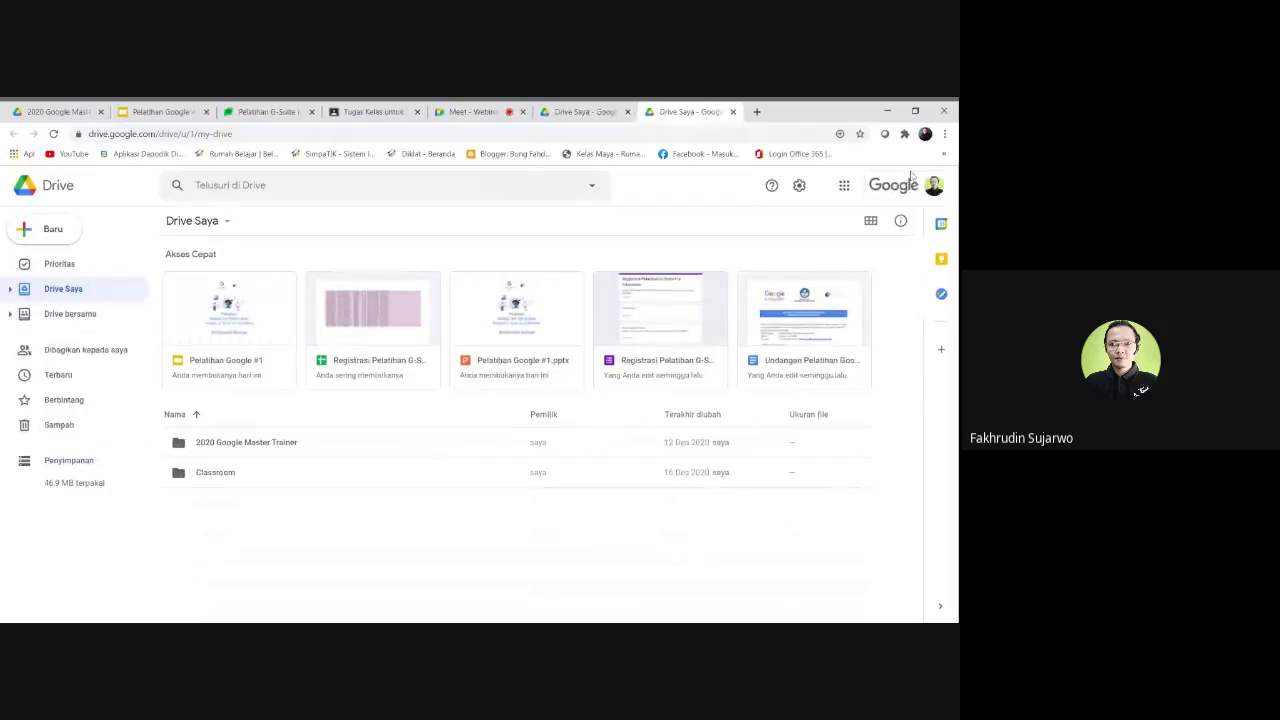
Switch Drive to the other school account's My Drive with its 2019 Aussie and 2020 folders
click(912, 185)
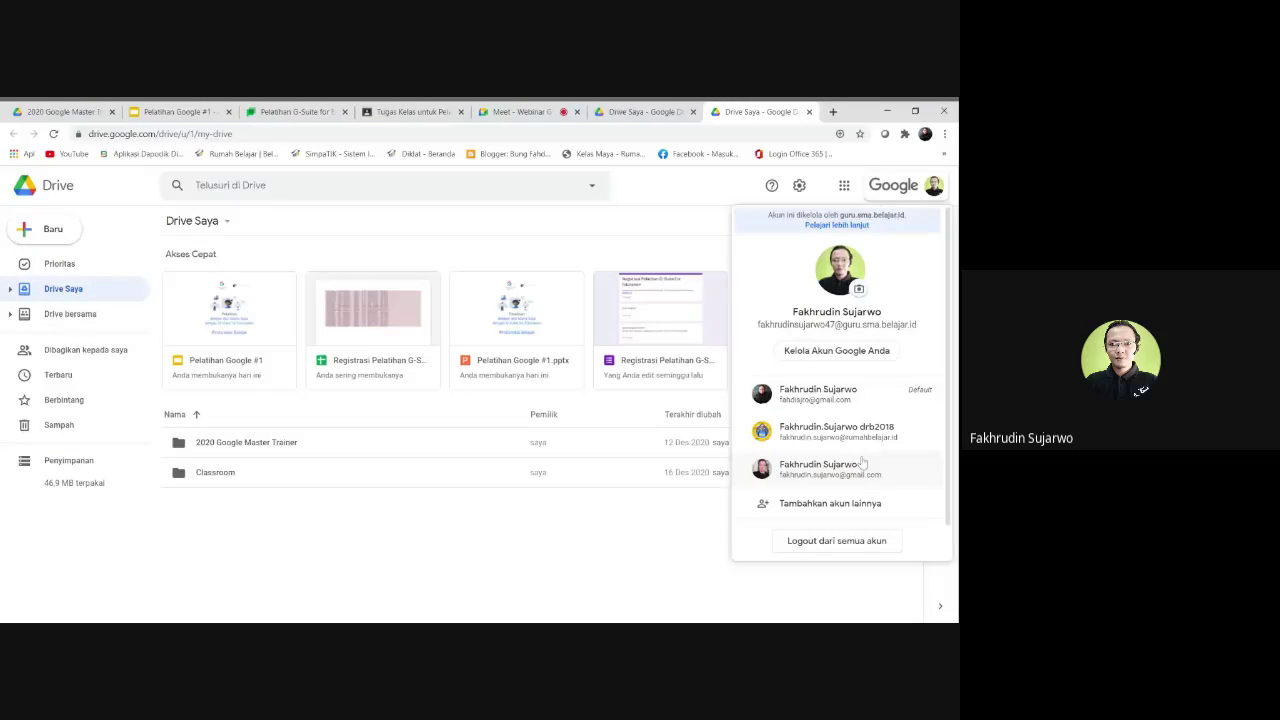
click(876, 450)
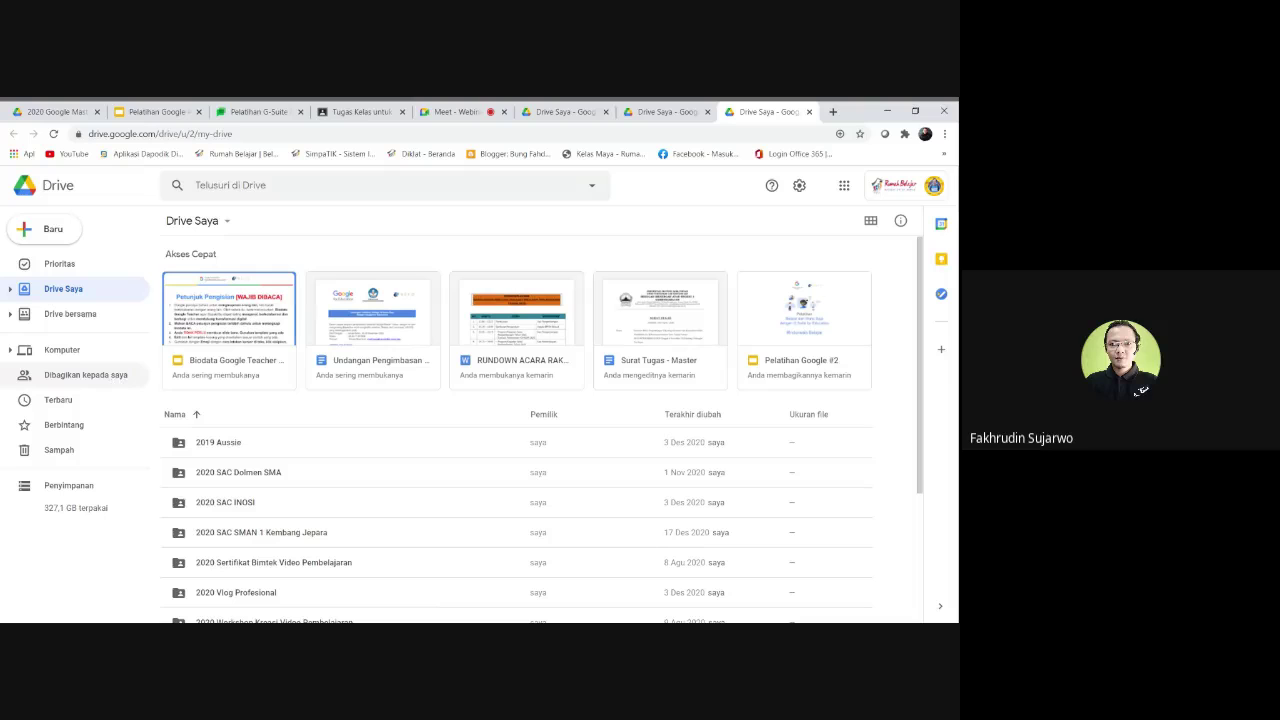
Present the entire screen in the Meet call and bring up the Archives Pengimbasan G-Suite folder
click(257, 108)
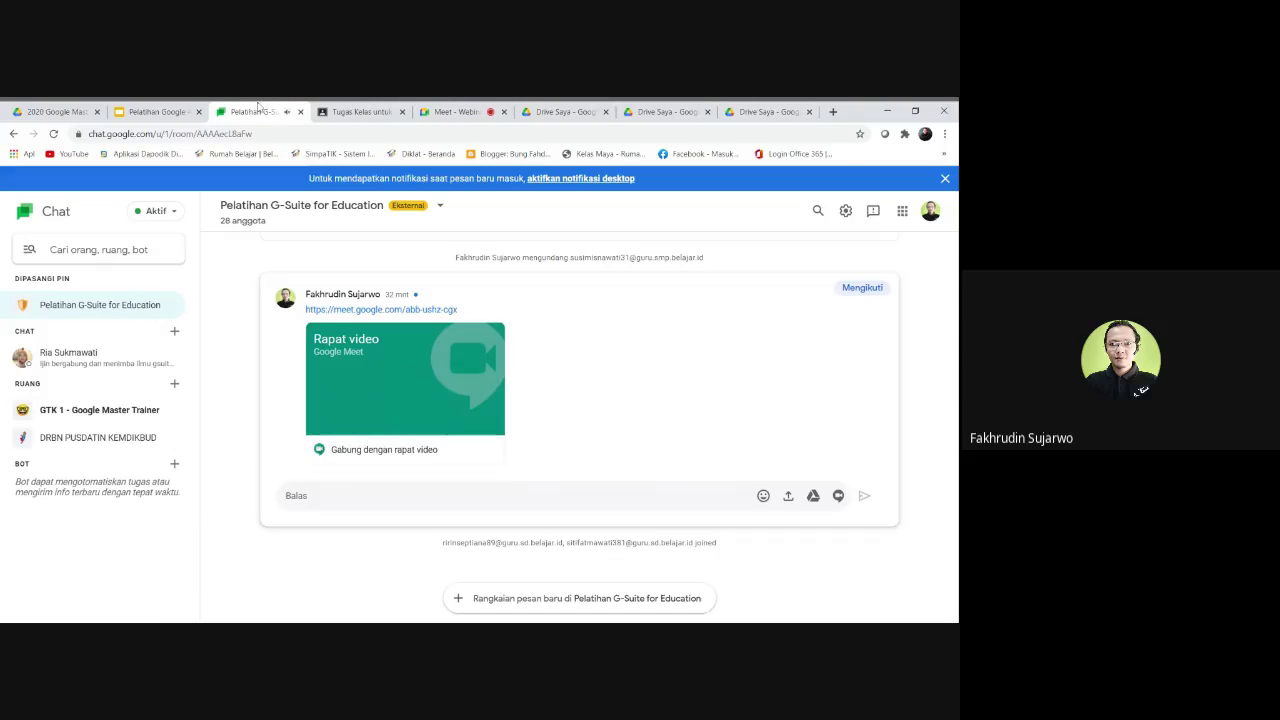
click(447, 111)
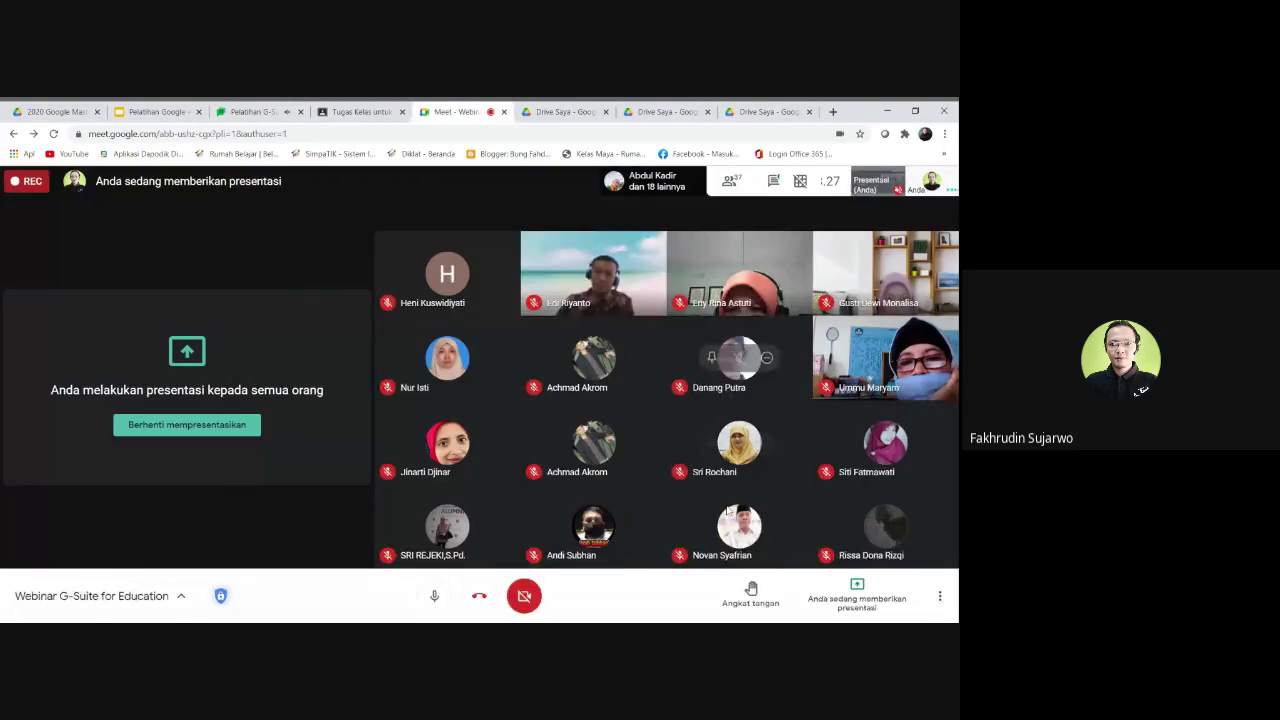
click(187, 425)
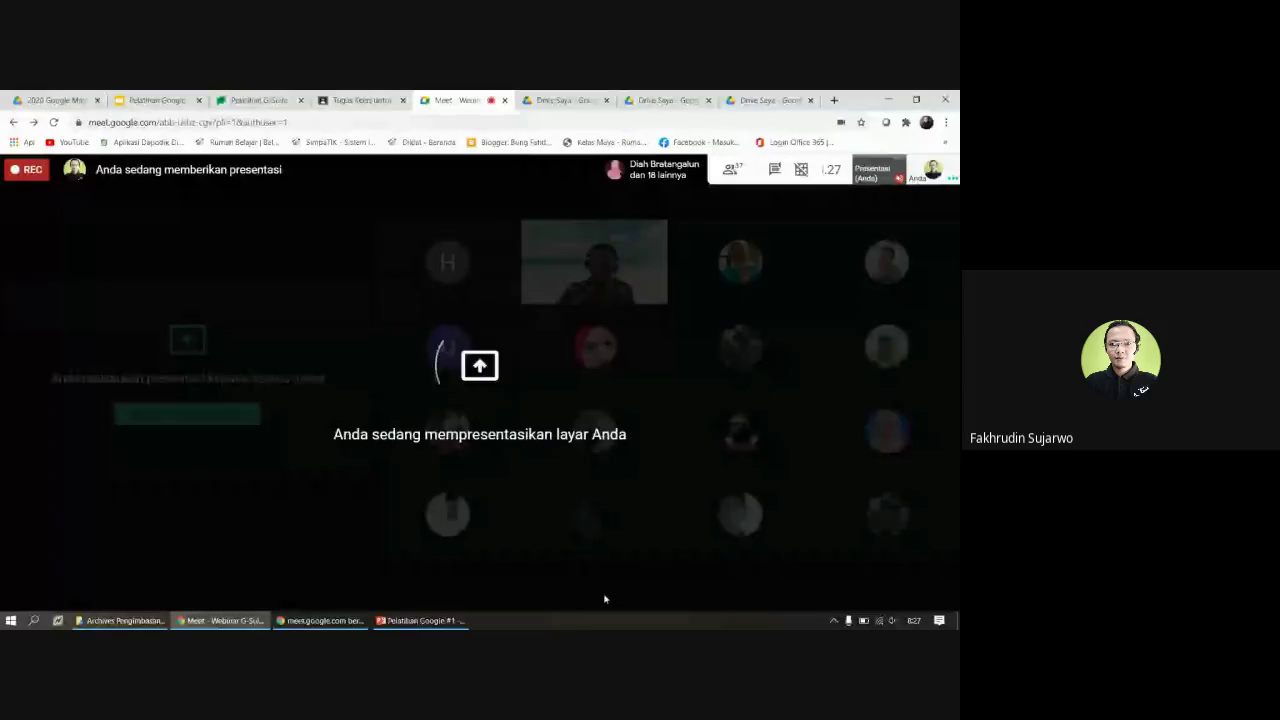
mouse_move(530, 590)
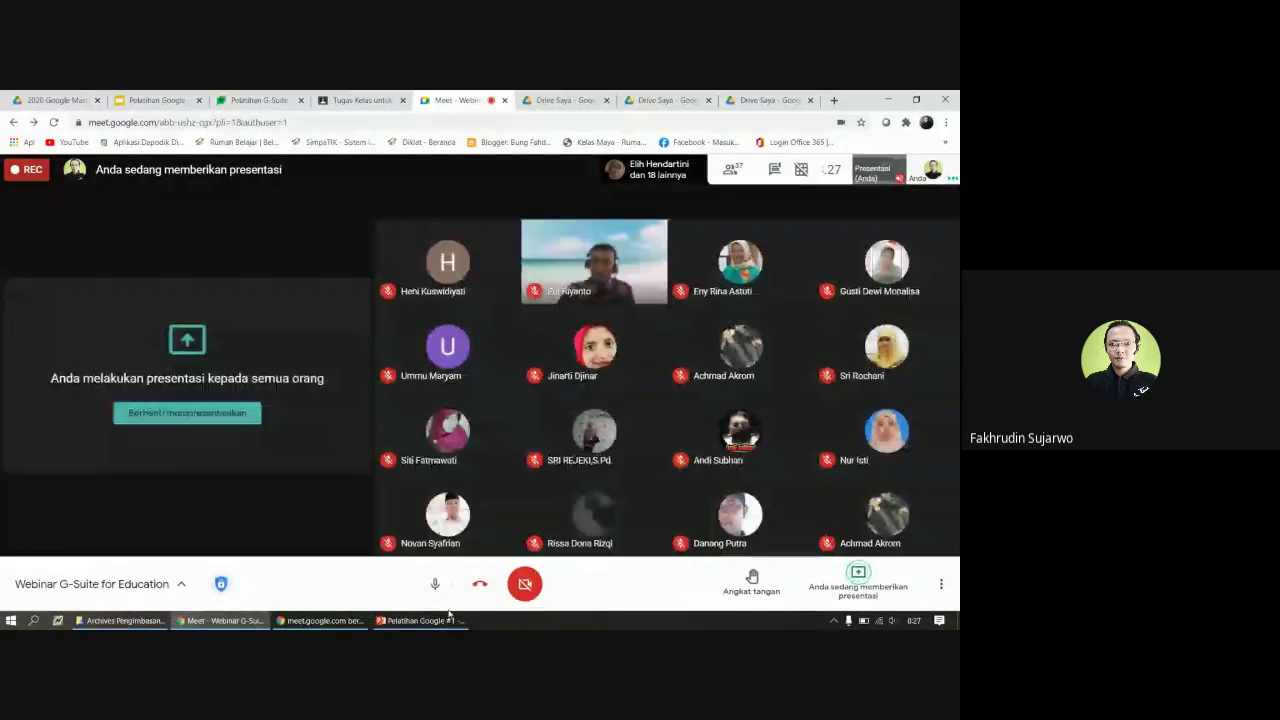
click(120, 620)
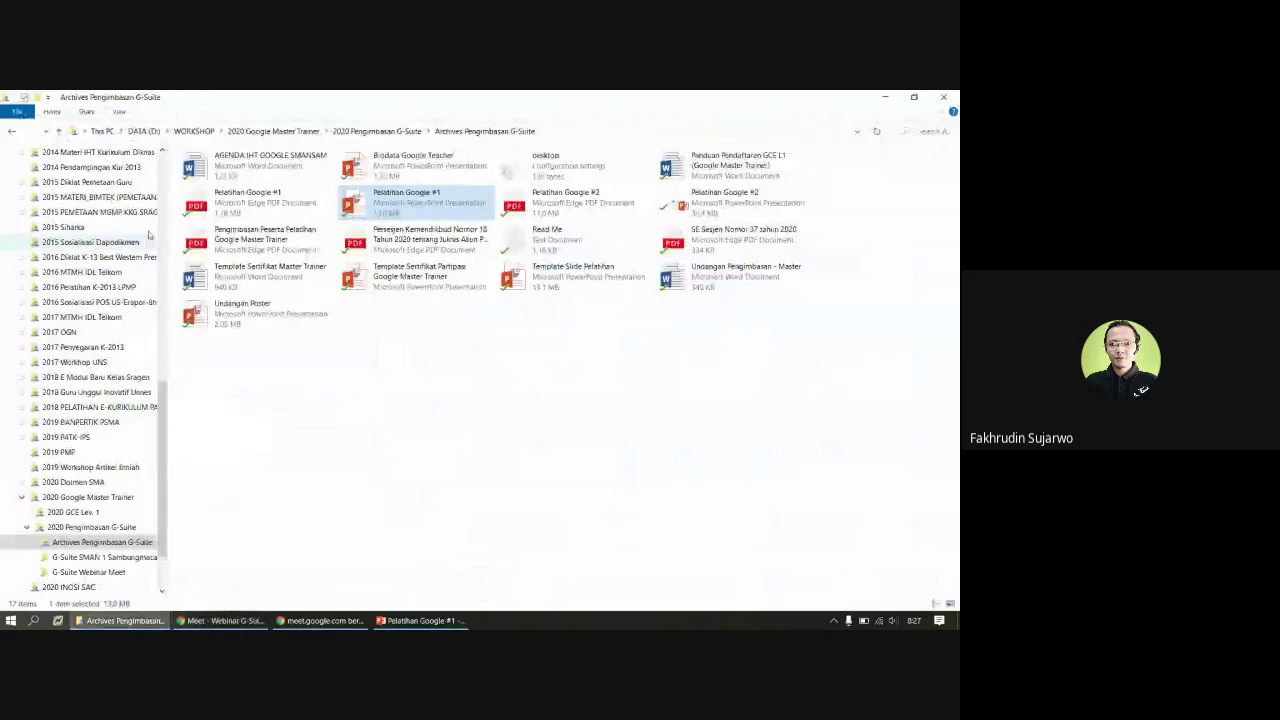
Open the DATA (D:) drive listing DOCUMENTS to WORKSPACE, then minimise File Explorer
scroll(162, 181, up, 10)
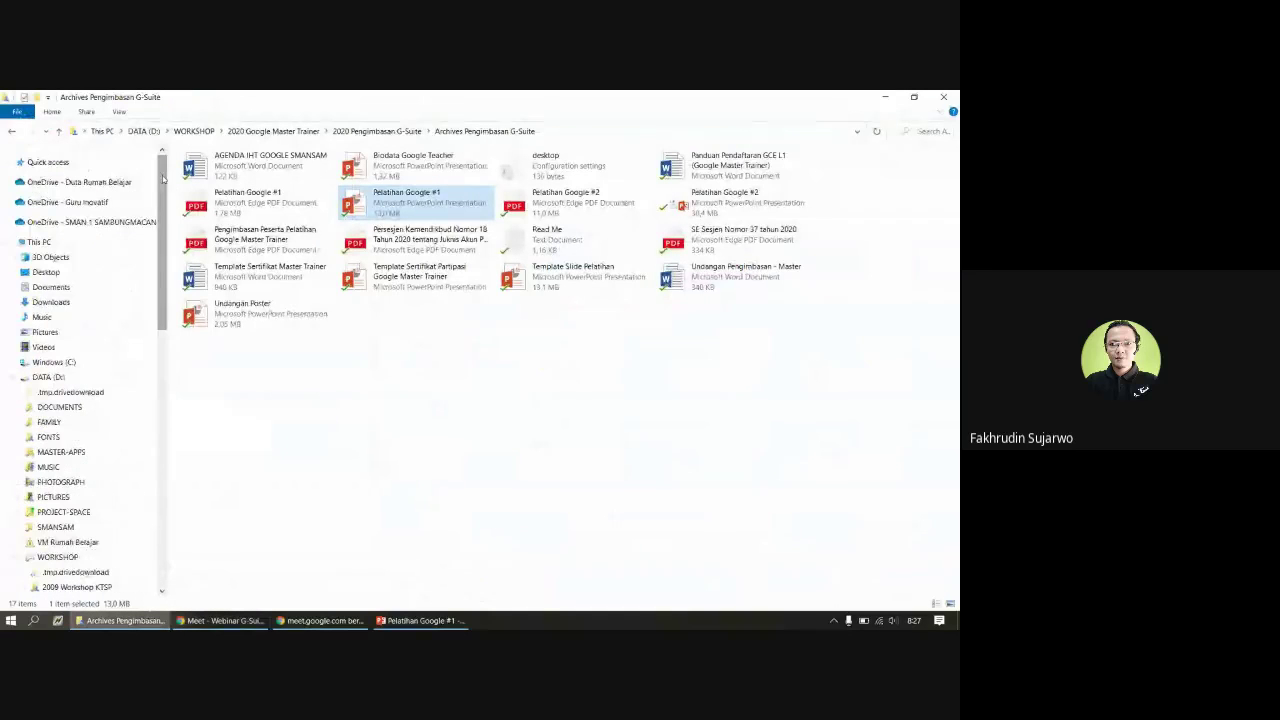
click(12, 377)
click(89, 244)
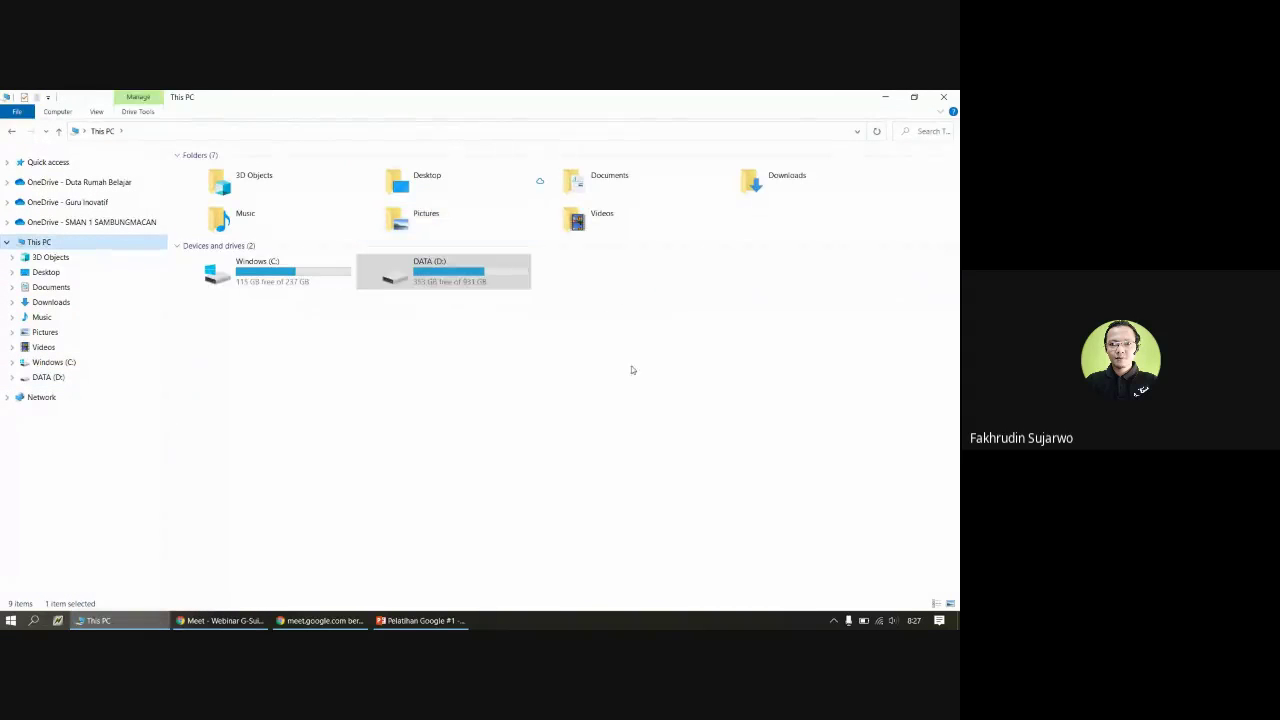
click(113, 377)
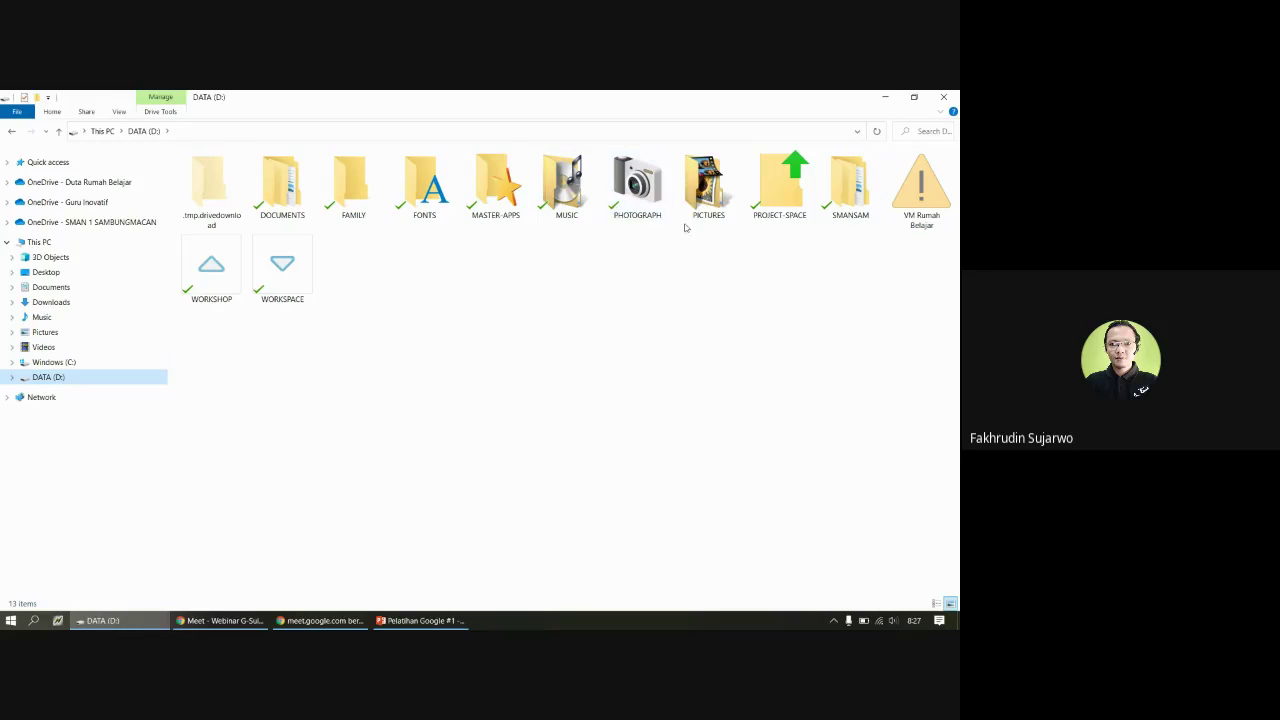
mouse_move(786, 197)
click(147, 622)
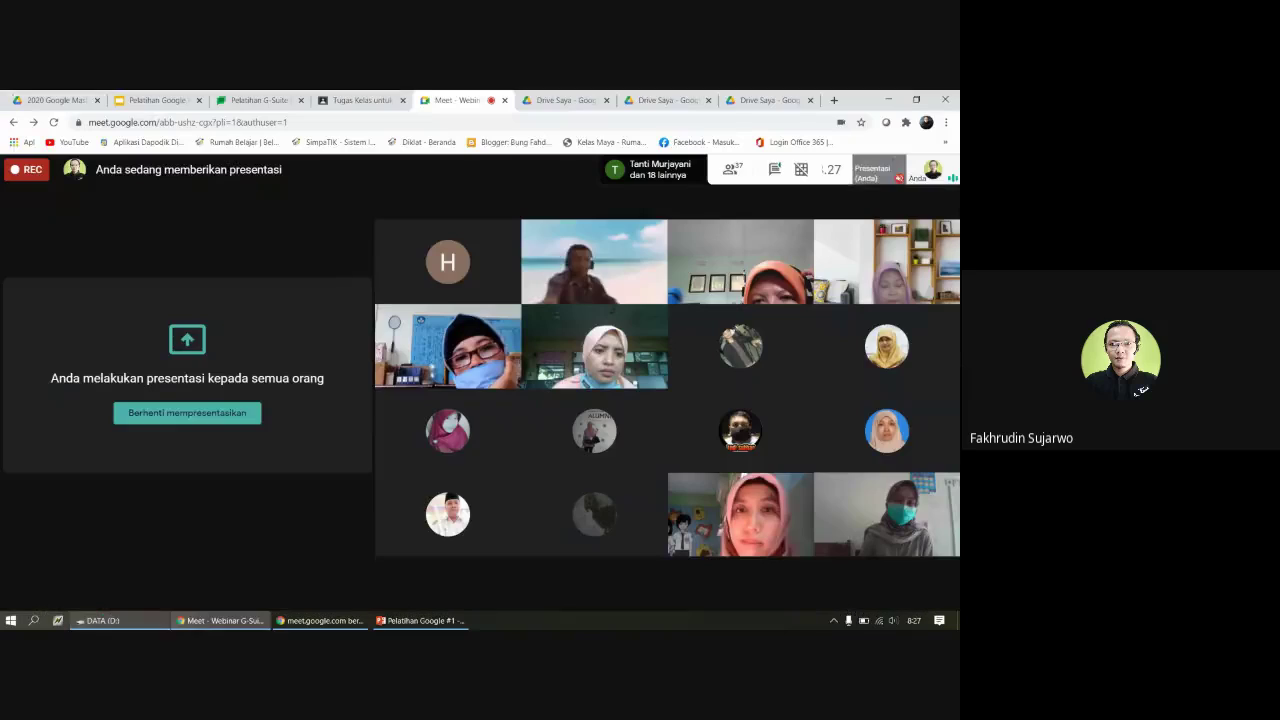
Return to the 'Drive Saya' tab showing the second account's My Drive folders
click(771, 97)
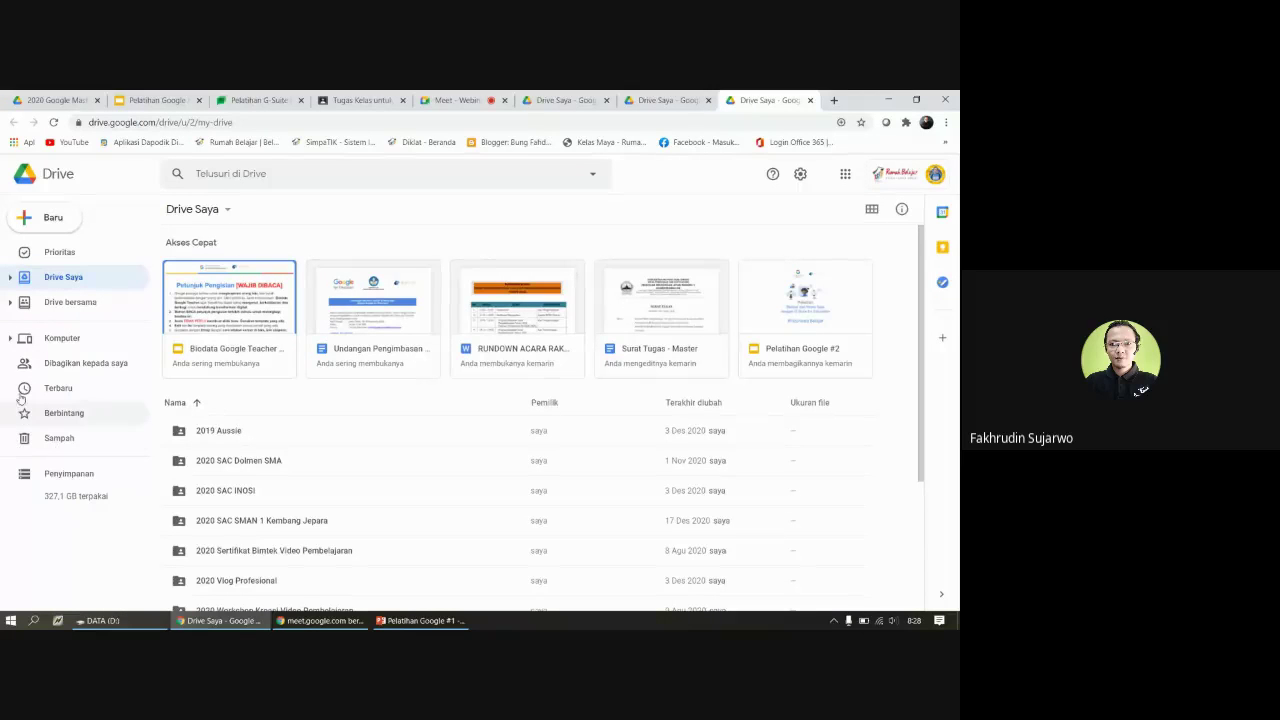
Open the My Laptop computer folder under Computers, compare it with DATA (D:), then return to Meet
click(97, 345)
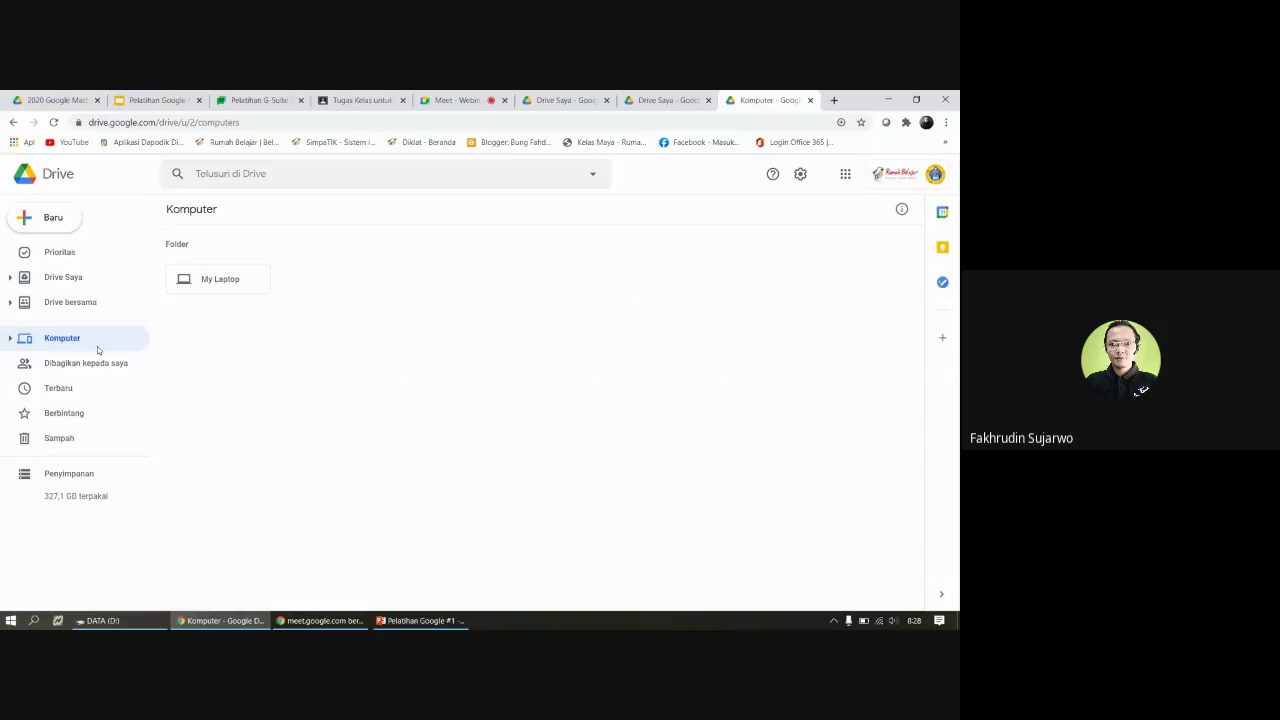
double_click(260, 284)
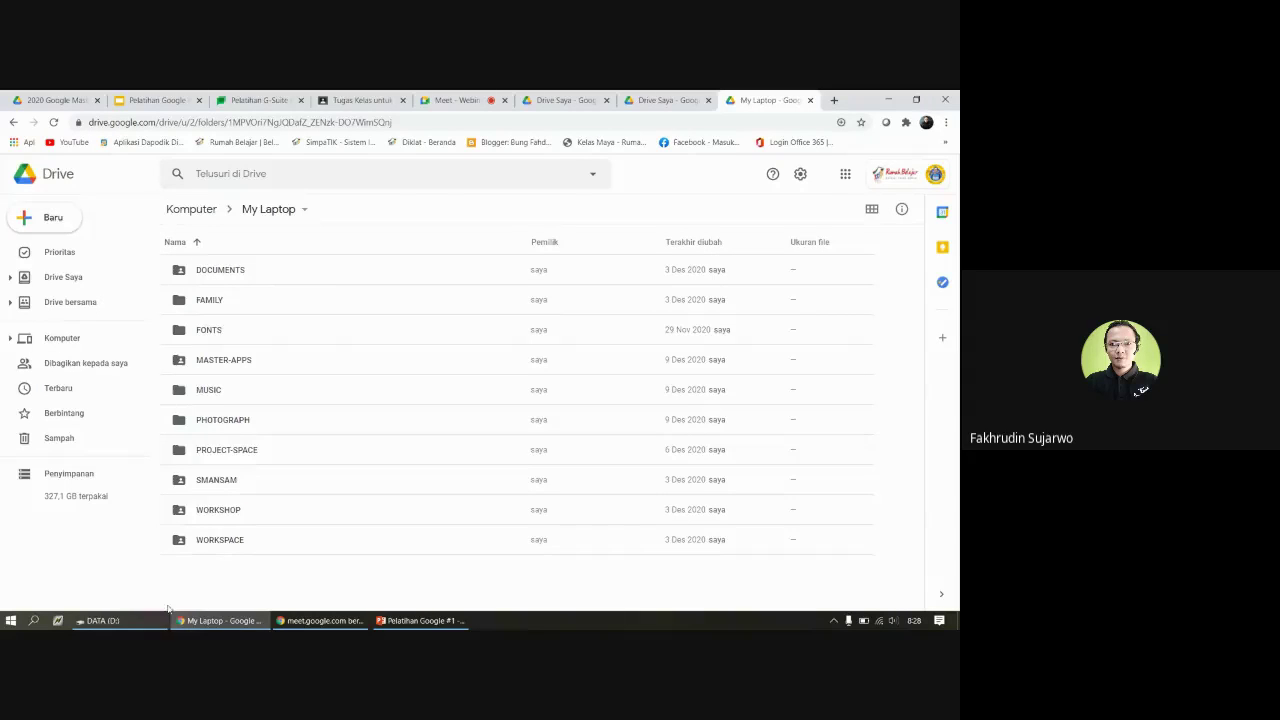
click(100, 620)
click(220, 620)
click(426, 104)
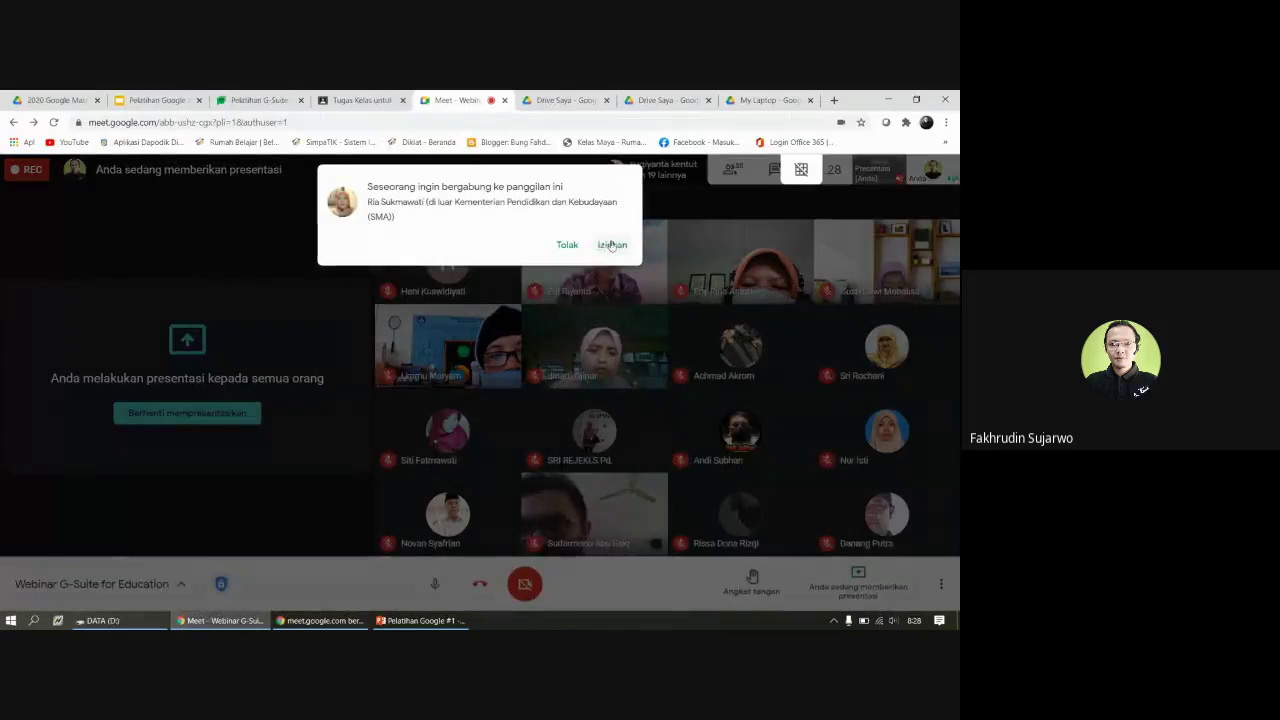
Admit the waiting participant into the meeting and go back to the My Laptop Drive tab
click(604, 245)
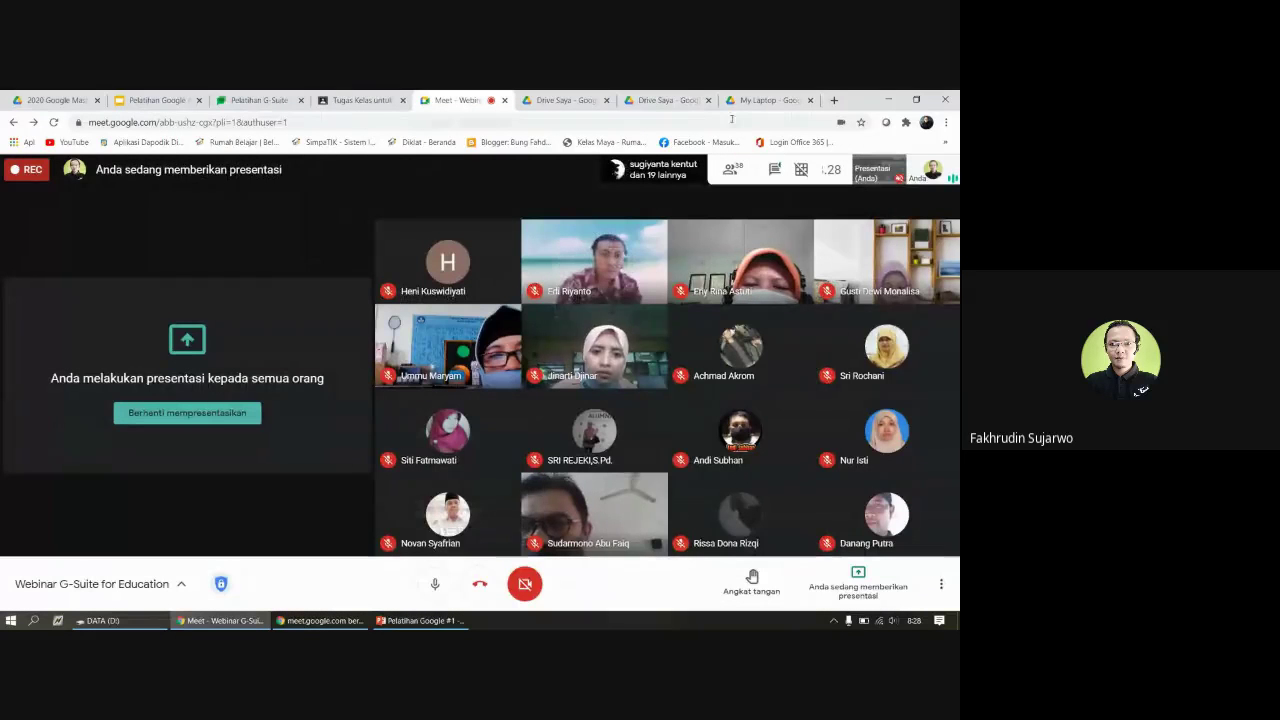
click(765, 100)
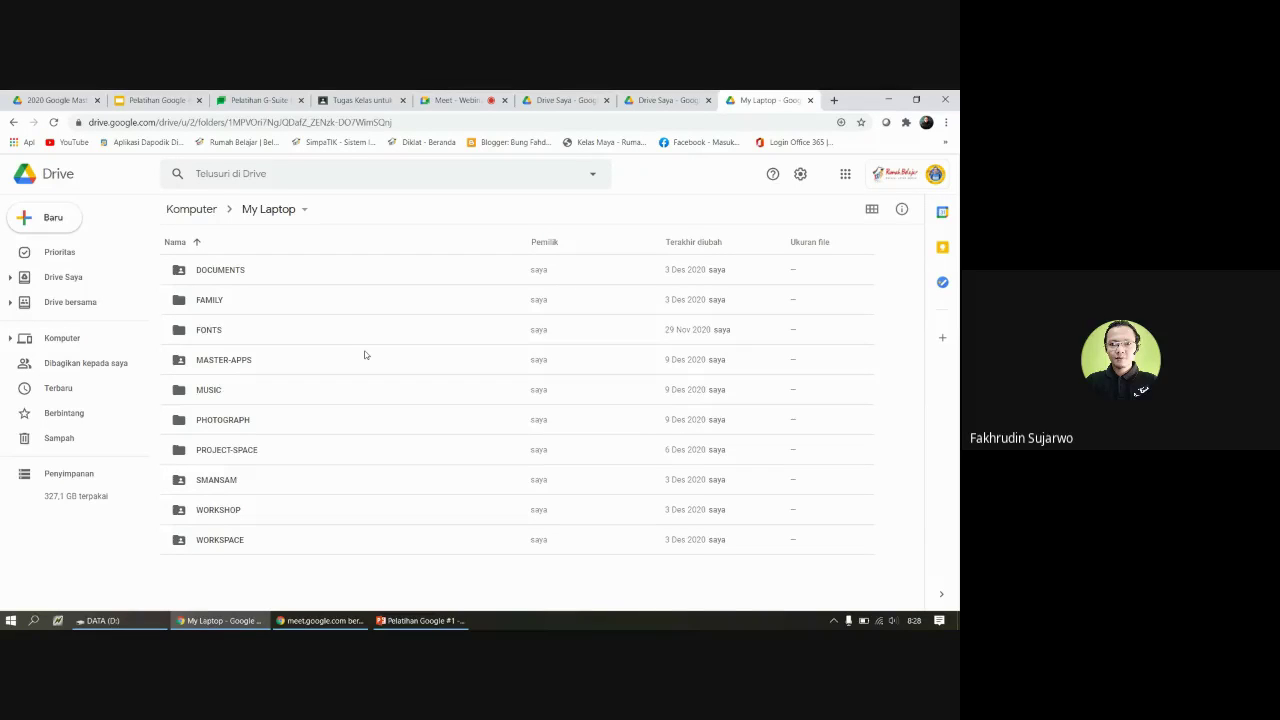
Open DOCUMENTS > Scan Documents in My Laptop and show its files as a thumbnail grid
double_click(293, 278)
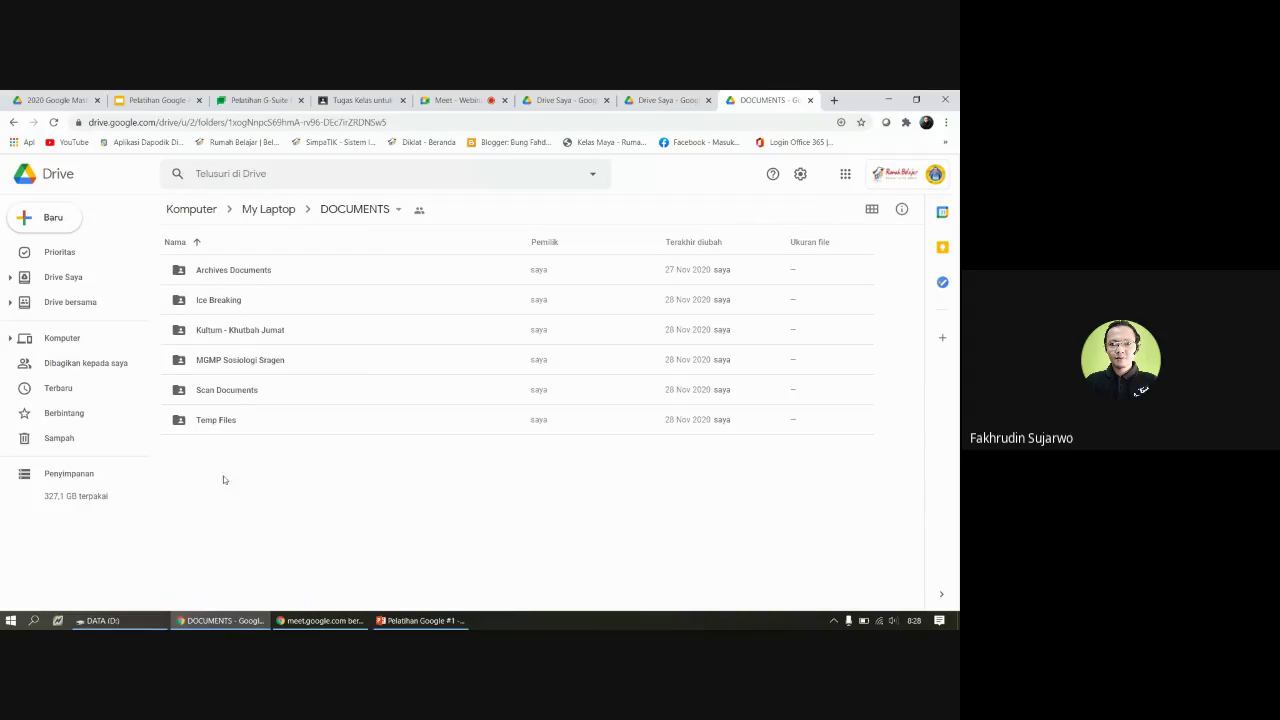
double_click(323, 394)
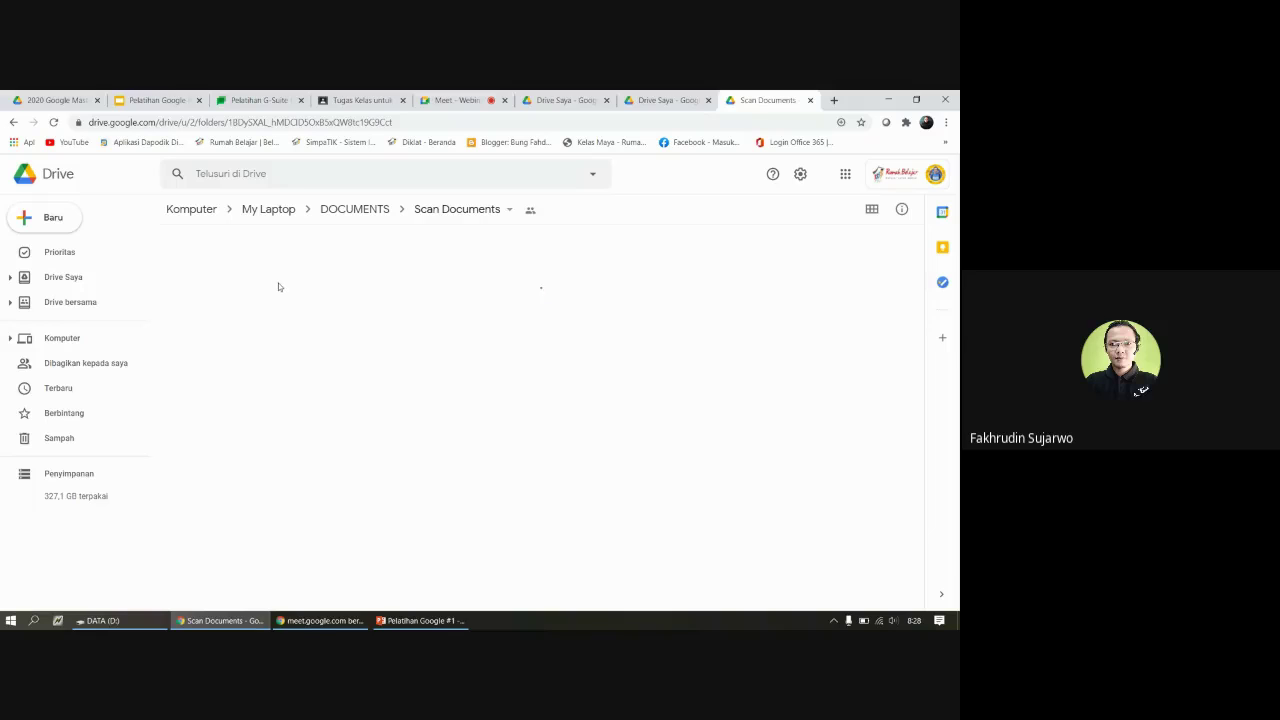
click(872, 209)
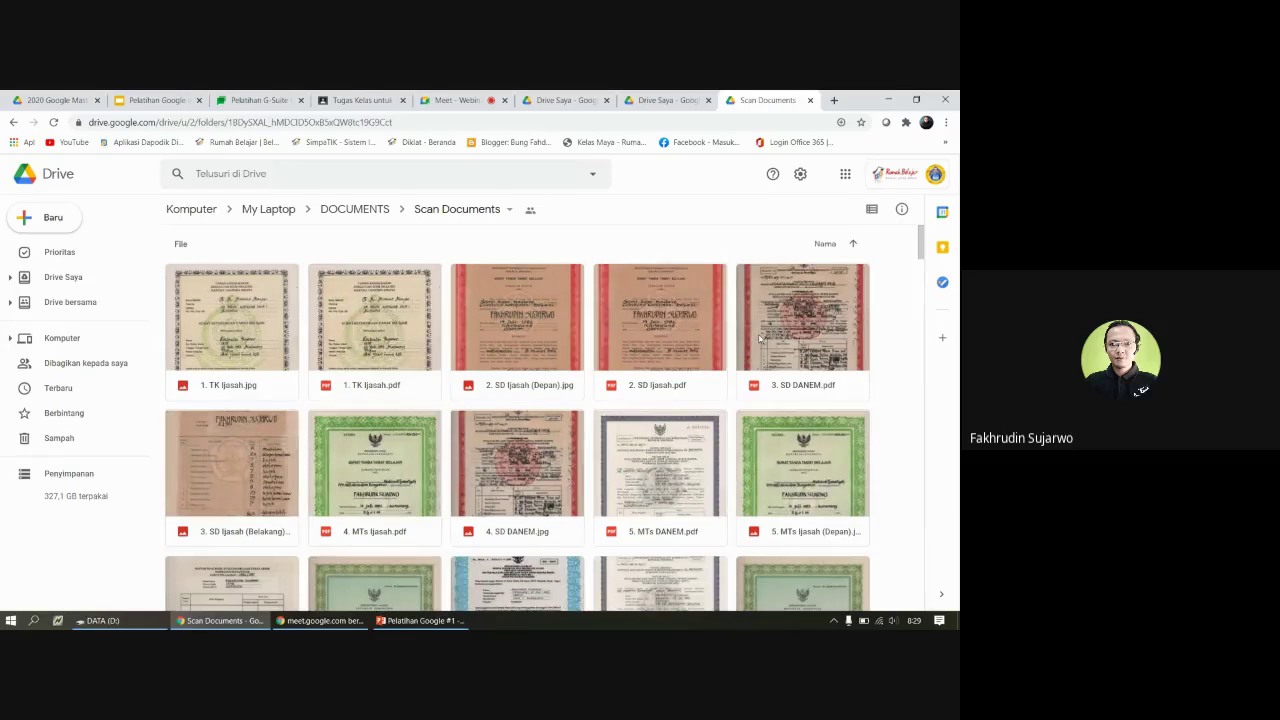
Scroll through the scanned certificates and ID cards in Scan Documents, then return to Meet
drag(922, 250, 932, 371)
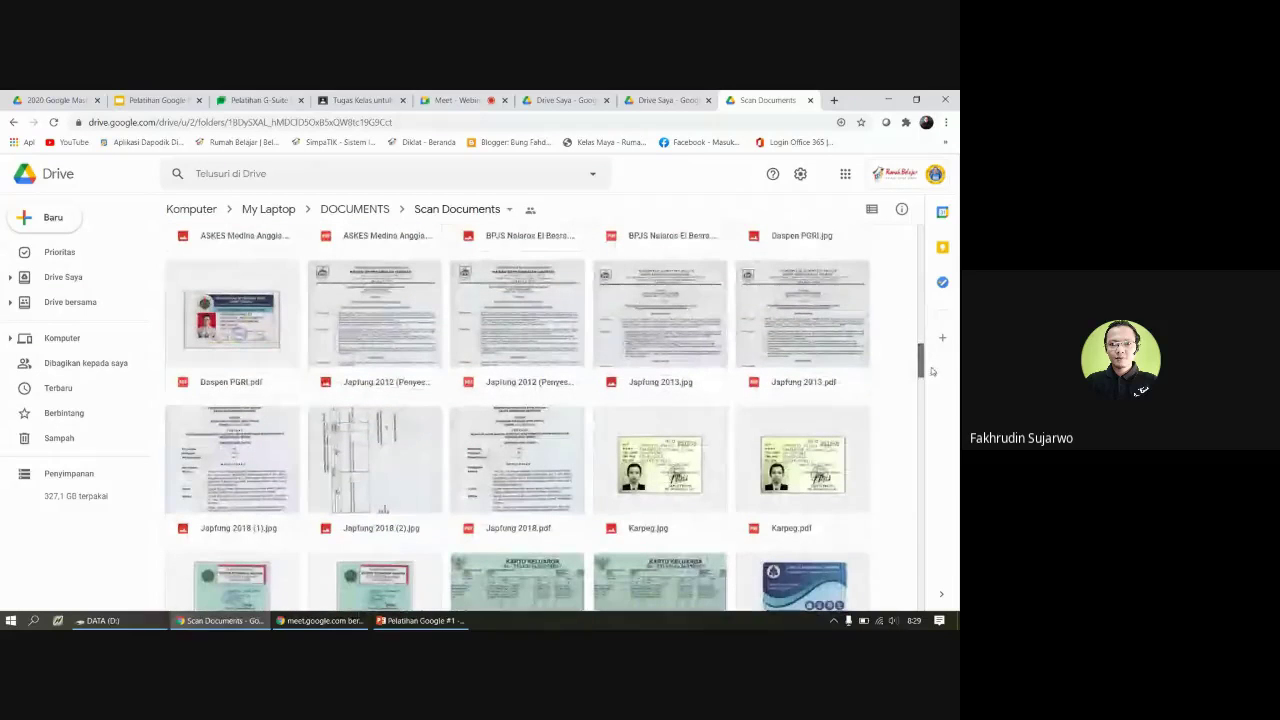
drag(921, 364, 937, 397)
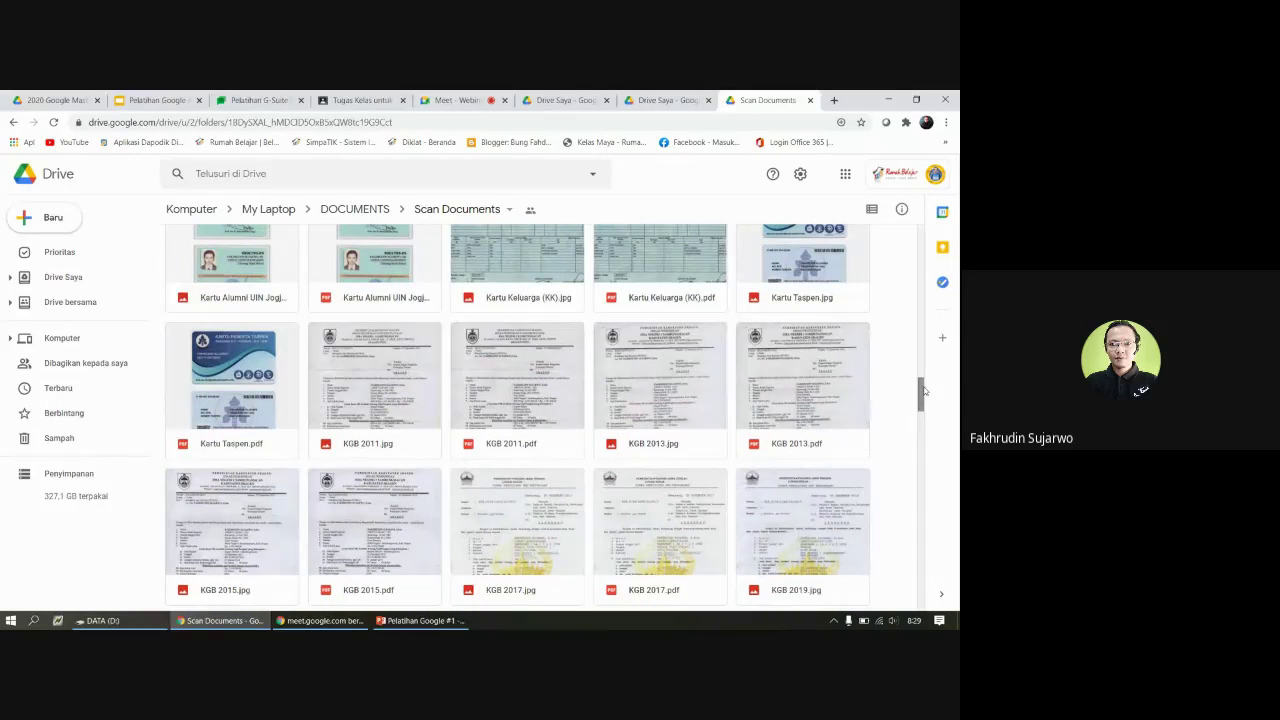
drag(924, 390, 924, 382)
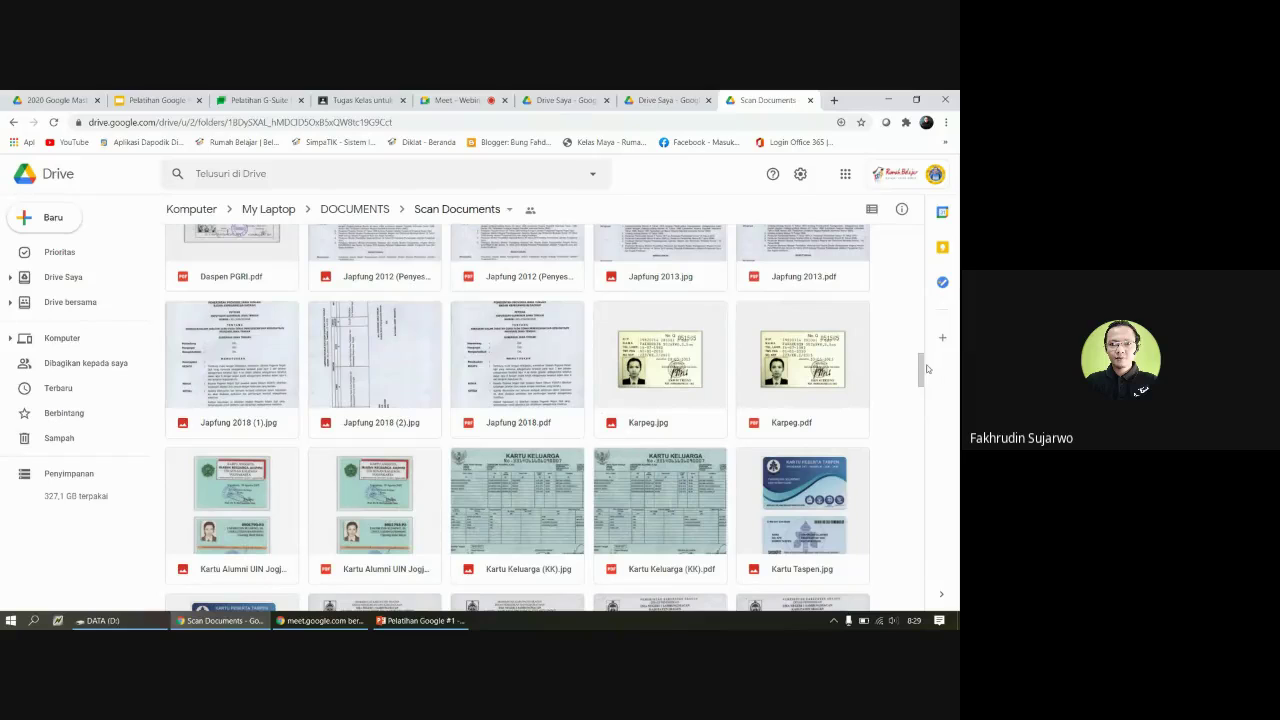
drag(924, 368, 929, 265)
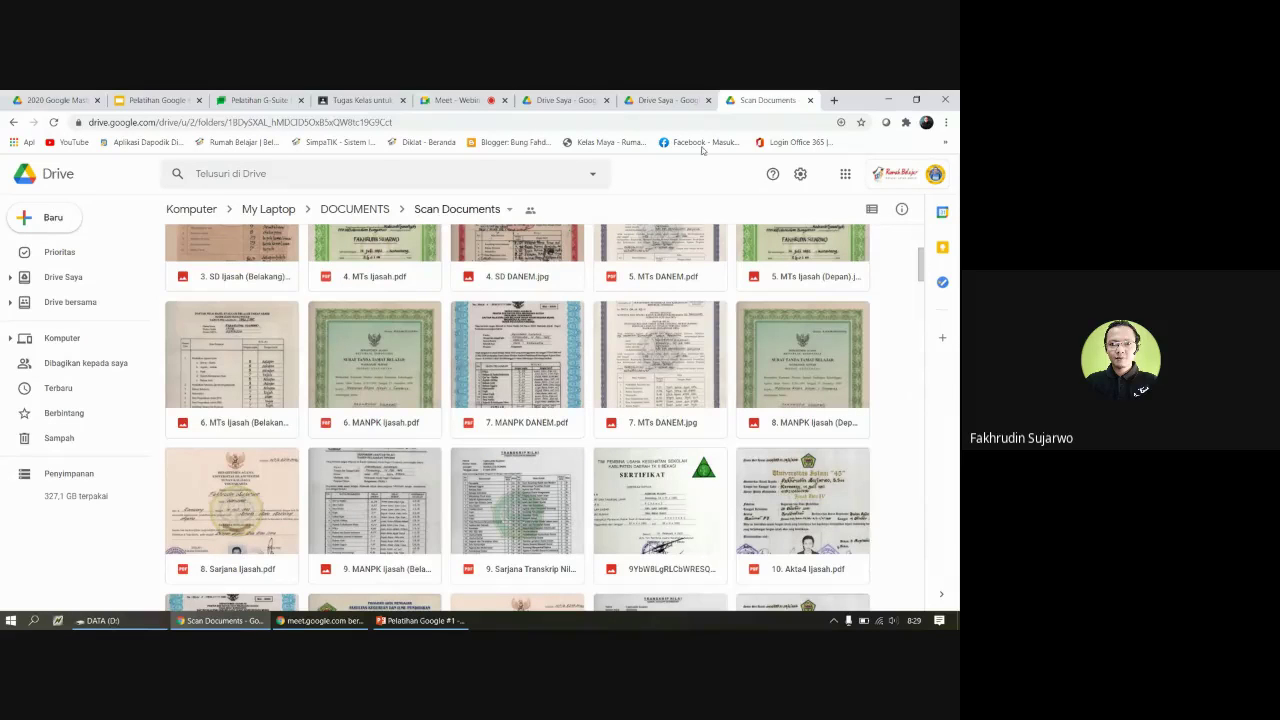
click(458, 100)
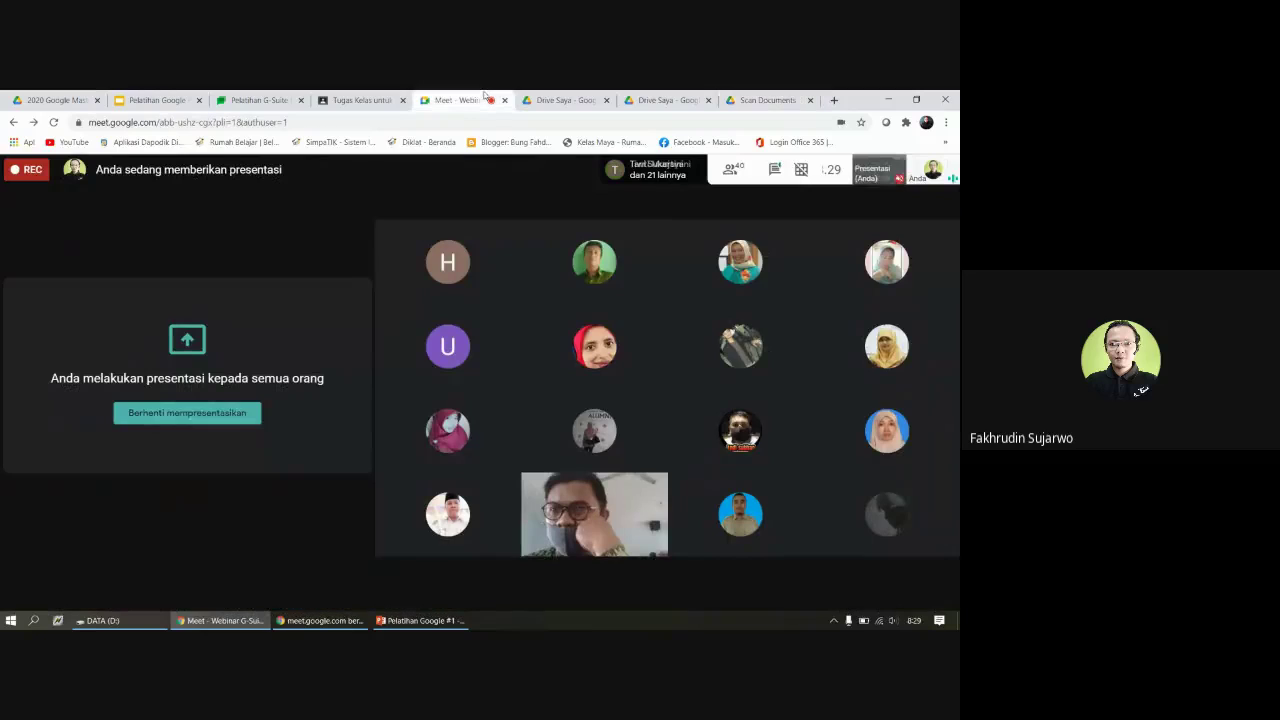
Open the Meet chat via the participants panel to read messages, then return to Scan Documents
click(731, 169)
mouse_move(801, 171)
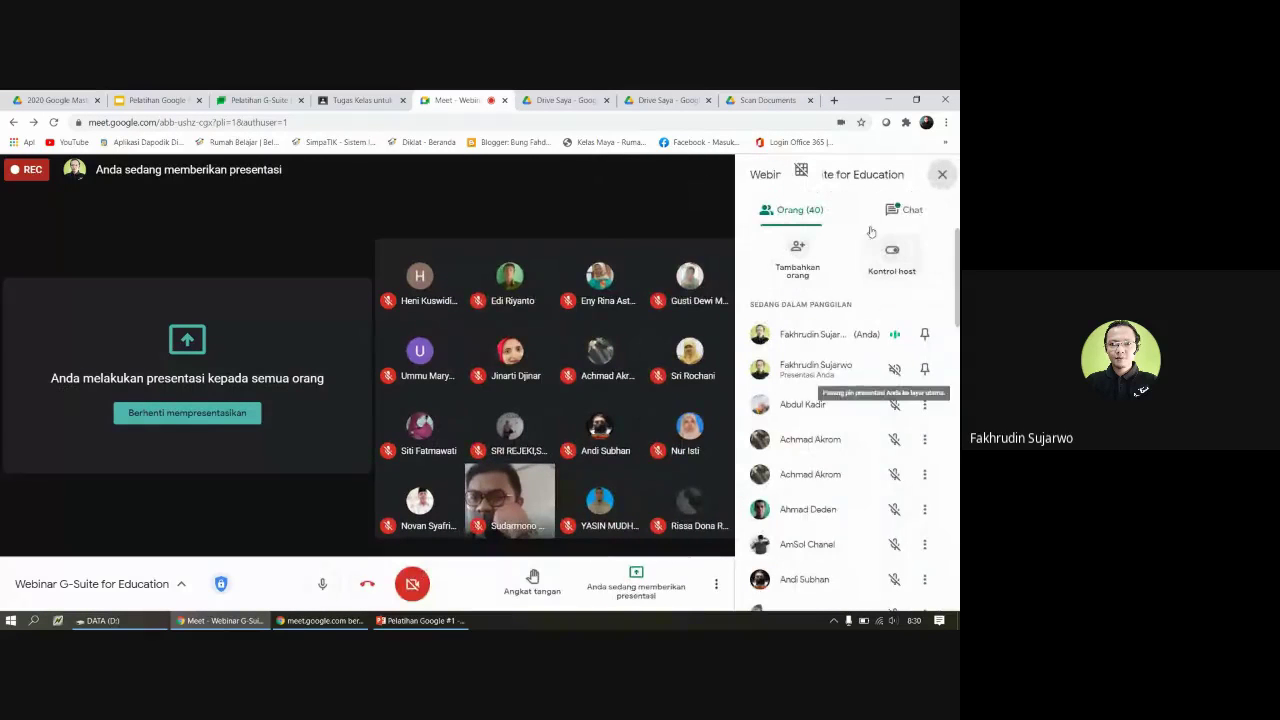
click(906, 210)
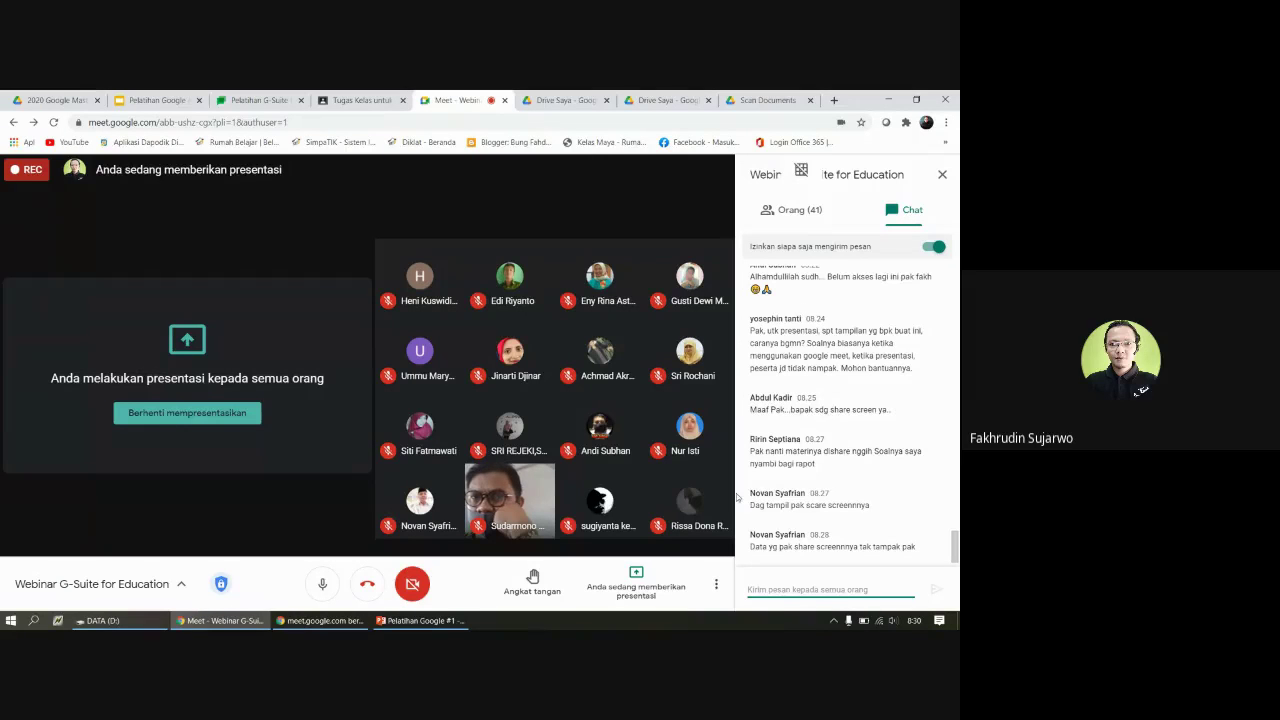
mouse_move(595, 432)
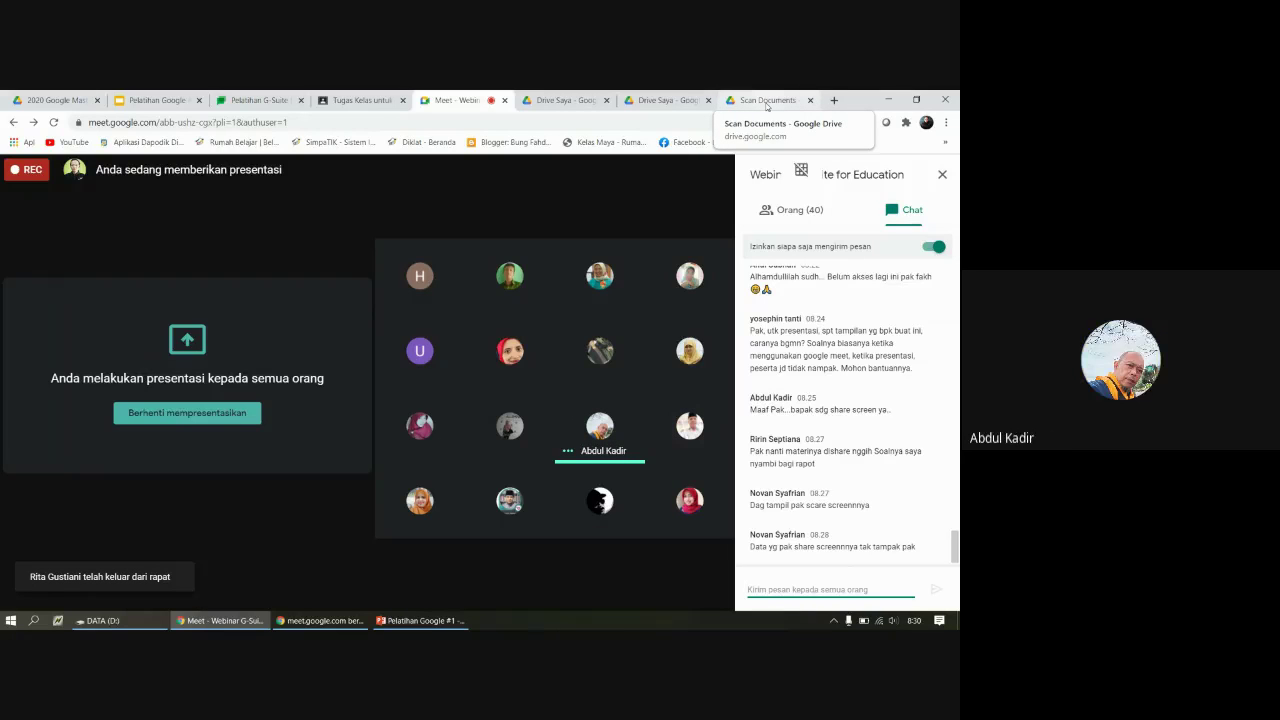
click(767, 101)
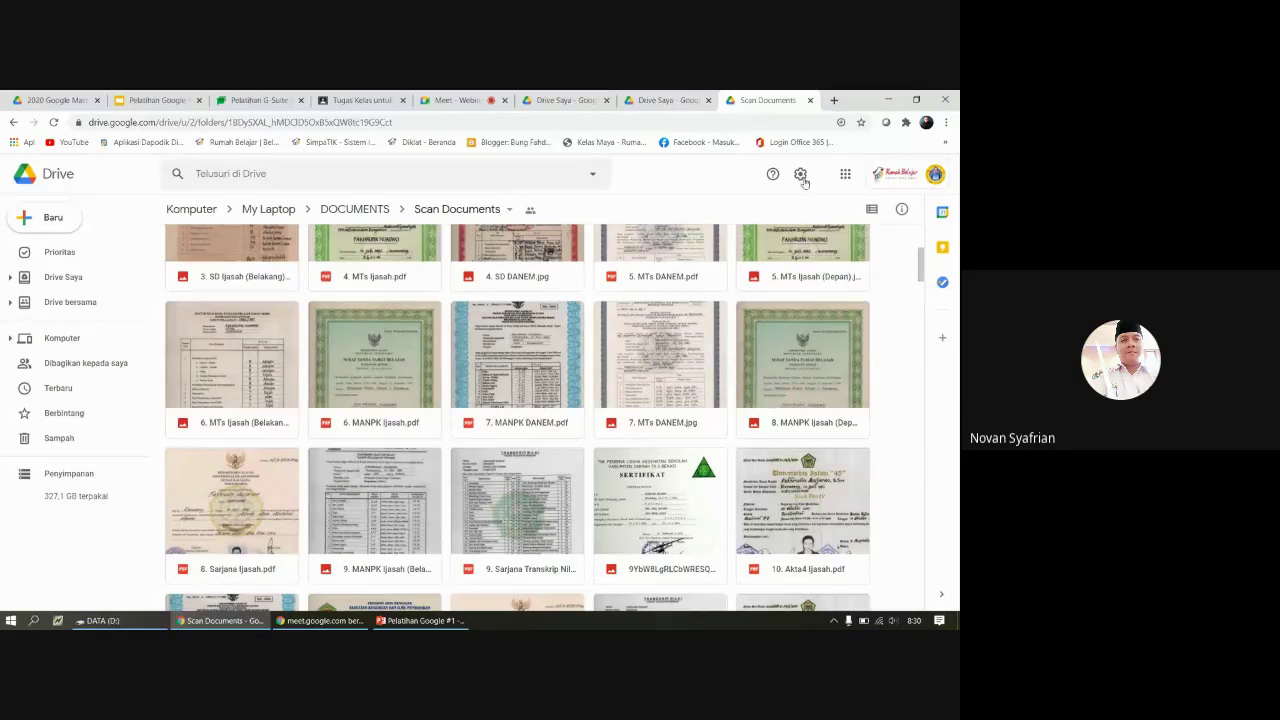
Scroll the Scan Documents grid back to the top to review the certificates, then return to Meet
click(457, 100)
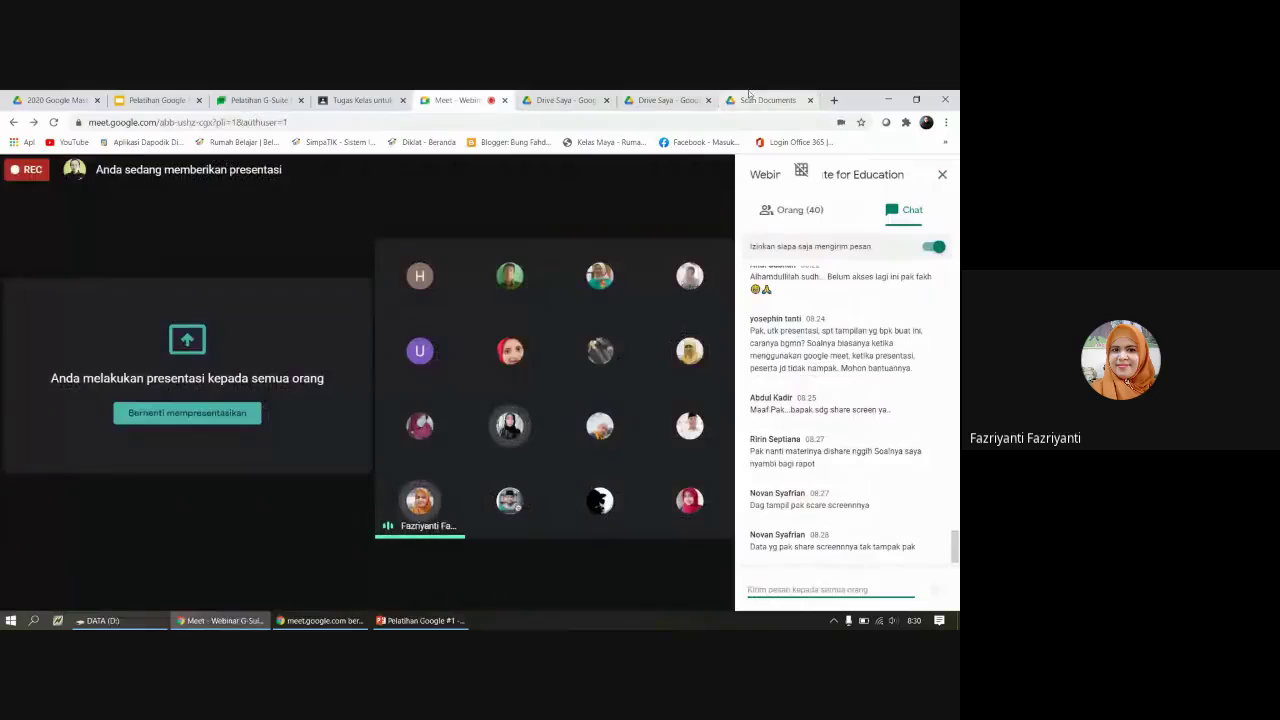
click(752, 99)
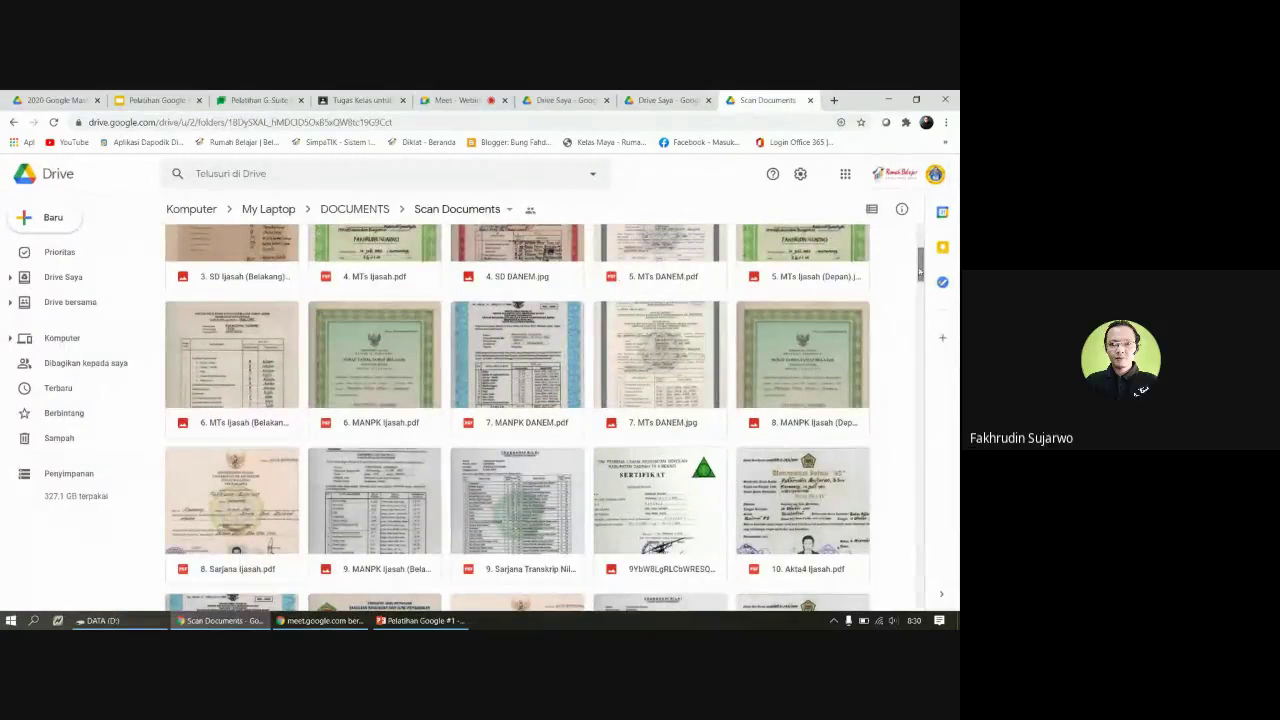
scroll(919, 258, up, 2)
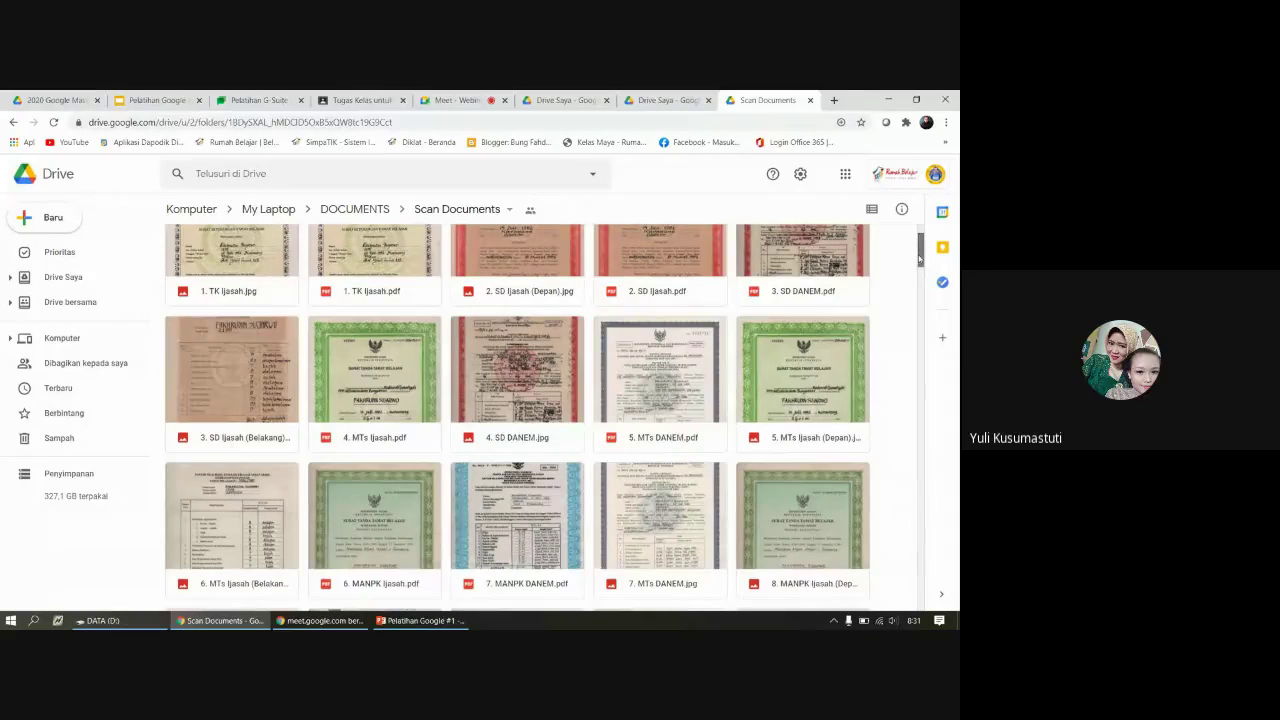
drag(919, 258, 920, 235)
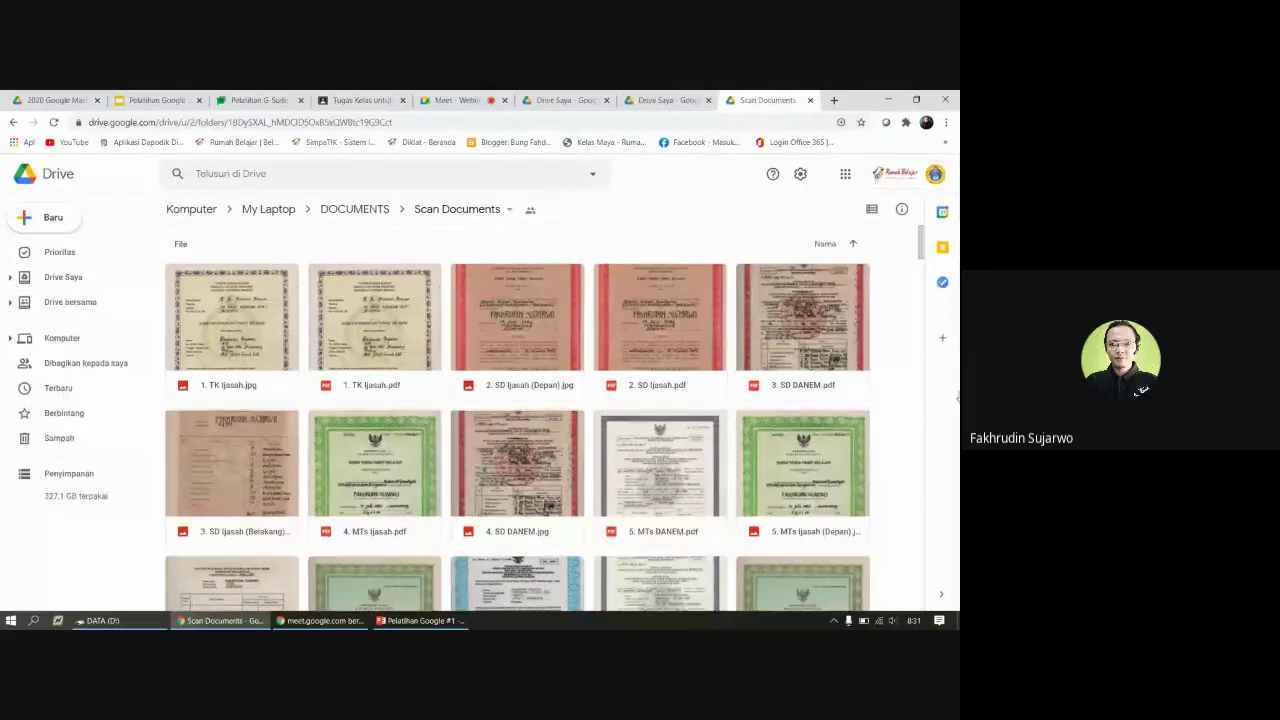
mouse_move(322, 621)
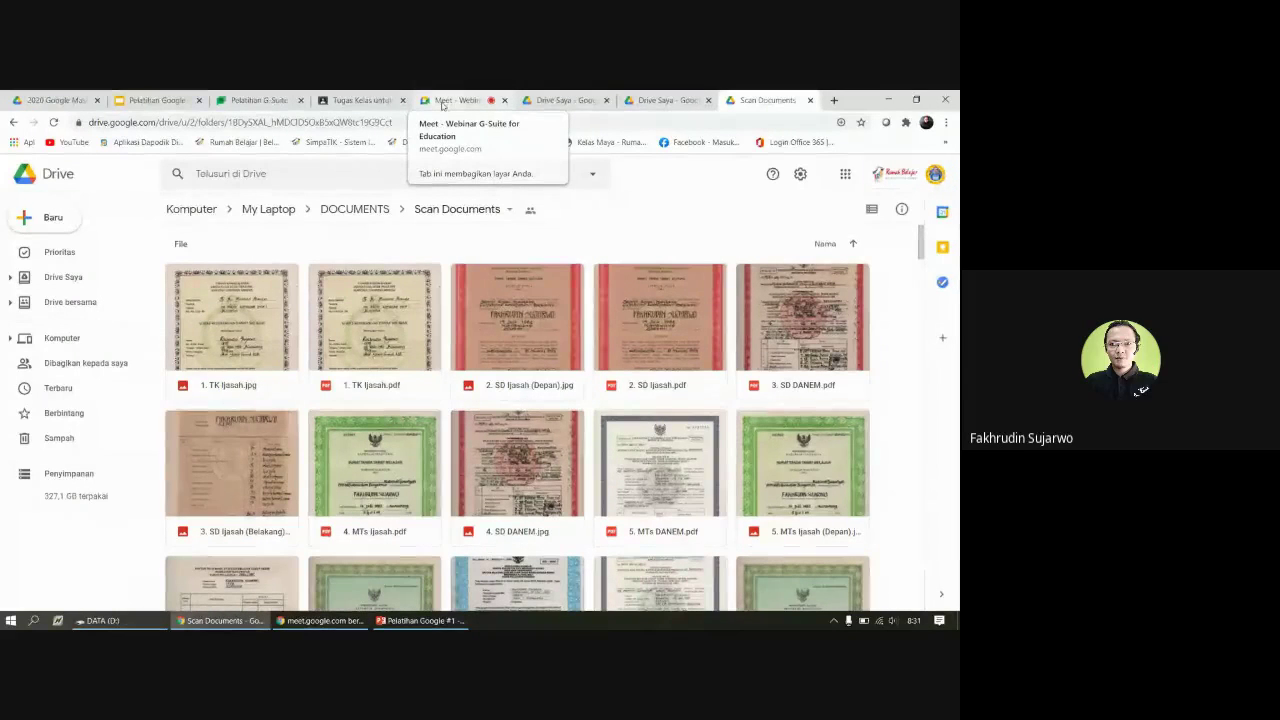
click(443, 103)
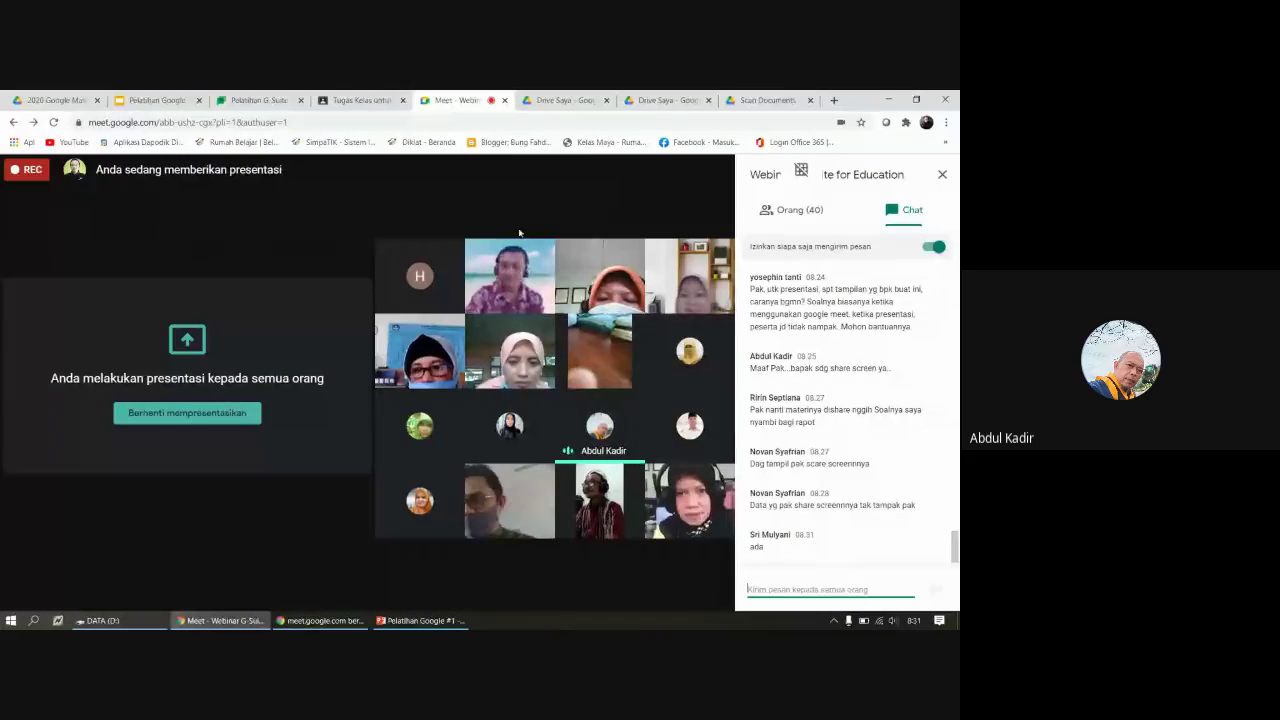
mouse_move(516, 262)
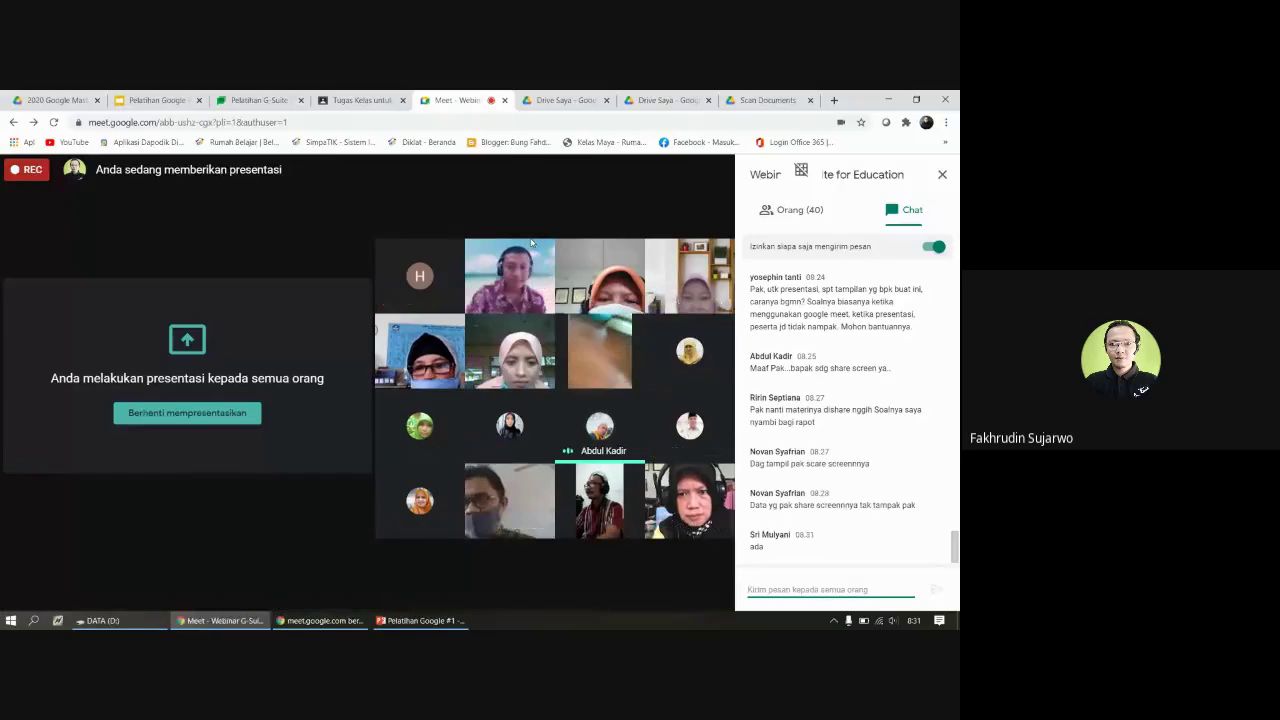
mouse_move(481, 478)
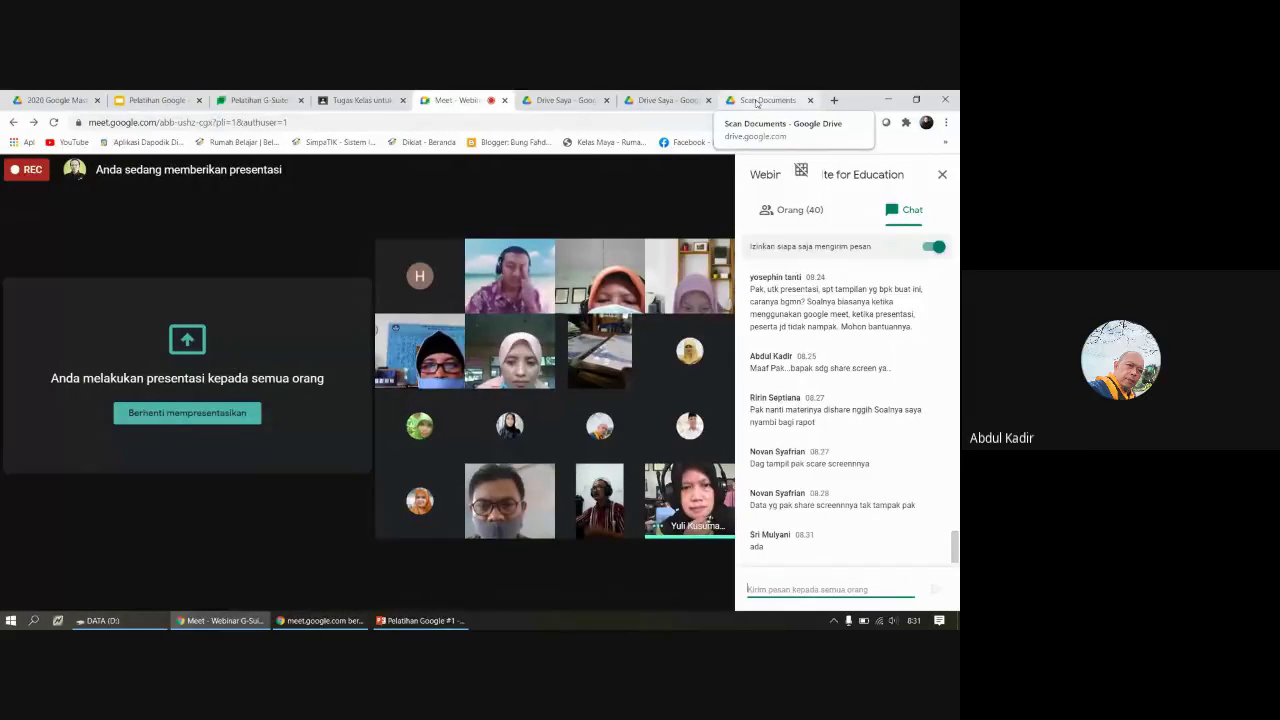
From Scan Documents, go up to the My Laptop folder, show it as a list, then return to Meet
click(757, 101)
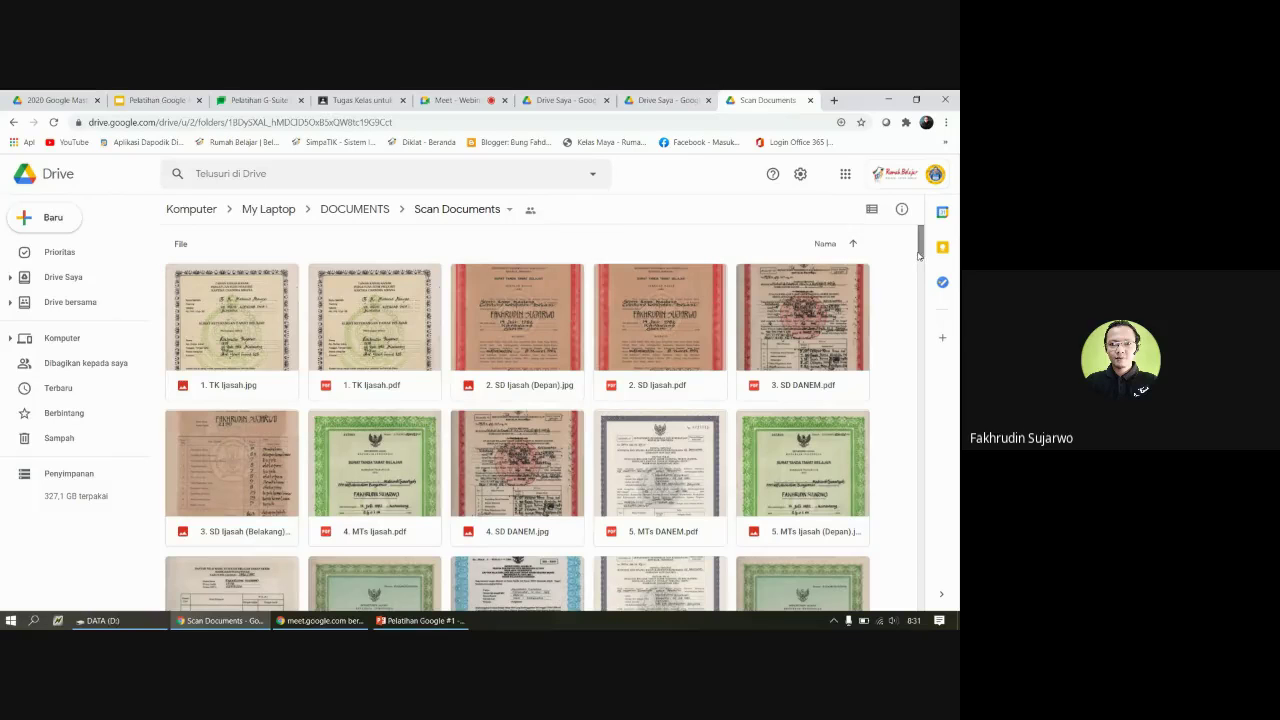
click(351, 213)
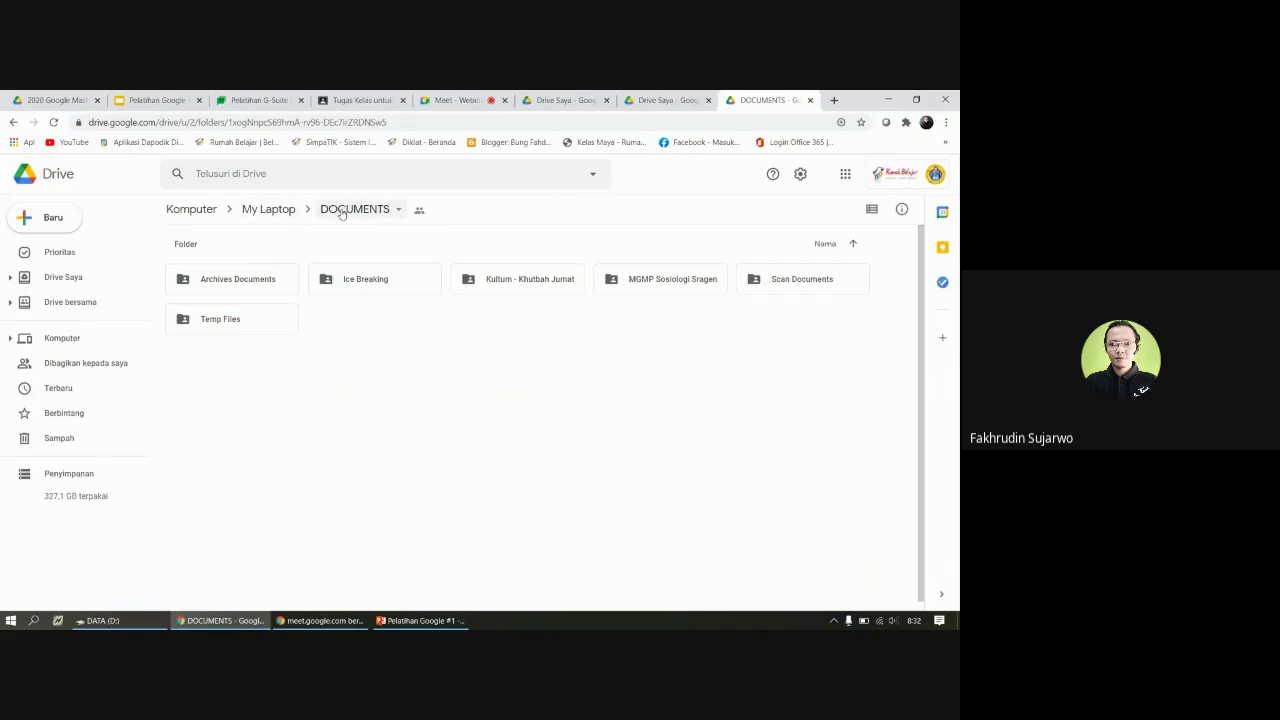
click(270, 211)
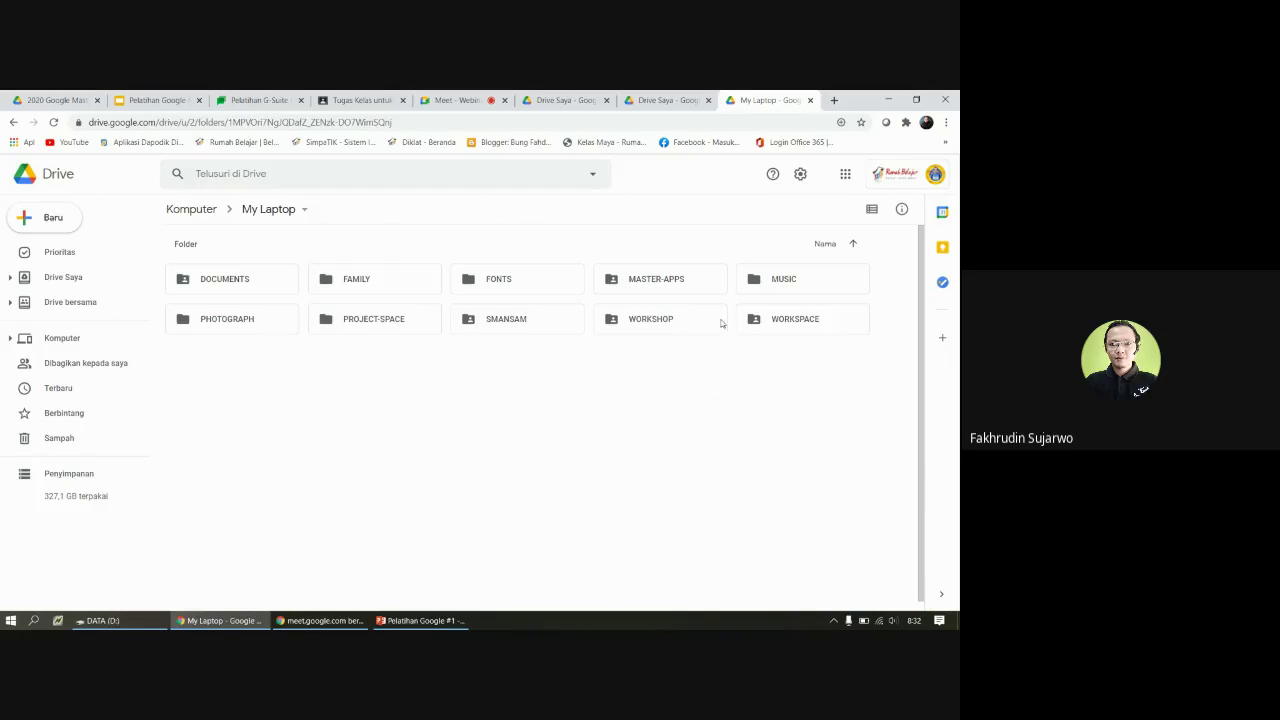
click(872, 209)
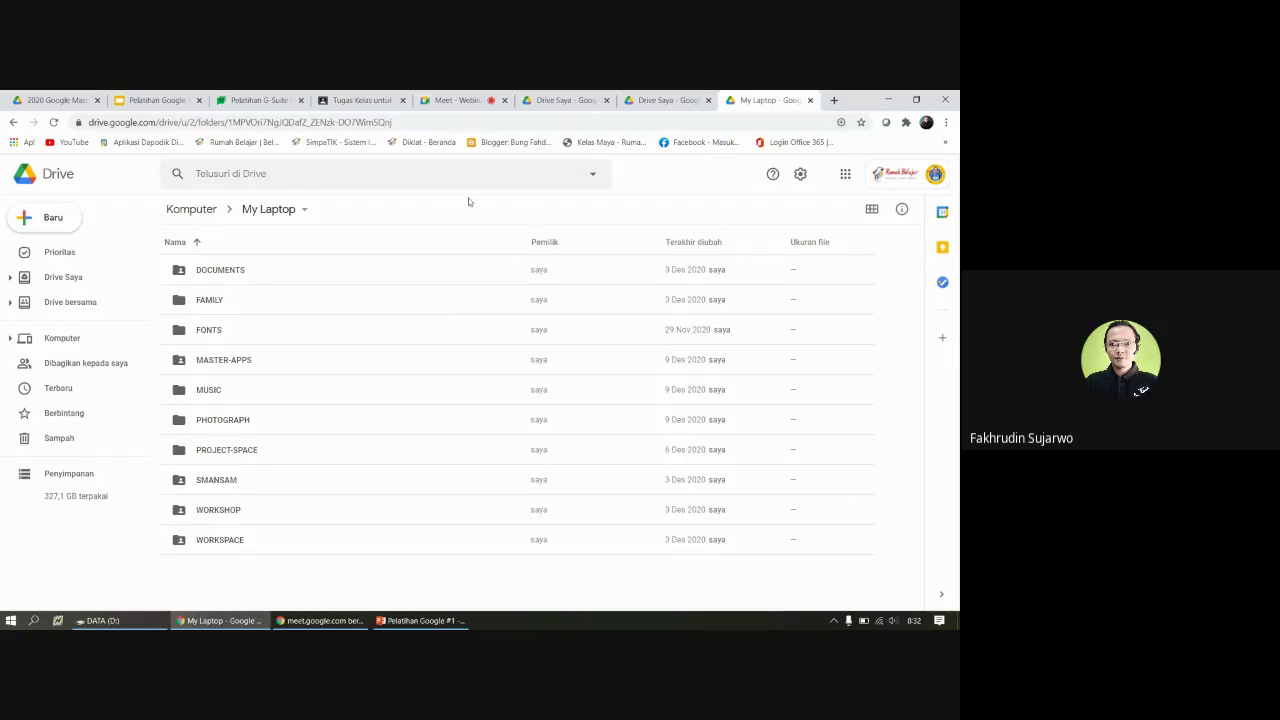
click(465, 102)
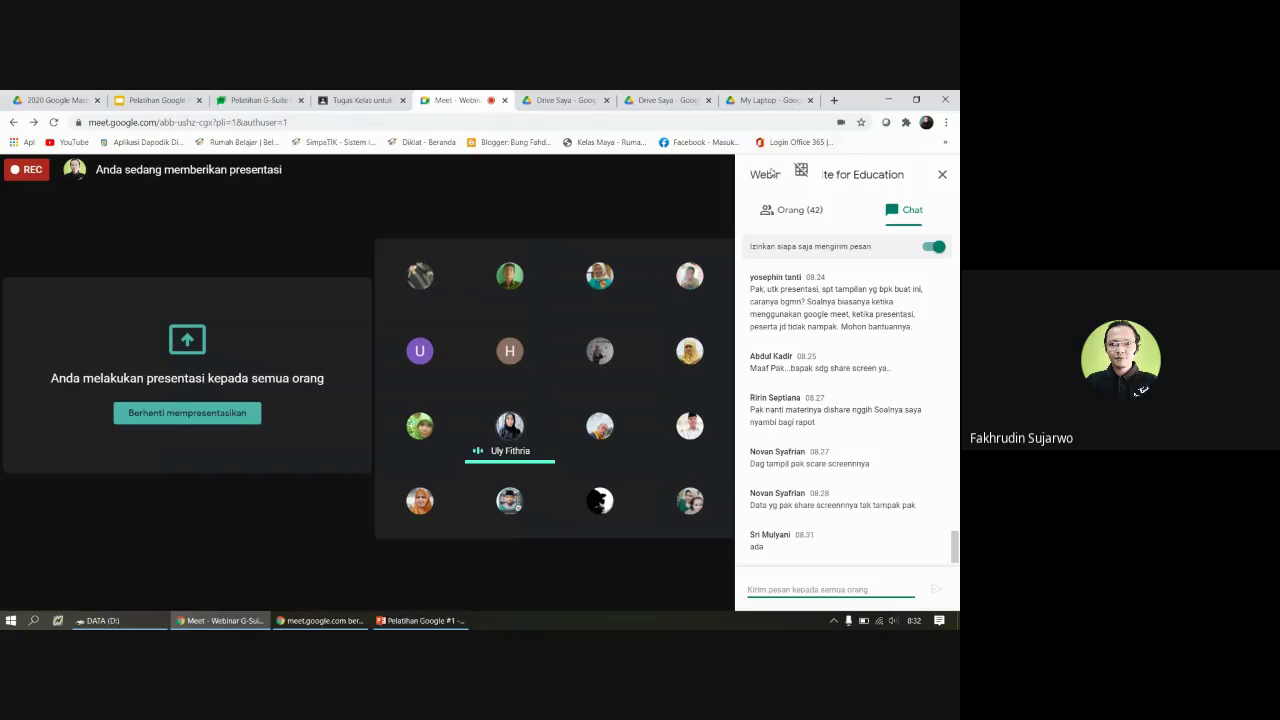
Mute the one unmuted participant for everyone from the People list, then return to Drive's My Laptop folder
click(786, 212)
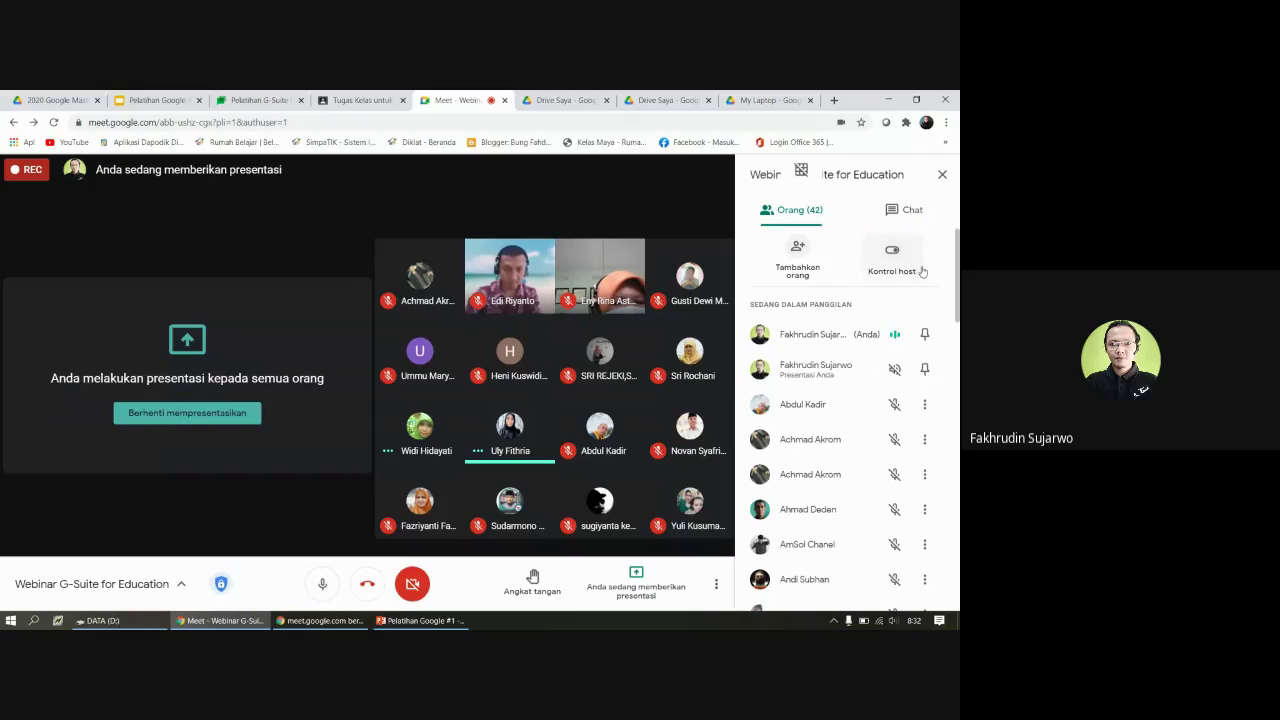
scroll(893, 387, down, 4)
scroll(893, 400, down, 10)
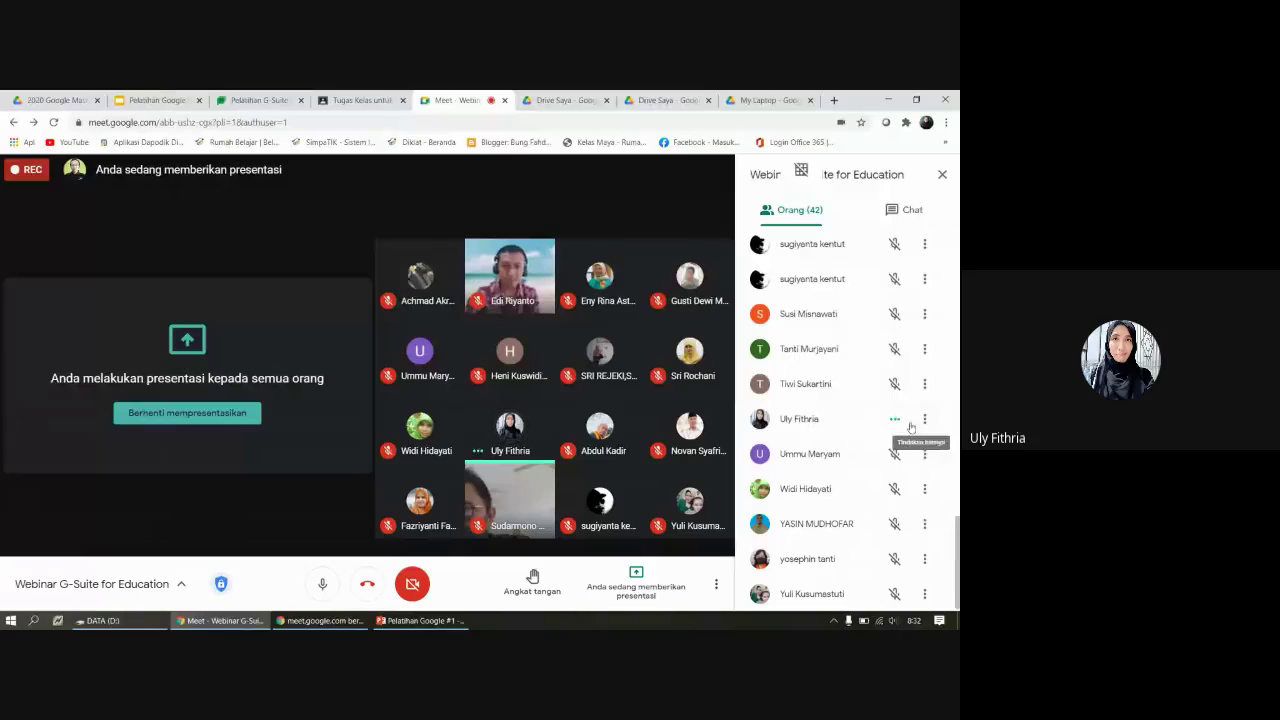
click(896, 419)
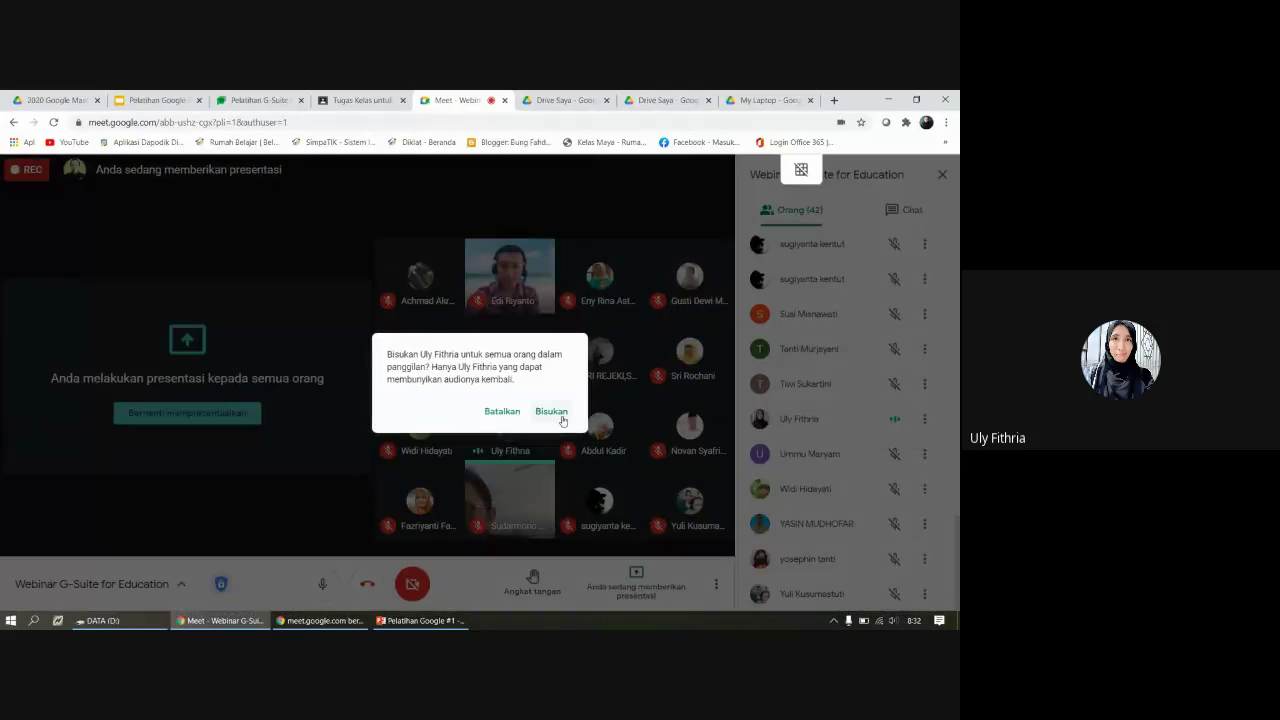
click(559, 417)
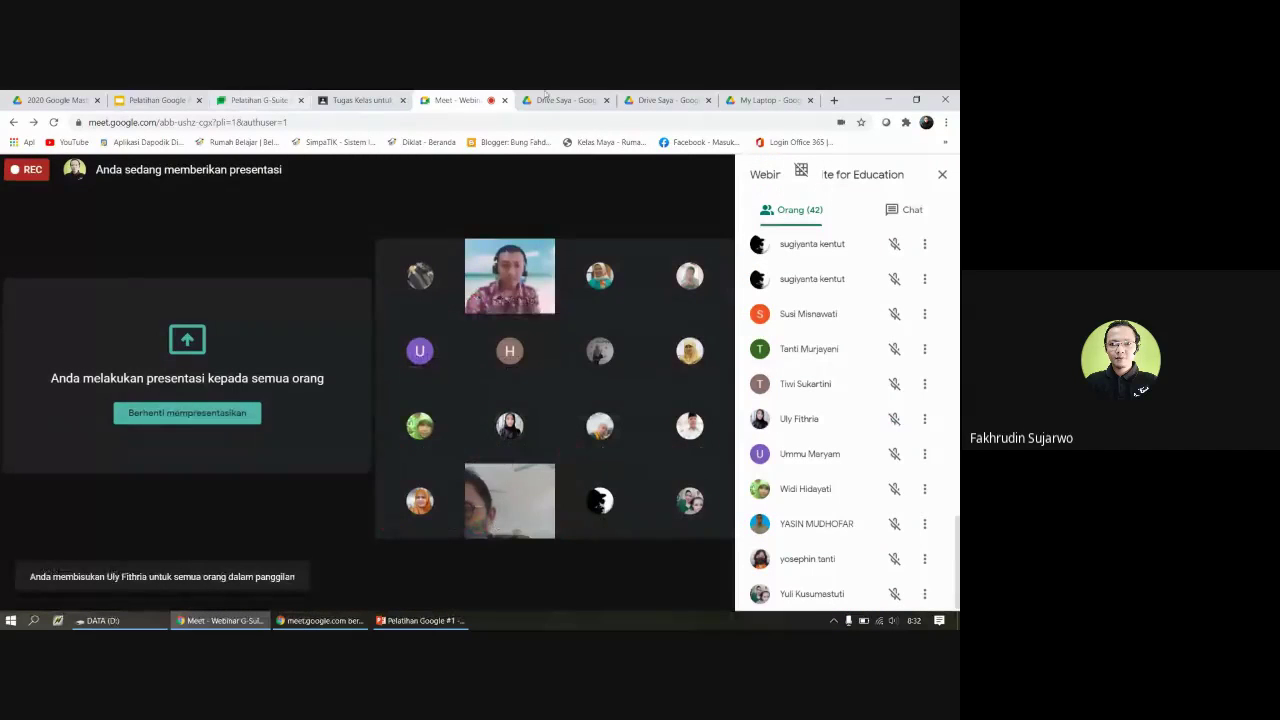
click(763, 99)
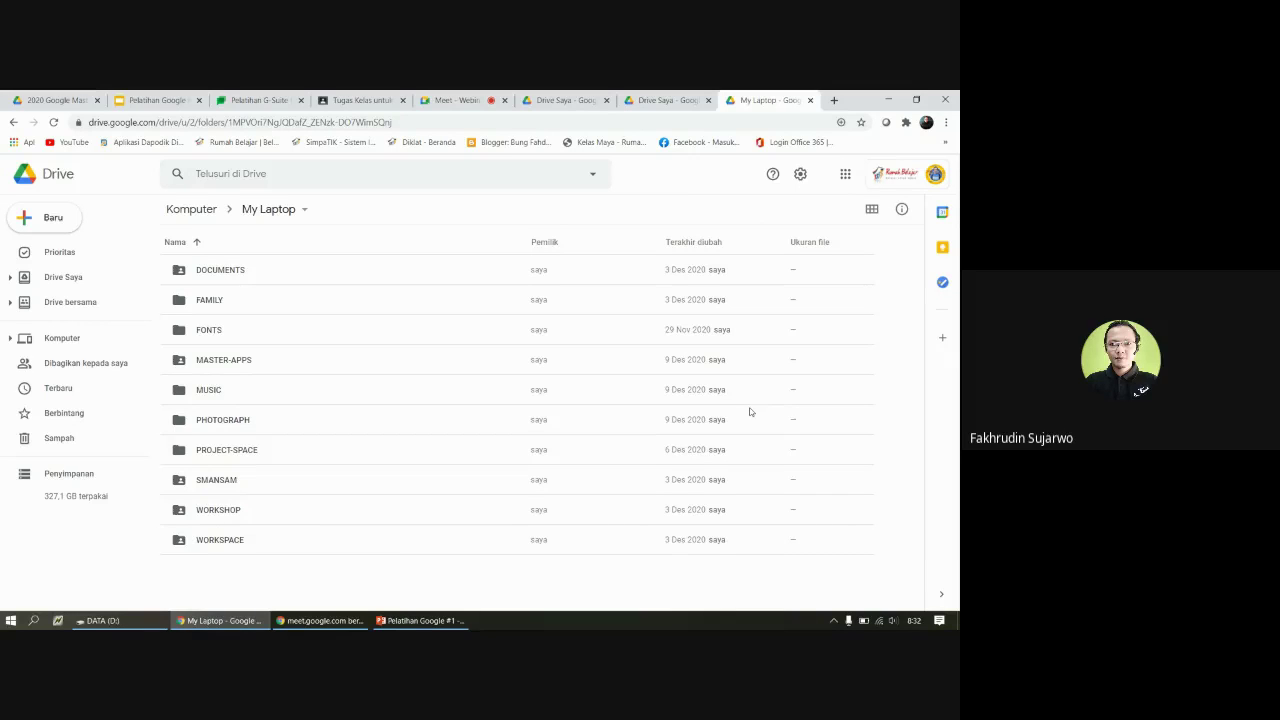
click(178, 98)
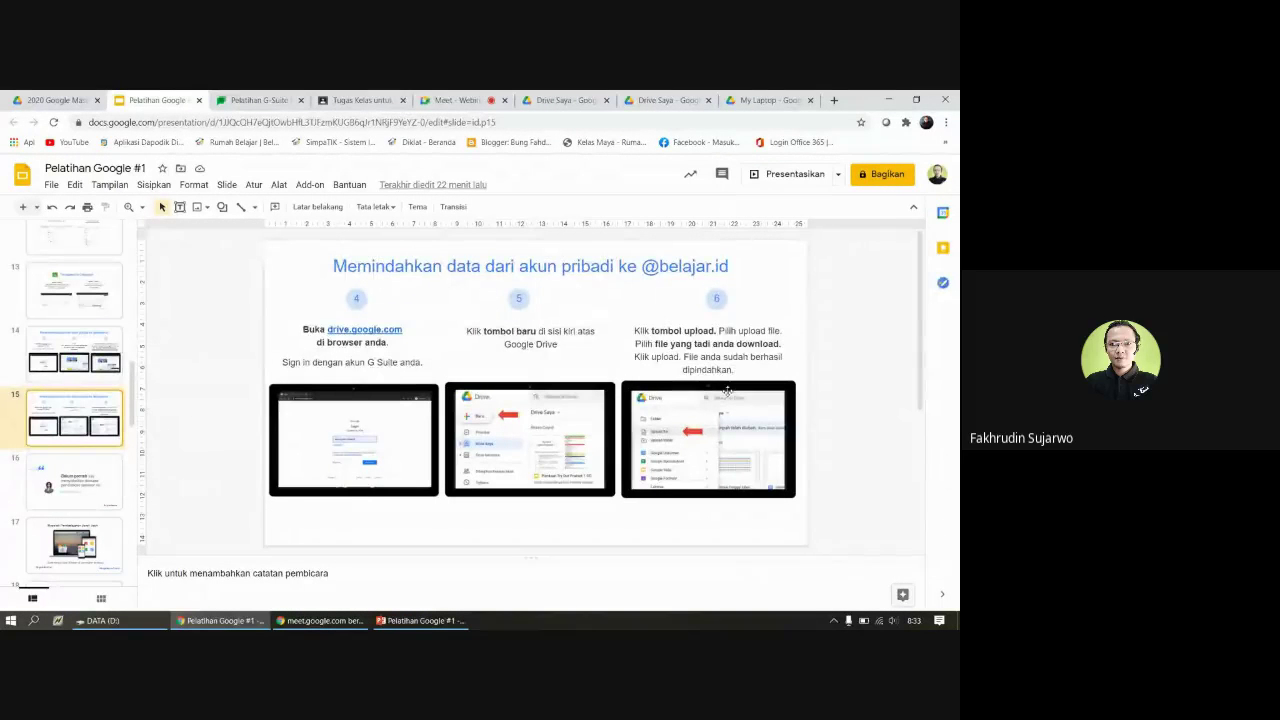
click(461, 98)
click(157, 100)
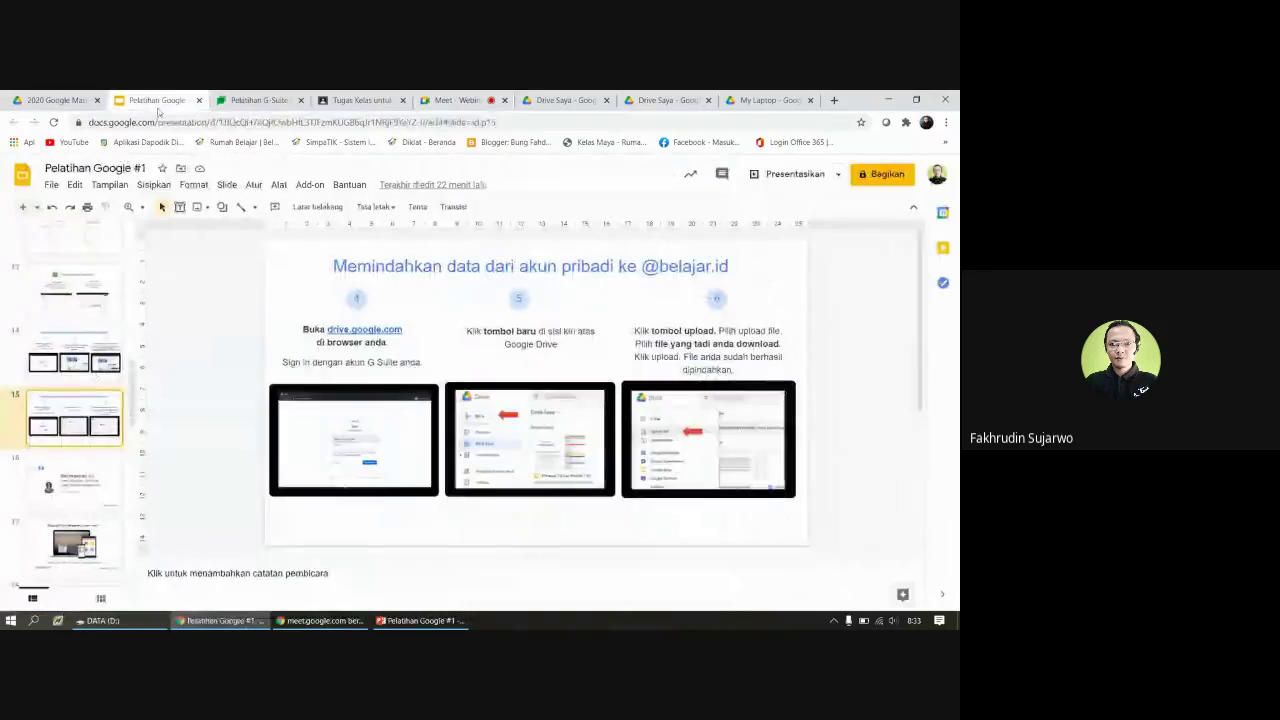
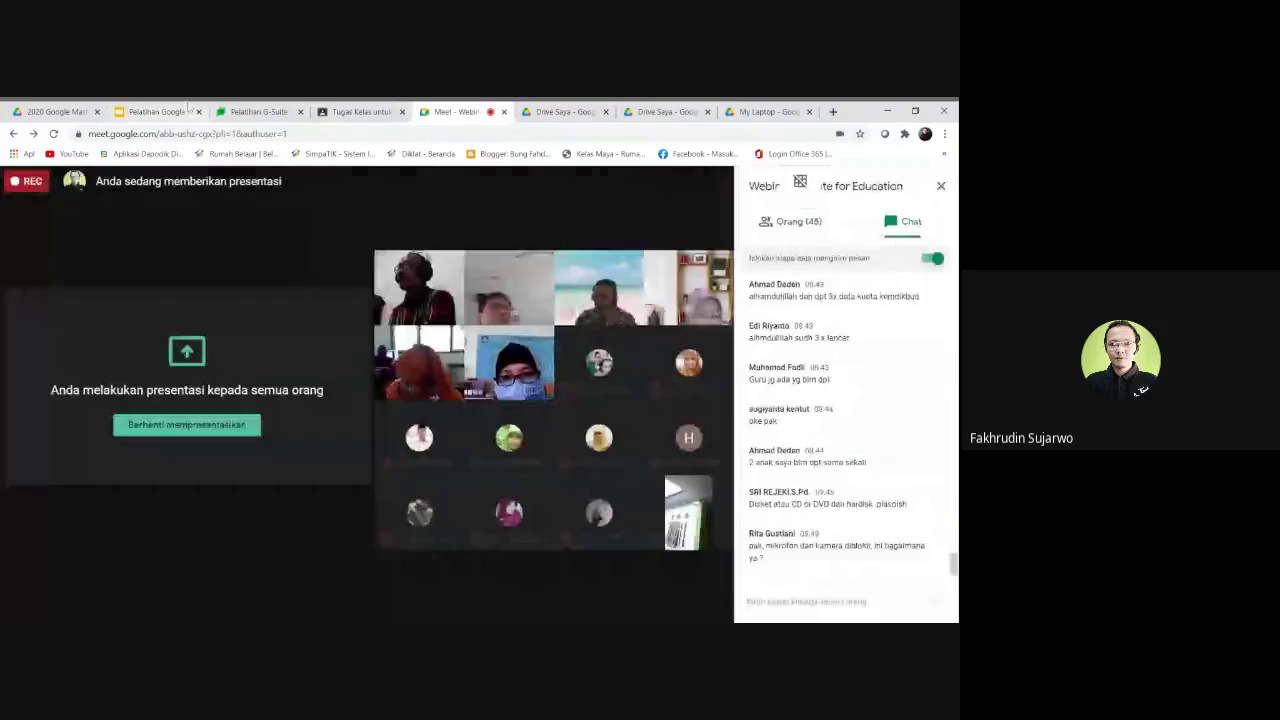
Admit the person requesting to join the Meet call
click(173, 115)
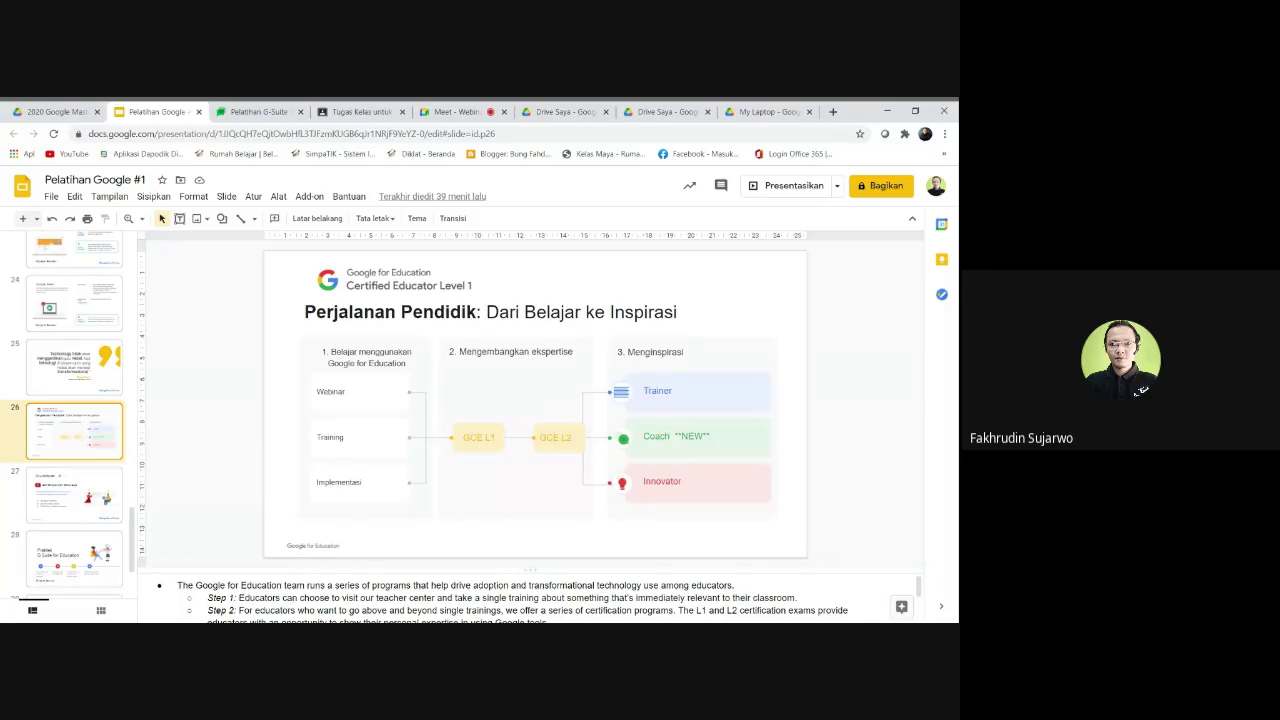
Preview slides 27–30 of the training deck, revisit slide 29, then return to the Meet call
click(74, 494)
click(74, 553)
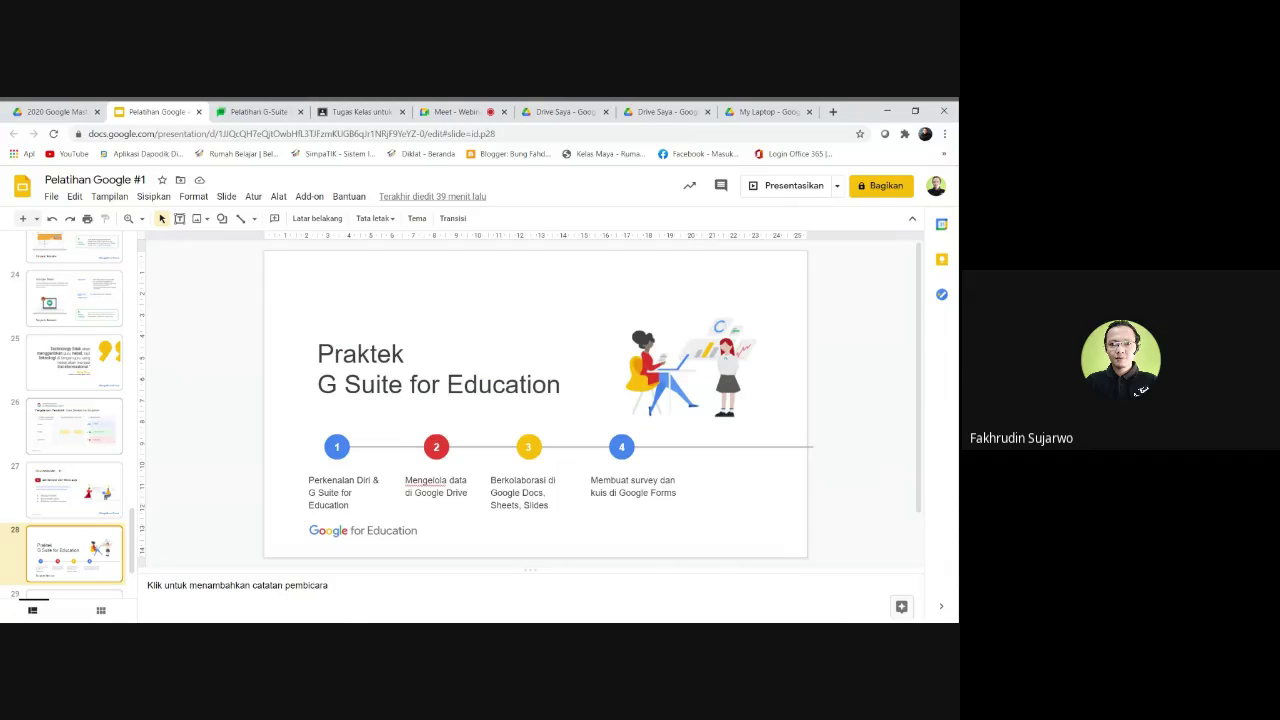
click(74, 553)
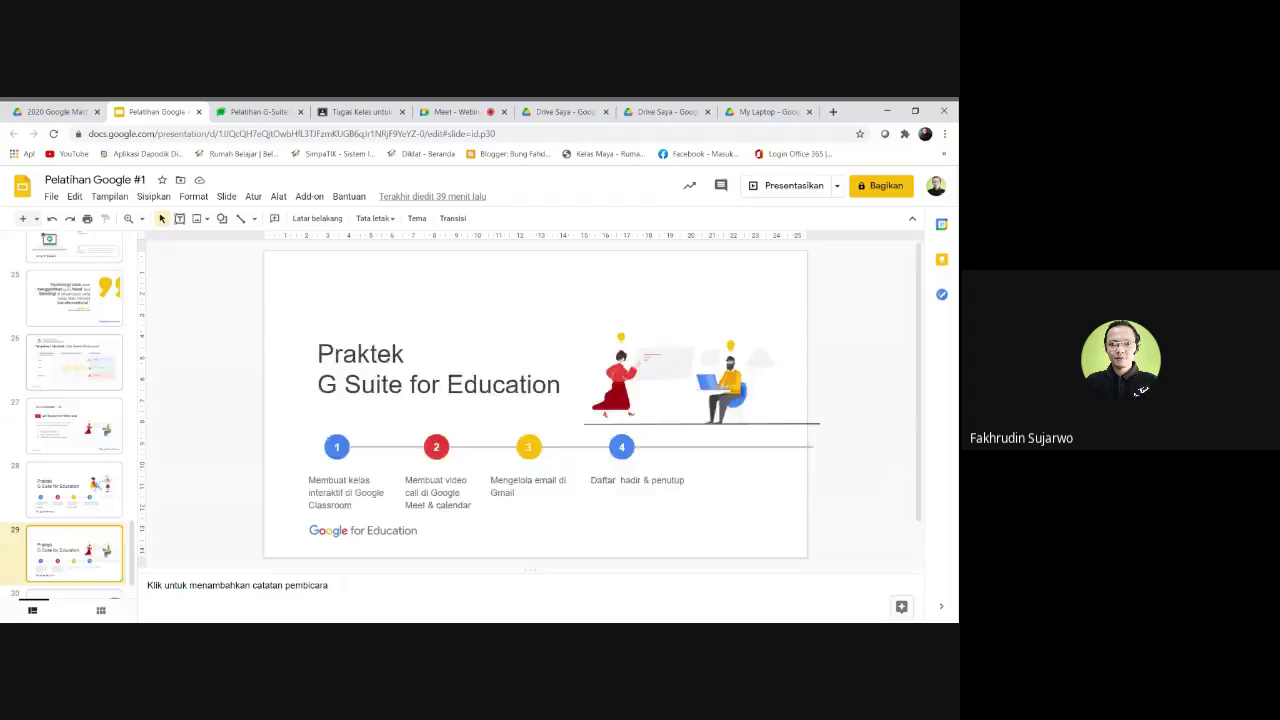
click(74, 596)
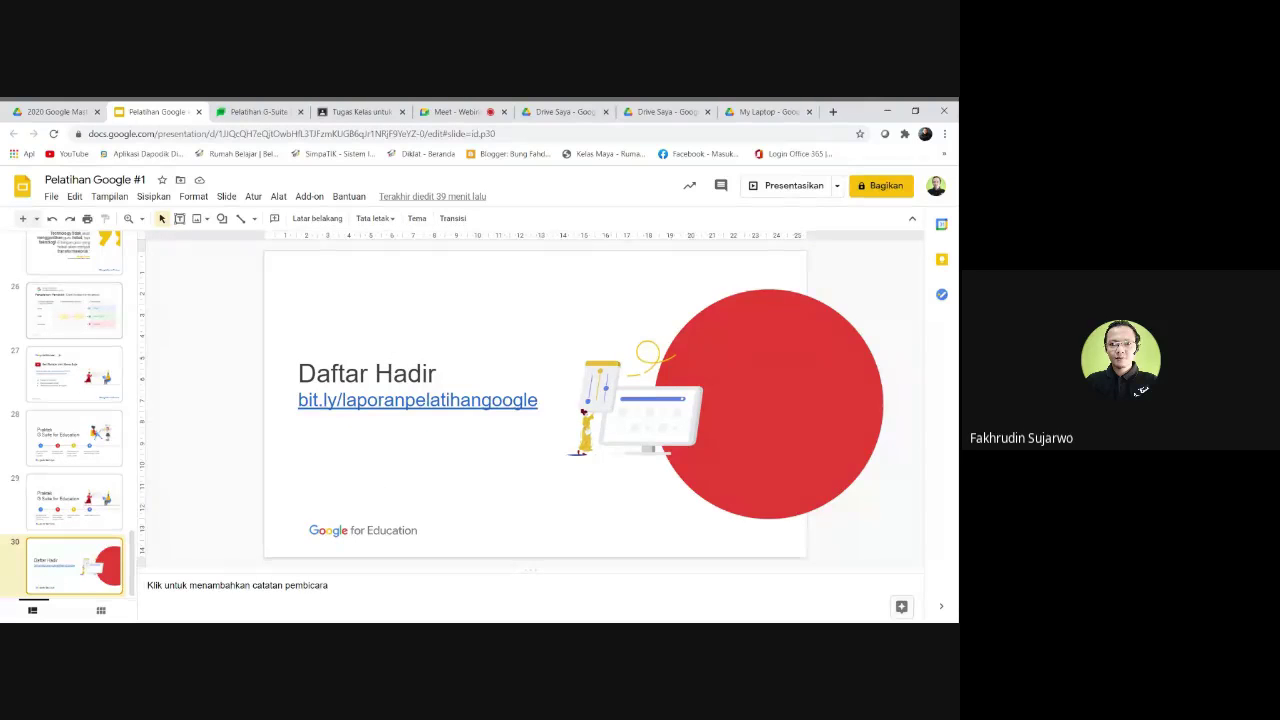
click(74, 501)
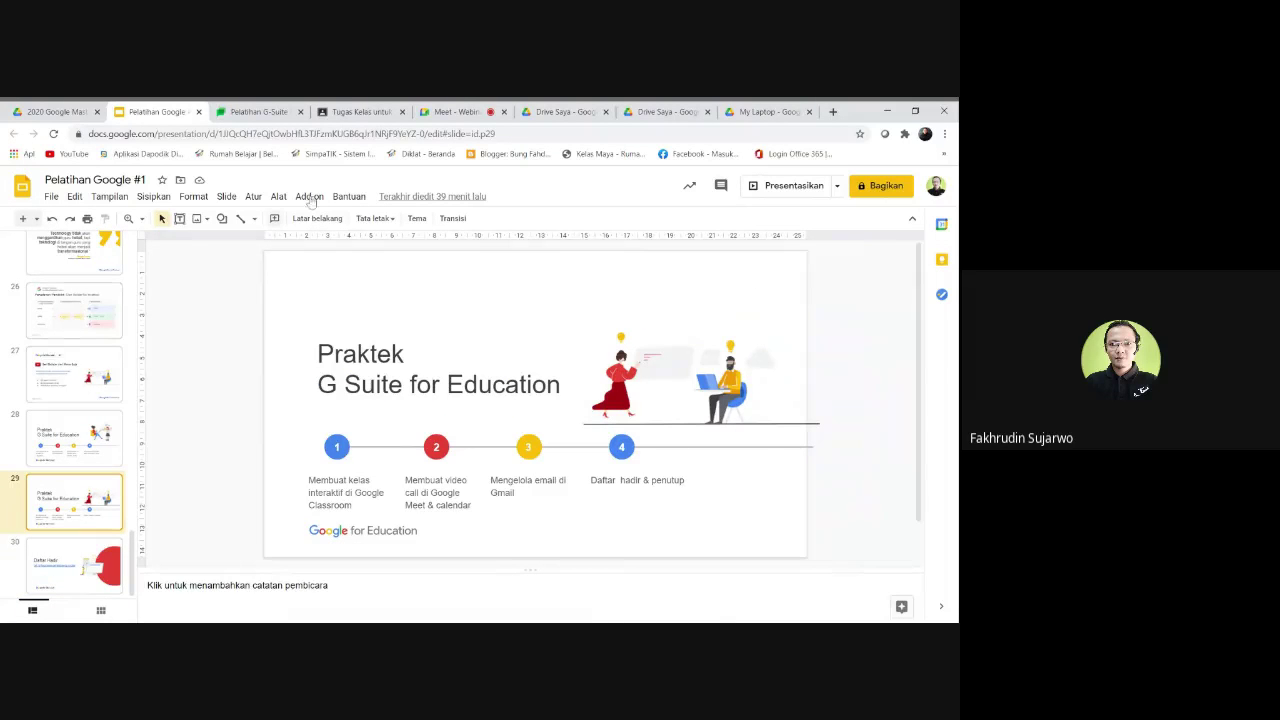
click(478, 111)
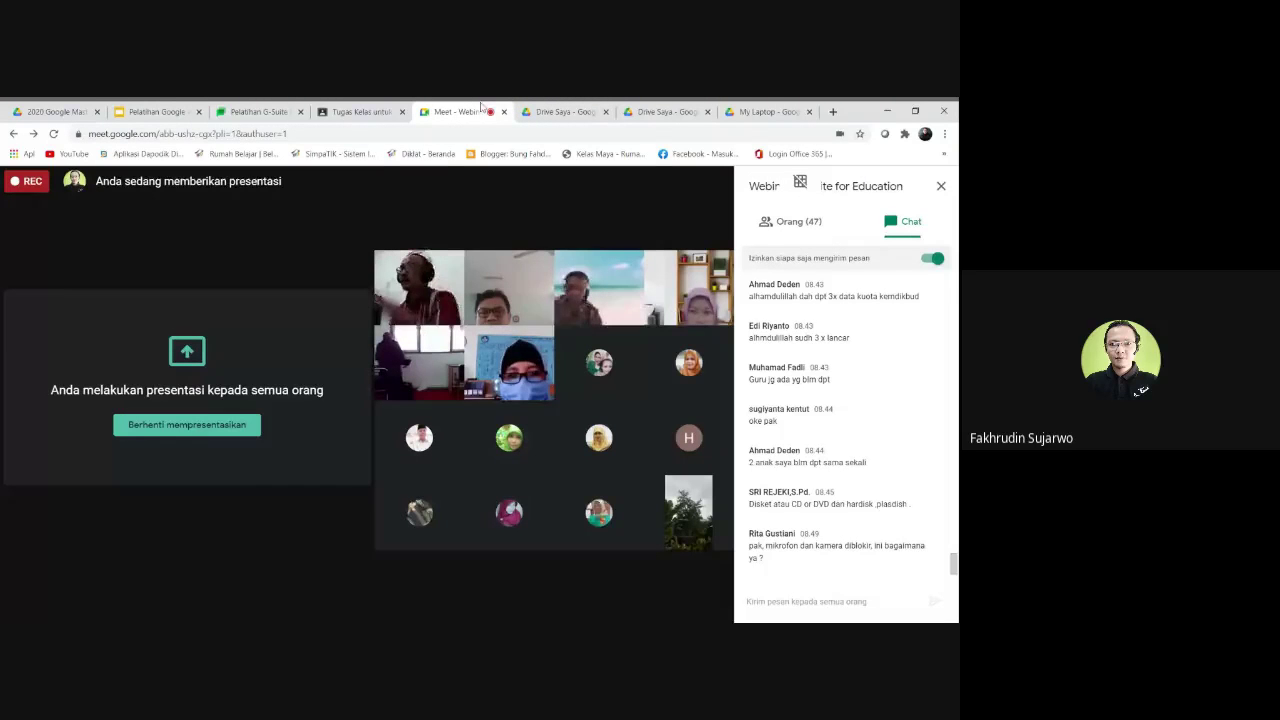
mouse_move(383, 508)
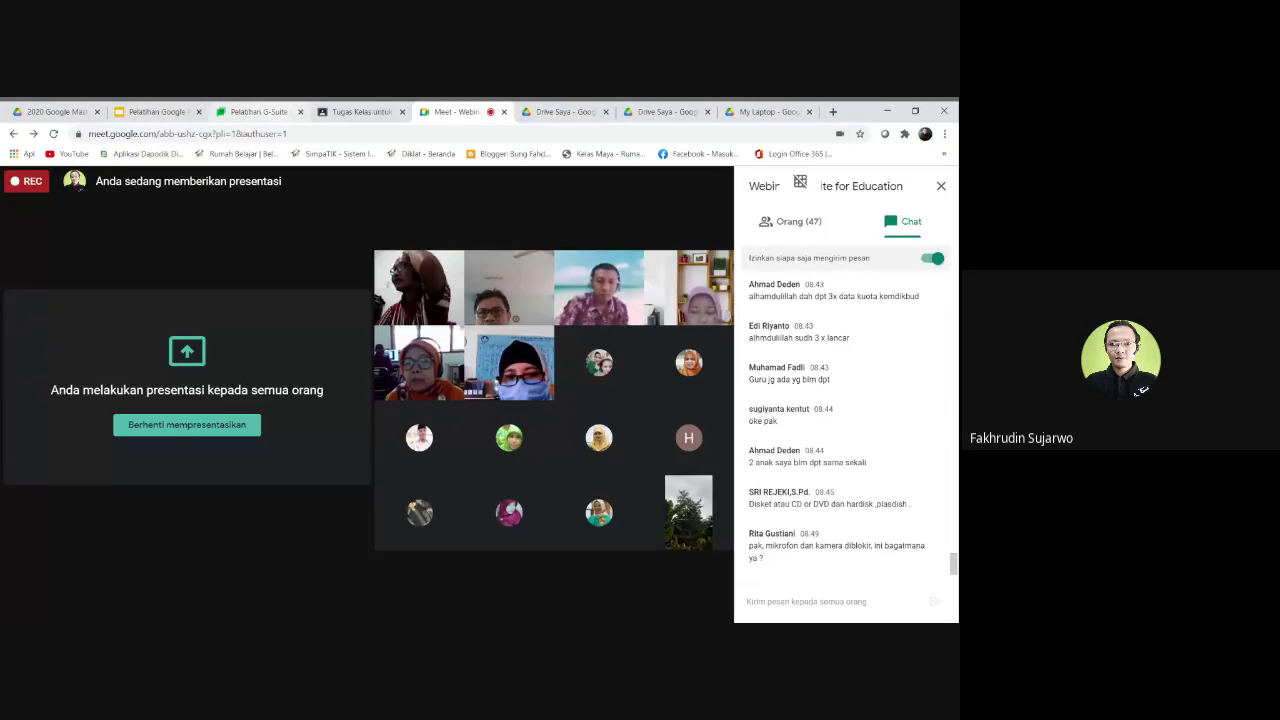
Close the Pelatihan G-Suite for Education Google Chat room tab
click(273, 112)
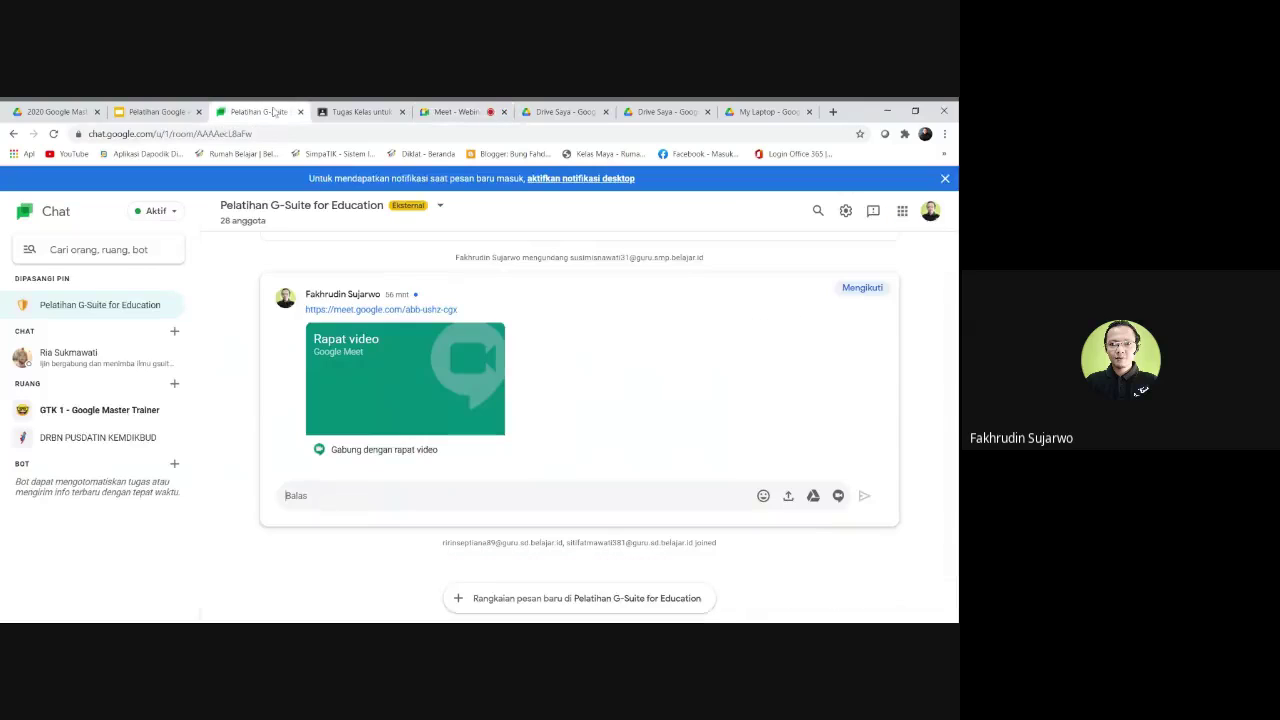
click(300, 112)
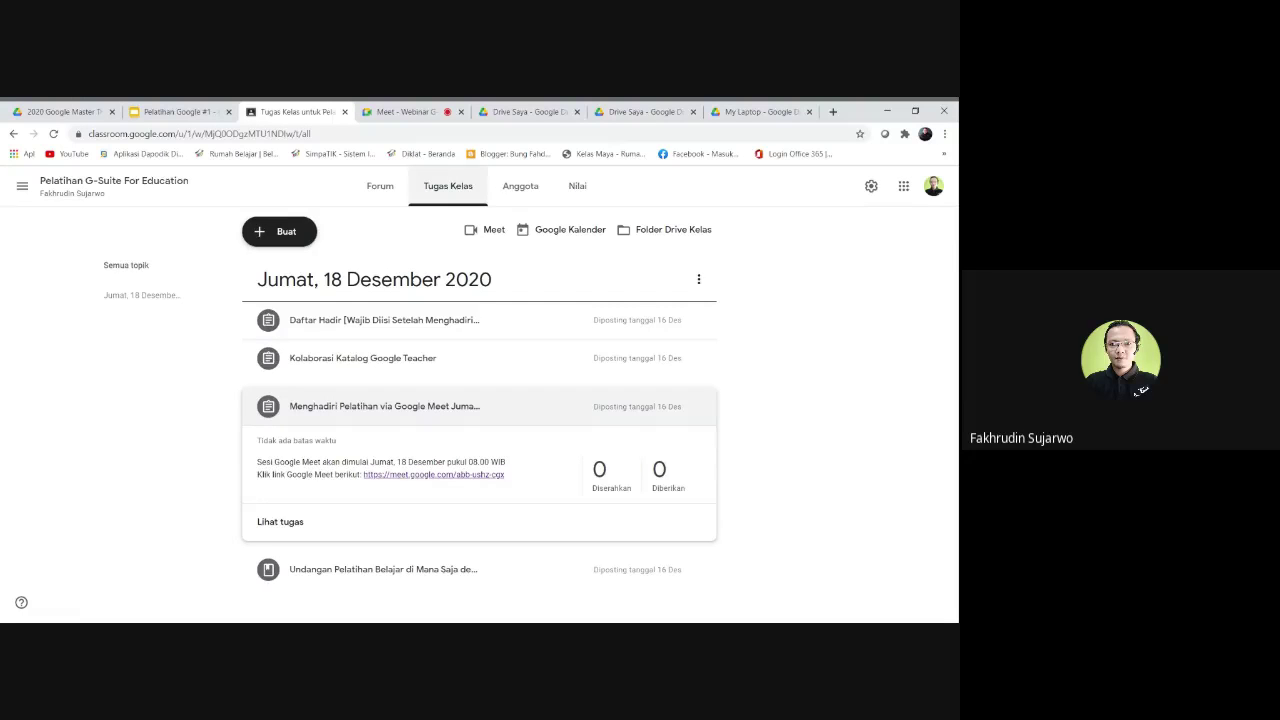
Copy the Link undangan from the class settings' Kode undangan section
click(871, 187)
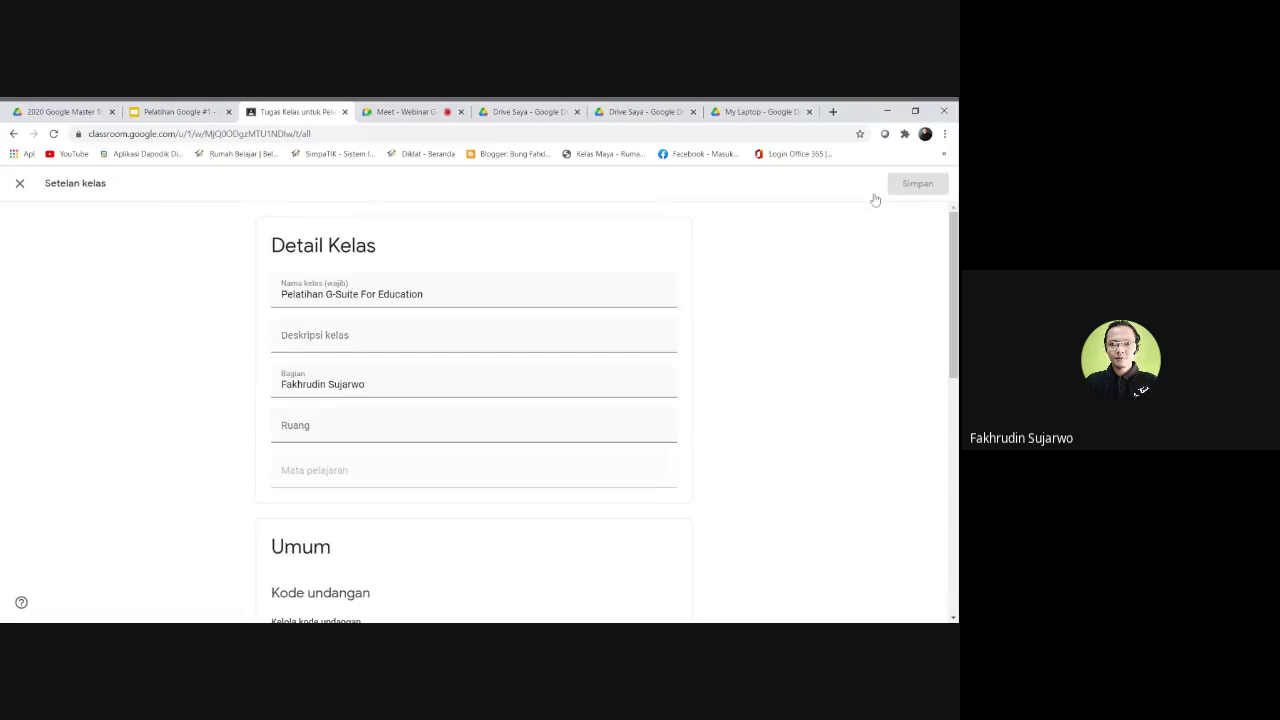
scroll(774, 464, down, 5)
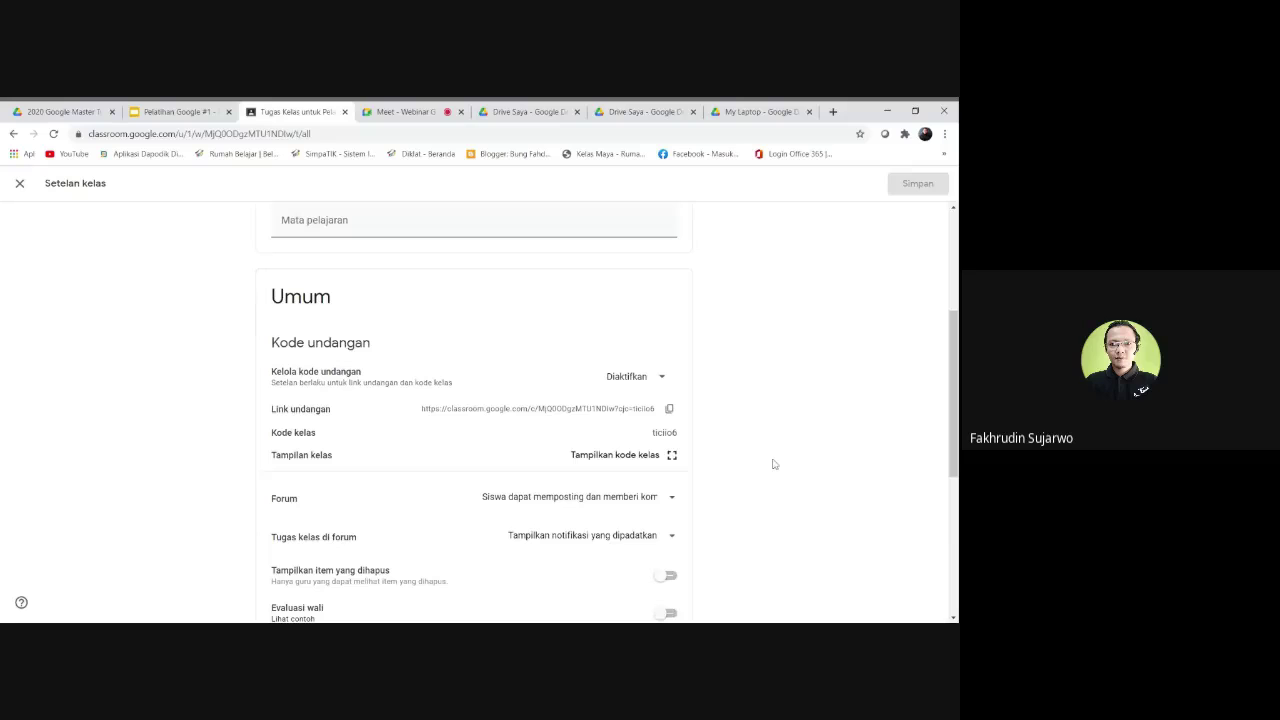
click(669, 409)
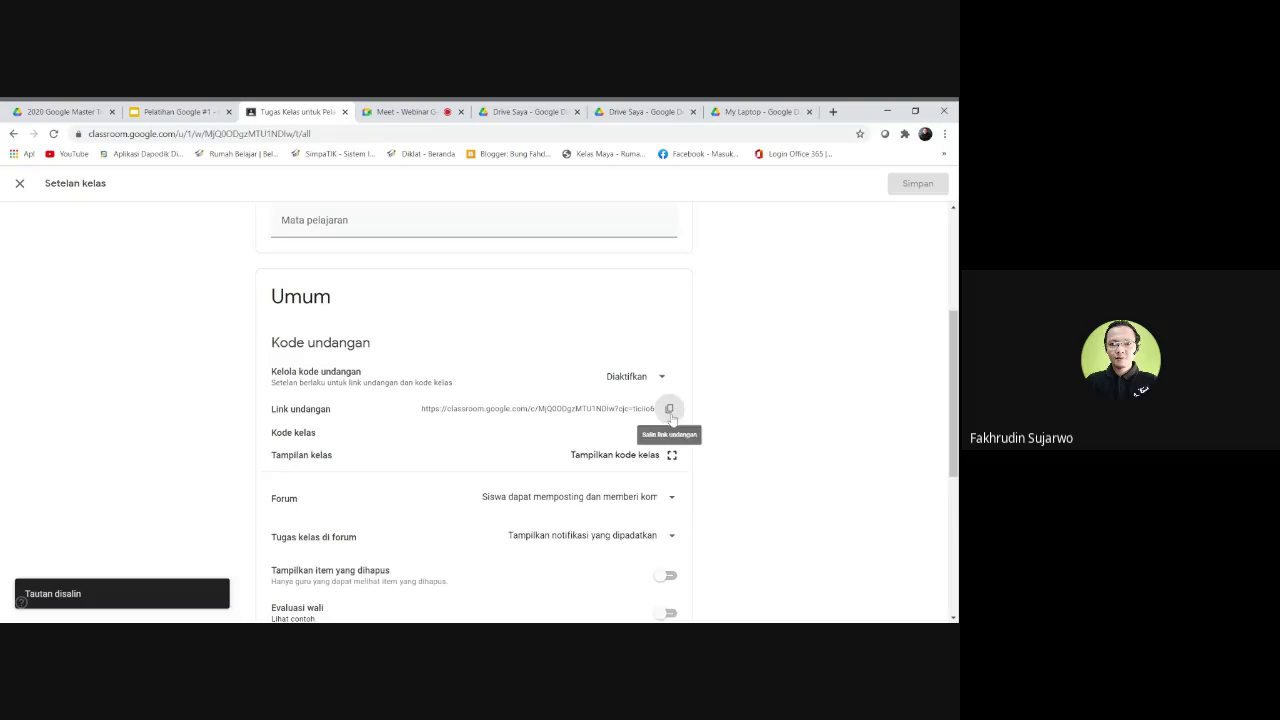
click(19, 185)
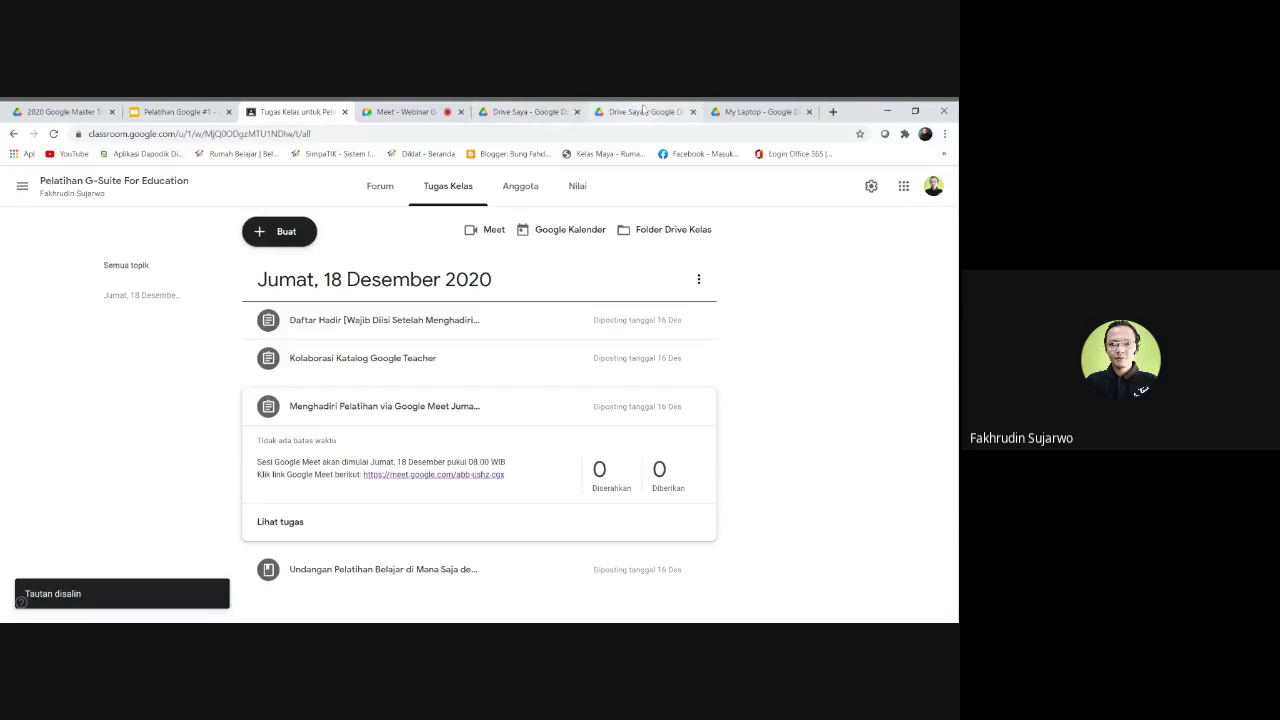
Close the three open Drive pages, including My Laptop
click(560, 111)
click(576, 111)
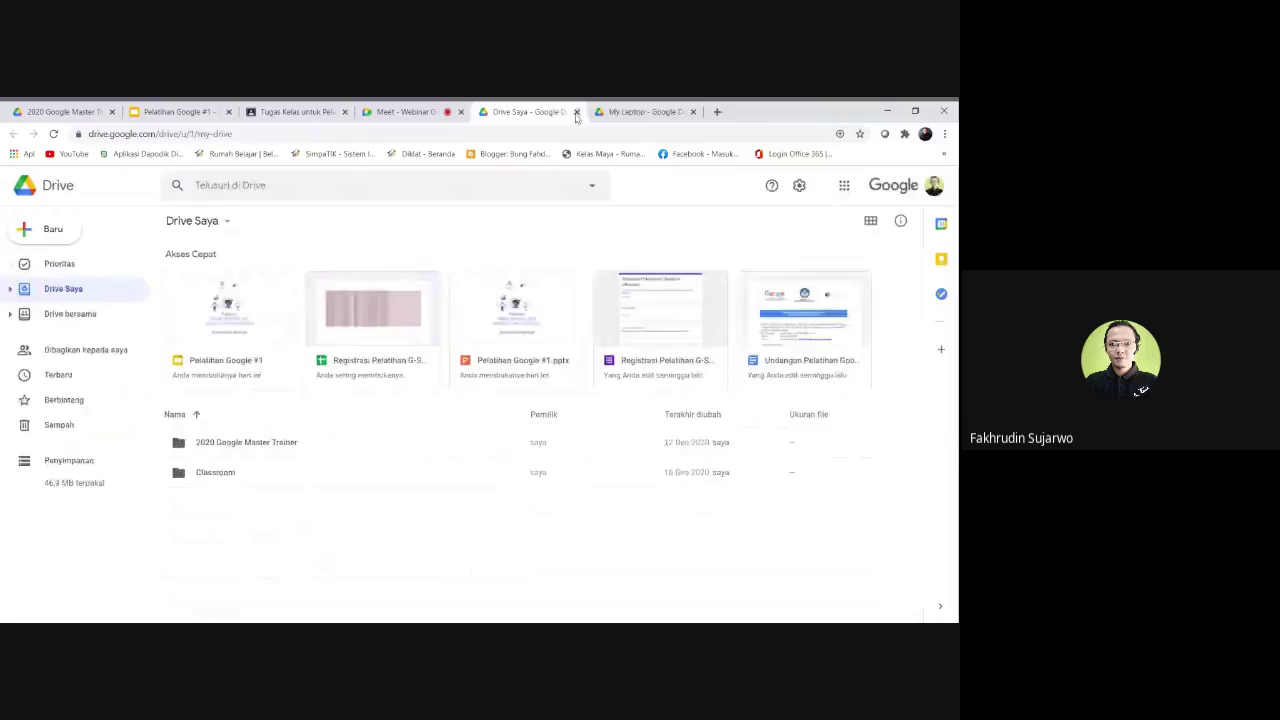
click(576, 111)
click(576, 111)
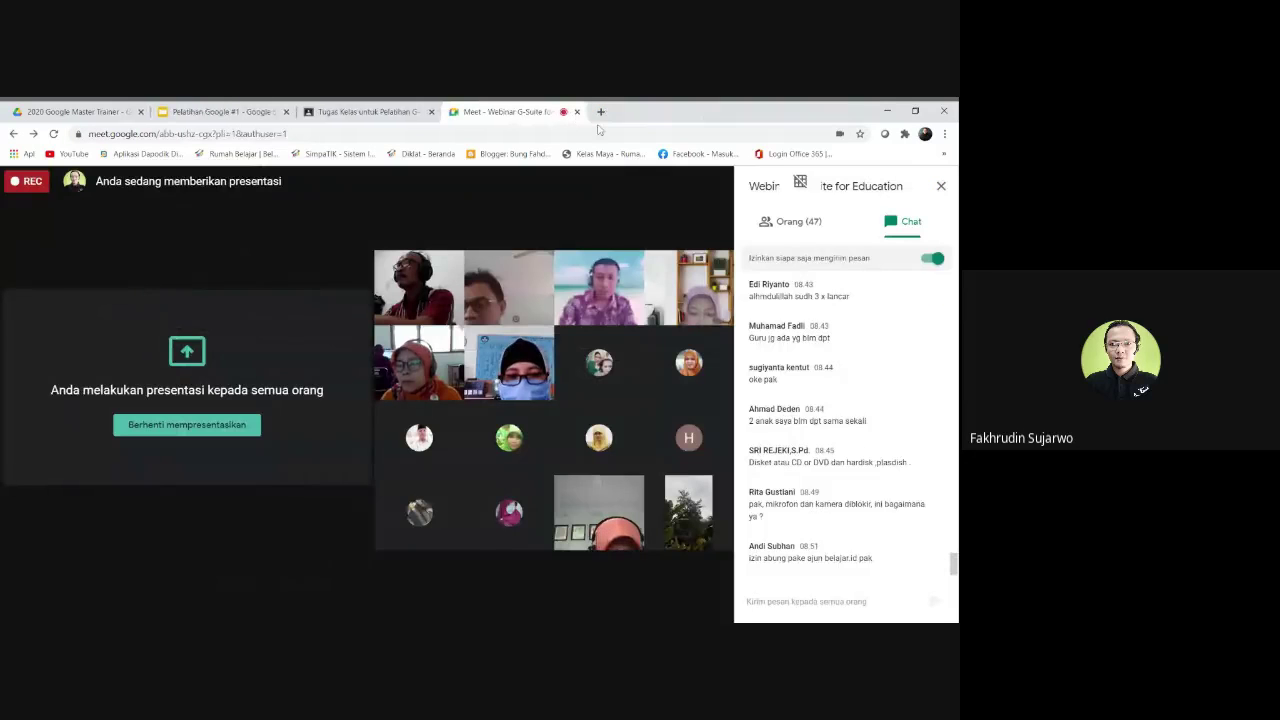
Paste the Classroom invitation link into the Meet chat and send it to everyone
click(806, 601)
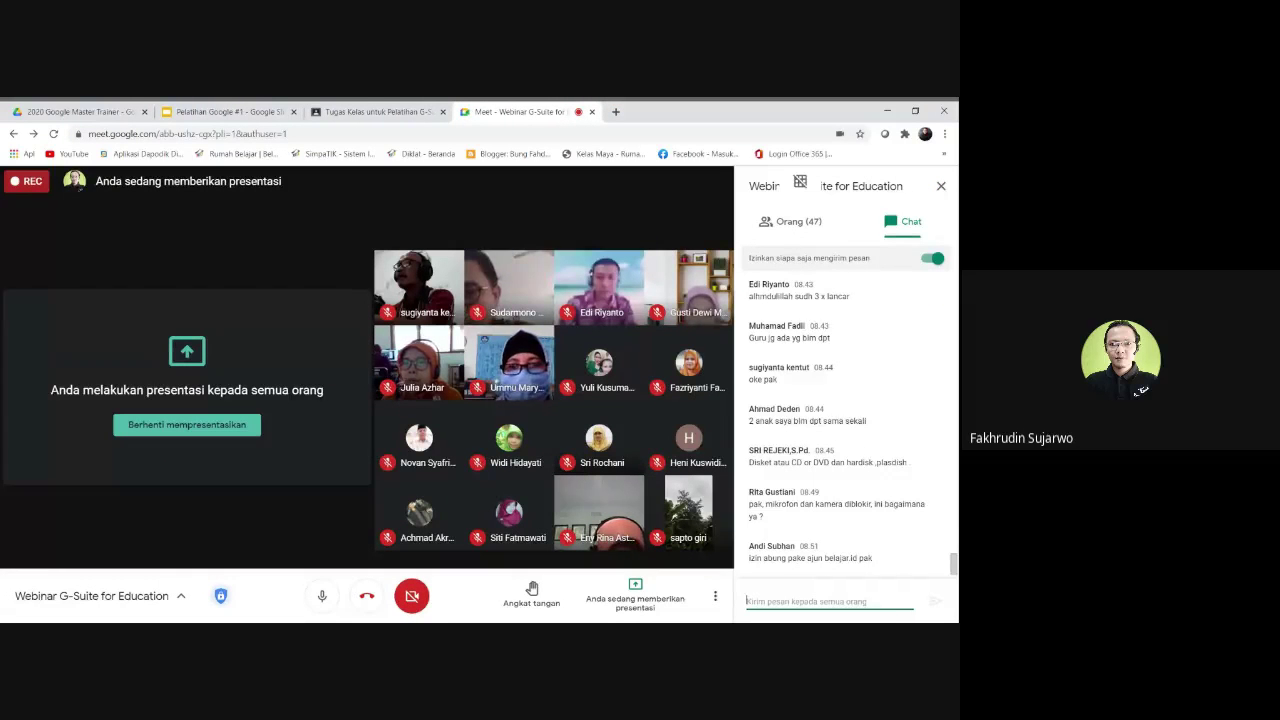
key(ctrl+v)
click(935, 601)
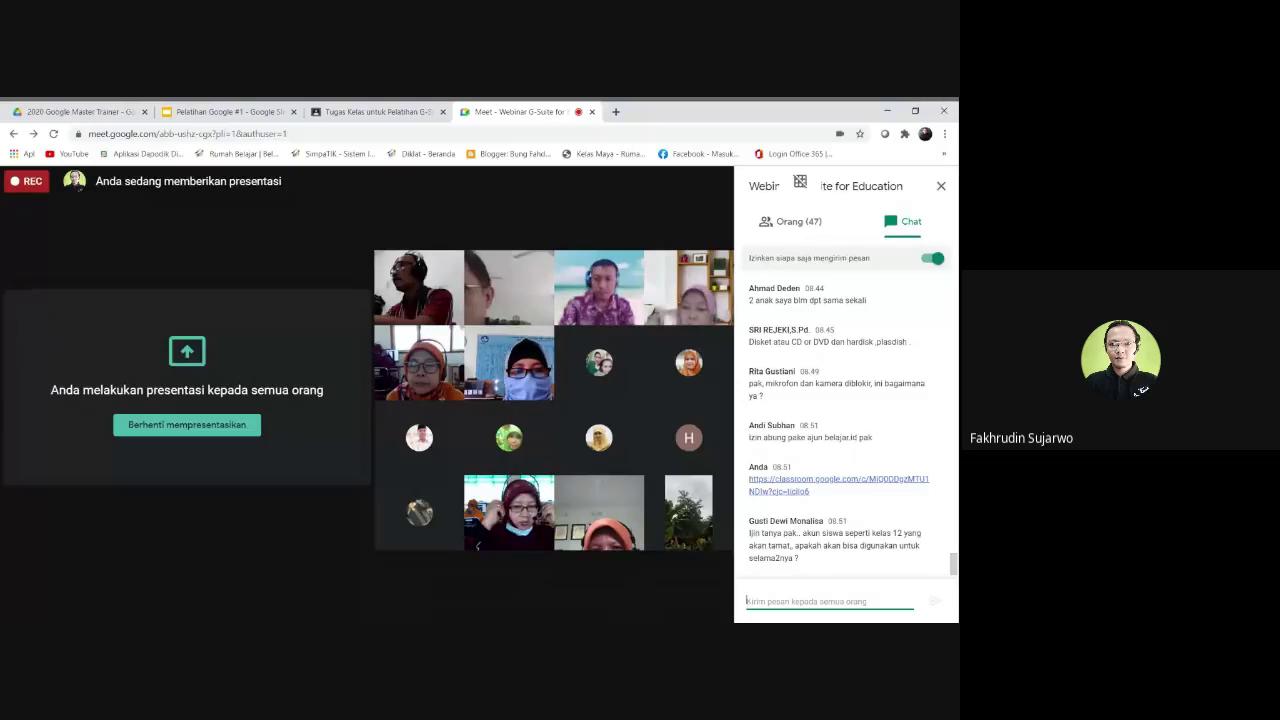
mouse_move(751, 516)
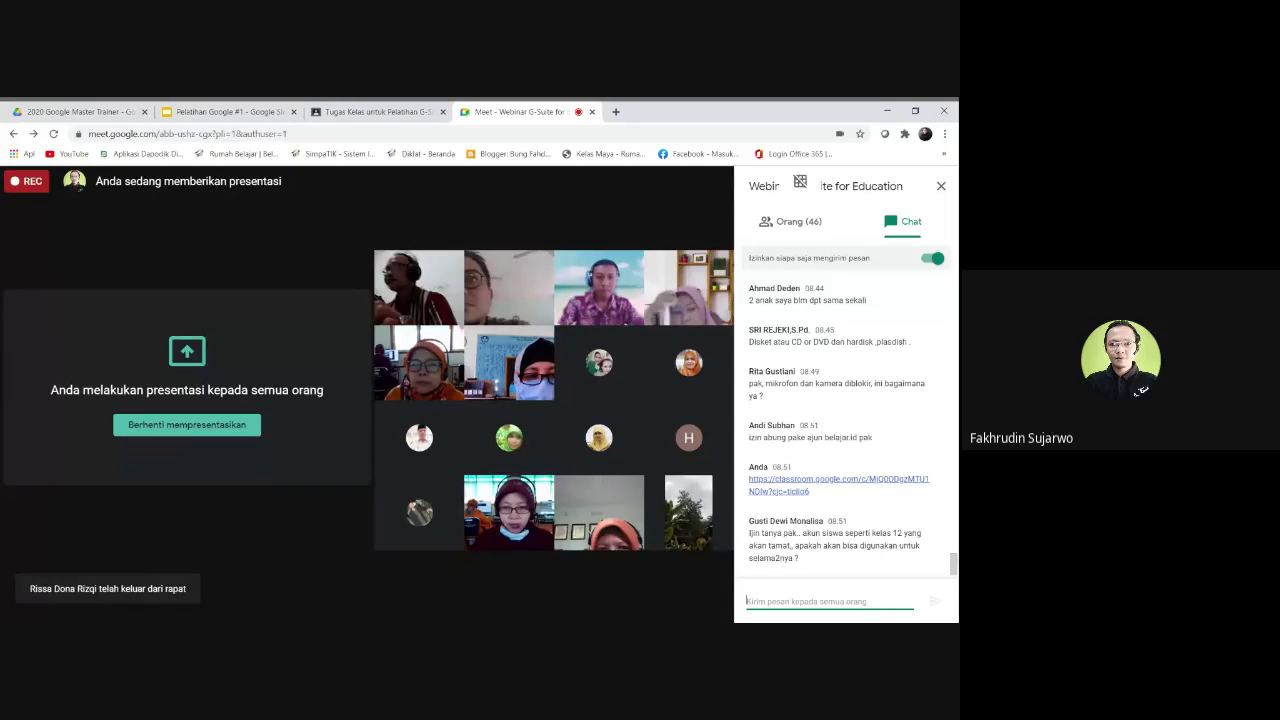
mouse_move(543, 330)
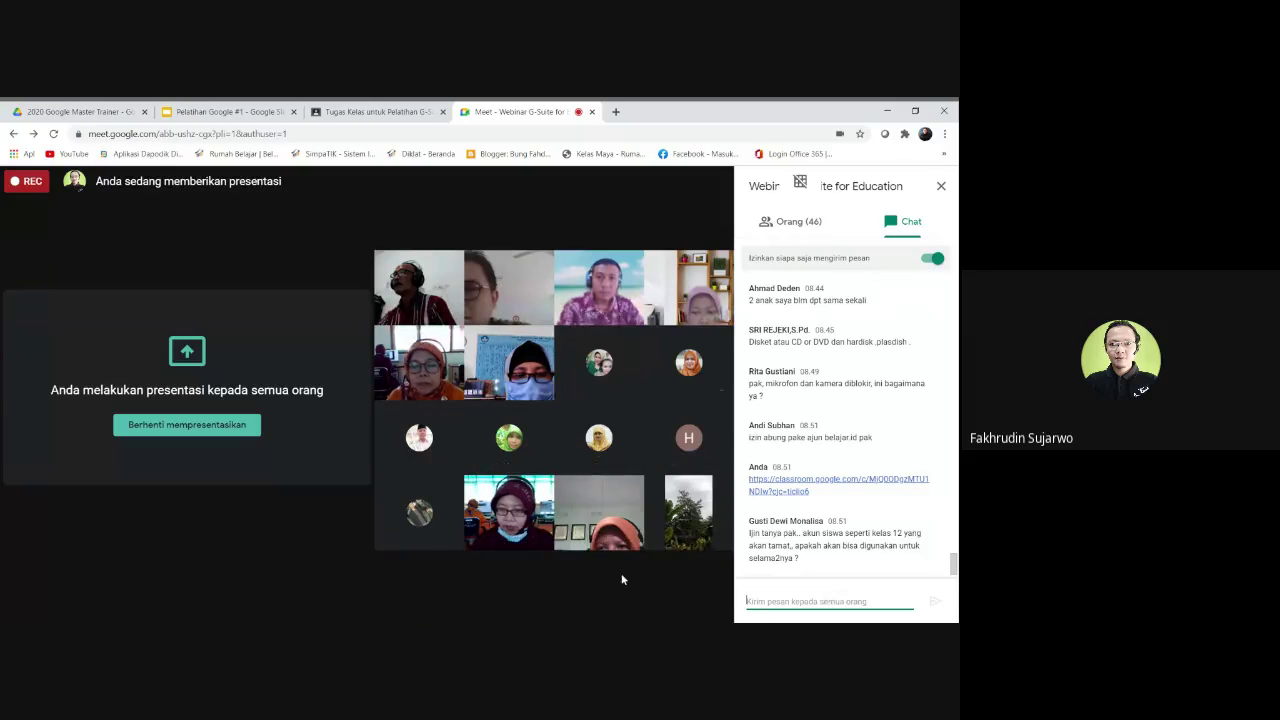
mouse_move(622, 578)
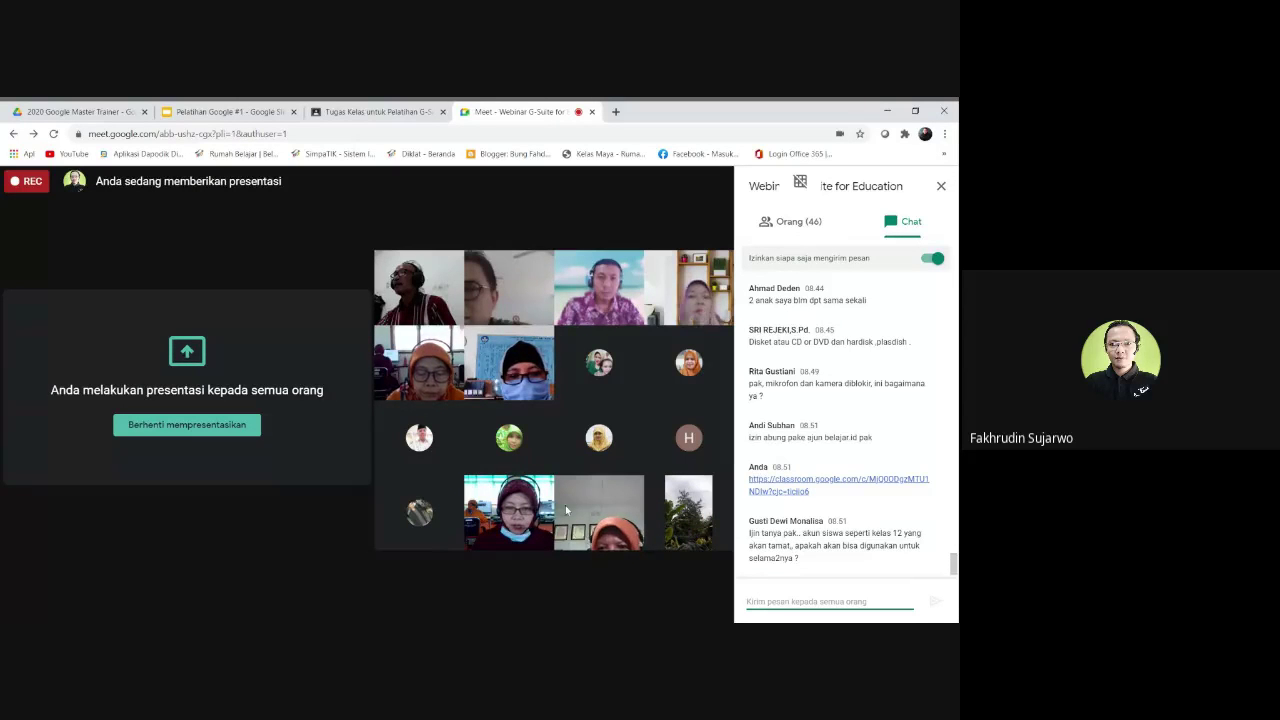
Check the Anggota list showing three students, dismiss the tip, then return to Meet
click(376, 108)
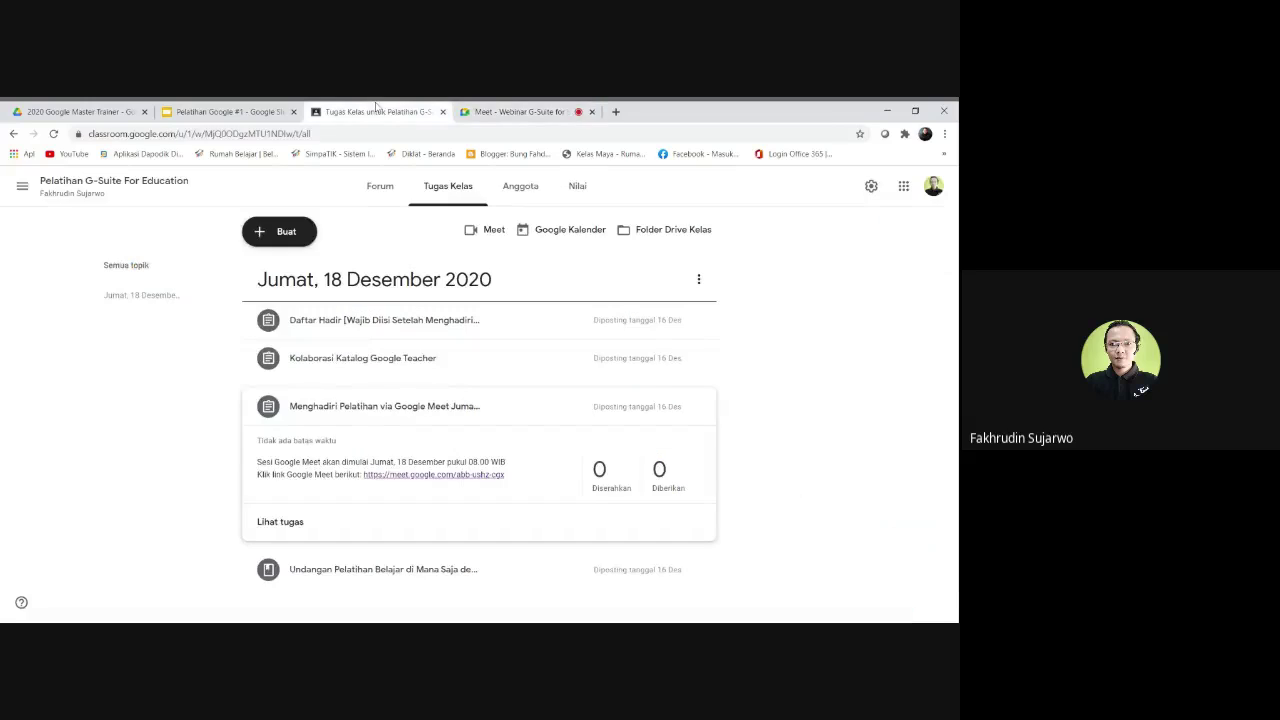
click(523, 191)
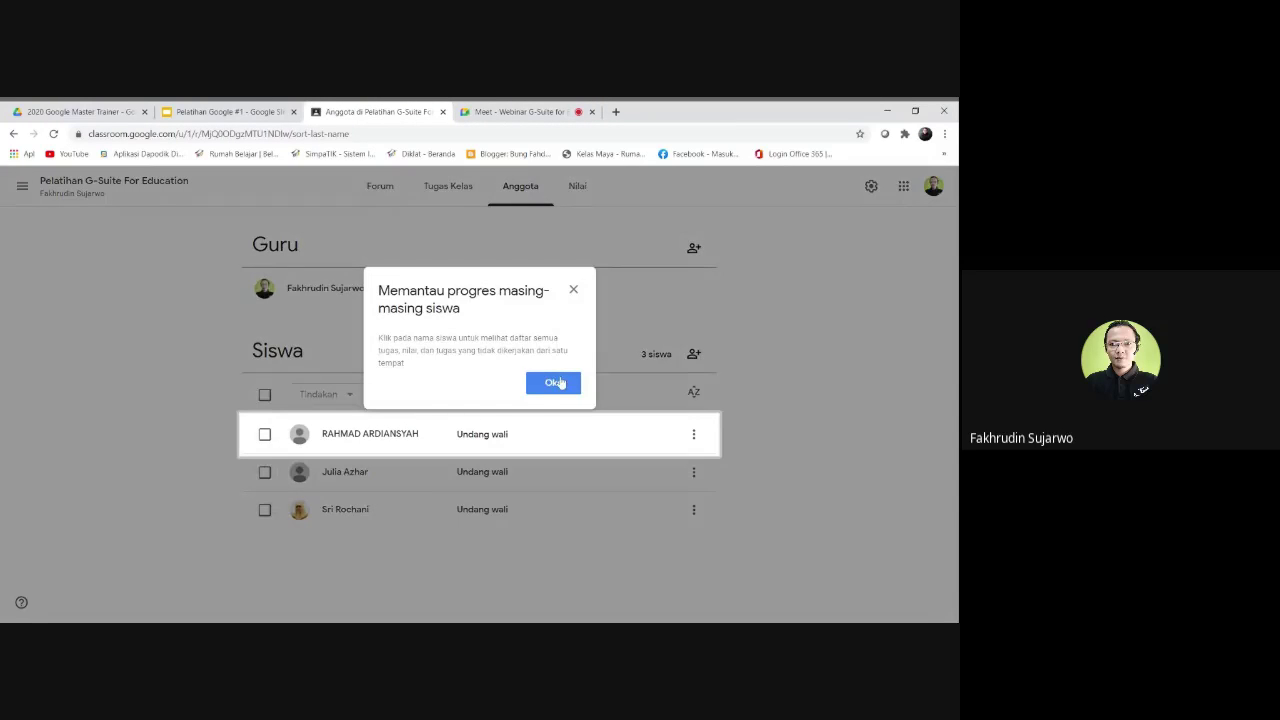
click(559, 384)
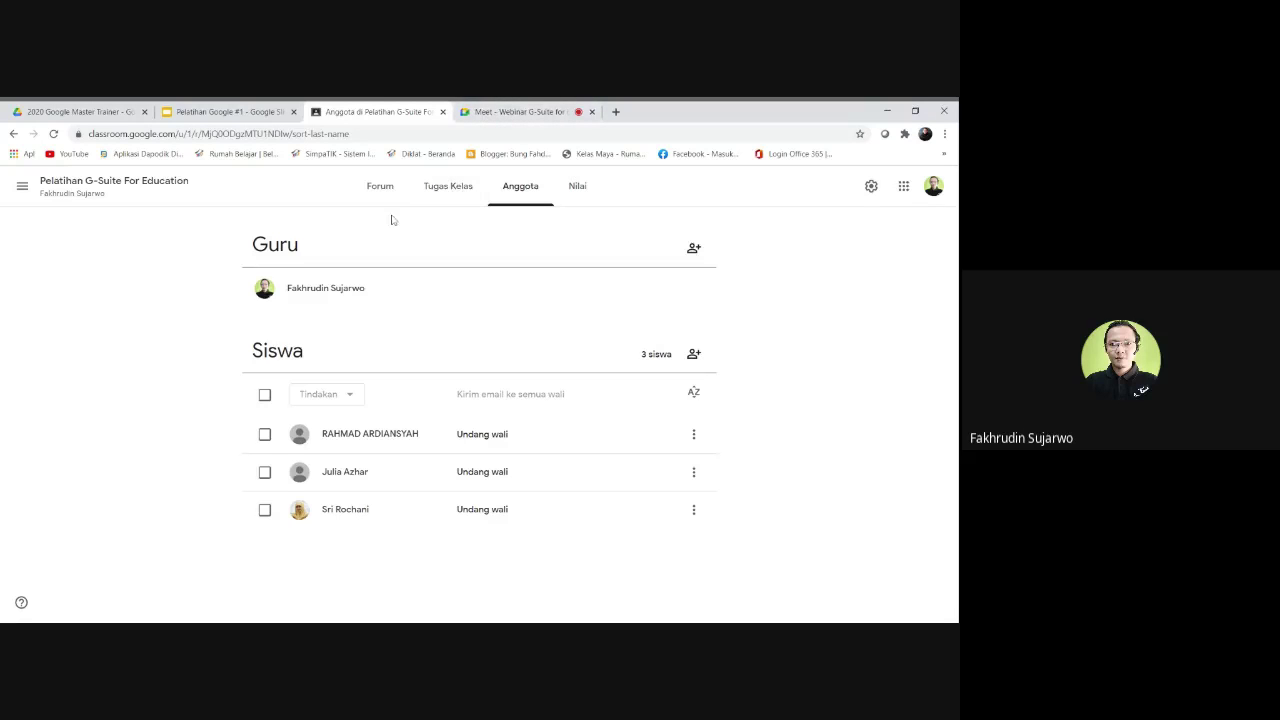
click(436, 198)
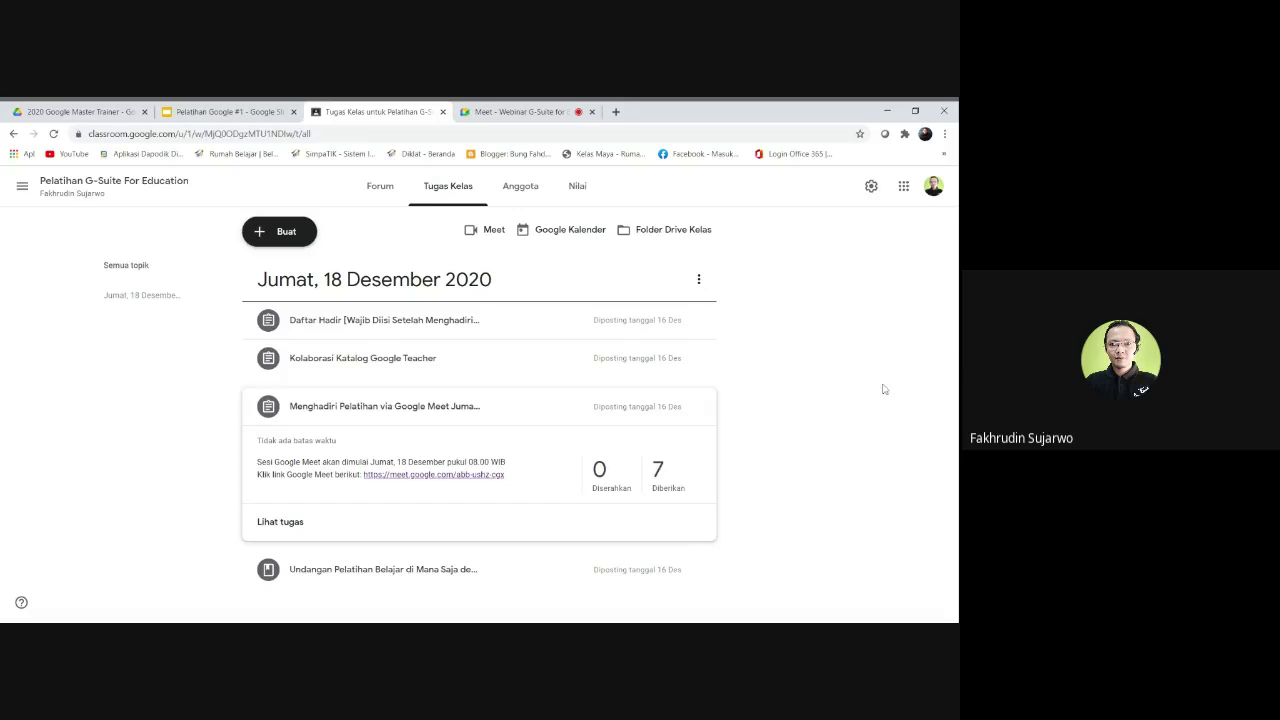
click(545, 110)
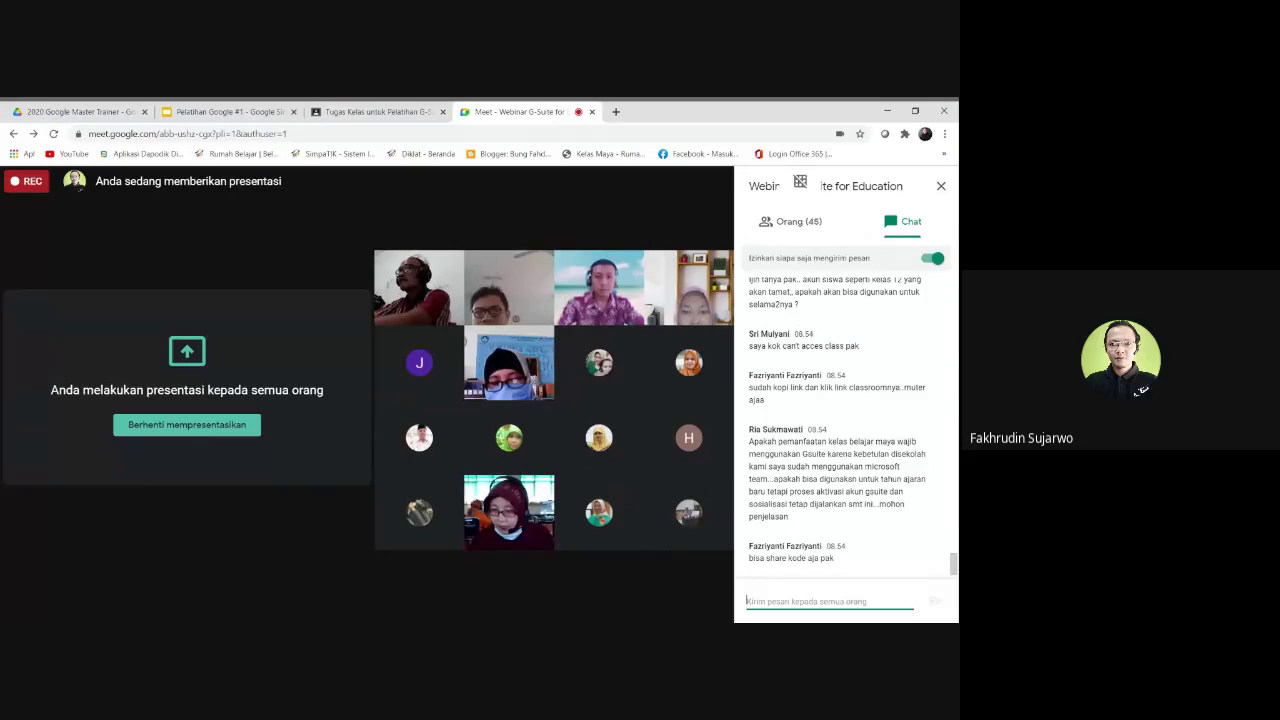
mouse_move(441, 463)
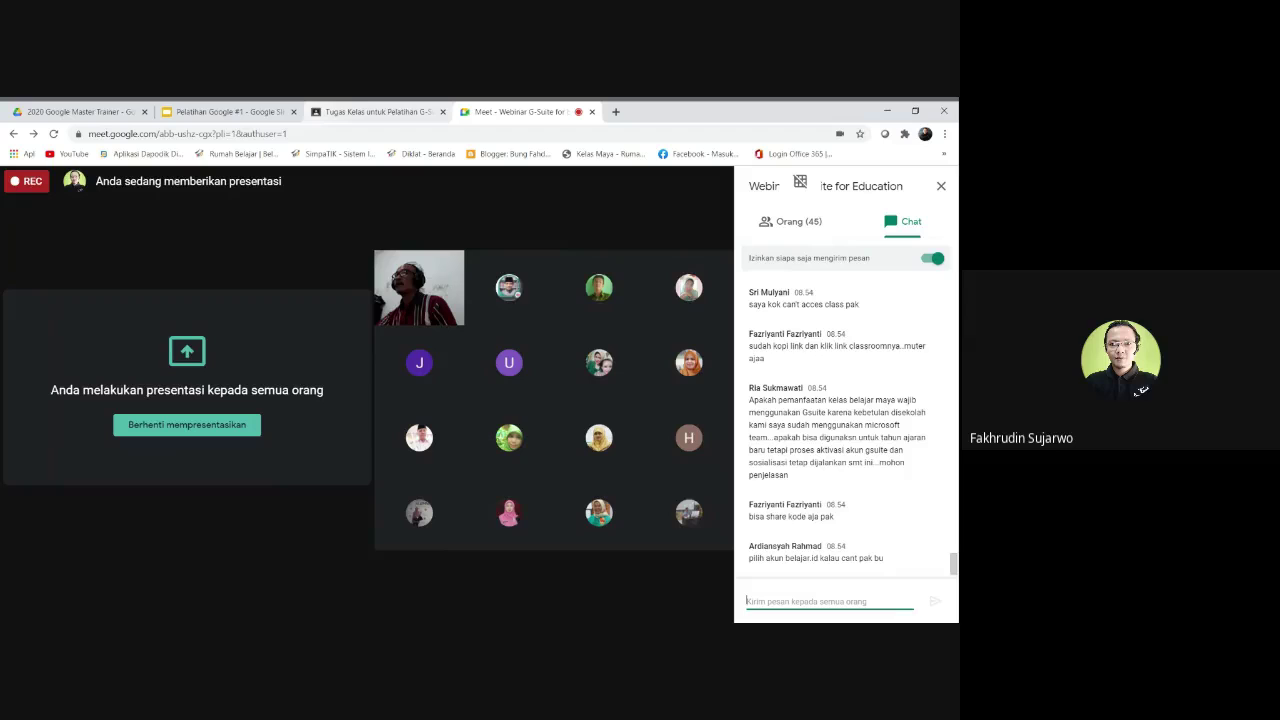
click(205, 110)
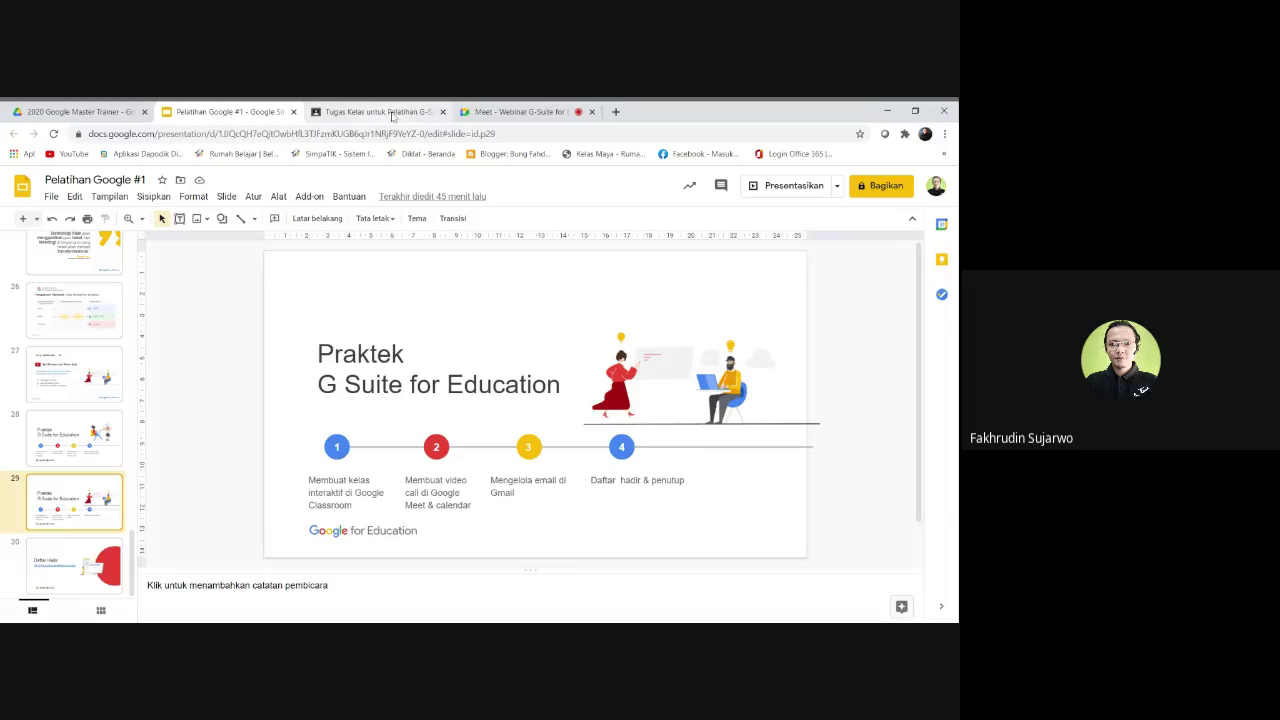
click(491, 114)
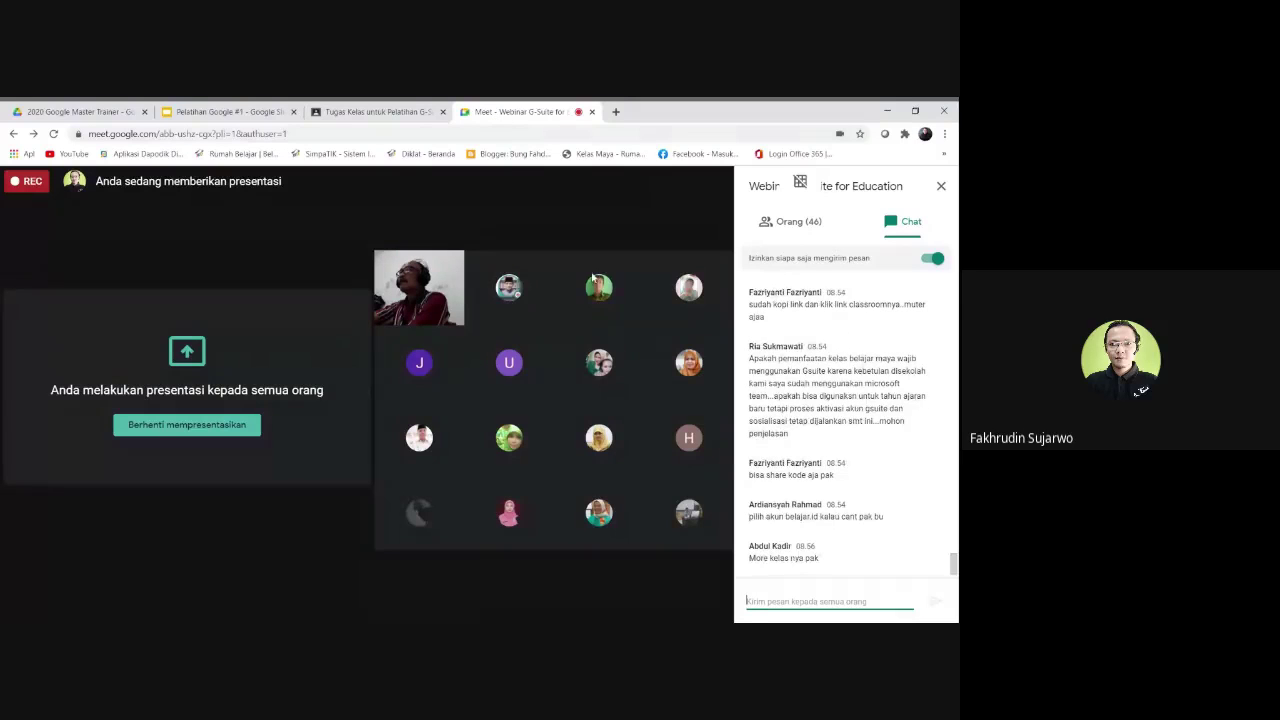
mouse_move(593, 278)
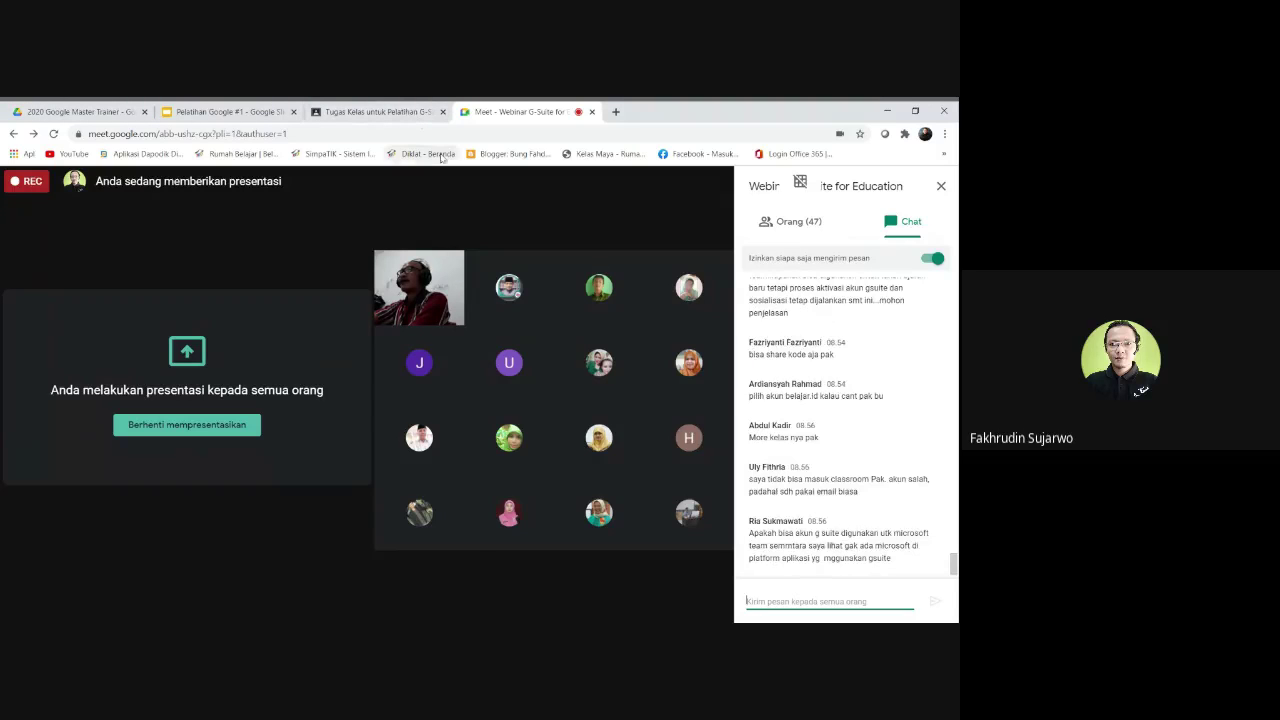
mouse_move(517, 316)
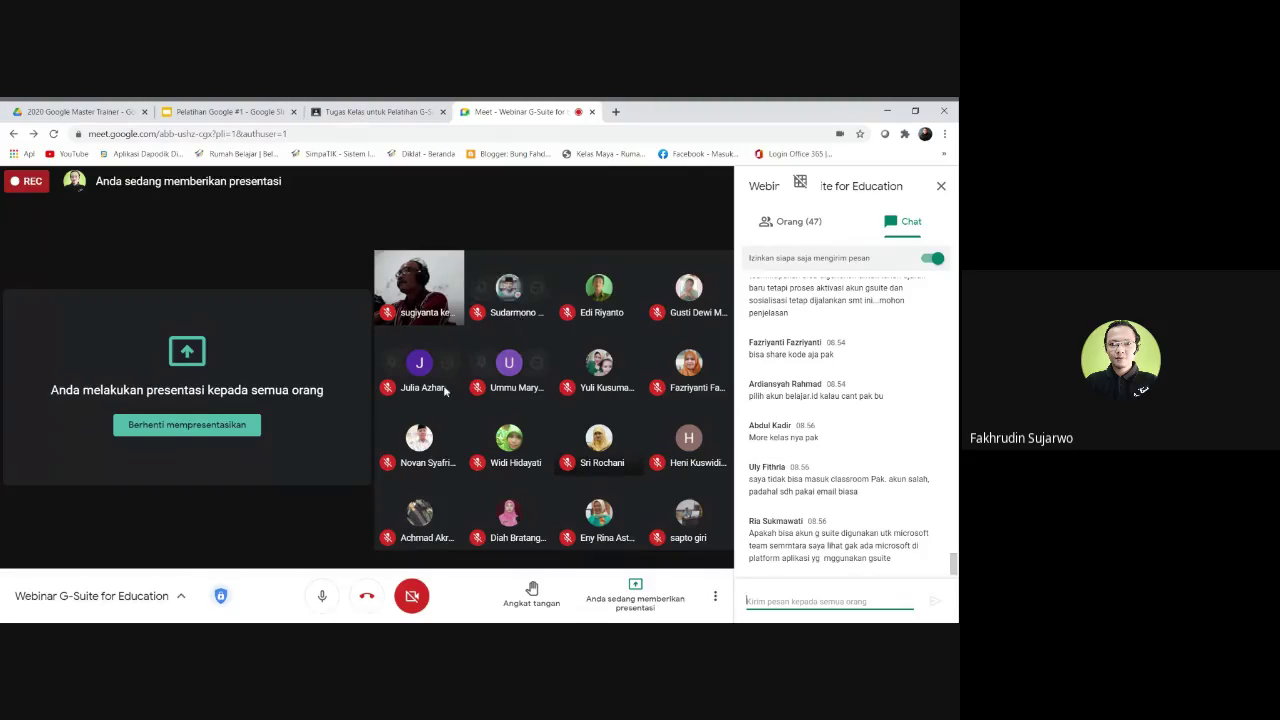
Review the Anggota list of the teacher and 10 students, then return to Meet
click(378, 111)
click(519, 186)
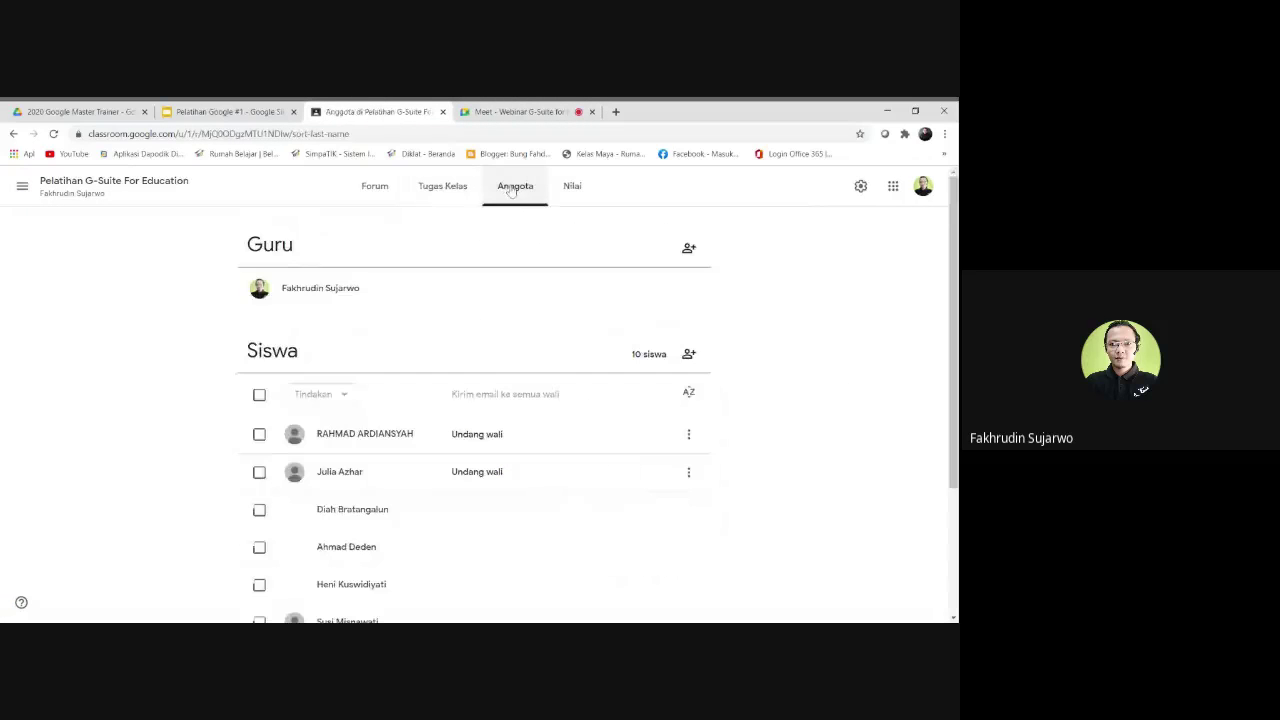
scroll(486, 383, down, 3)
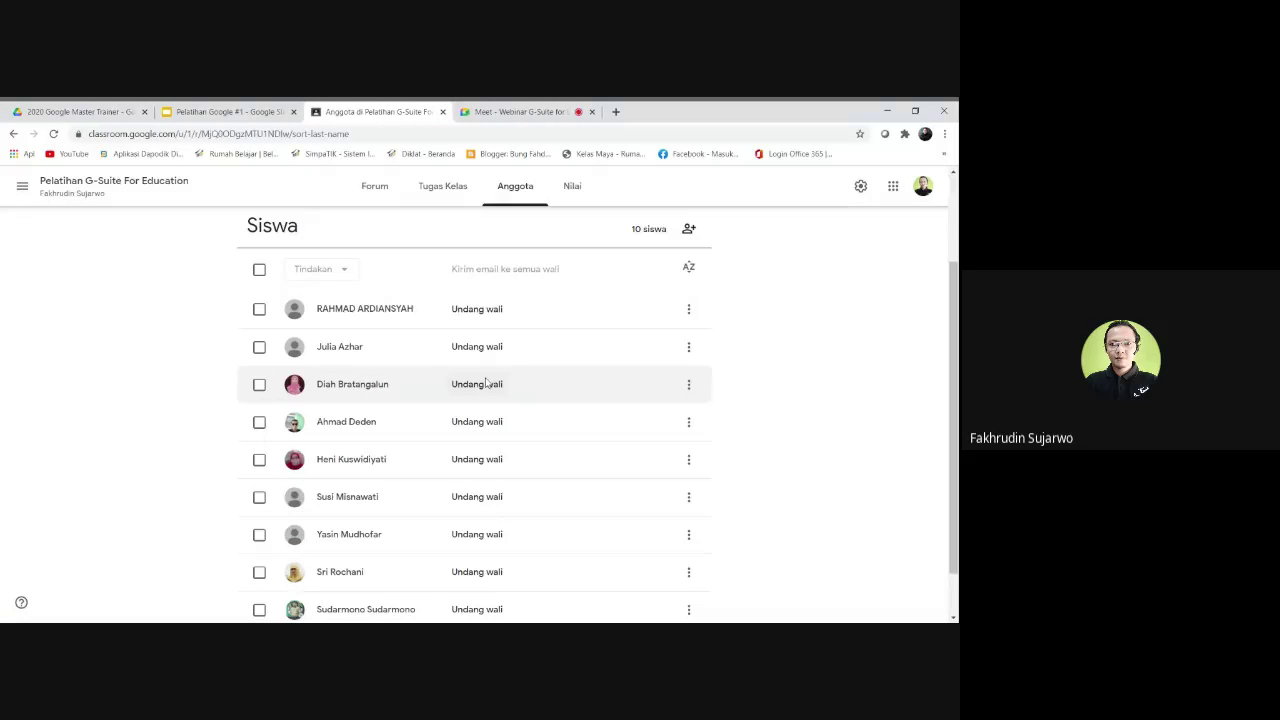
scroll(486, 383, down, 1)
scroll(486, 383, up, 3)
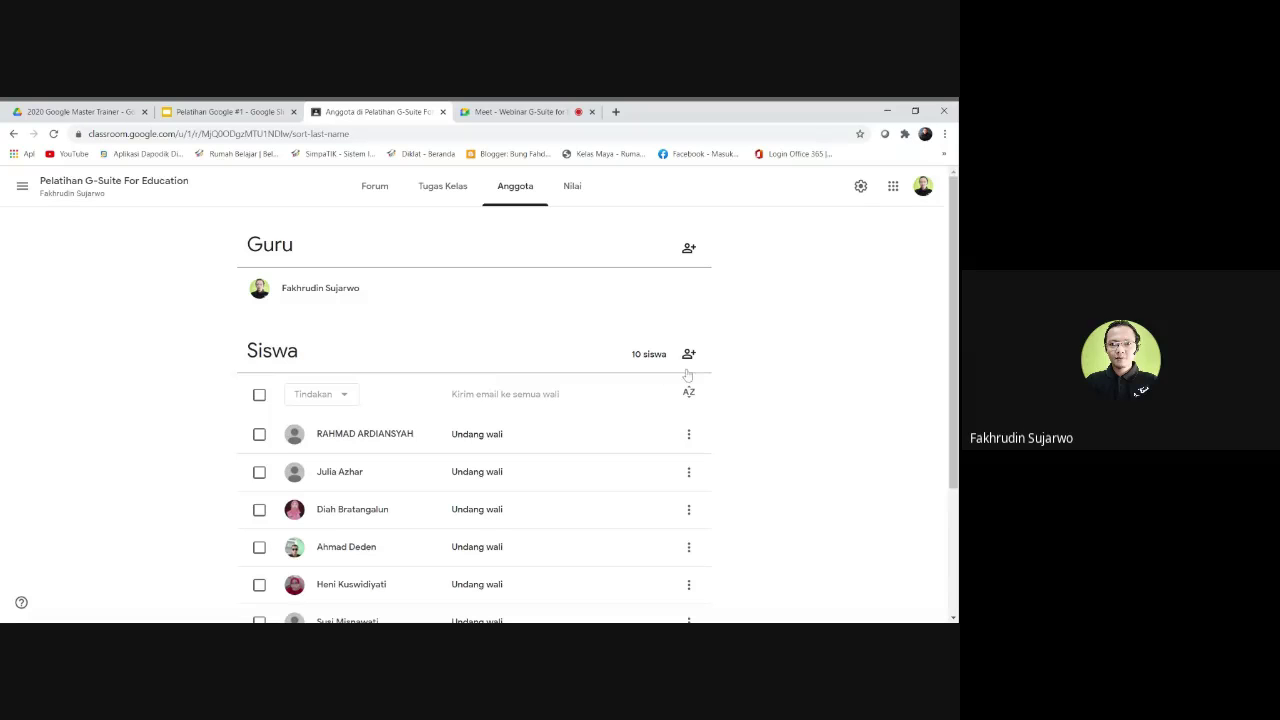
scroll(955, 282, down, 2)
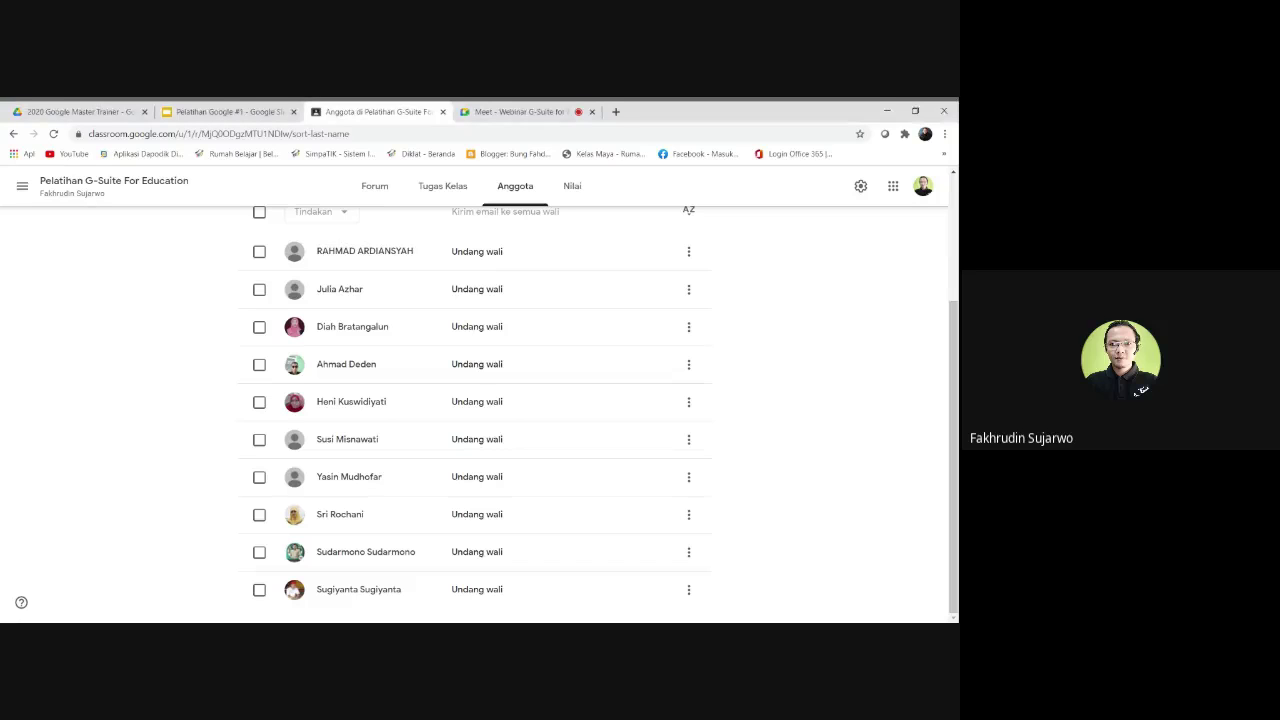
scroll(395, 509, up, 2)
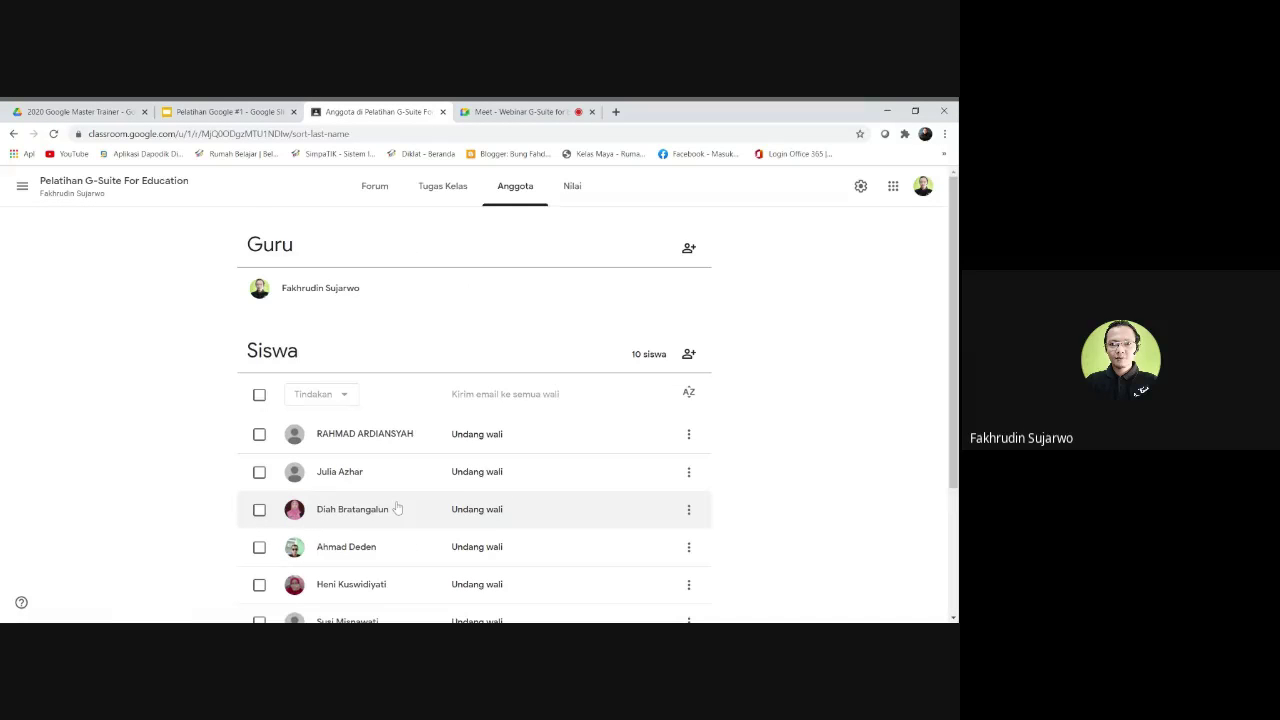
scroll(396, 509, down, 2)
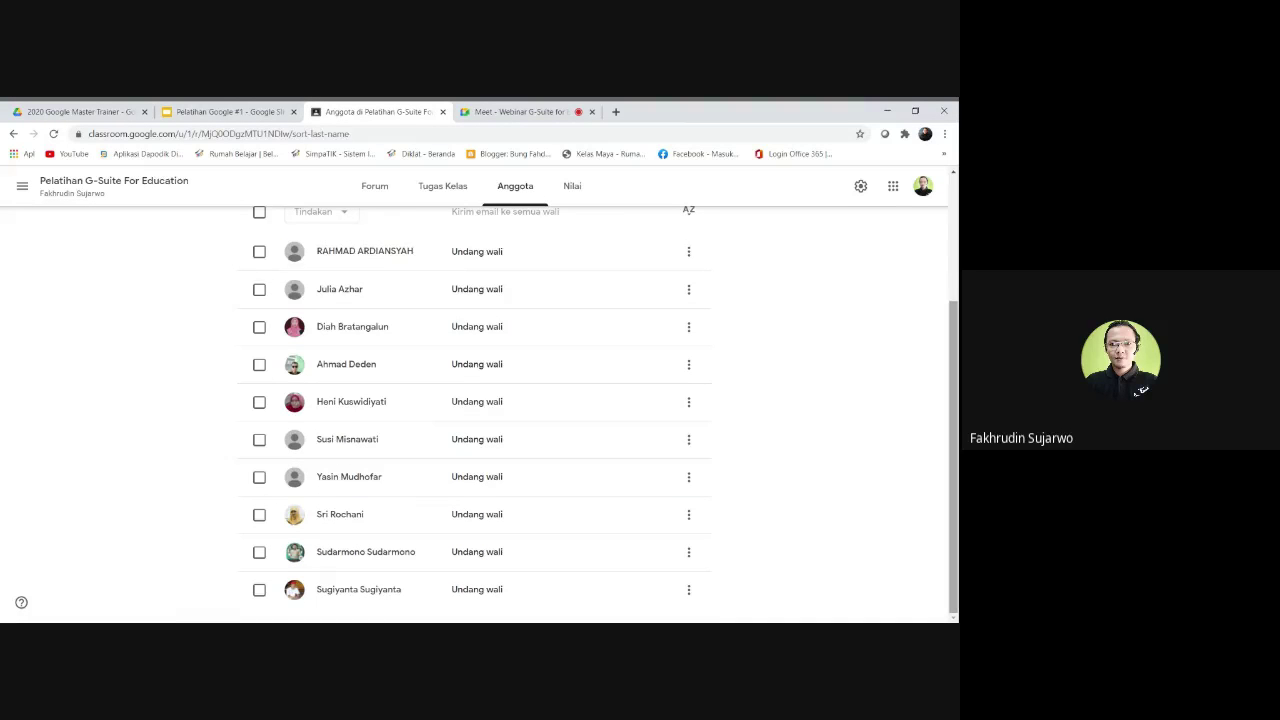
scroll(475, 415, up, 1)
scroll(597, 409, up, 1)
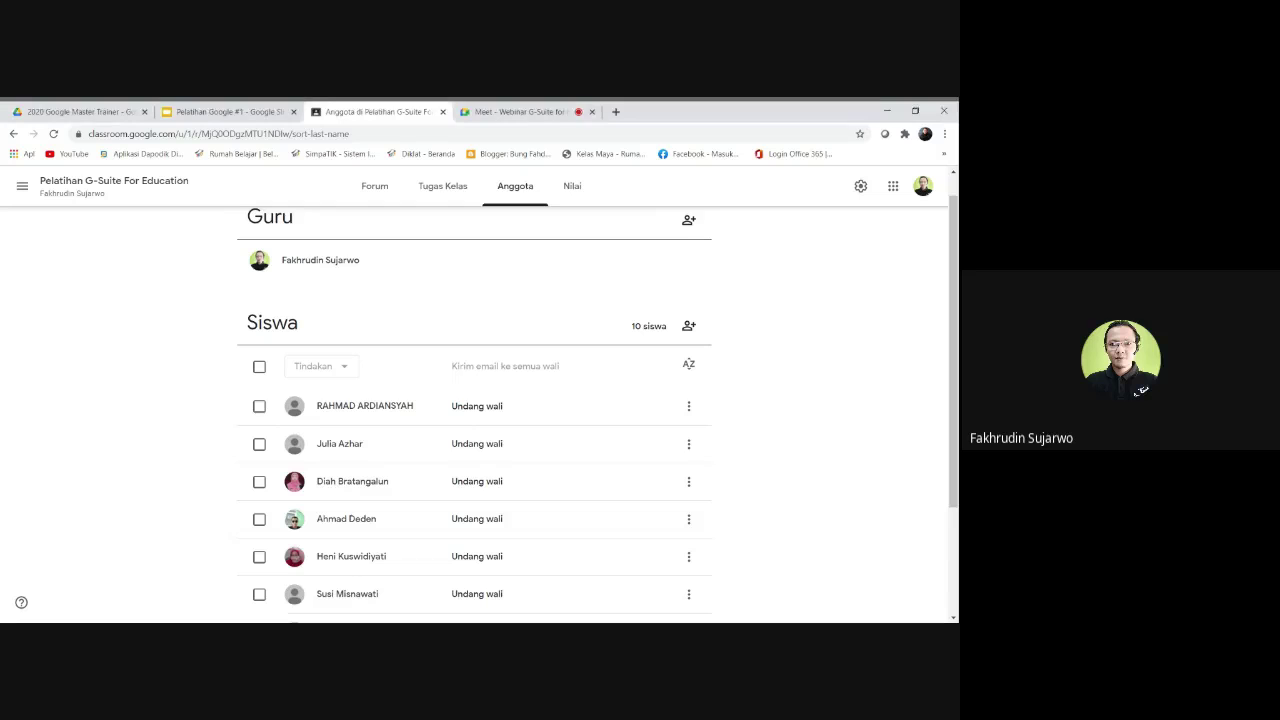
click(478, 111)
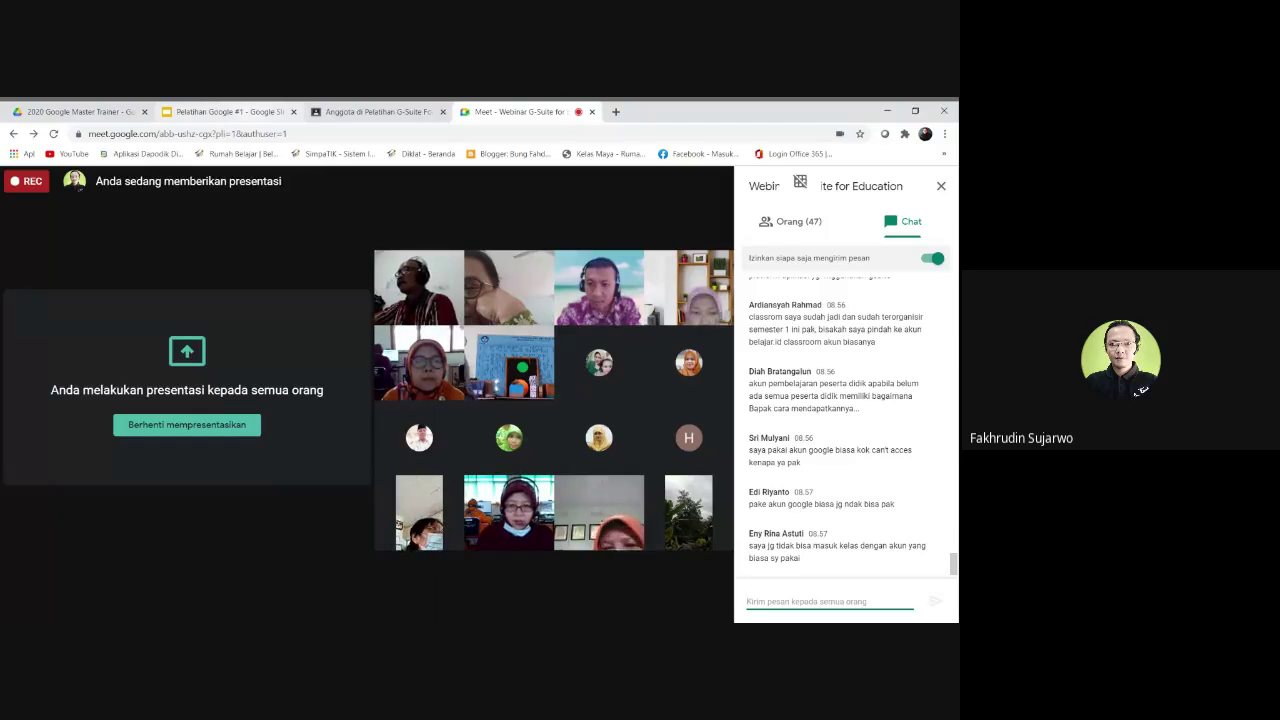
Show the Pelatihan Google #1 deck at slide 2, 'Jadwal Pelatihan'
click(252, 112)
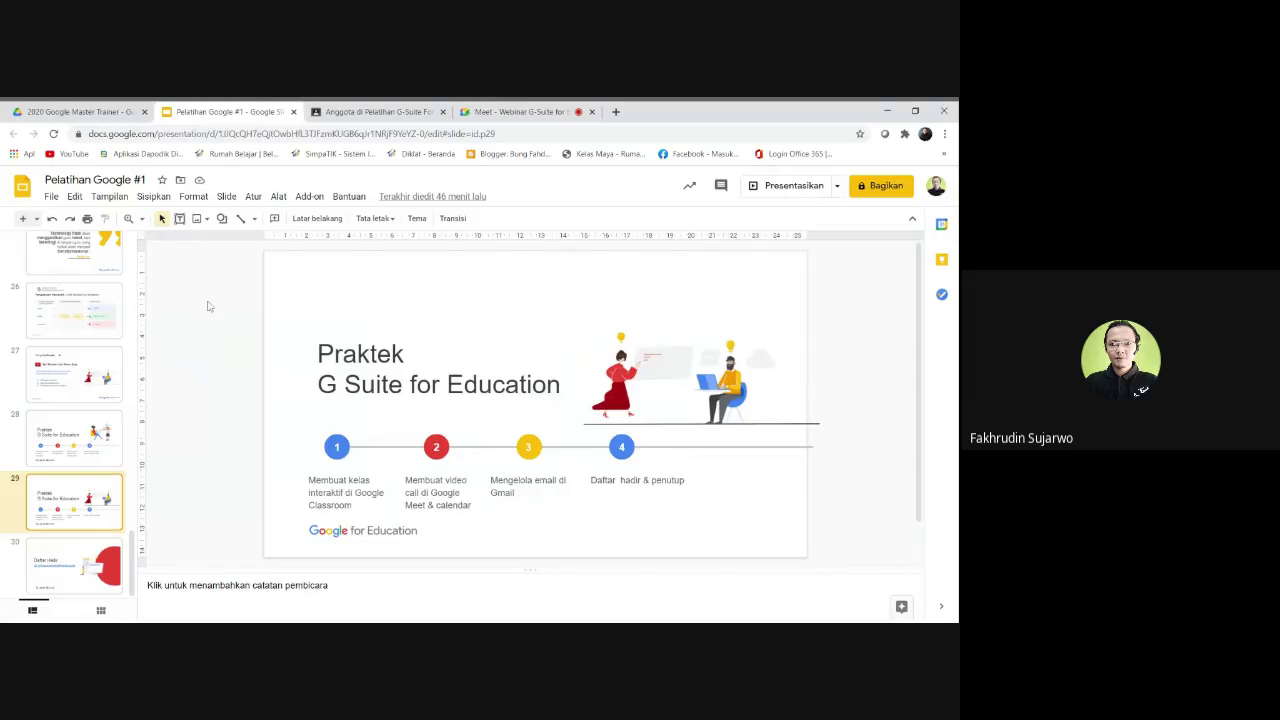
scroll(133, 250, up, 15)
scroll(133, 250, up, 2)
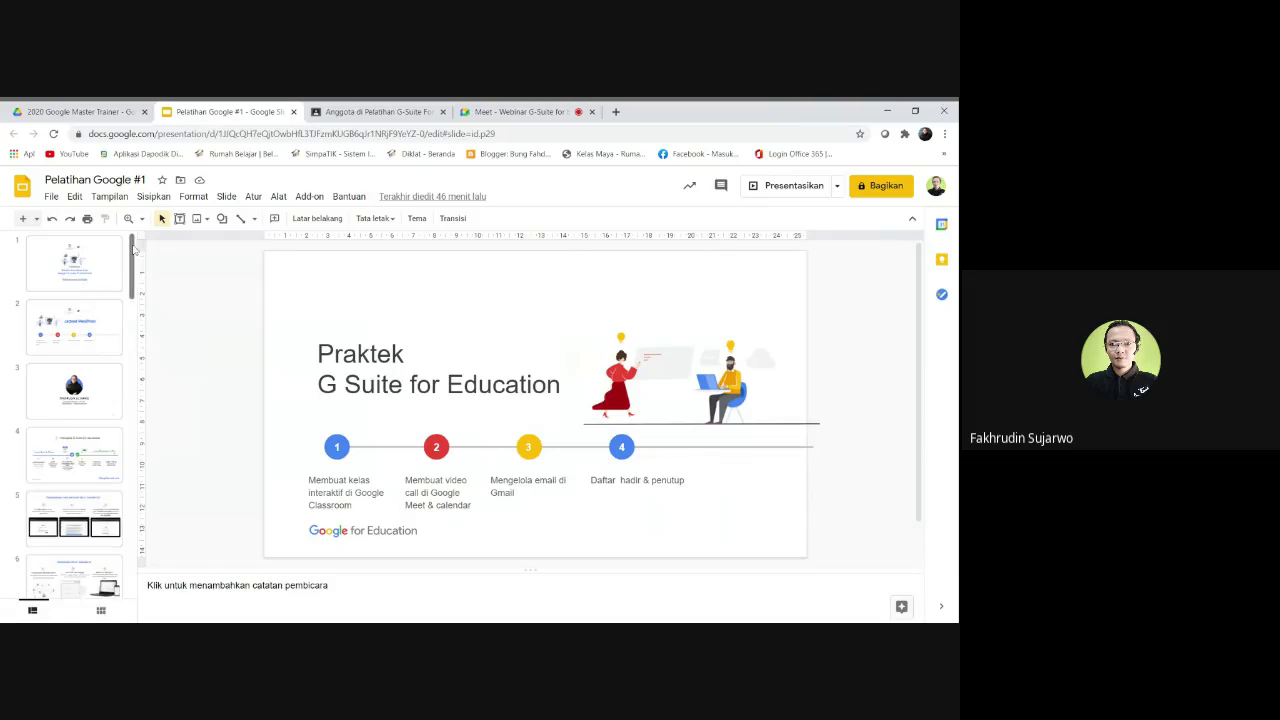
click(96, 340)
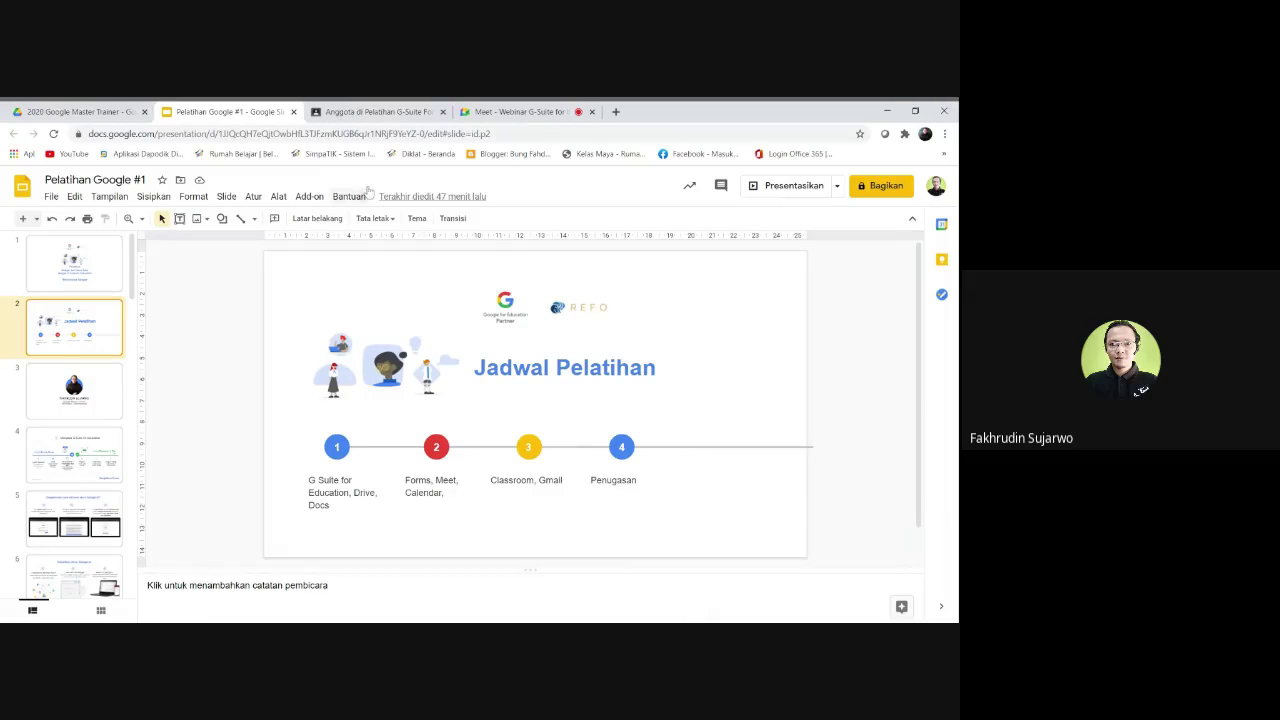
Reload the Classroom members page to refresh the student list
click(394, 118)
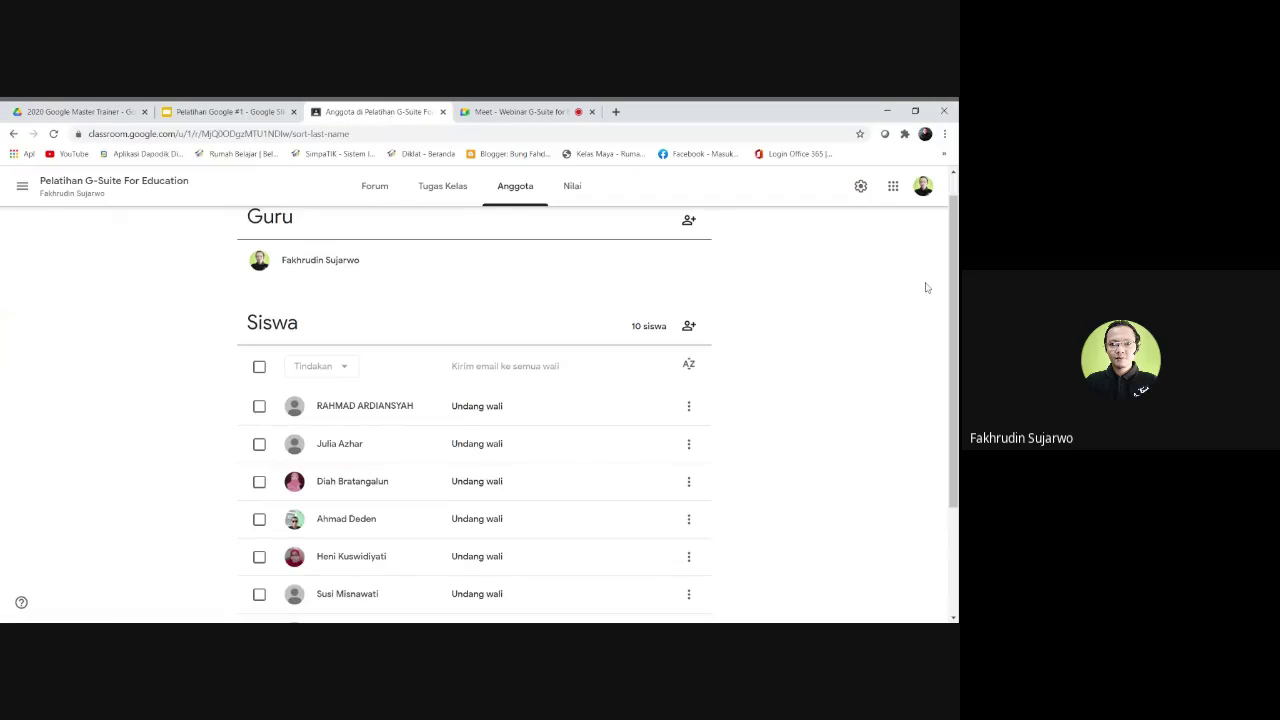
scroll(940, 400, down, 3)
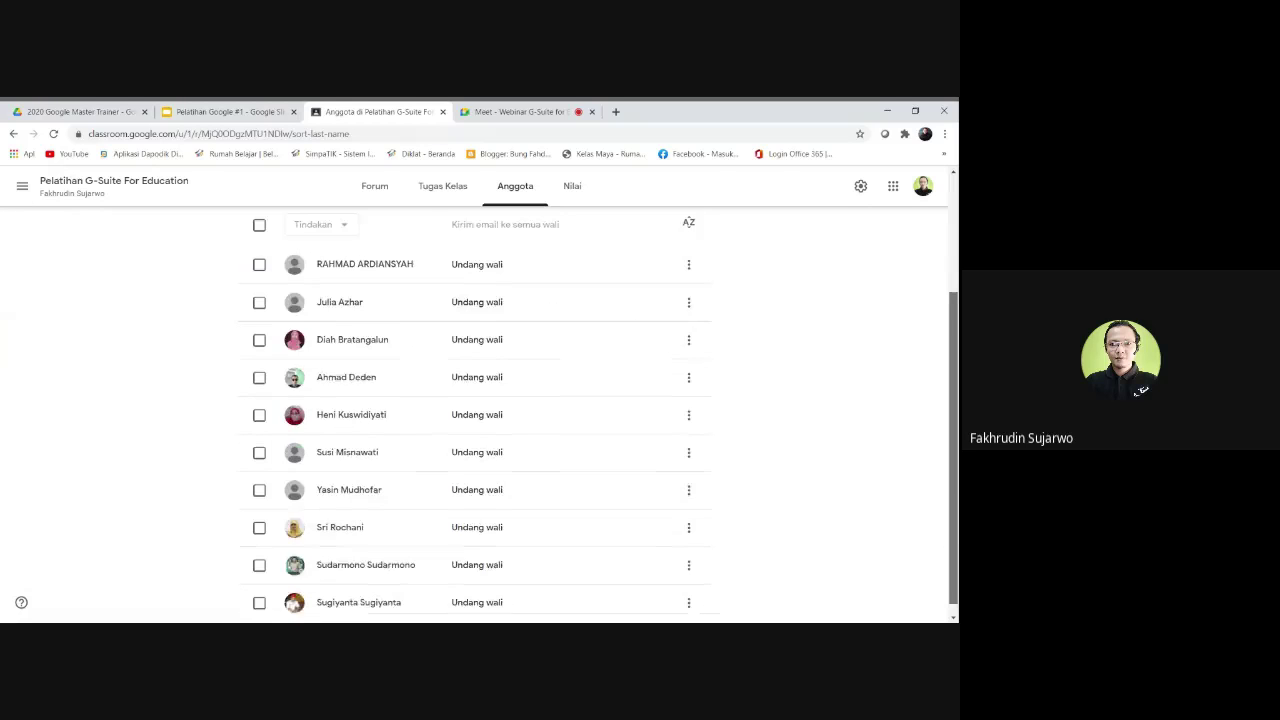
scroll(940, 400, up, 3)
click(53, 133)
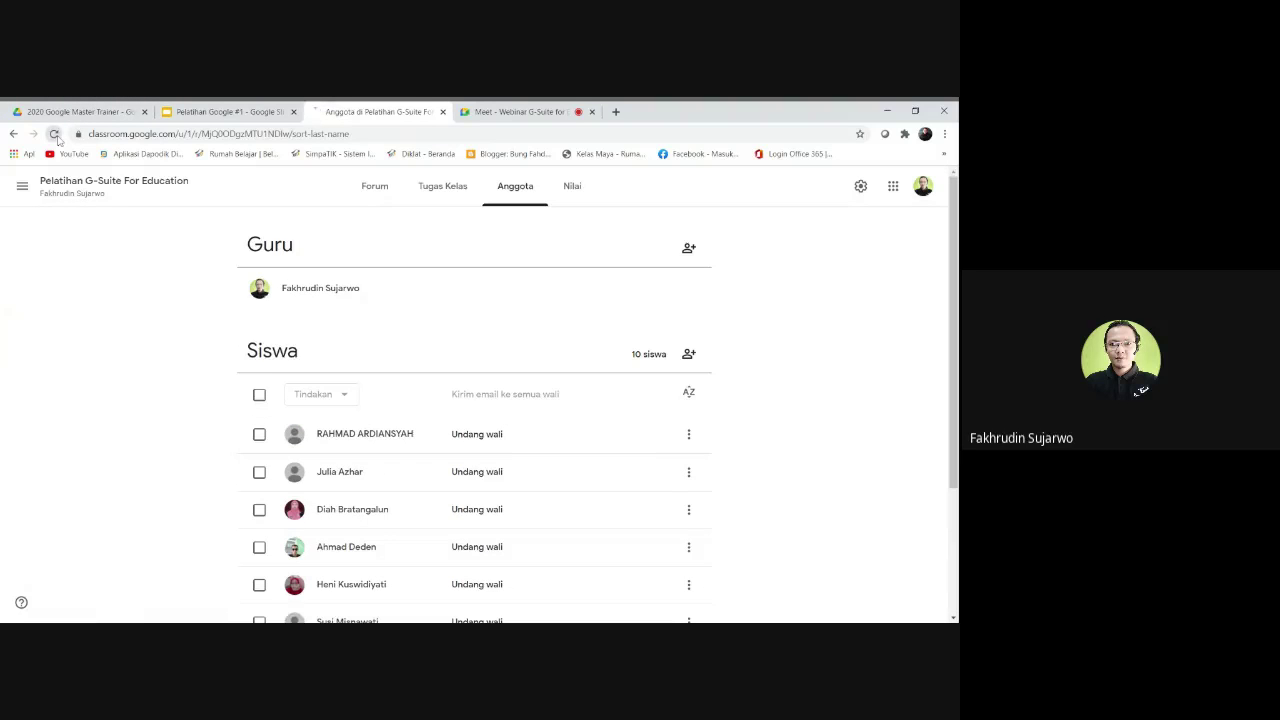
Change the Meet presenting options, then show the 12-student Classroom member list
click(530, 110)
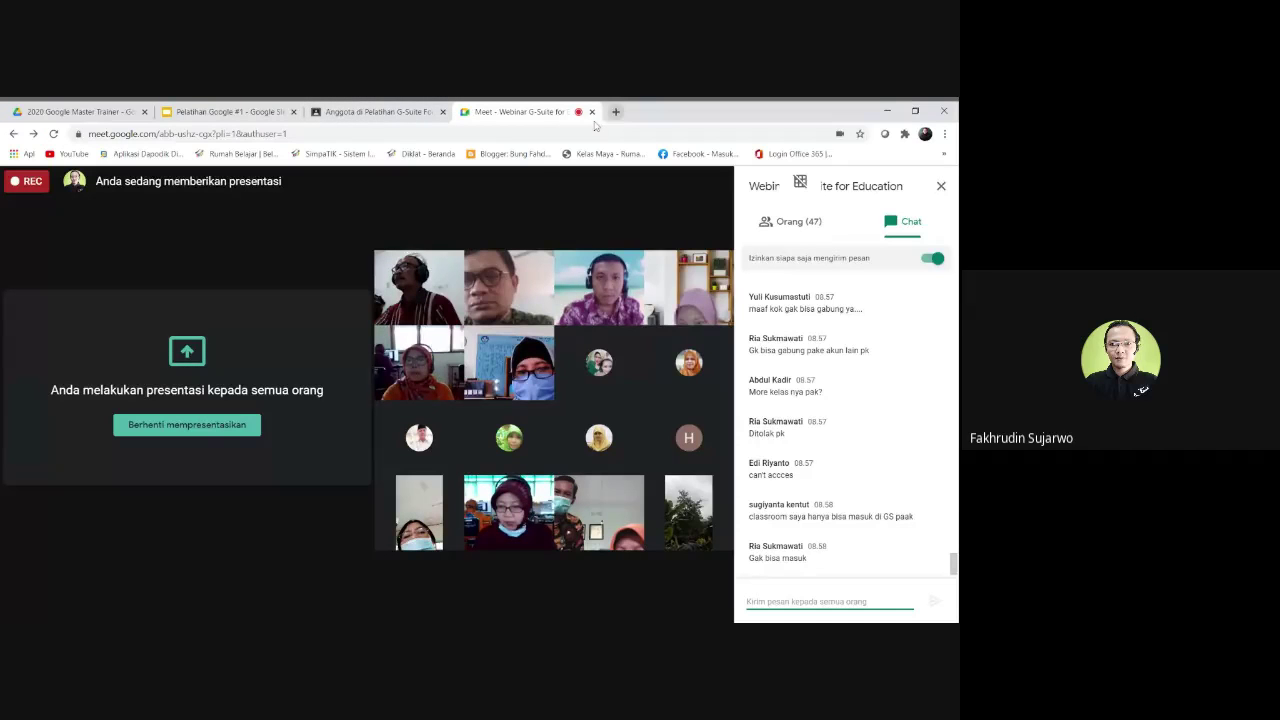
scroll(851, 471, up, 10)
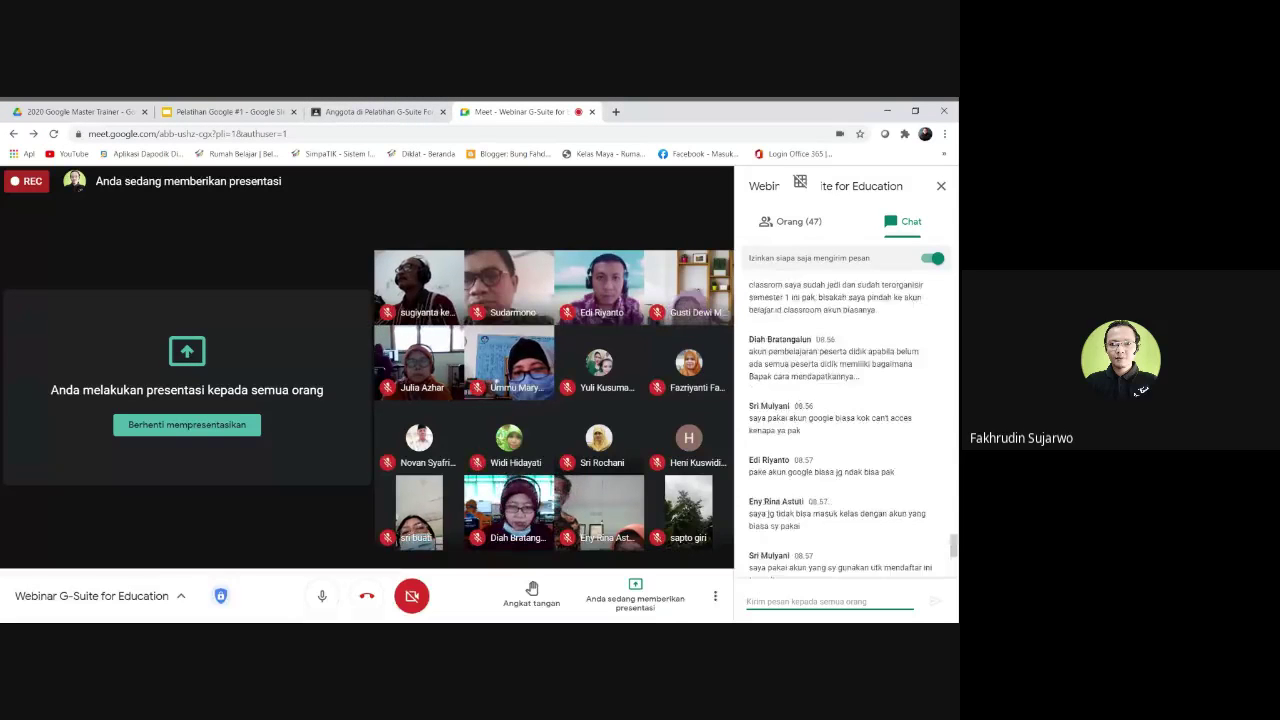
scroll(851, 471, up, 3)
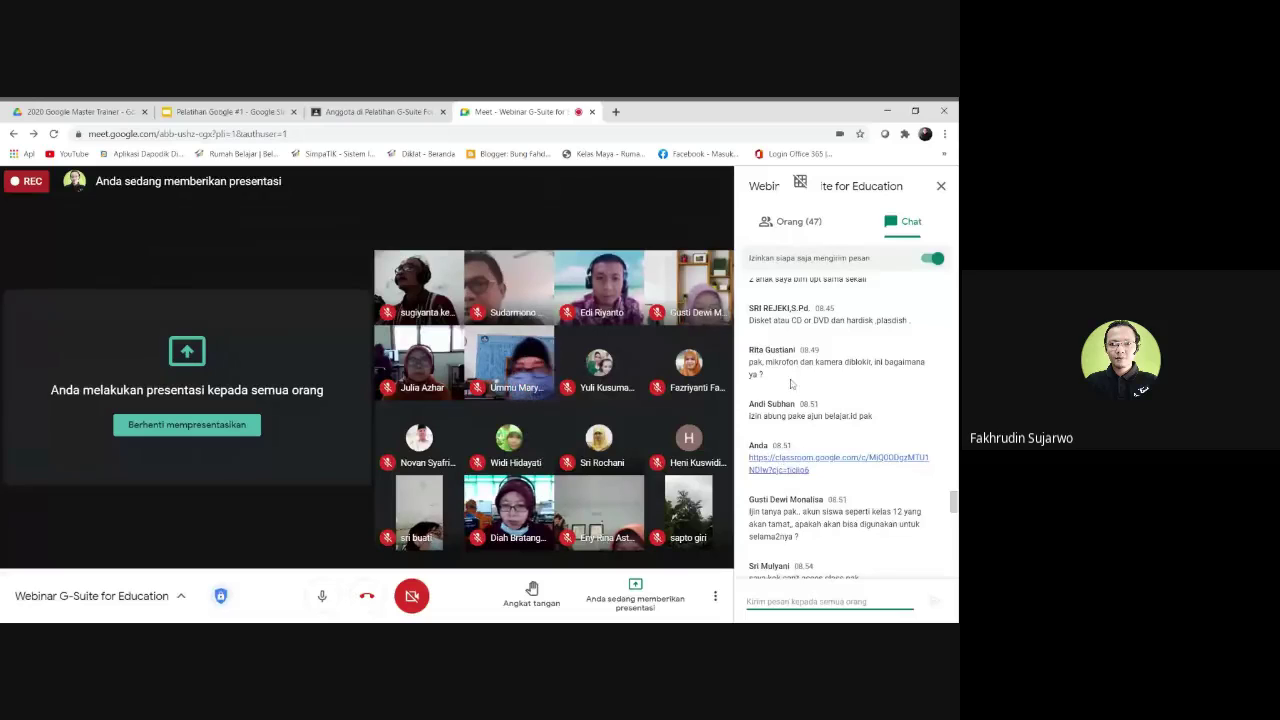
click(633, 603)
click(645, 537)
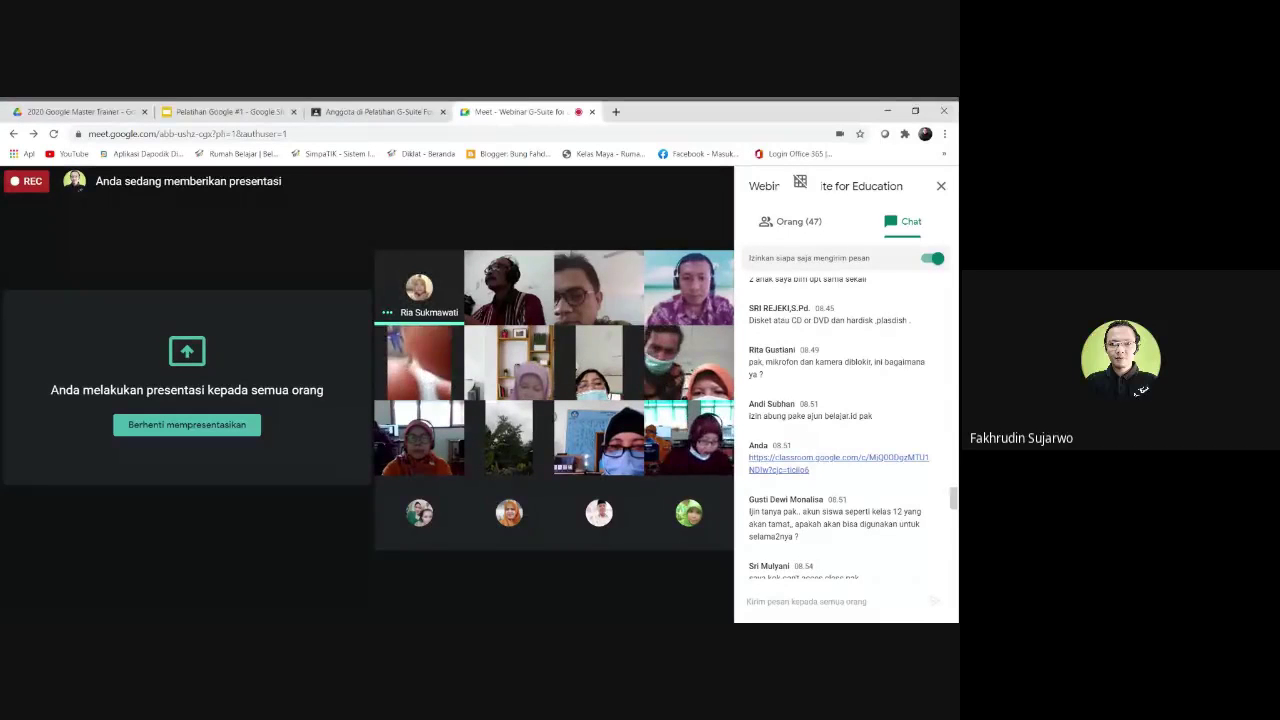
click(357, 116)
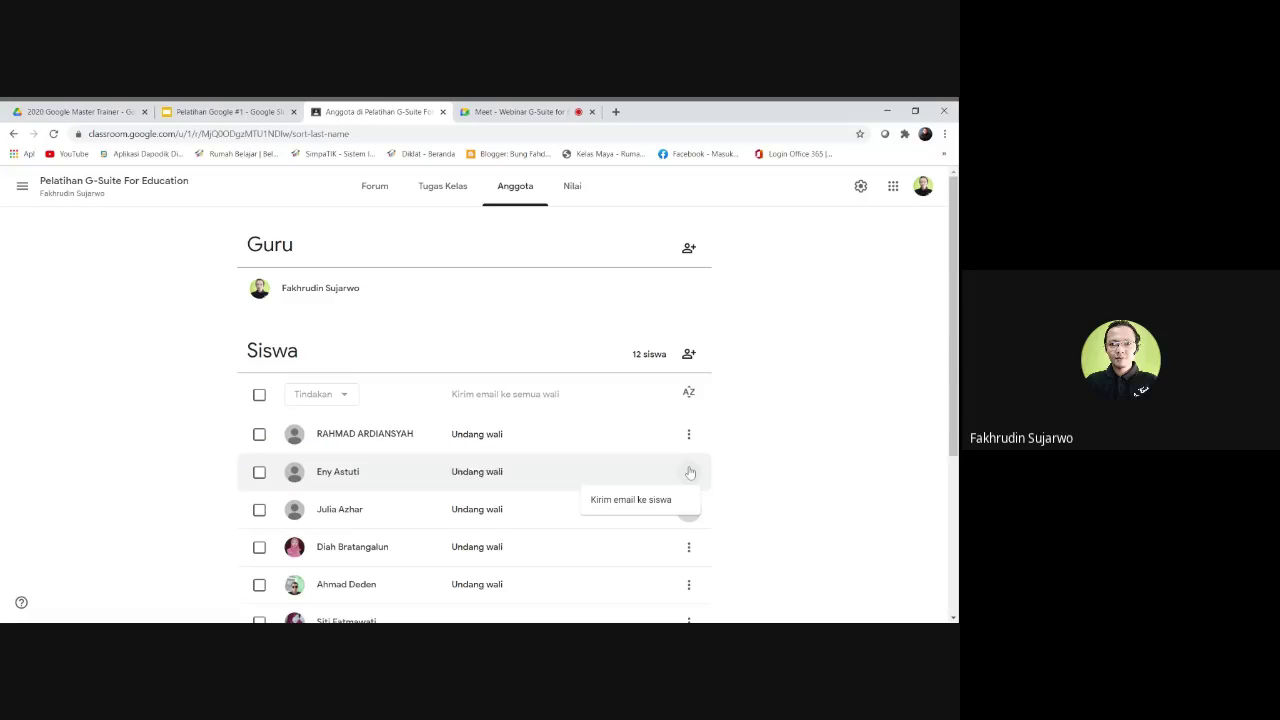
Switch through the Meet call and Slides deck back to the Classroom members list
click(513, 110)
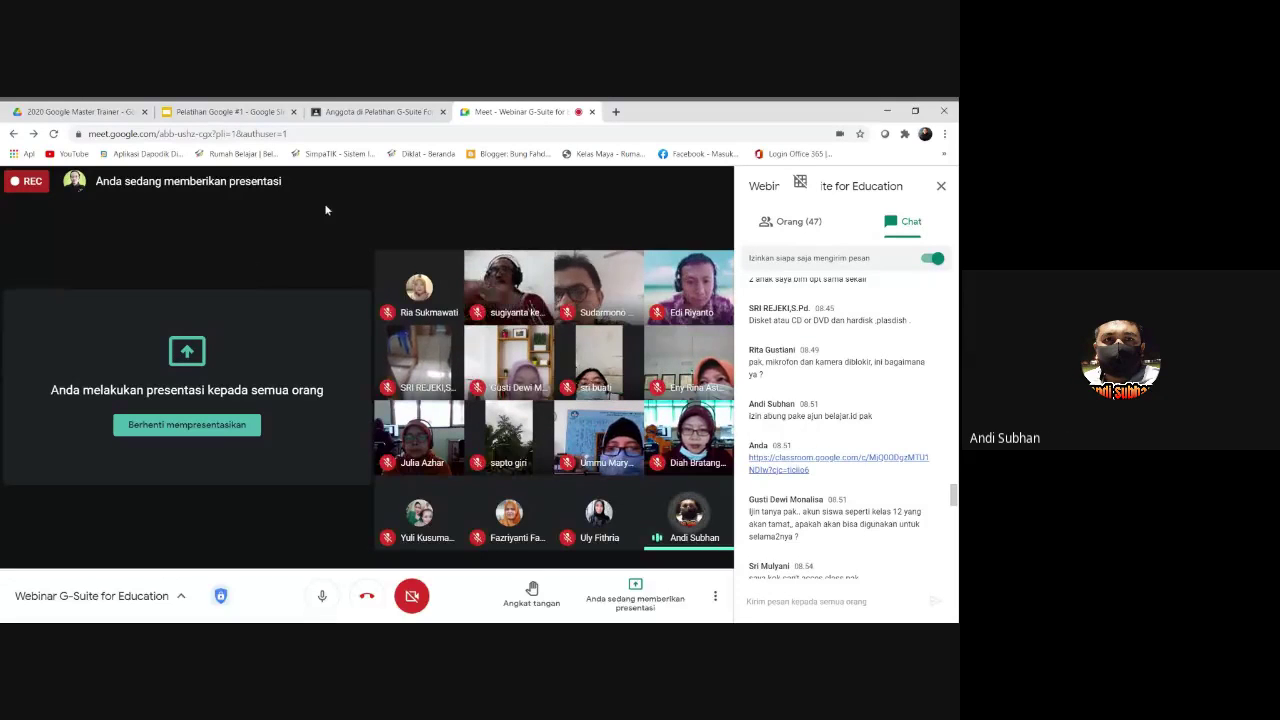
click(262, 111)
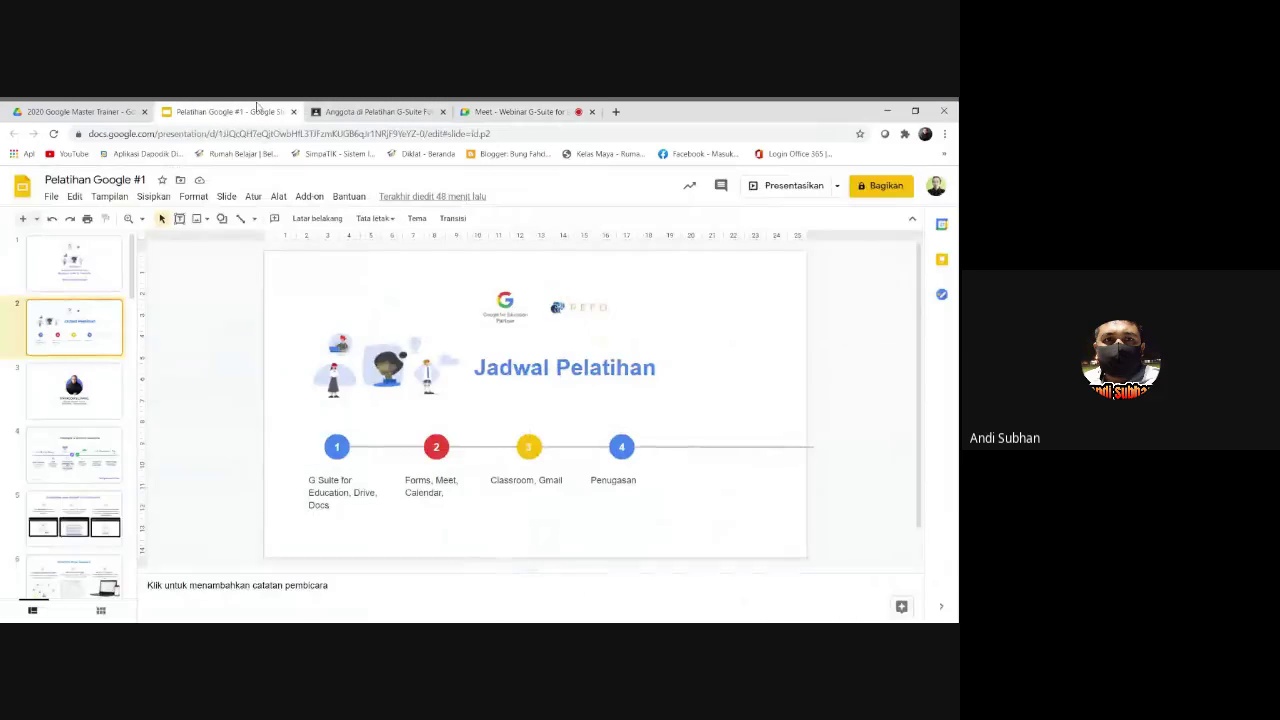
click(365, 111)
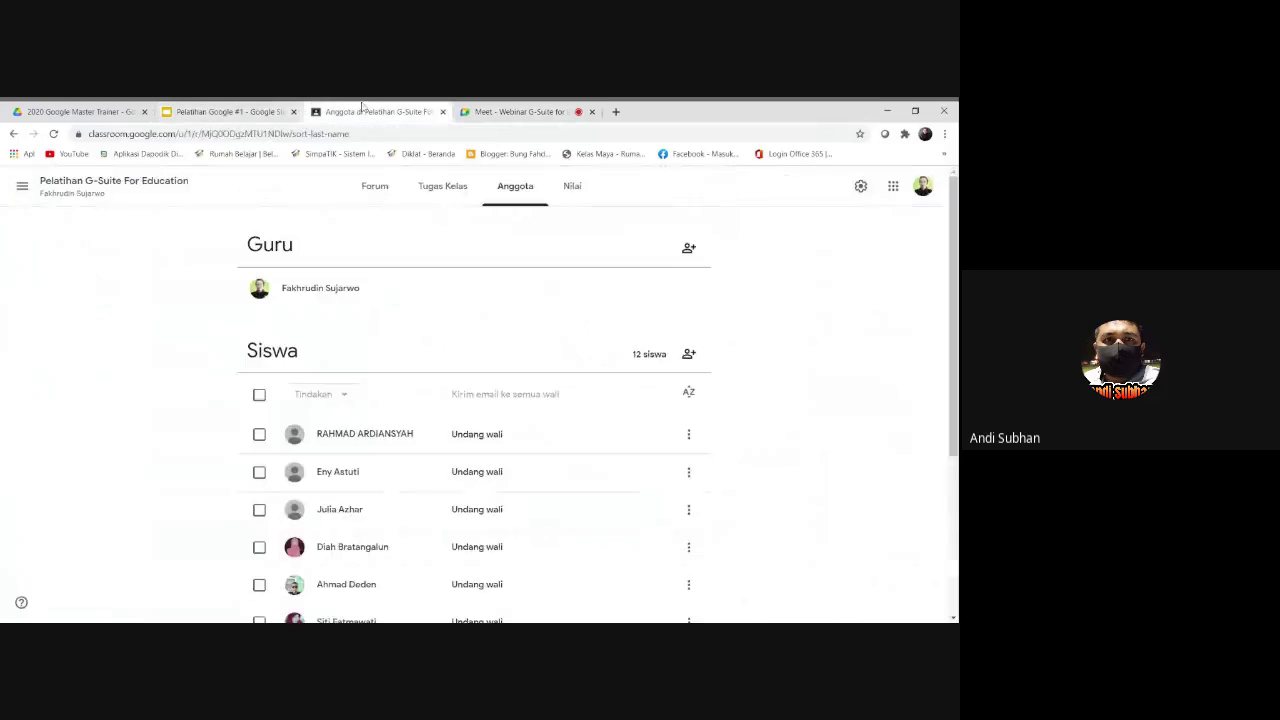
Select the class code under Kode undangan in class settings, then return to Meet
click(860, 186)
scroll(450, 567, down, 3)
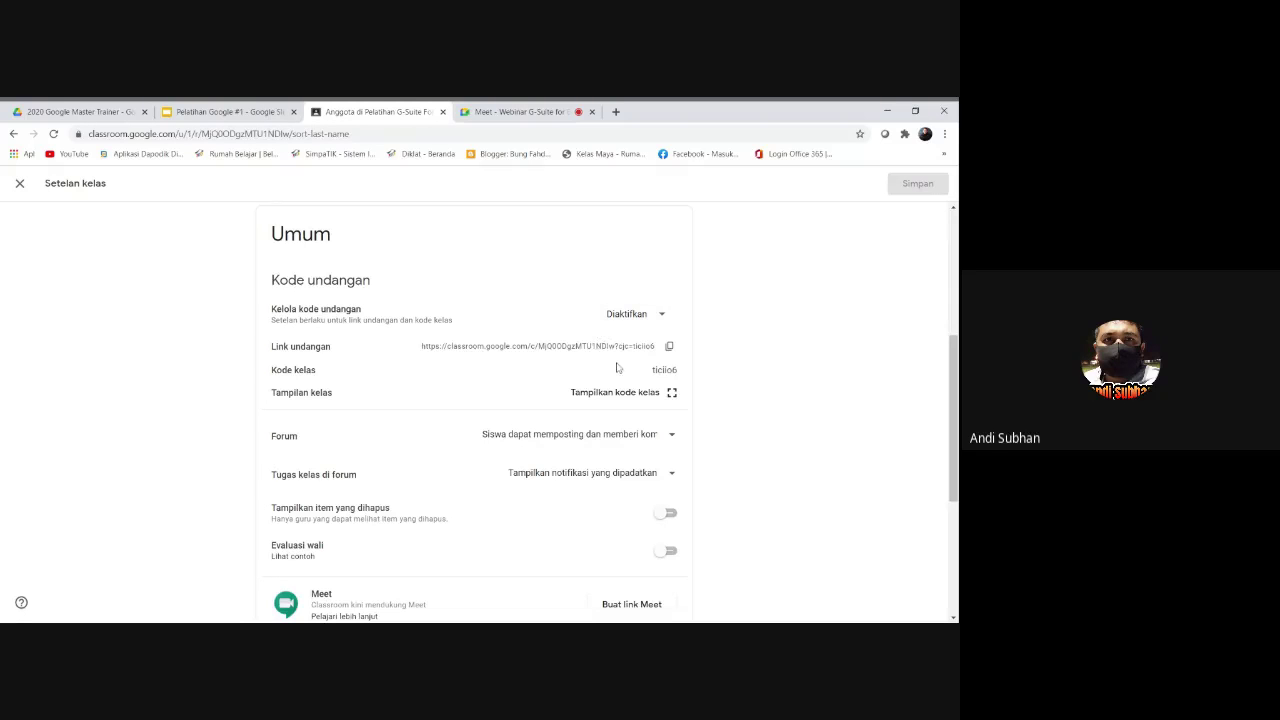
scroll(617, 381, down, 1)
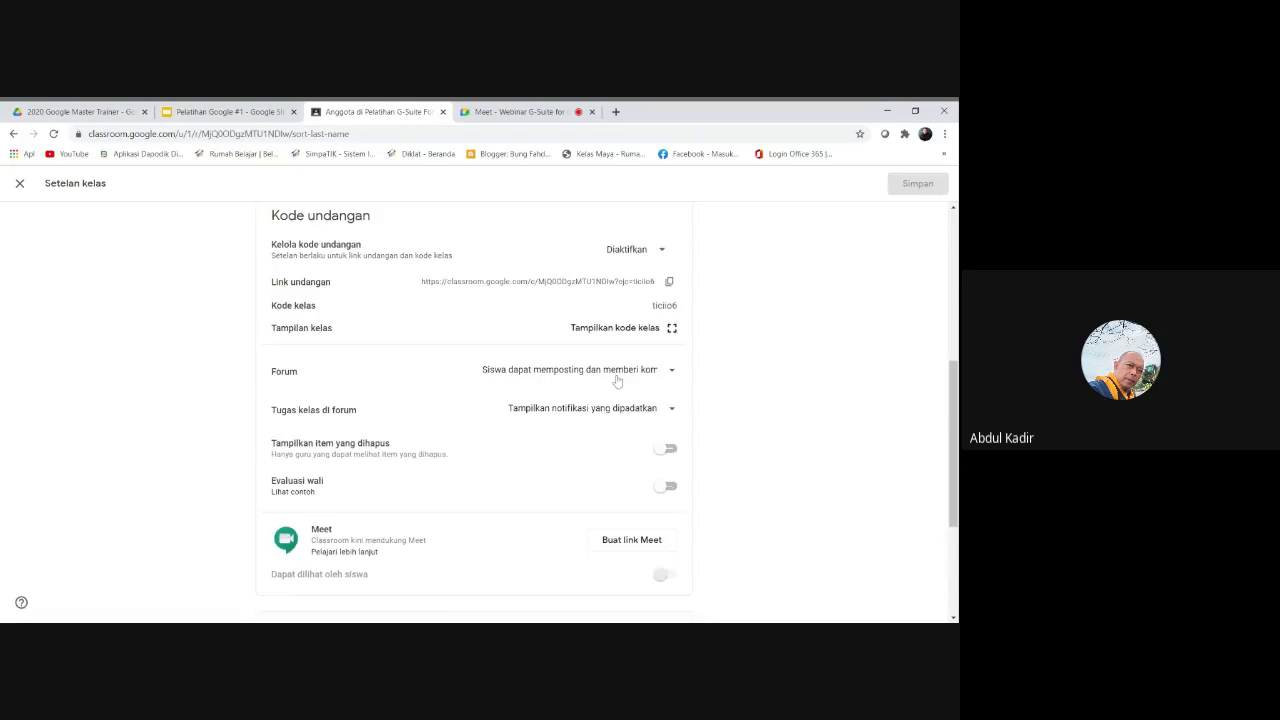
scroll(617, 381, down, 2)
scroll(617, 381, down, 2)
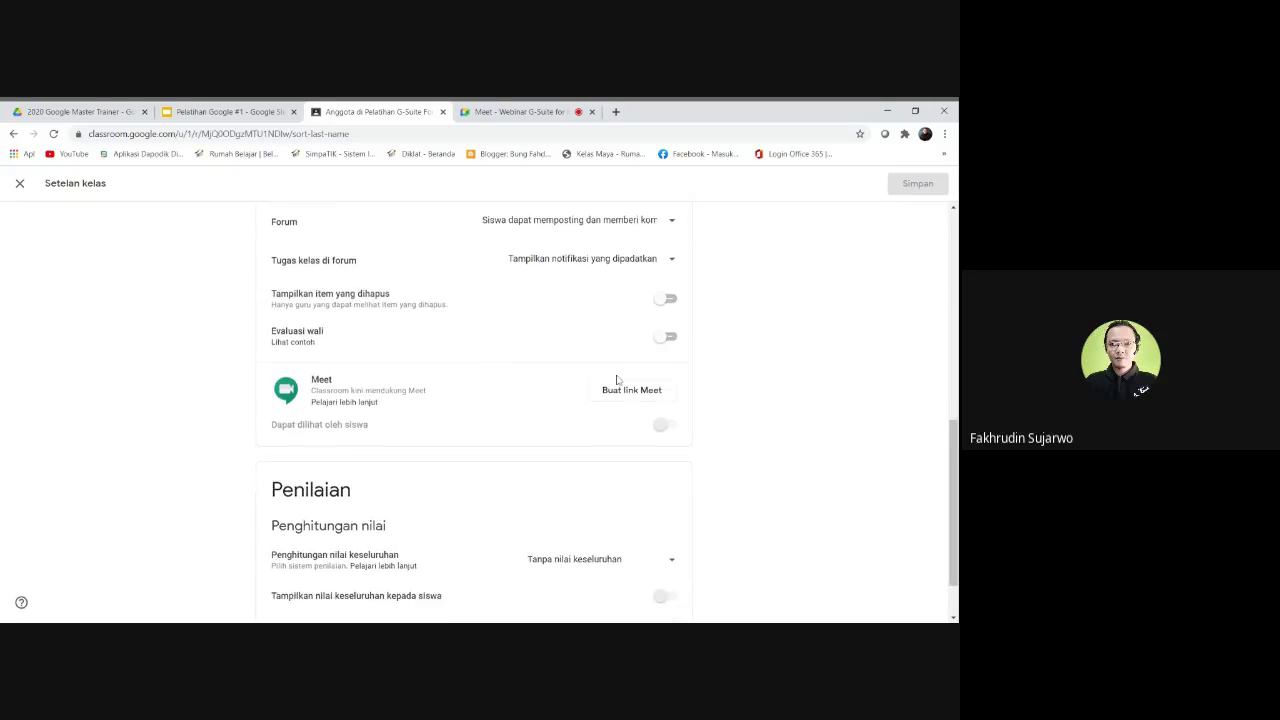
scroll(617, 380, up, 3)
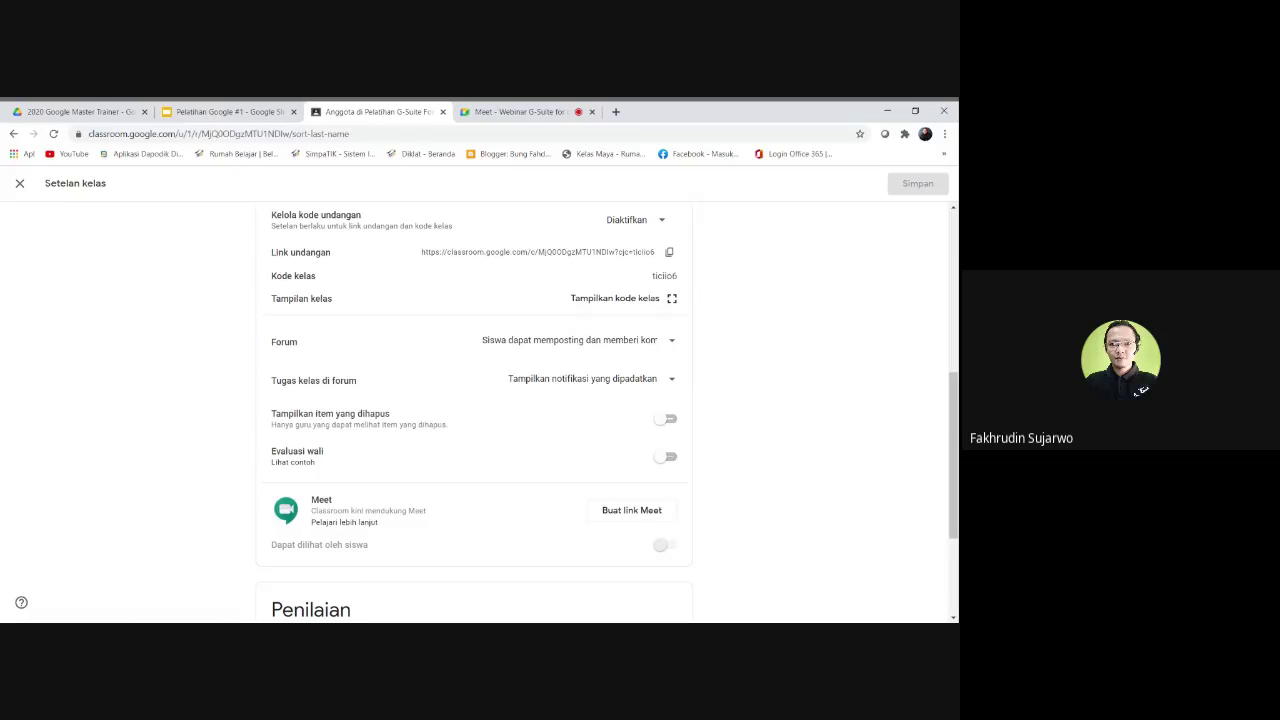
drag(651, 276, 682, 279)
key(ctrl+c)
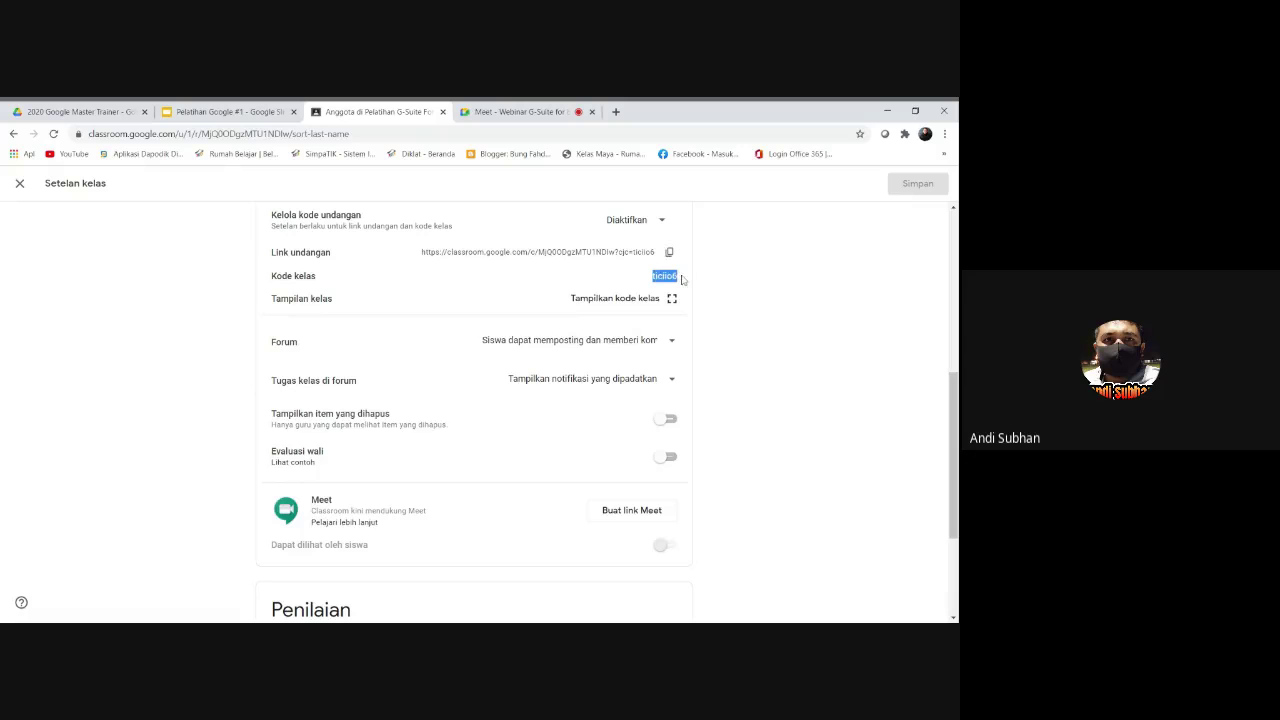
click(515, 111)
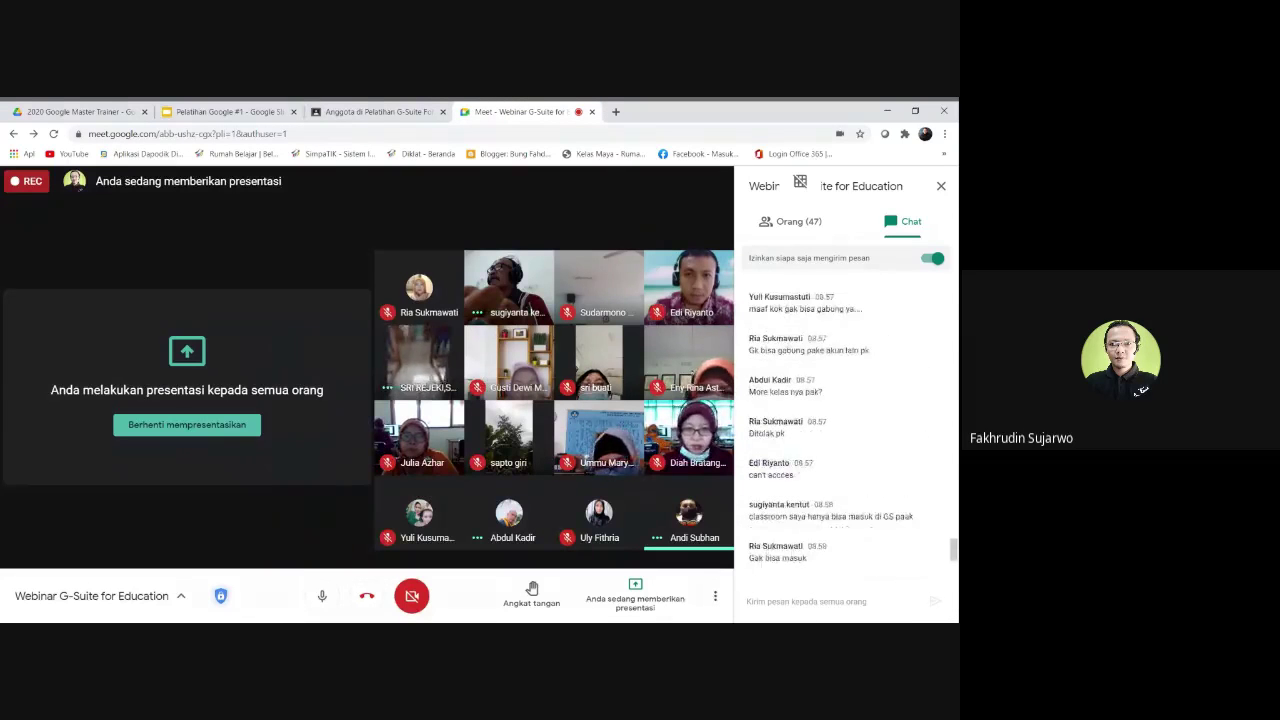
Paste and send the copied class code in the Meet chat, then return to Classroom settings
click(806, 601)
key(ctrl+v)
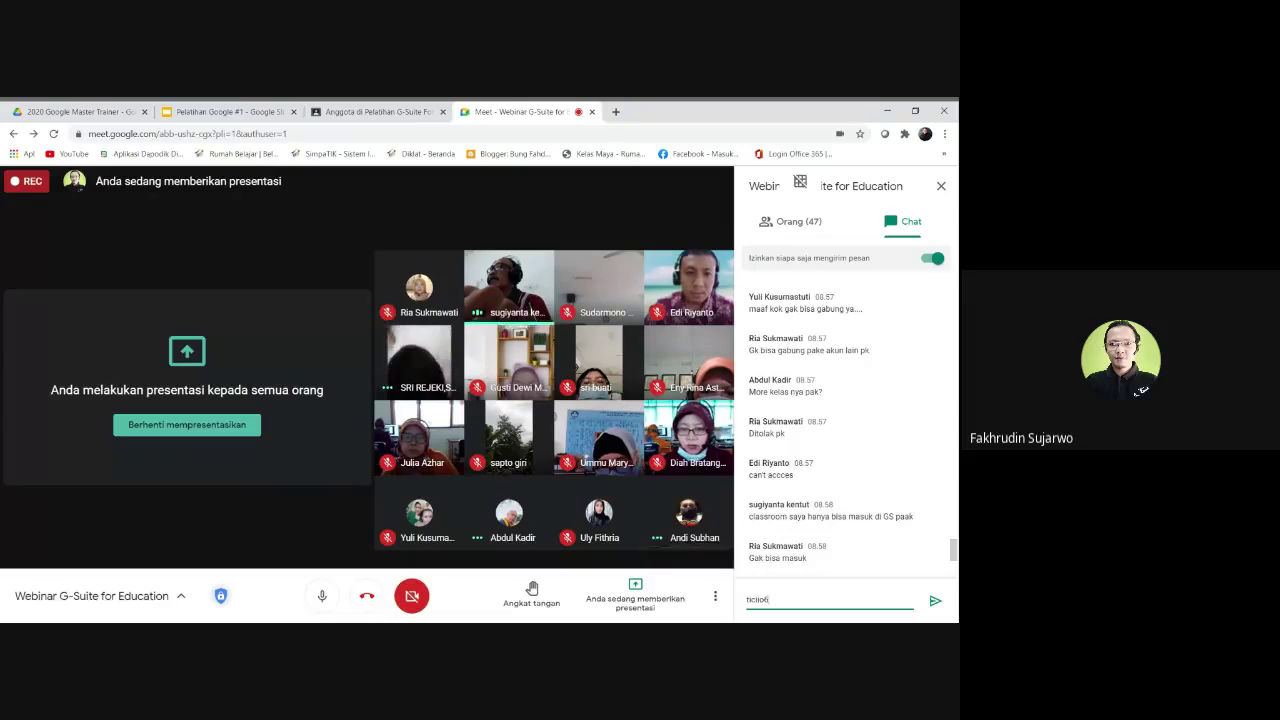
key(Return)
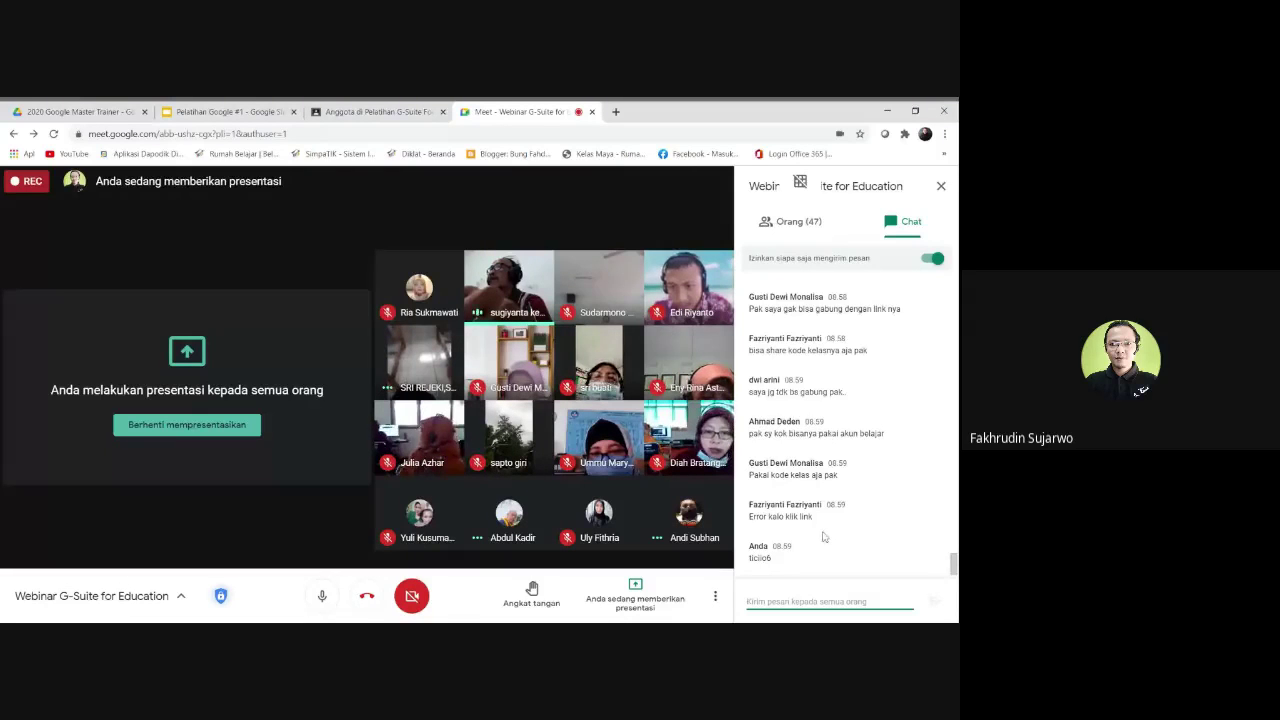
click(386, 108)
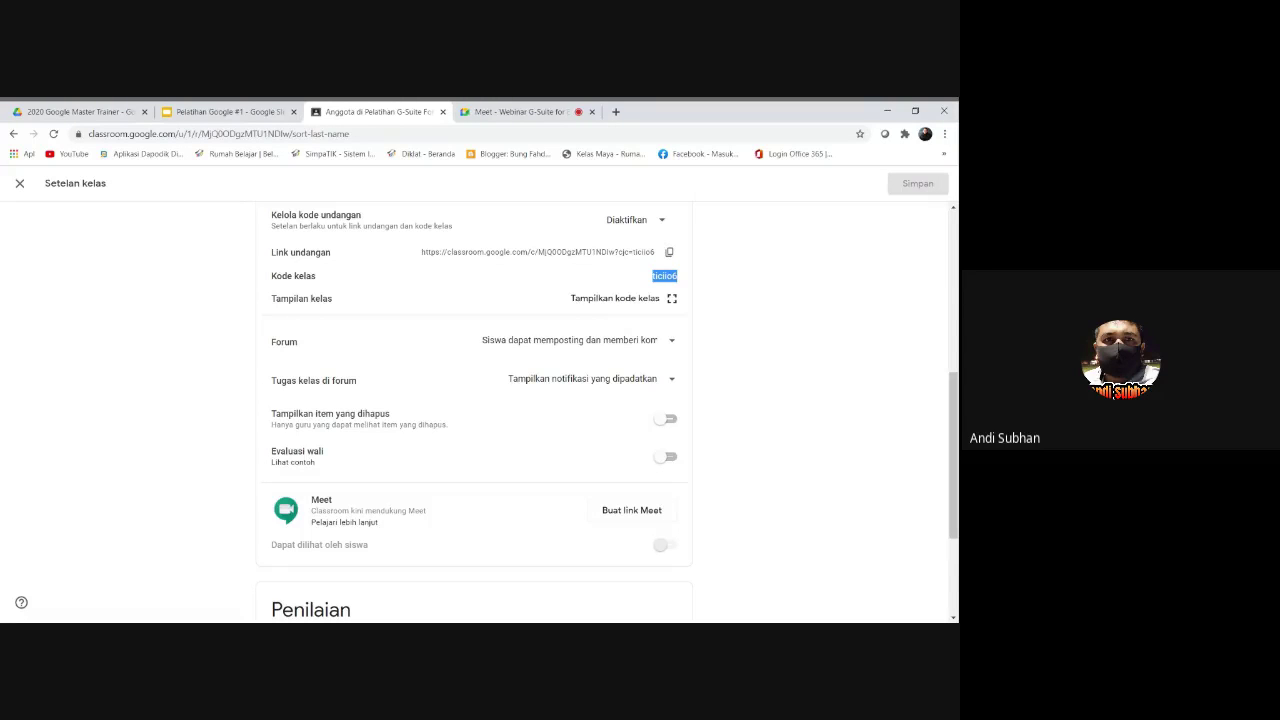
Back in the Meet chat, open the shared class invitation link to reach the join-class page
click(818, 272)
drag(953, 450, 953, 526)
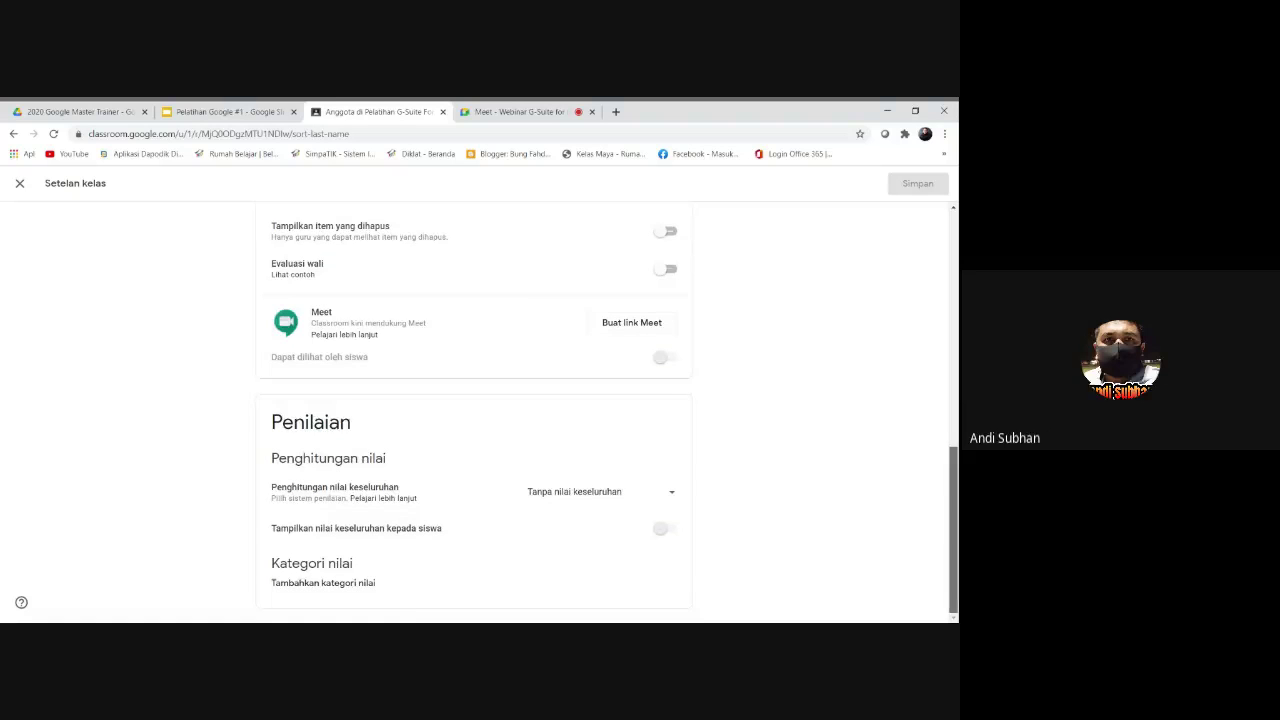
scroll(474, 410, up, 5)
scroll(845, 217, up, 2)
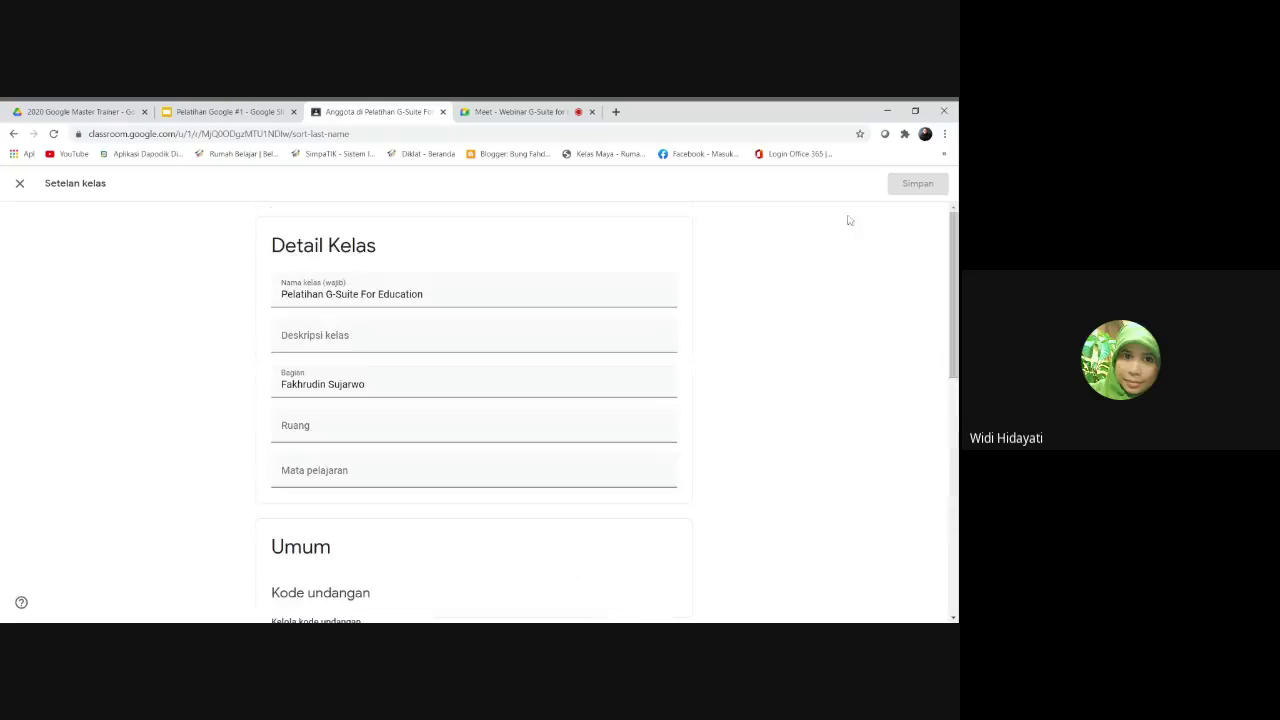
click(520, 111)
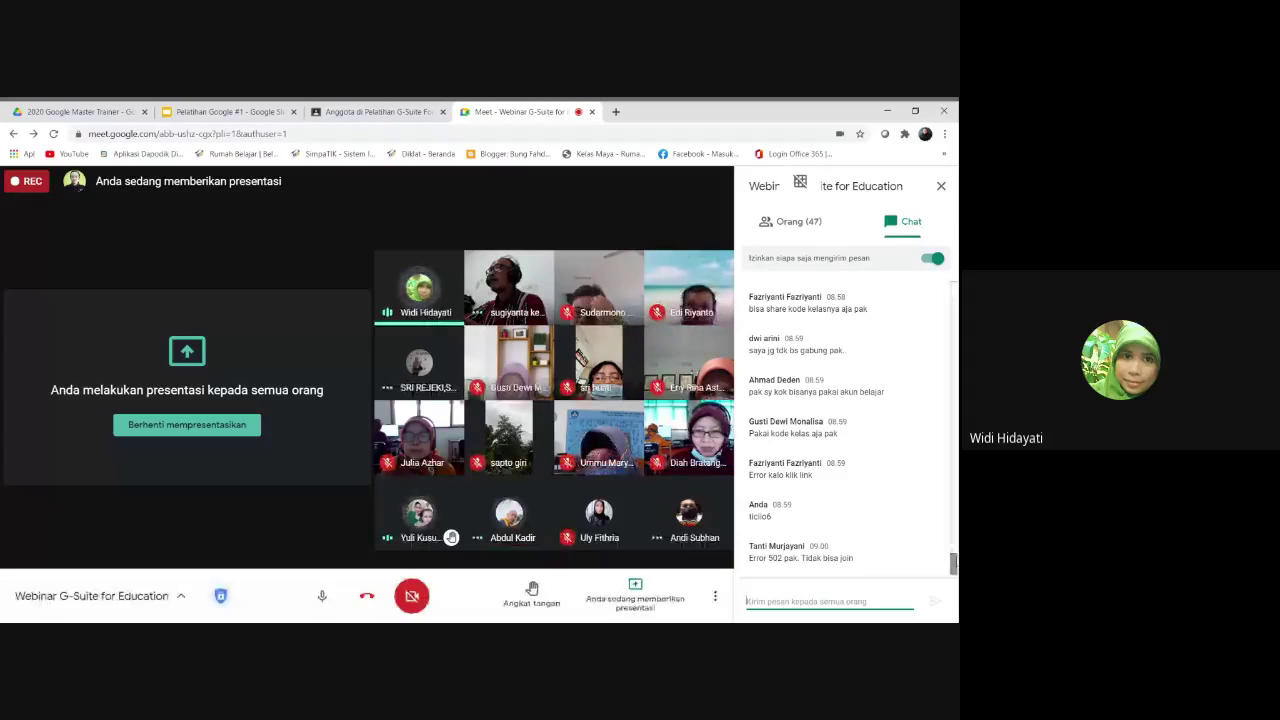
scroll(917, 513, down, 5)
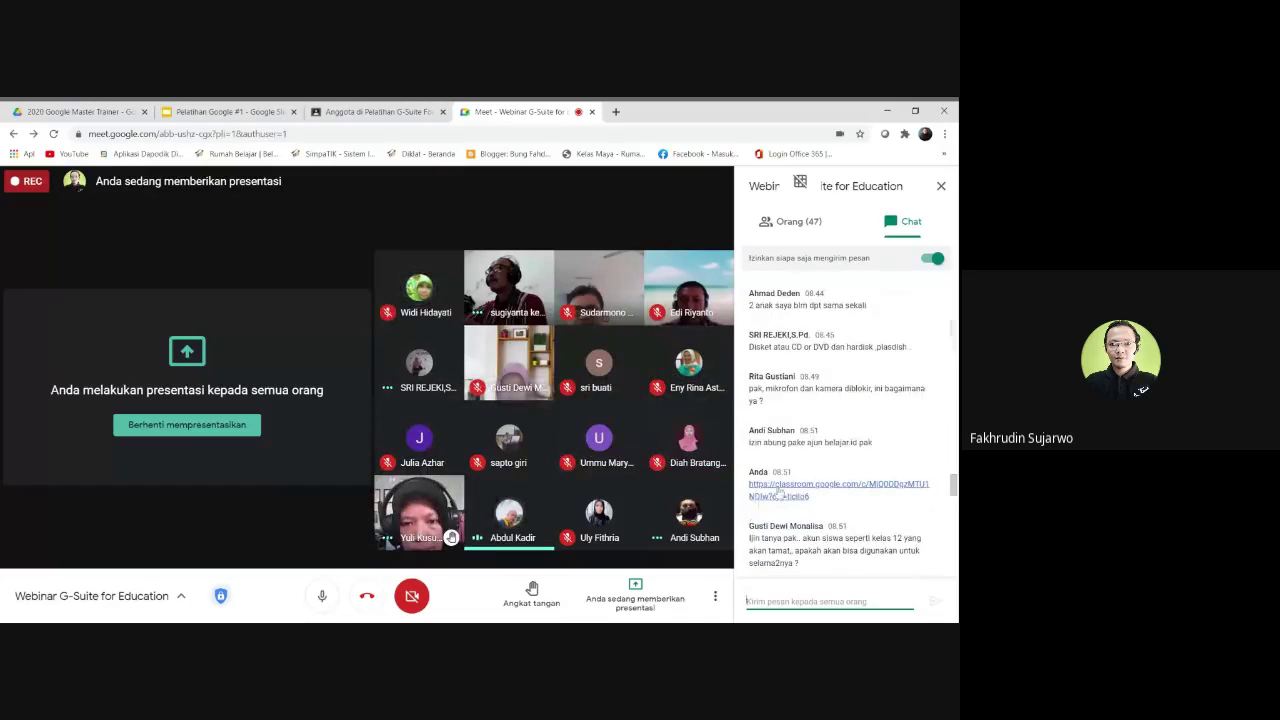
click(781, 490)
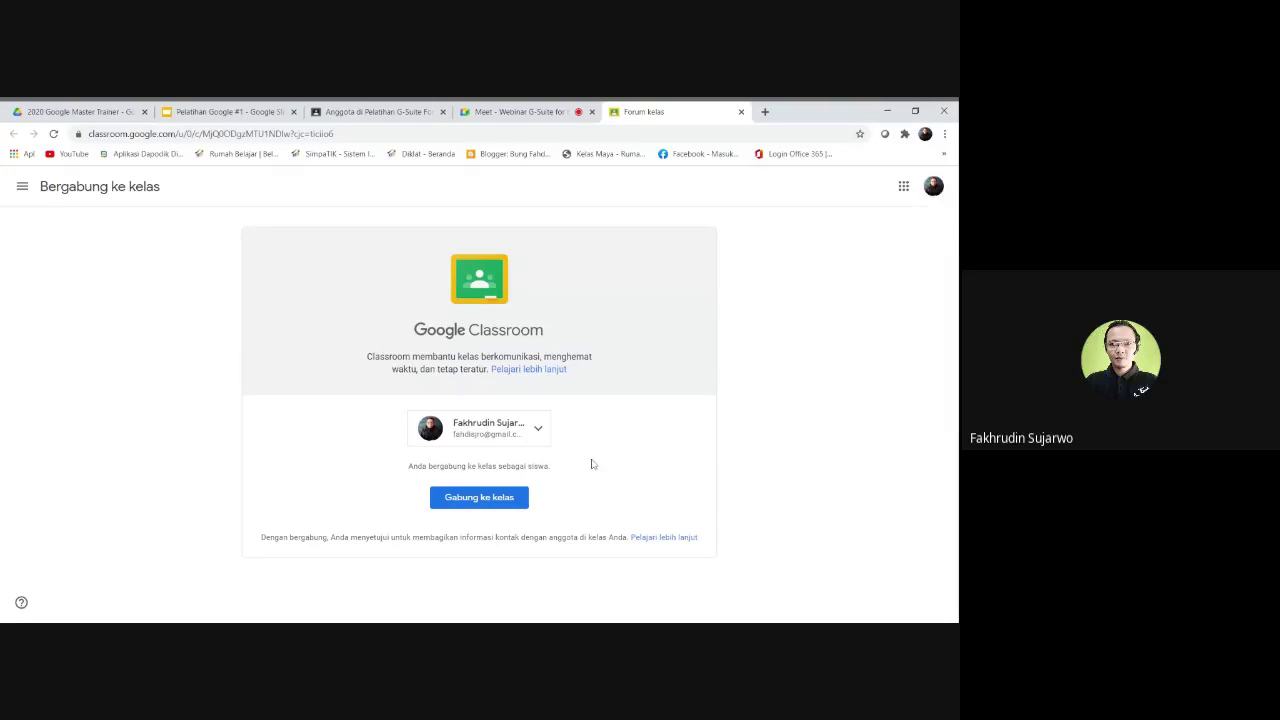
View the list of signed-in Google accounts, then switch to the Pelatihan Google #1 deck
click(934, 189)
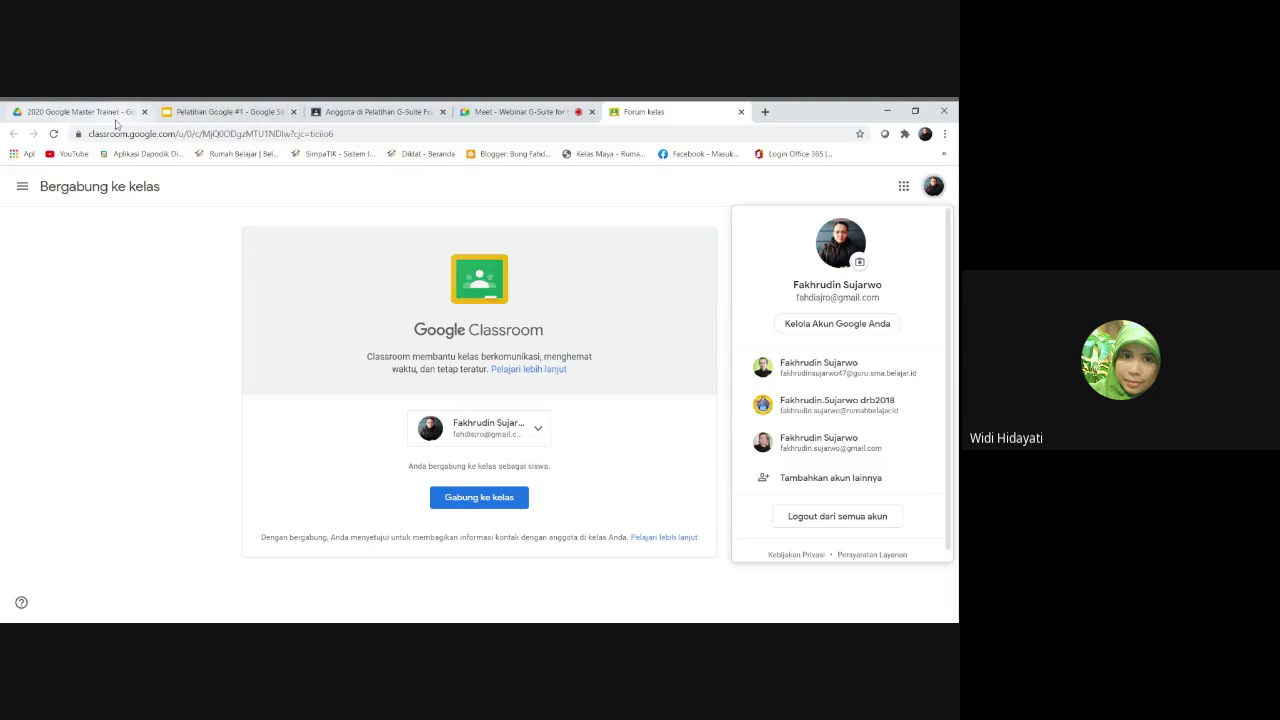
click(228, 113)
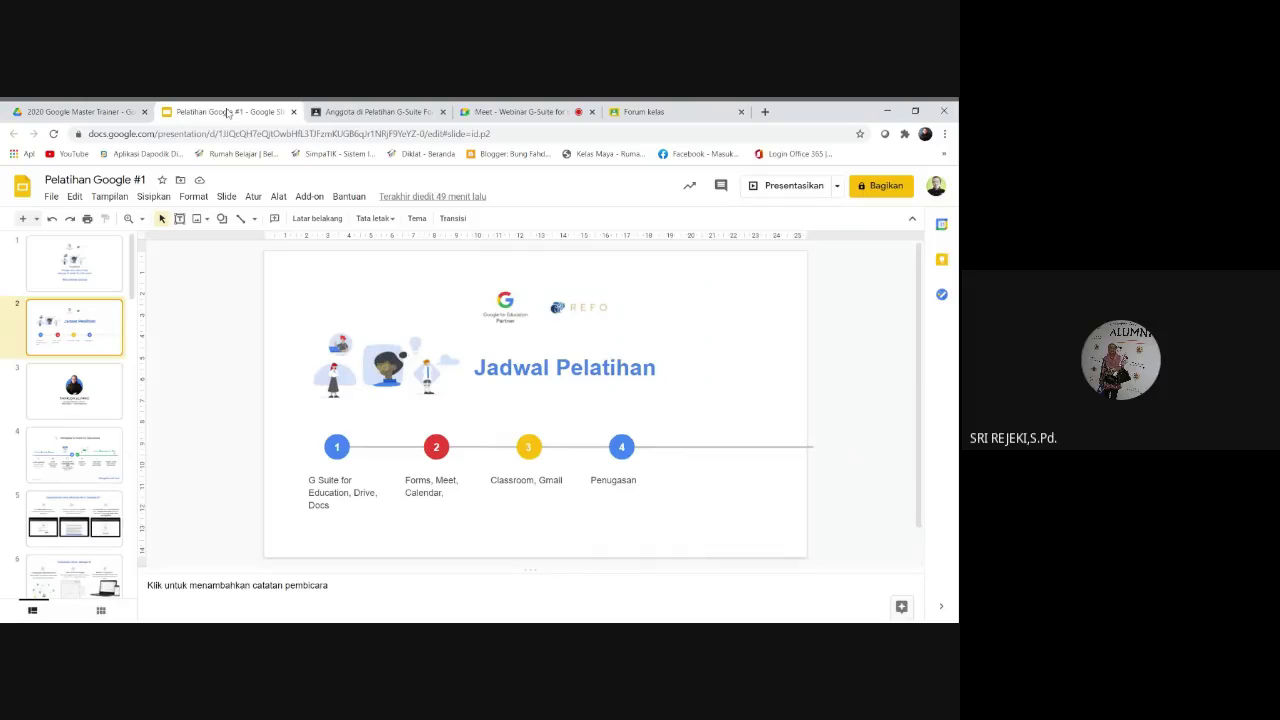
Select a participant's email address in the Meet chat, then go back to Classroom settings
click(549, 110)
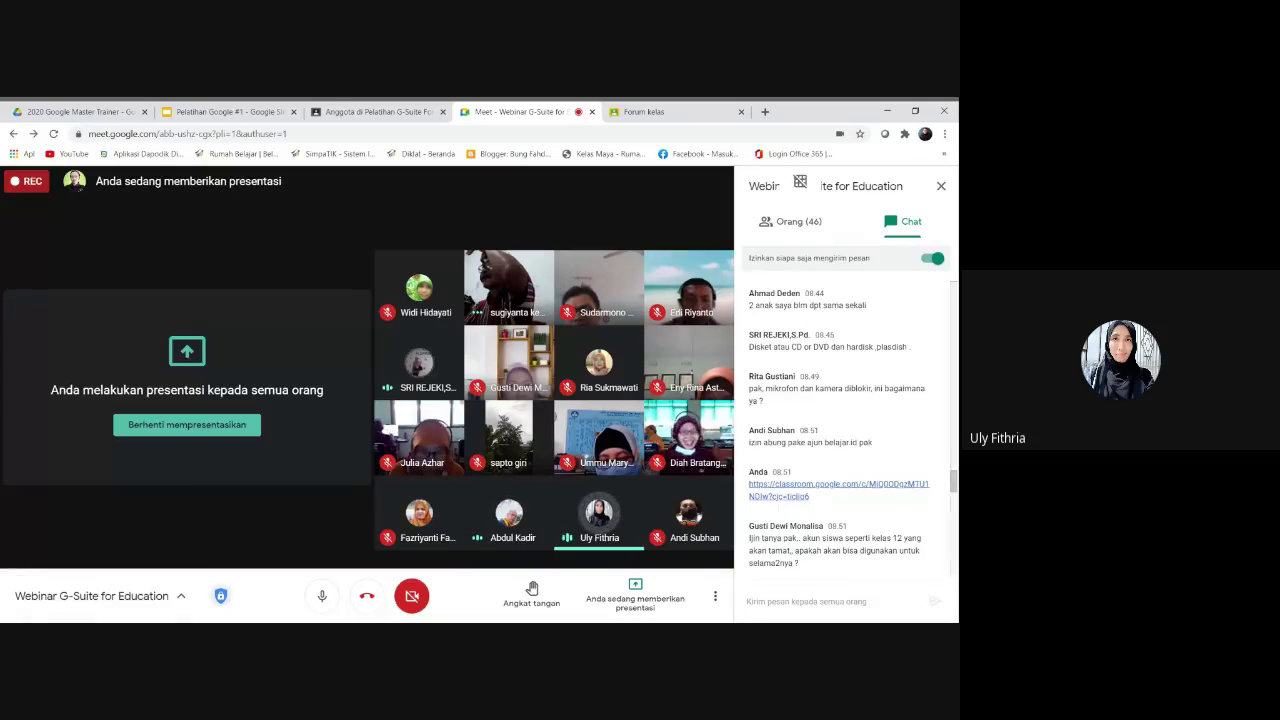
scroll(845, 420, down, 5)
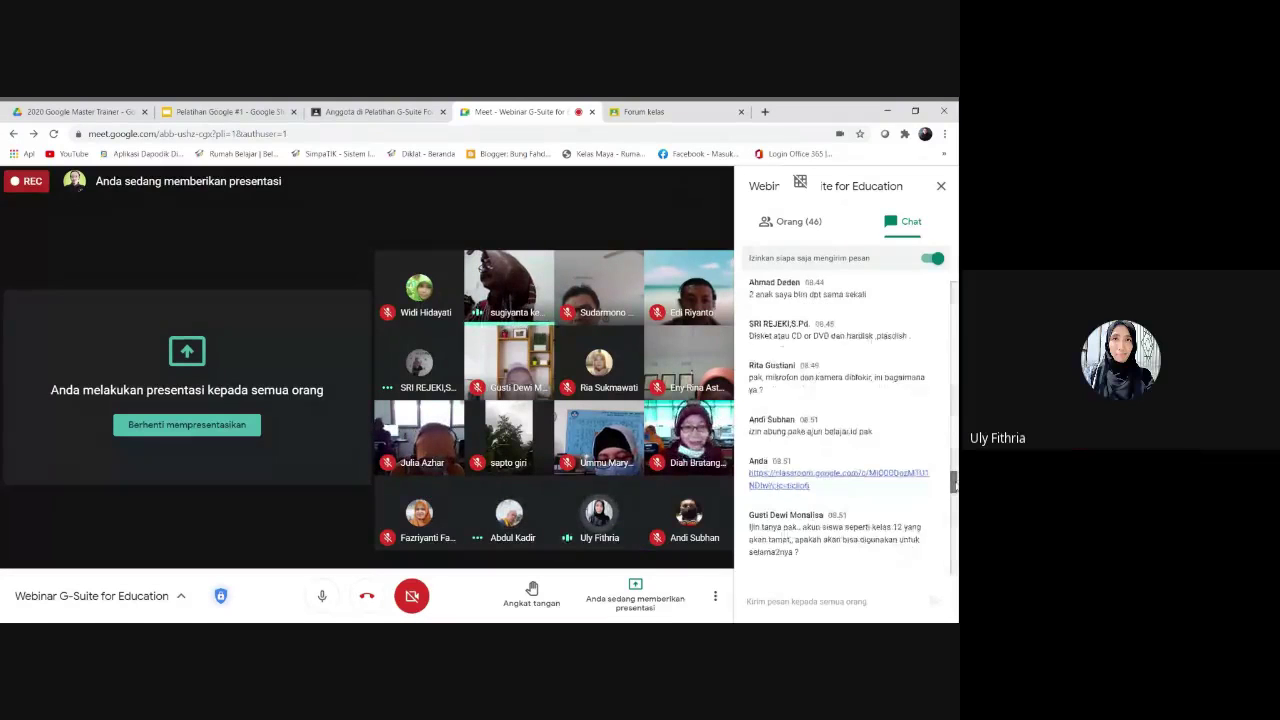
scroll(845, 420, down, 10)
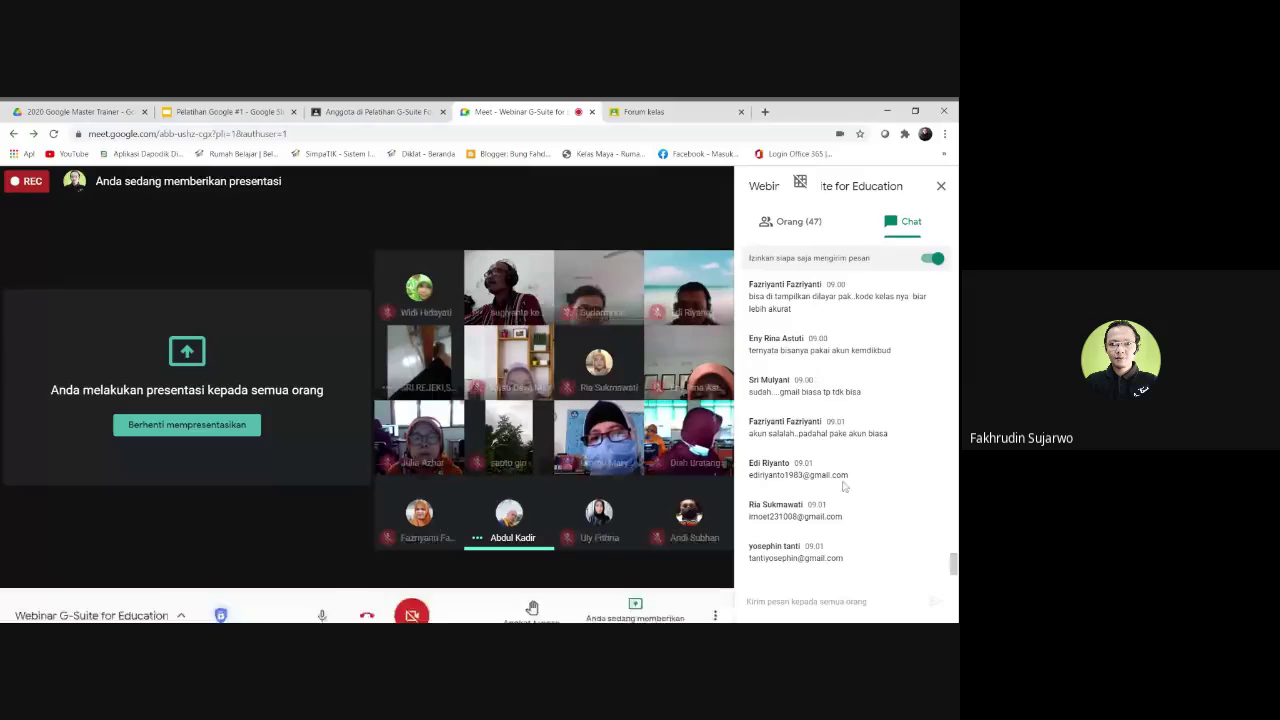
drag(861, 445, 856, 397)
click(856, 397)
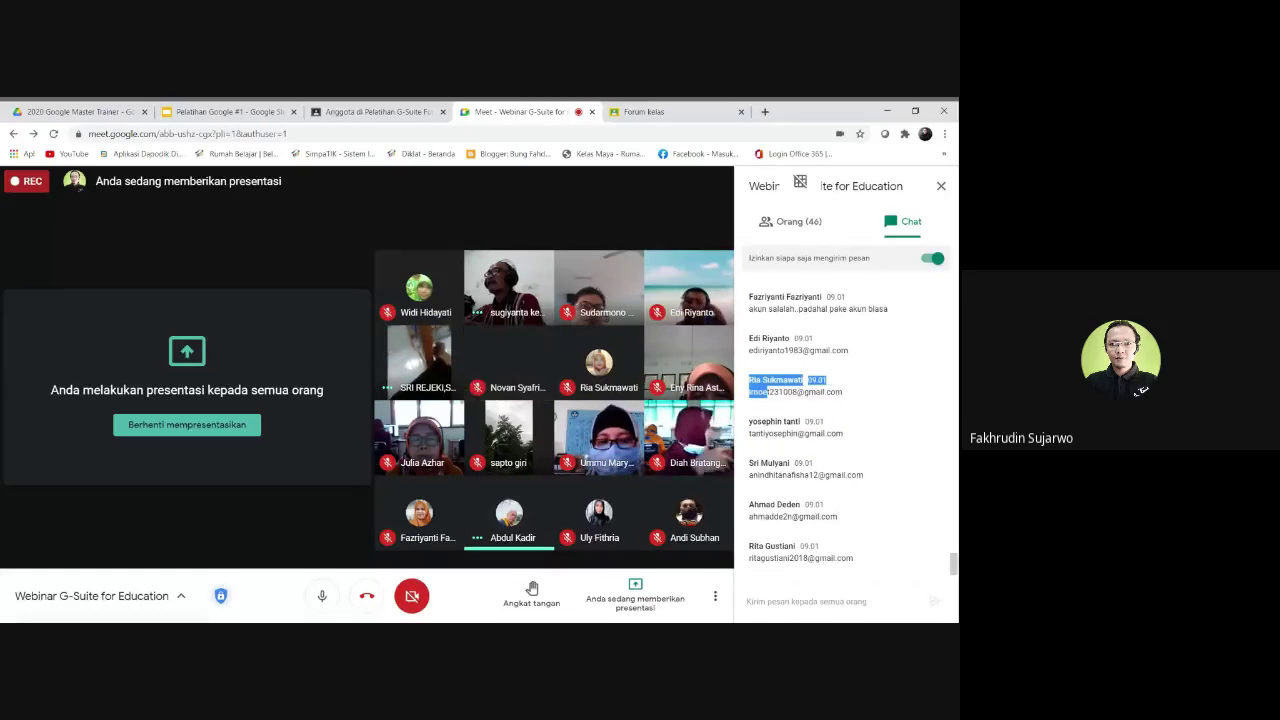
scroll(857, 394, up, 1)
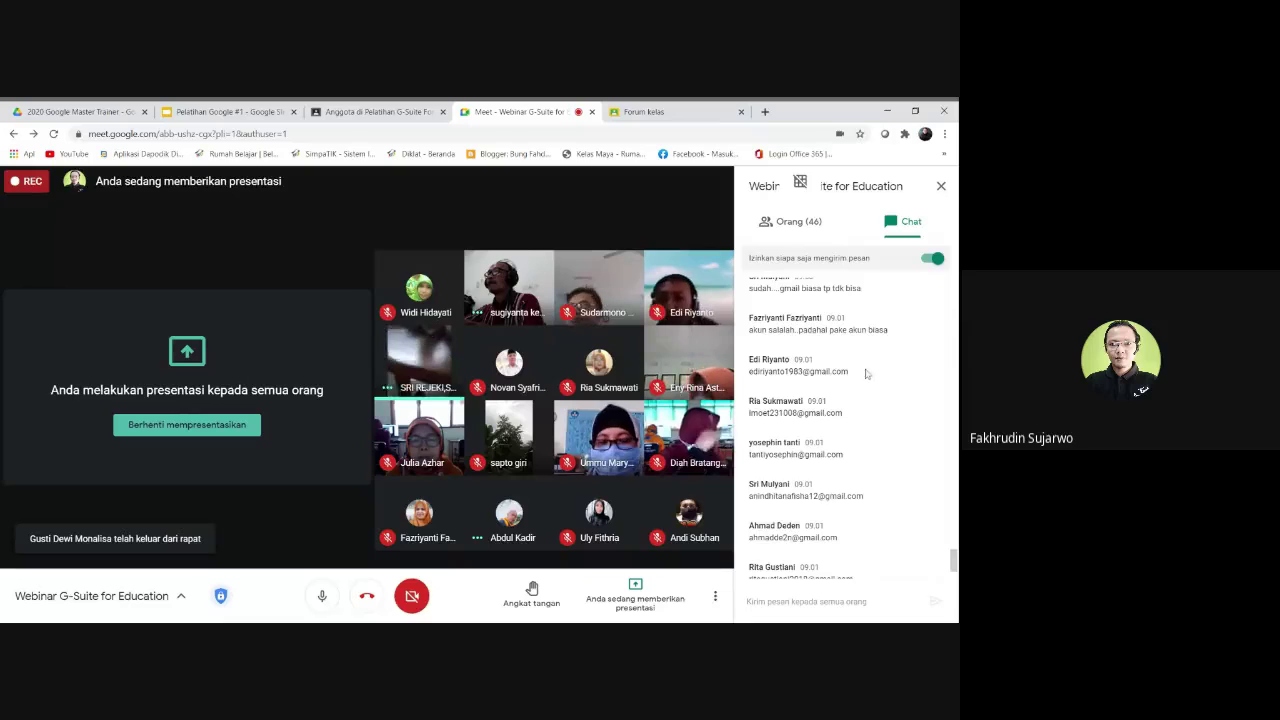
drag(862, 371, 748, 372)
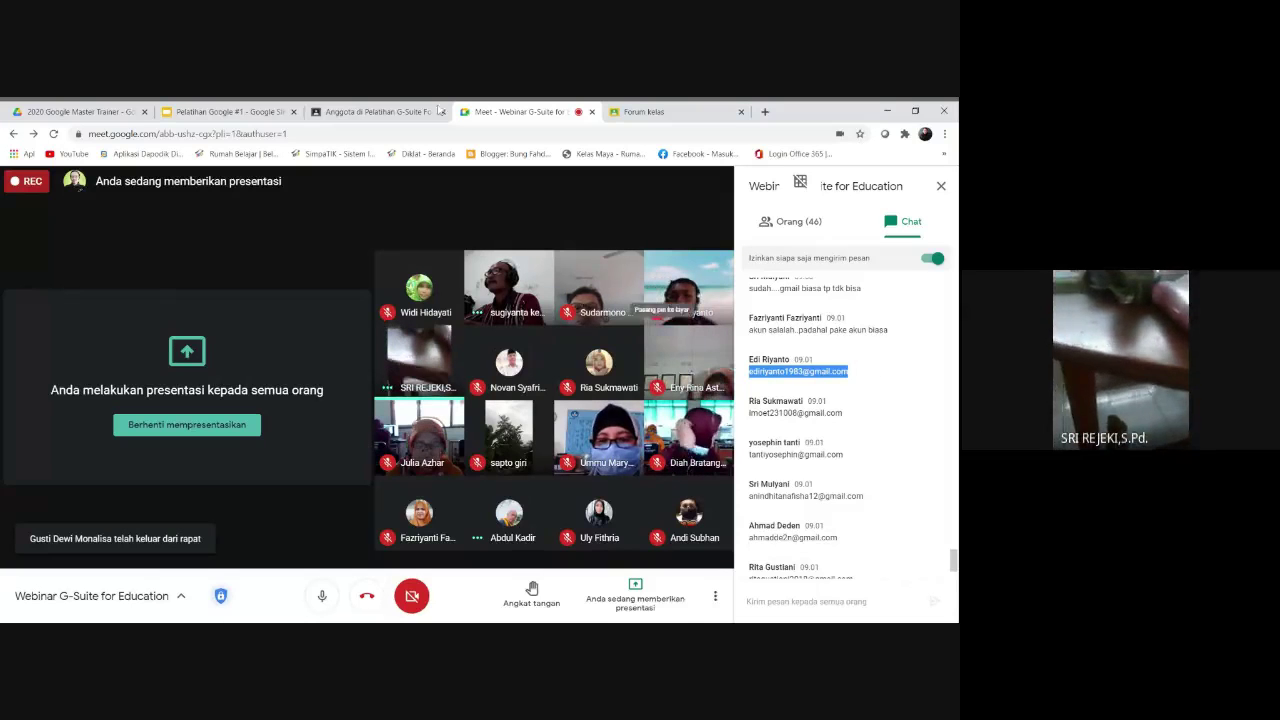
click(378, 111)
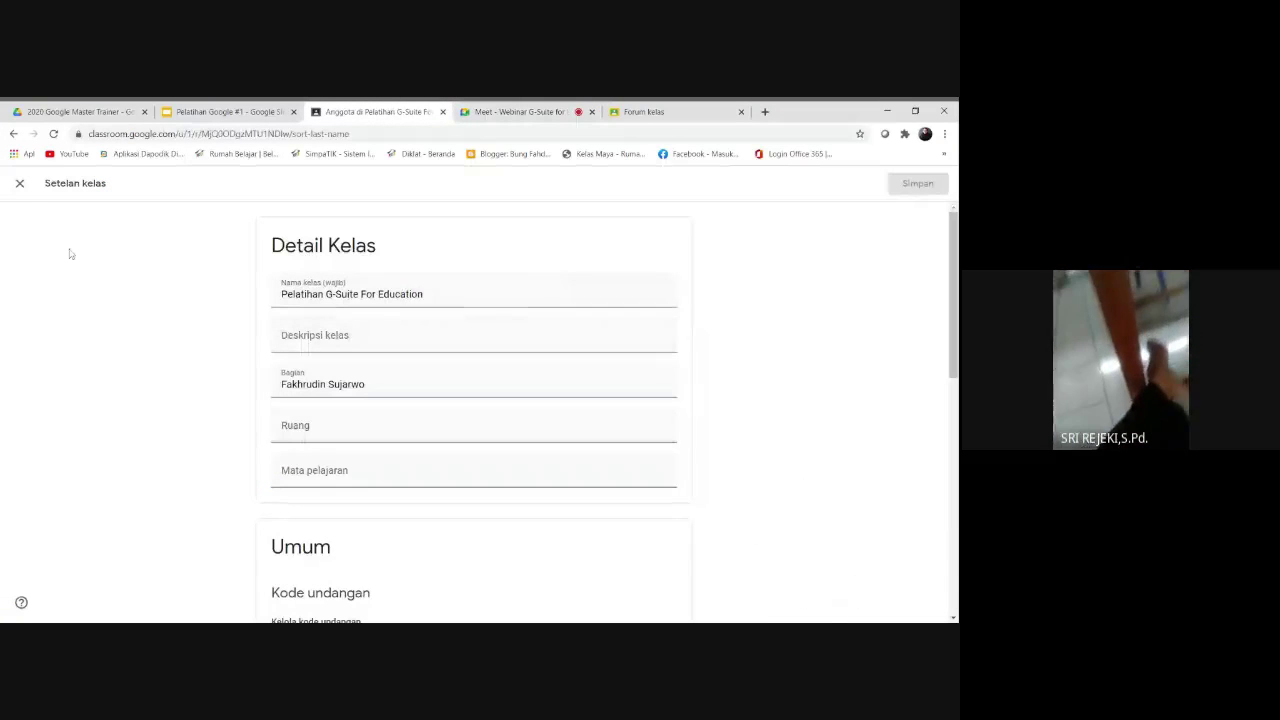
Invite the pasted email as a student, then cancel after the outside Gmail domain is refused
click(19, 183)
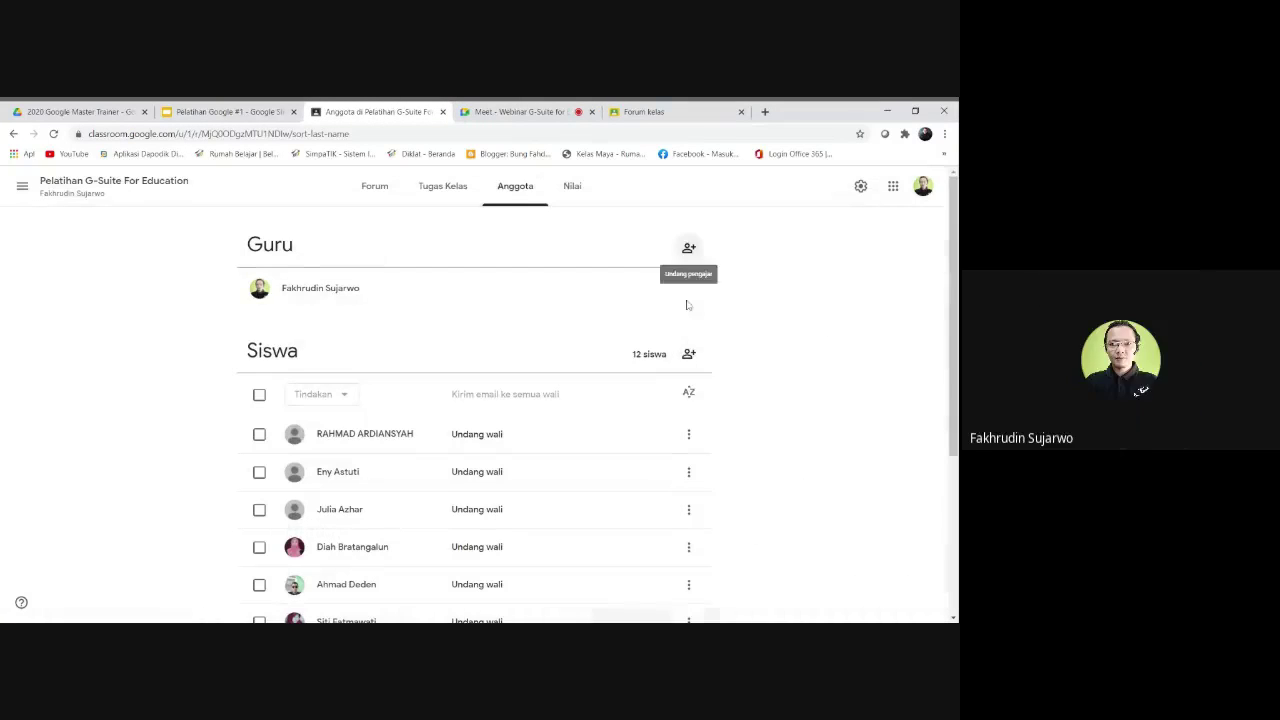
click(689, 354)
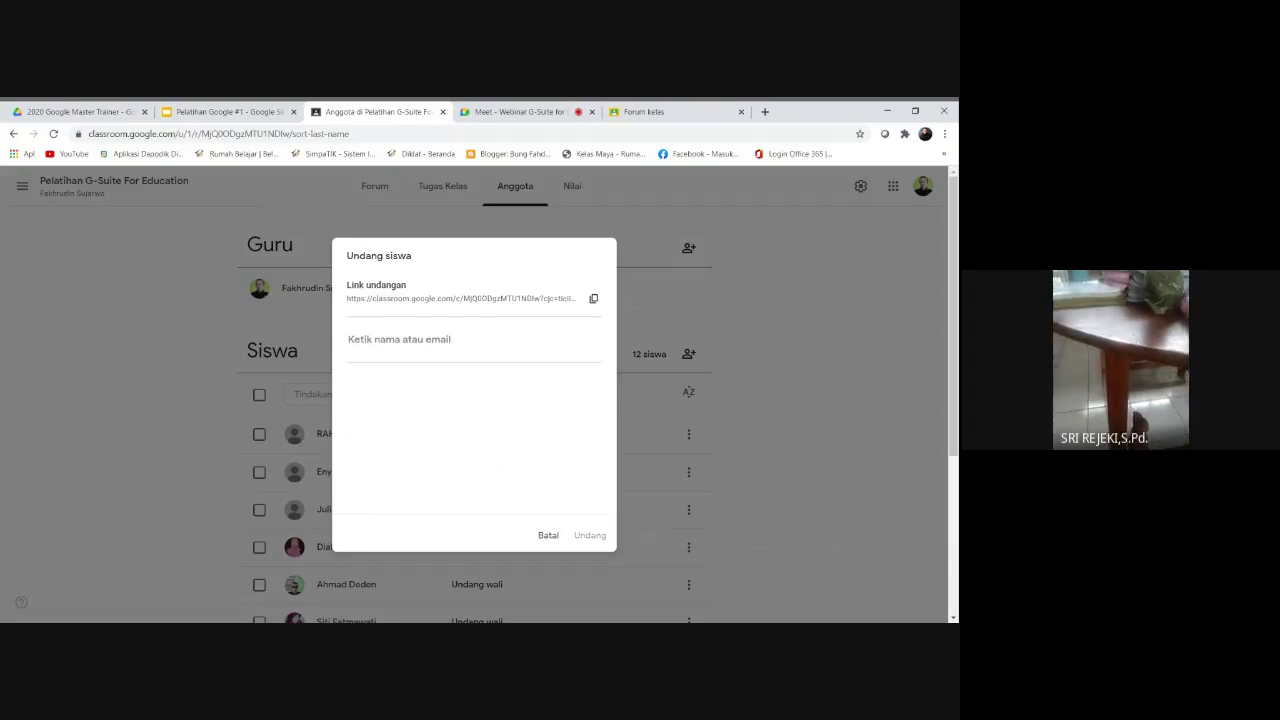
key(ctrl+v)
key(Return)
click(591, 535)
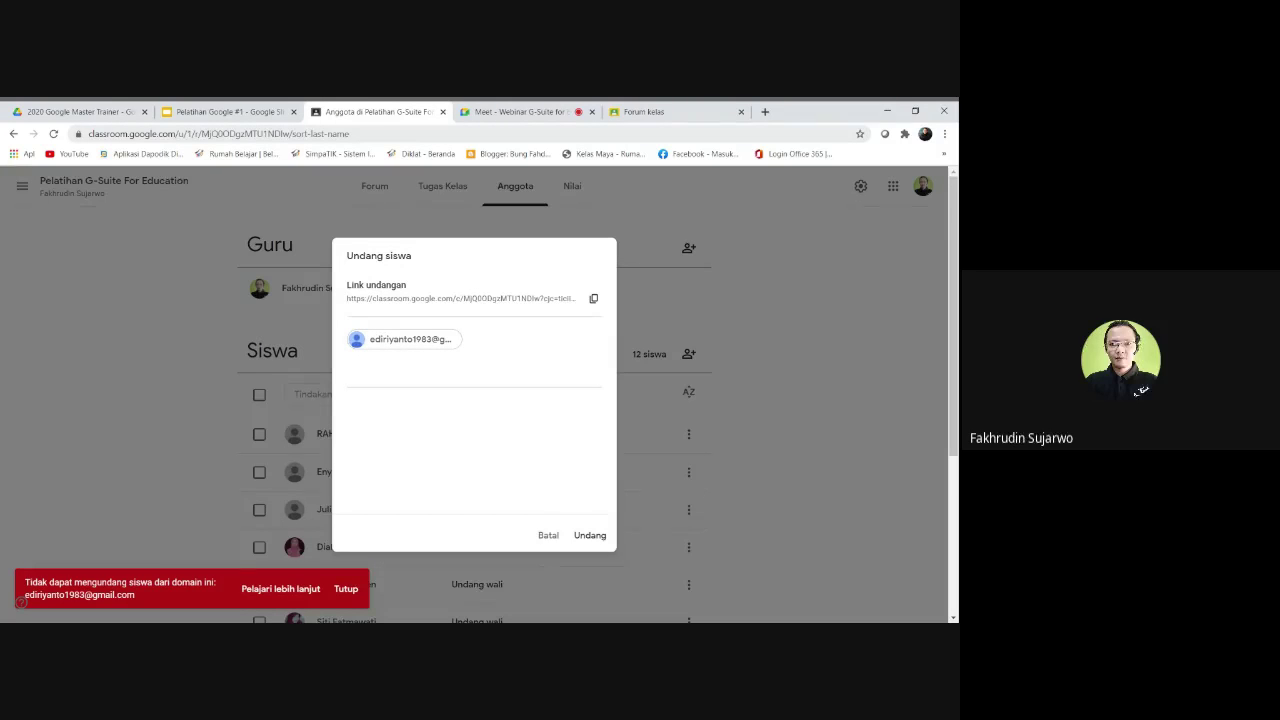
click(589, 536)
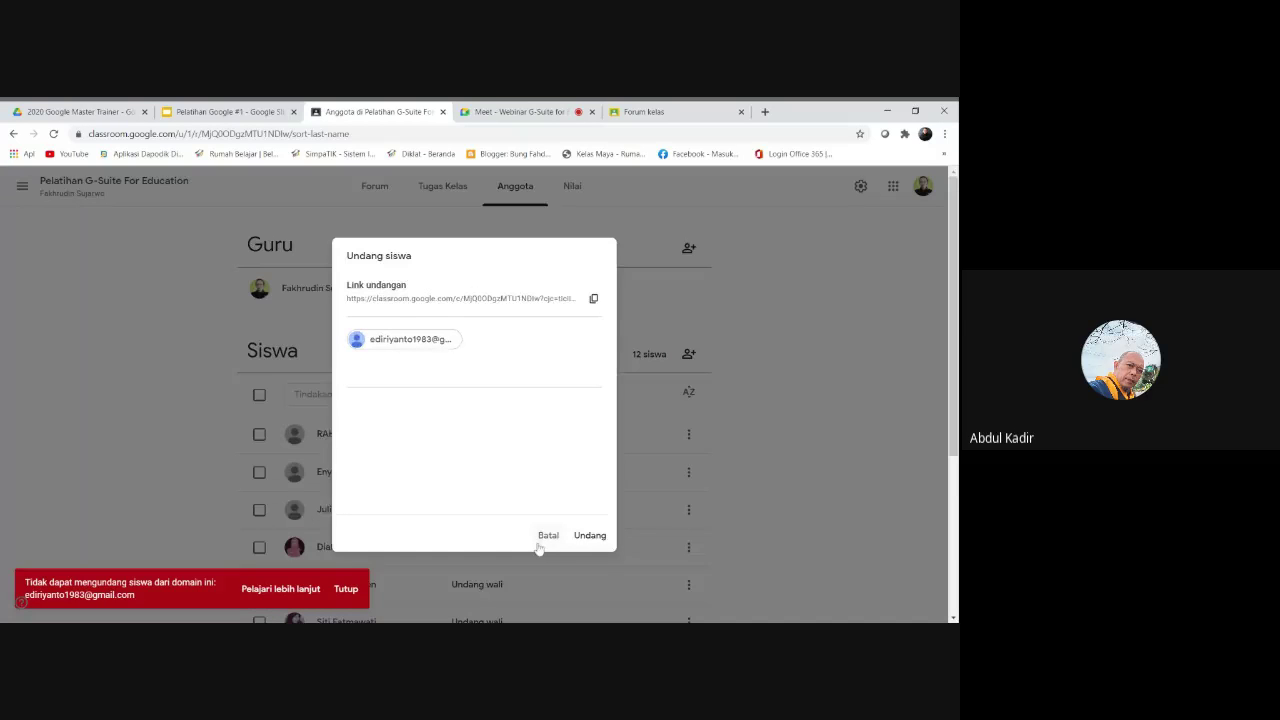
click(547, 536)
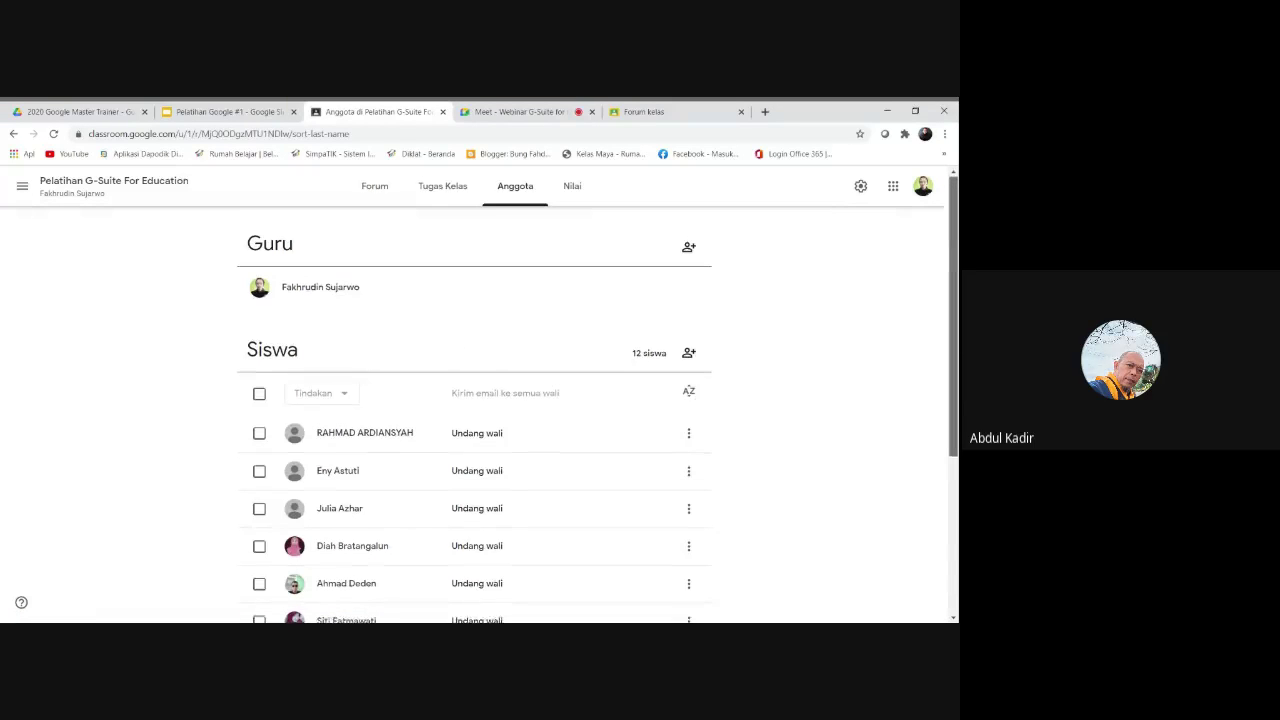
mouse_move(956, 260)
mouse_down()
mouse_move(956, 420)
mouse_move(943, 245)
mouse_up()
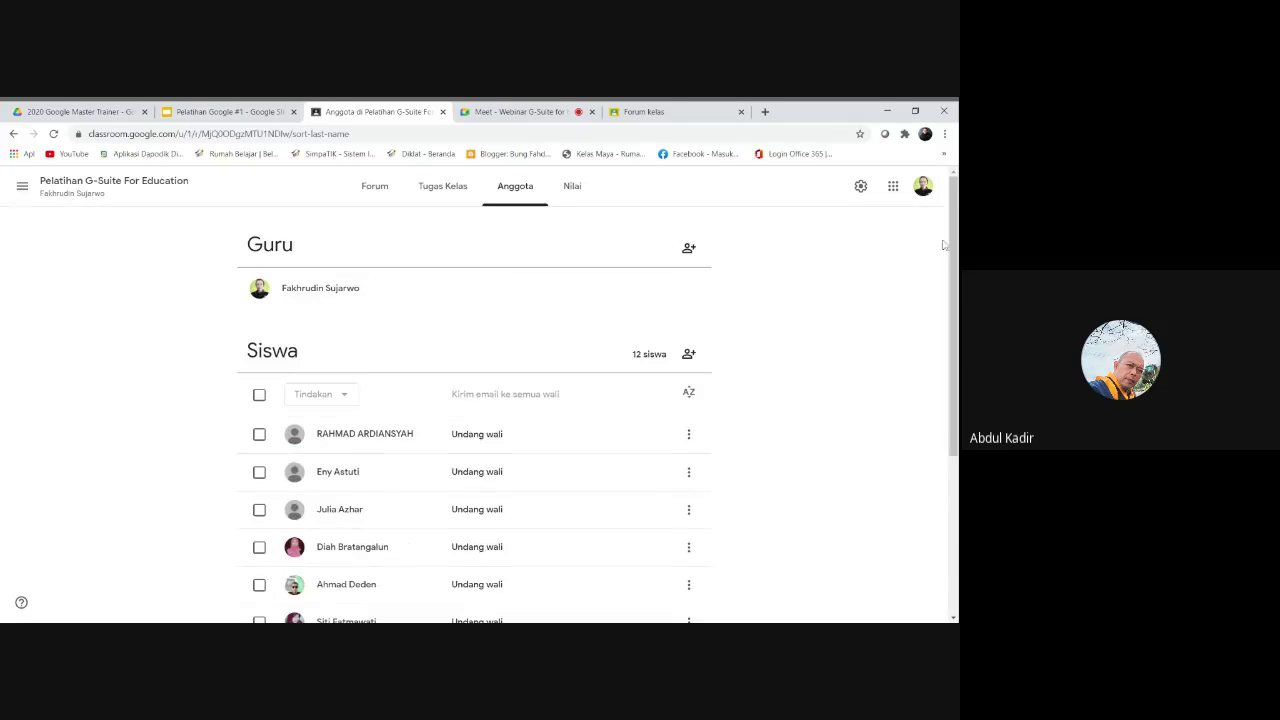
click(860, 186)
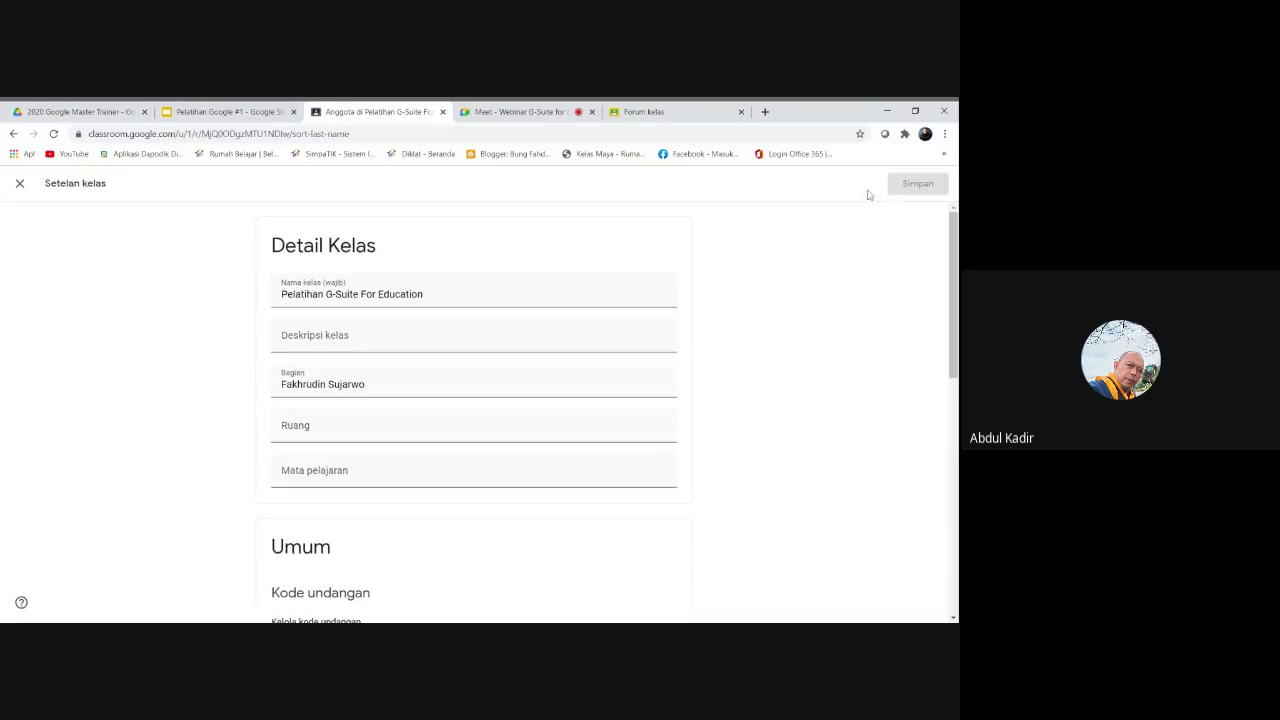
scroll(672, 350, down, 3)
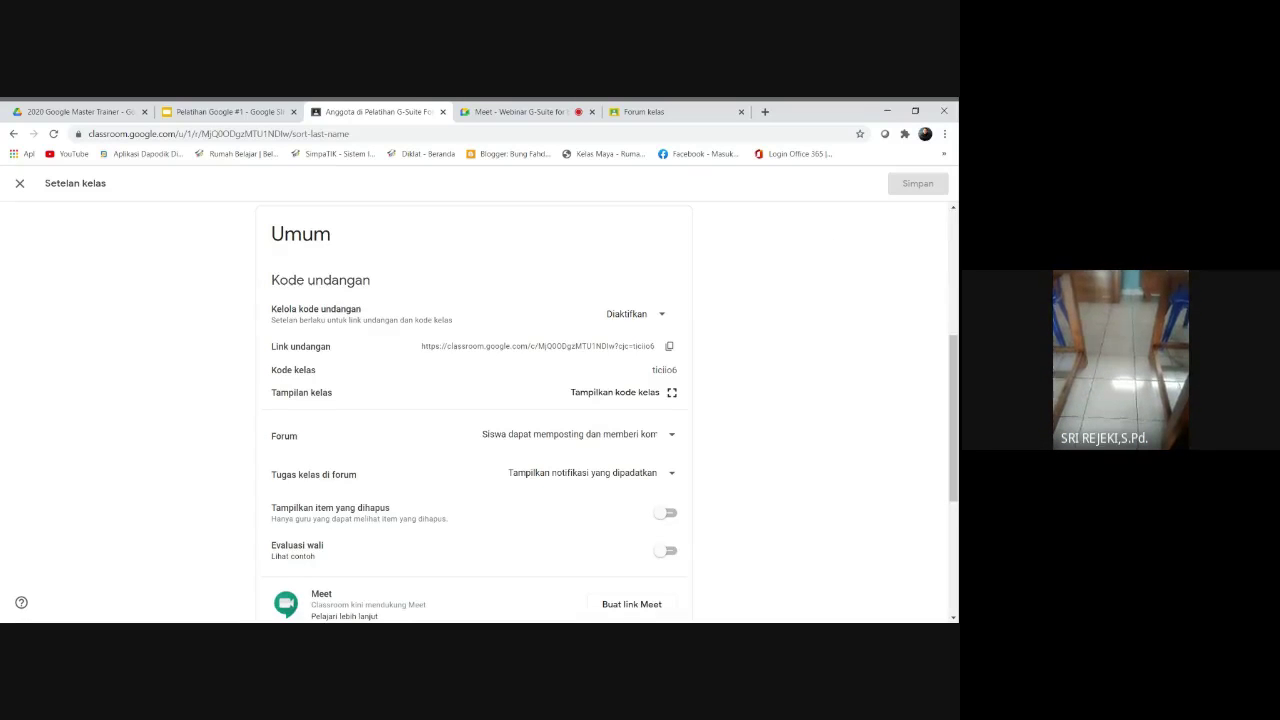
click(515, 111)
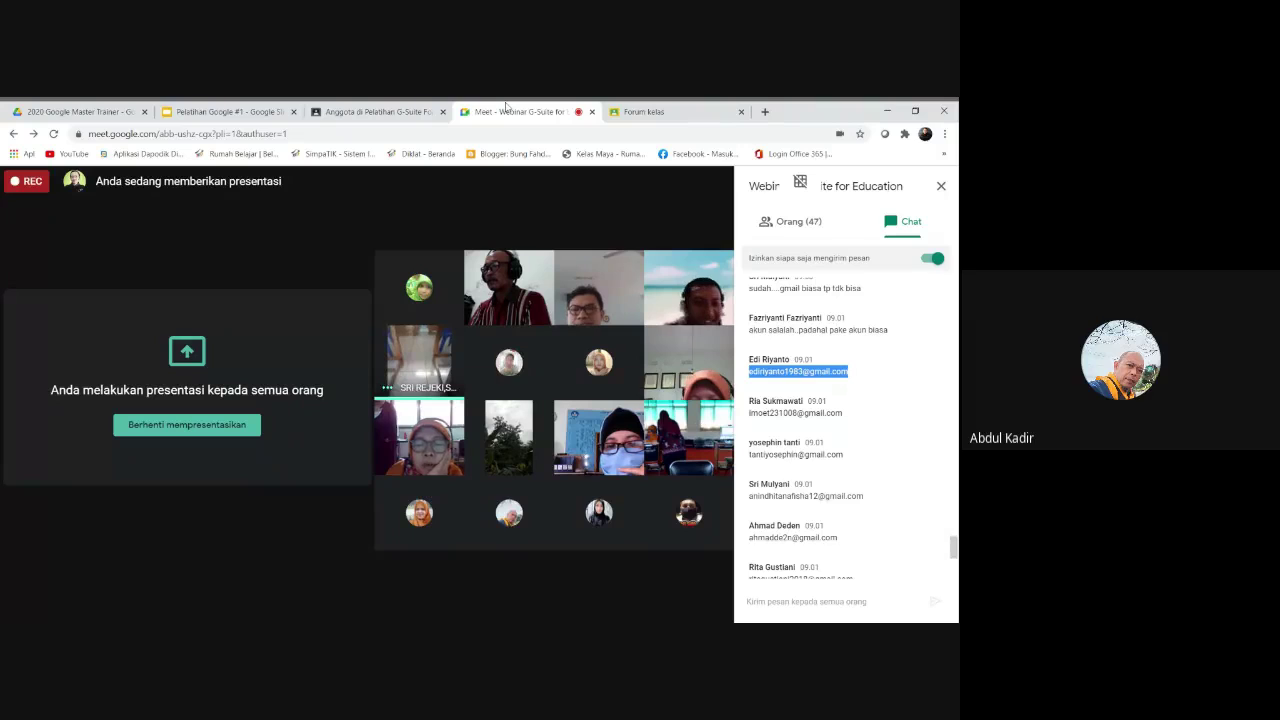
click(376, 111)
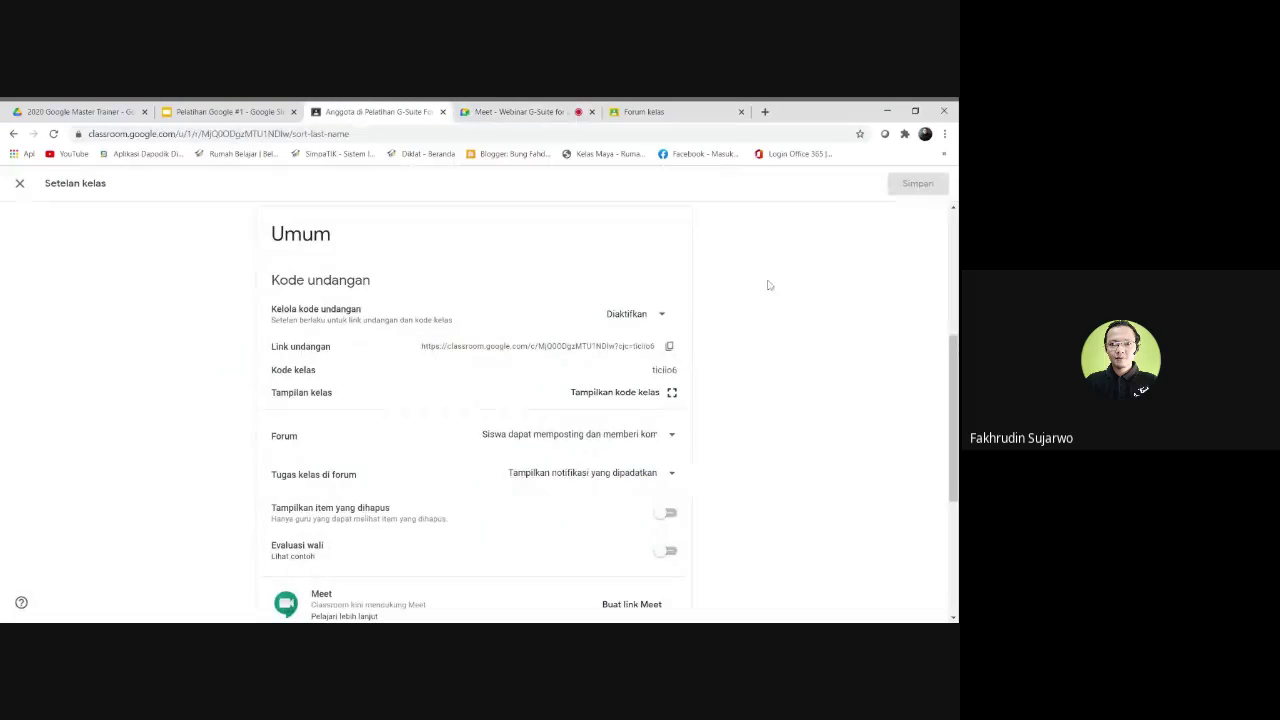
click(19, 184)
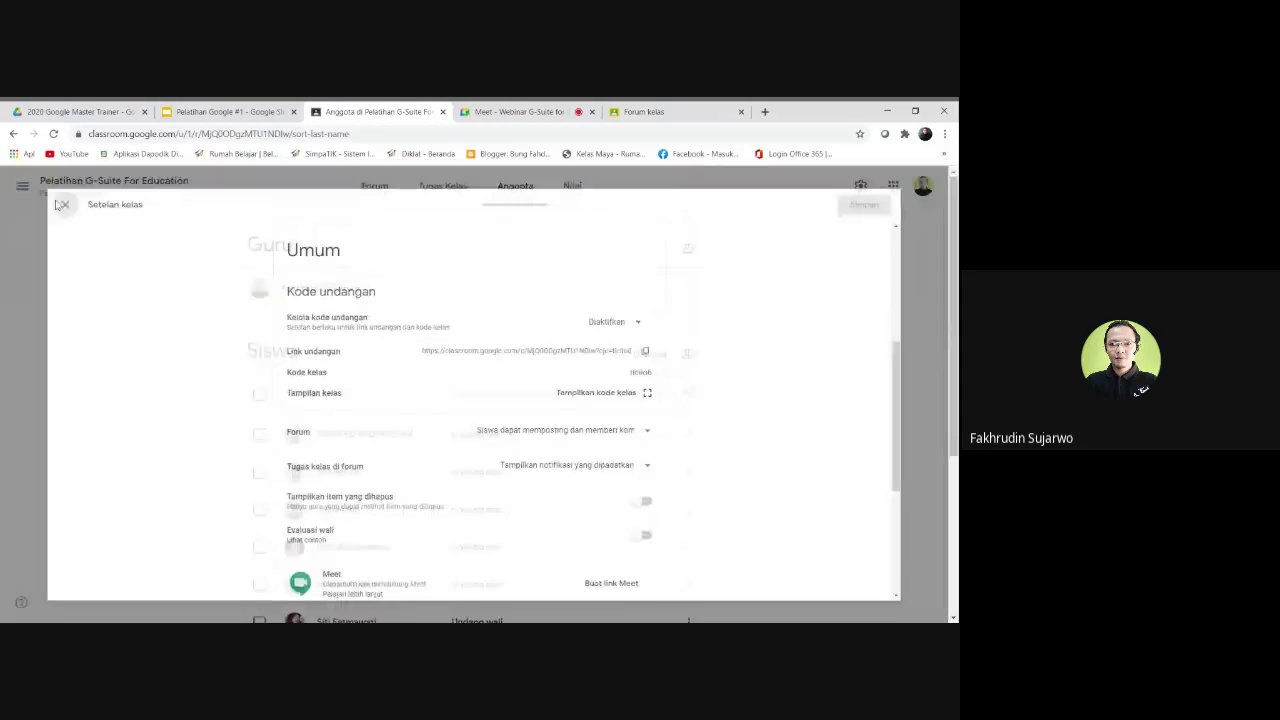
scroll(569, 489, down, 3)
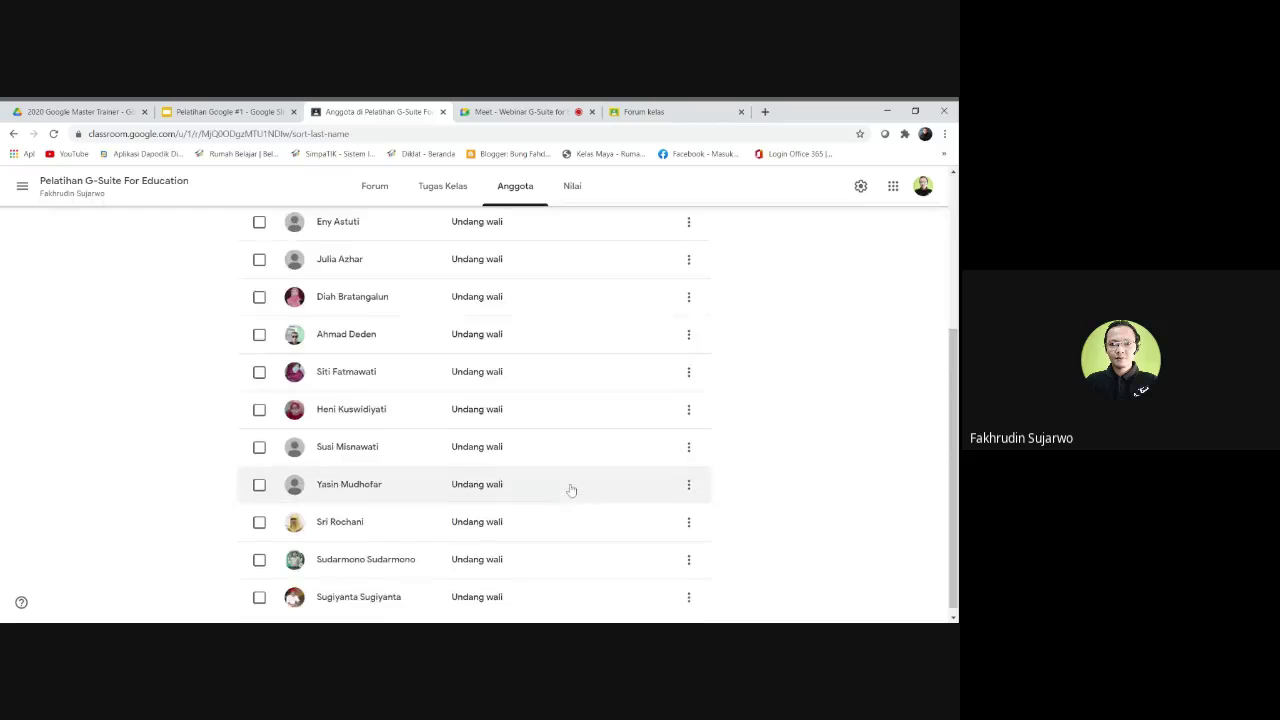
scroll(571, 489, down, 1)
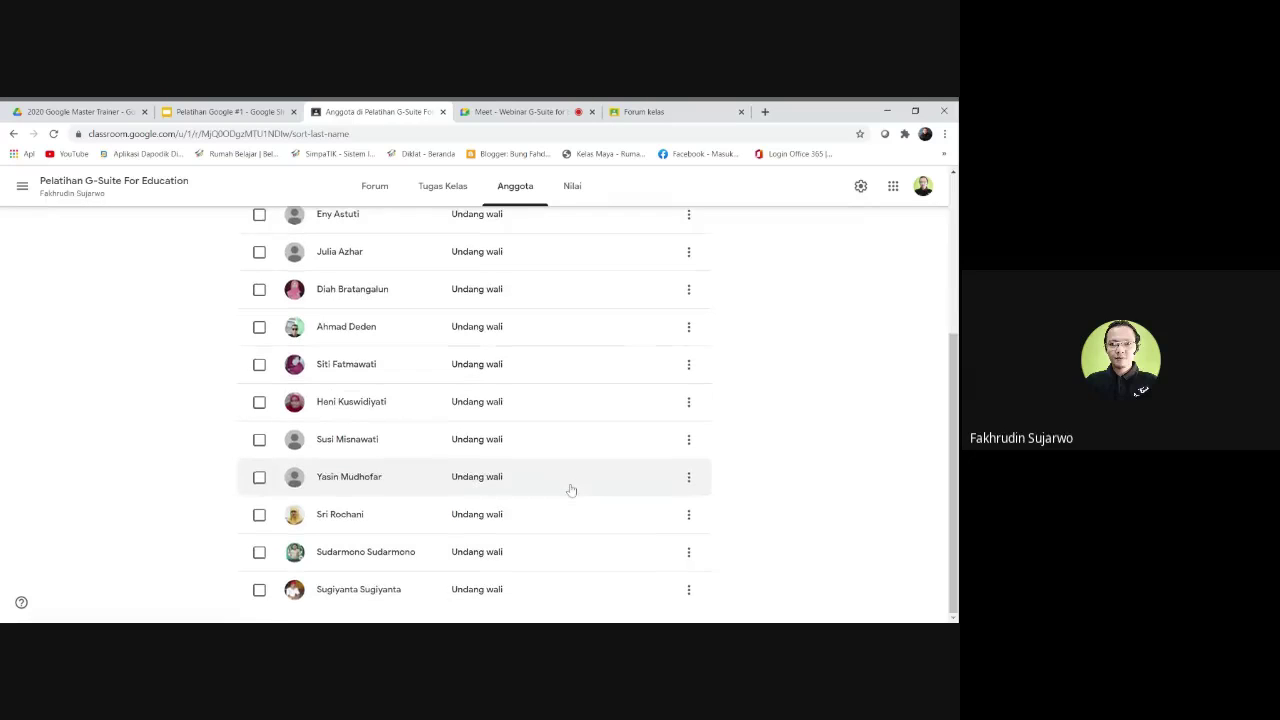
click(327, 518)
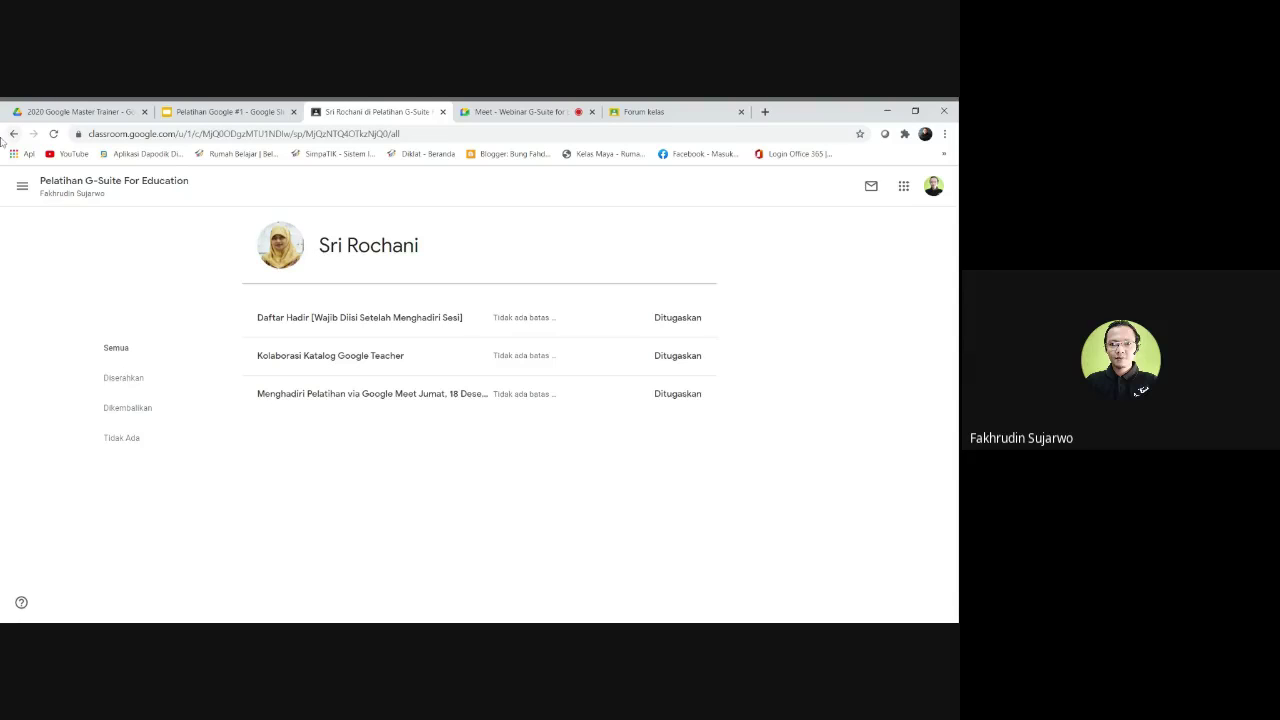
click(10, 136)
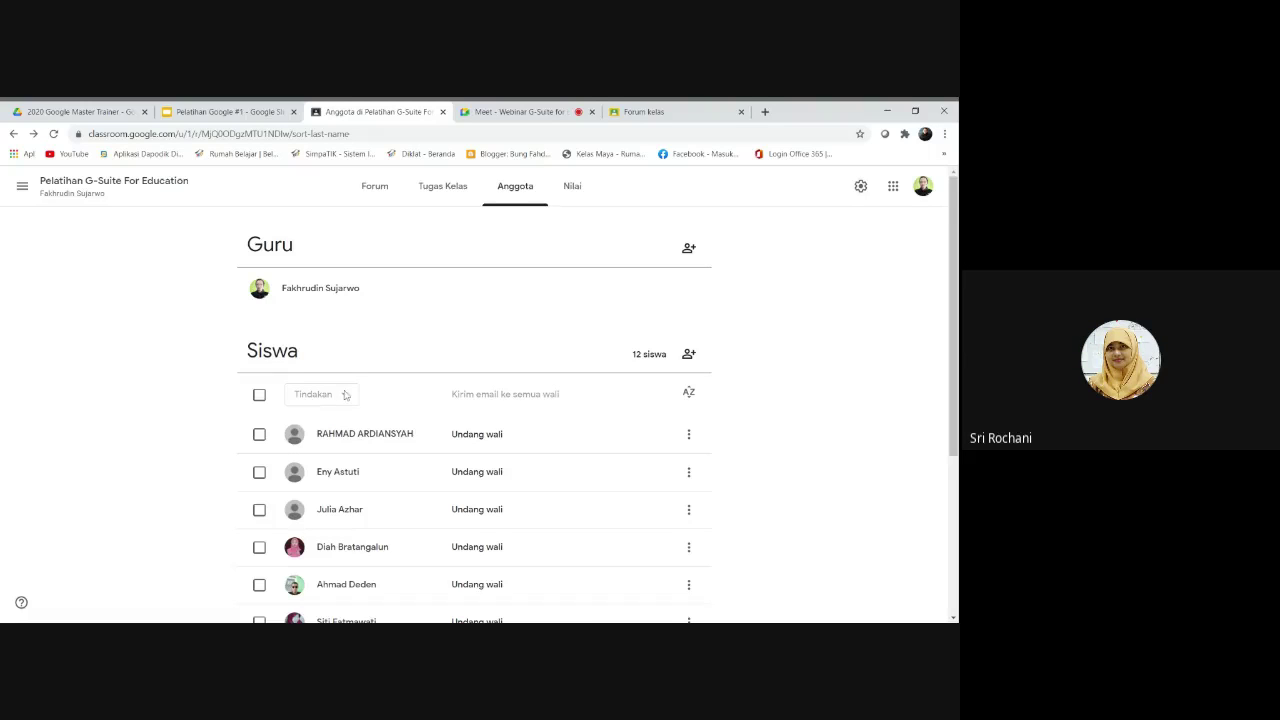
click(625, 113)
click(540, 109)
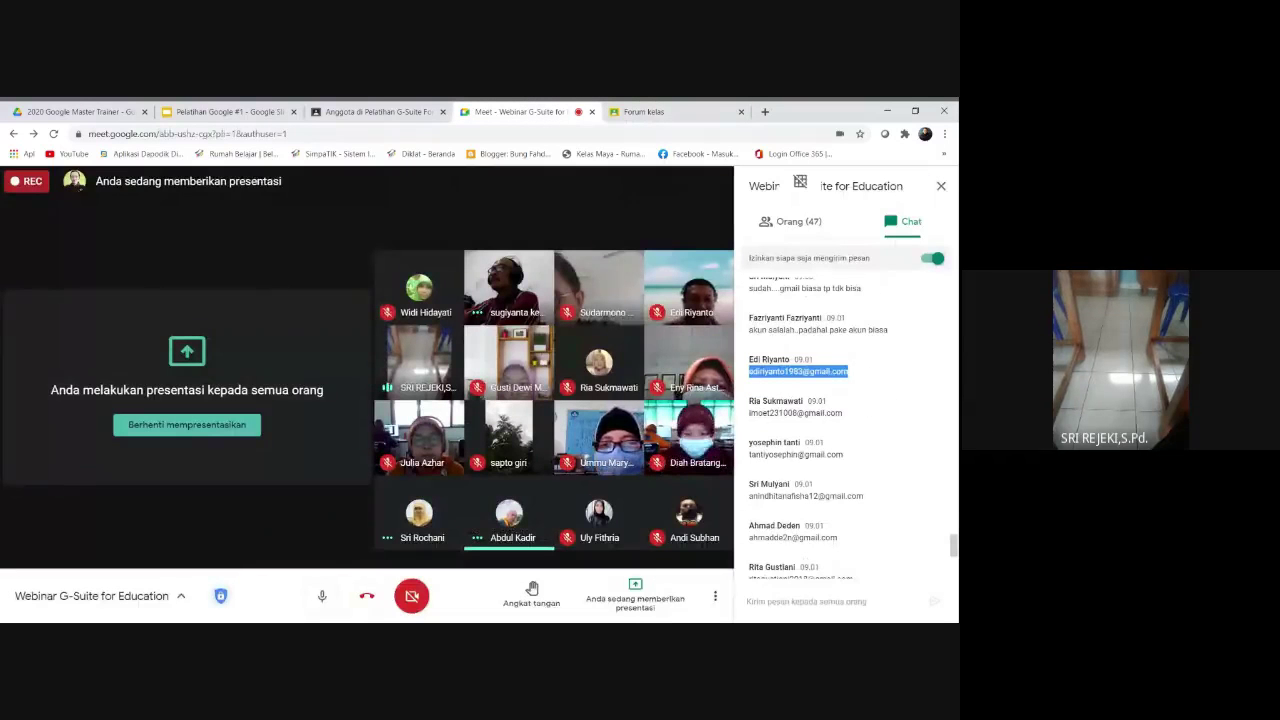
click(374, 113)
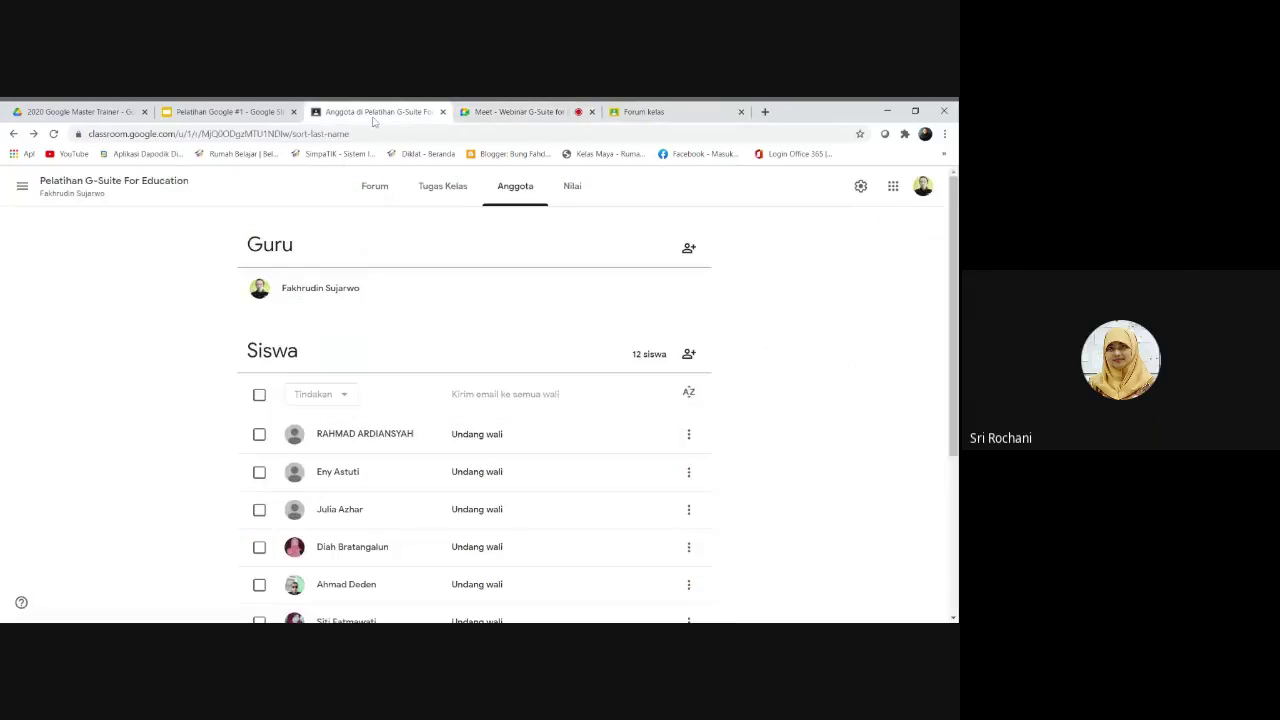
click(688, 354)
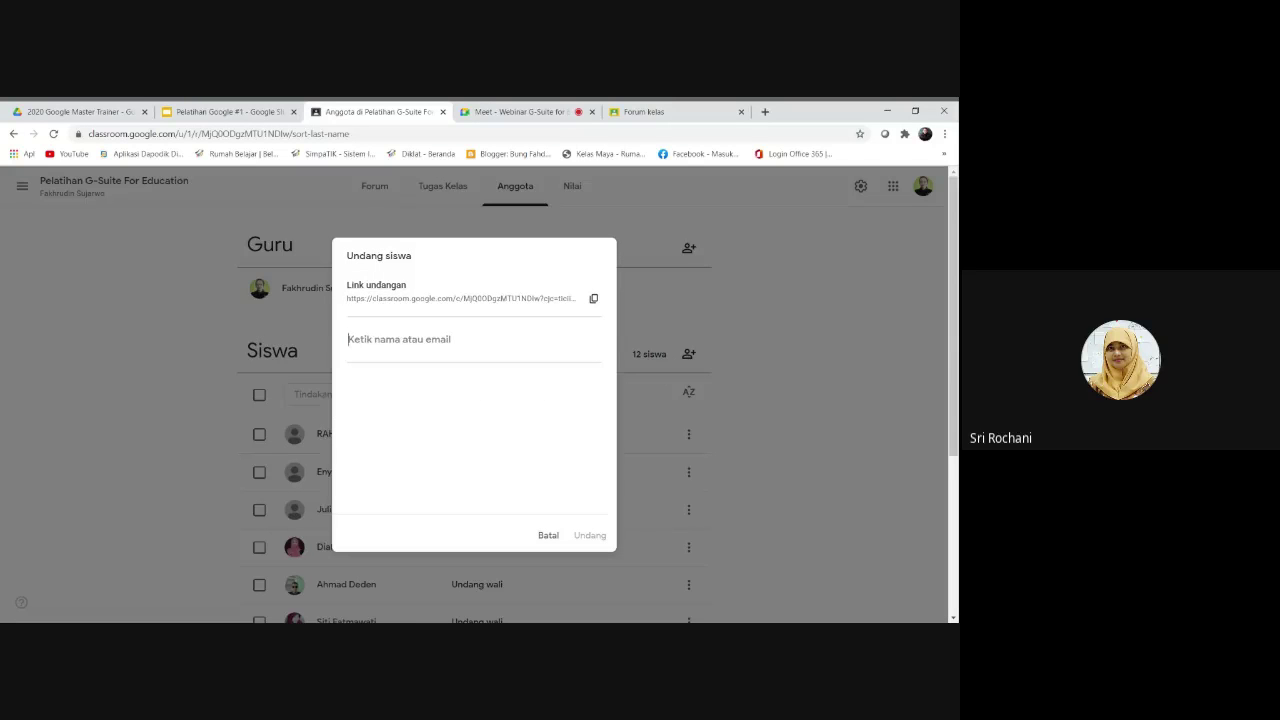
key(ctrl+v)
click(457, 410)
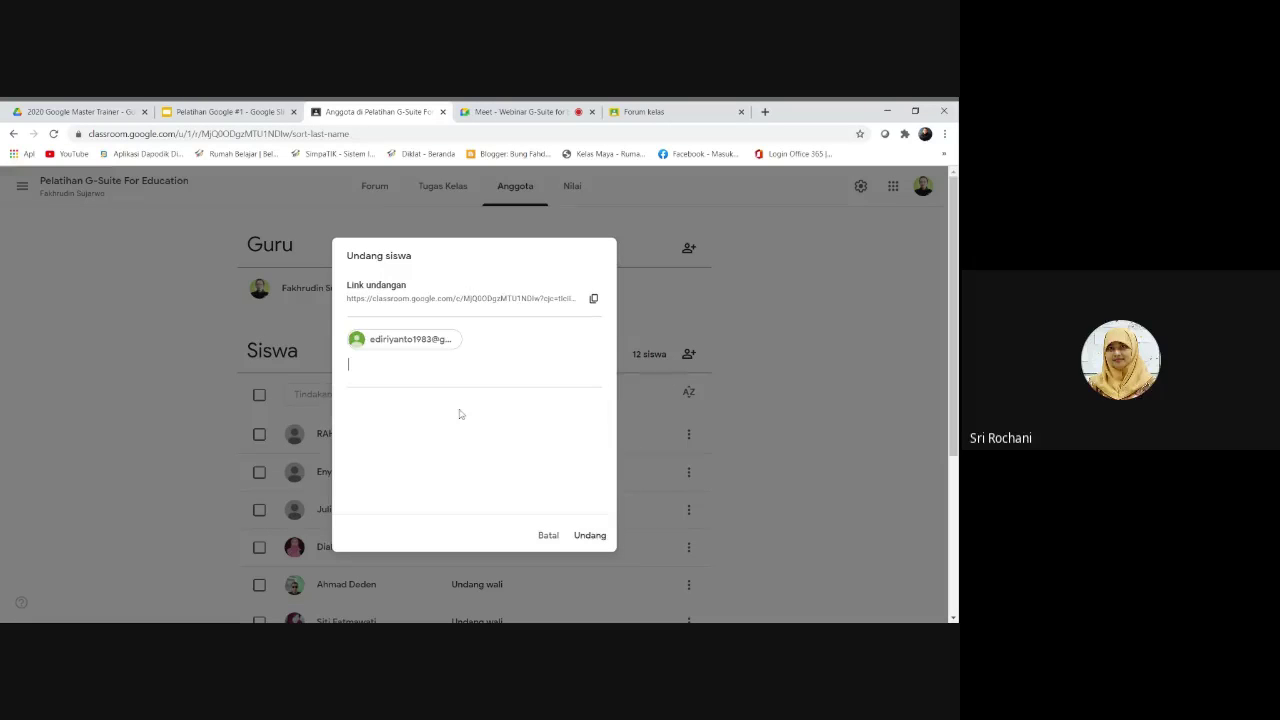
click(584, 538)
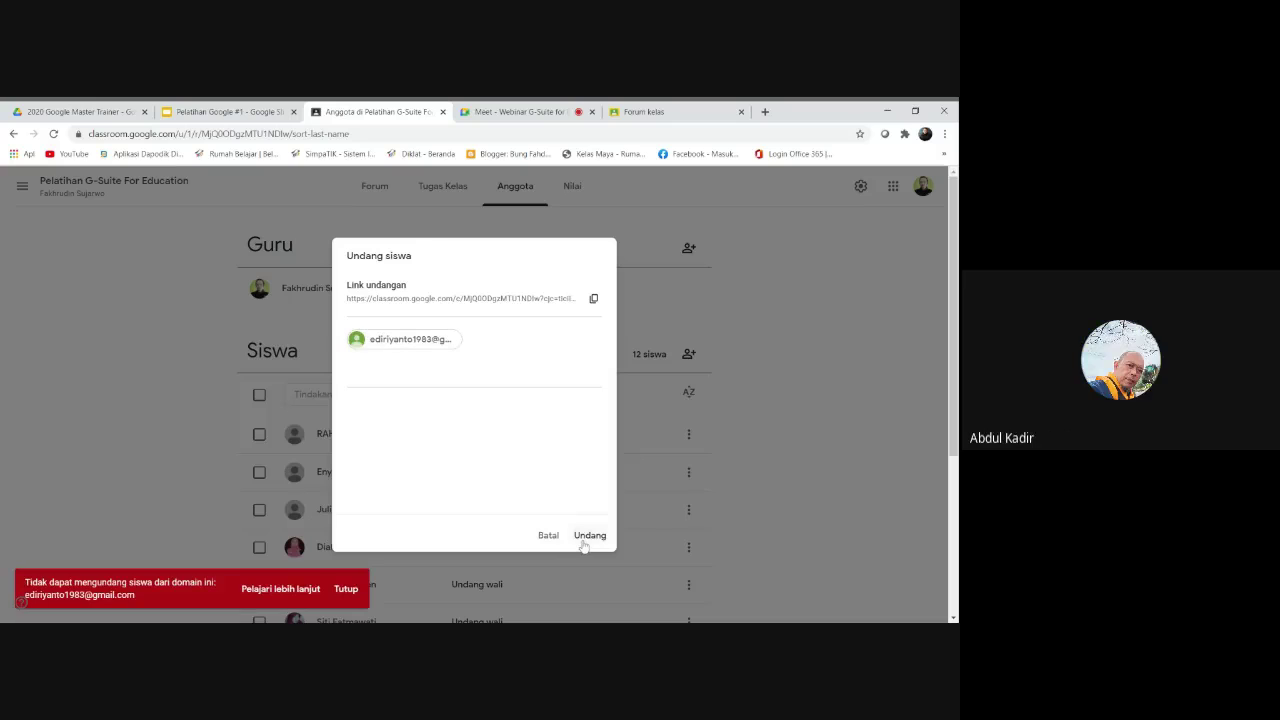
click(346, 591)
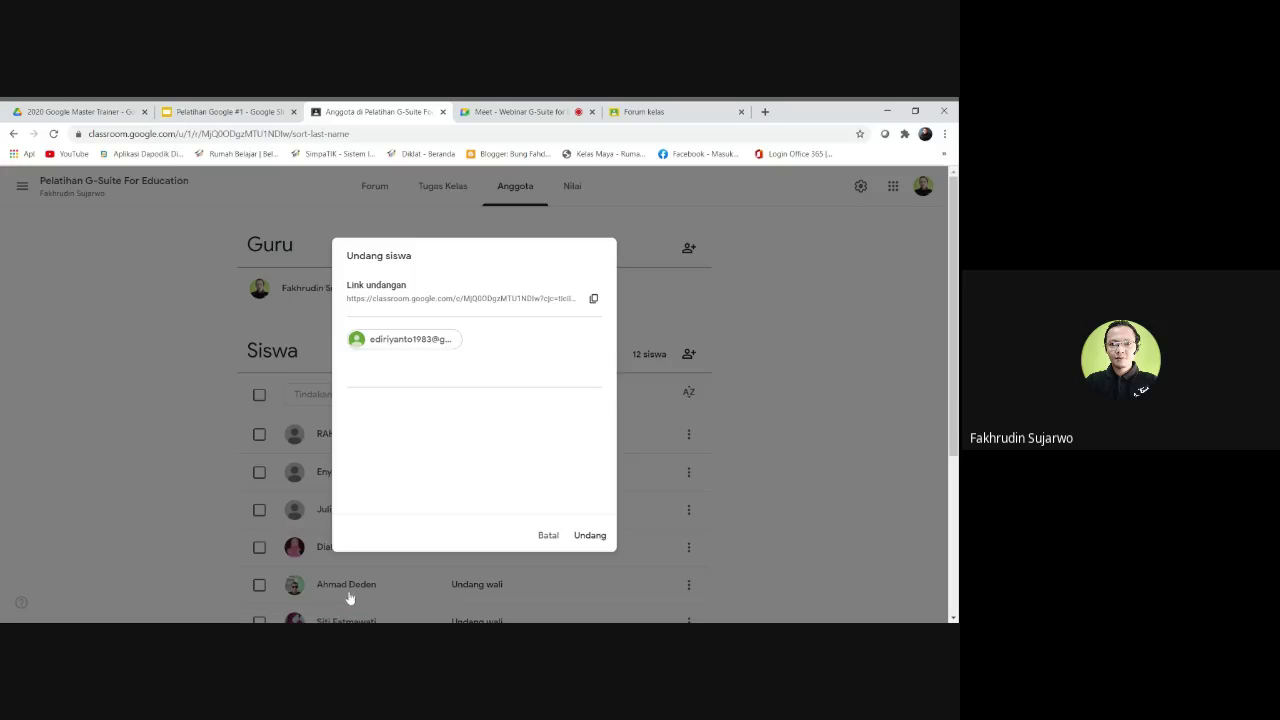
click(548, 536)
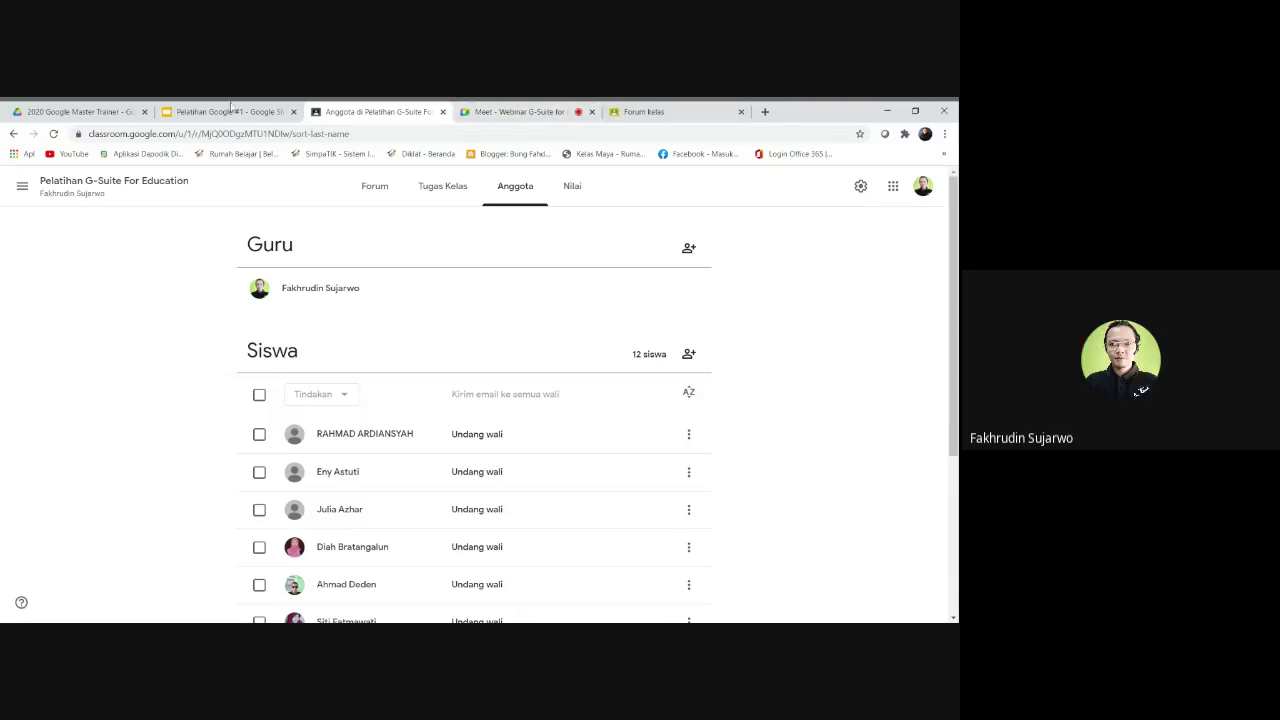
Copy the class invite link from Classroom settings and send it in the Meet chat
click(520, 111)
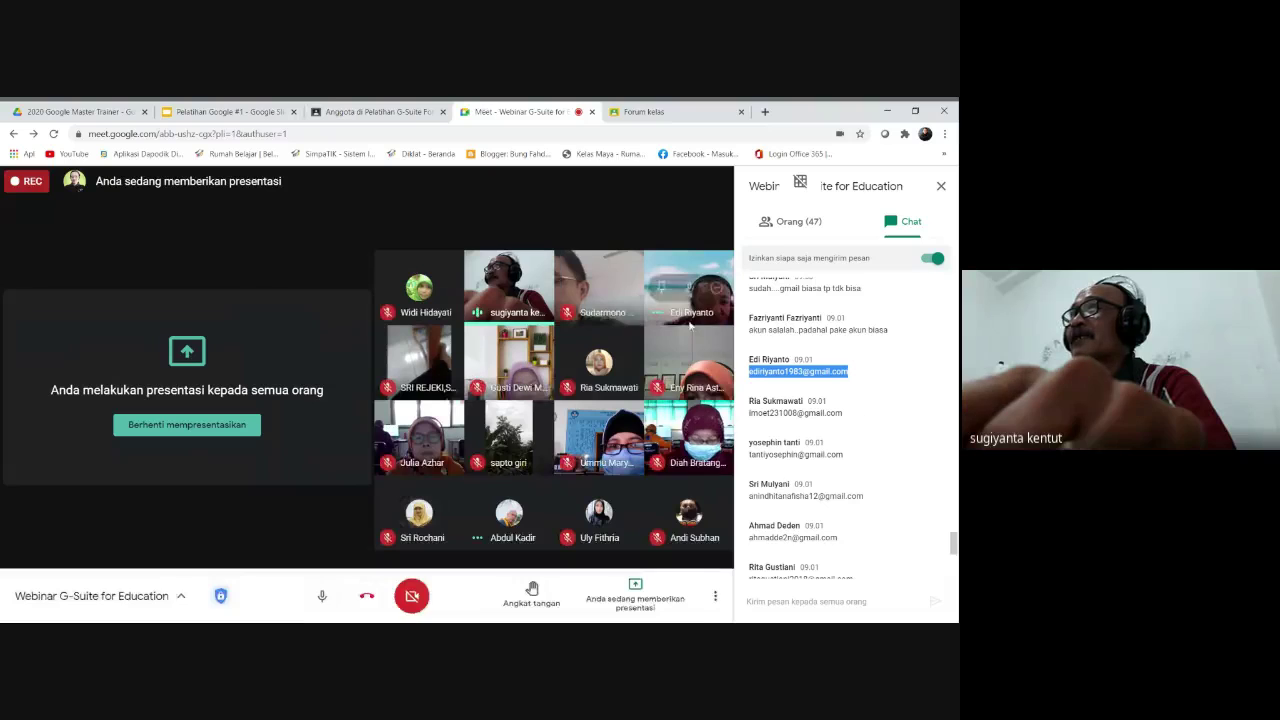
scroll(880, 432, down, 5)
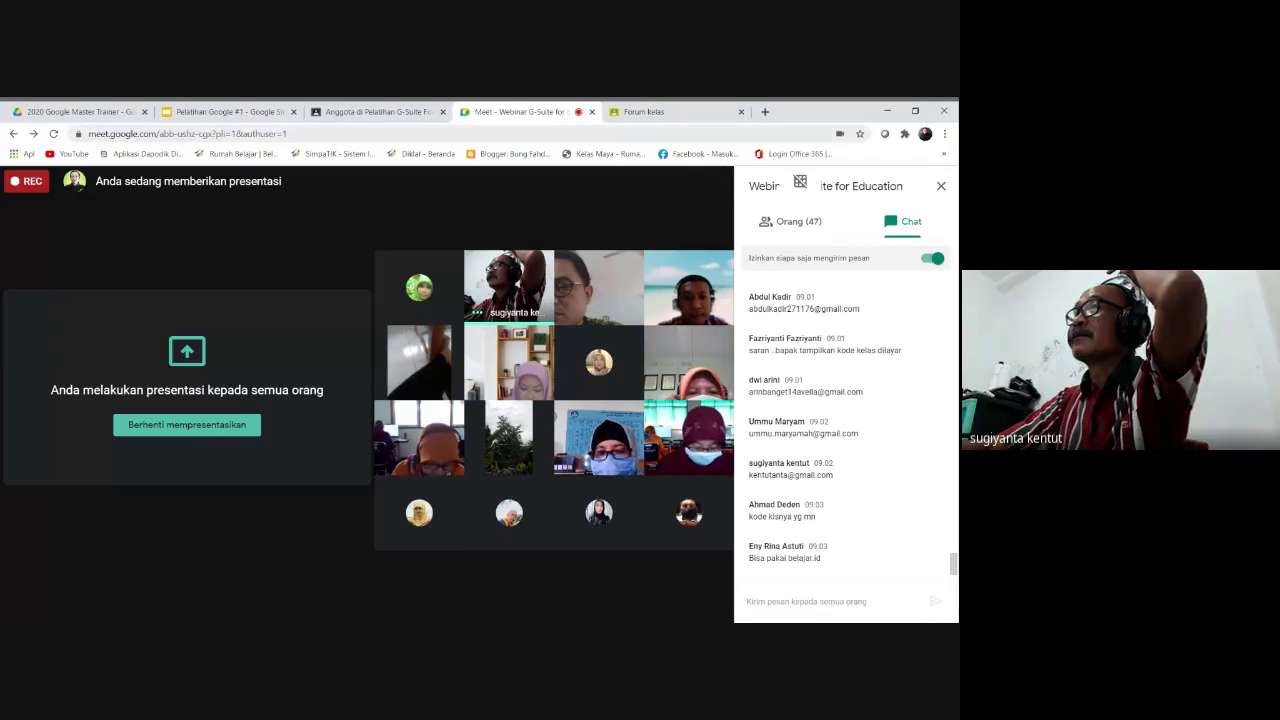
click(422, 107)
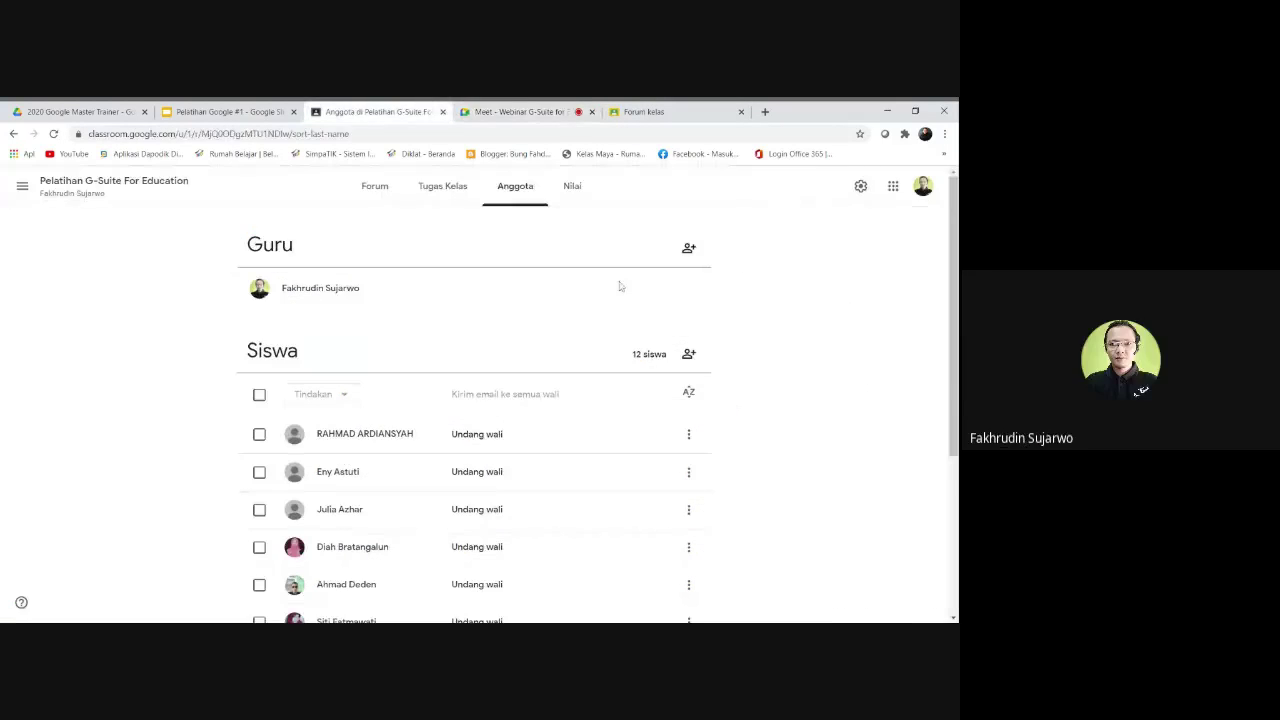
click(860, 186)
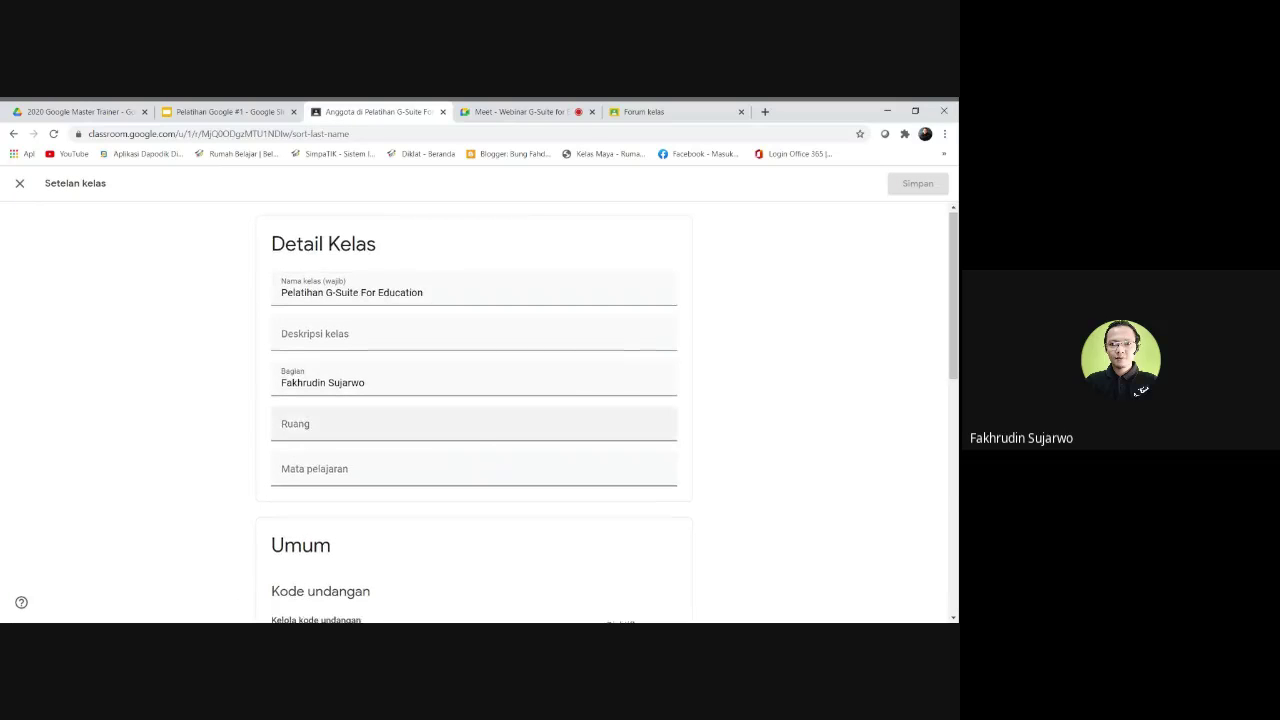
scroll(566, 391, down, 3)
click(667, 346)
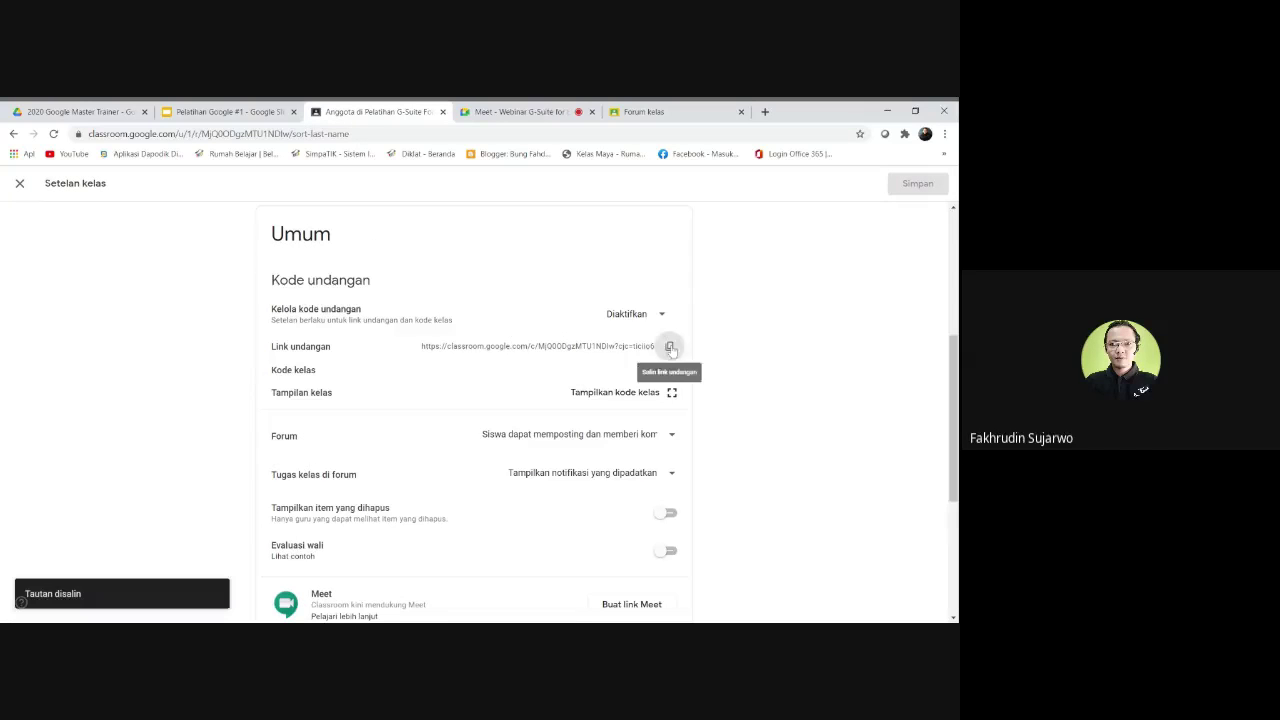
click(513, 112)
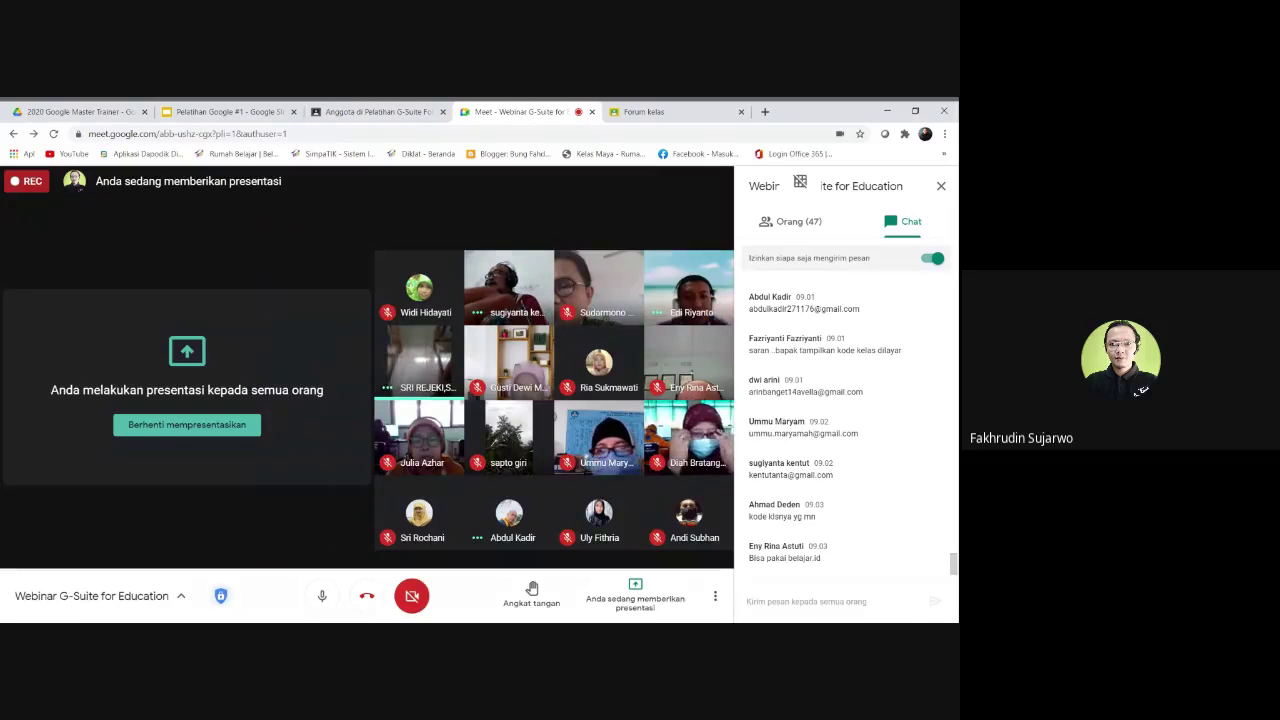
click(830, 601)
key(ctrl+v)
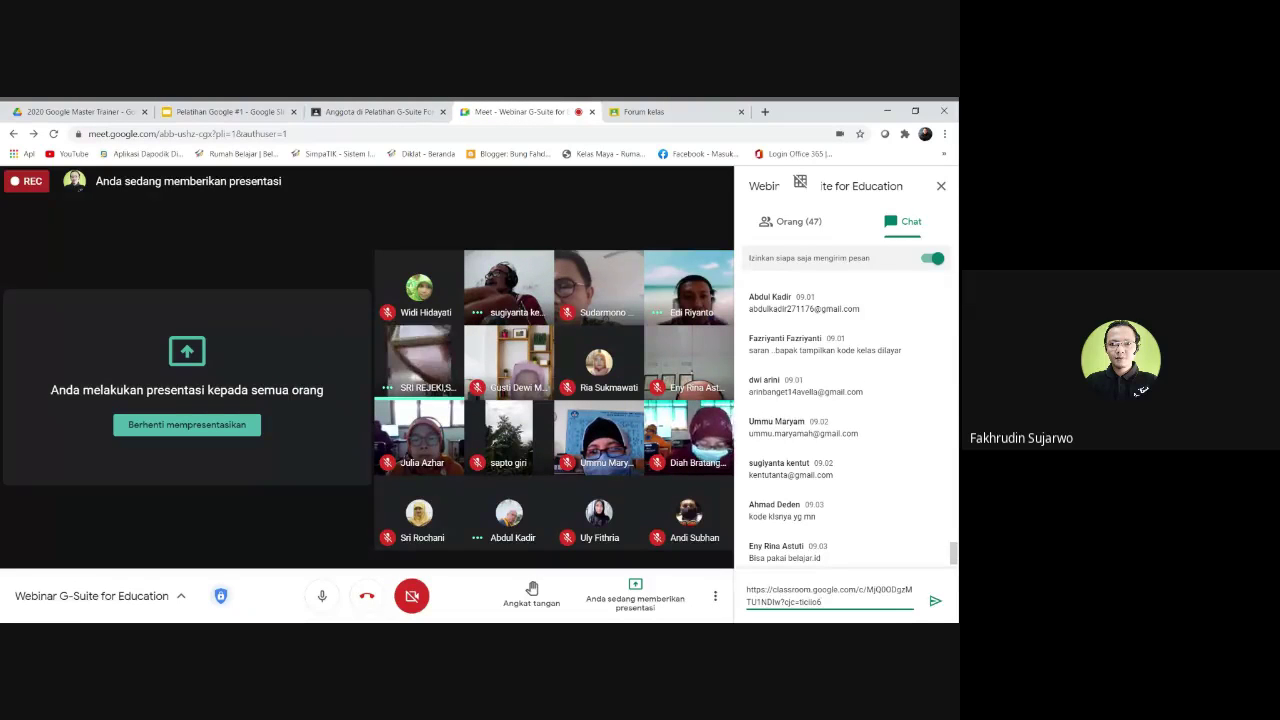
key(Return)
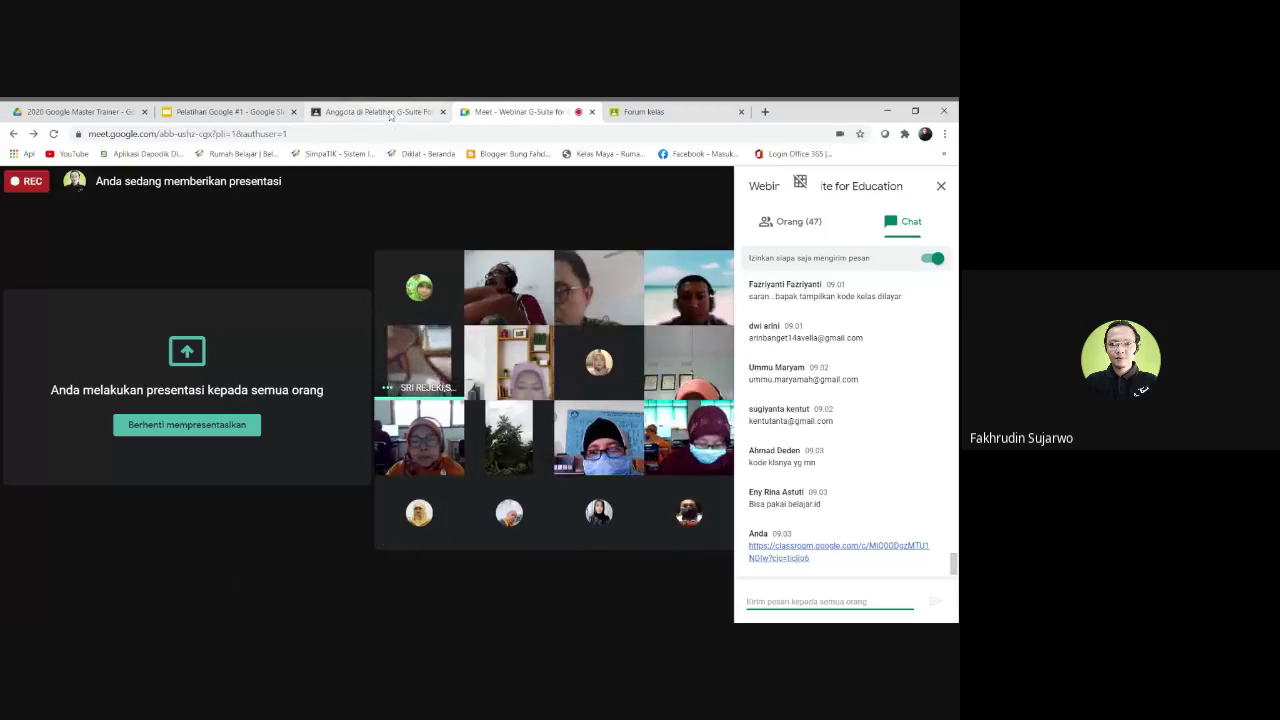
Send a 'Kode Kelas' chat message containing the class code
click(390, 113)
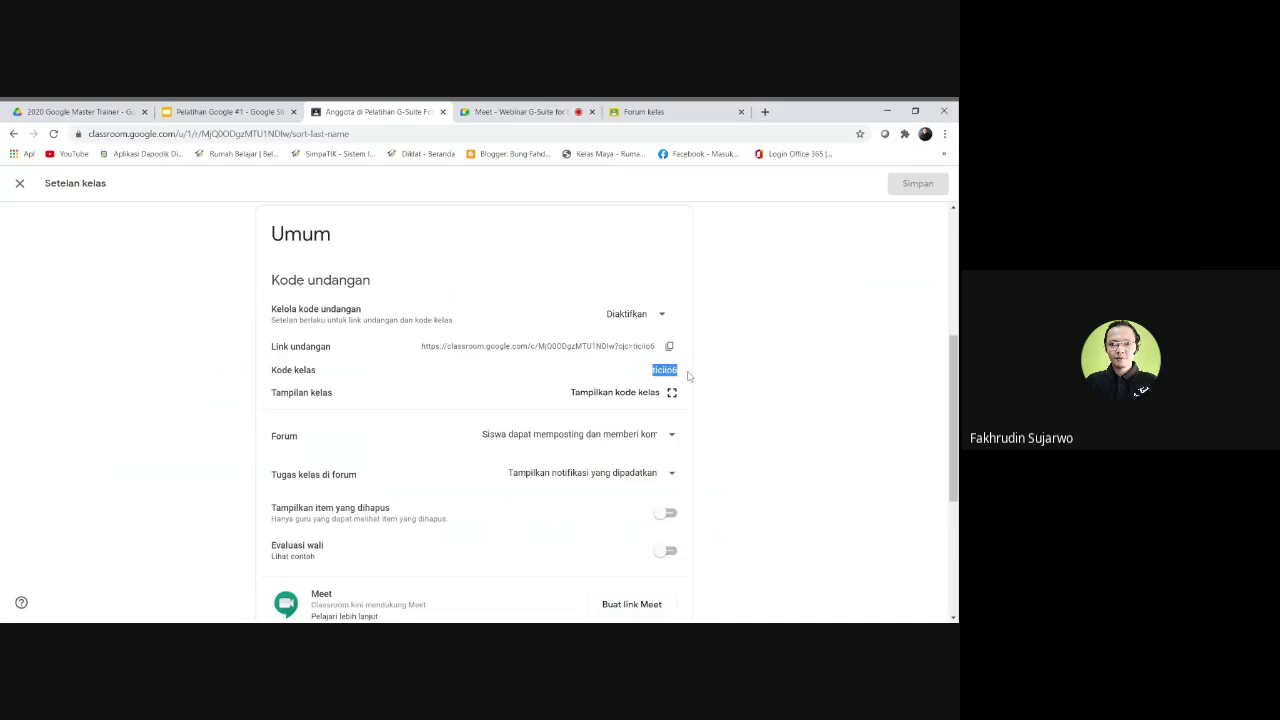
click(505, 111)
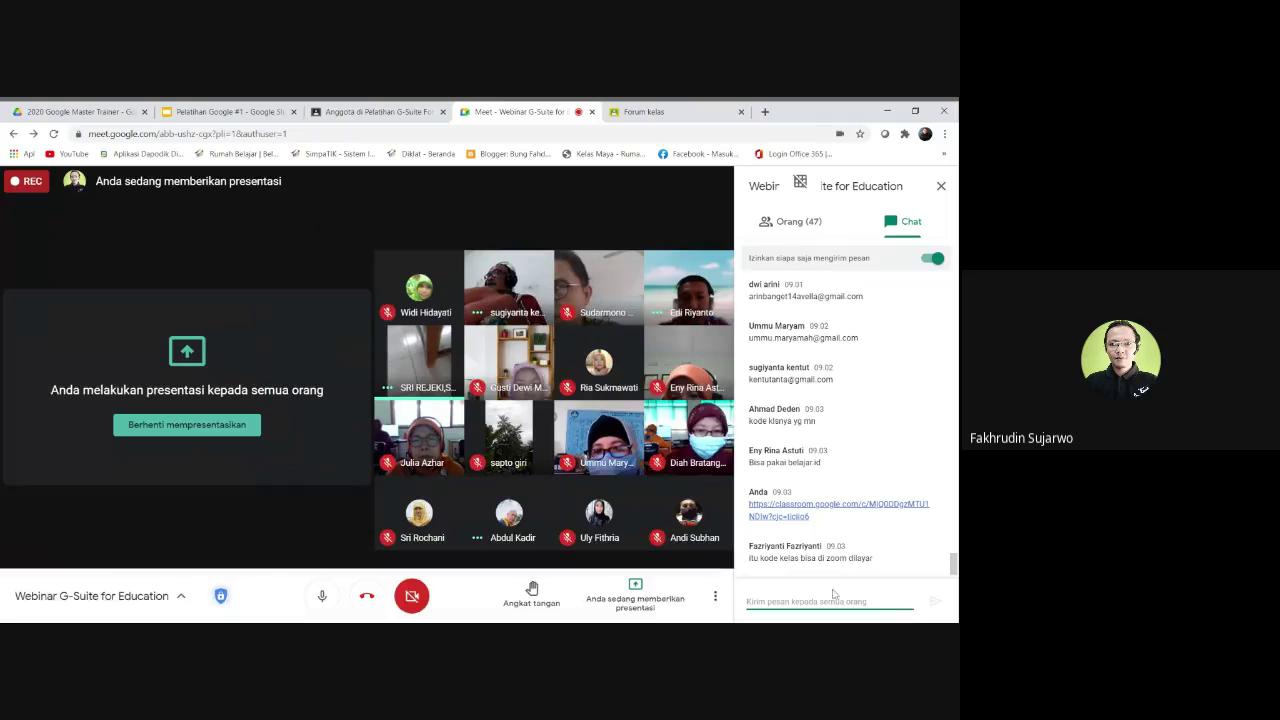
text(Kode)
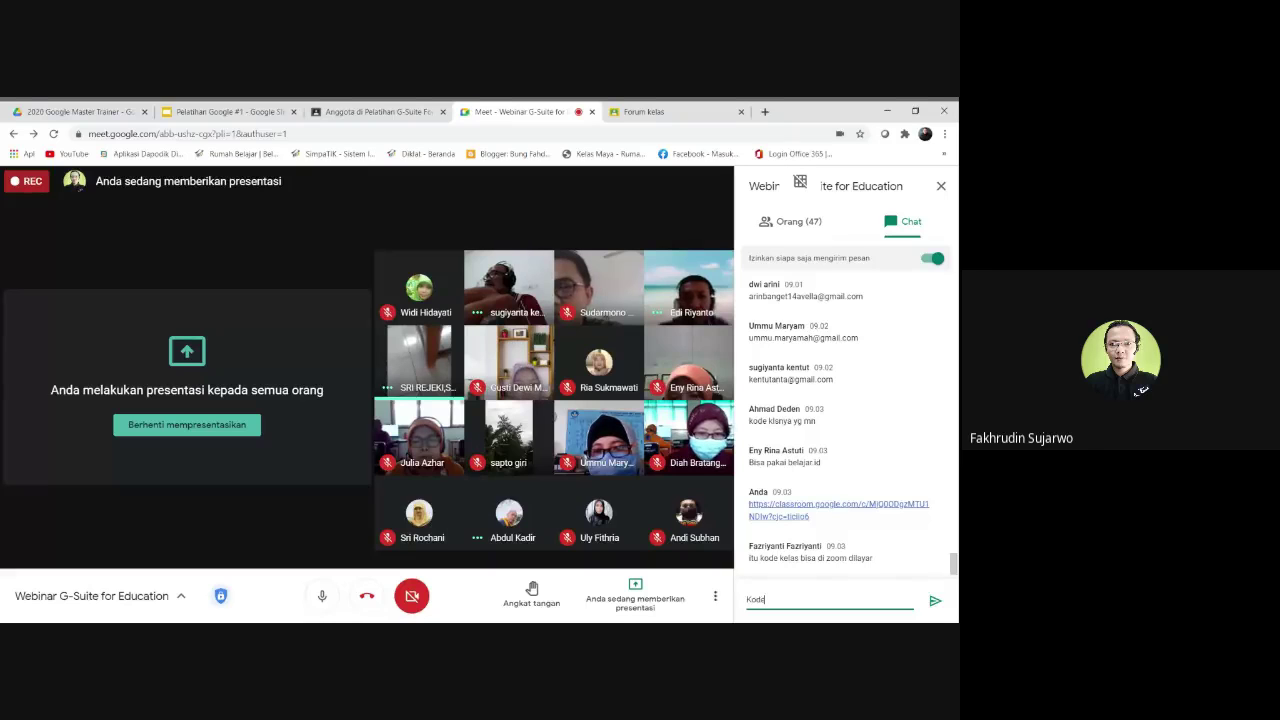
text( Kelas)
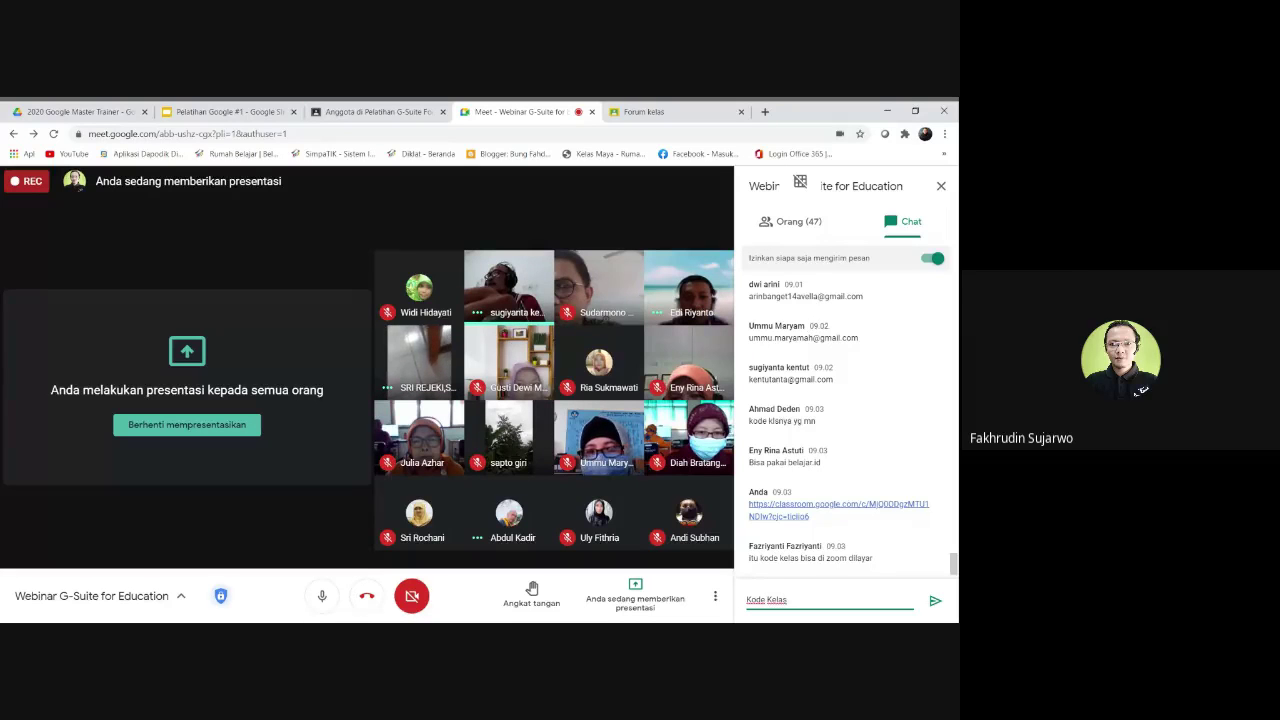
key(Return)
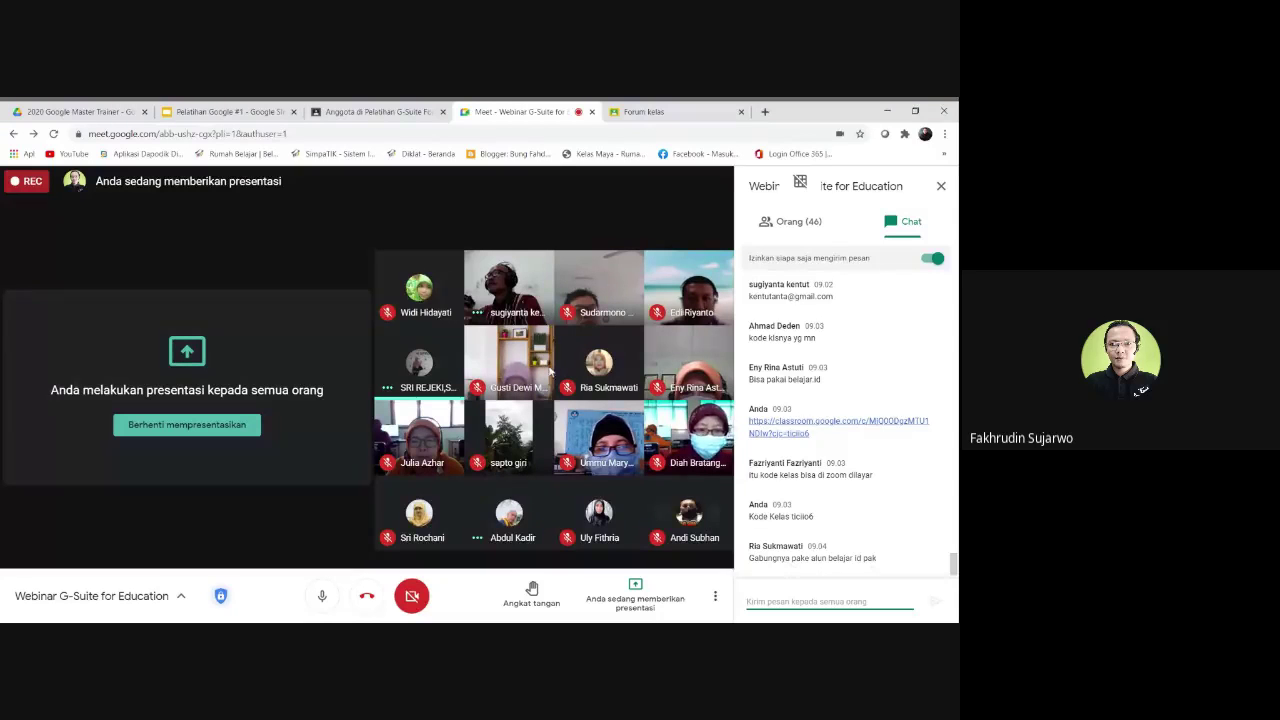
Close Setelan kelas, check the Anggota list now shows 17 students, and return to Meet
click(403, 105)
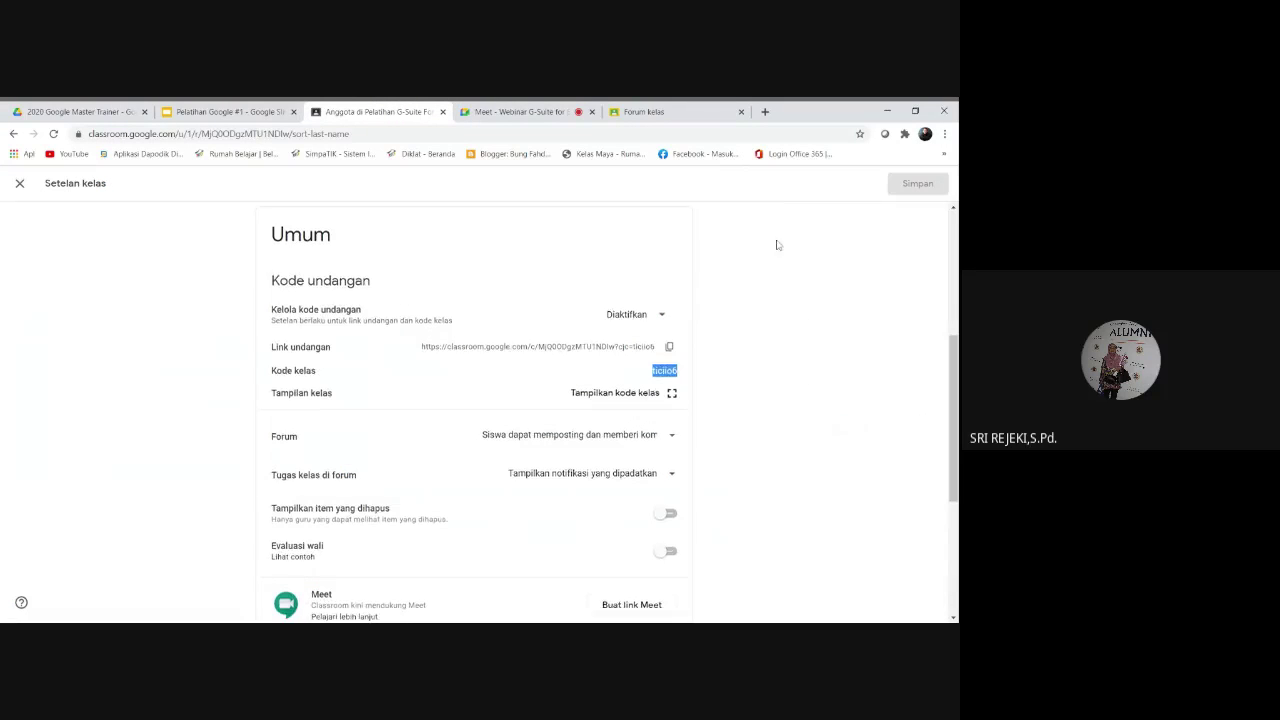
scroll(774, 243, up, 3)
click(20, 190)
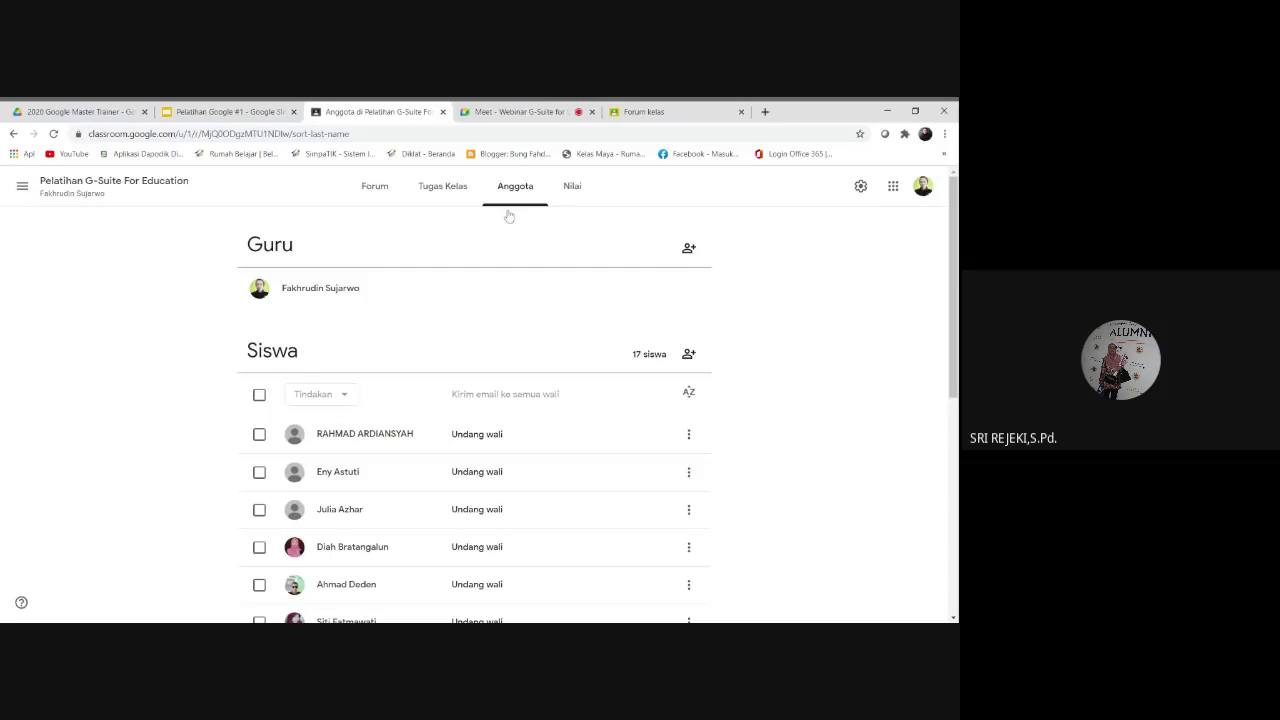
scroll(597, 406, down, 5)
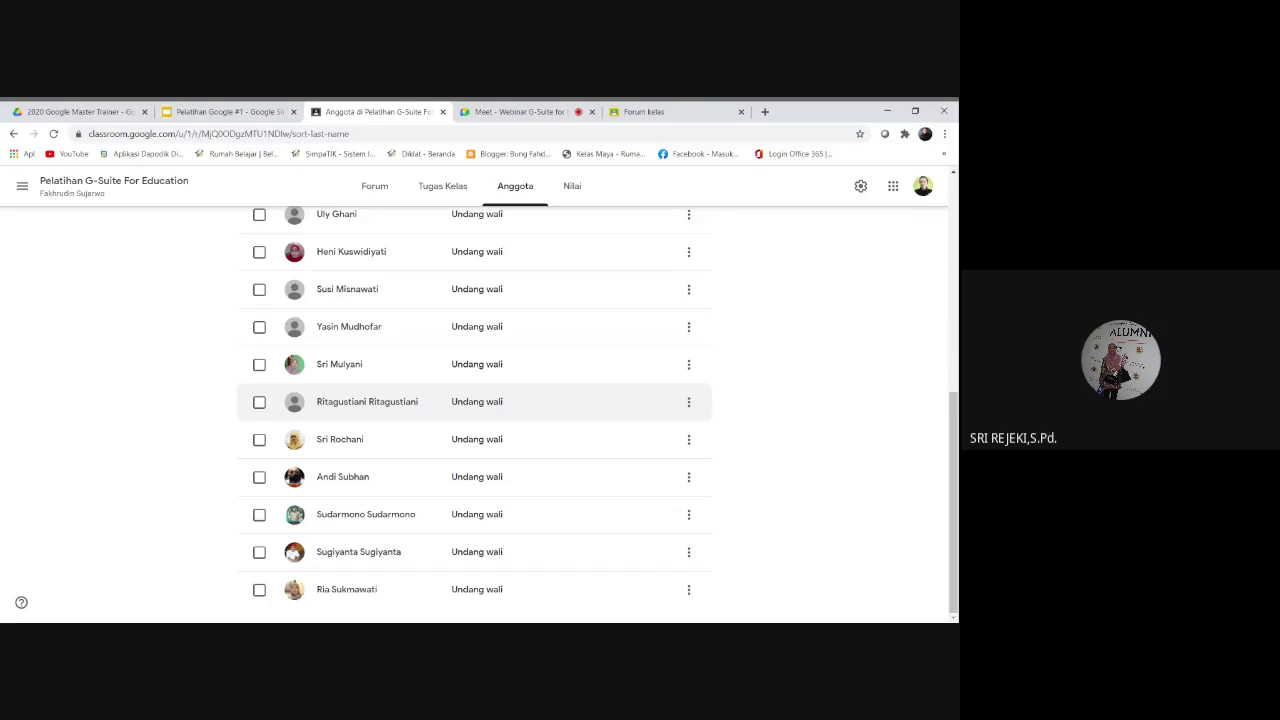
click(510, 111)
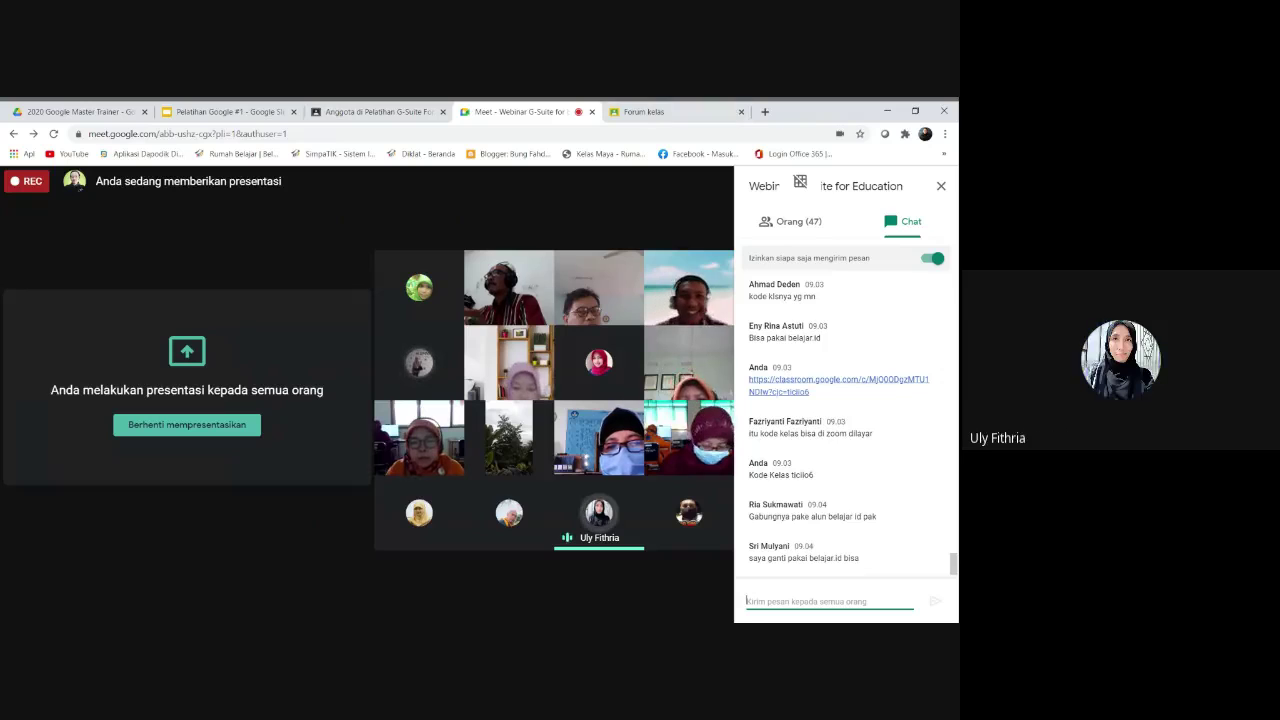
Open the participant list and mute the first participant whose microphone is picking up sound
click(941, 186)
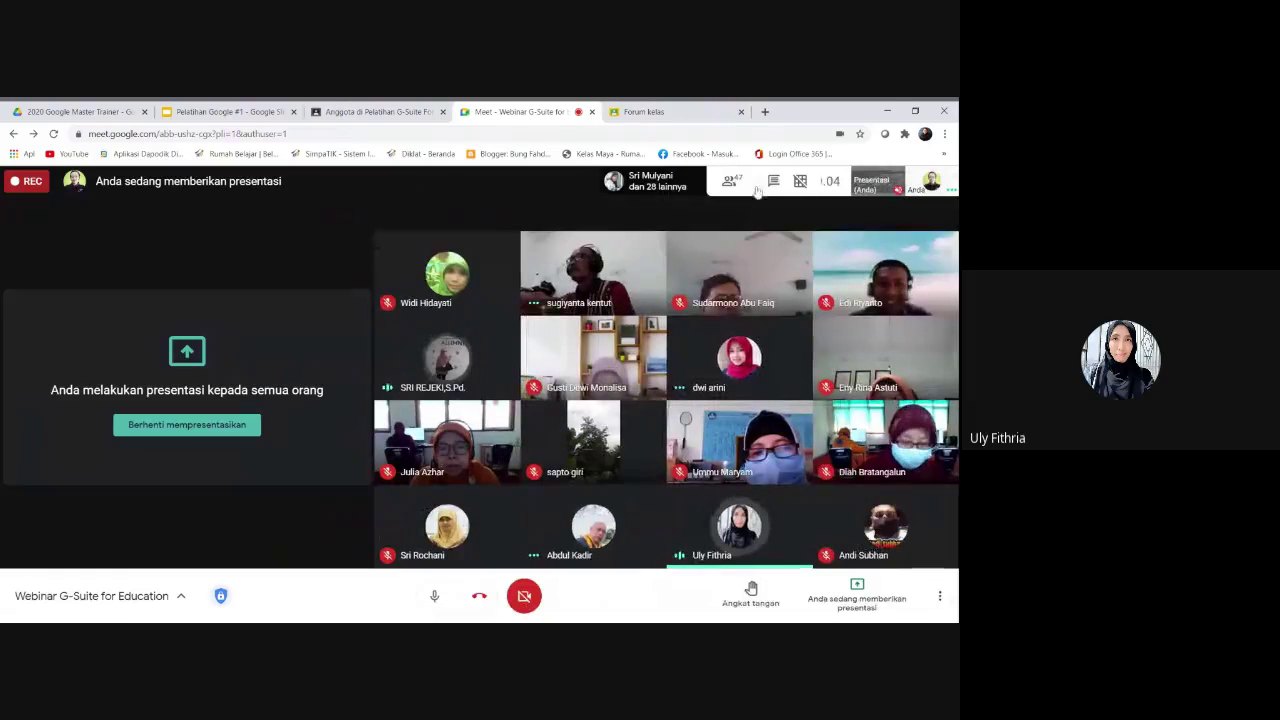
click(731, 183)
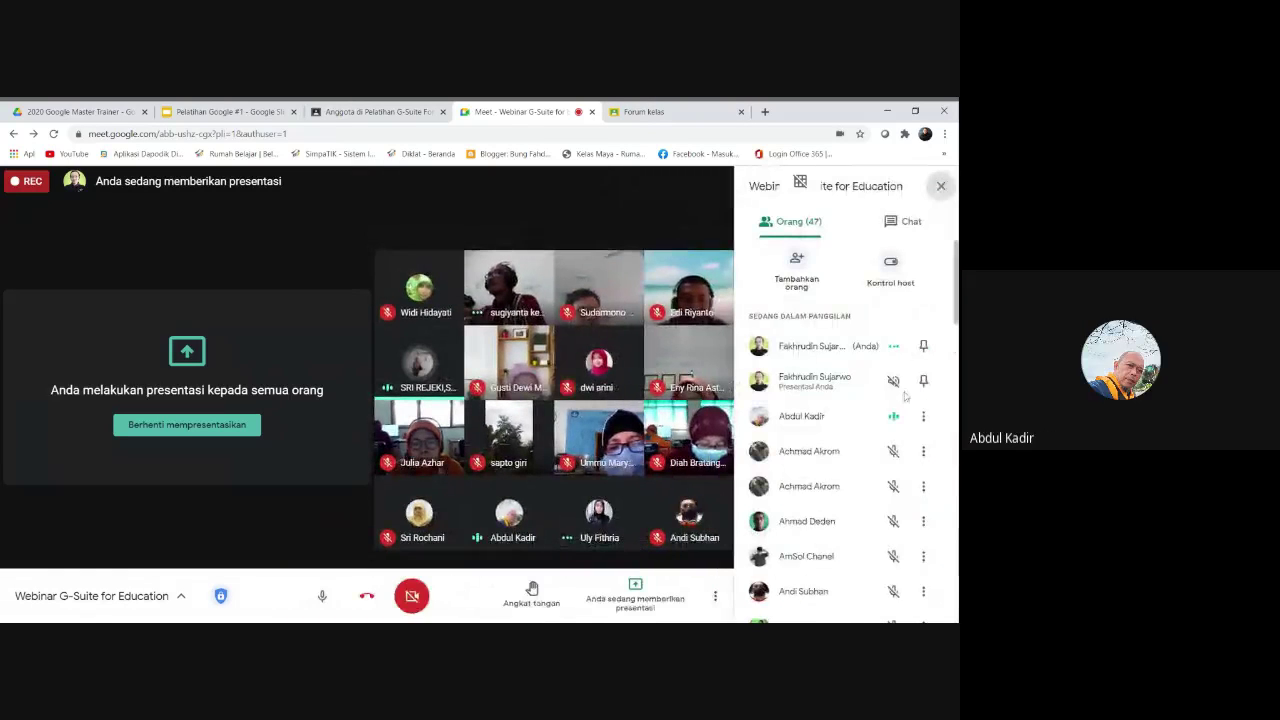
click(893, 416)
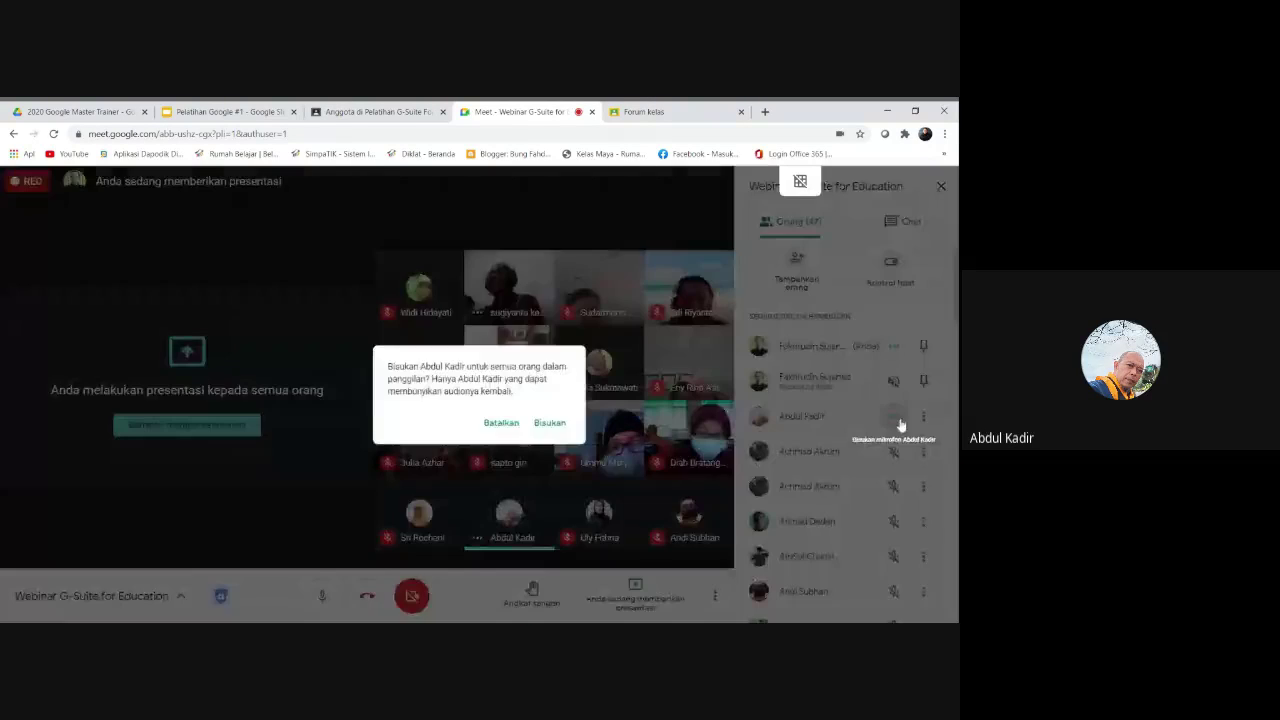
click(549, 424)
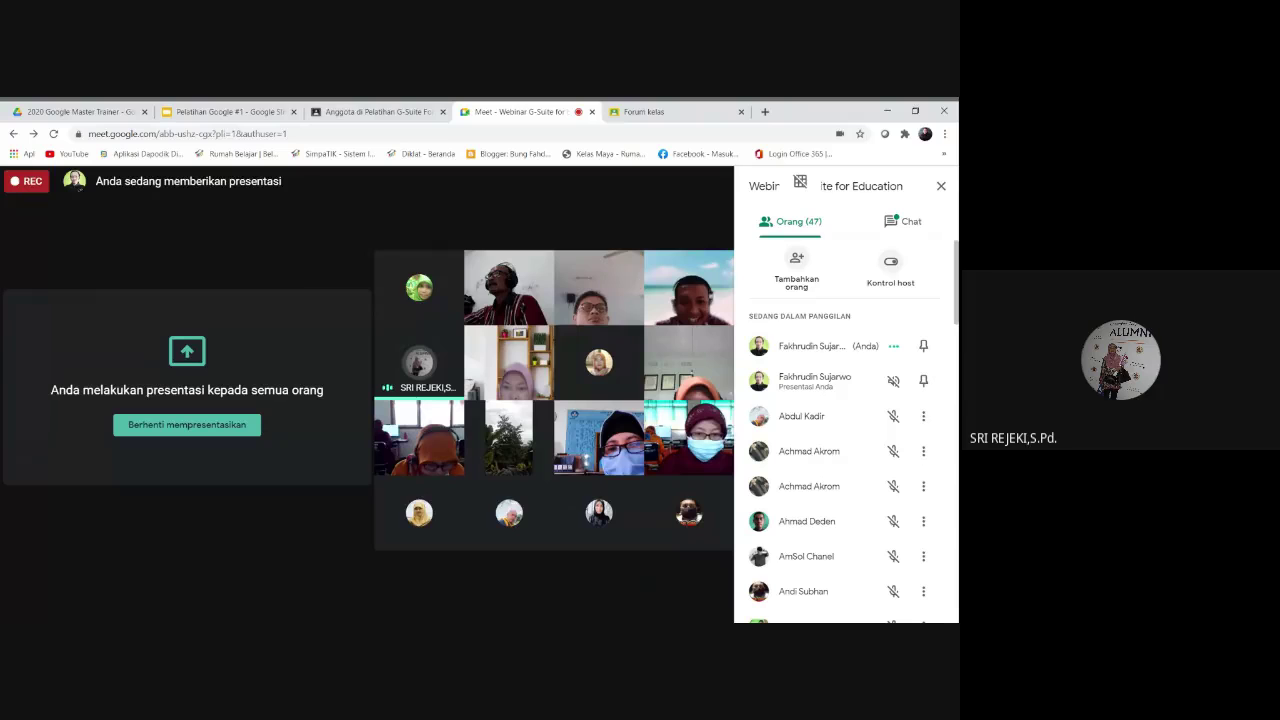
Find a second unmuted participant further down the list and mute them for everyone
mouse_move(705, 300)
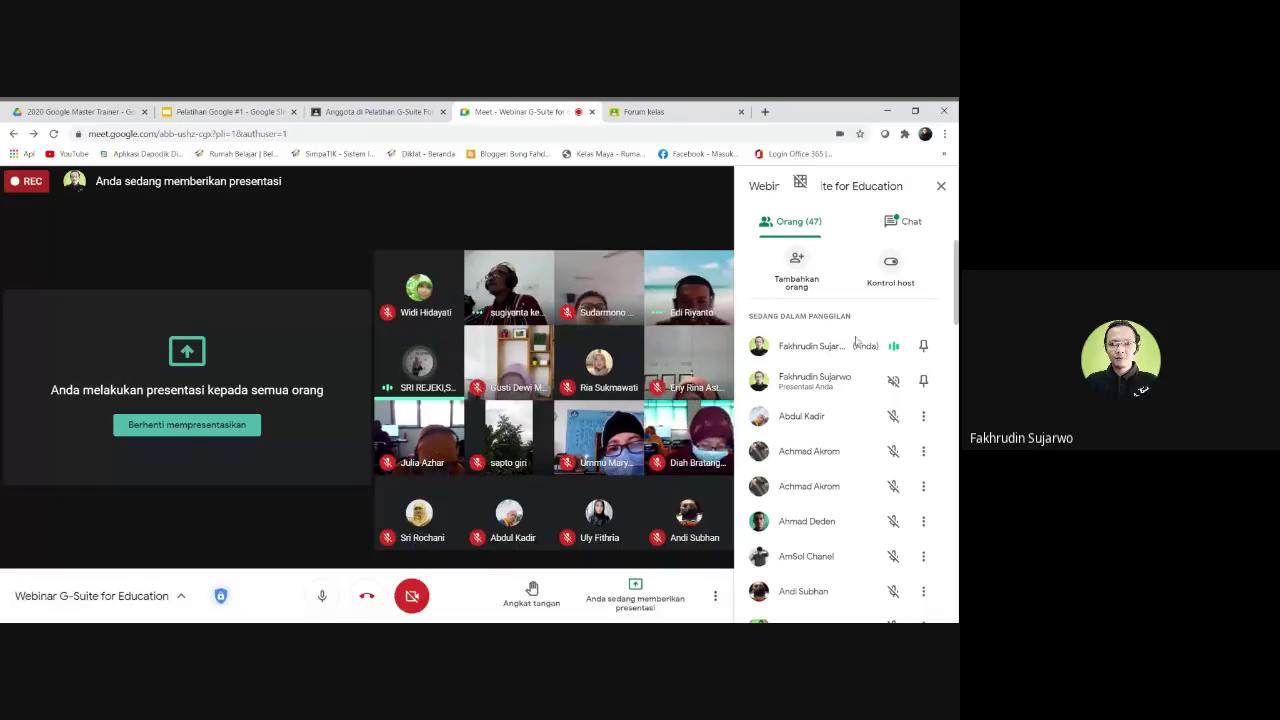
scroll(900, 400, down, 3)
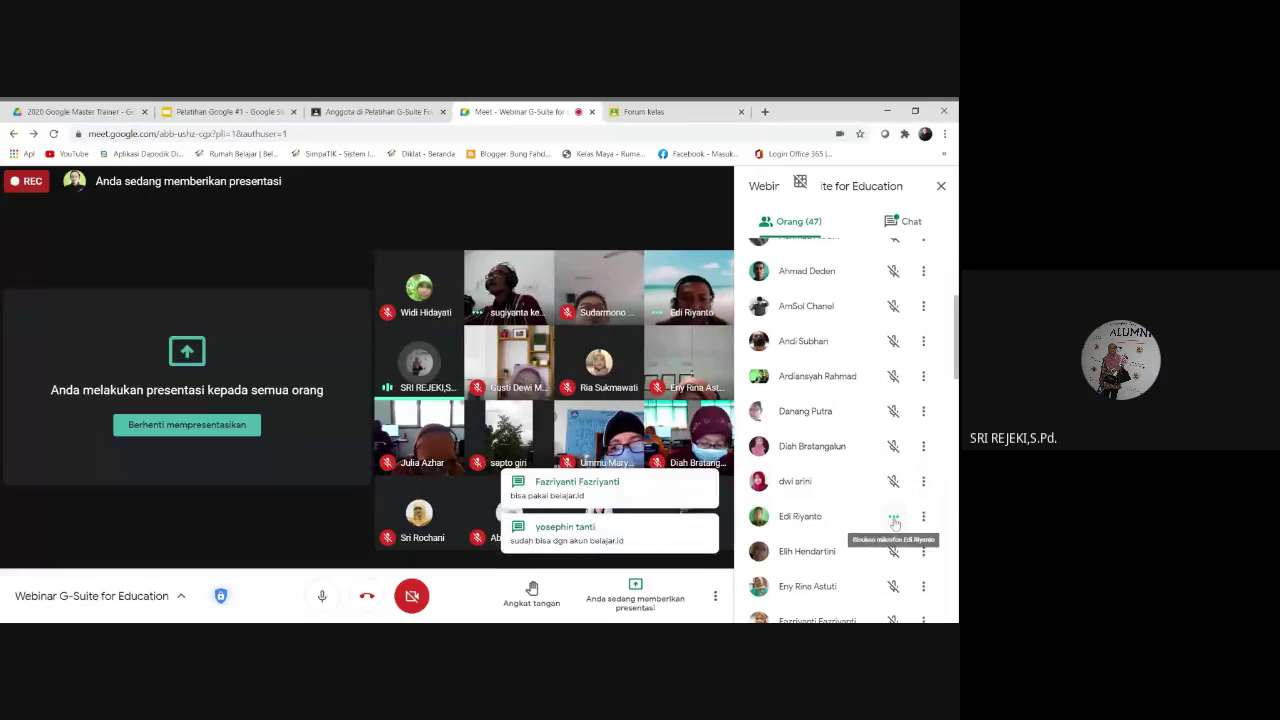
scroll(895, 523, down, 10)
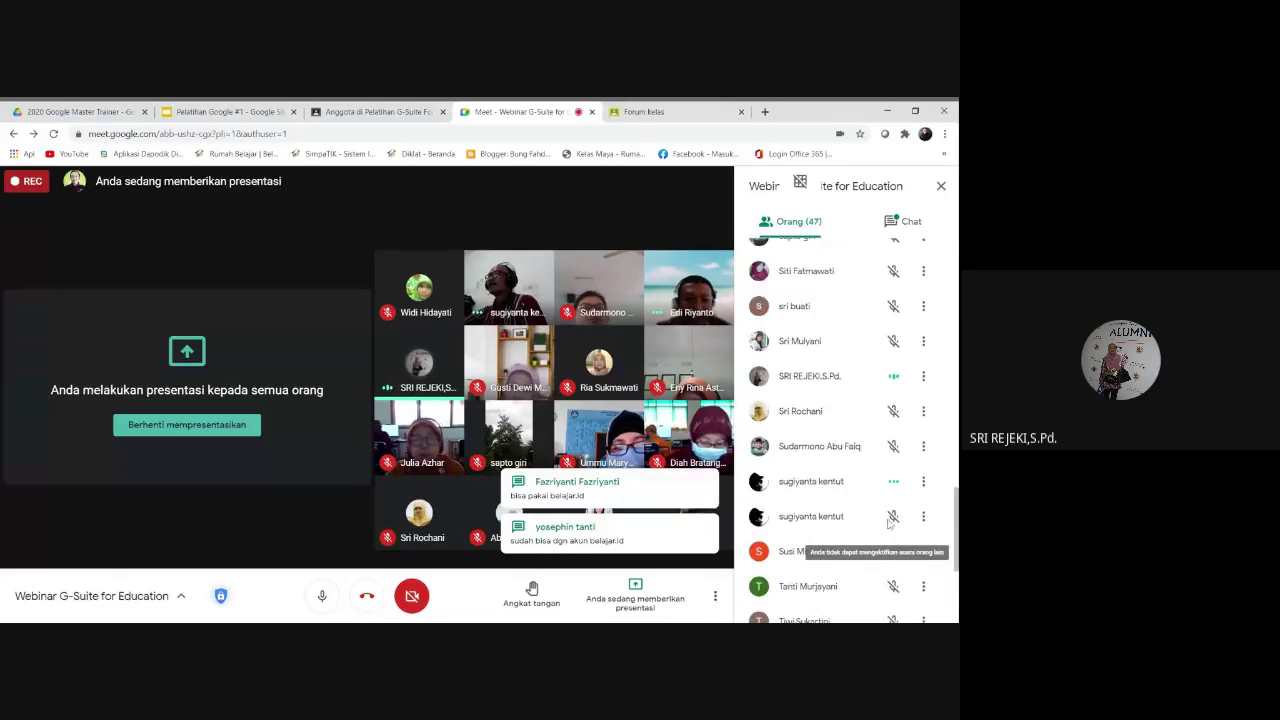
scroll(888, 521, down, 5)
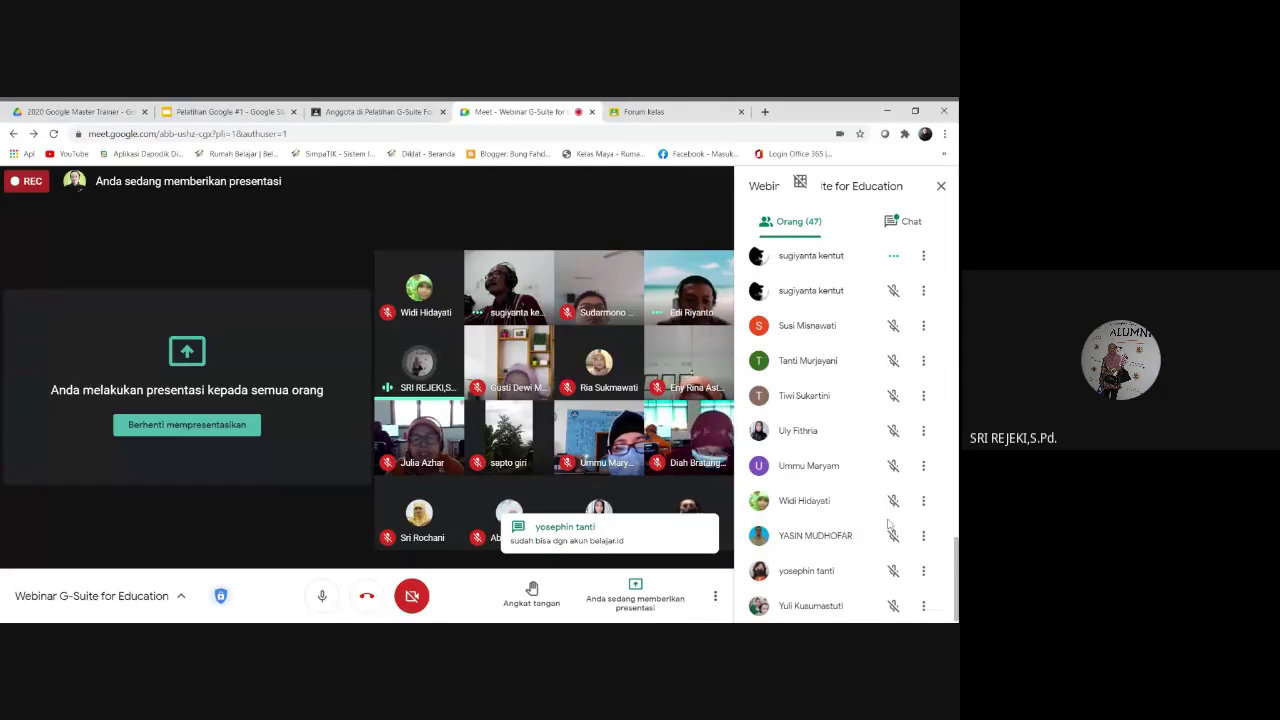
scroll(888, 521, up, 5)
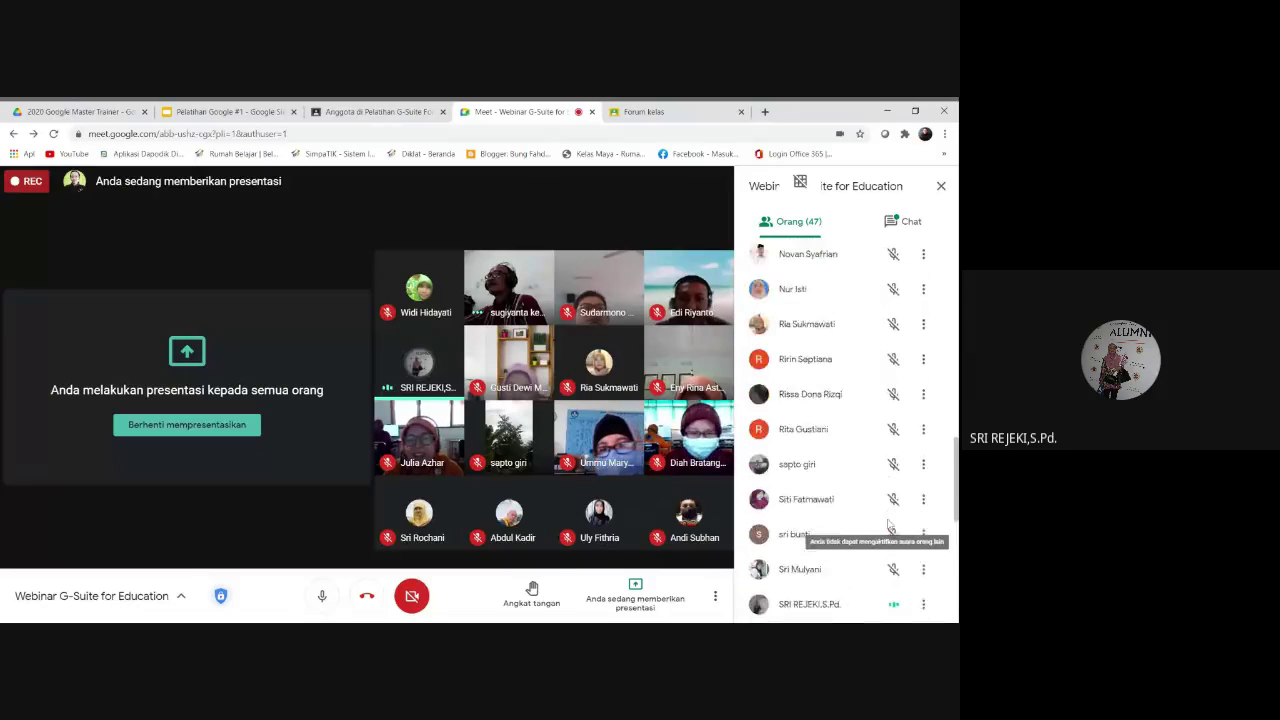
scroll(888, 525, up, 8)
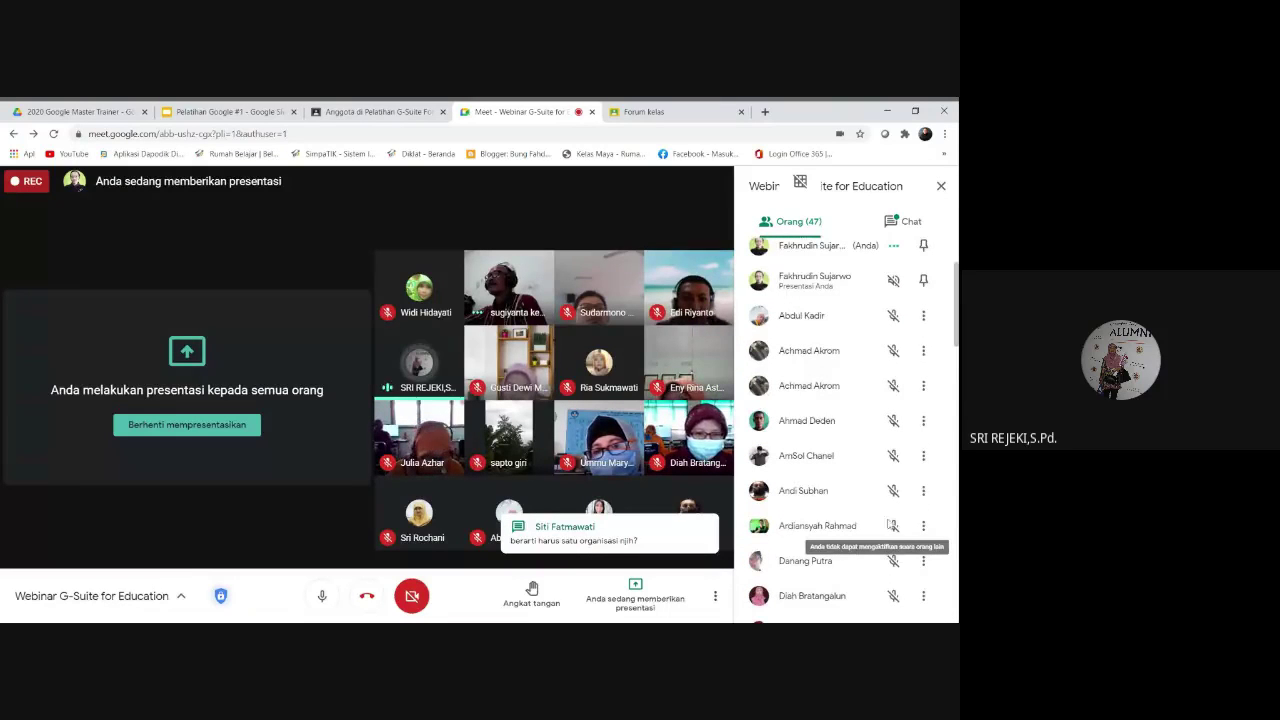
scroll(891, 525, up, 2)
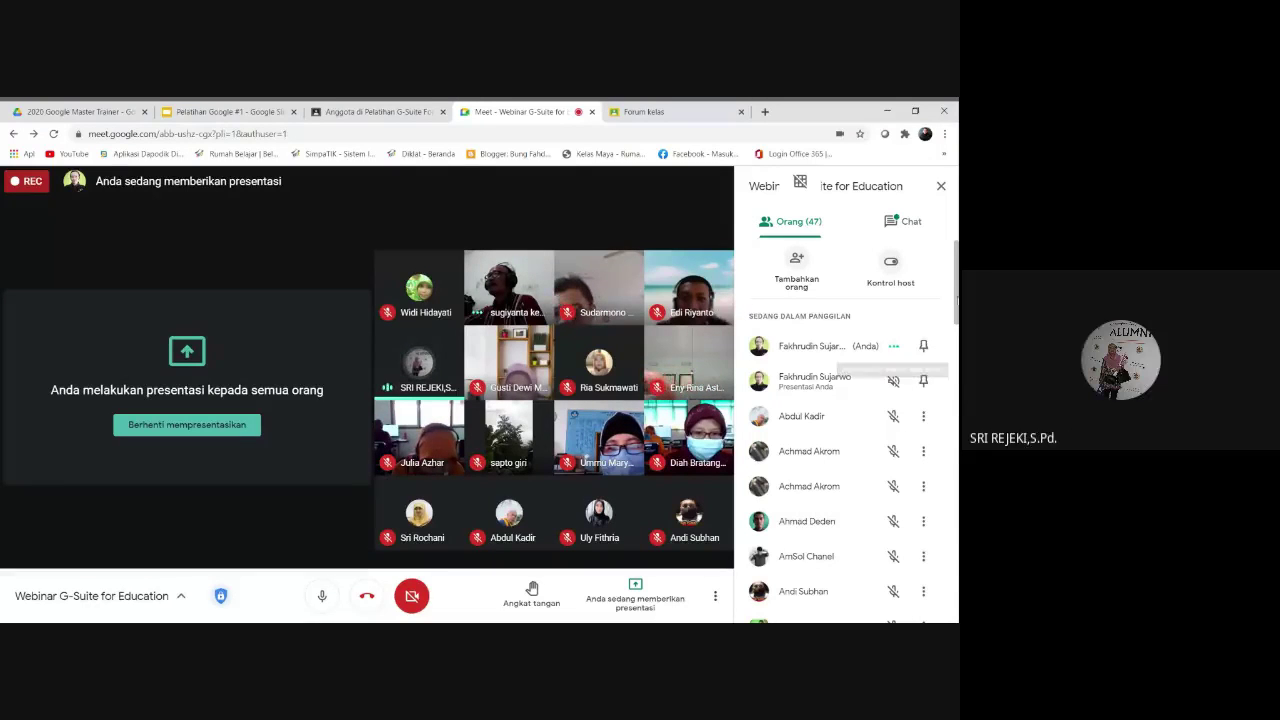
scroll(845, 420, down, 5)
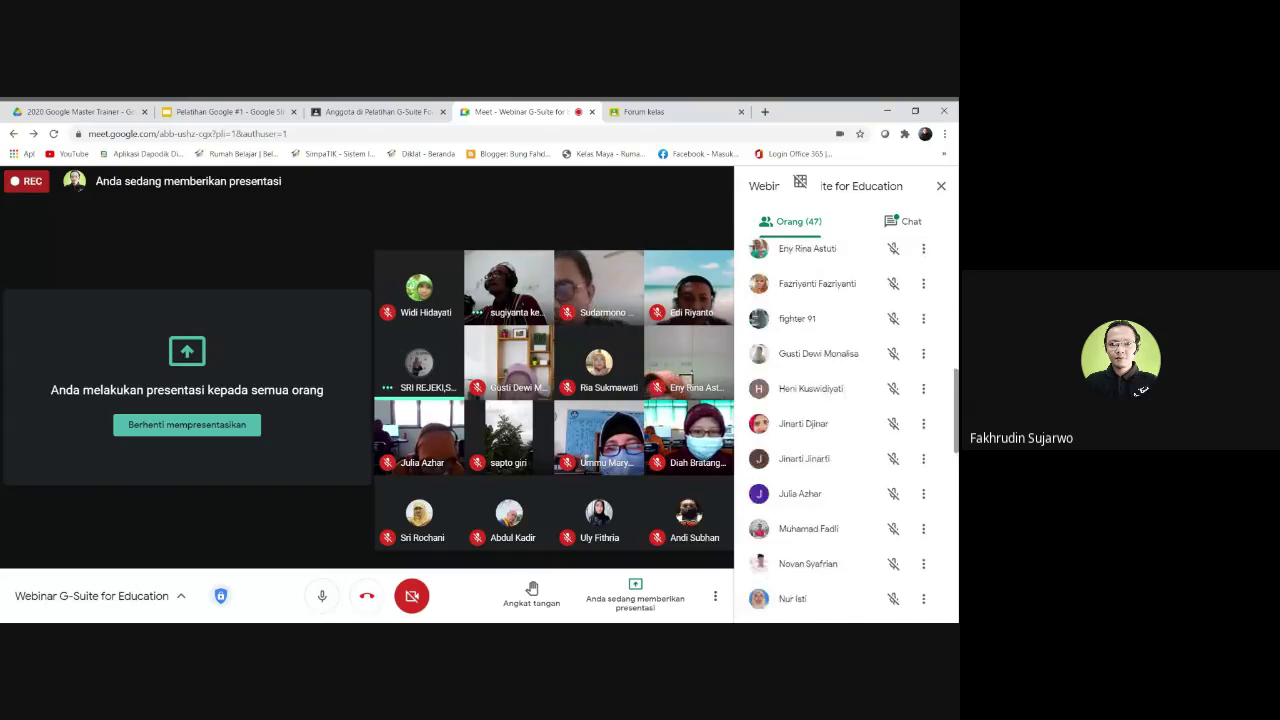
scroll(941, 518, down, 6)
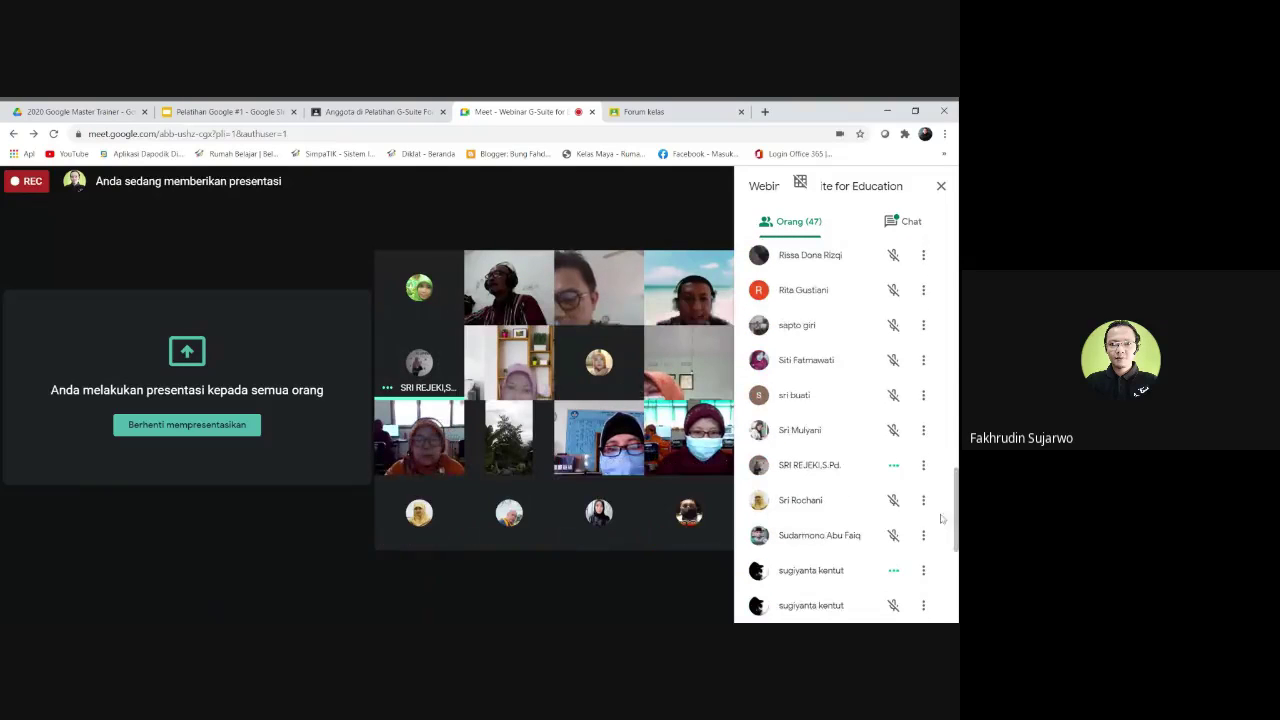
click(893, 465)
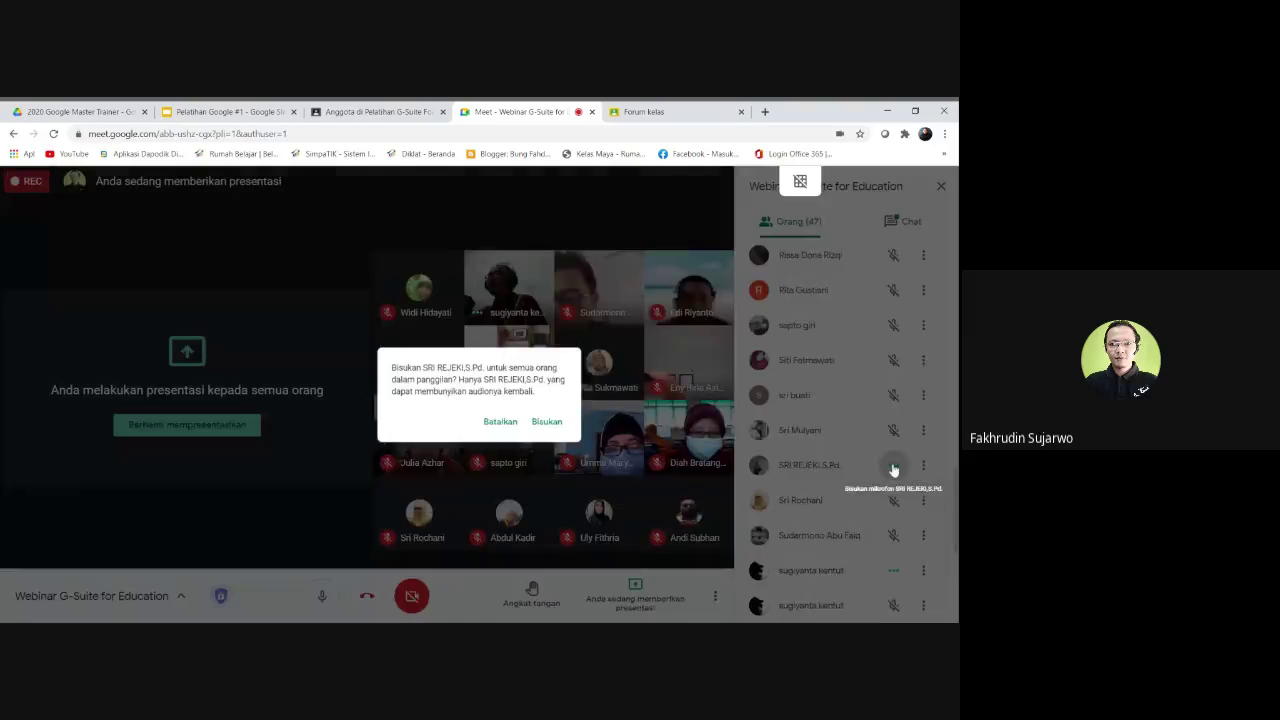
click(561, 428)
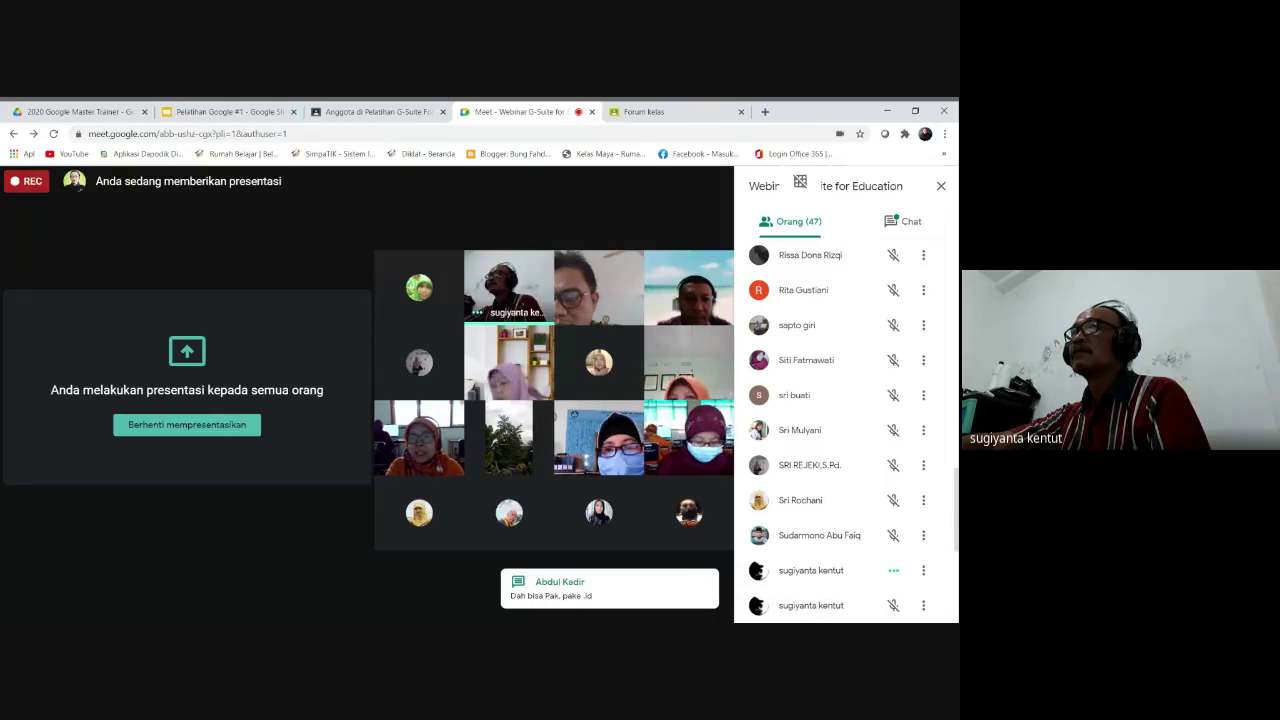
mouse_move(618, 551)
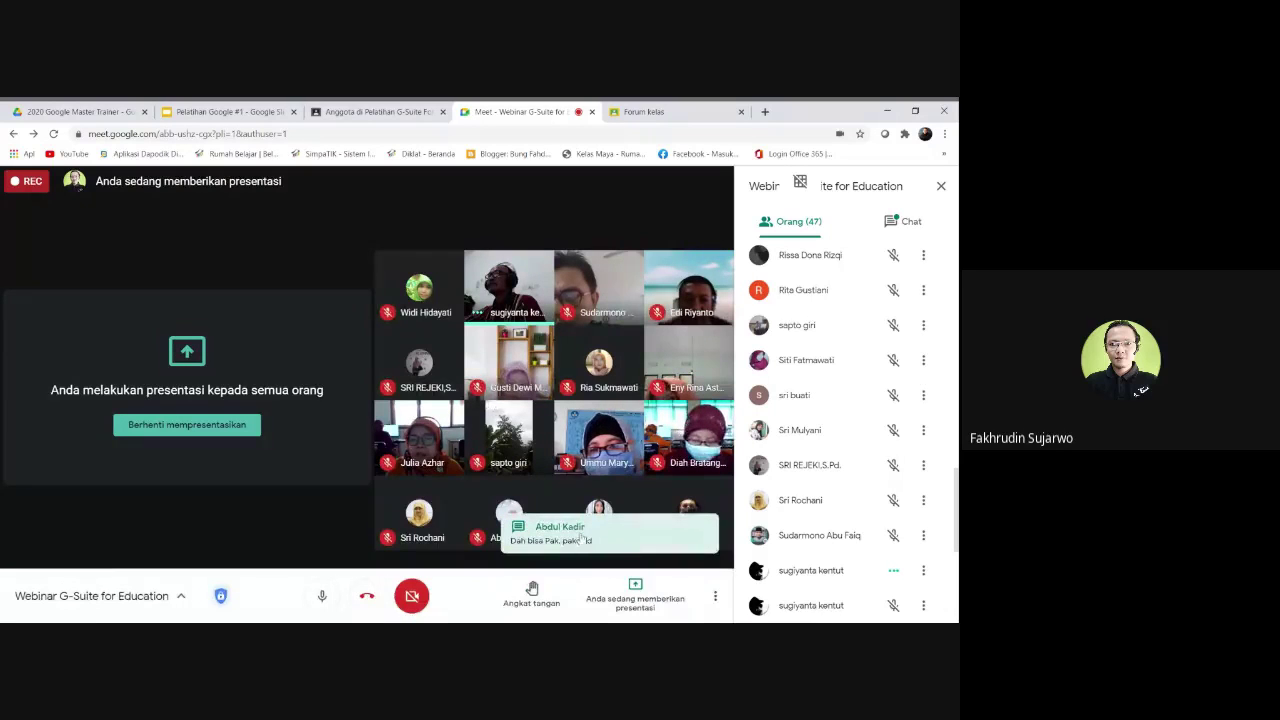
In Classroom, scroll the Anggota list to the top and open the Tugas Kelas page
click(396, 108)
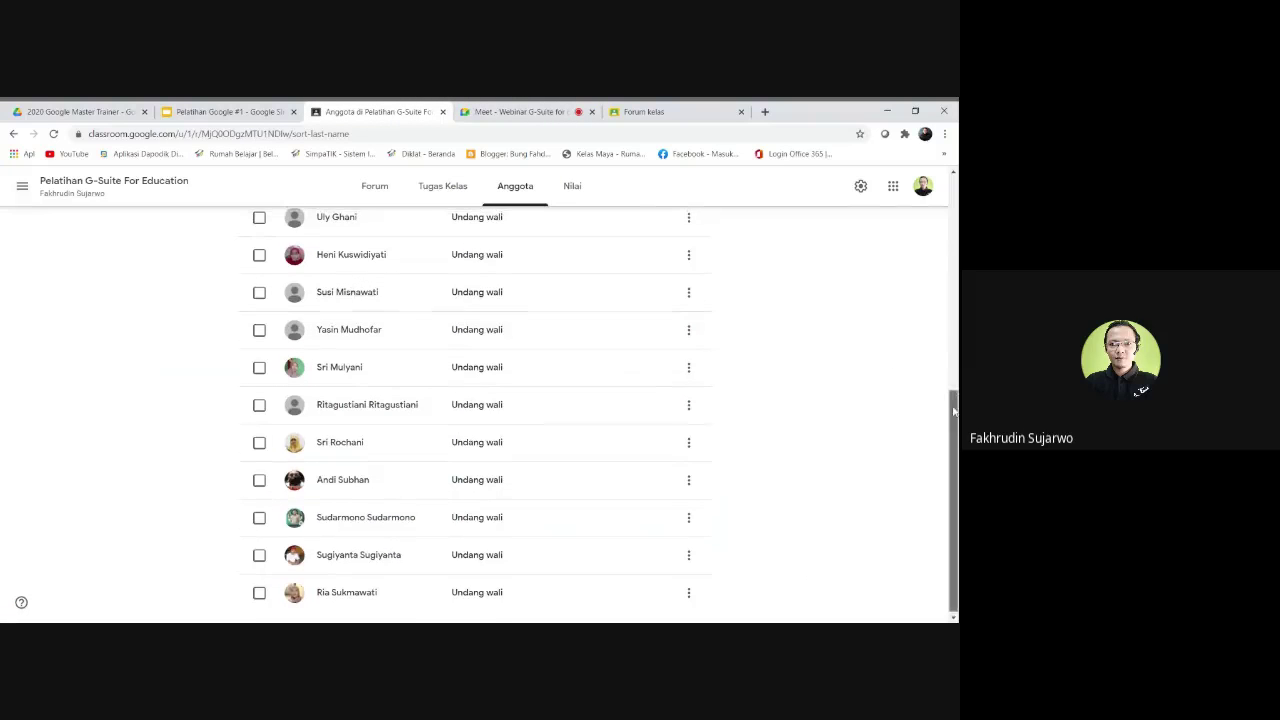
drag(955, 413, 953, 182)
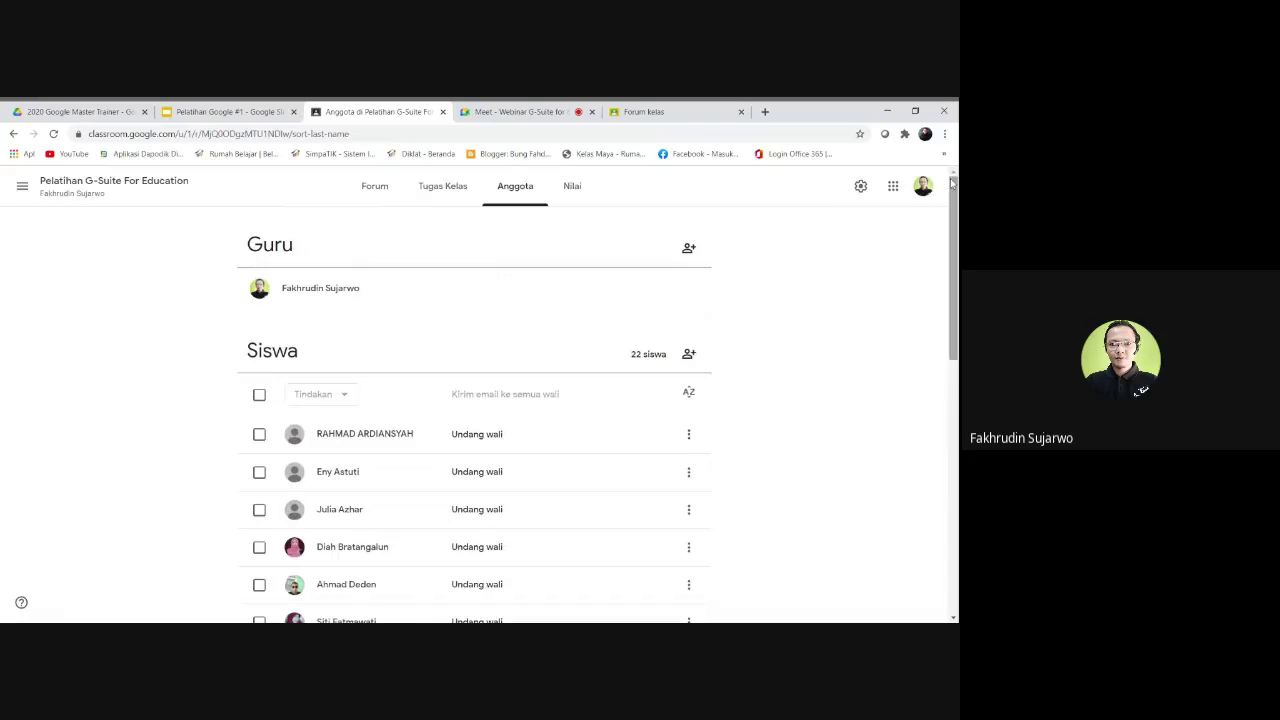
click(436, 190)
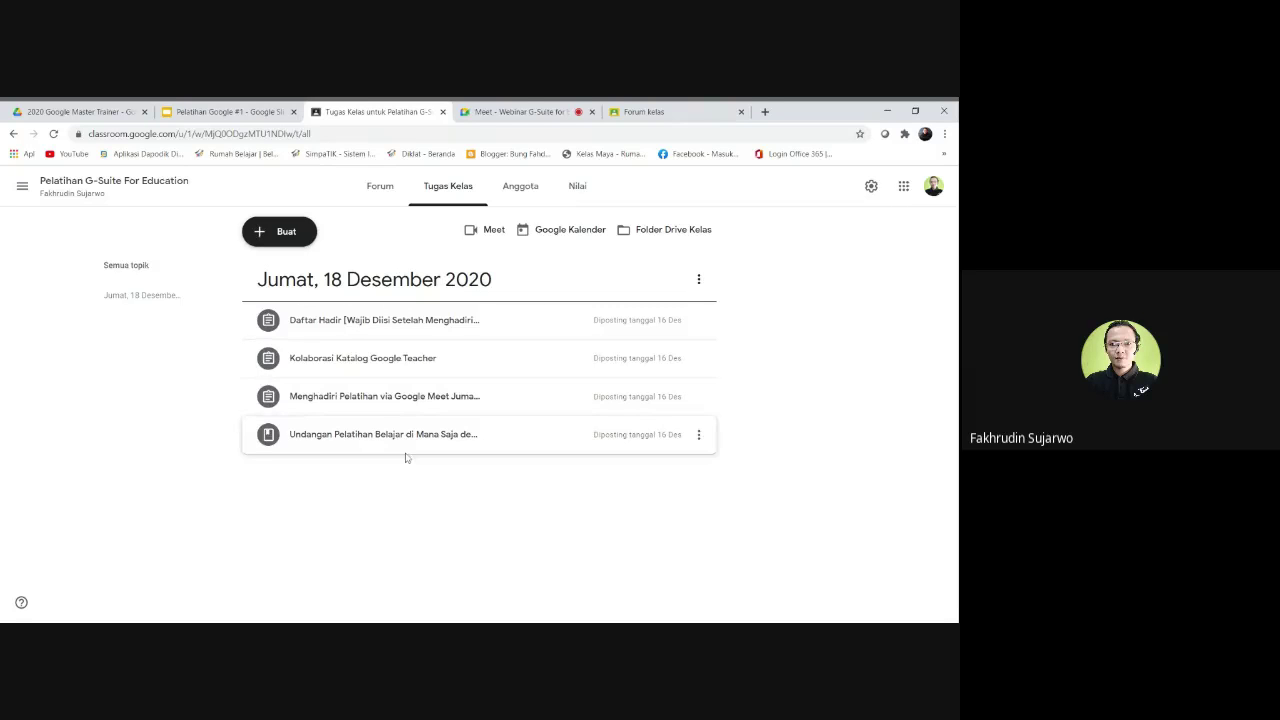
Expand the Kolaborasi Katalog Google Teacher assignment and open its Biodata Google Teacher slides
click(356, 436)
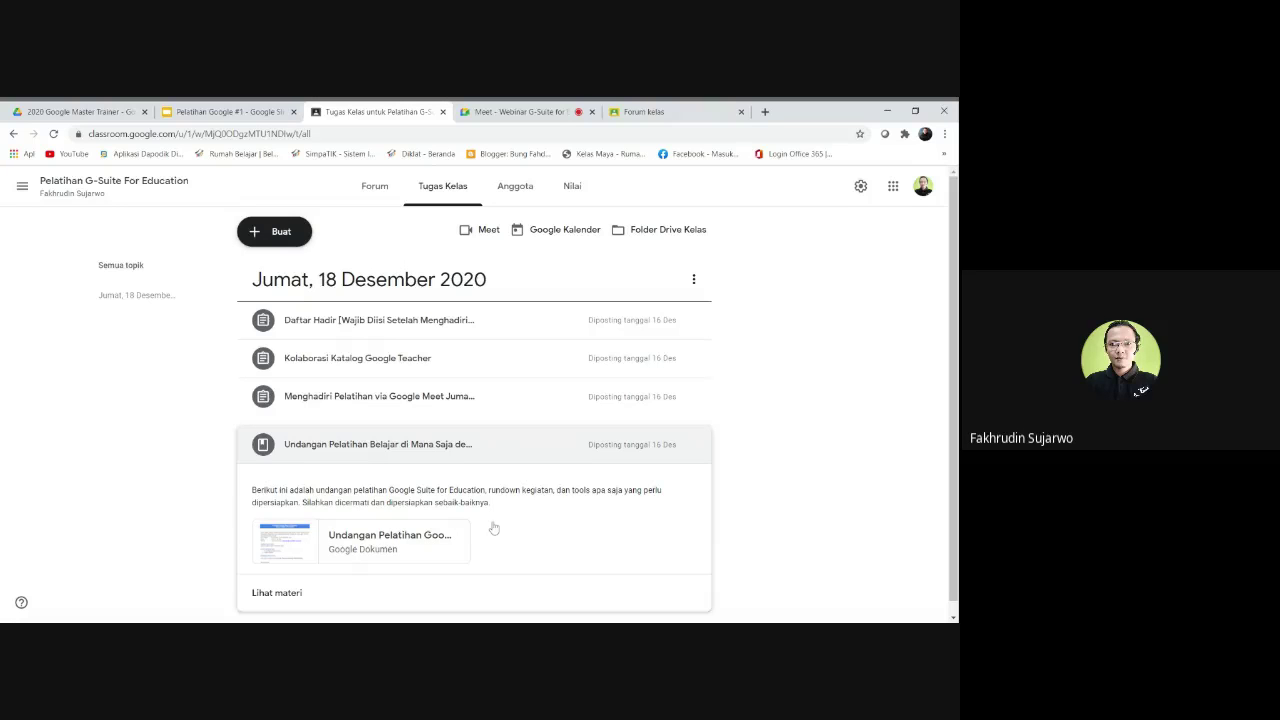
click(382, 396)
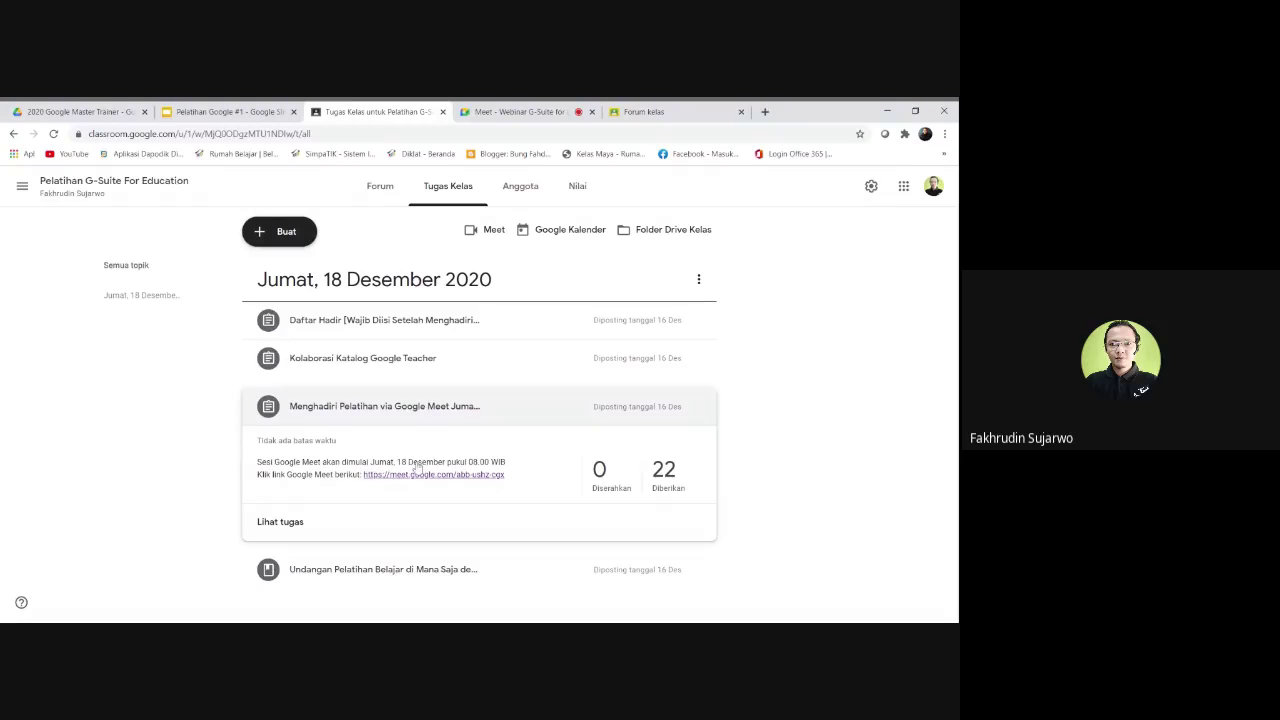
click(412, 418)
click(408, 360)
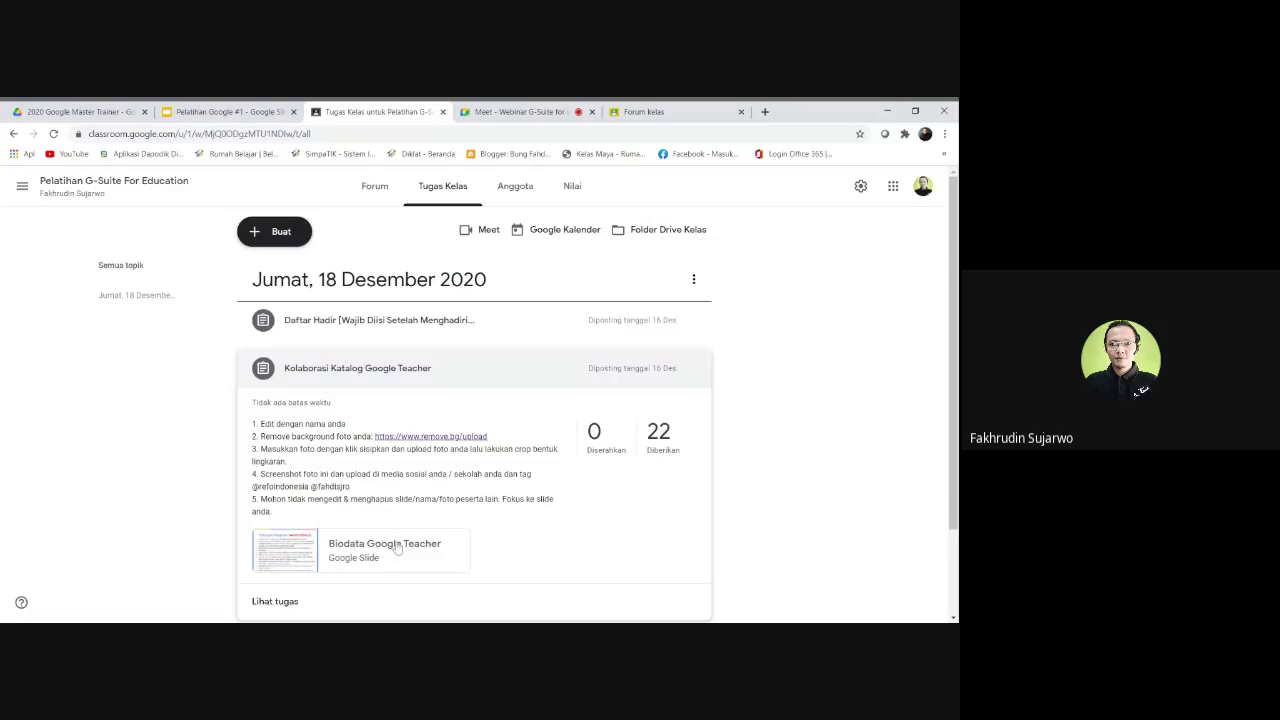
click(397, 546)
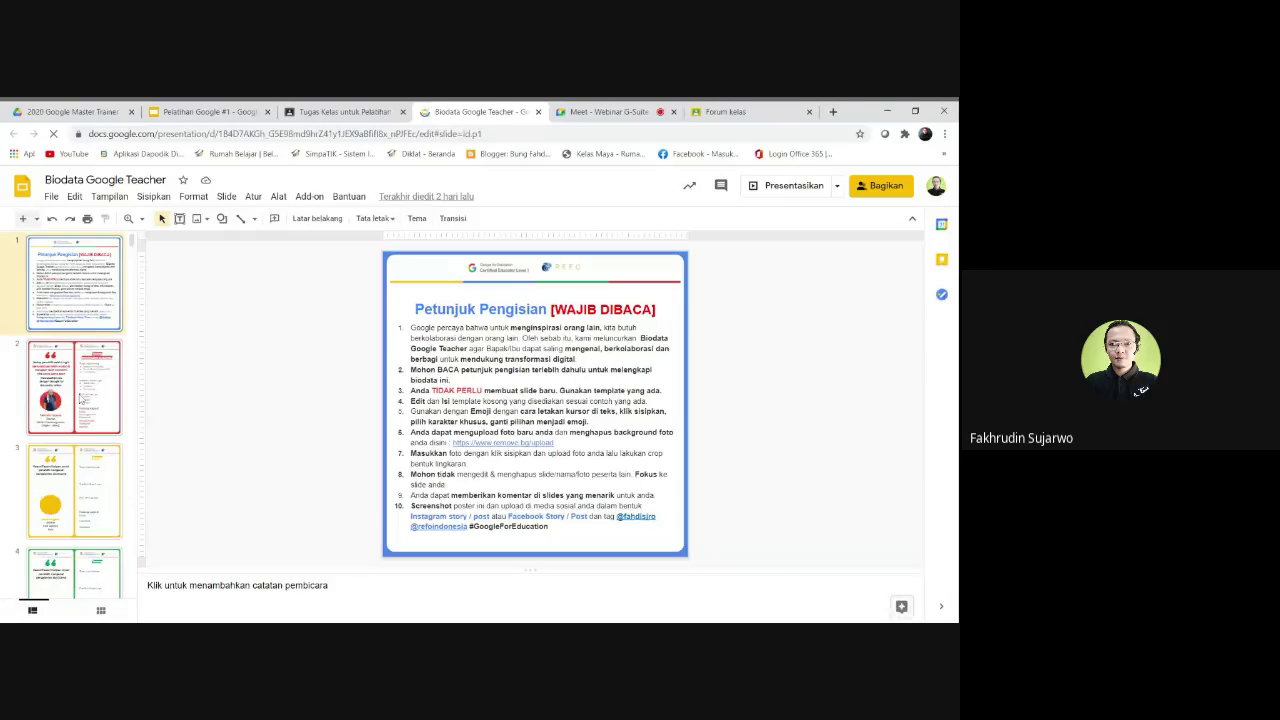
Browse biodata slides 2–5, then return to yellow slide 3 and select its Nama Lengkap box
click(82, 398)
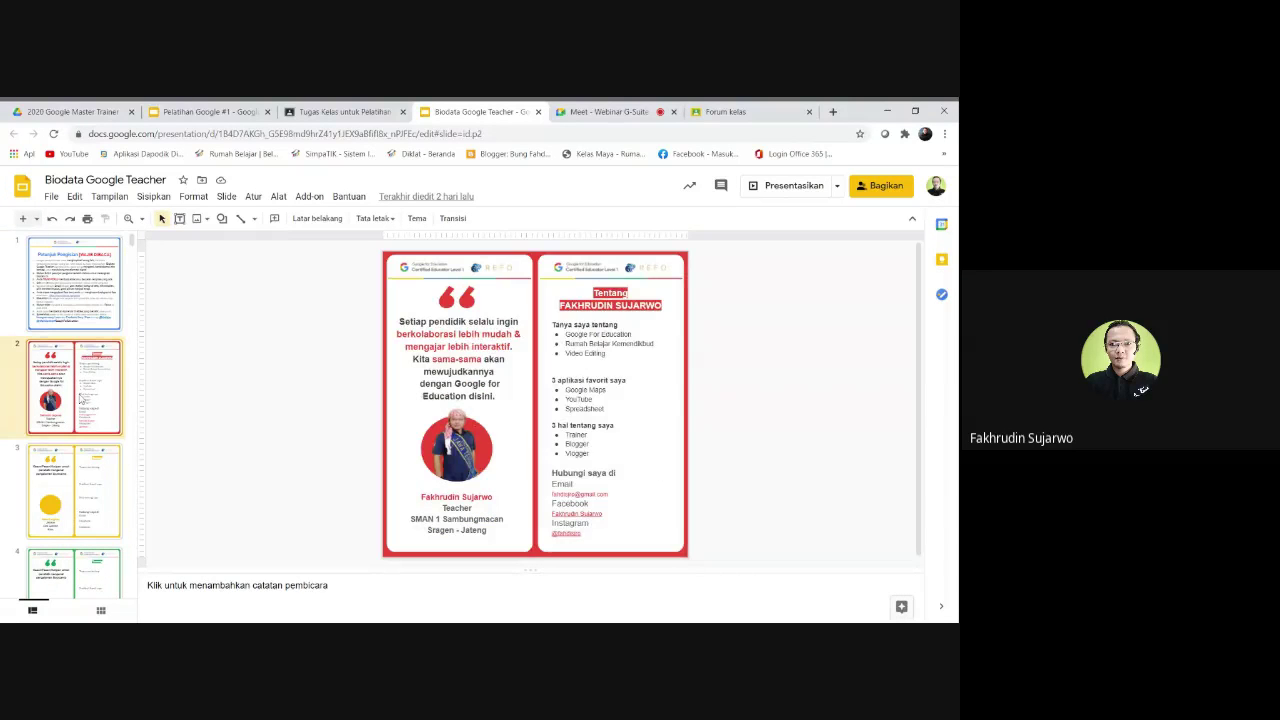
click(87, 467)
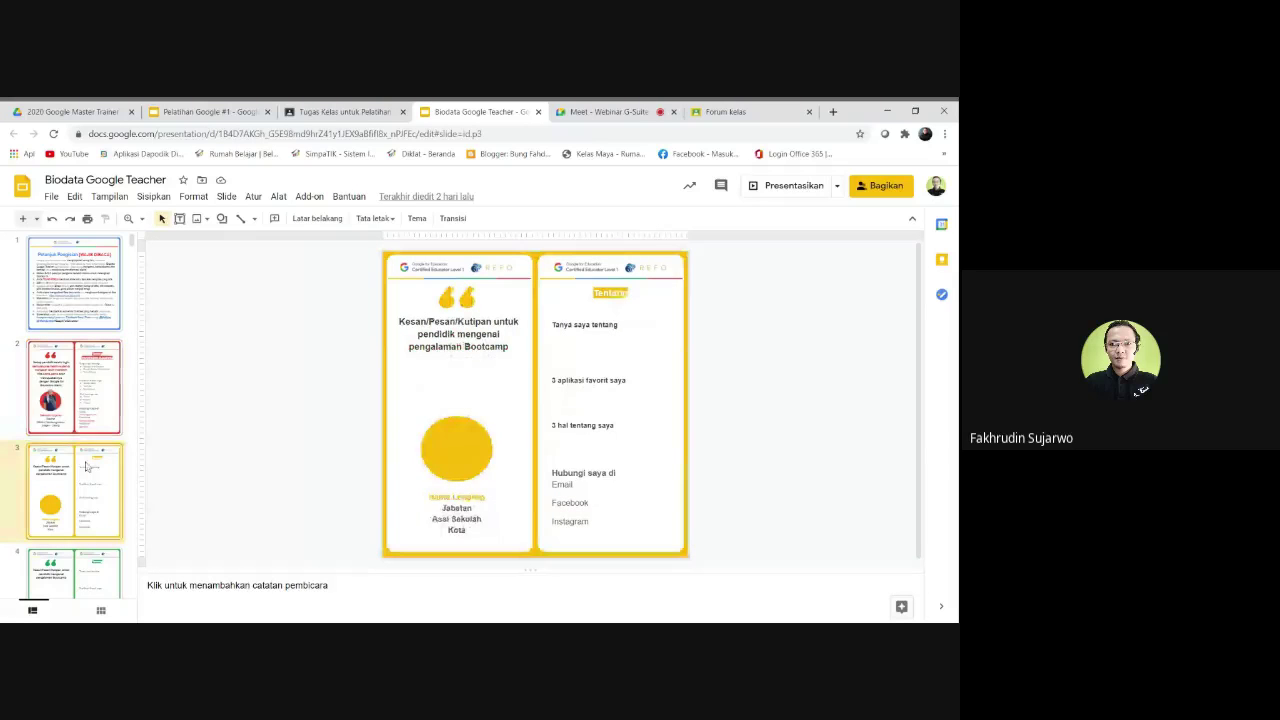
key(Down)
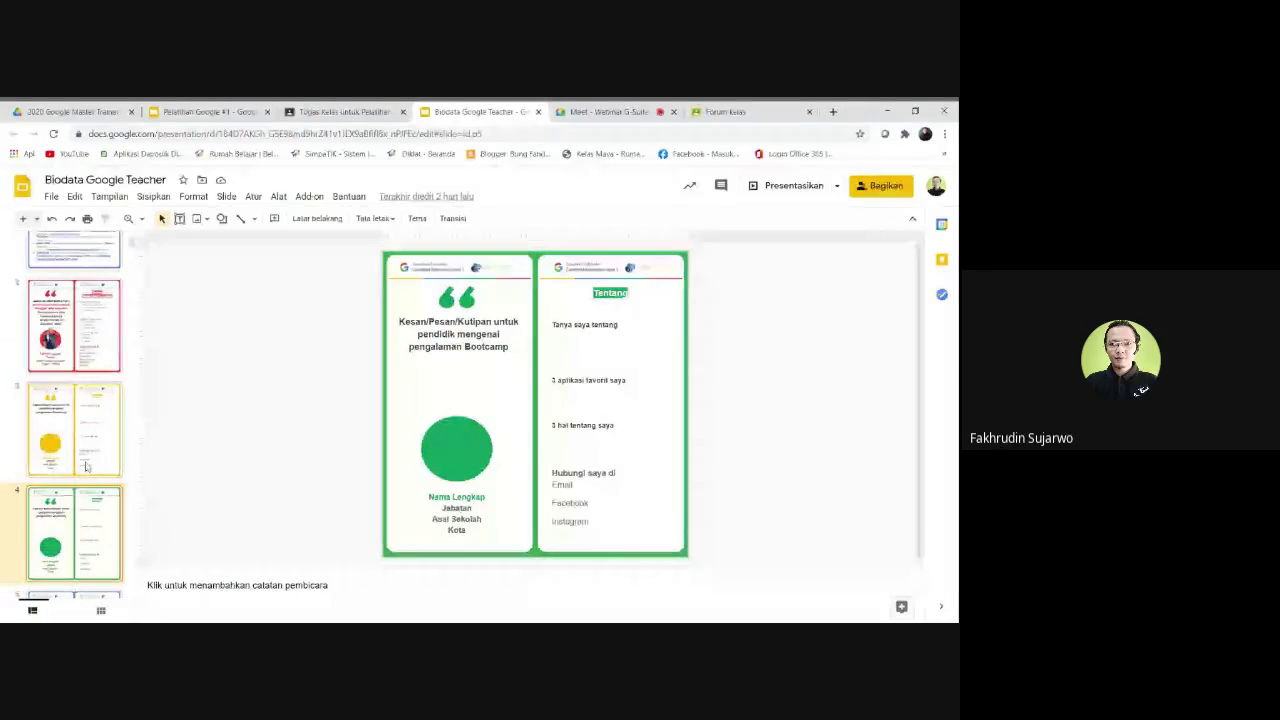
key(Down)
key(Up)
key(Up)
key(Up)
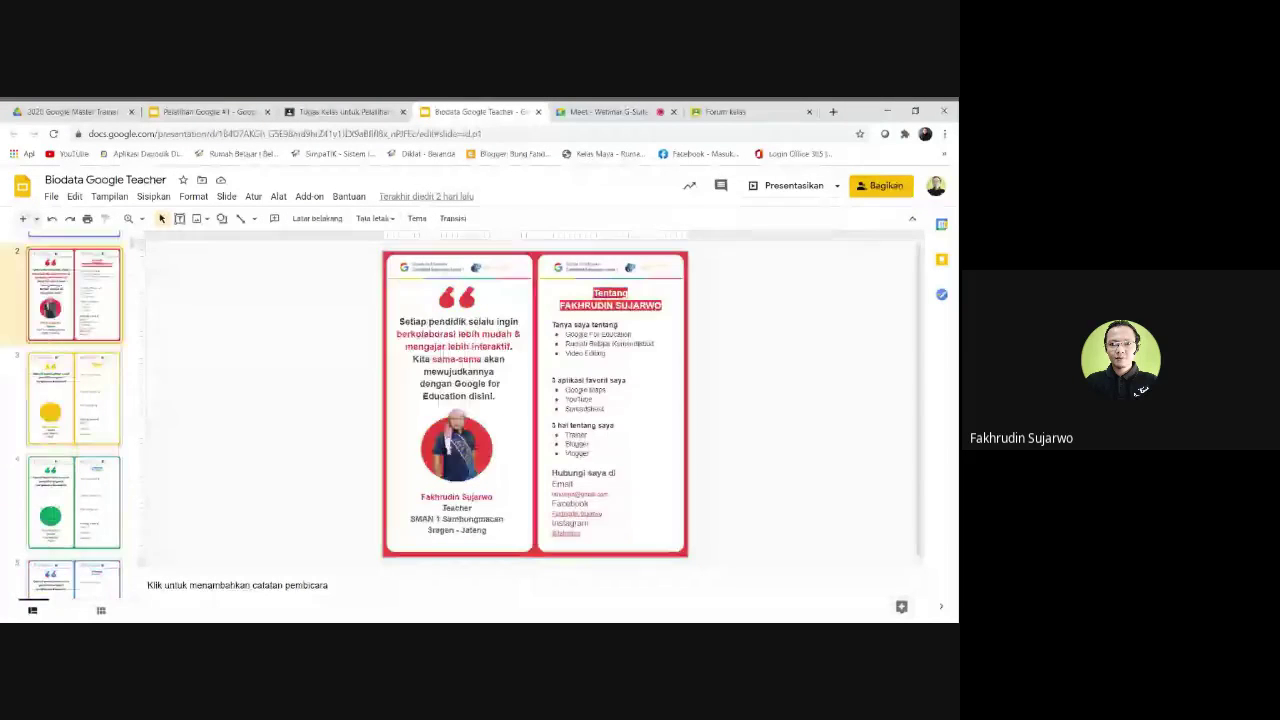
key(Down)
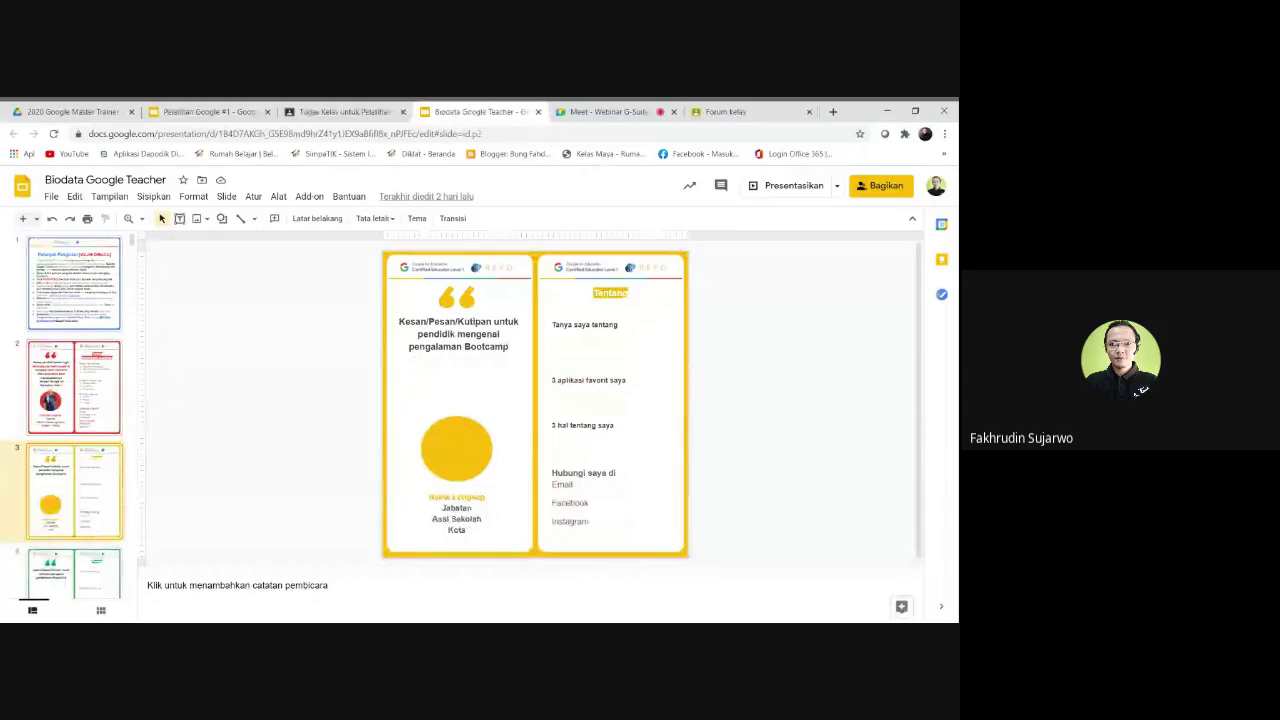
click(440, 496)
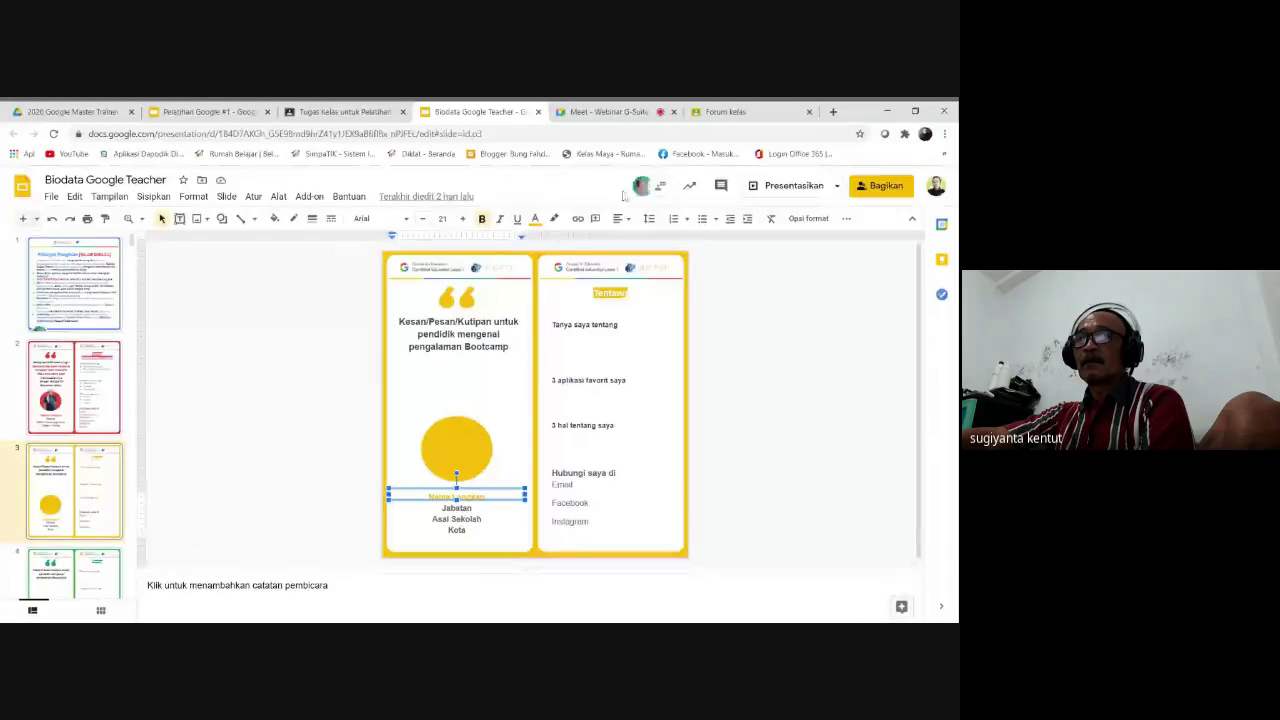
mouse_move(636, 190)
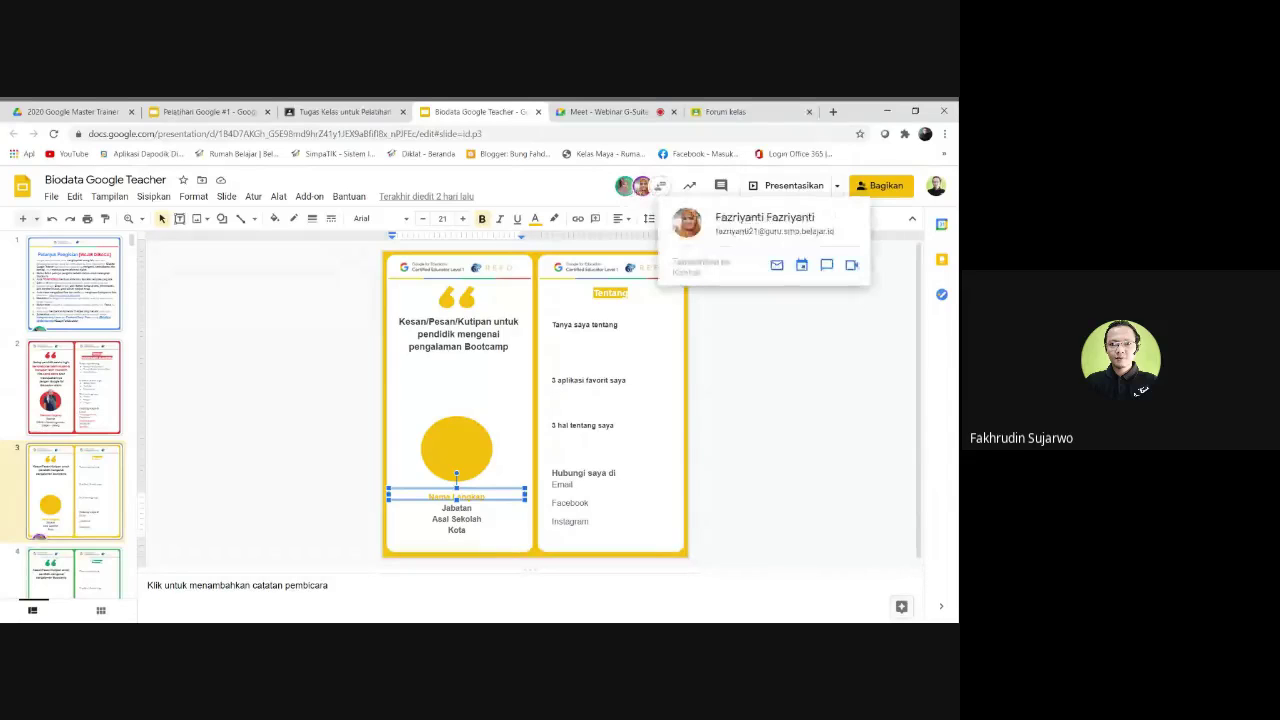
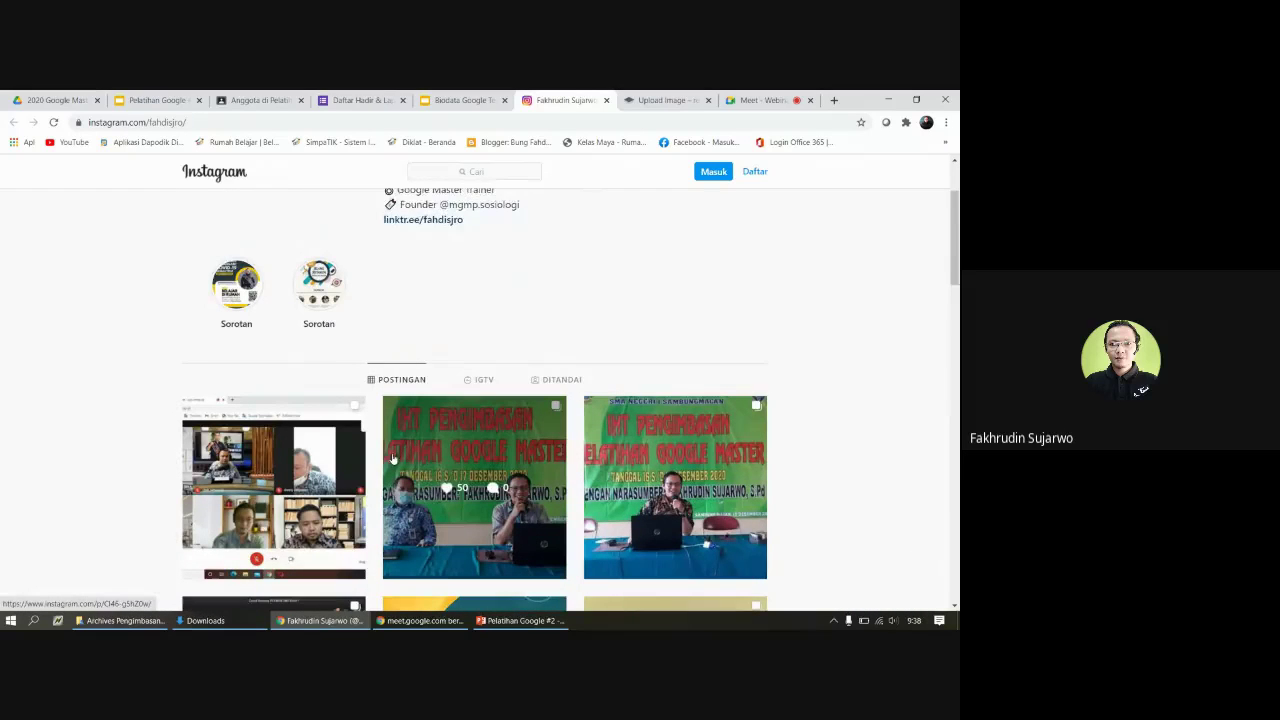
scroll(392, 455, down, 1)
scroll(392, 455, up, 1)
click(475, 103)
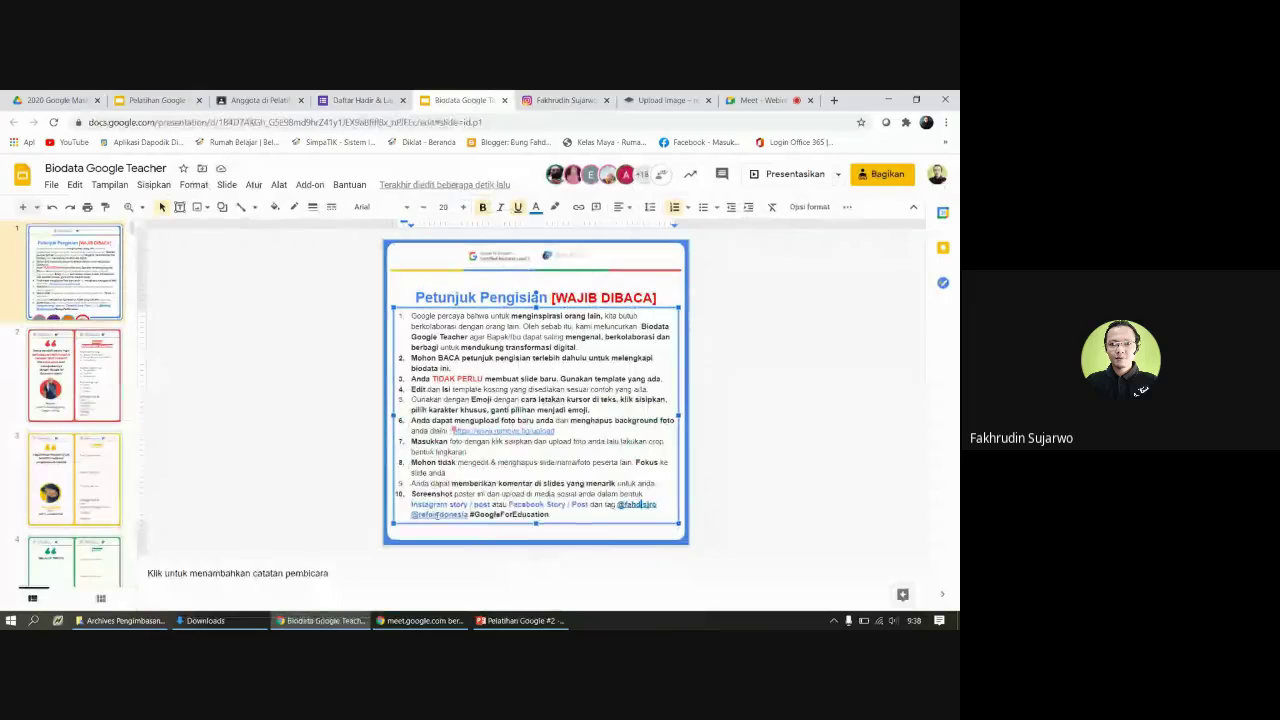
click(433, 514)
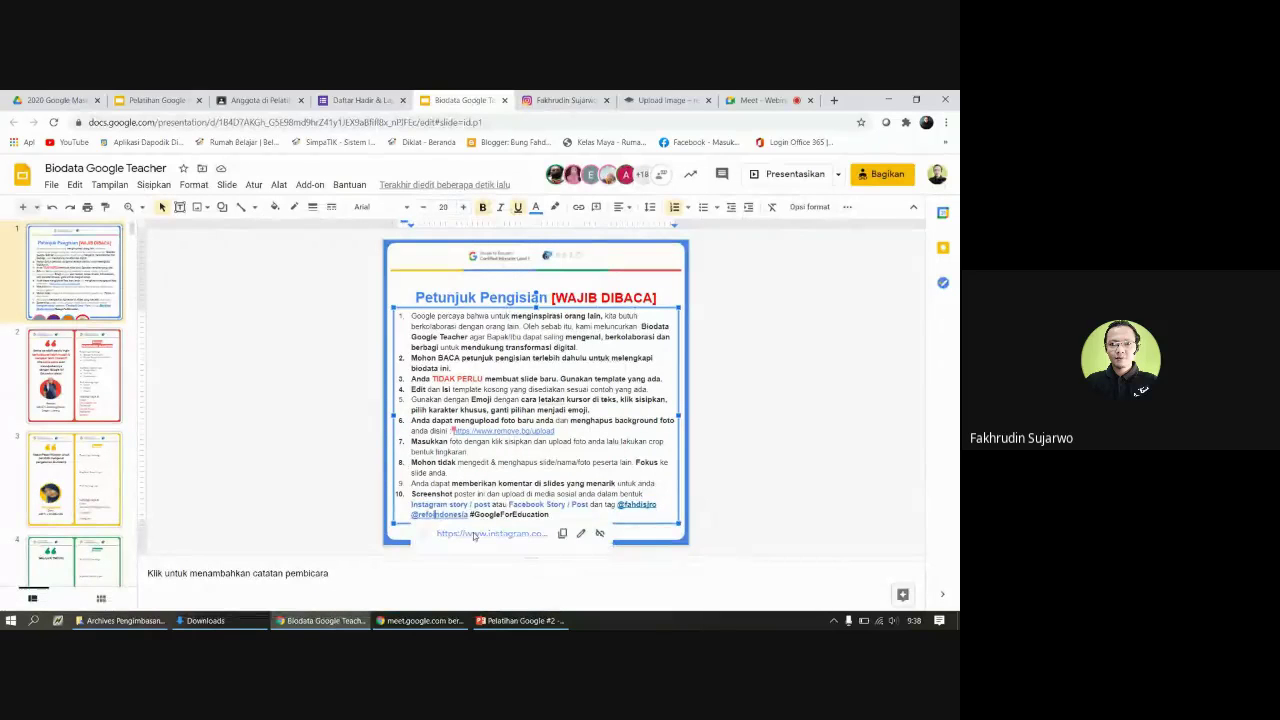
click(474, 534)
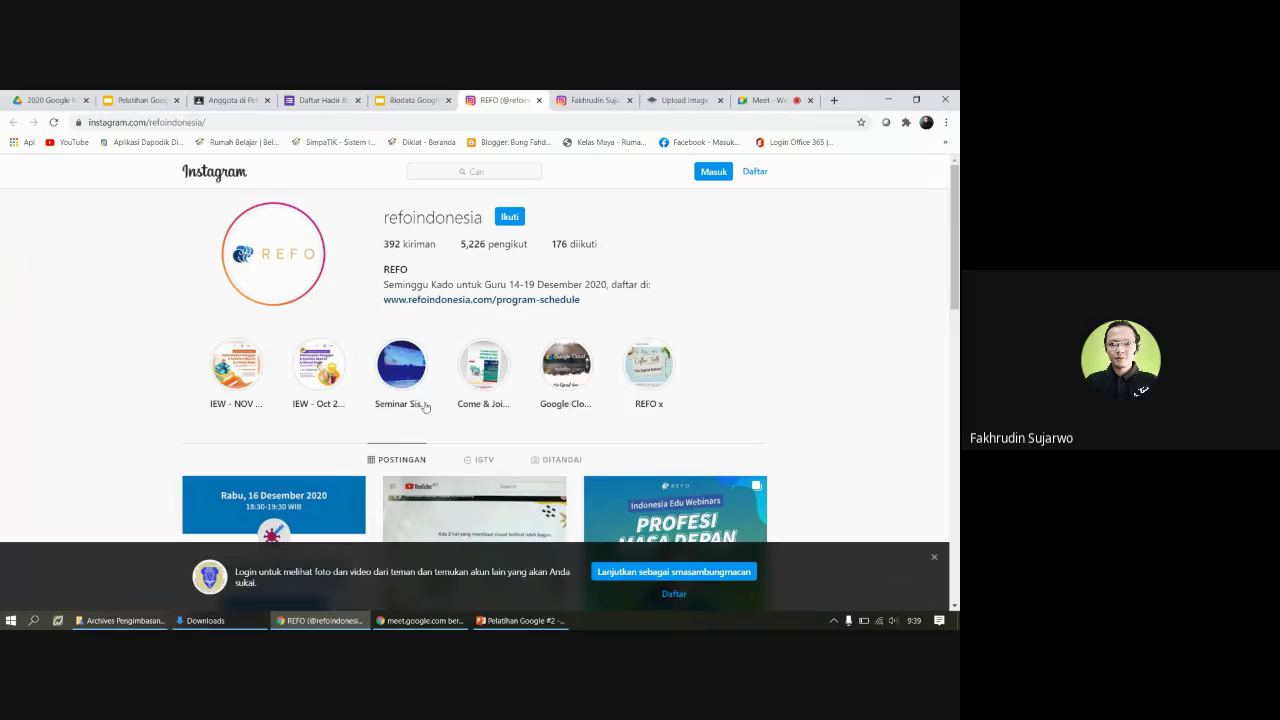
Dismiss the Instagram login banner and select #GoogleForEducation back in the slide
click(932, 556)
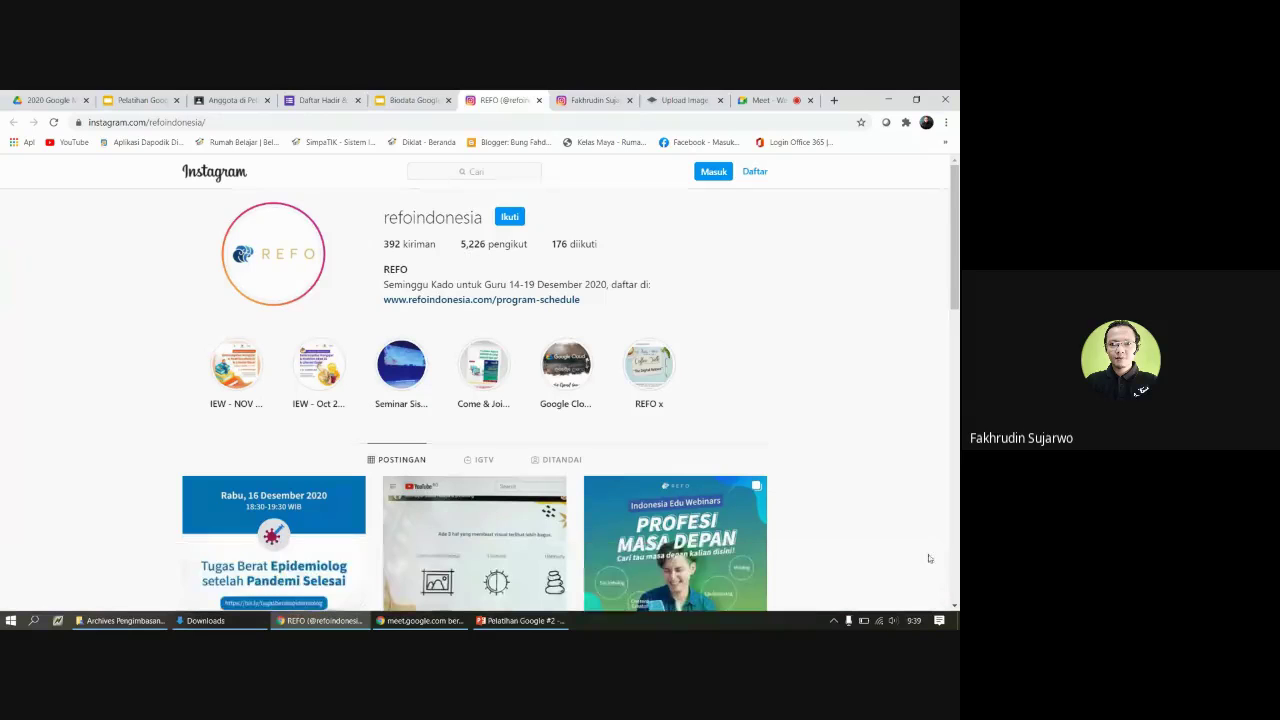
click(403, 98)
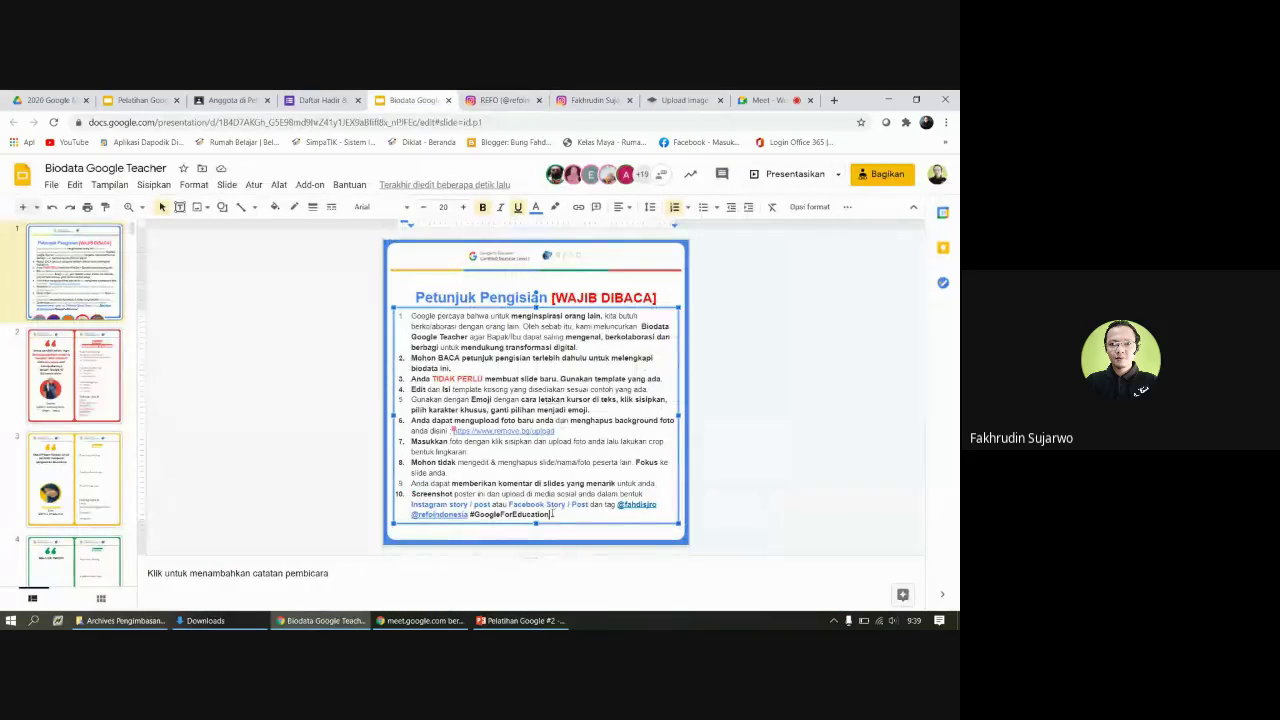
drag(557, 514, 470, 514)
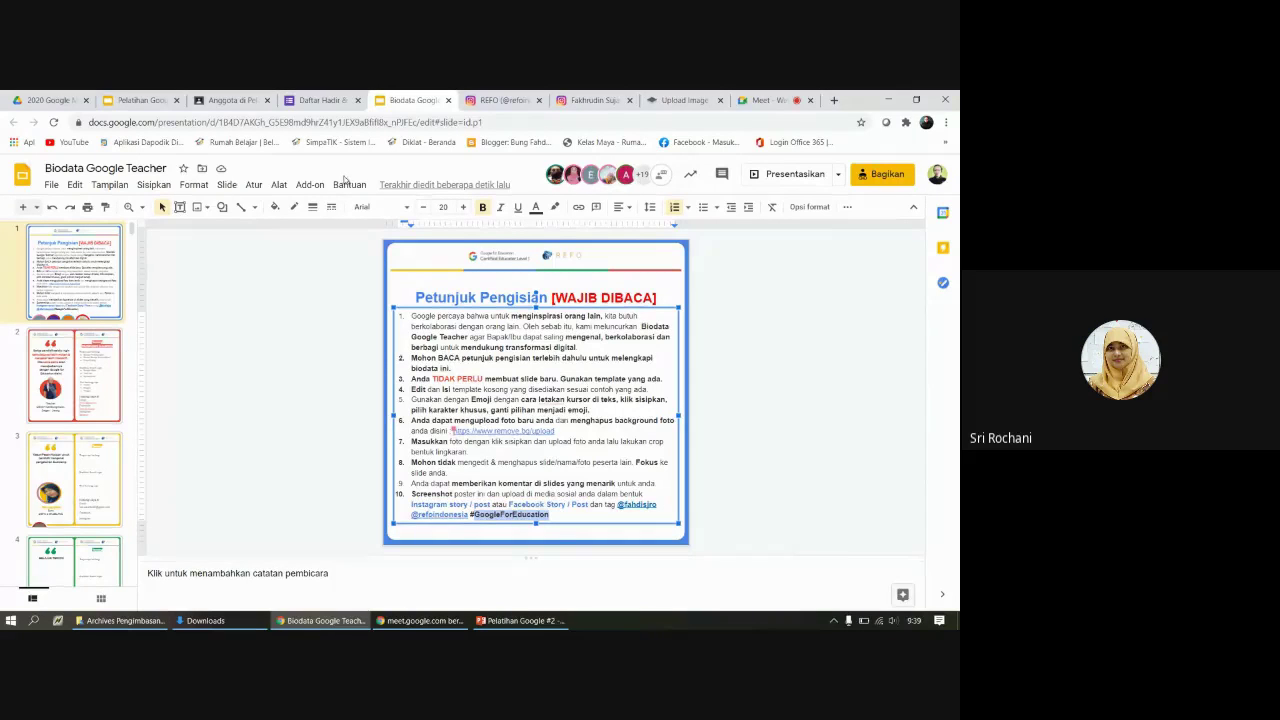
Switch from the Slides deck to the Google Meet call tab
click(756, 99)
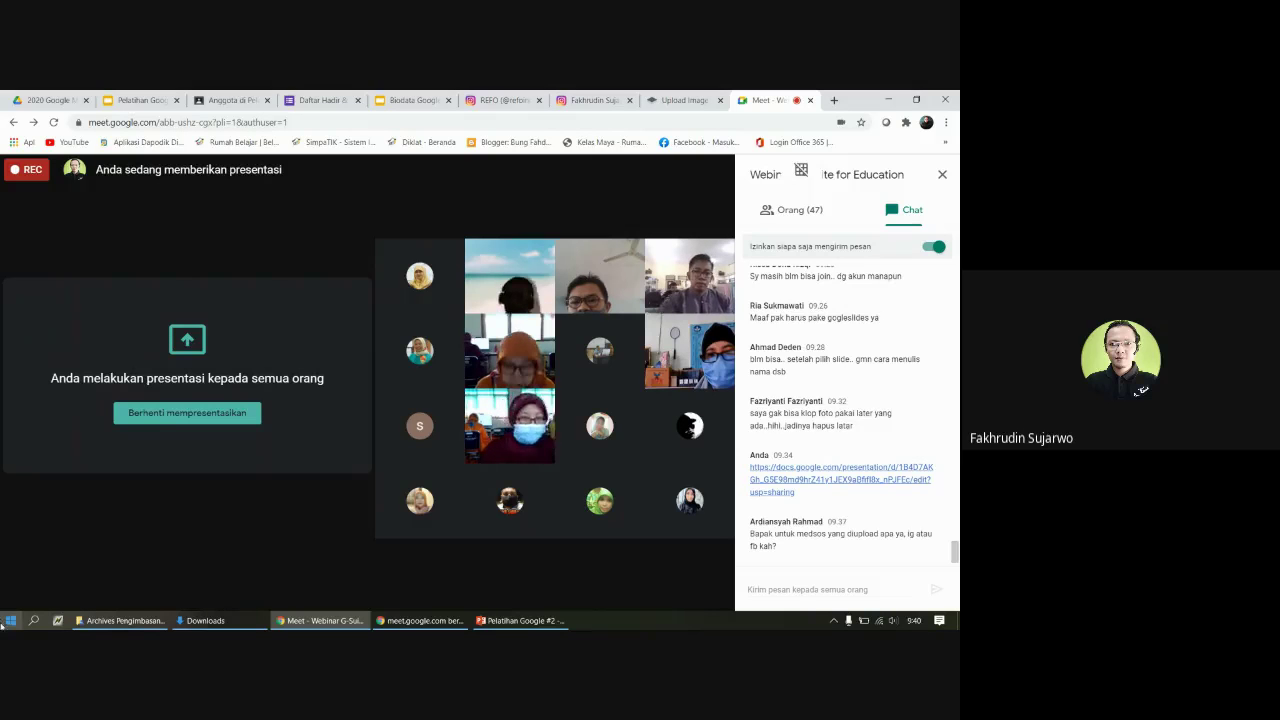
Close the Meet chat and show slide 3, the SMP N 6 MAGELANG teacher's card
mouse_move(79, 548)
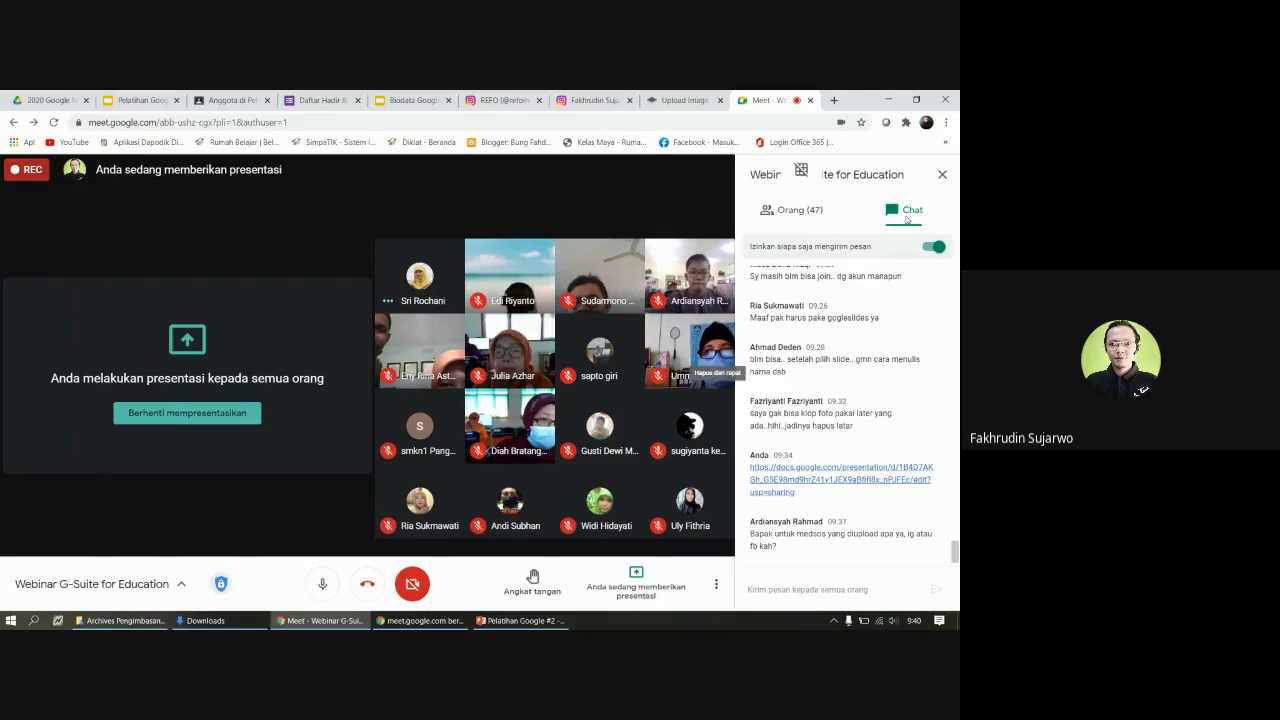
click(942, 176)
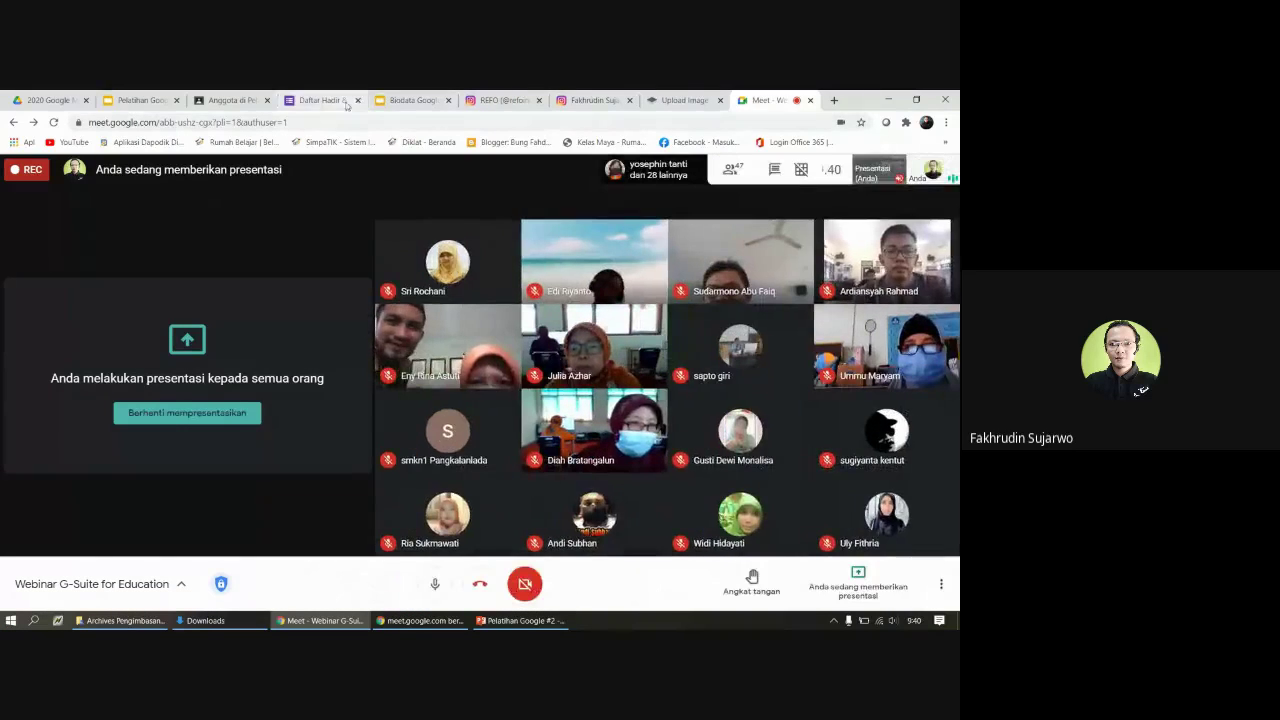
click(407, 97)
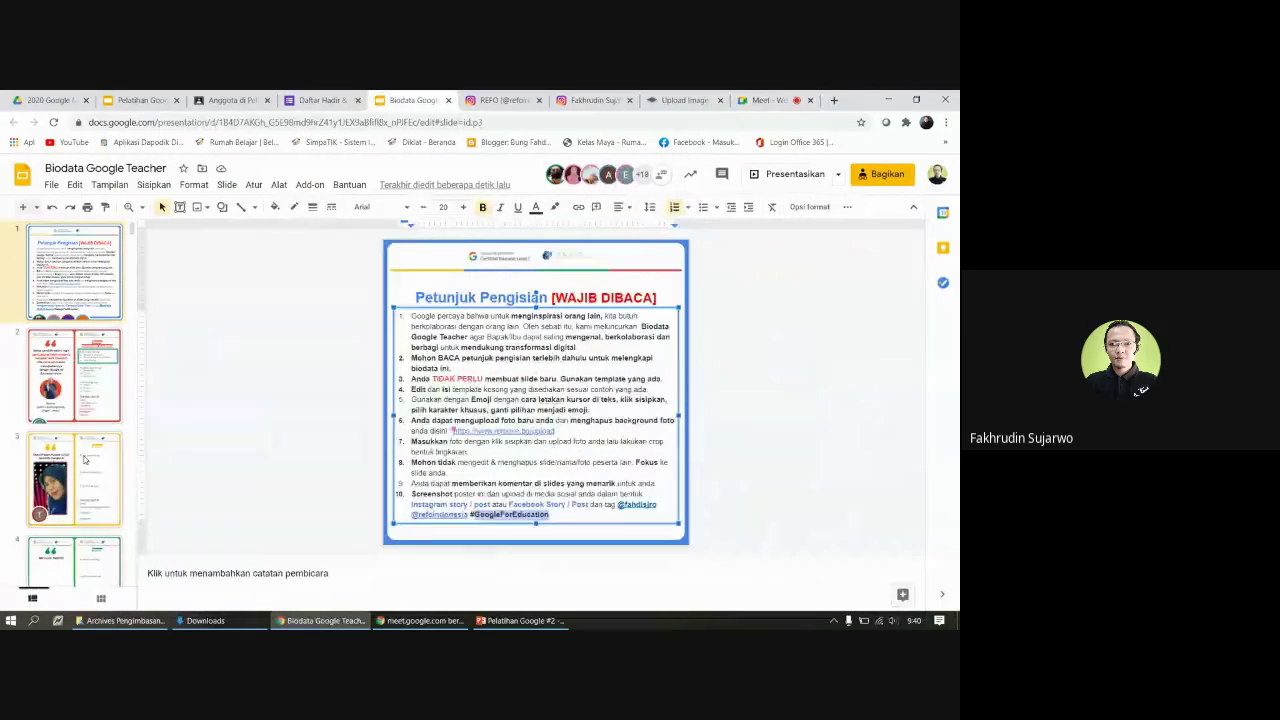
click(85, 459)
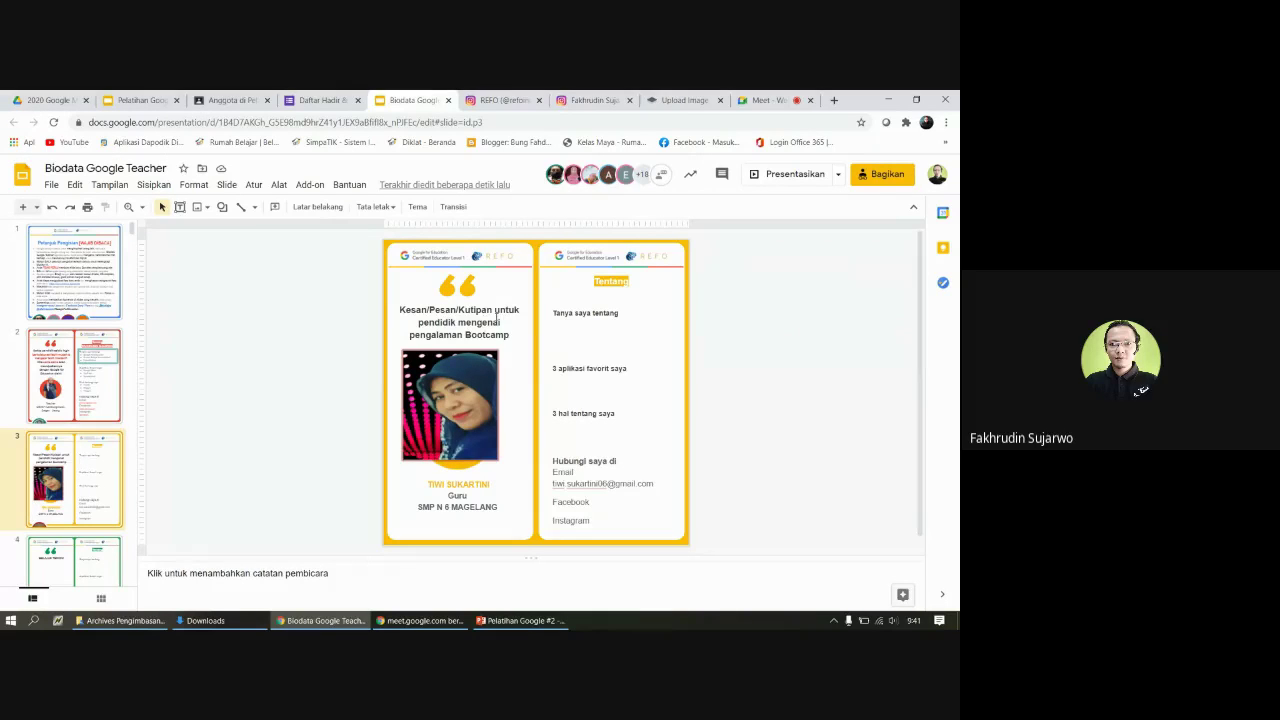
Close the remove.bg, both Instagram and Daftar Hadir tabs, confirming Keluar on the form
click(691, 100)
click(720, 100)
click(613, 100)
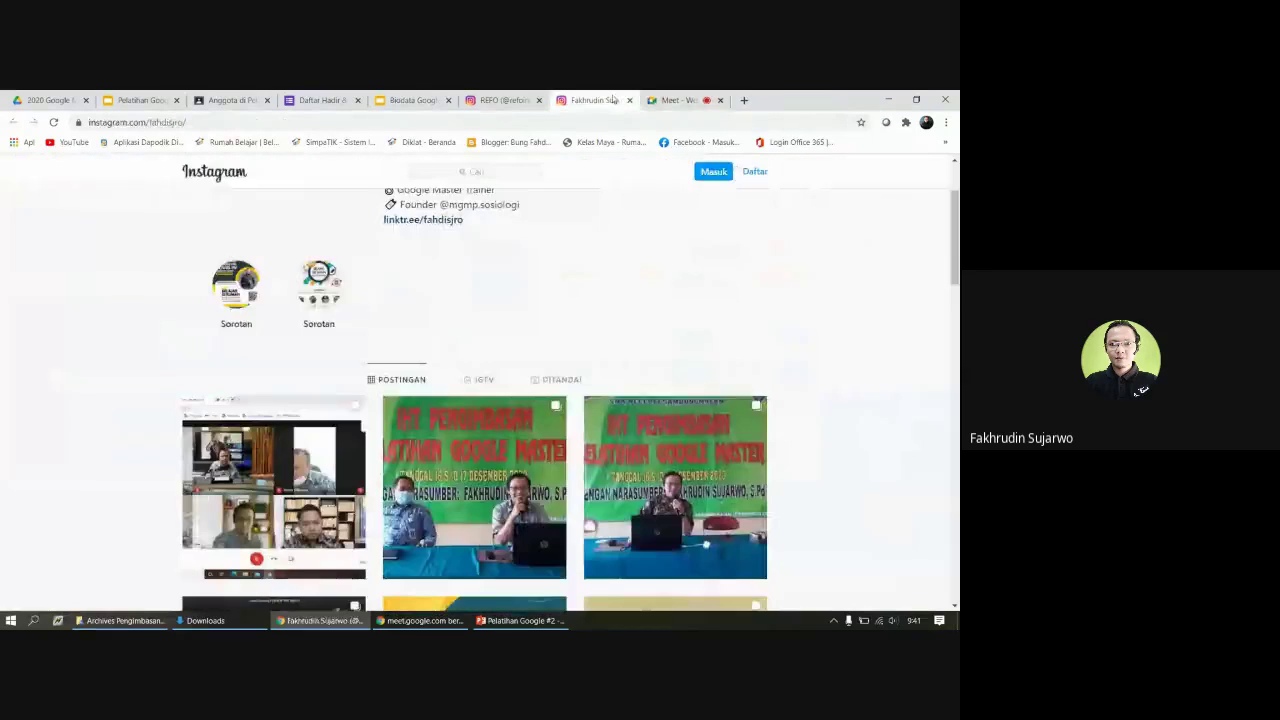
click(629, 100)
click(520, 100)
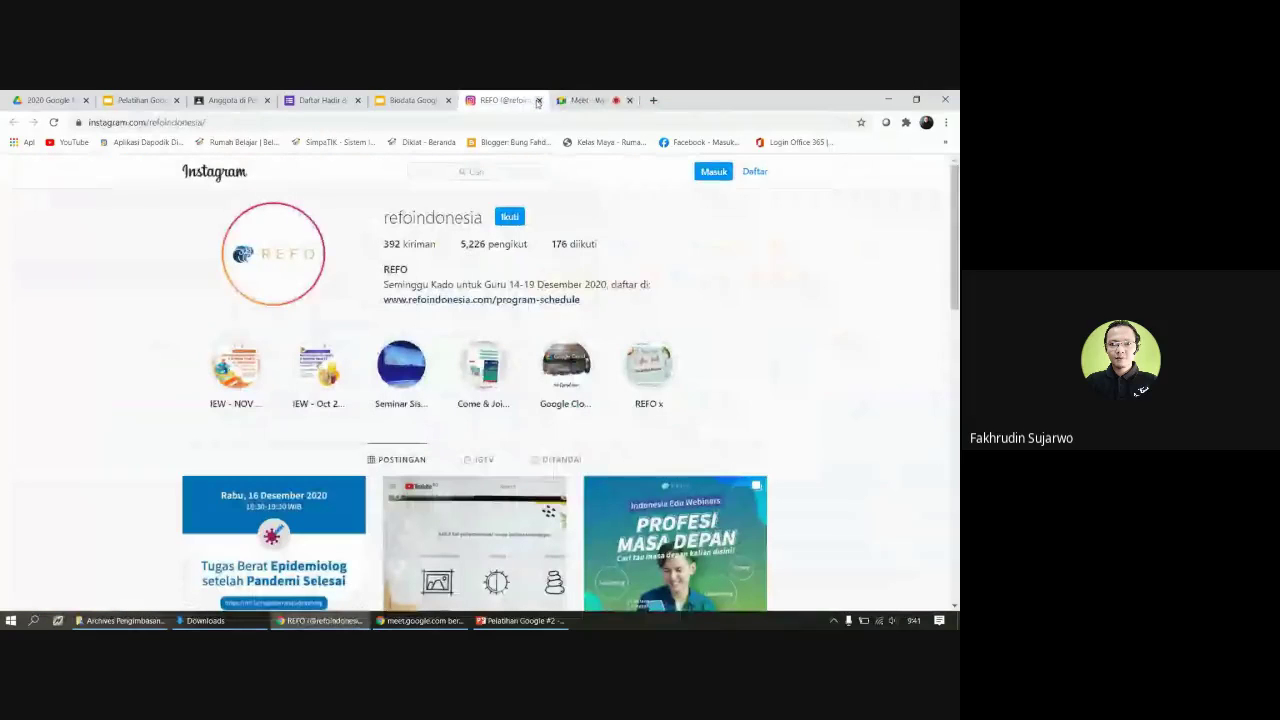
click(537, 101)
click(340, 101)
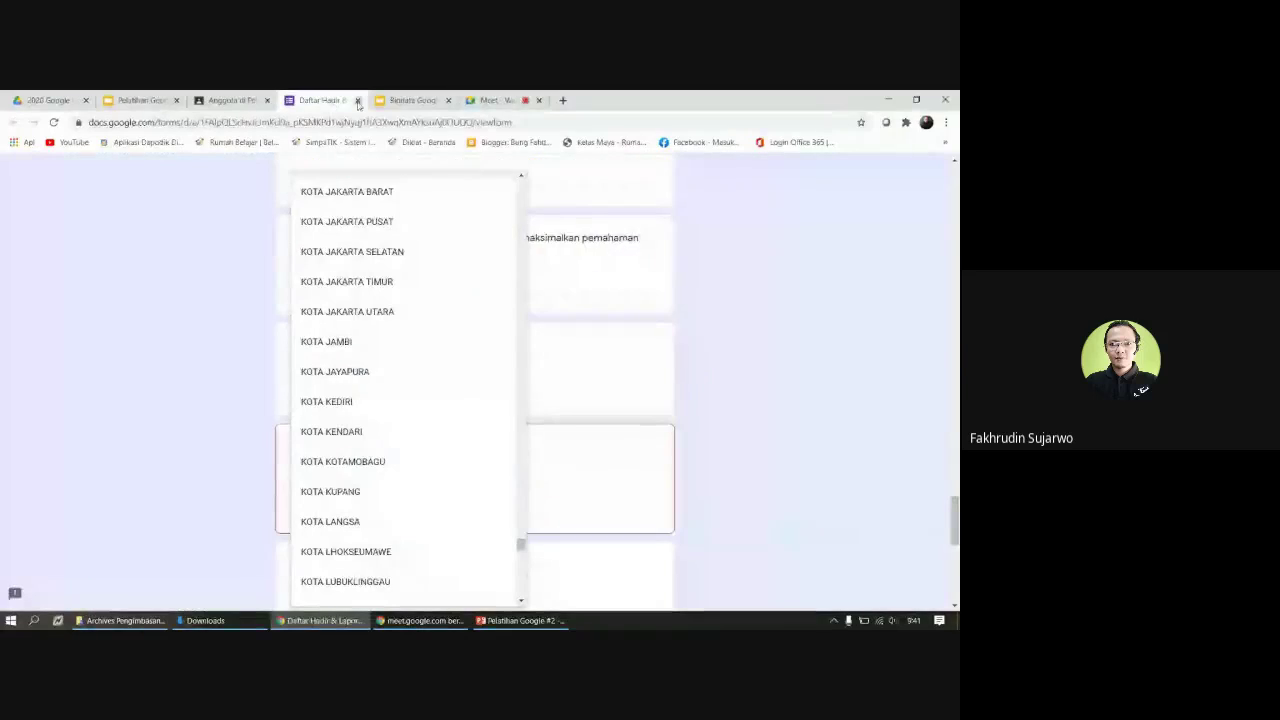
click(358, 101)
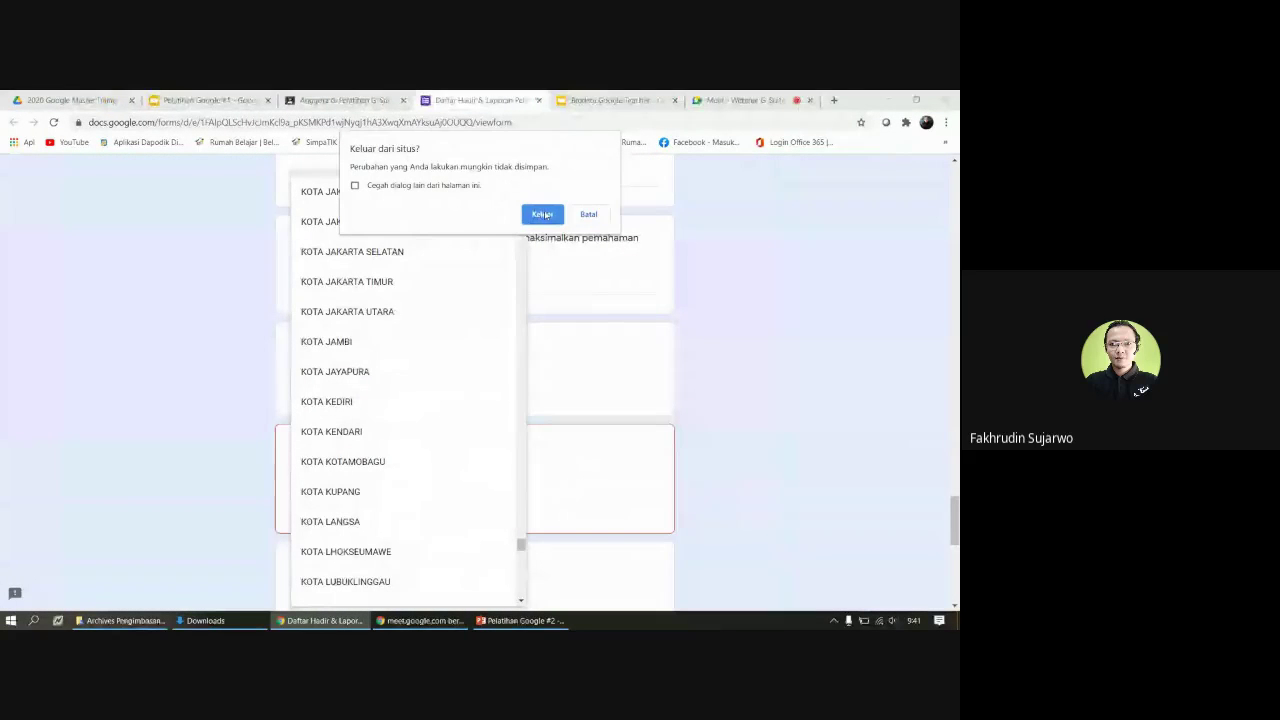
click(542, 214)
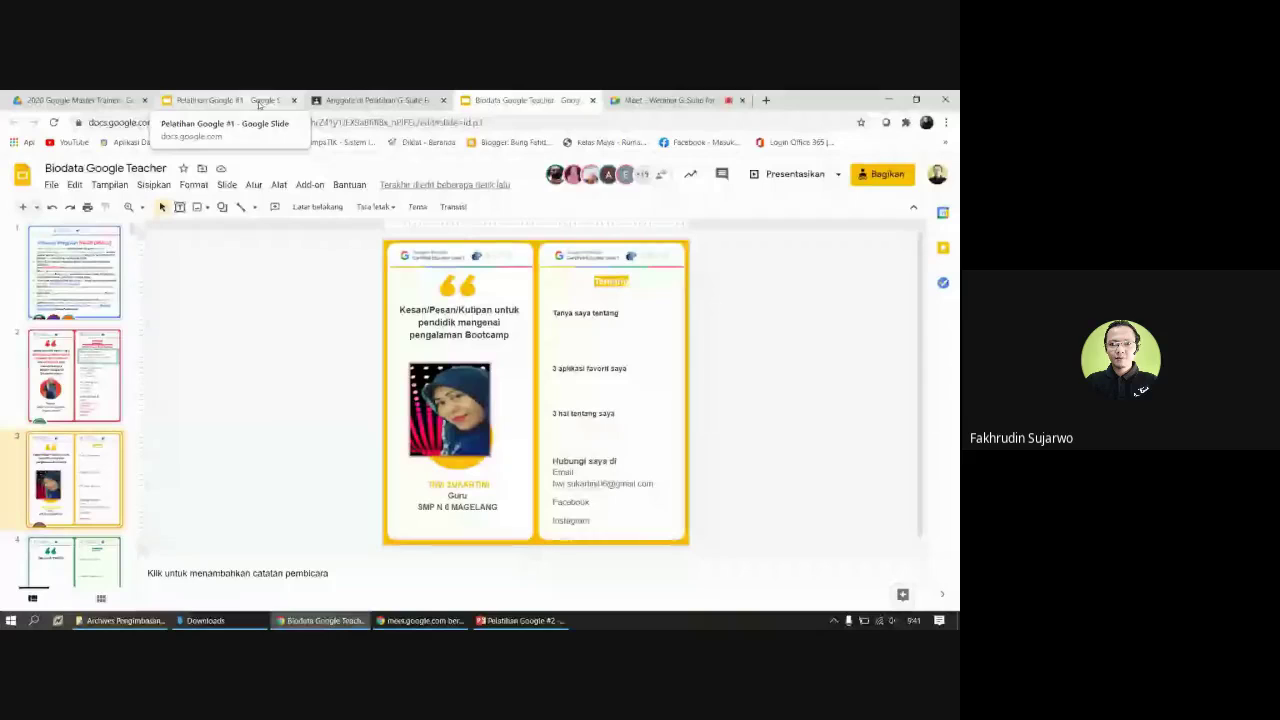
Alt+Tab to PowerPoint and back, then return to the Meet call tab
key(alt+Tab)
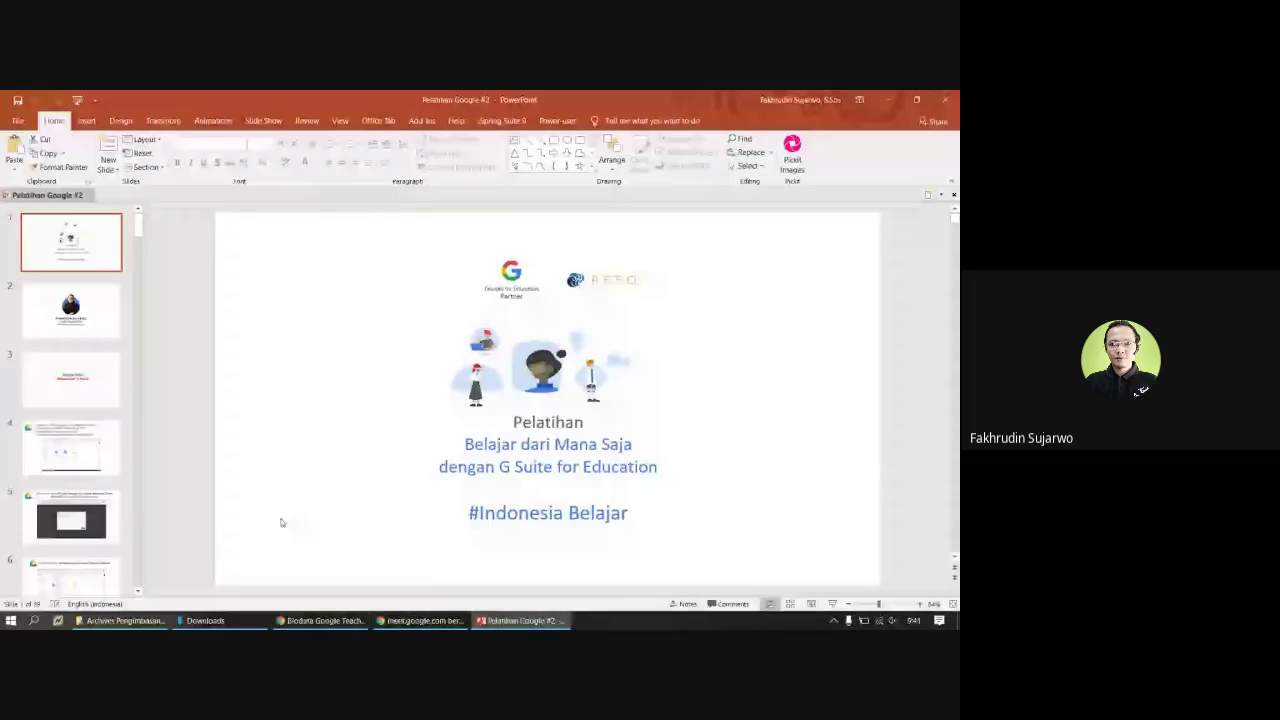
key(alt+Tab)
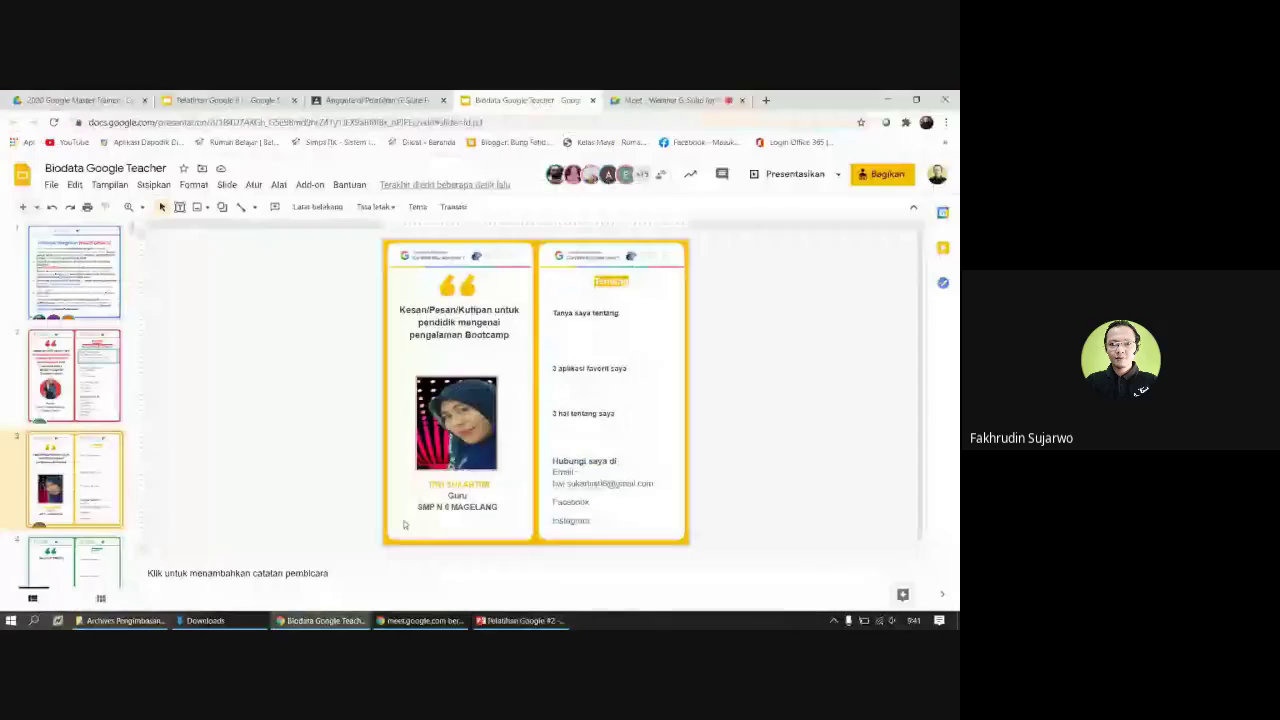
click(658, 102)
mouse_move(810, 561)
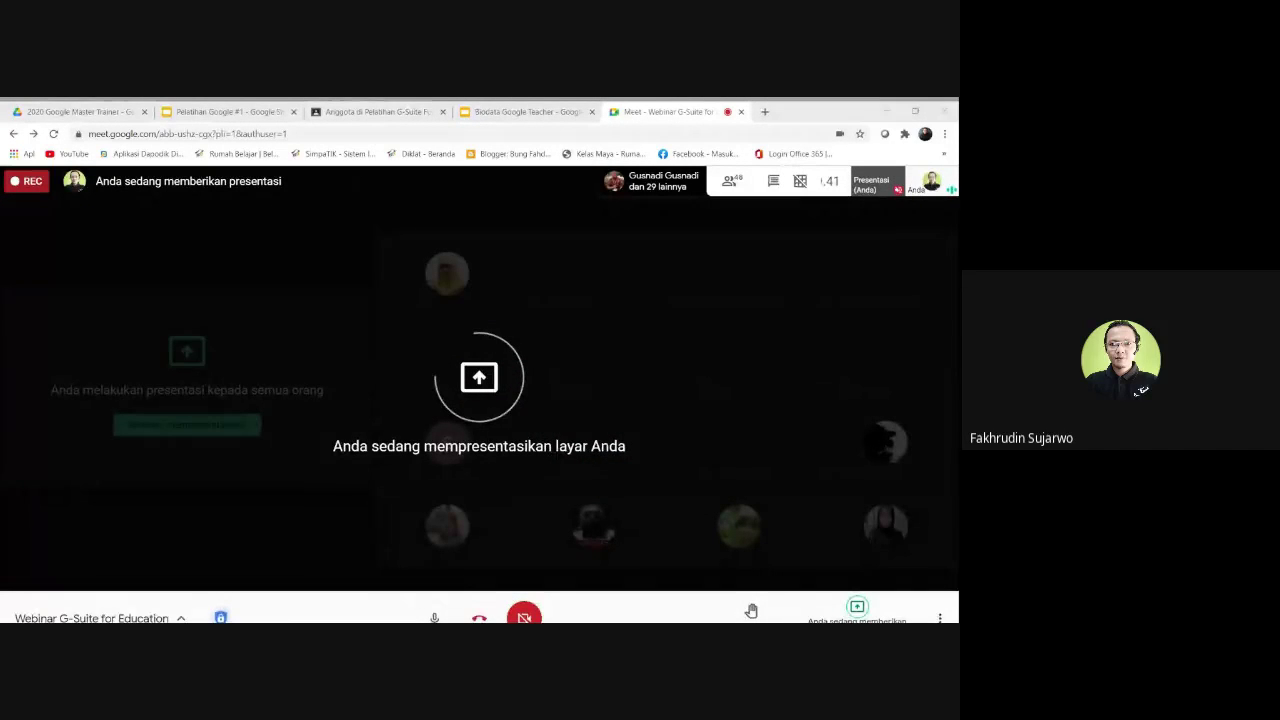
Close the Biodata Google Teacher and 2020 Google Master Trainer tabs, then open a new tab
click(641, 112)
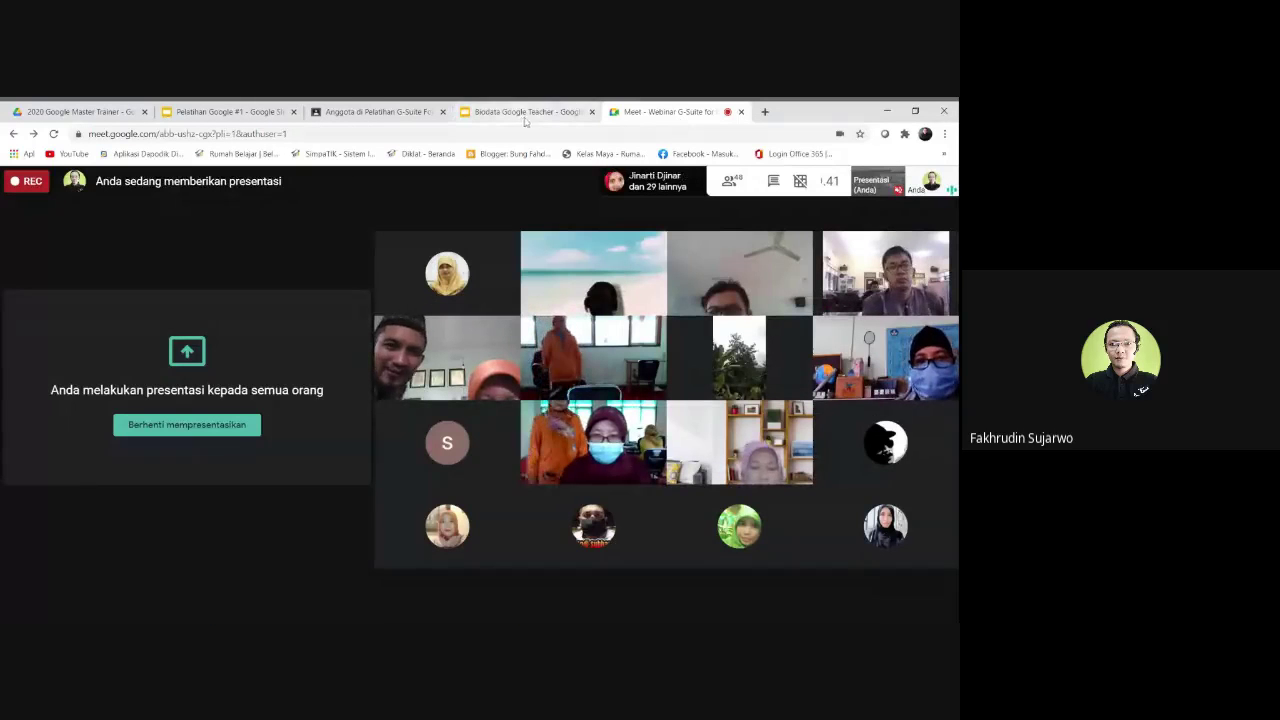
click(591, 111)
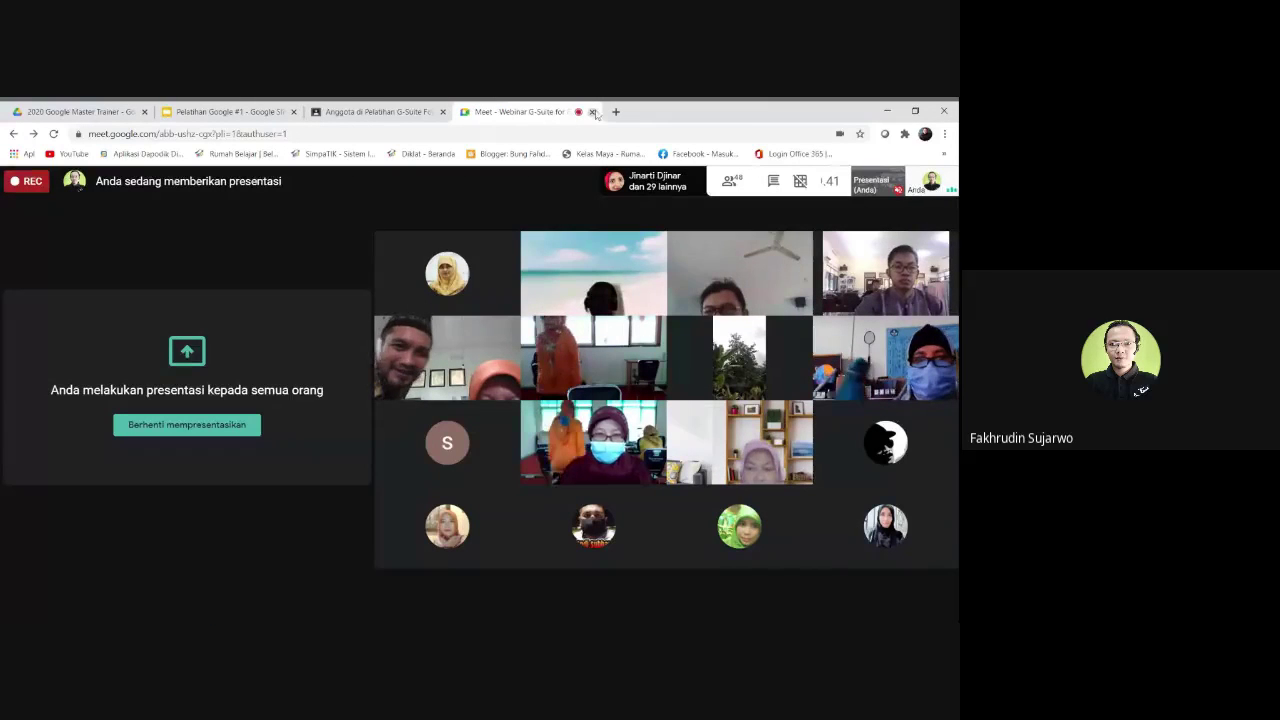
click(144, 111)
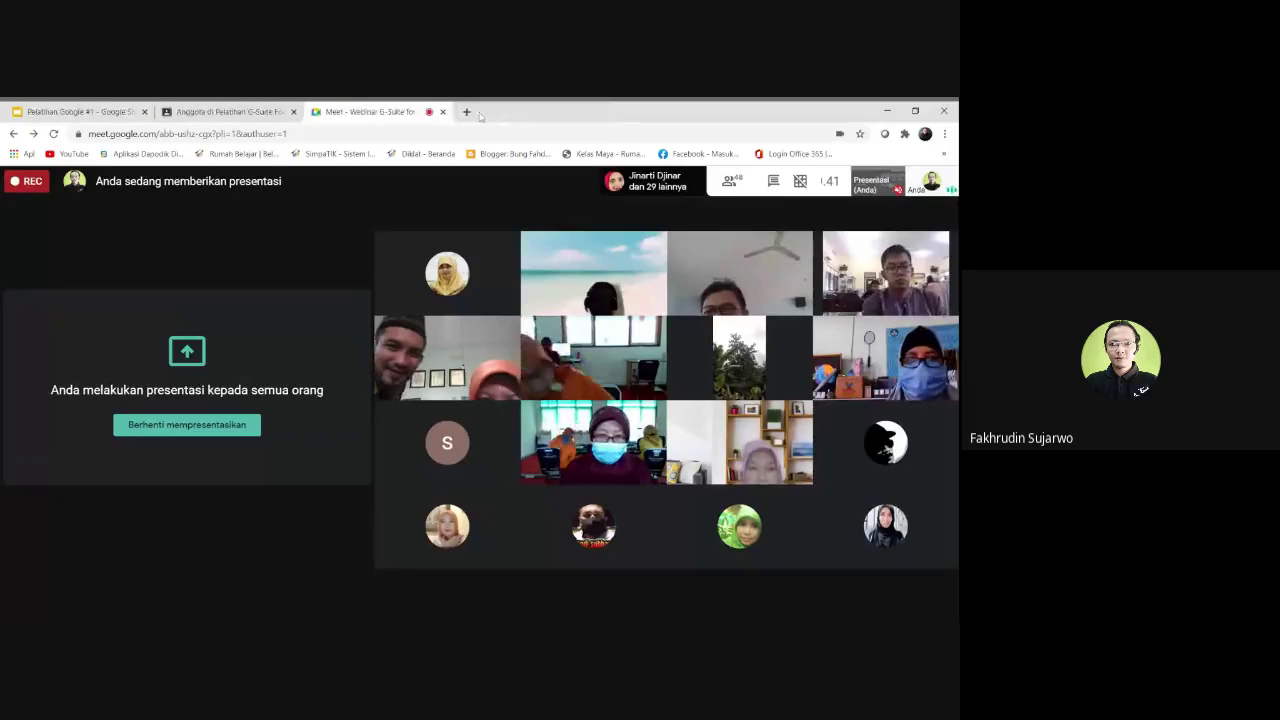
click(467, 112)
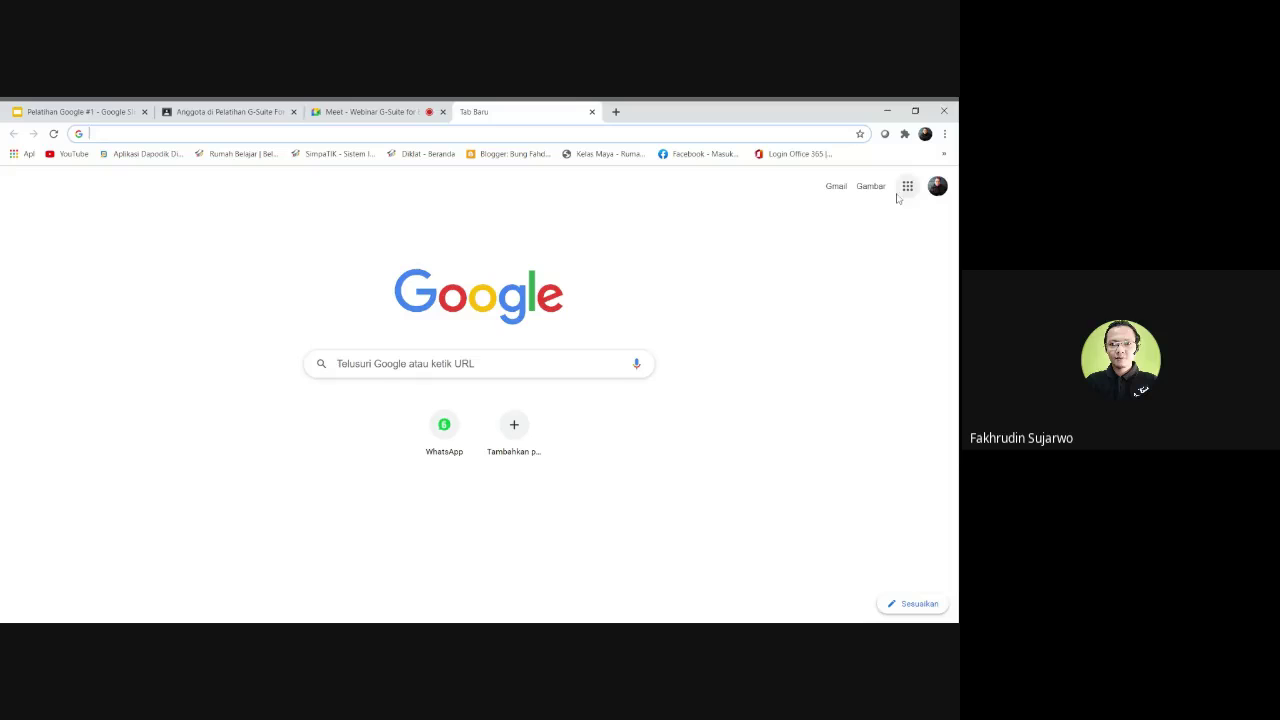
Check the signed-in Google accounts, then go to Google Drive from the apps grid
click(937, 186)
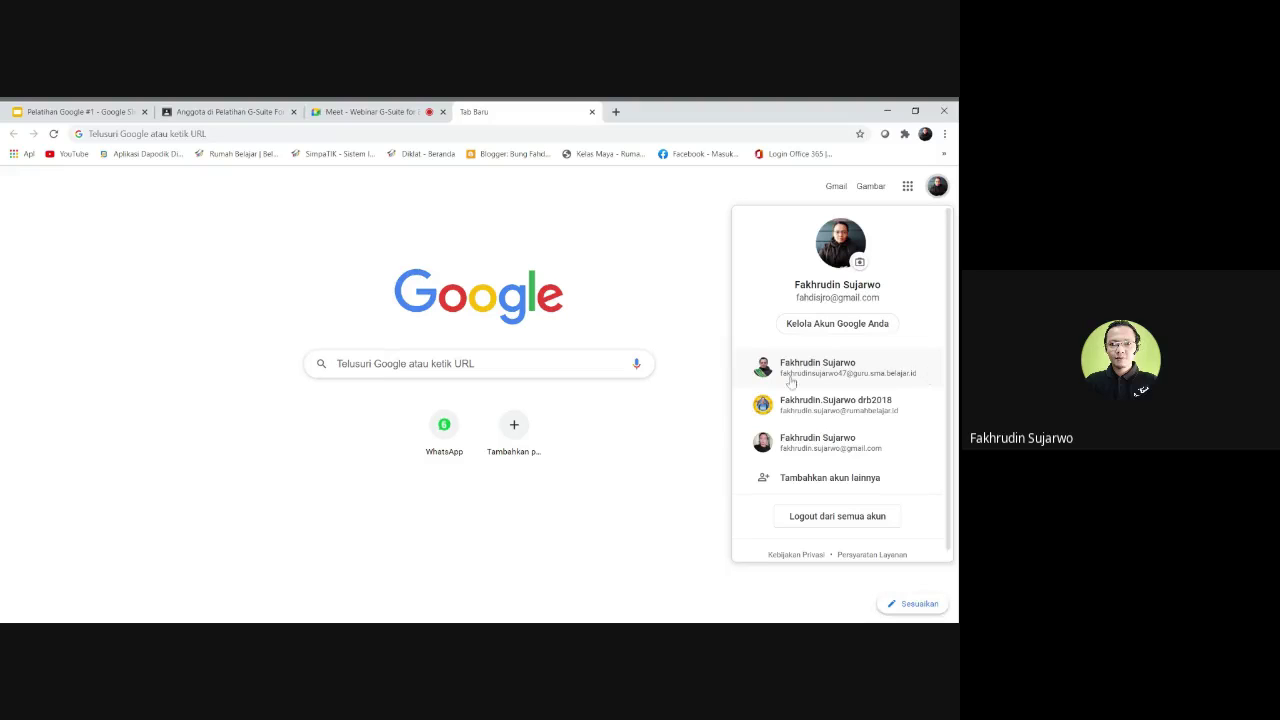
click(726, 352)
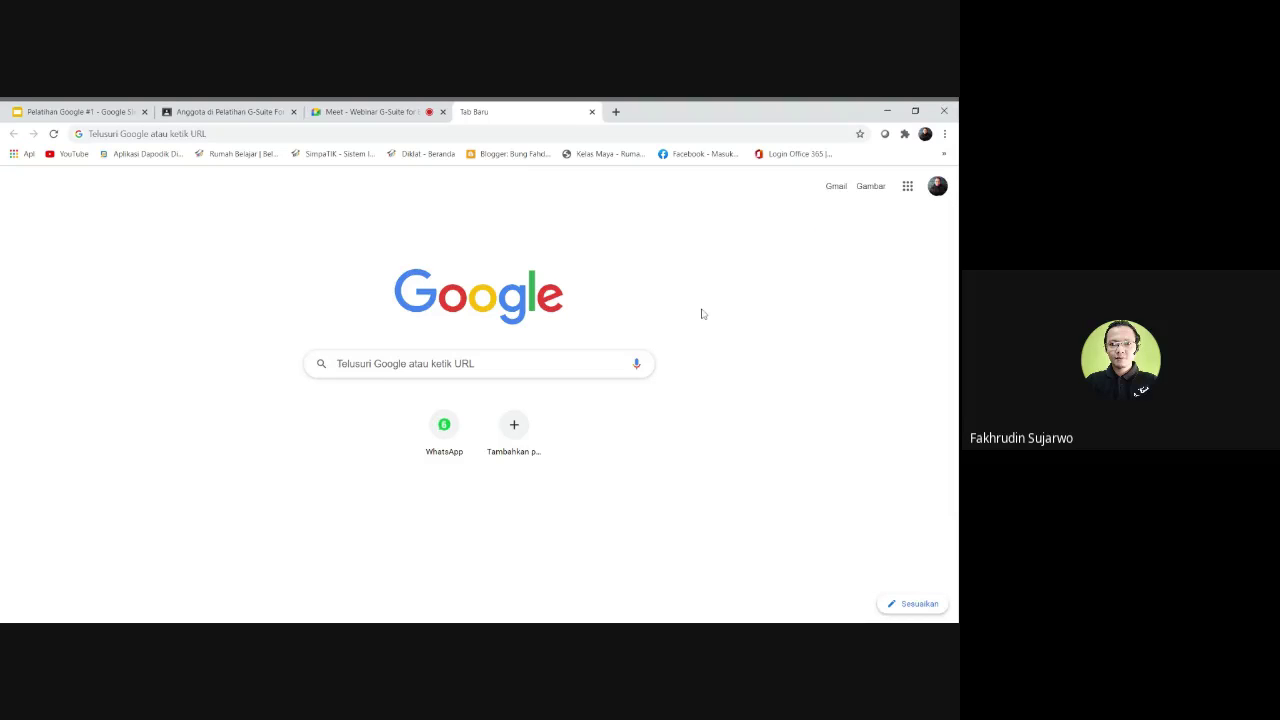
click(909, 189)
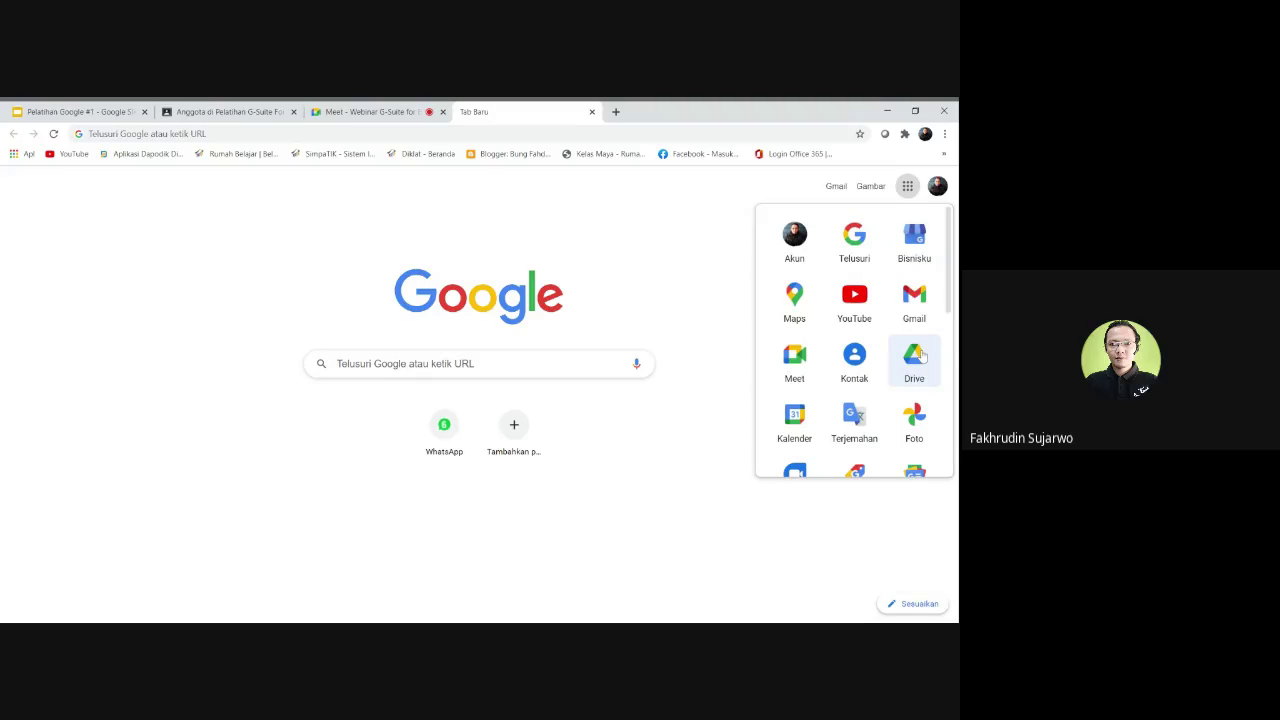
click(916, 357)
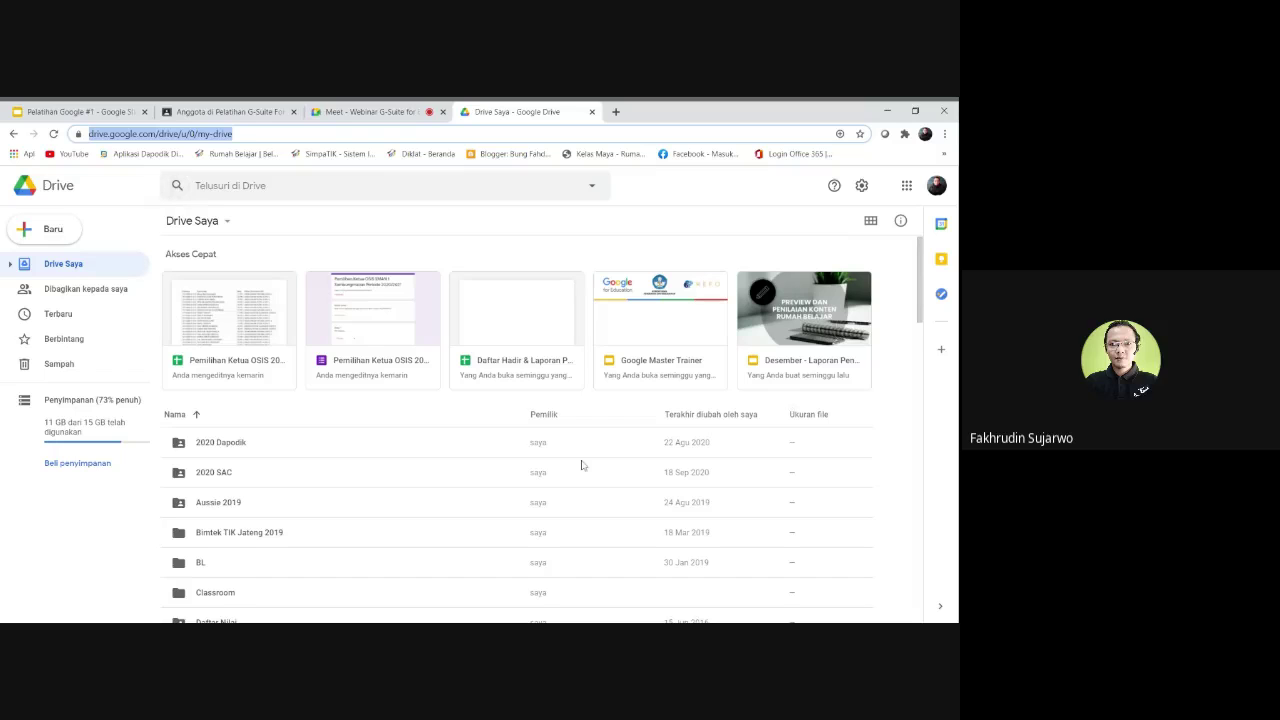
Open the second signed-in account's Drive in a new tab
click(936, 185)
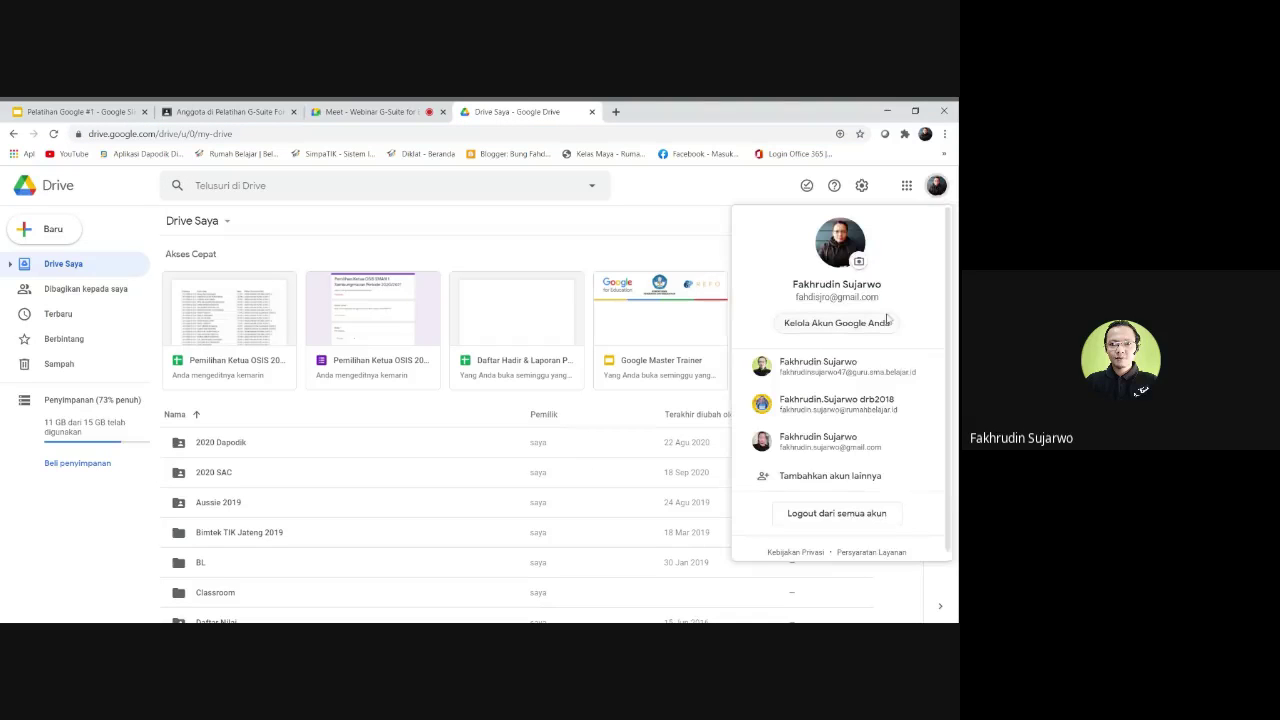
click(702, 204)
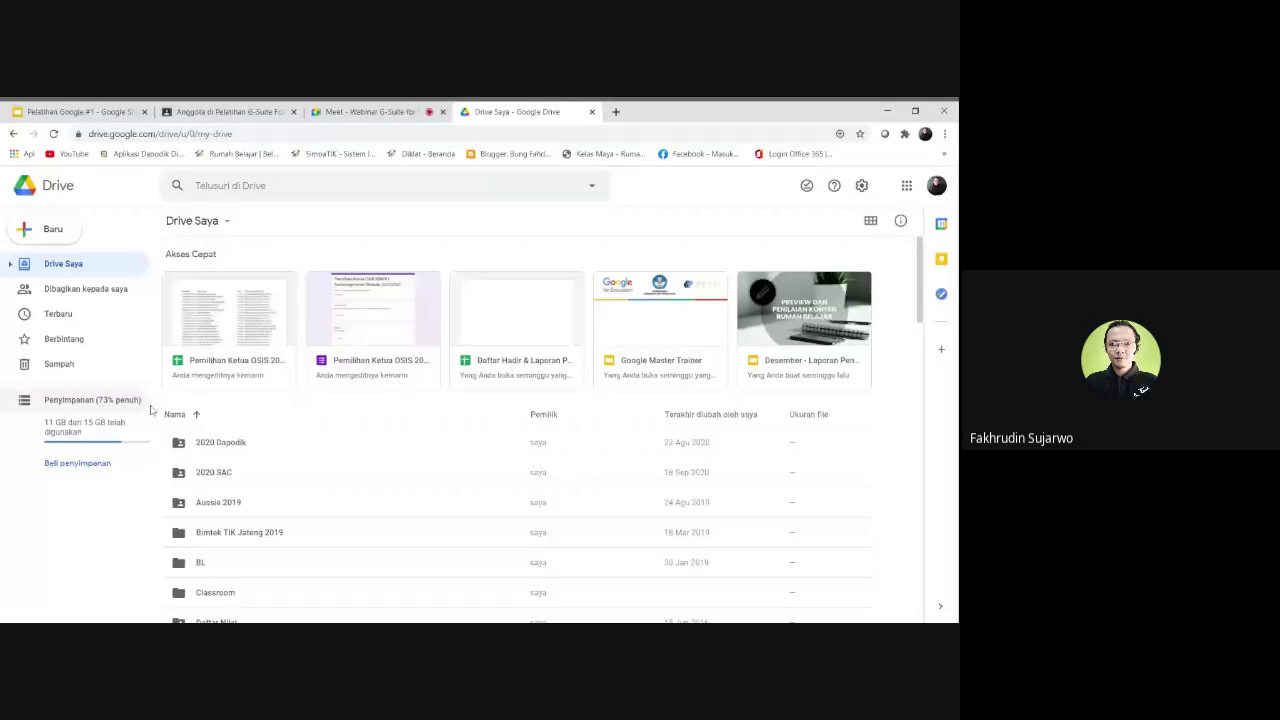
click(936, 186)
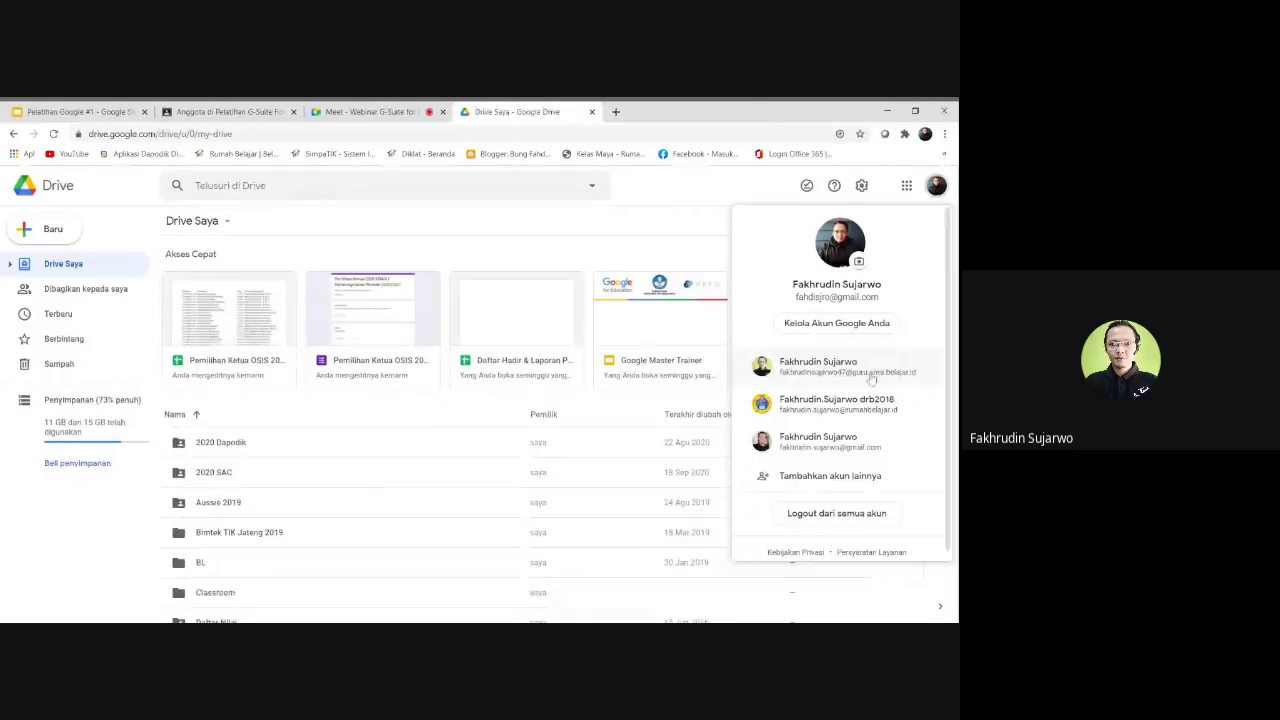
click(868, 372)
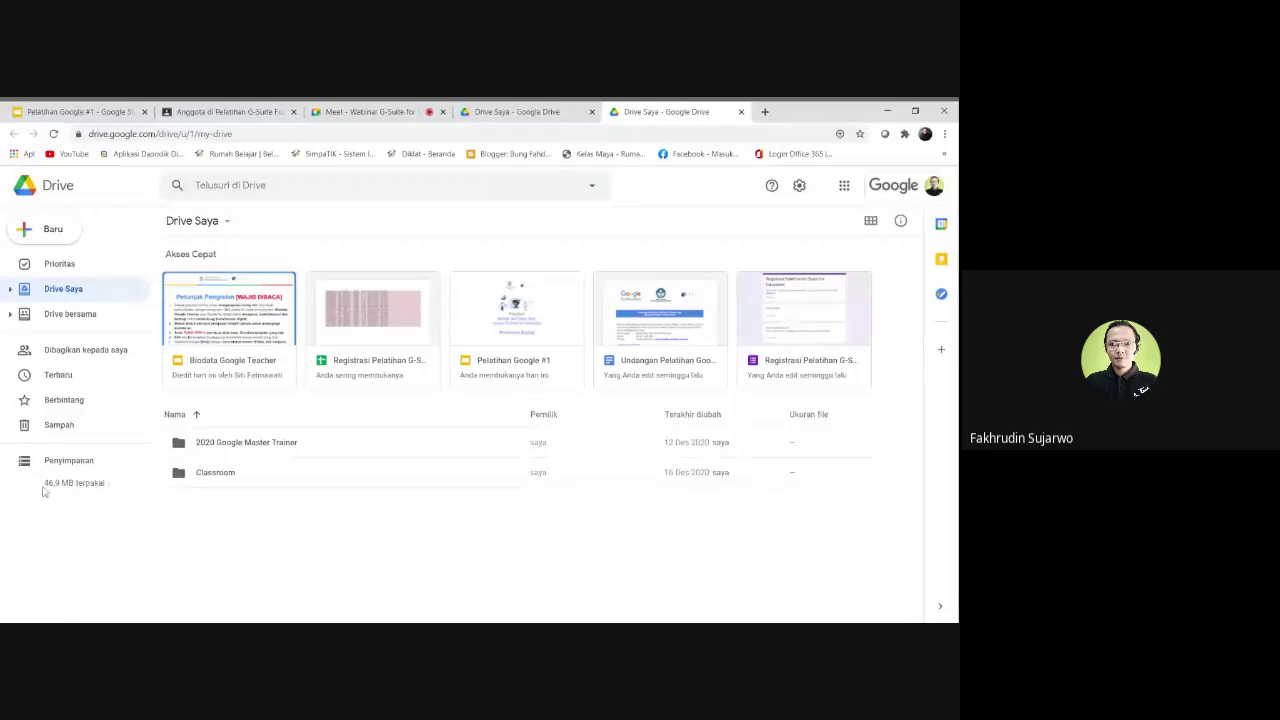
Compare both Drive tabs, then close the first account's Drive tab
click(553, 112)
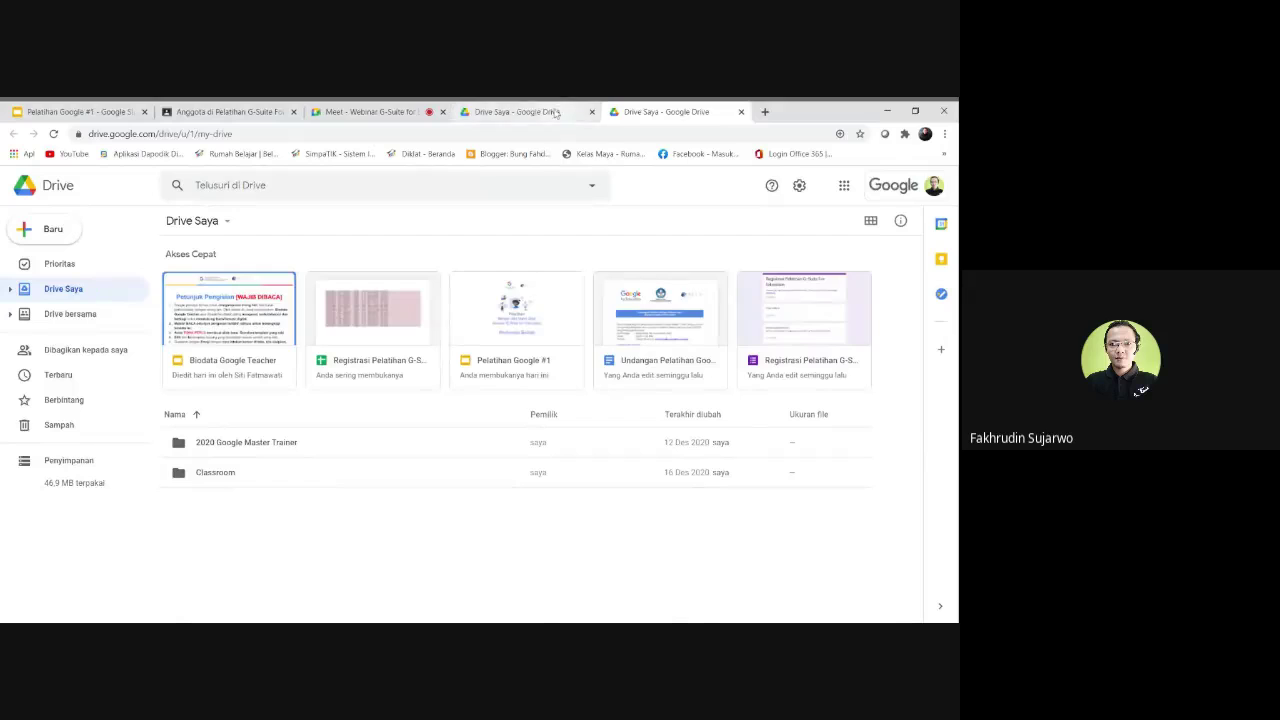
click(935, 185)
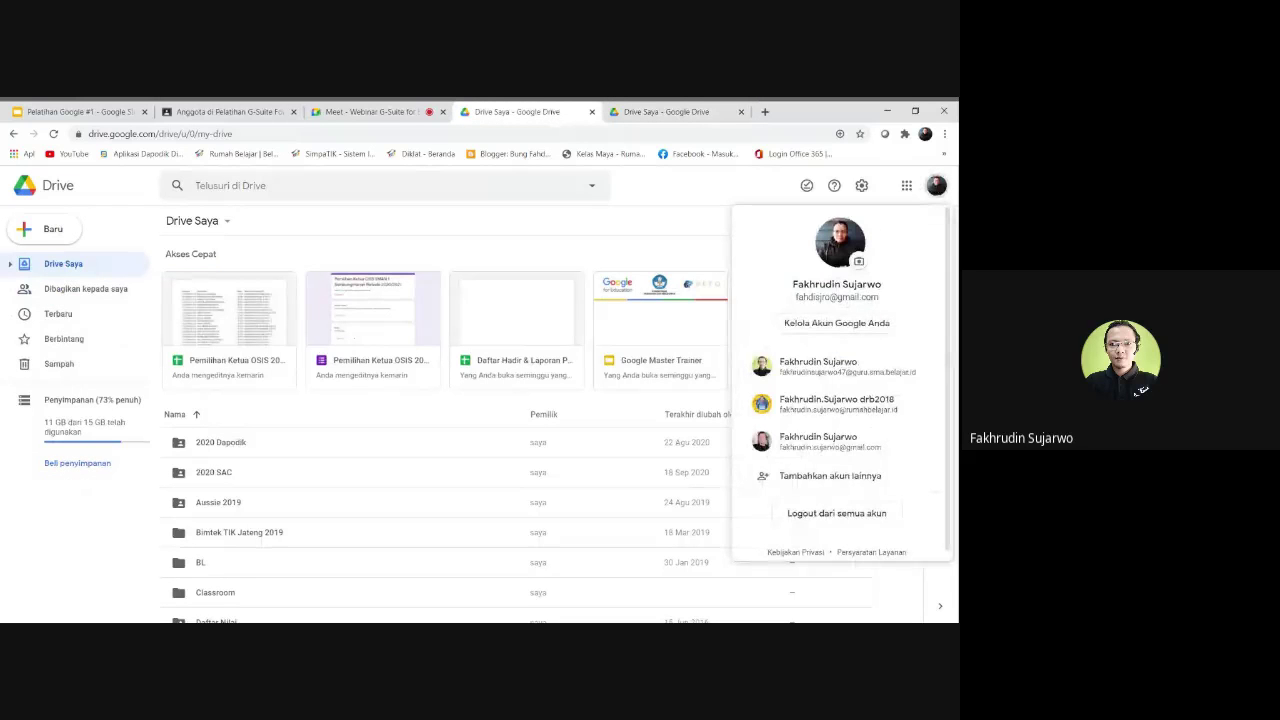
click(937, 188)
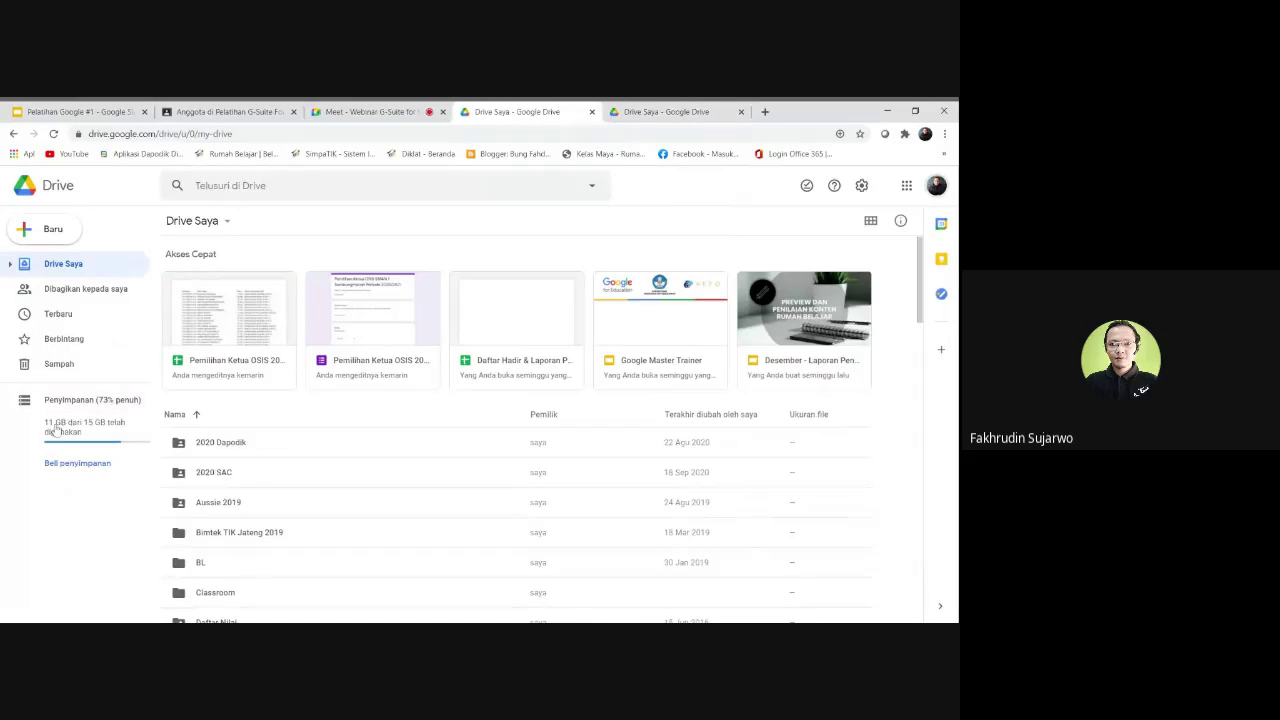
click(644, 112)
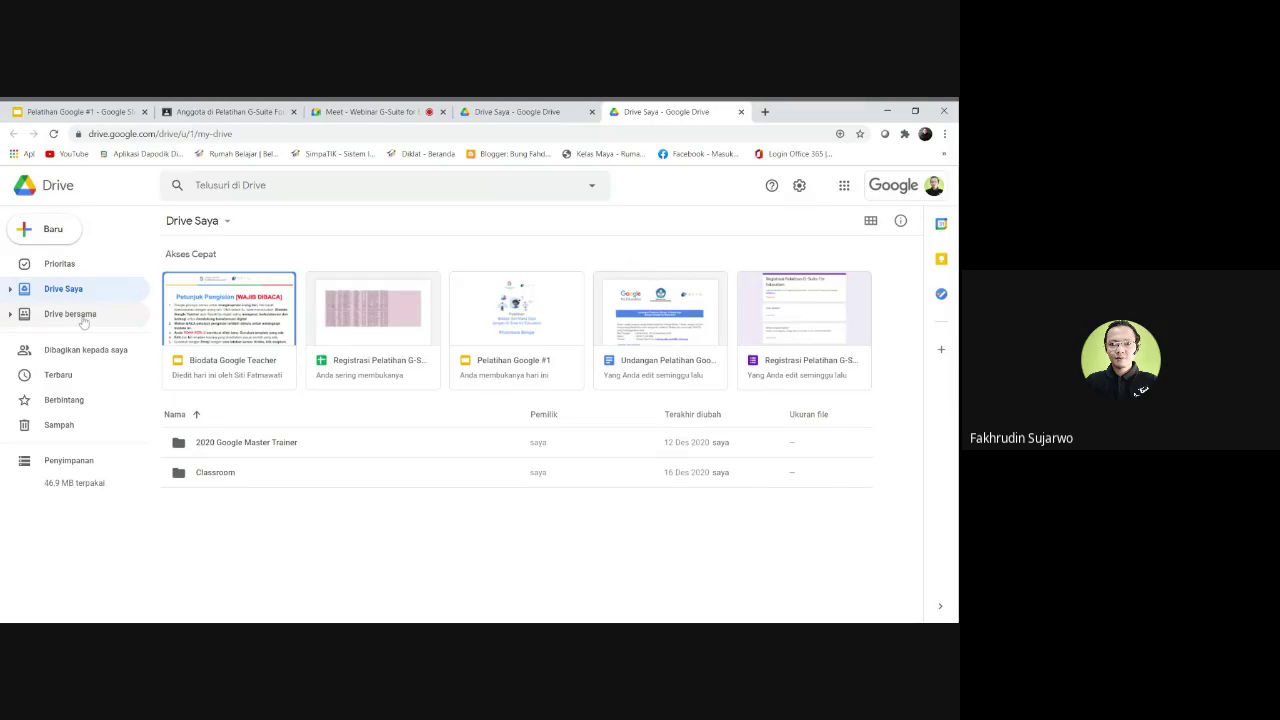
click(515, 112)
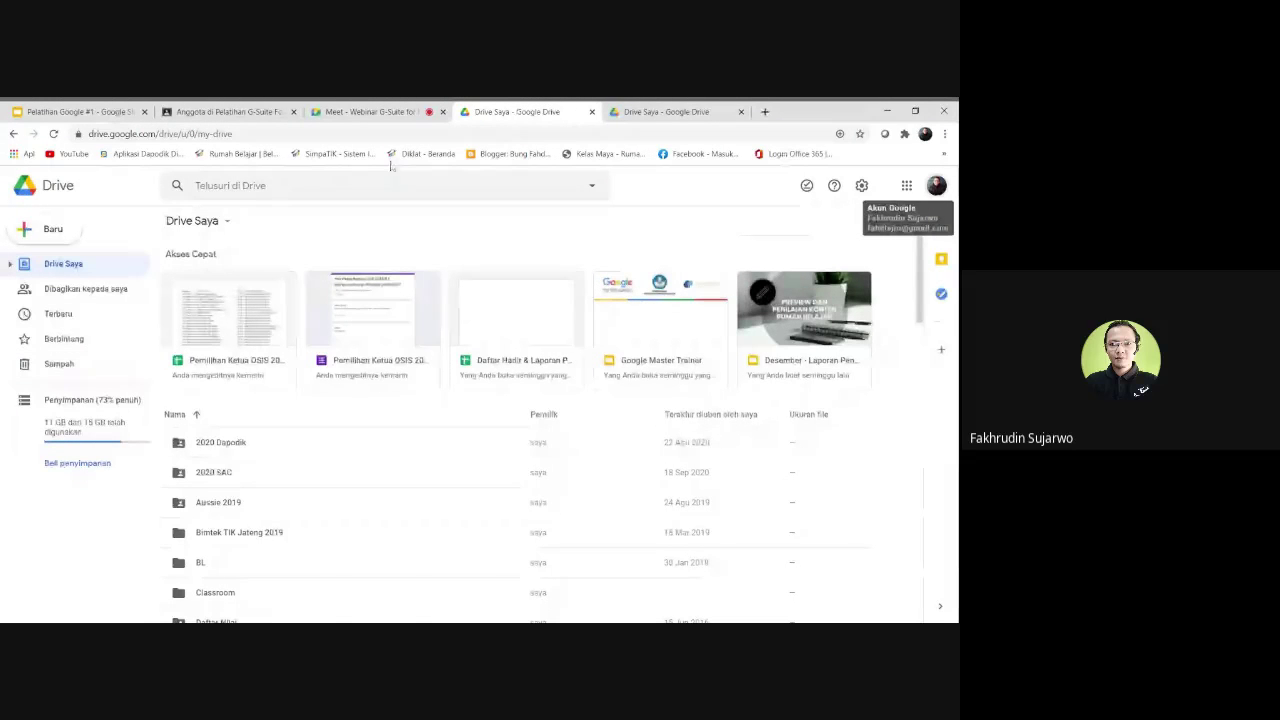
click(591, 111)
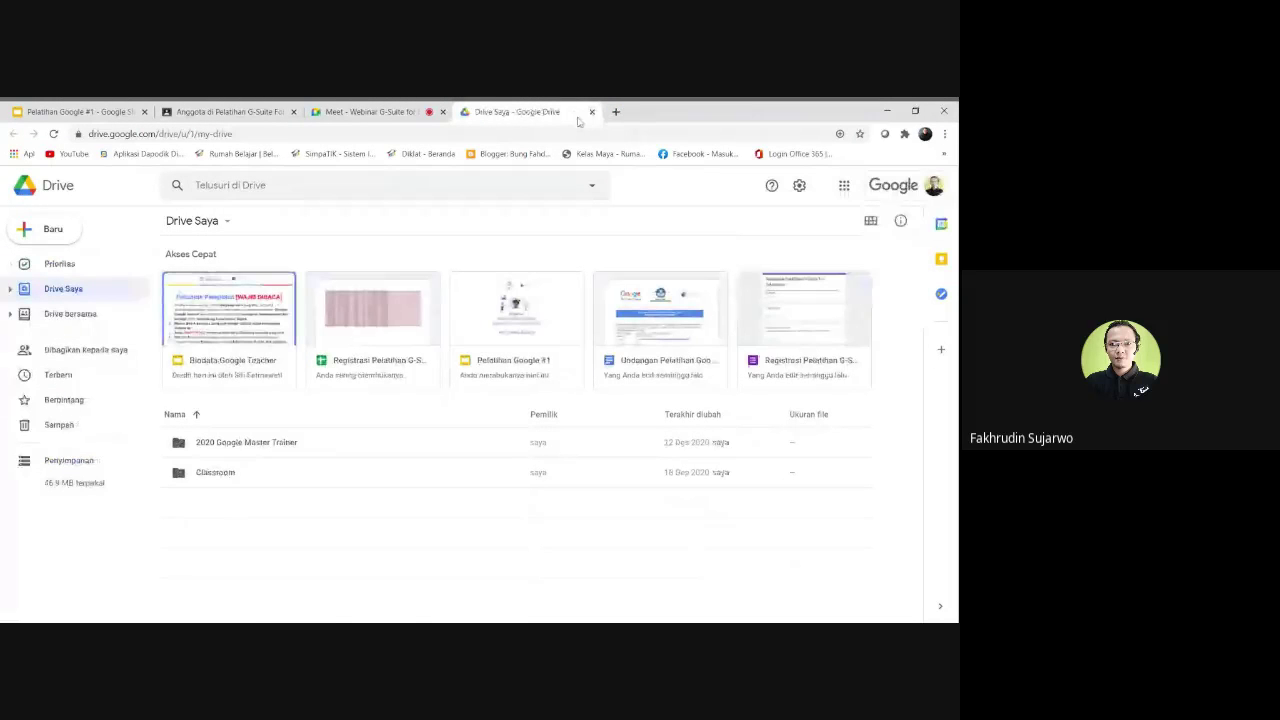
Switch Drive Saya to grid view and dismiss the right-click New menu
click(869, 222)
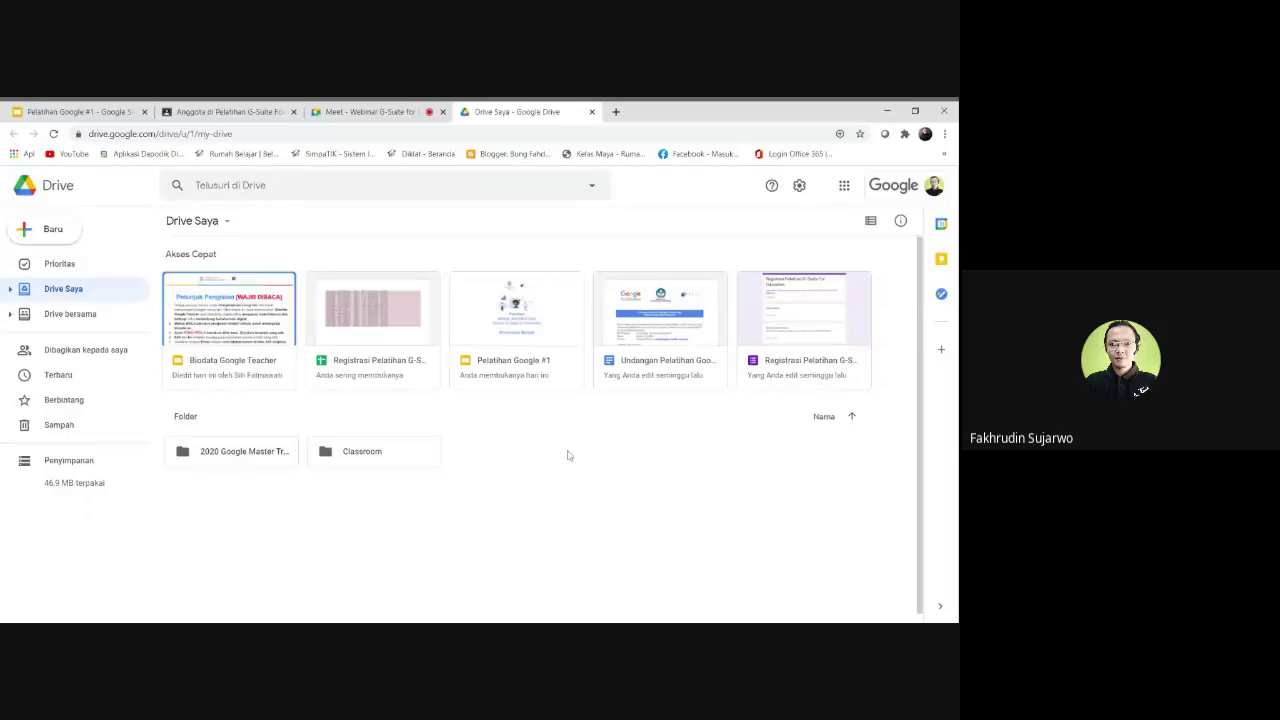
right_click(526, 435)
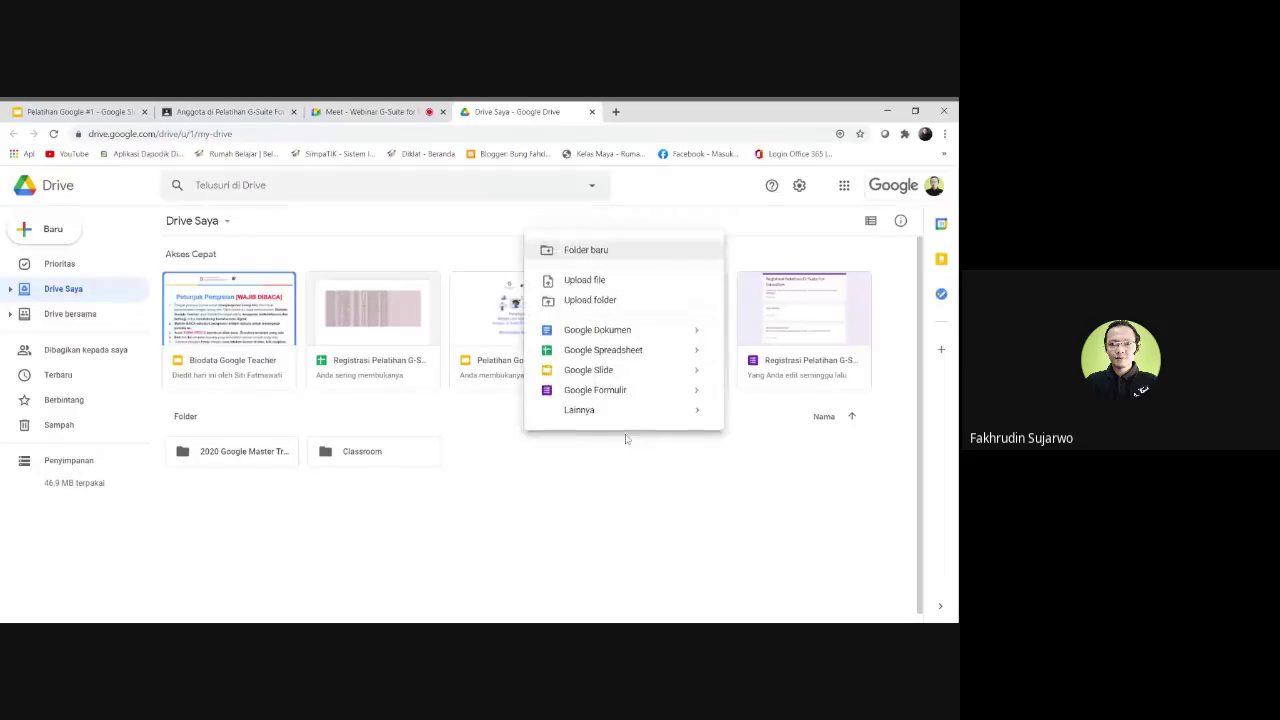
right_click(559, 471)
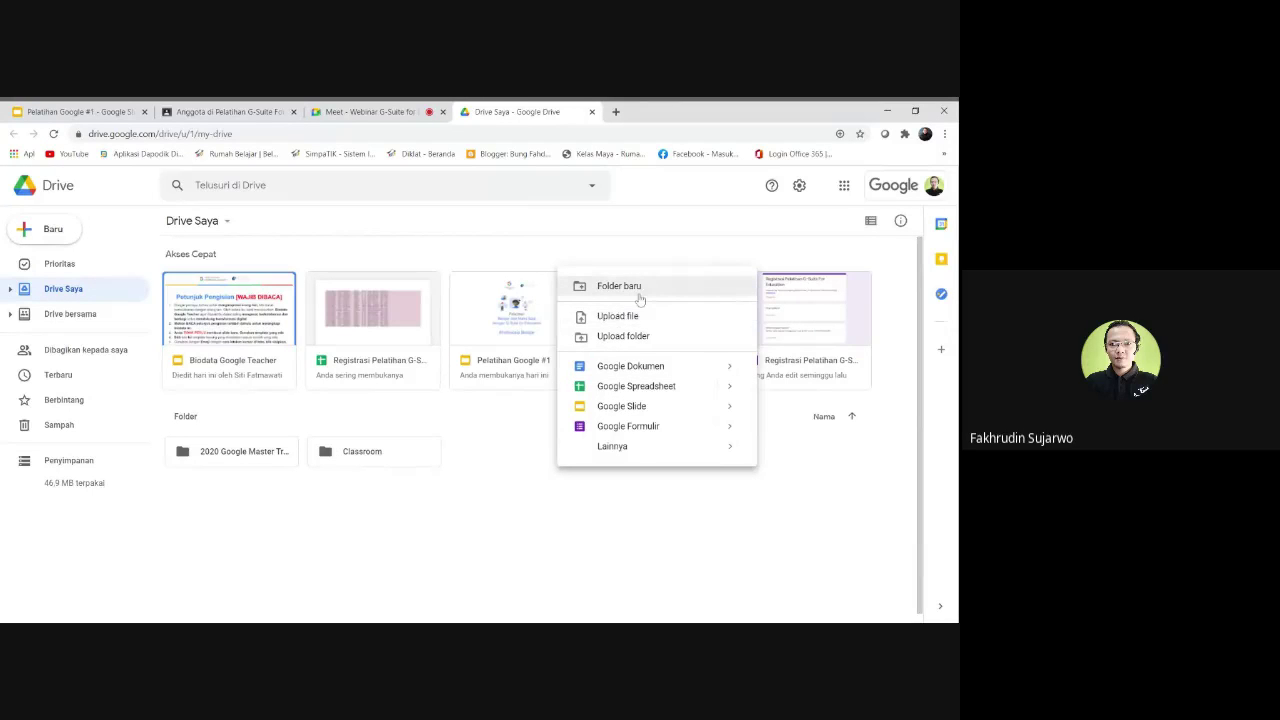
click(521, 467)
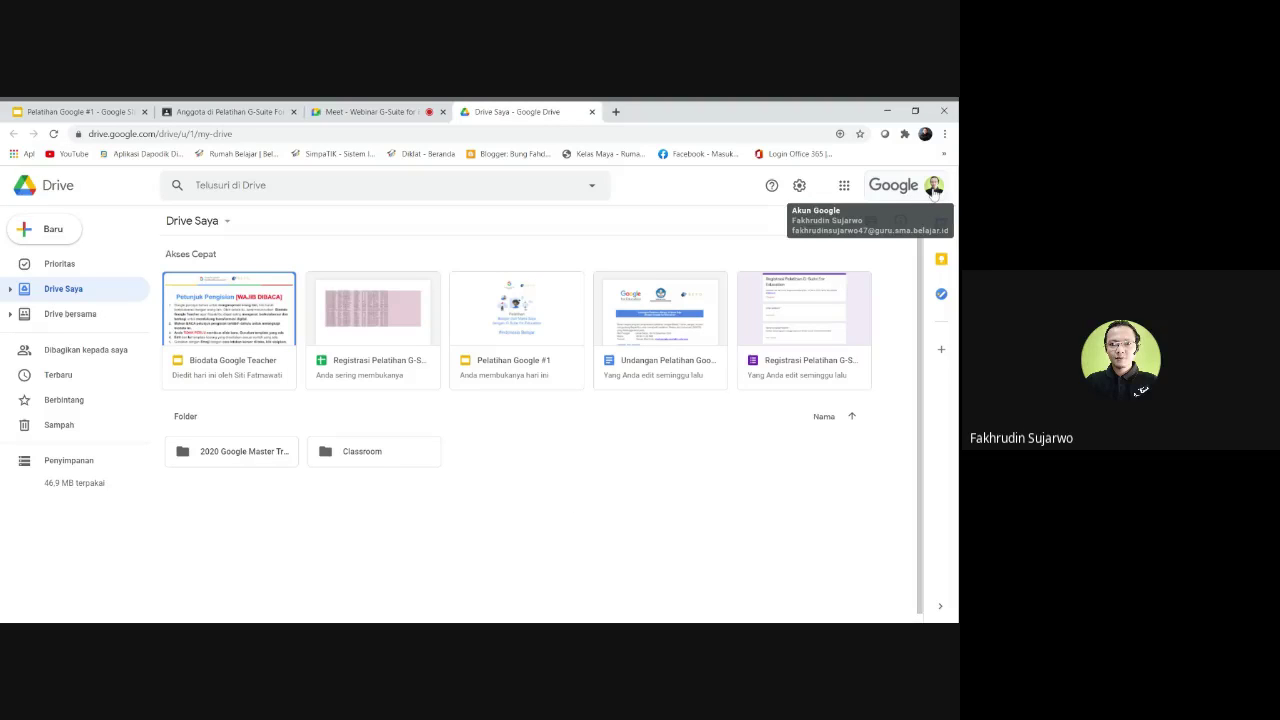
Open 'Kelola Akun Google Anda' from the profile avatar menu
click(933, 188)
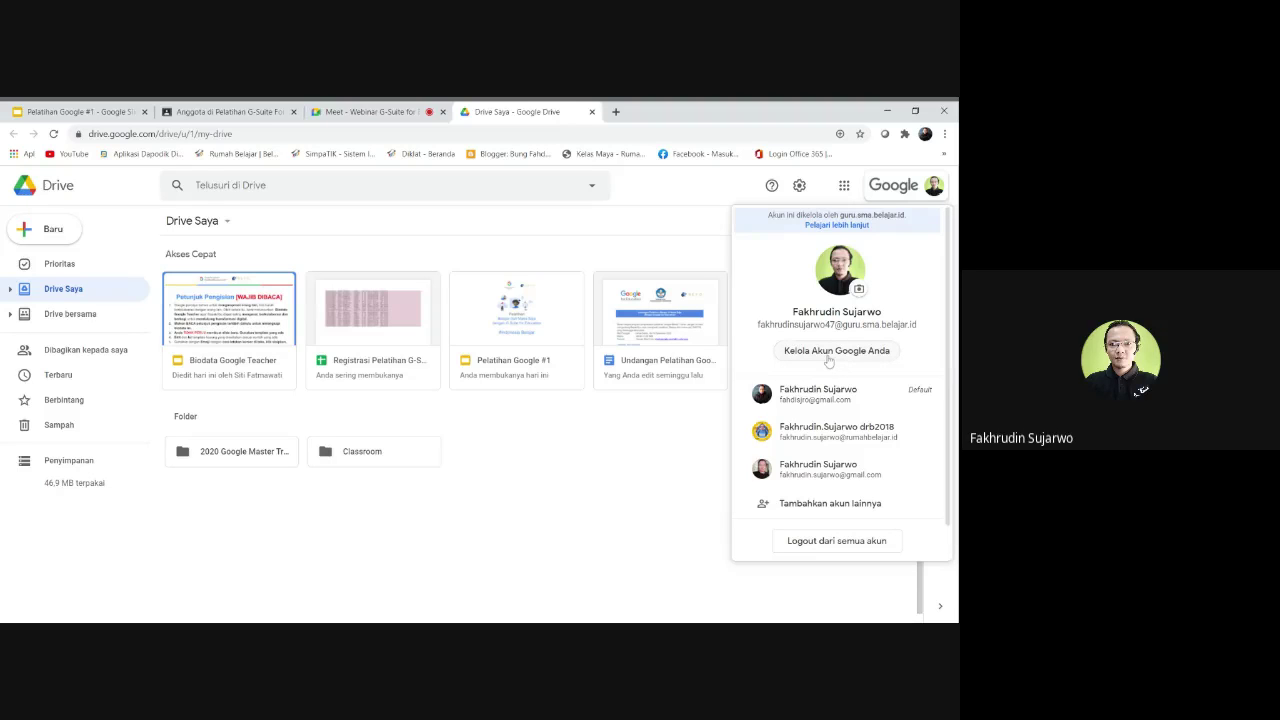
click(828, 355)
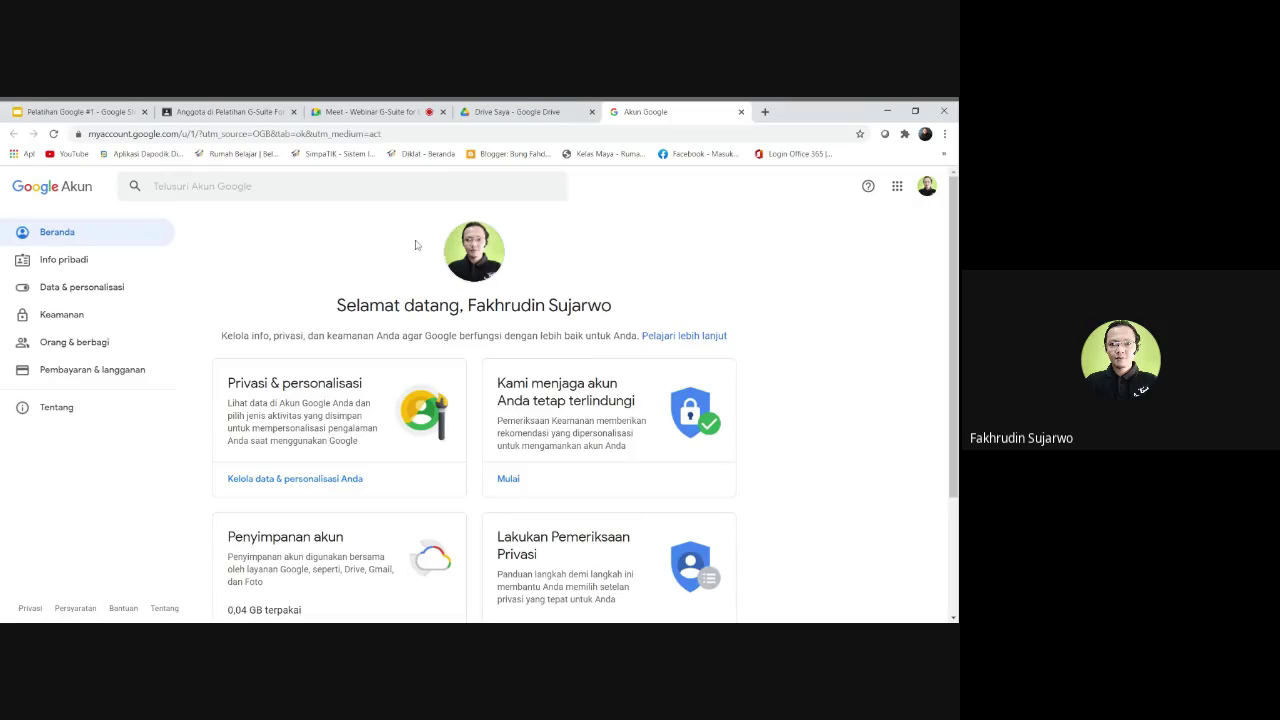
mouse_move(478, 276)
click(476, 270)
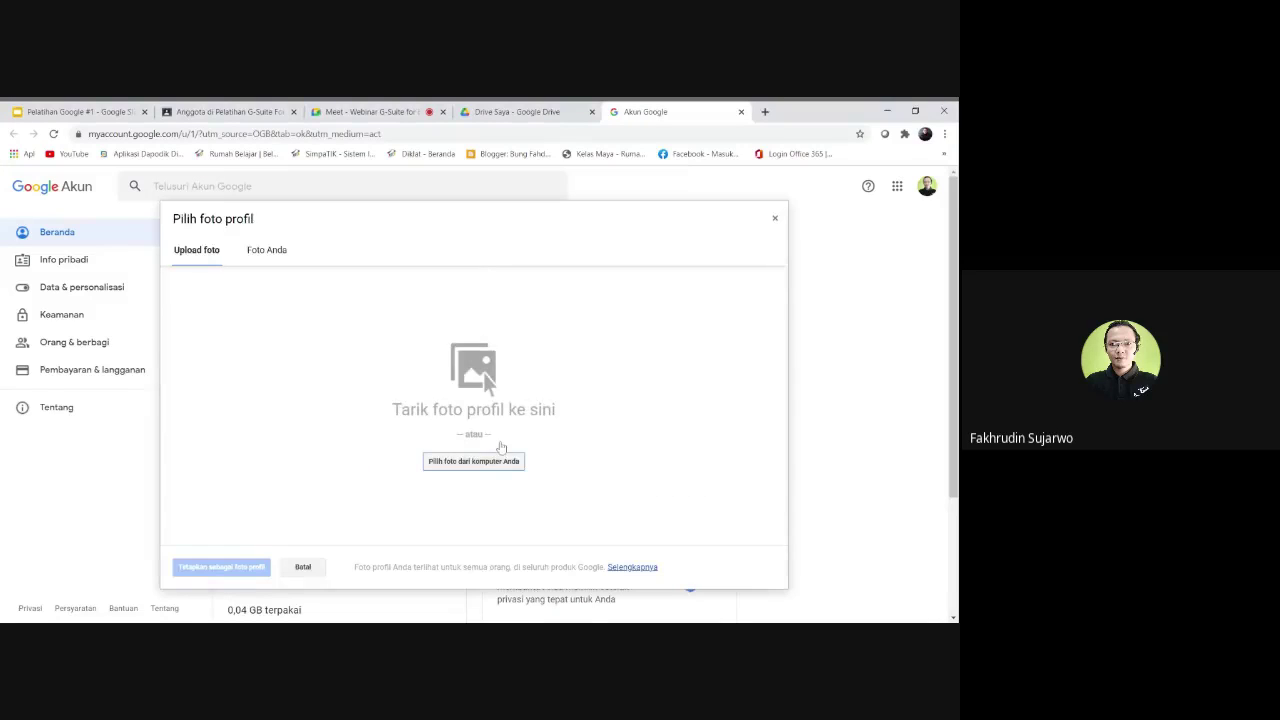
click(482, 467)
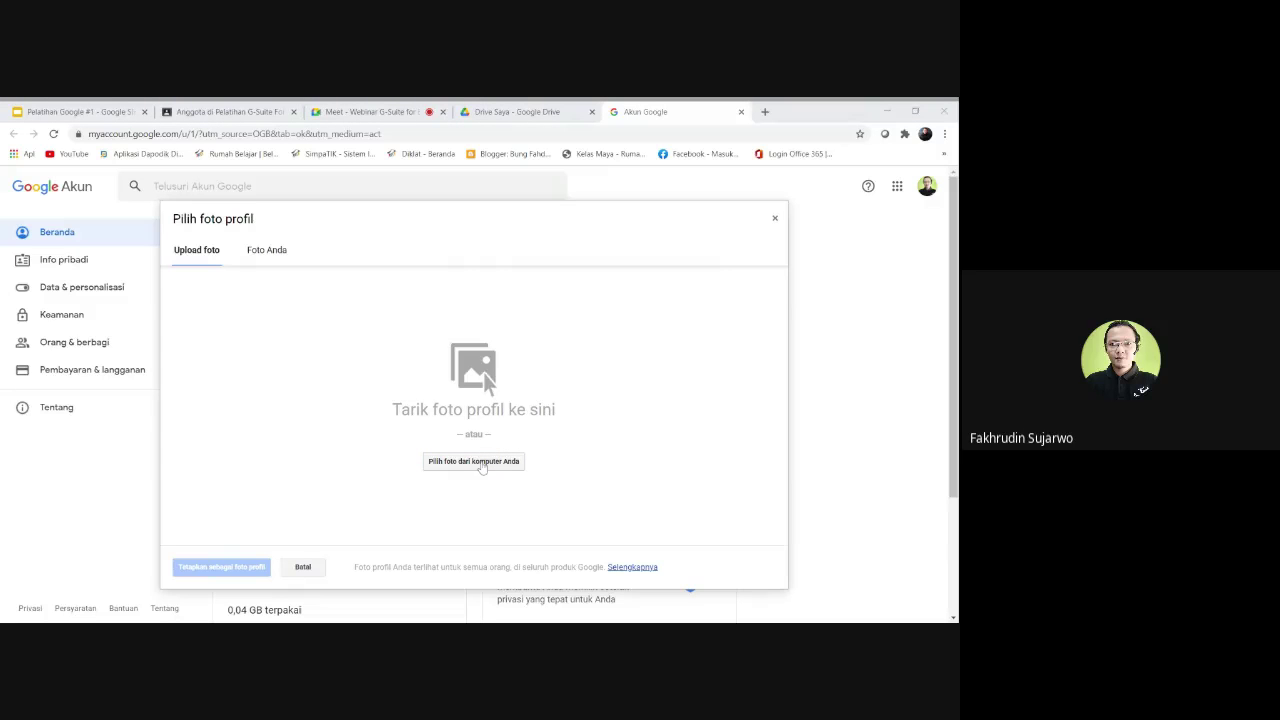
key(Escape)
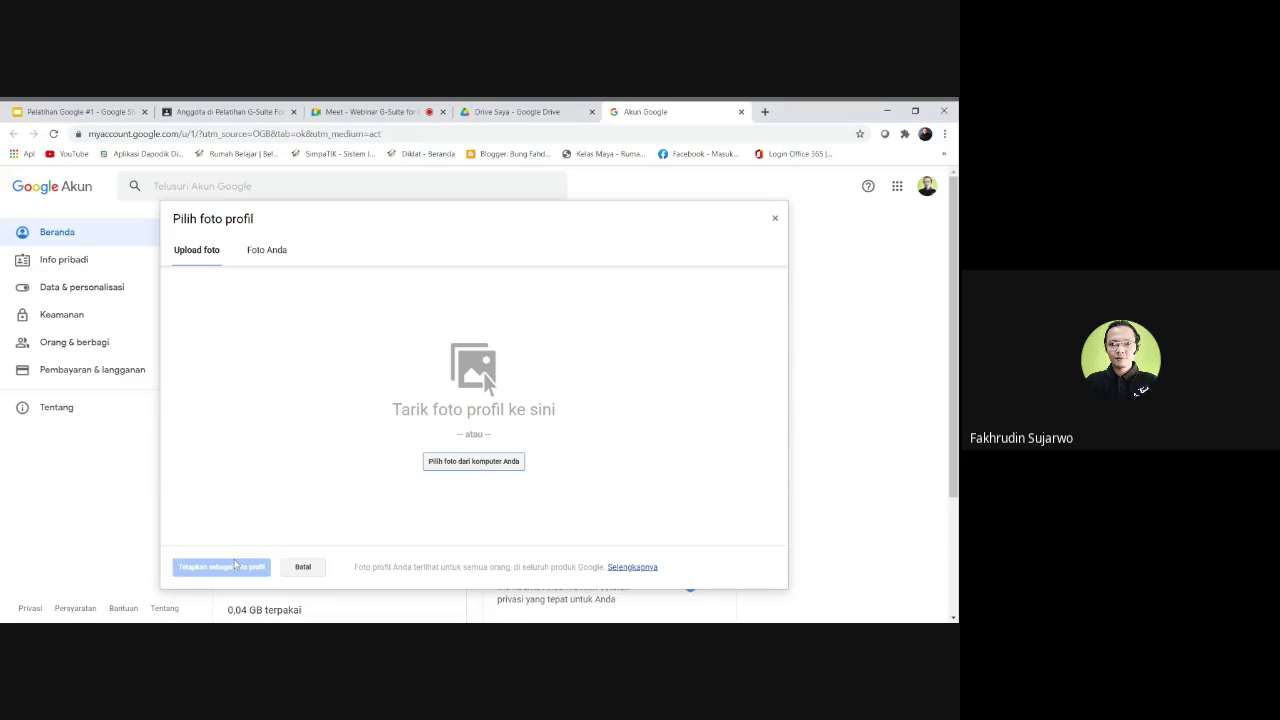
click(302, 568)
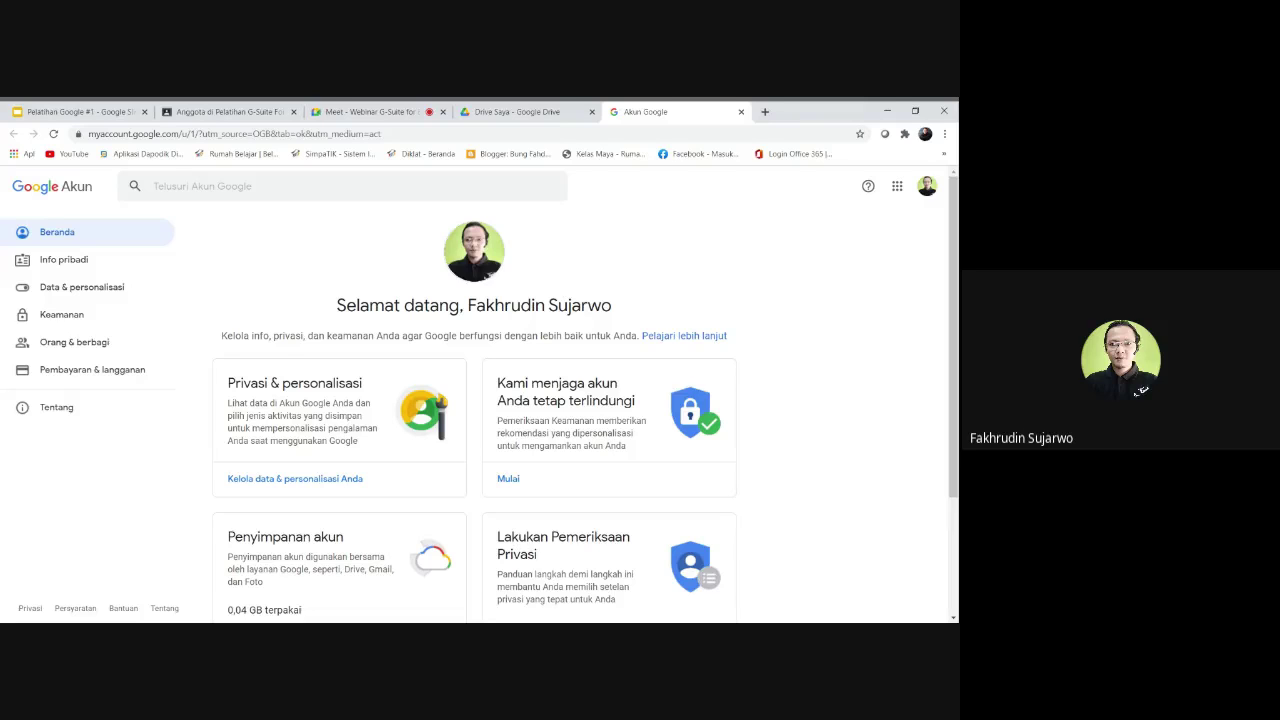
Browse Info pribadi, then open the Data & personalisasi settings
click(71, 271)
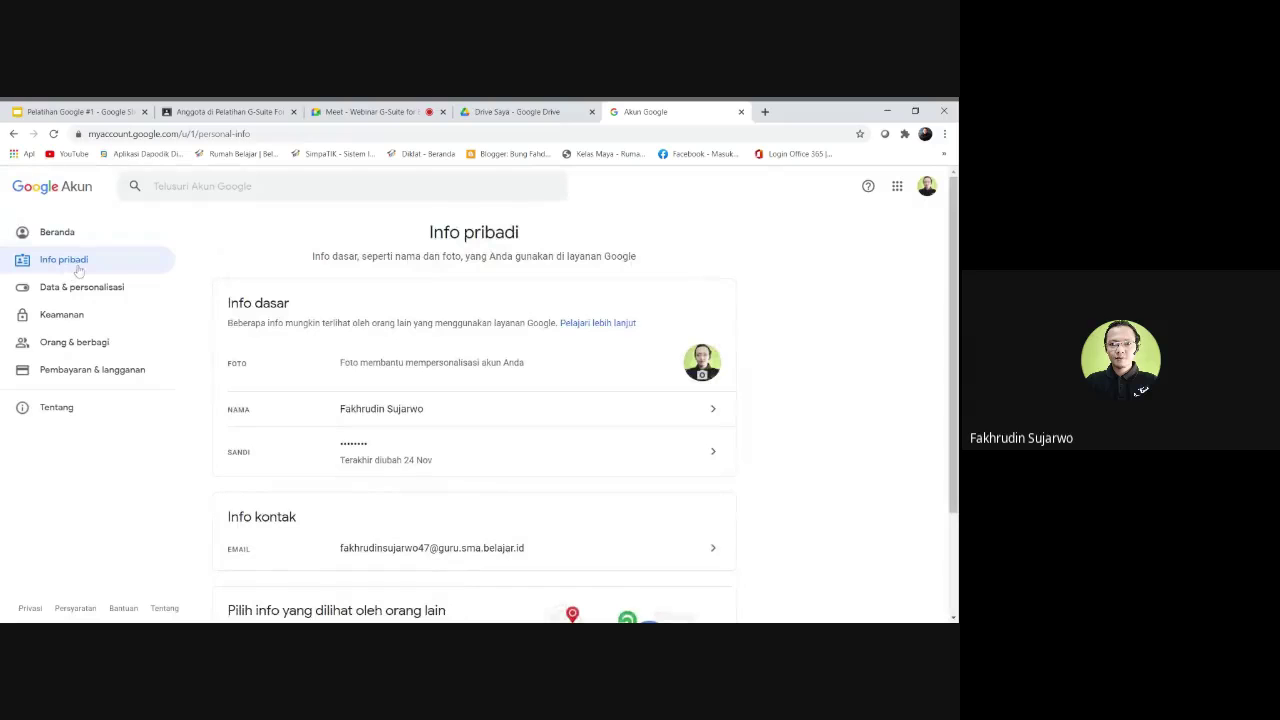
scroll(531, 397, down, 2)
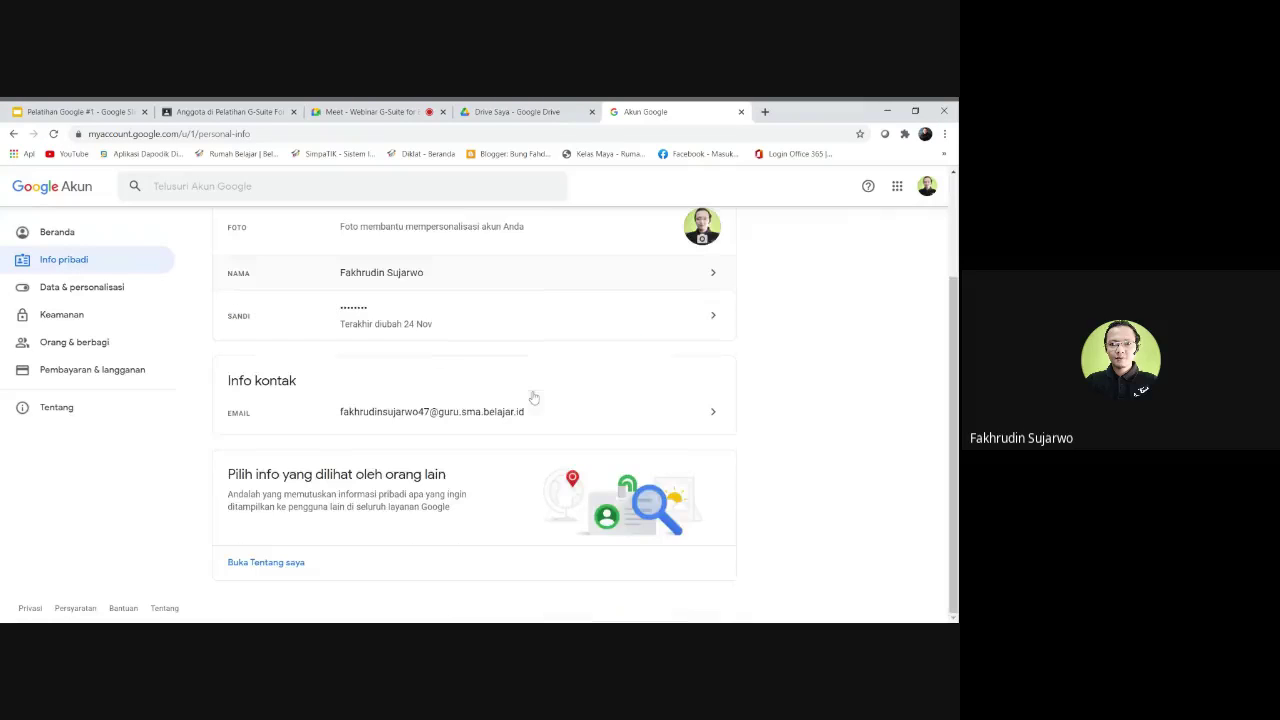
scroll(474, 406, up, 2)
scroll(423, 409, down, 2)
scroll(290, 350, up, 2)
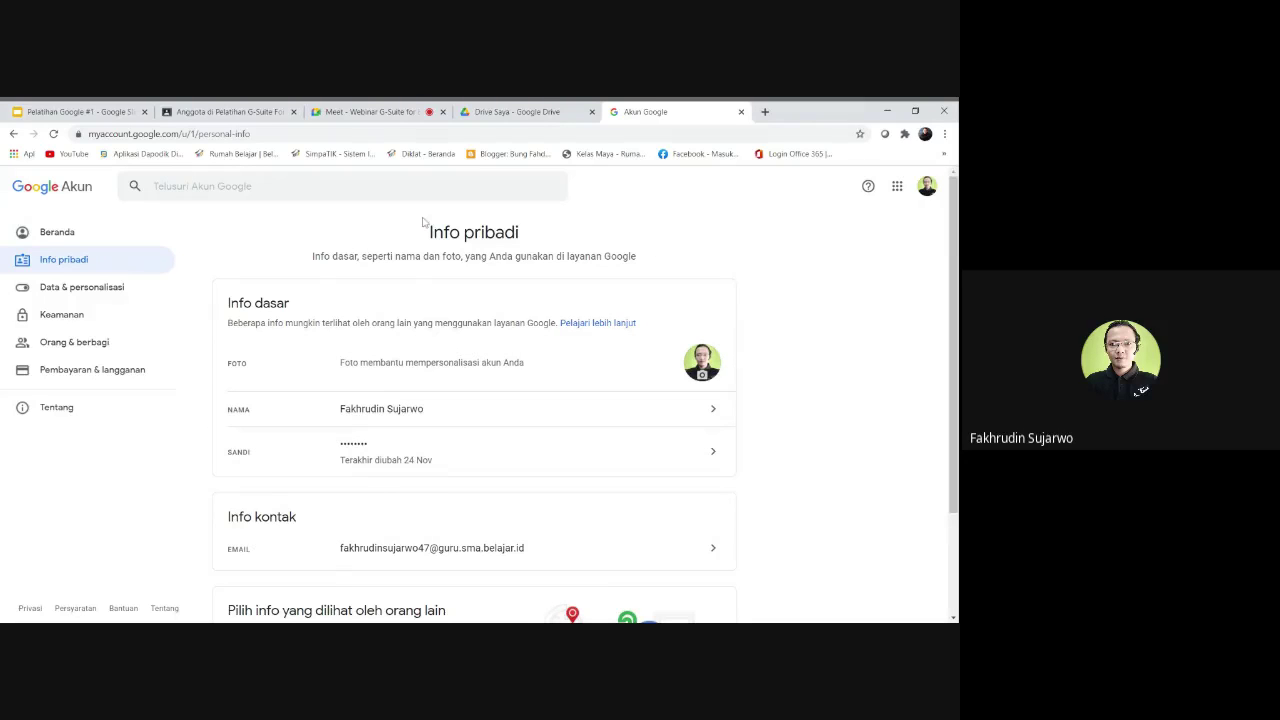
click(77, 292)
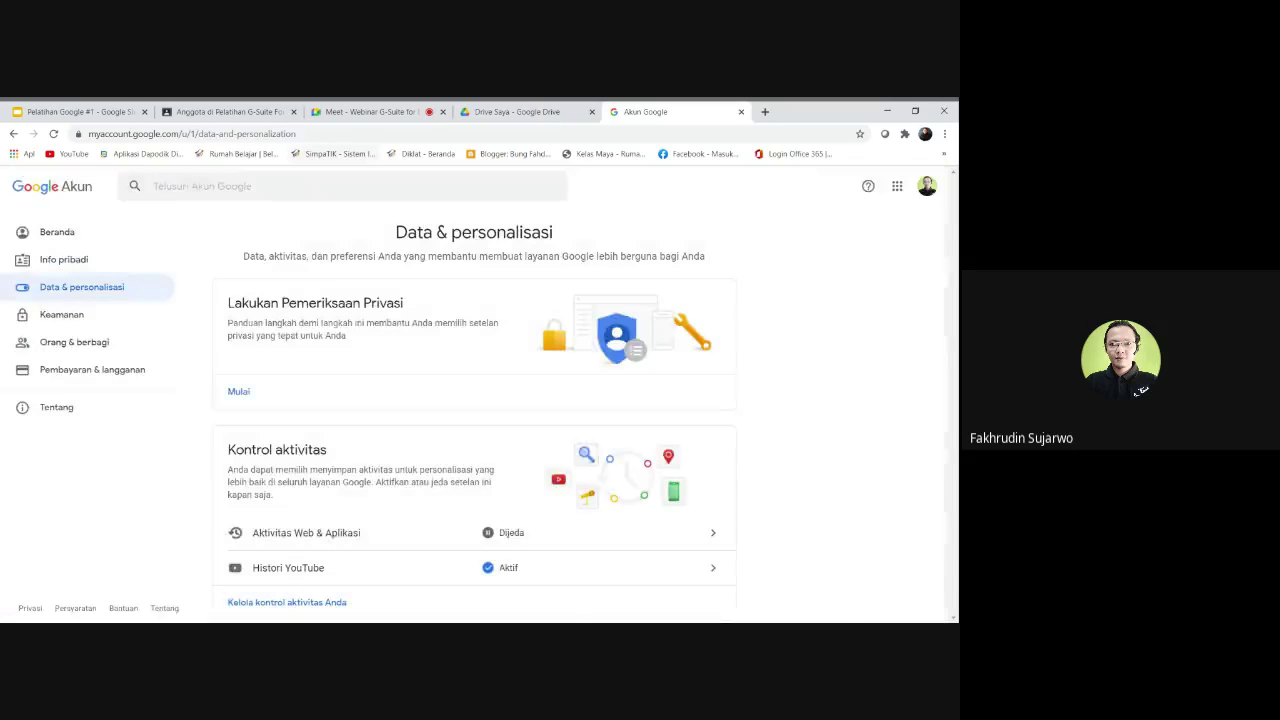
Admit the waiting guest in Meet, then scroll Data & personalisasi down to Bahasa
click(370, 111)
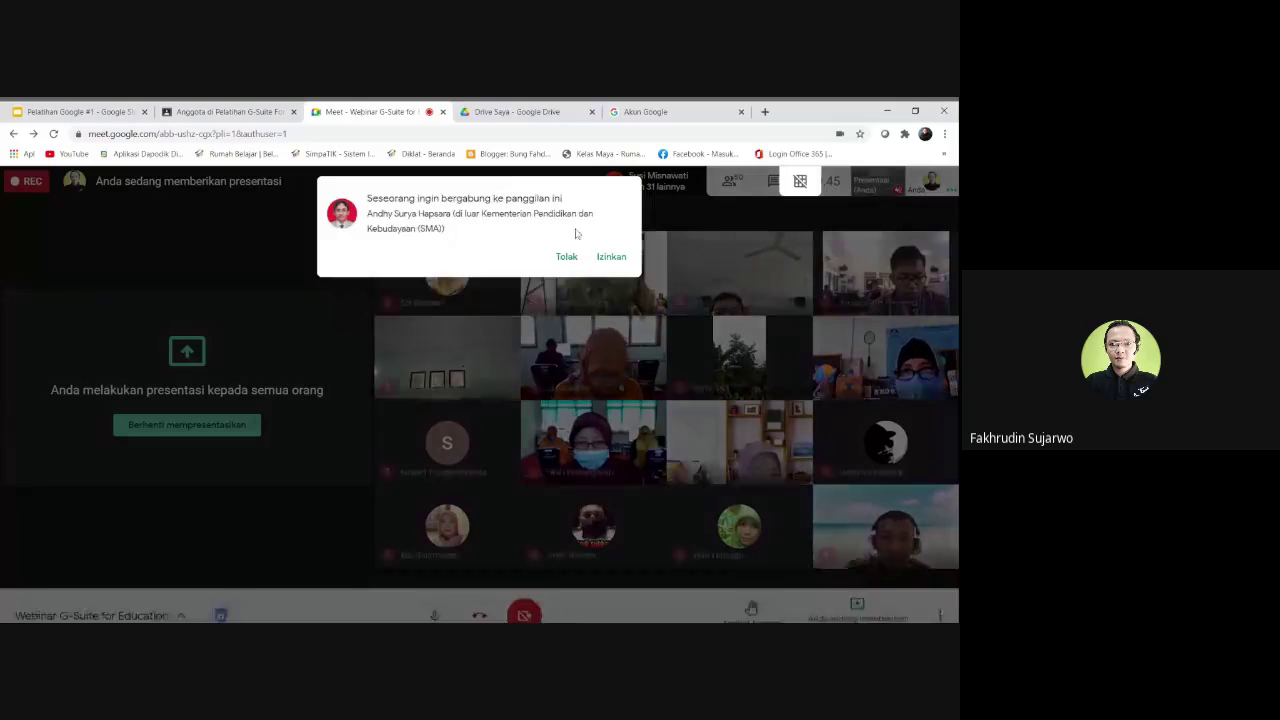
click(607, 257)
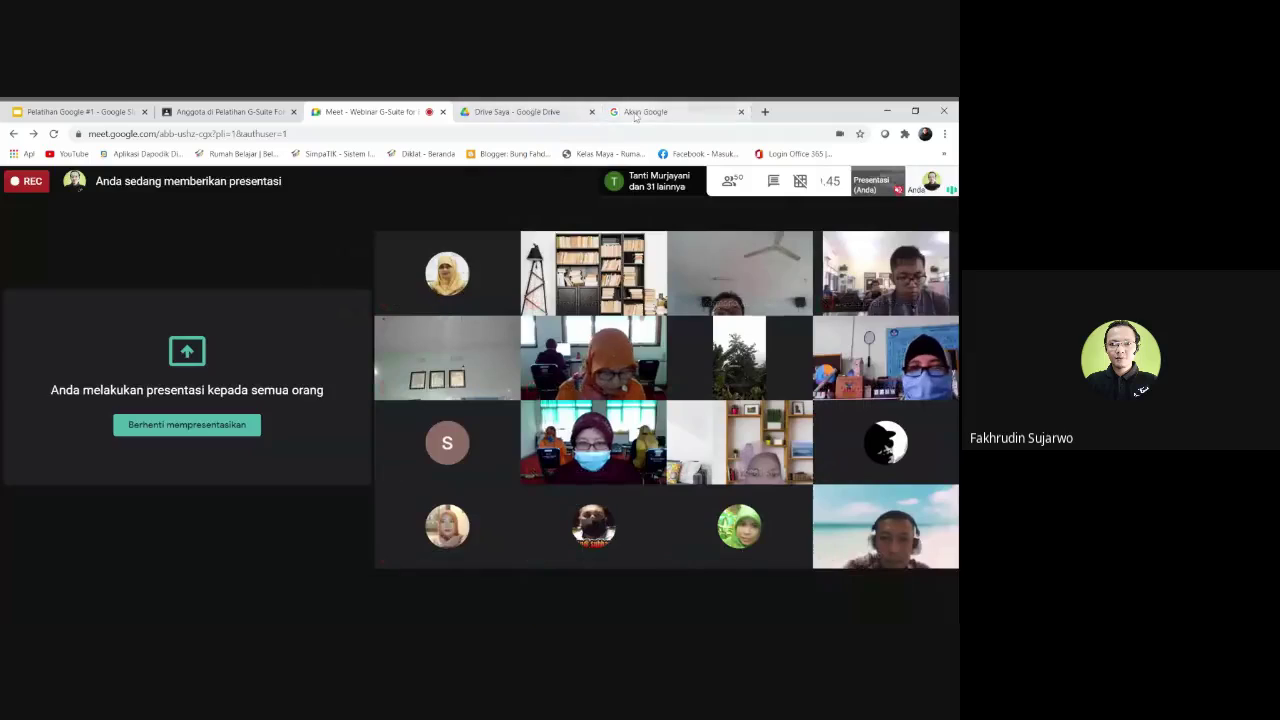
click(640, 111)
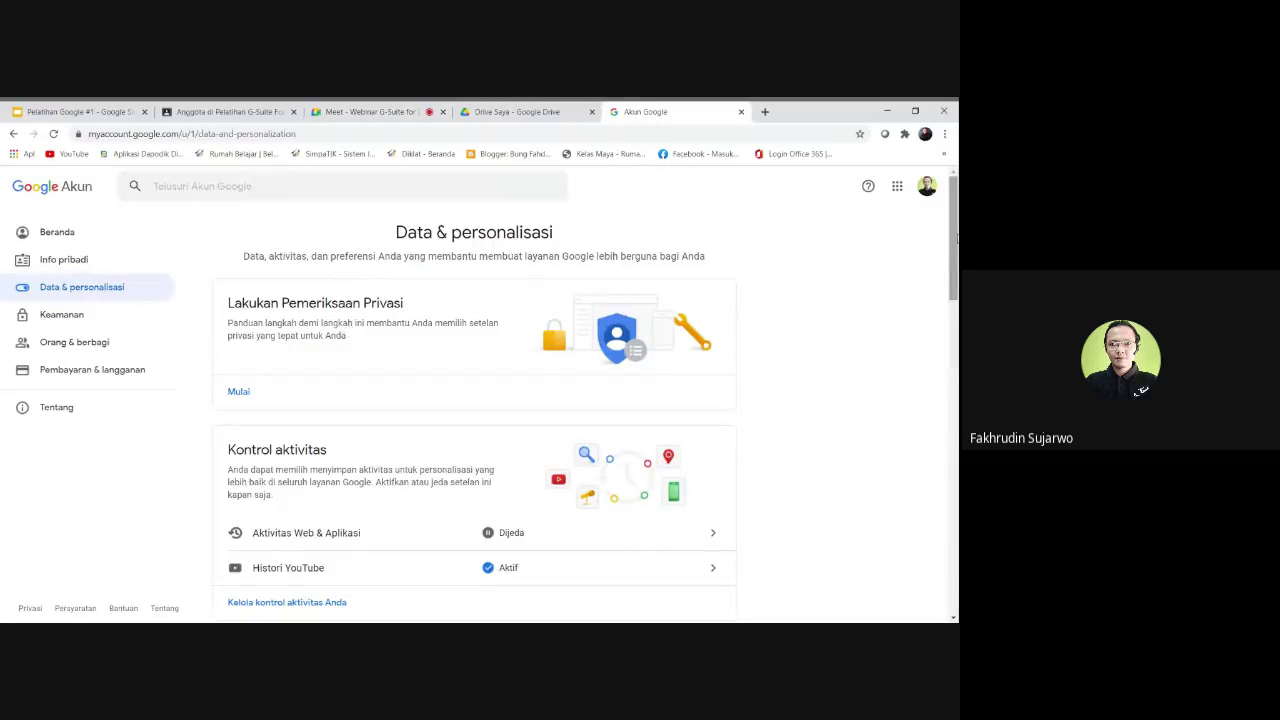
drag(950, 242, 953, 522)
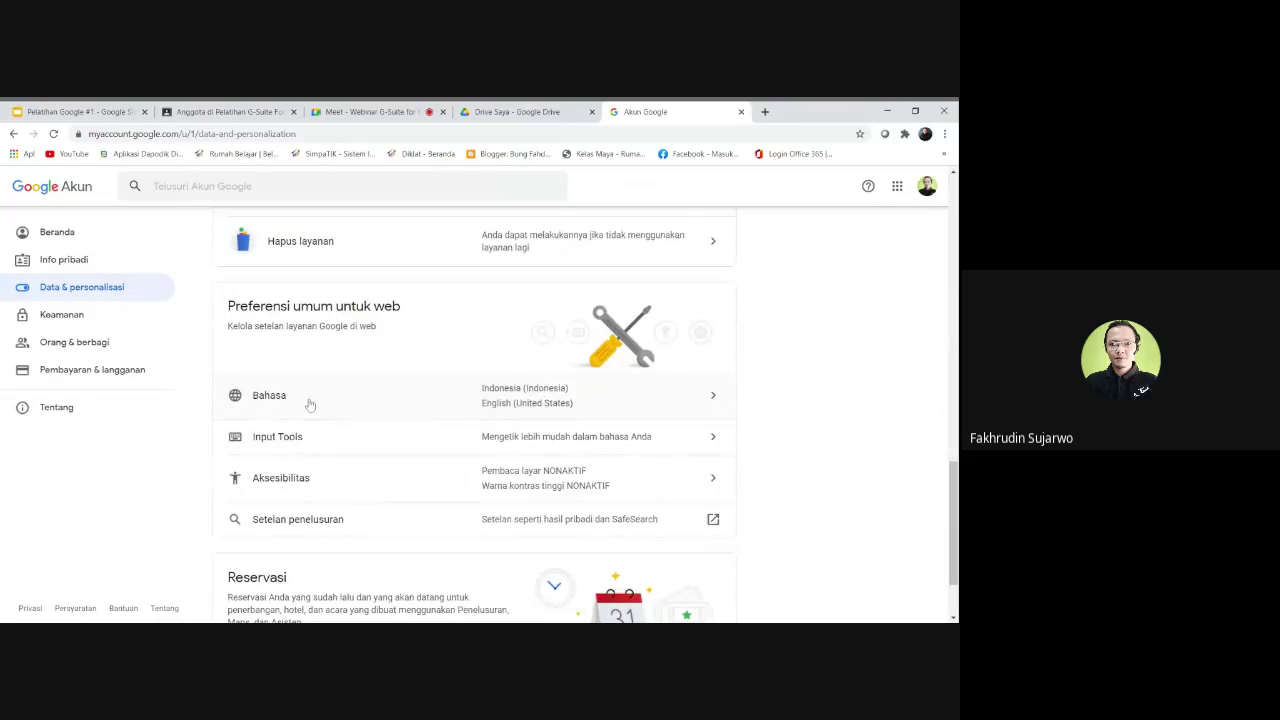
Search 'indo' to add a language, then cancel, keeping Indonesia and English, and close Google Account
click(478, 398)
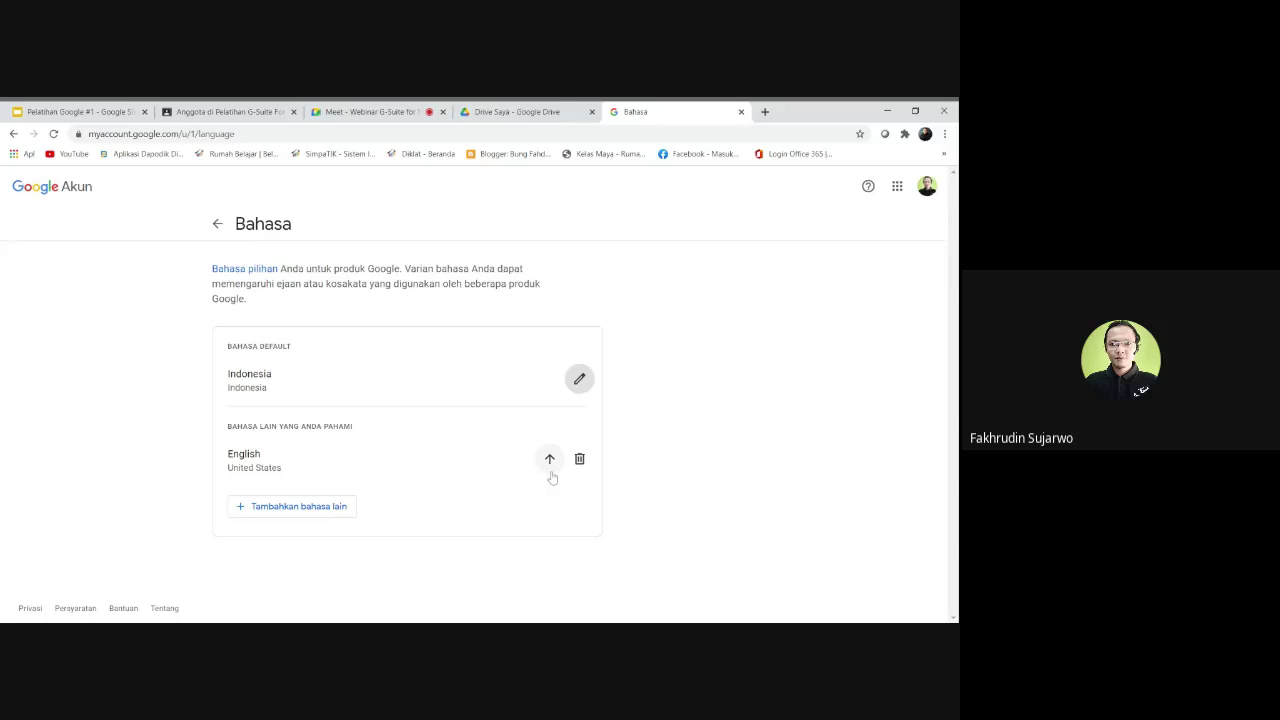
click(331, 510)
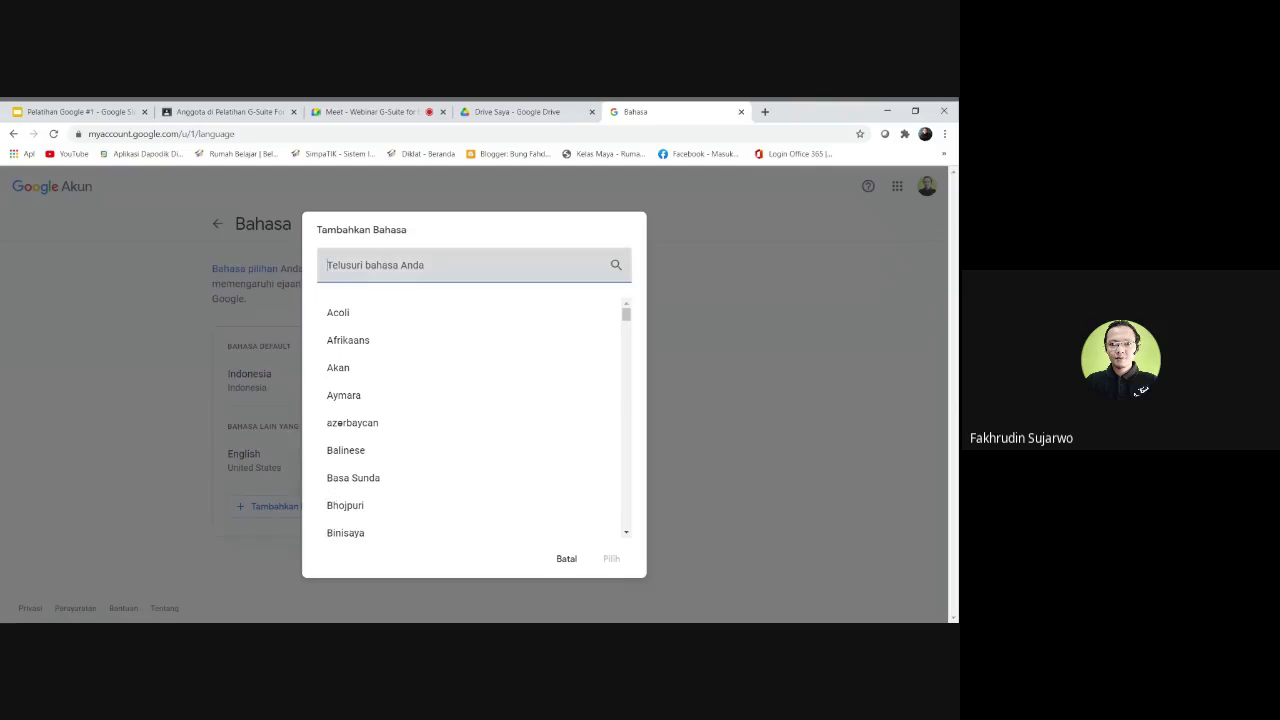
text(indo)
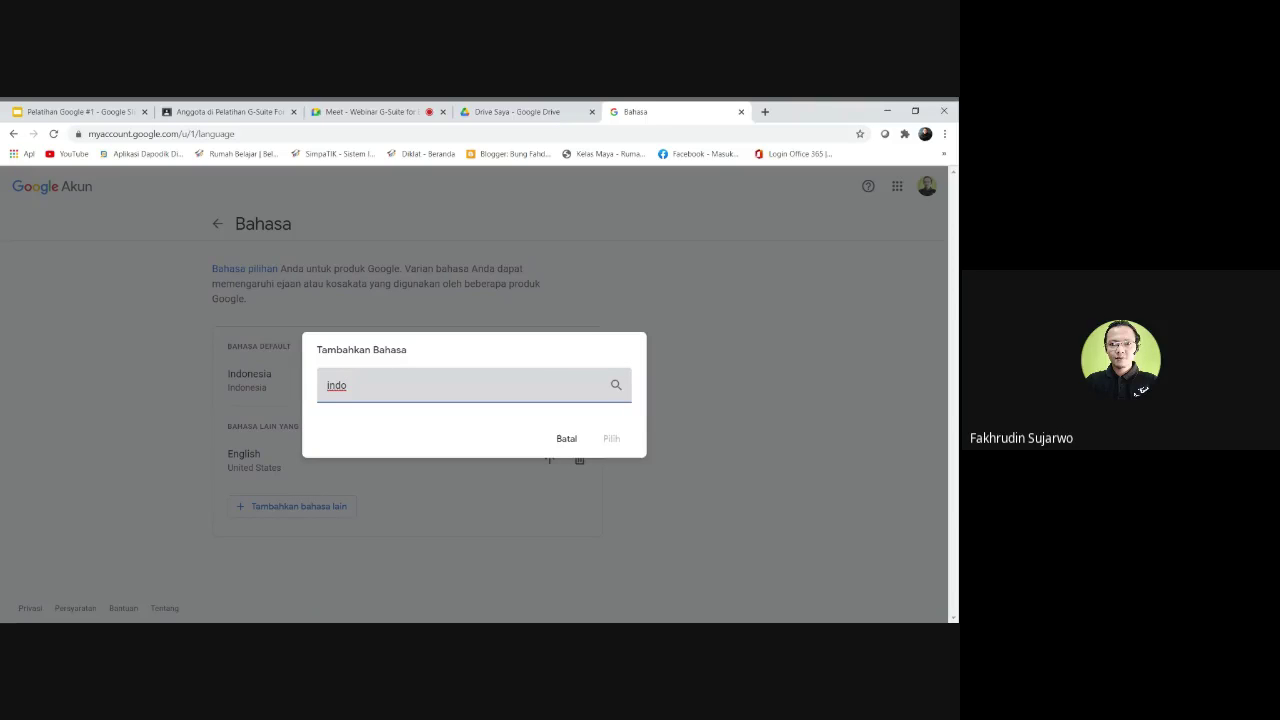
key(BackSpace)
key(BackSpace)
key(BackSpace)
key(BackSpace)
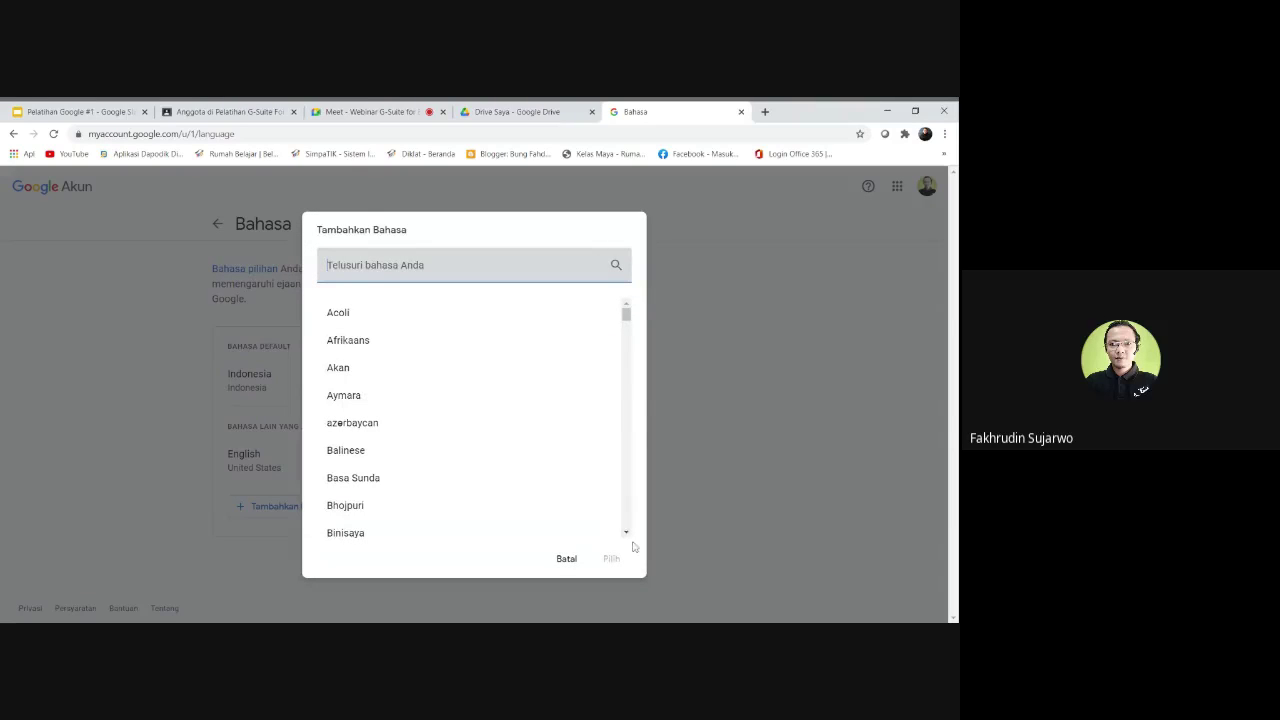
click(567, 559)
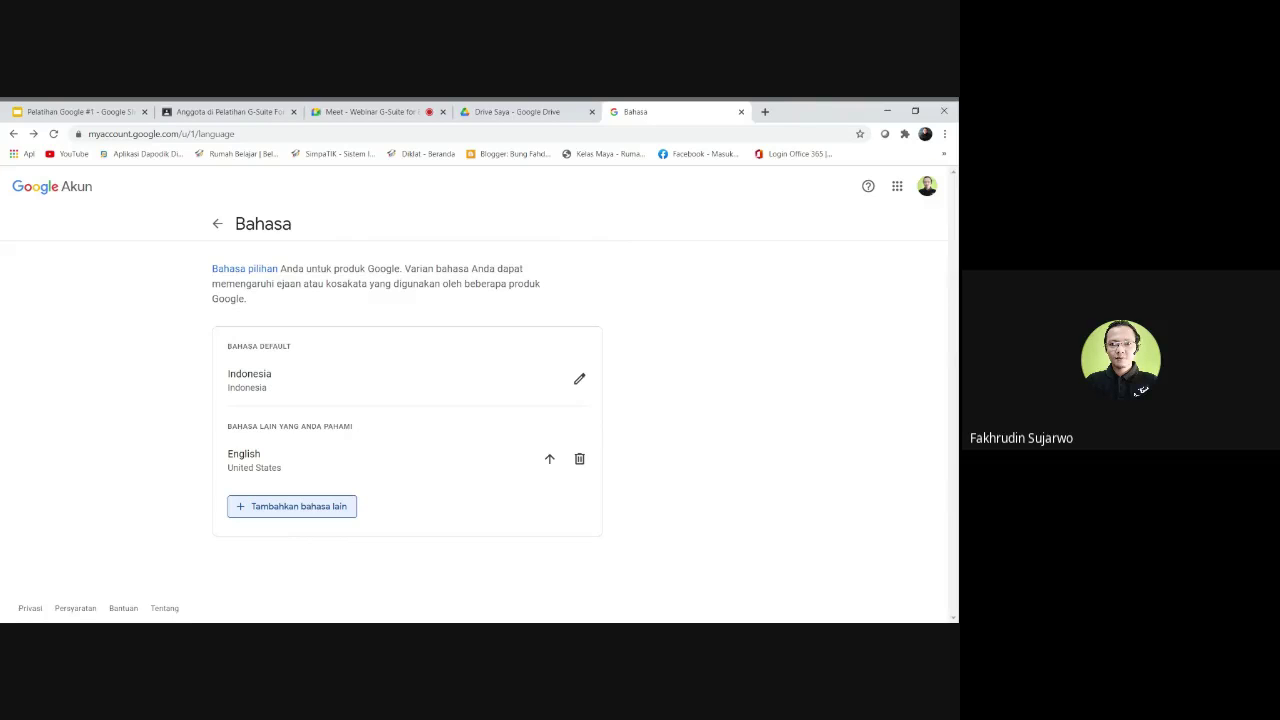
click(219, 224)
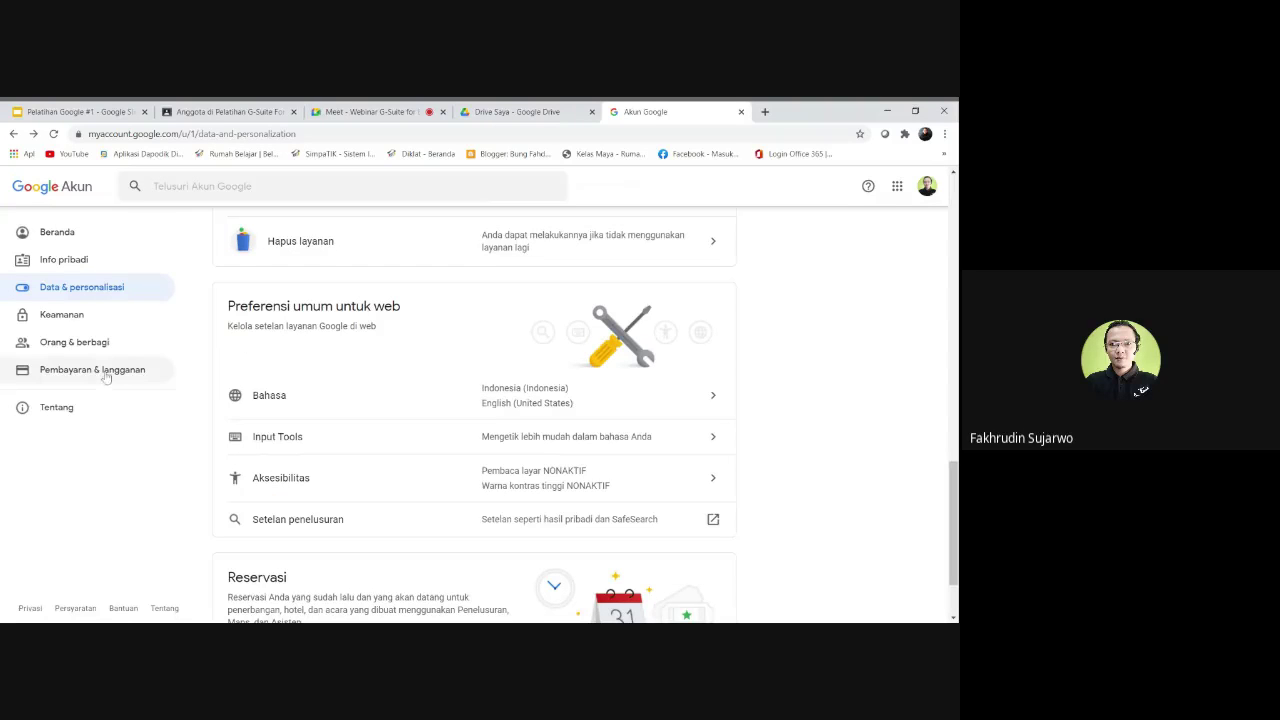
click(741, 113)
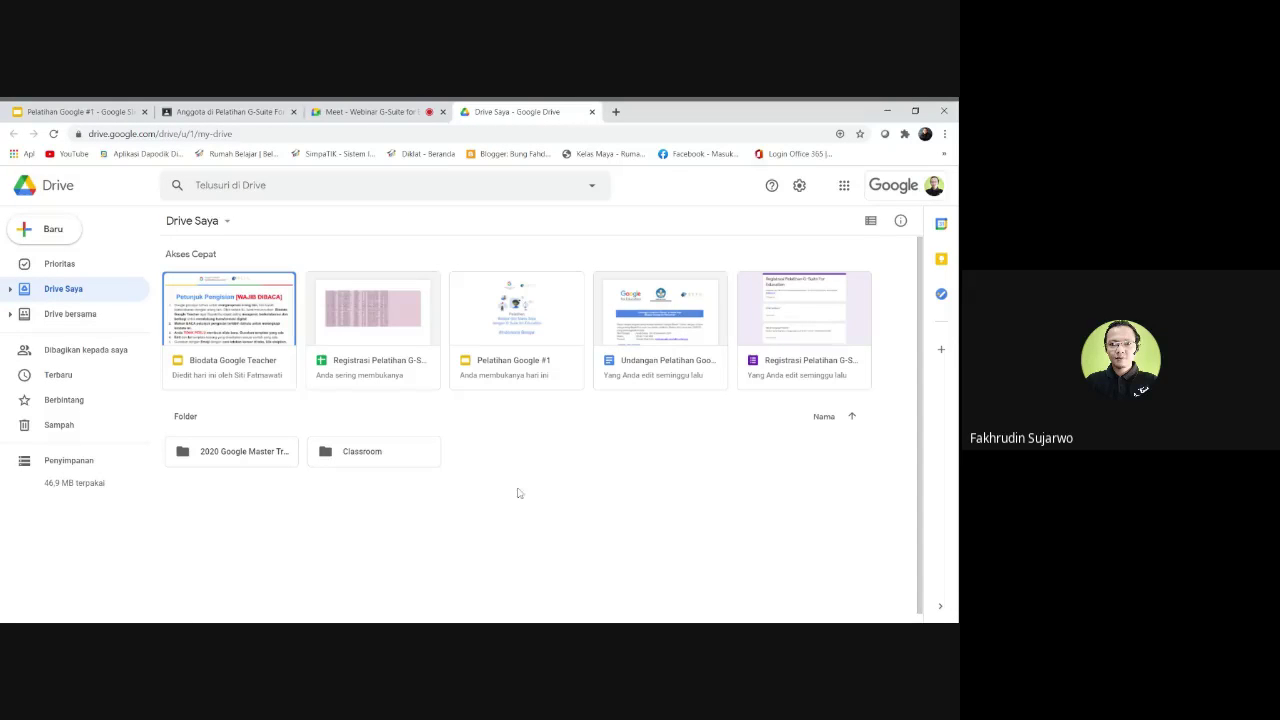
Create the folder '2020 Pelatihan Google for Education' in My Drive and switch to list view
right_click(537, 426)
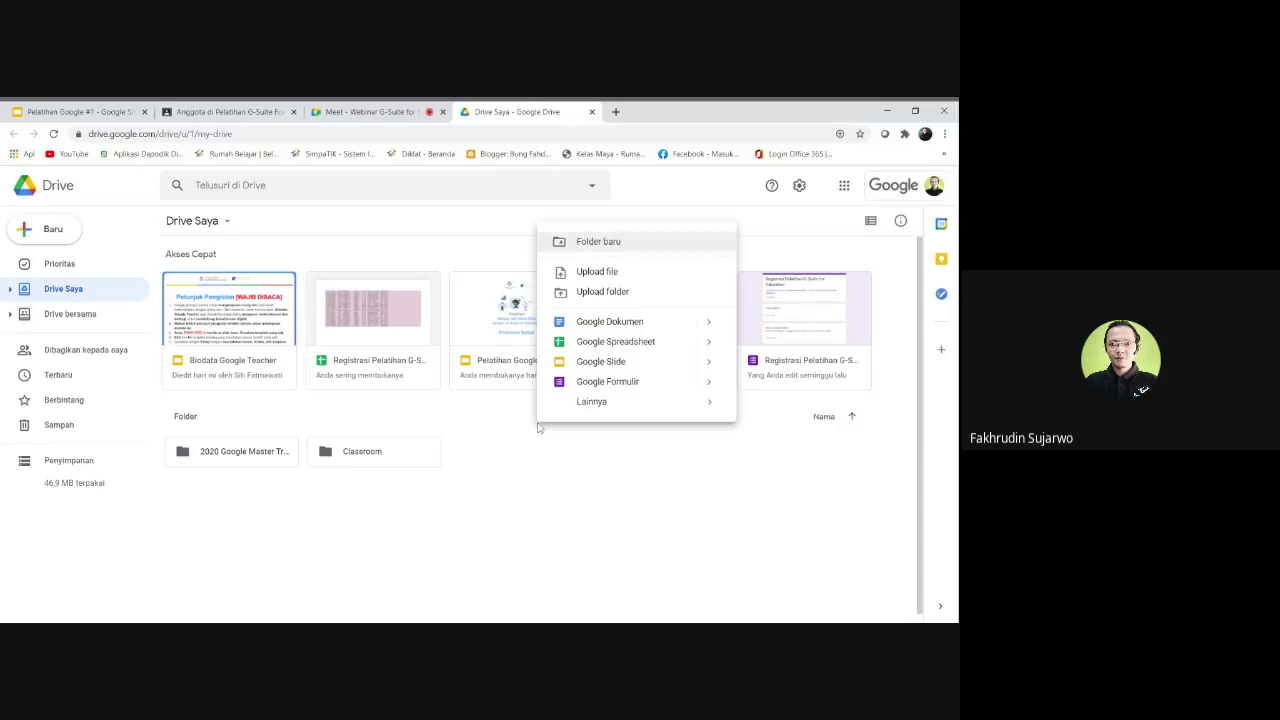
click(667, 254)
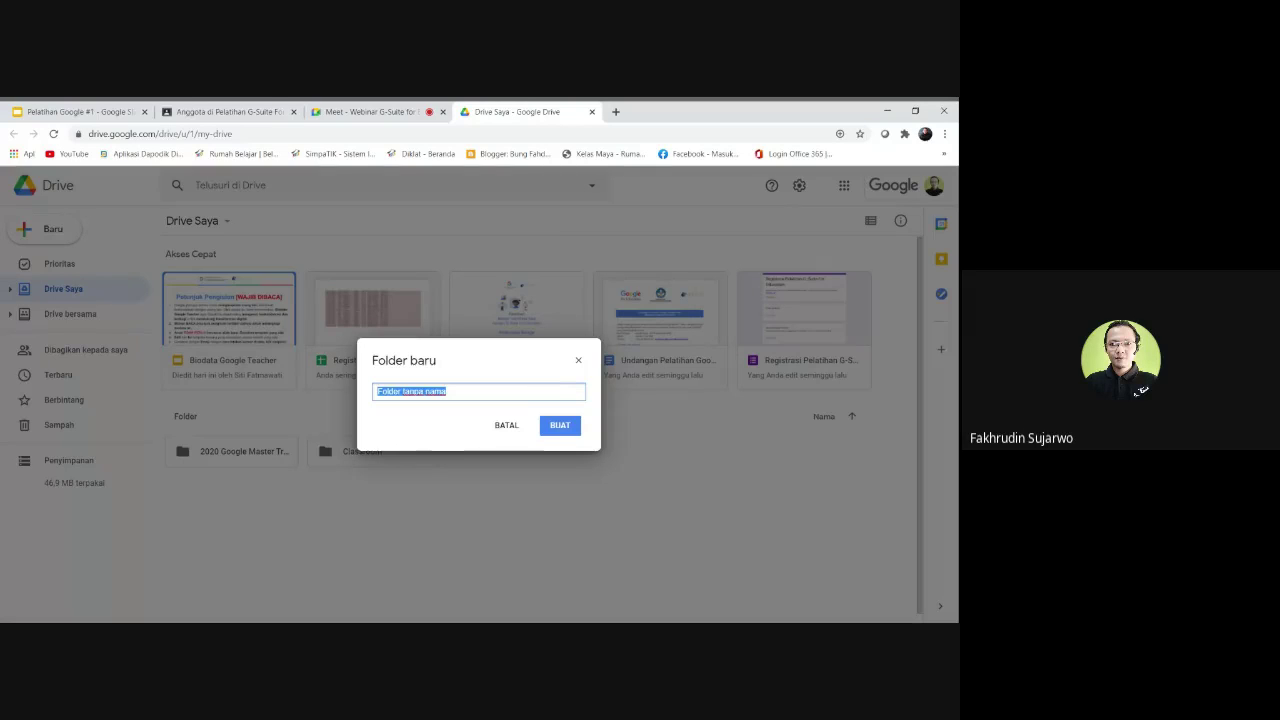
click(446, 391)
key(ctrl+a)
text(2020)
text(Pelatihan Google for Edu)
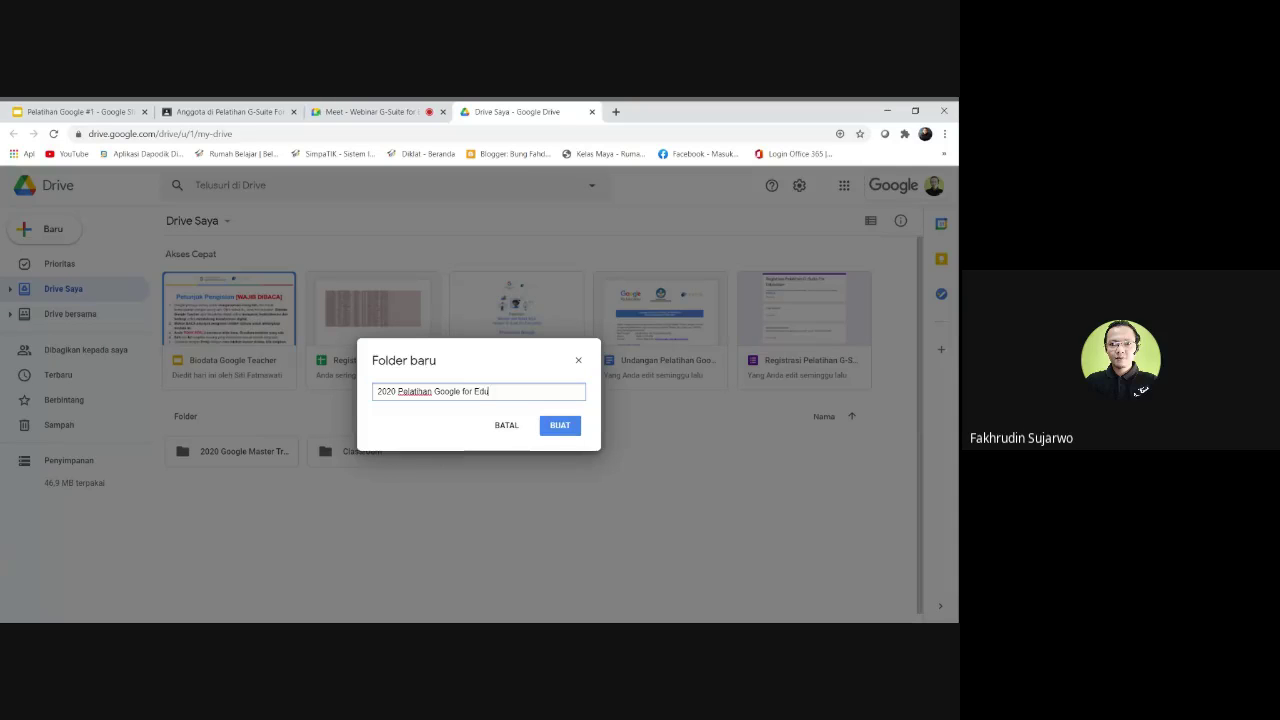
text(cation)
drag(398, 391, 512, 391)
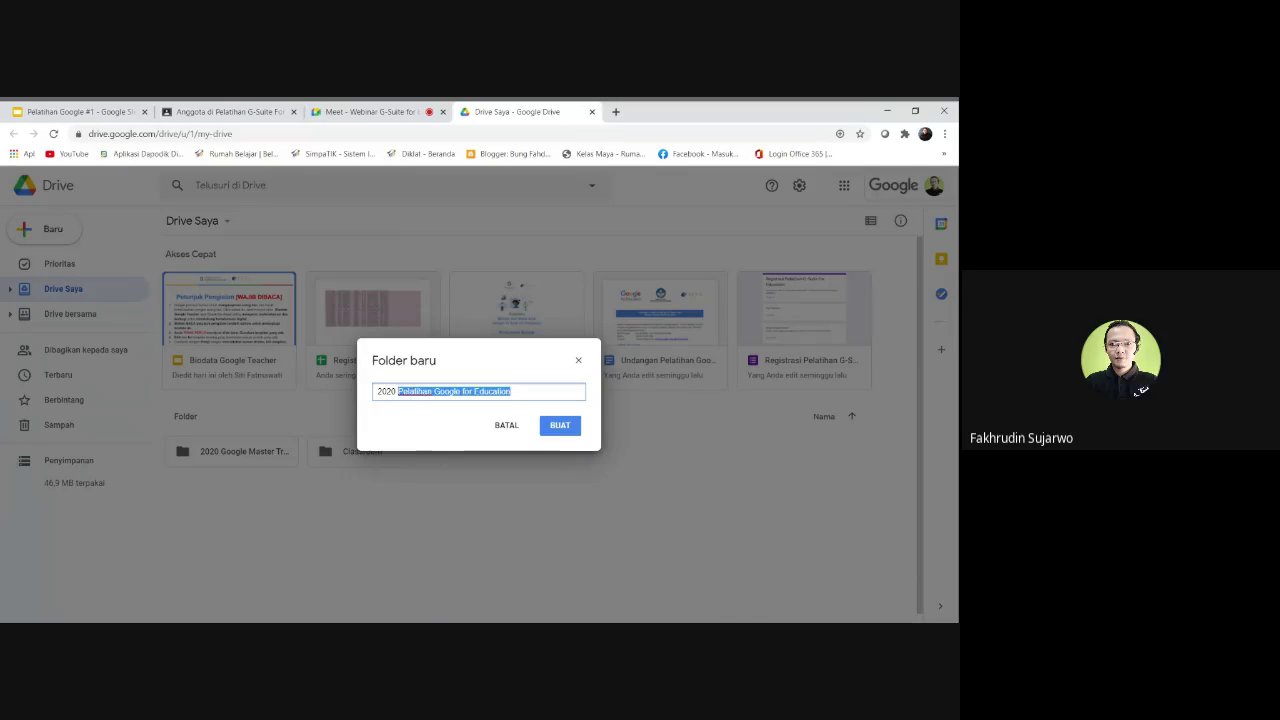
click(560, 425)
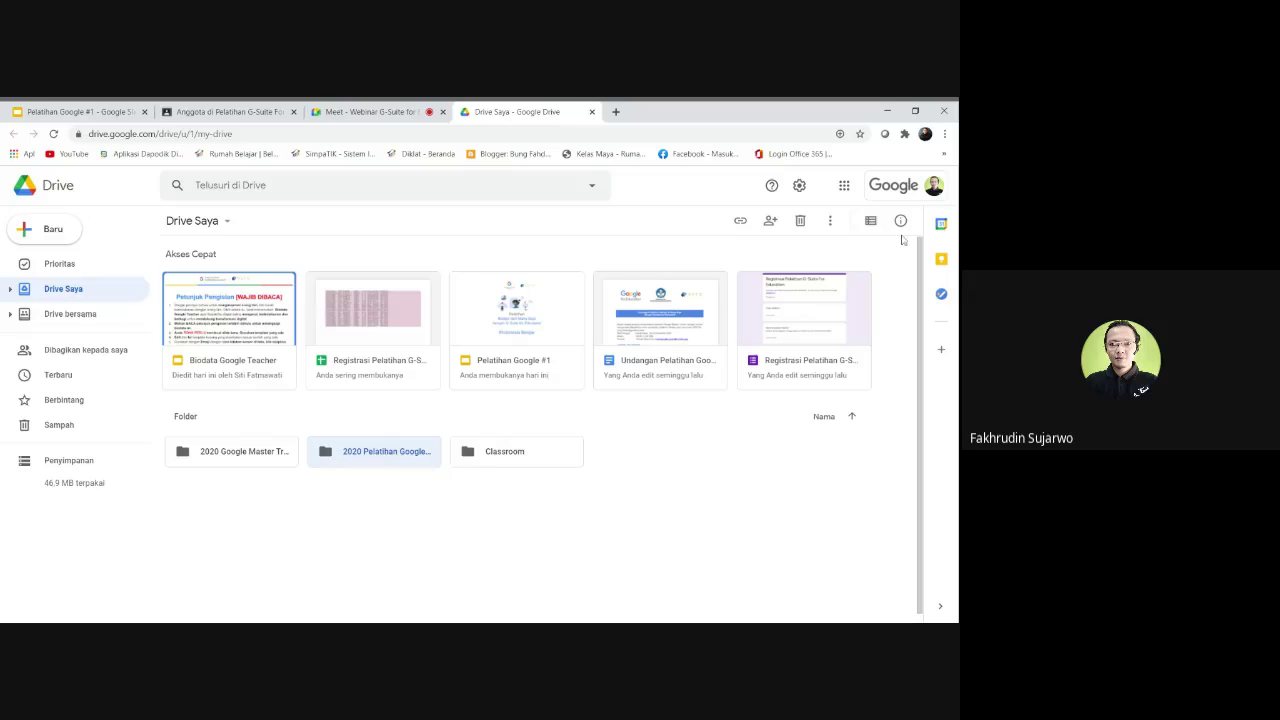
click(870, 220)
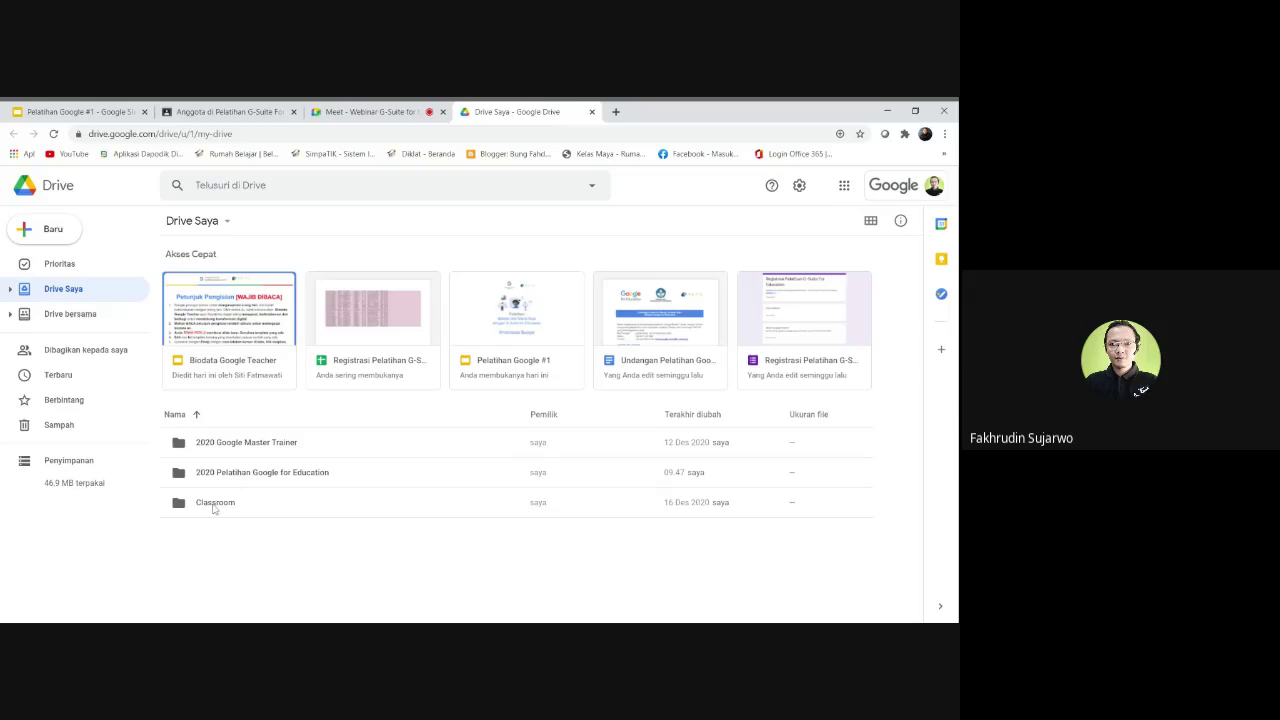
Open '2020 Pelatihan Google for Education' and create a new Google Docs document inside it
double_click(281, 484)
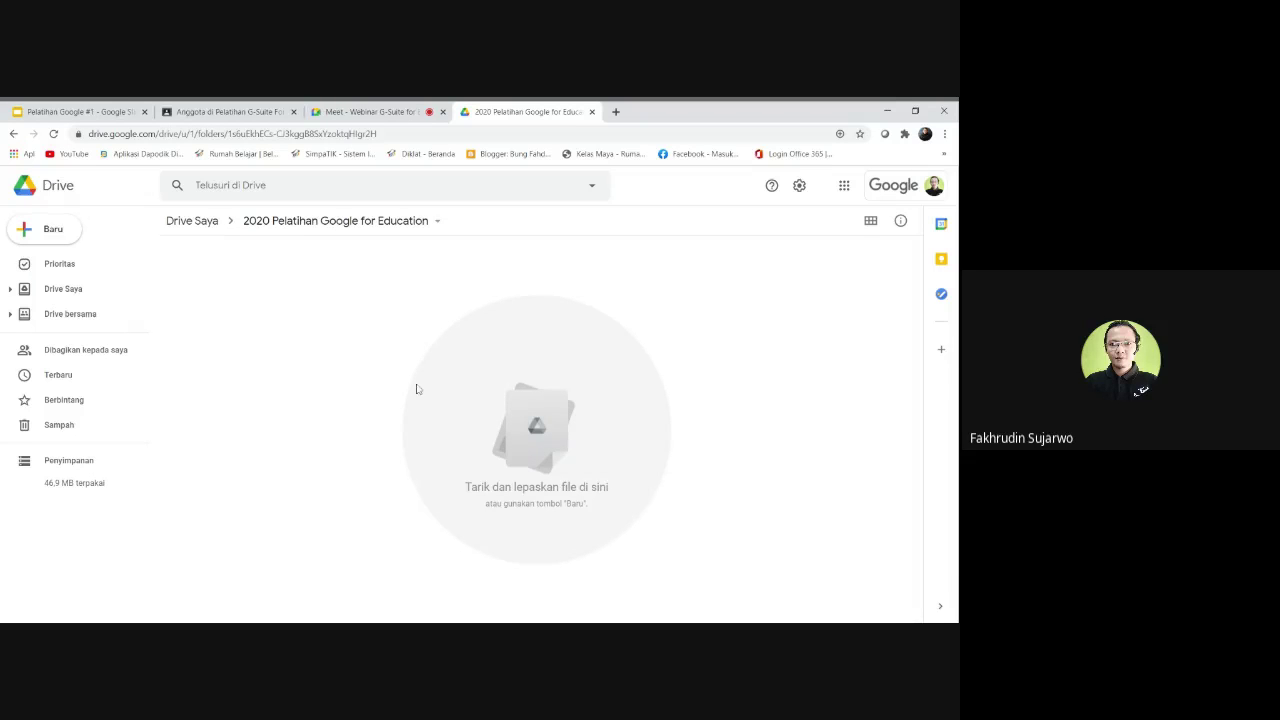
right_click(311, 263)
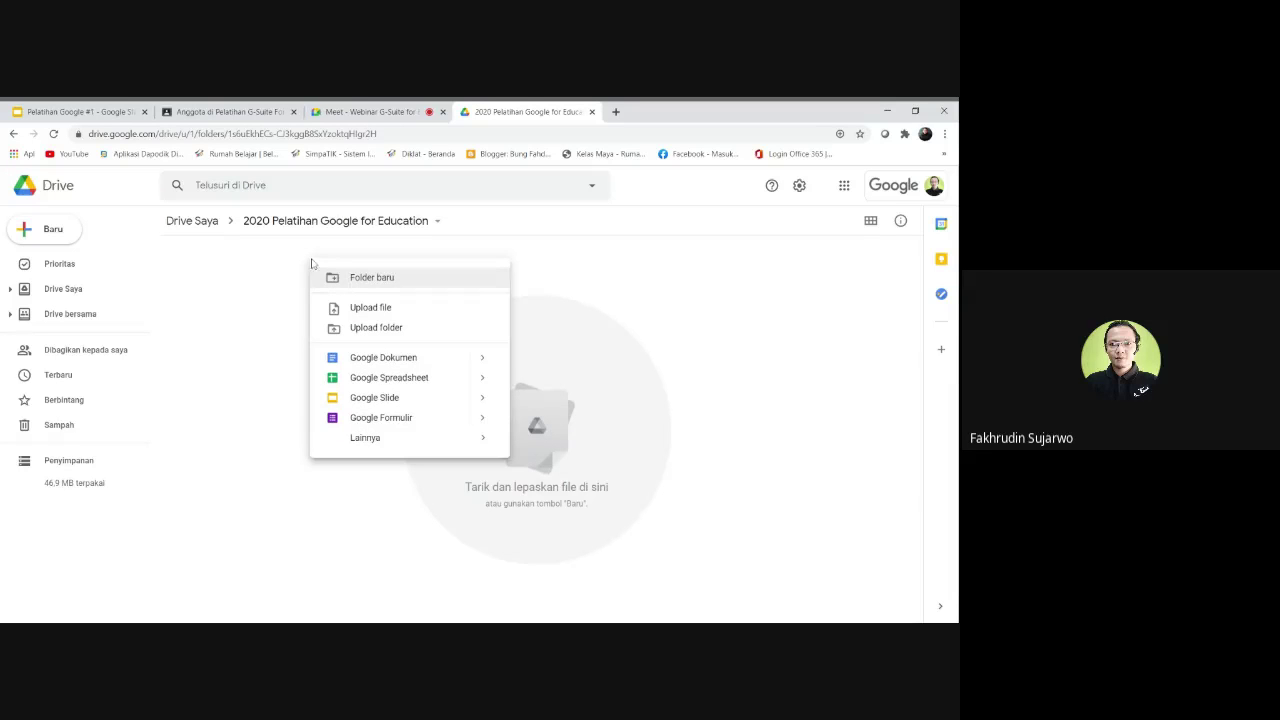
click(386, 357)
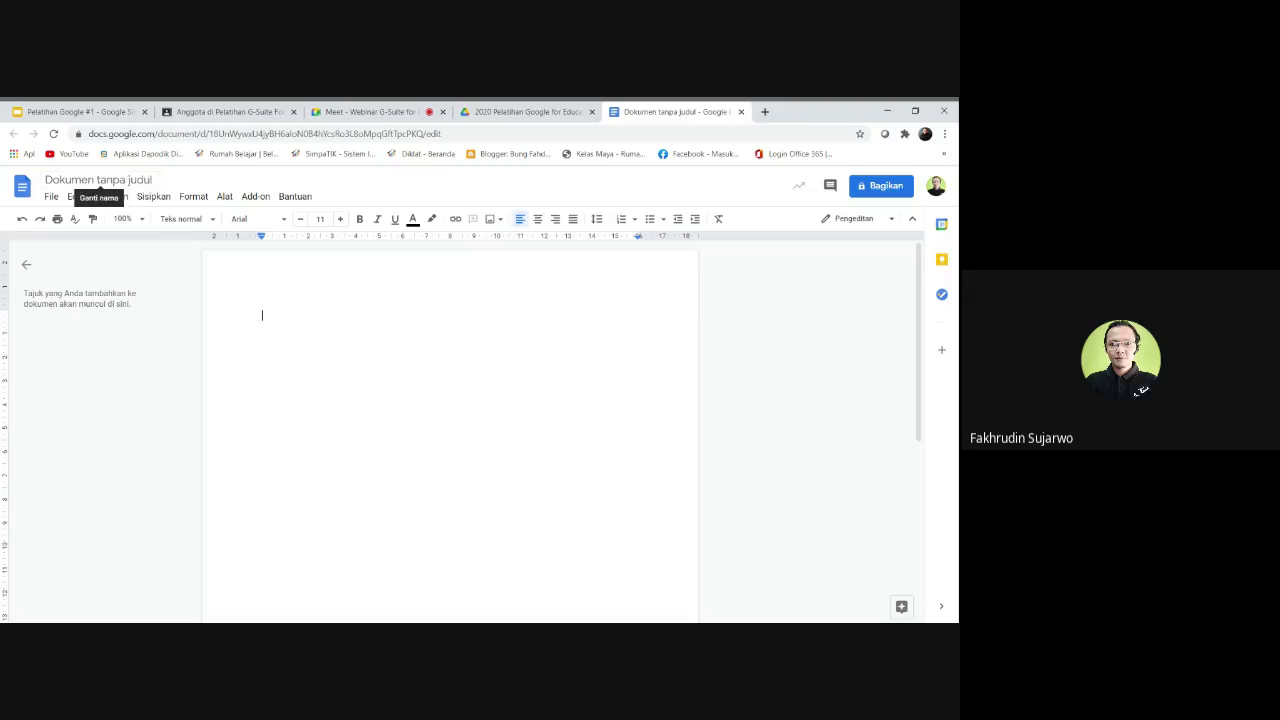
Retitle 'Dokumen tanpa judul' to 'Google Foo & You' and go back to the Drive folder
click(98, 180)
drag(154, 180, 44, 180)
text(Google Foo & You)
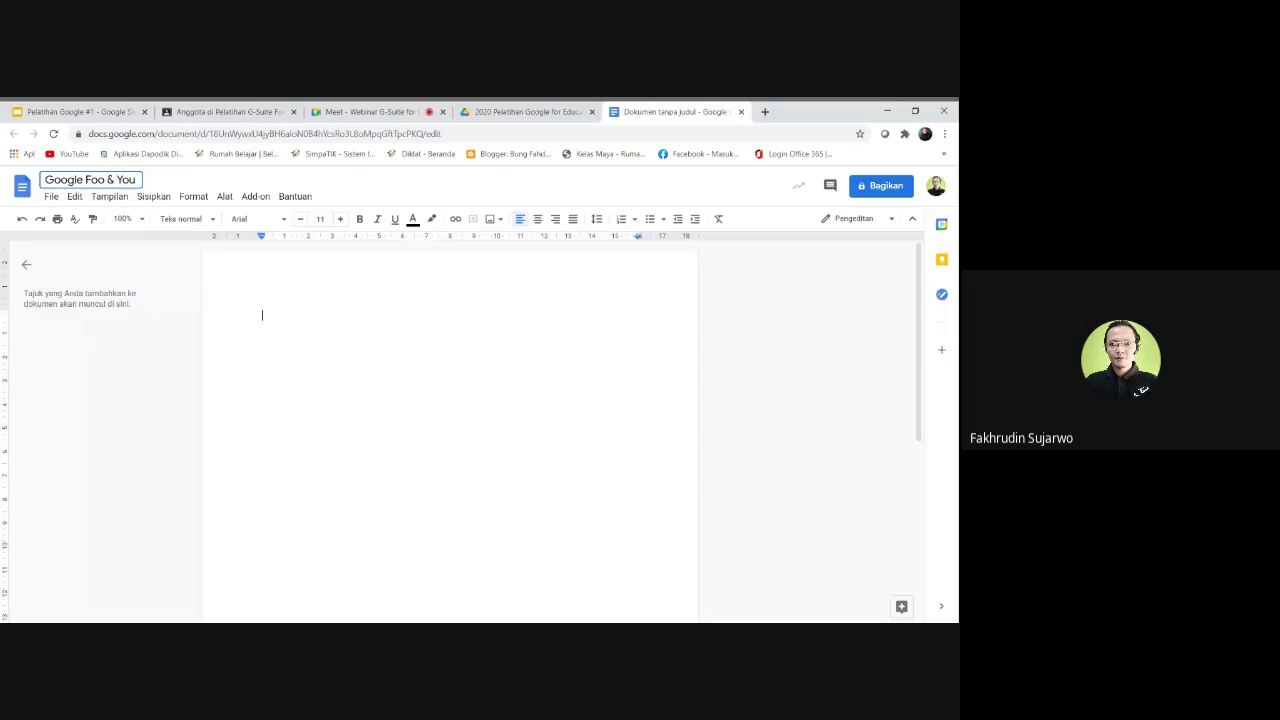
key(Return)
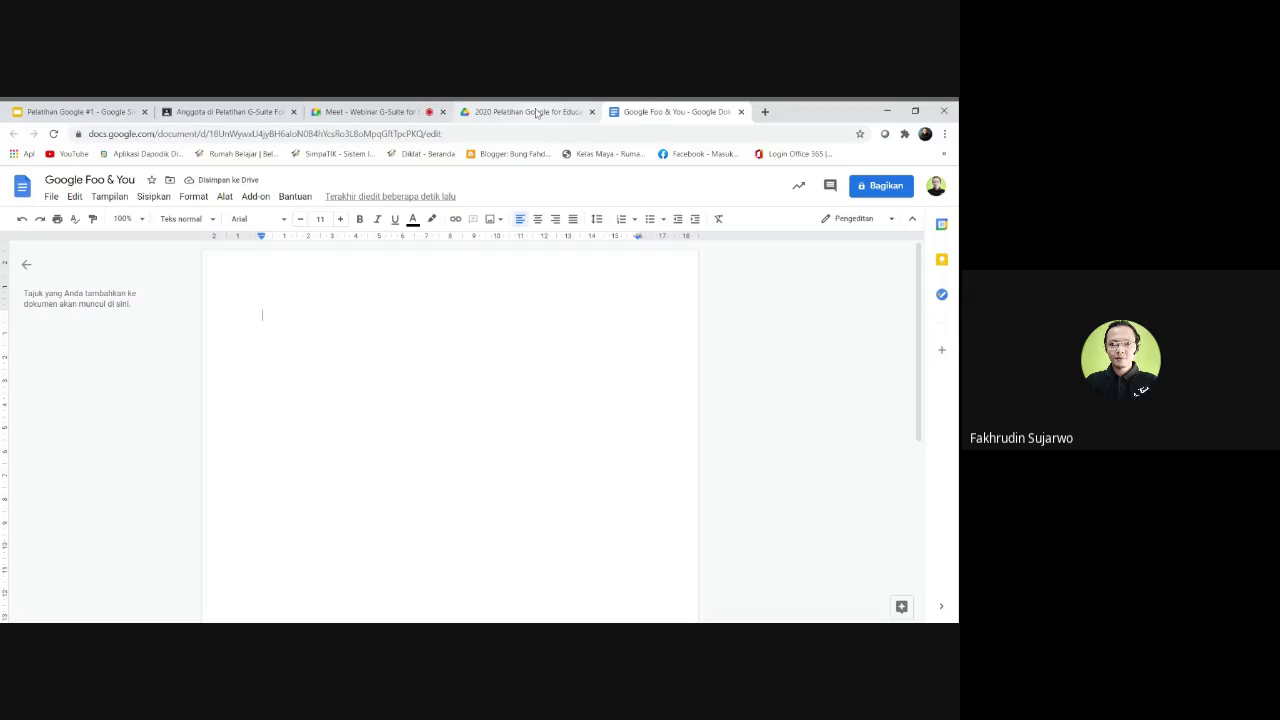
click(525, 111)
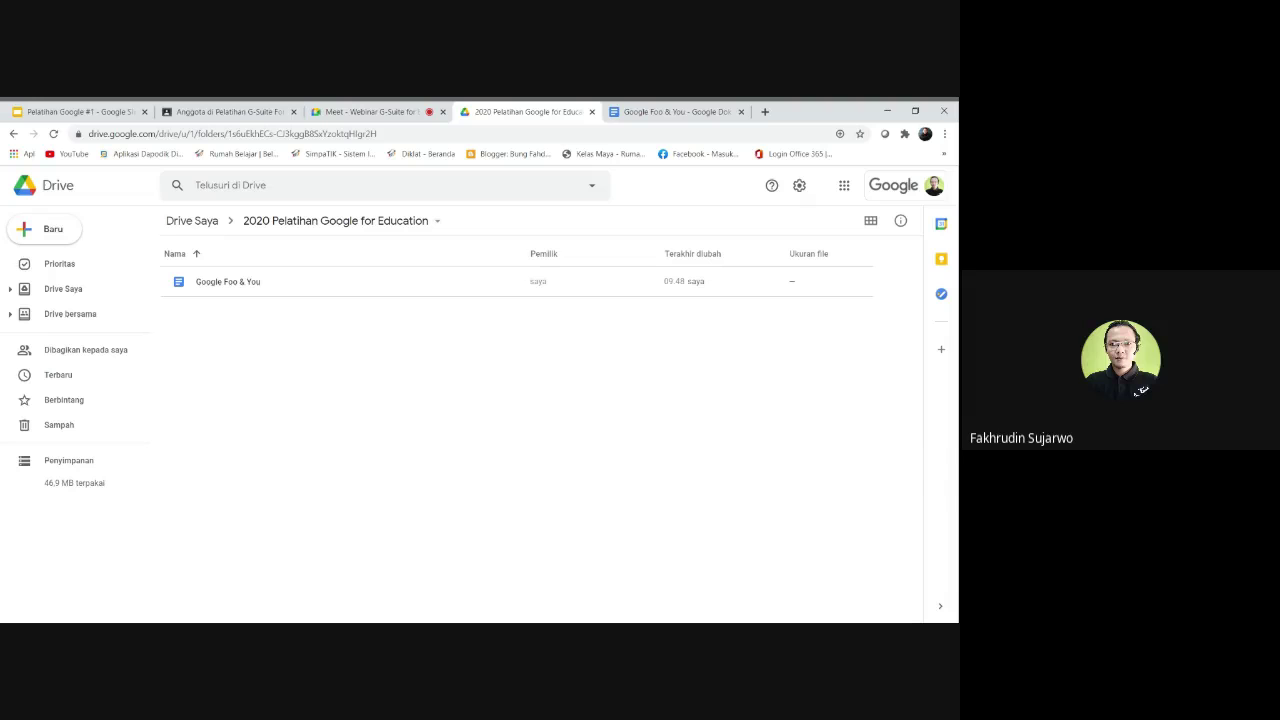
Create a new Google Slides presentation in the '2020 Pelatihan Google for Education' folder
right_click(396, 332)
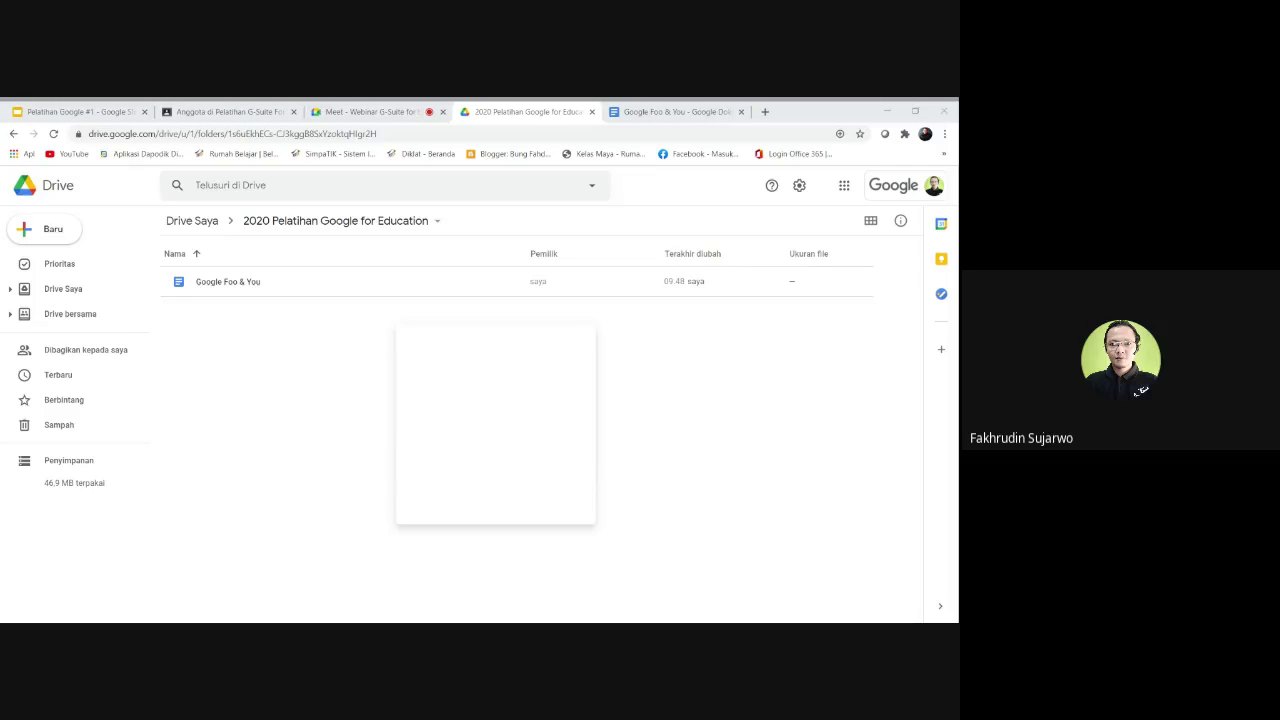
click(523, 457)
right_click(486, 357)
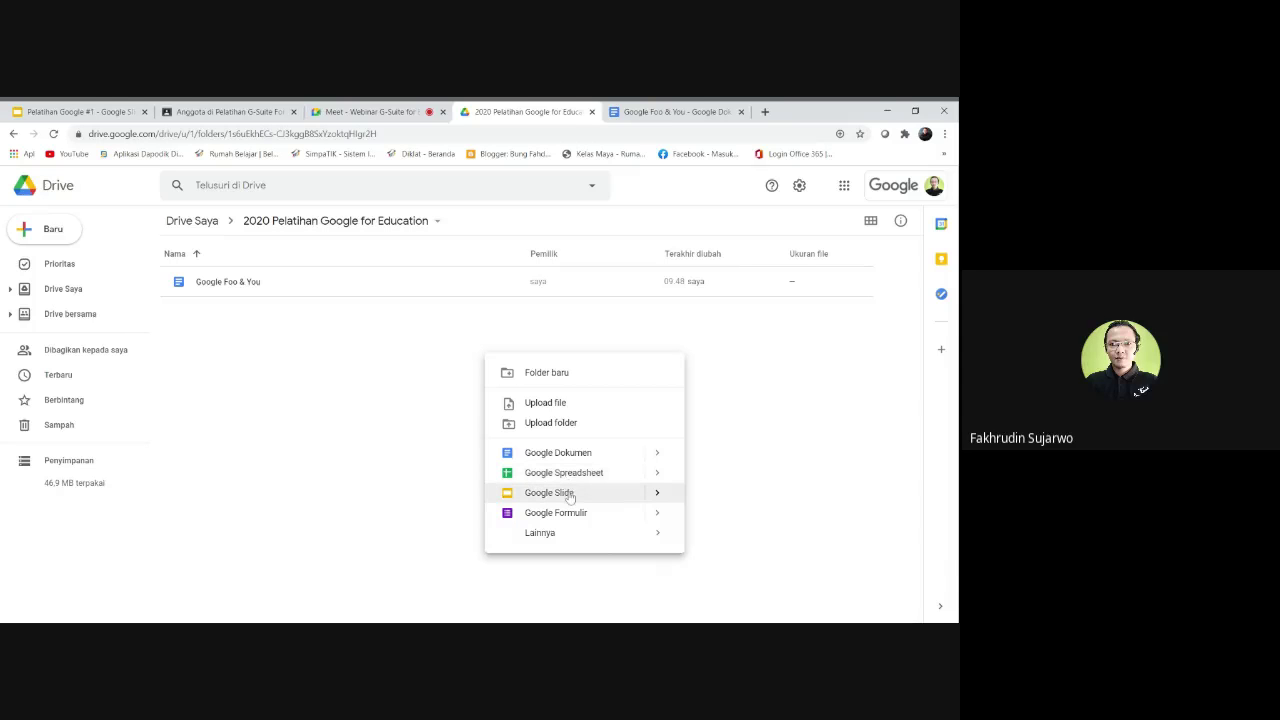
click(570, 494)
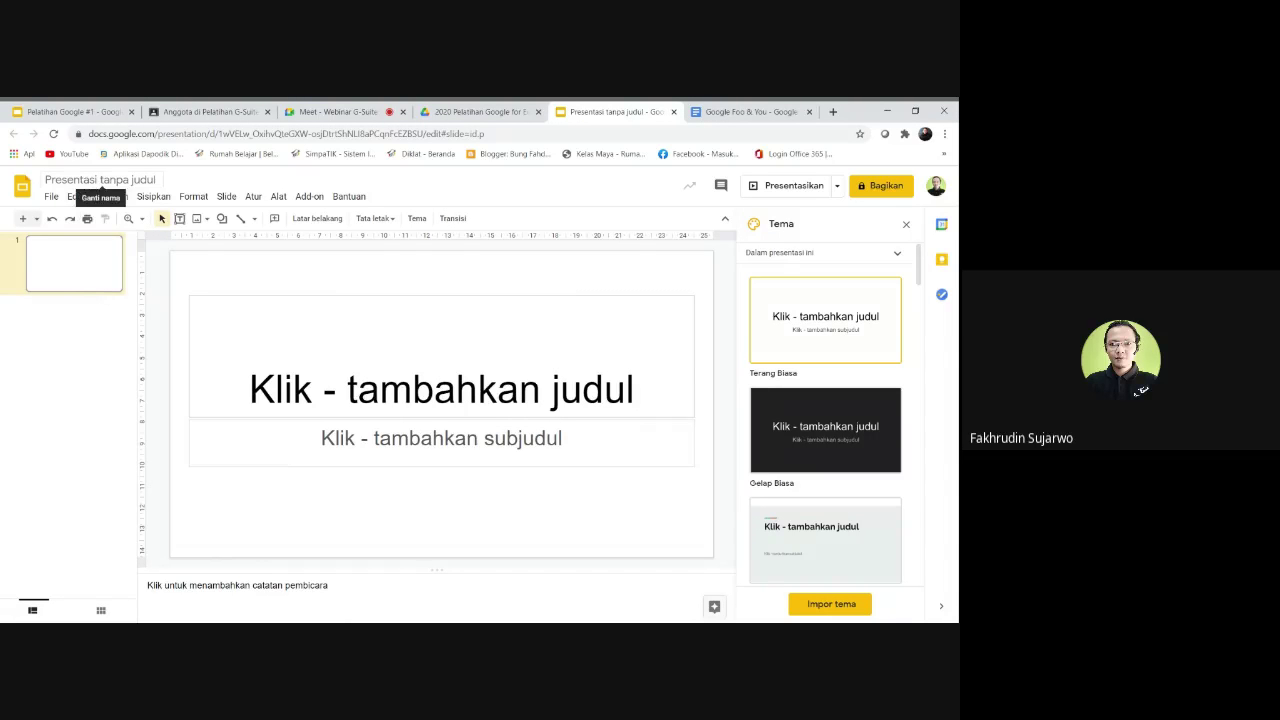
Retitle the presentation to 'Once Upon Google' and return to the Drive folder
click(100, 180)
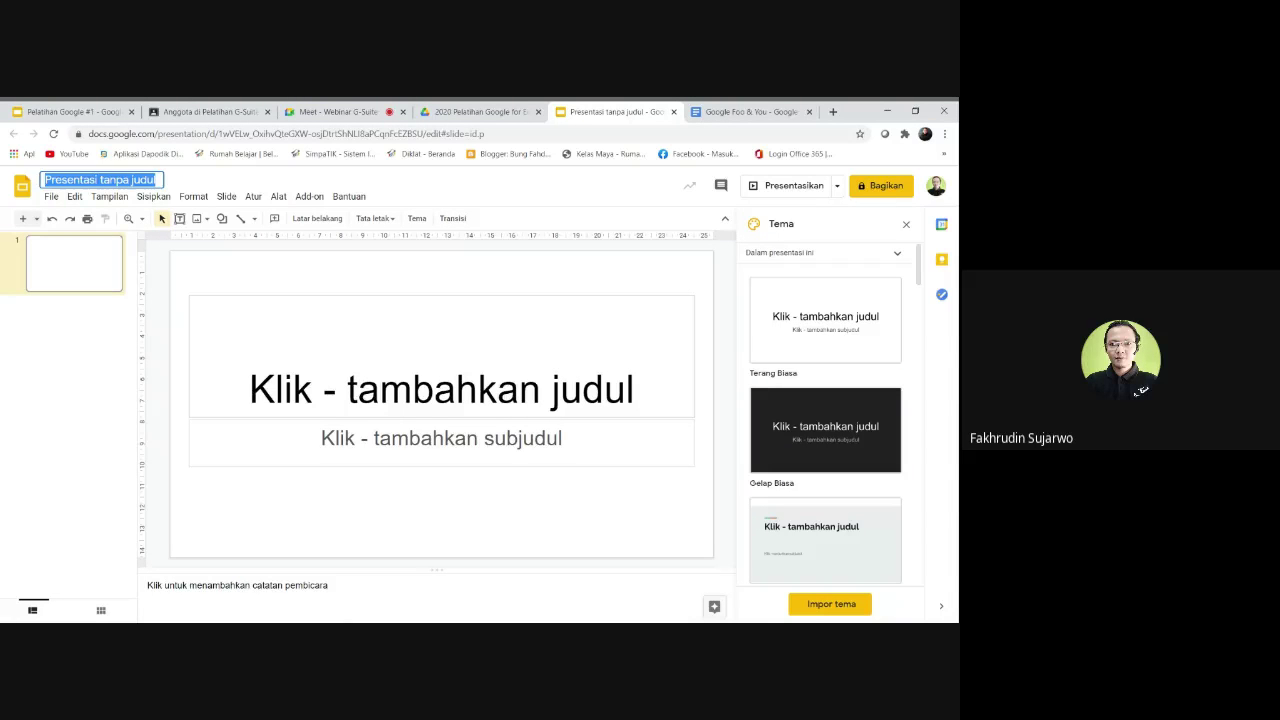
text(Once)
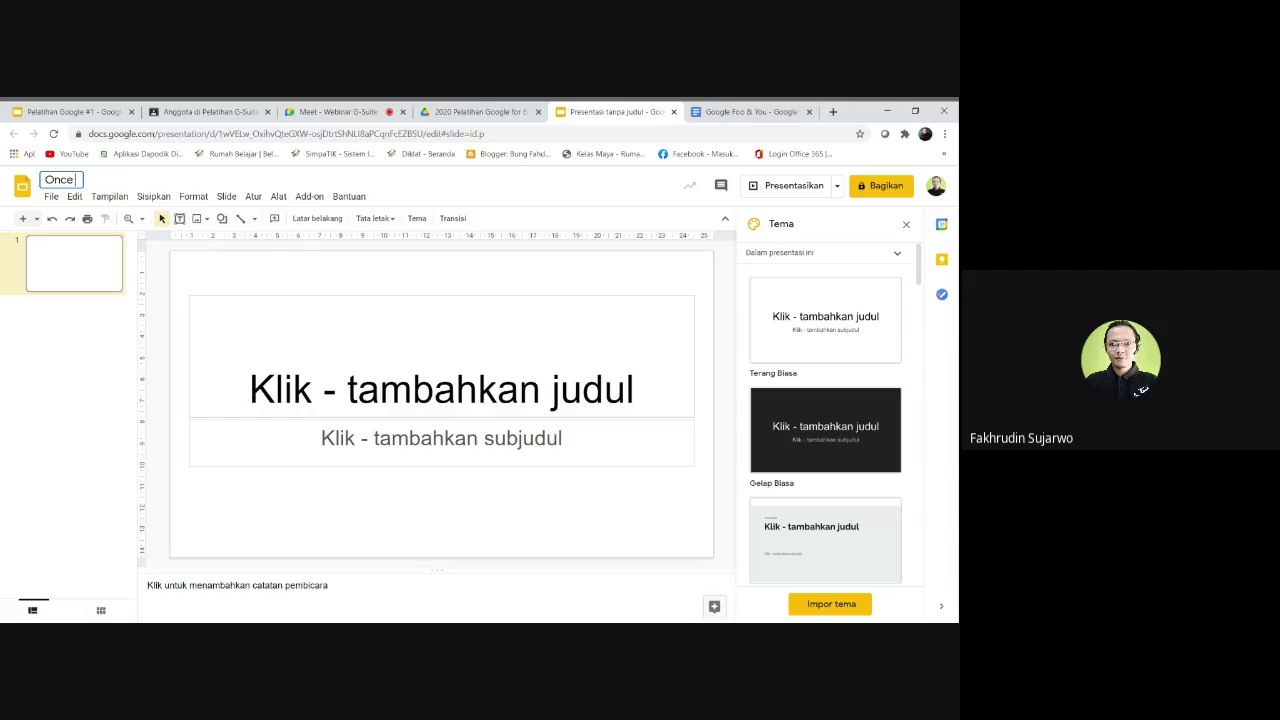
text( Upon)
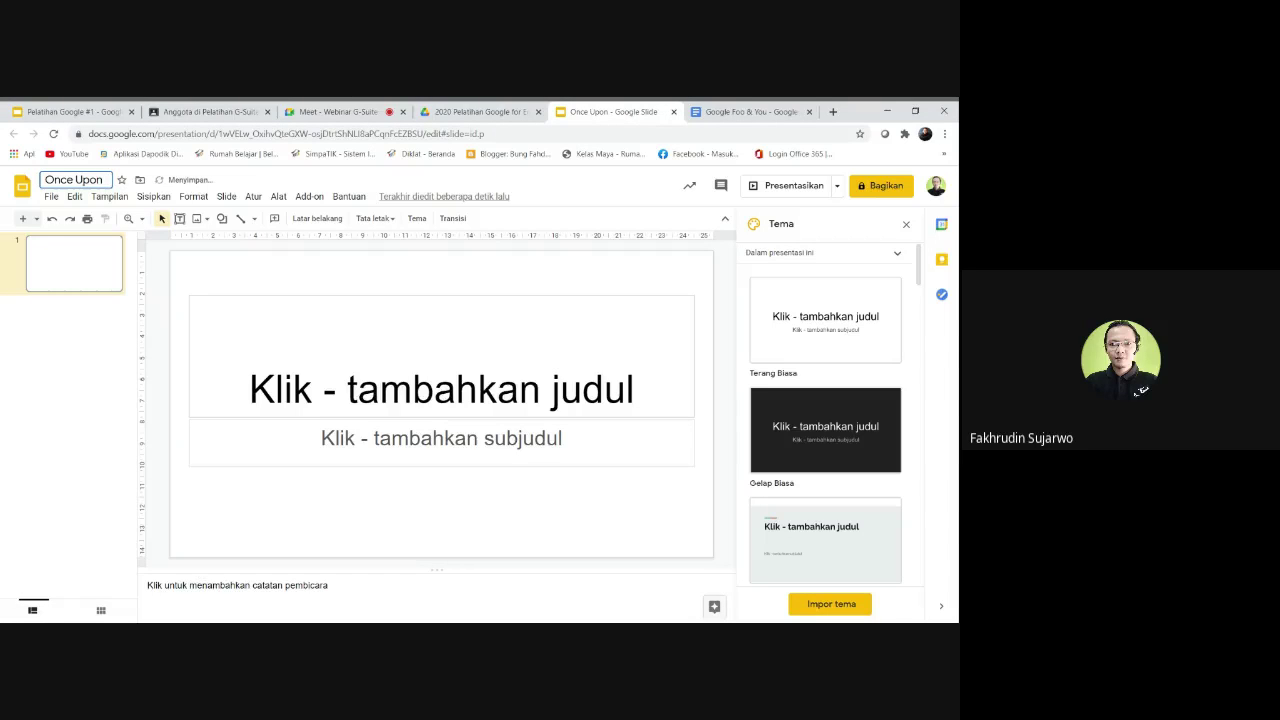
text( Goog)
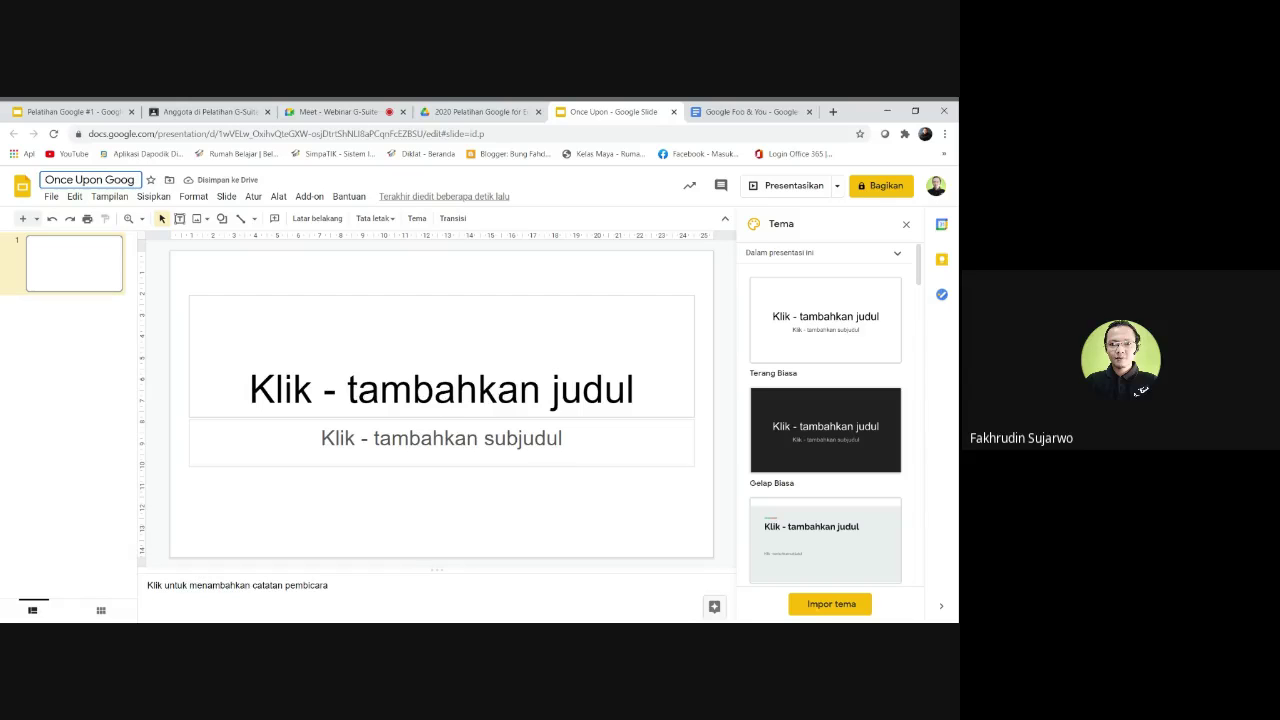
text(le)
click(494, 113)
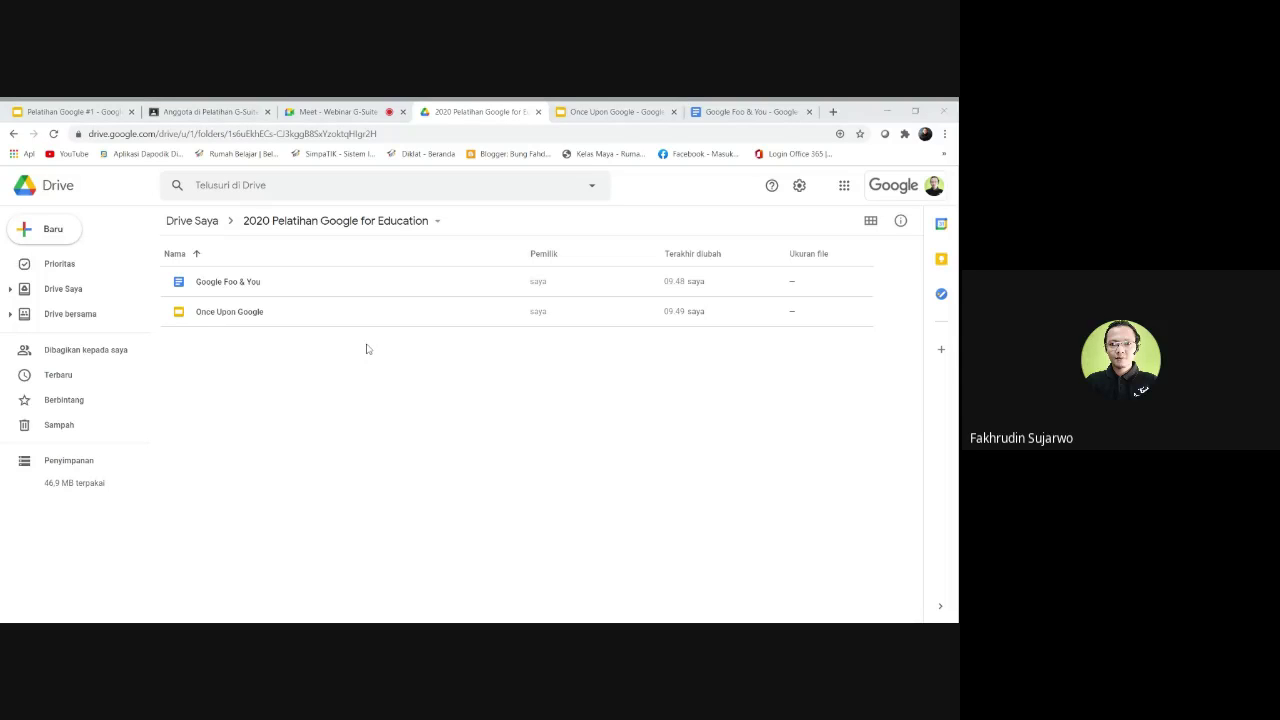
Create a spreadsheet titled 'Google Spreadsheet' in the folder, then return to the Drive folder
right_click(517, 377)
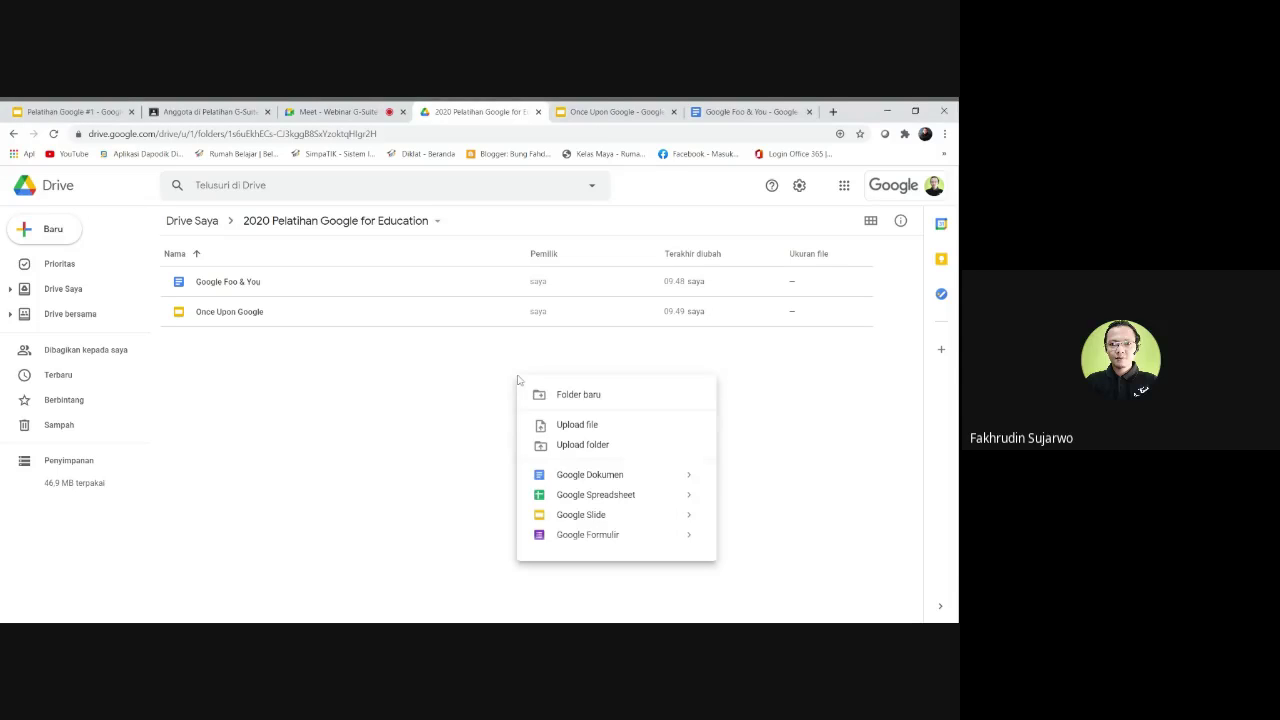
click(598, 503)
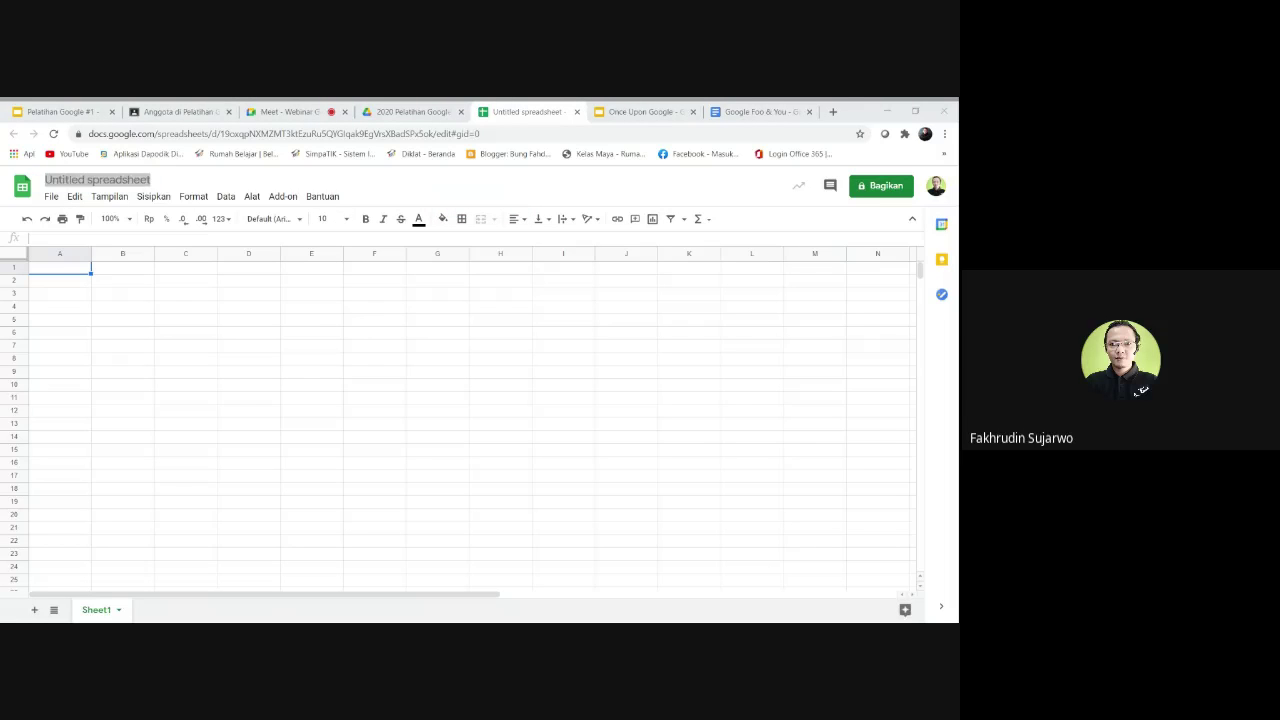
text(G)
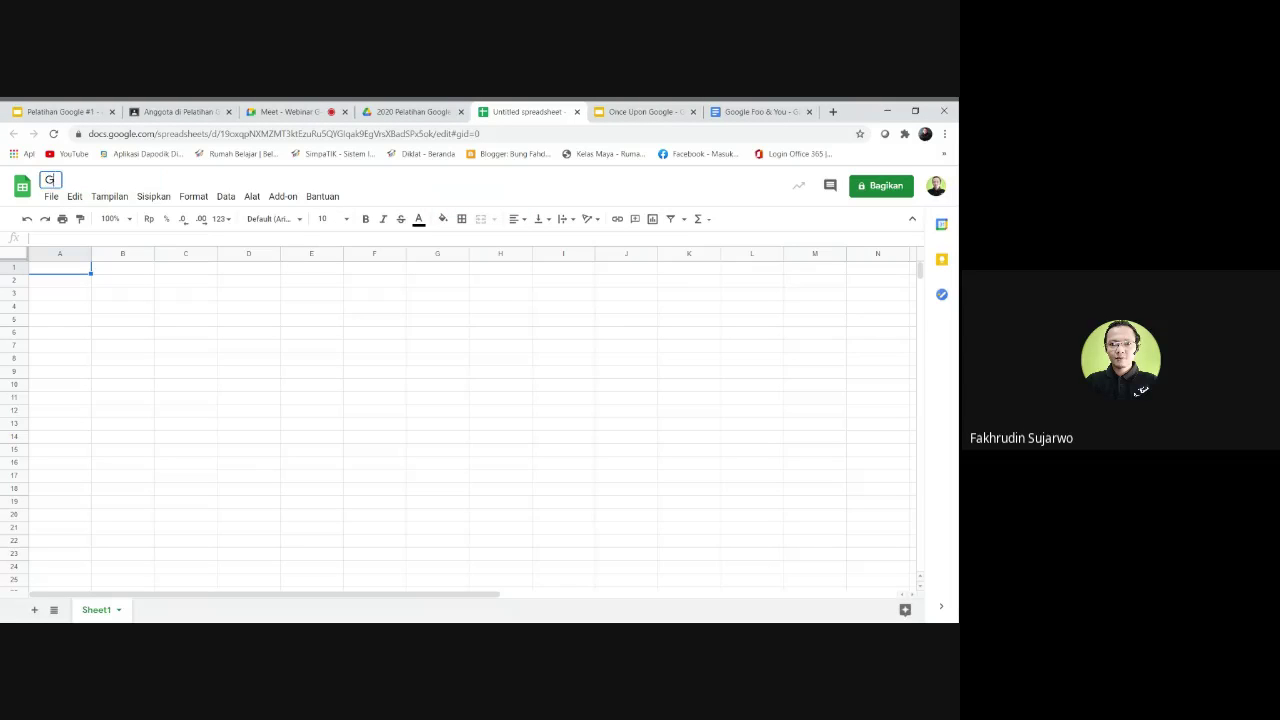
text(oogle Spreadsheet)
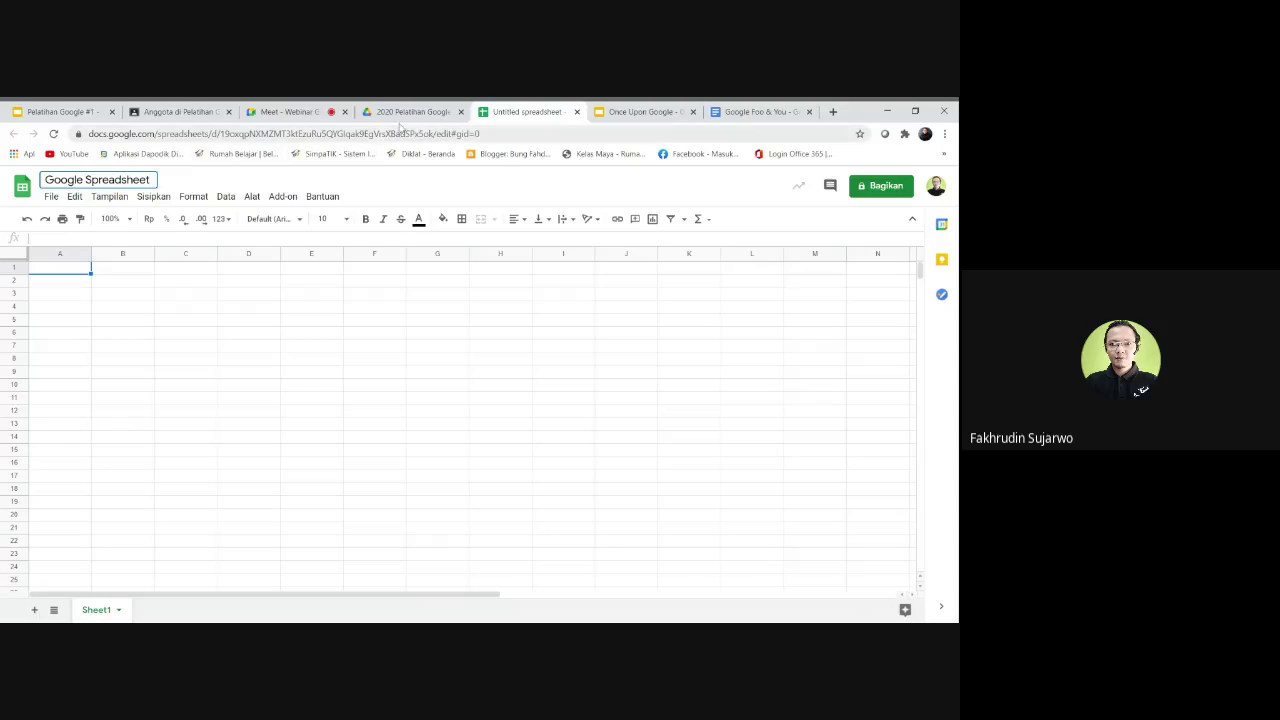
click(405, 113)
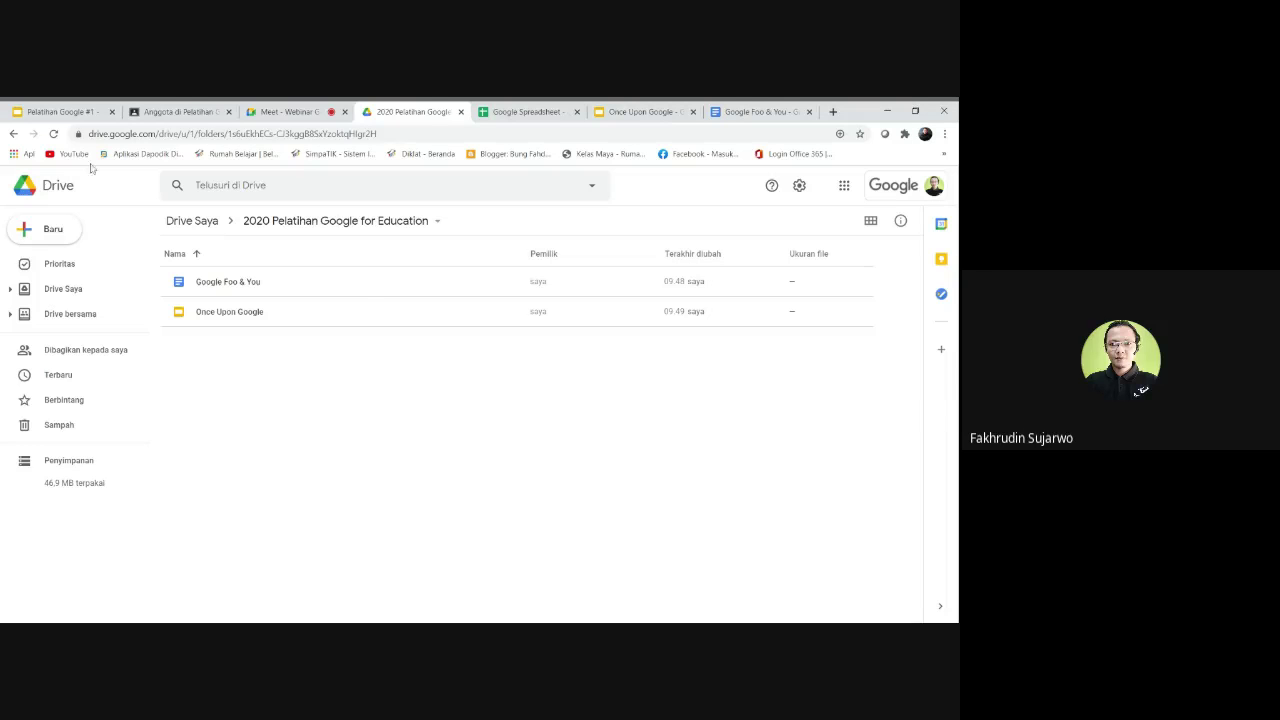
Reload the folder to list 'Google Spreadsheet', then close the Sheets, Slides and Docs tabs
click(57, 134)
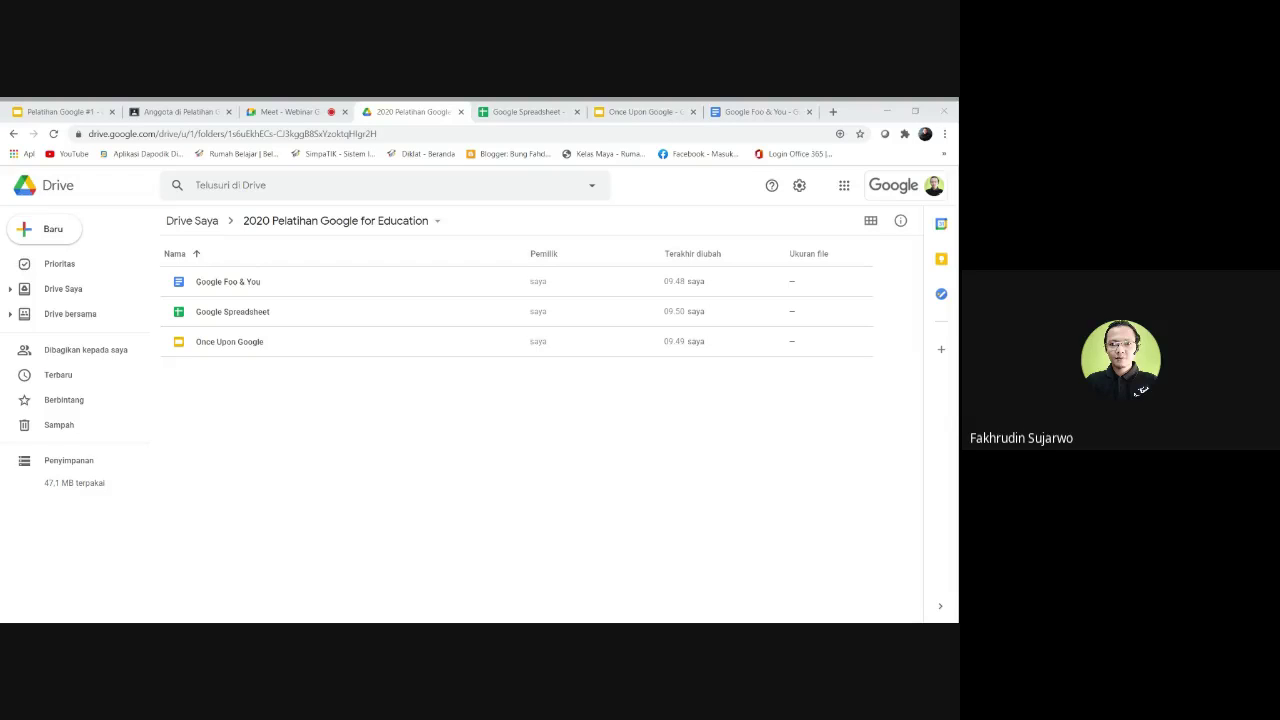
click(288, 269)
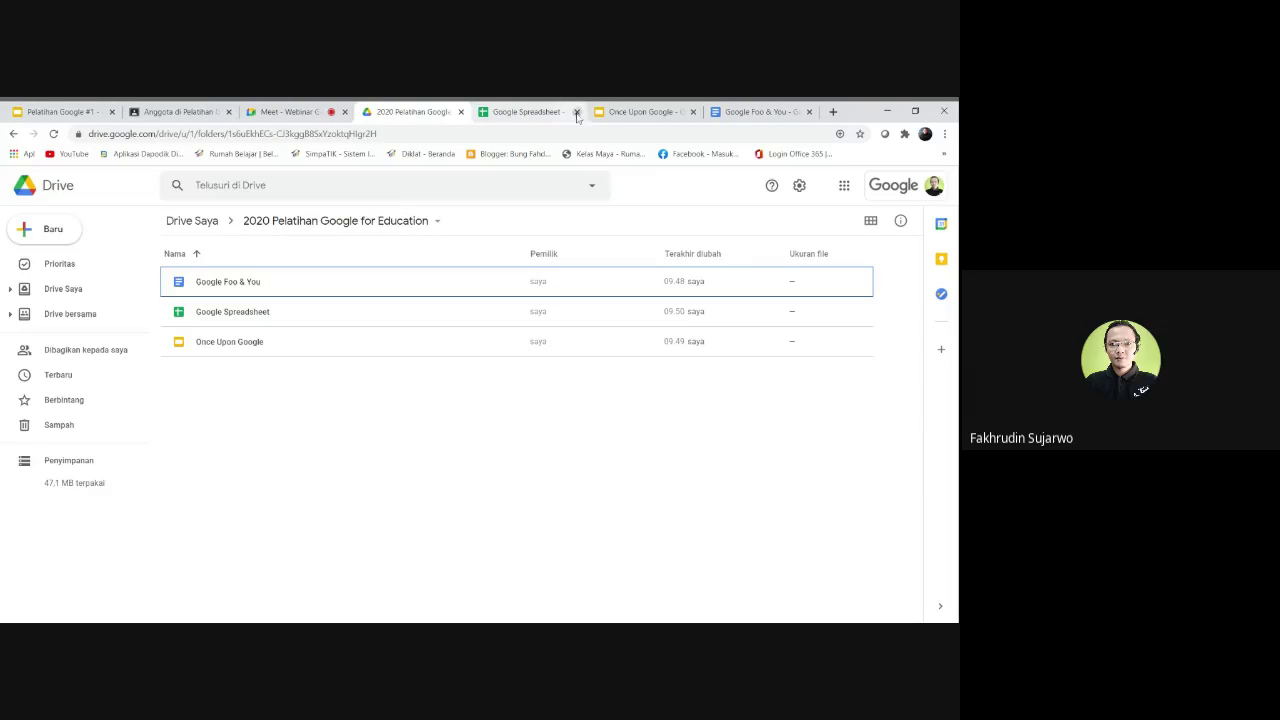
click(544, 112)
click(577, 112)
click(577, 112)
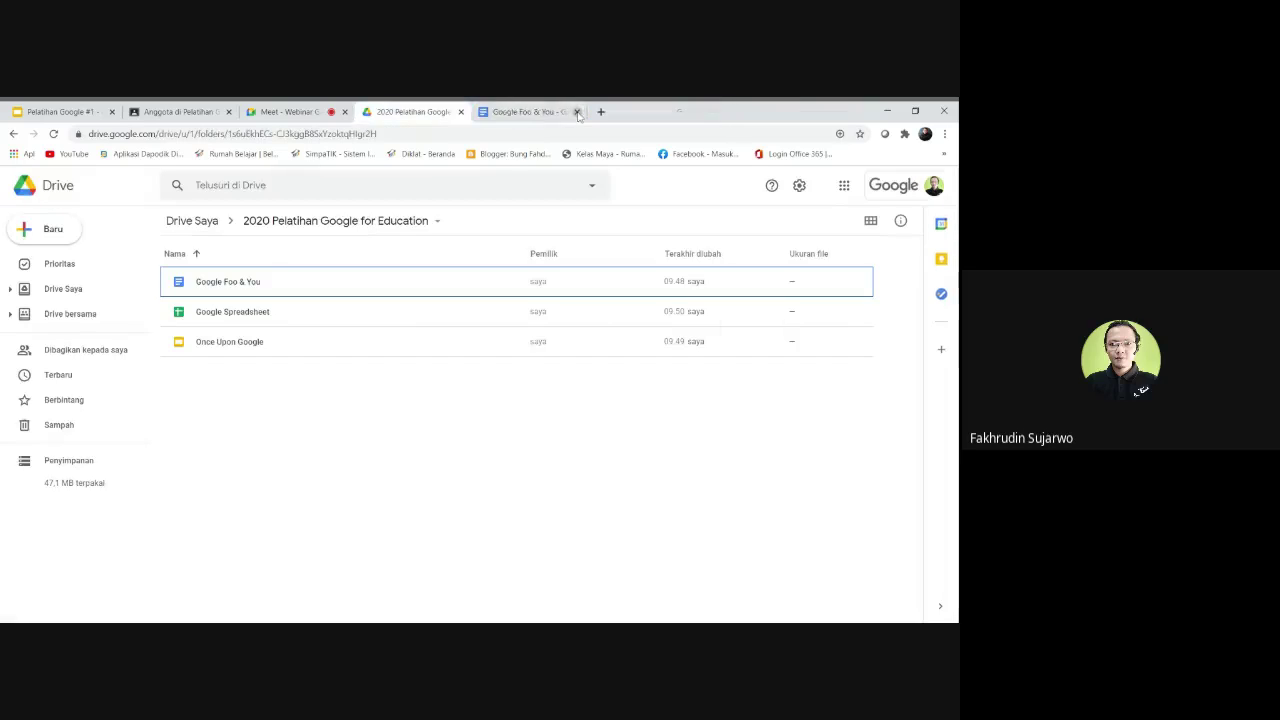
click(577, 112)
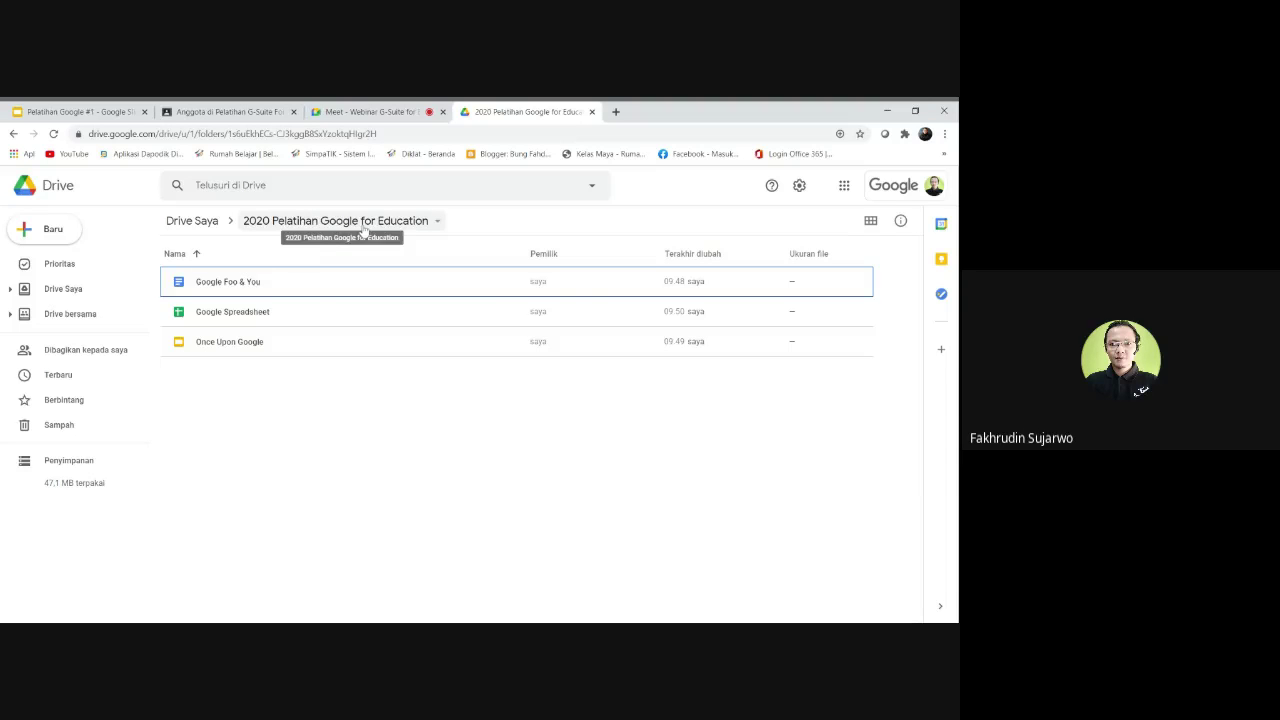
Get the folder's link and restrict it to the Kementerian Pendidikan dan Kebudayaan (SMA) group
click(439, 222)
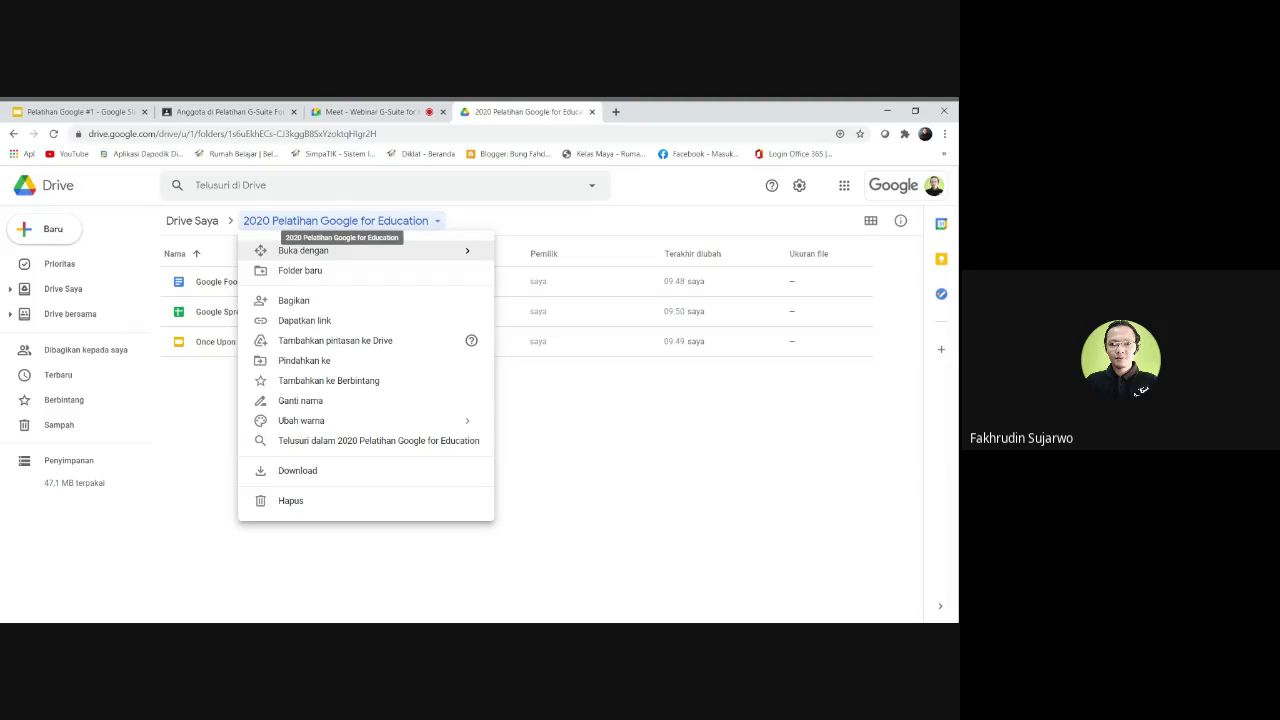
click(386, 319)
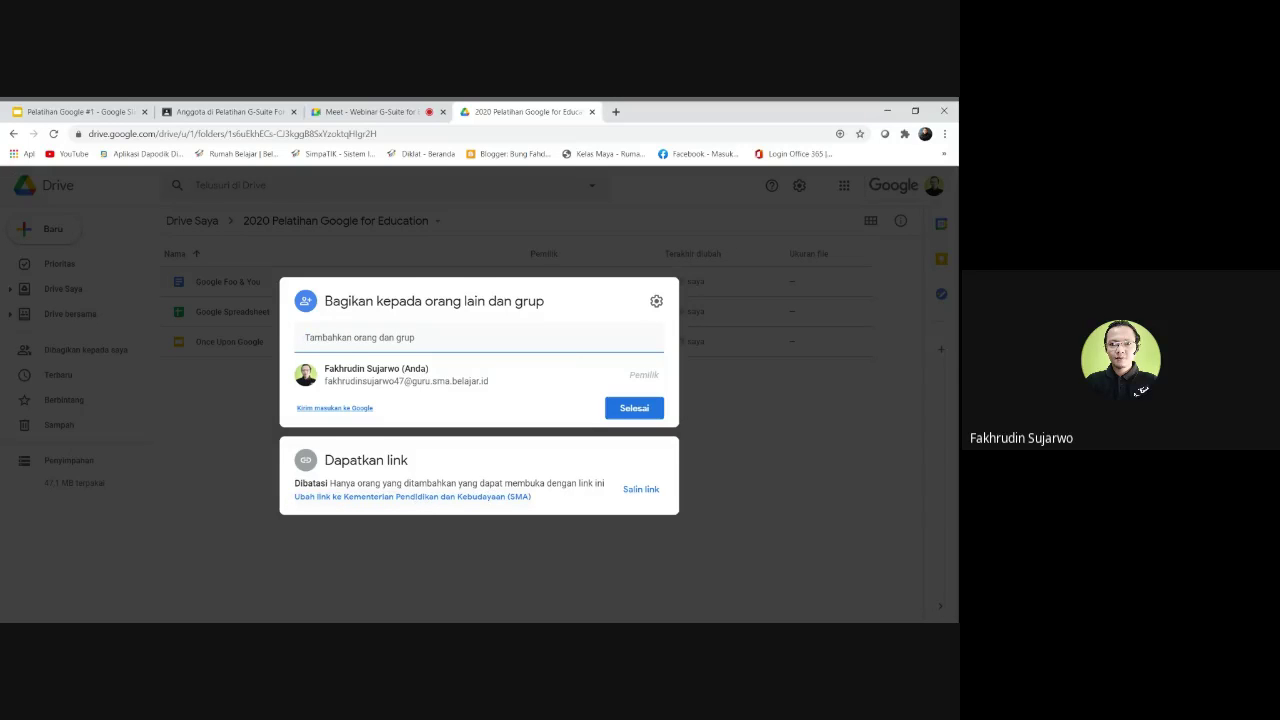
click(415, 497)
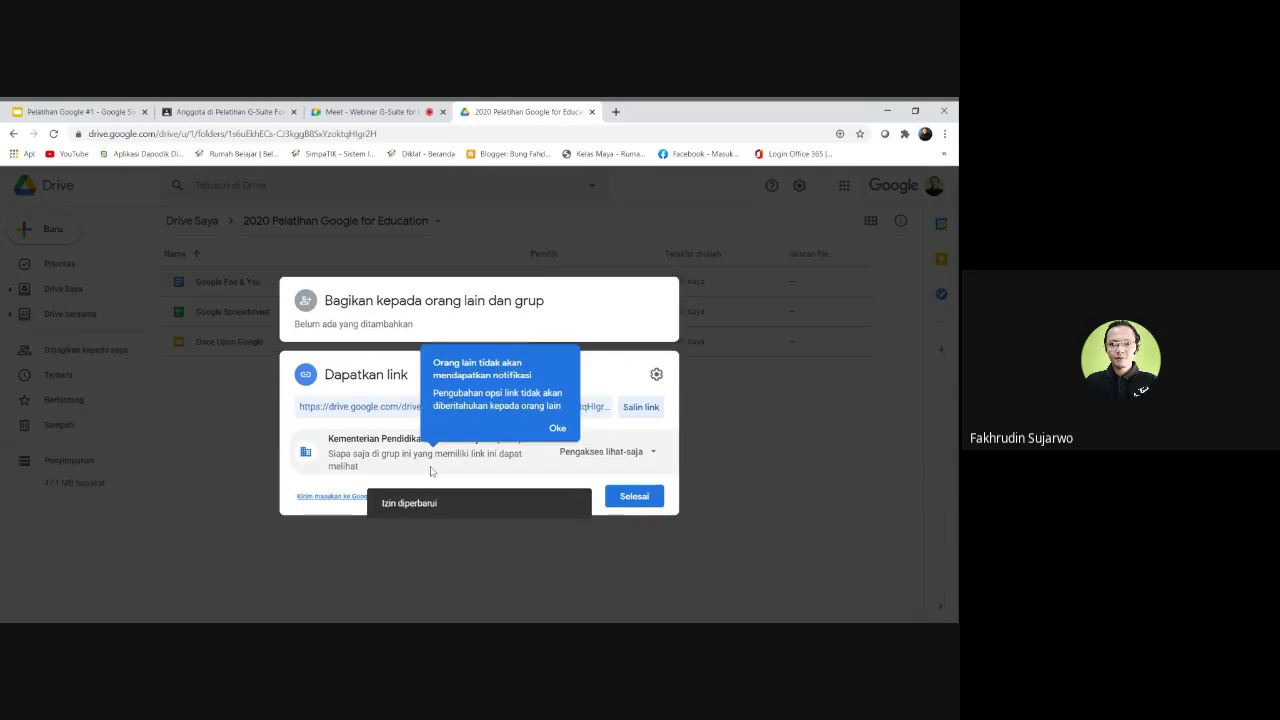
click(557, 428)
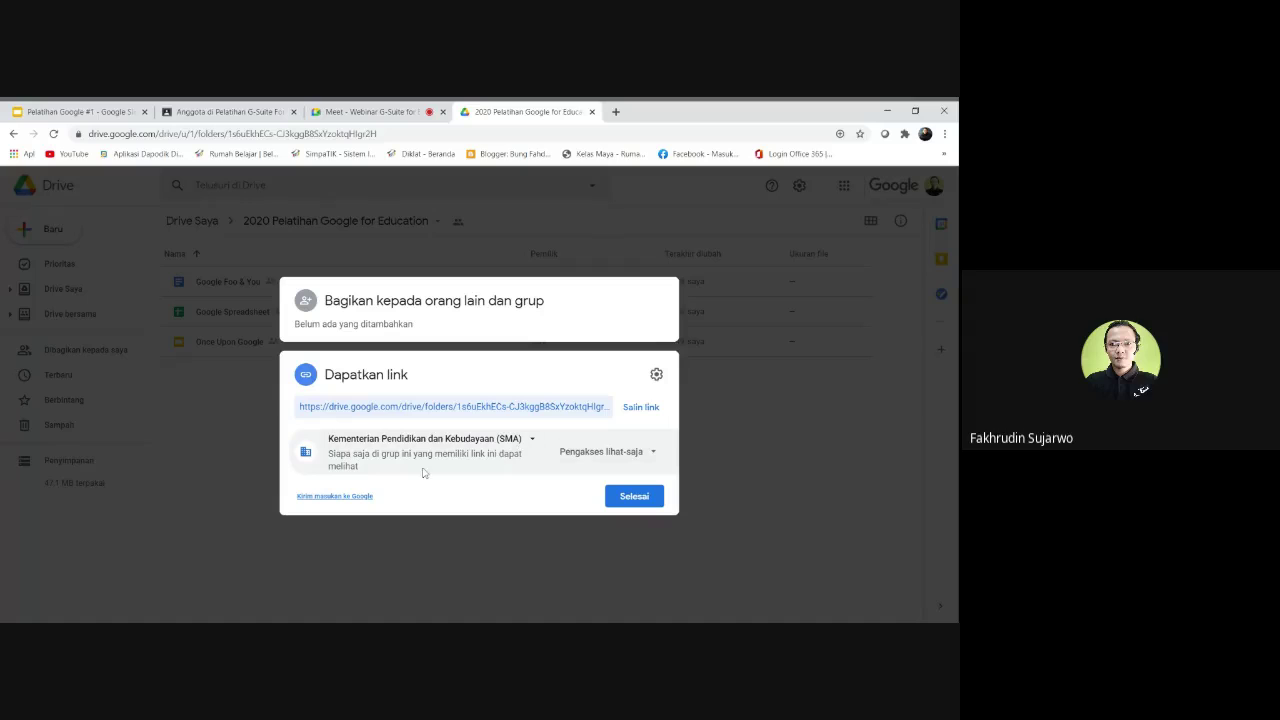
Open the folder link to anyone as viewer, copy it, and return to the Meet call
click(534, 440)
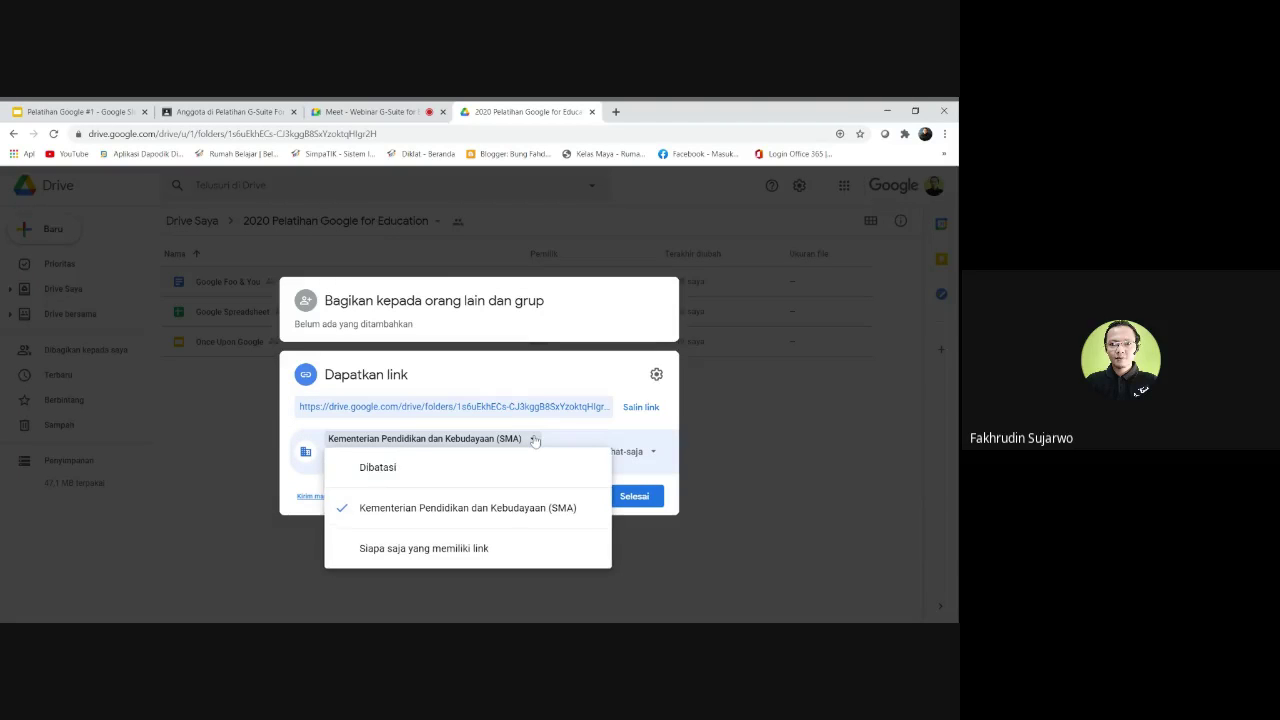
click(413, 553)
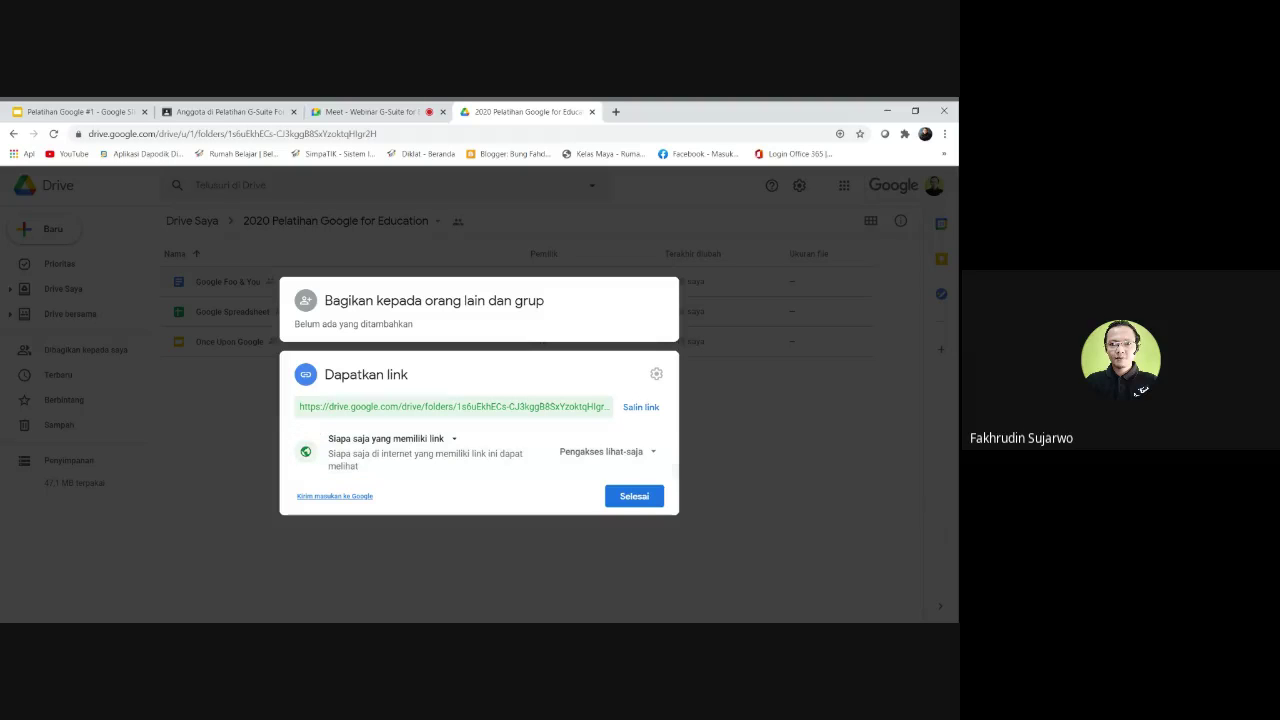
click(451, 442)
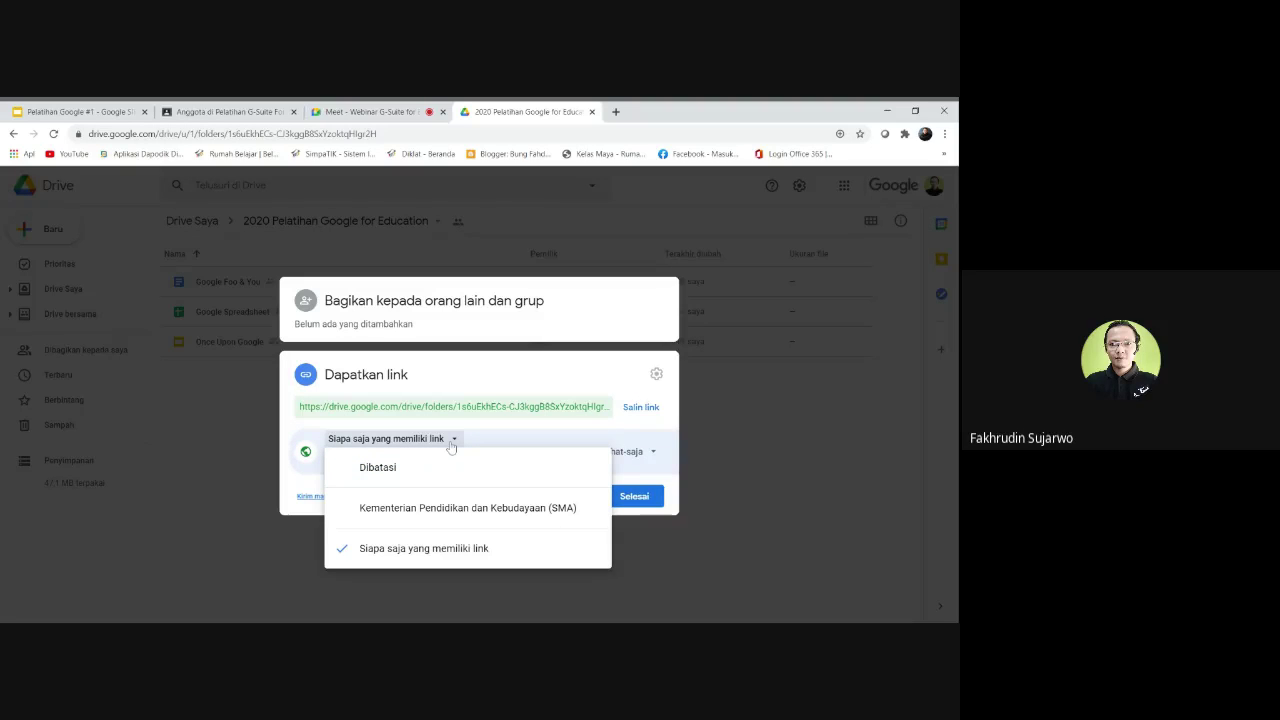
click(451, 447)
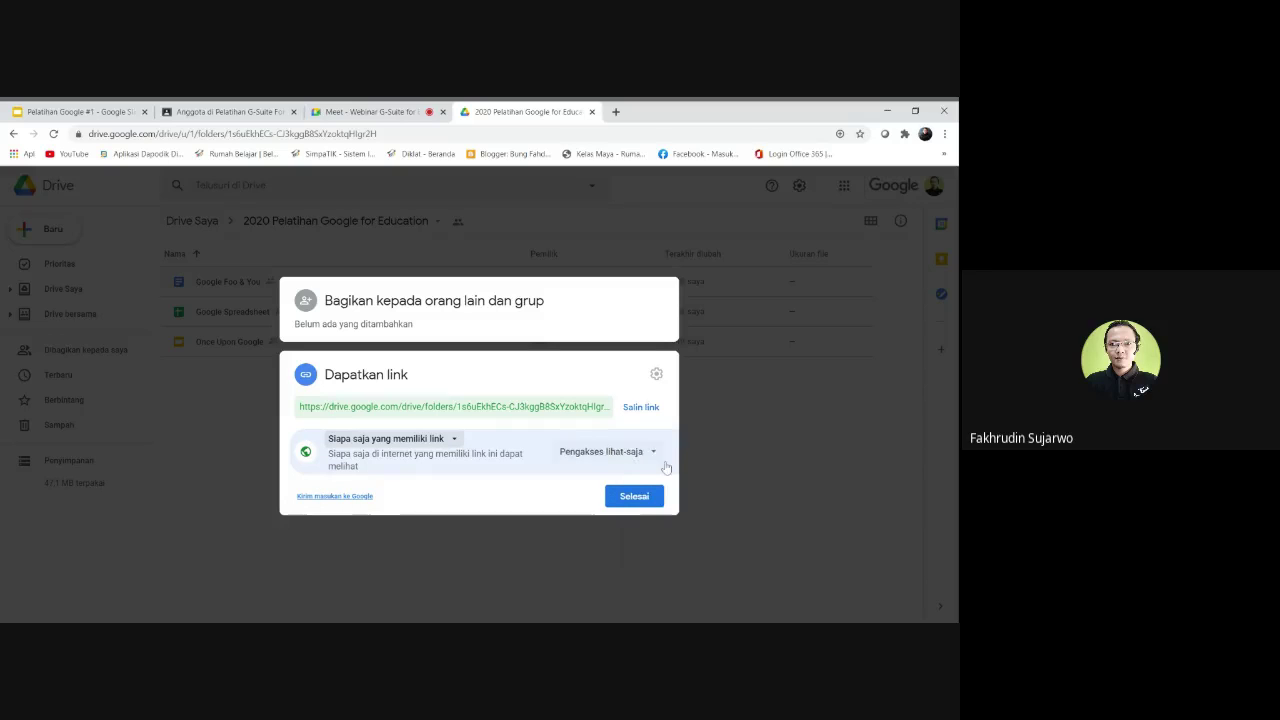
click(647, 456)
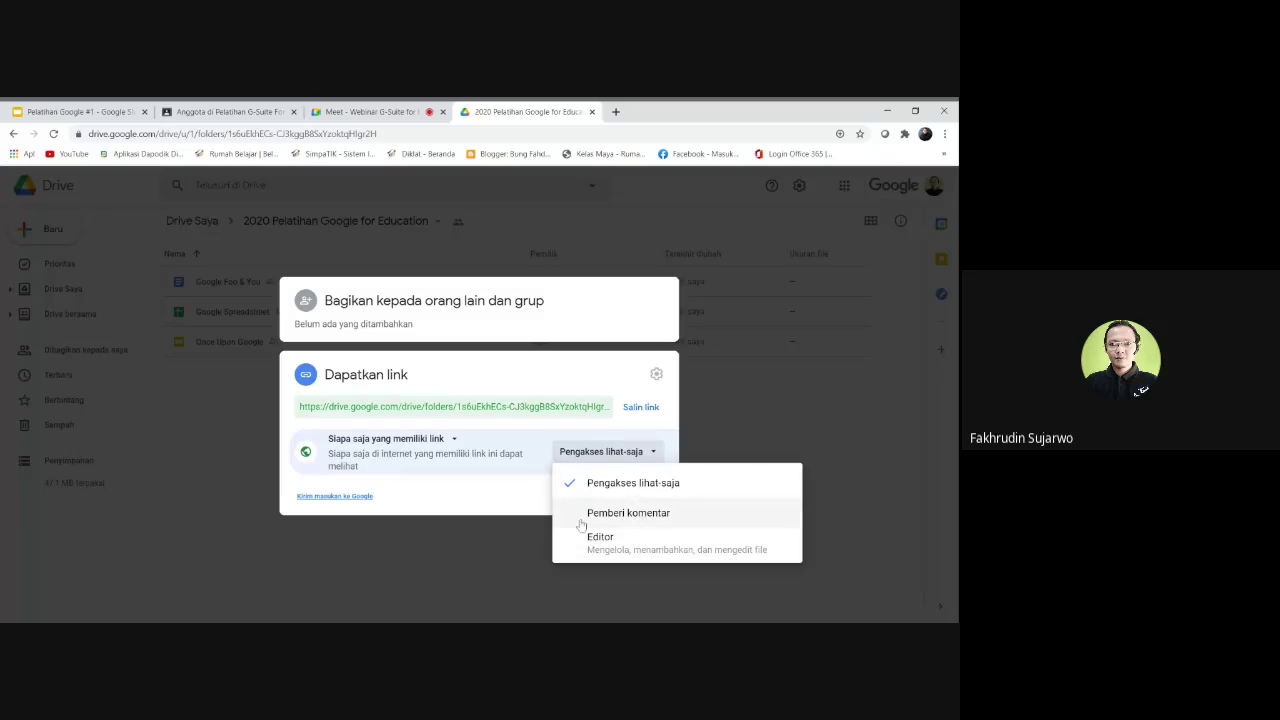
click(666, 487)
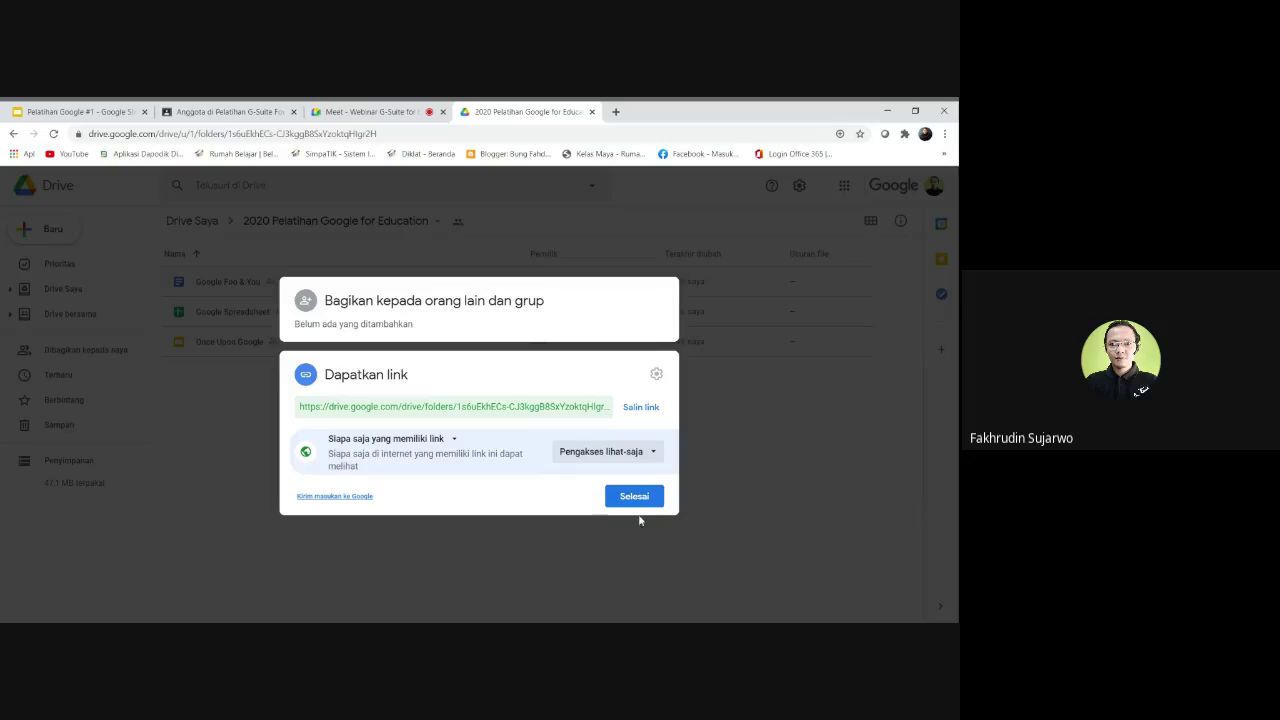
click(645, 407)
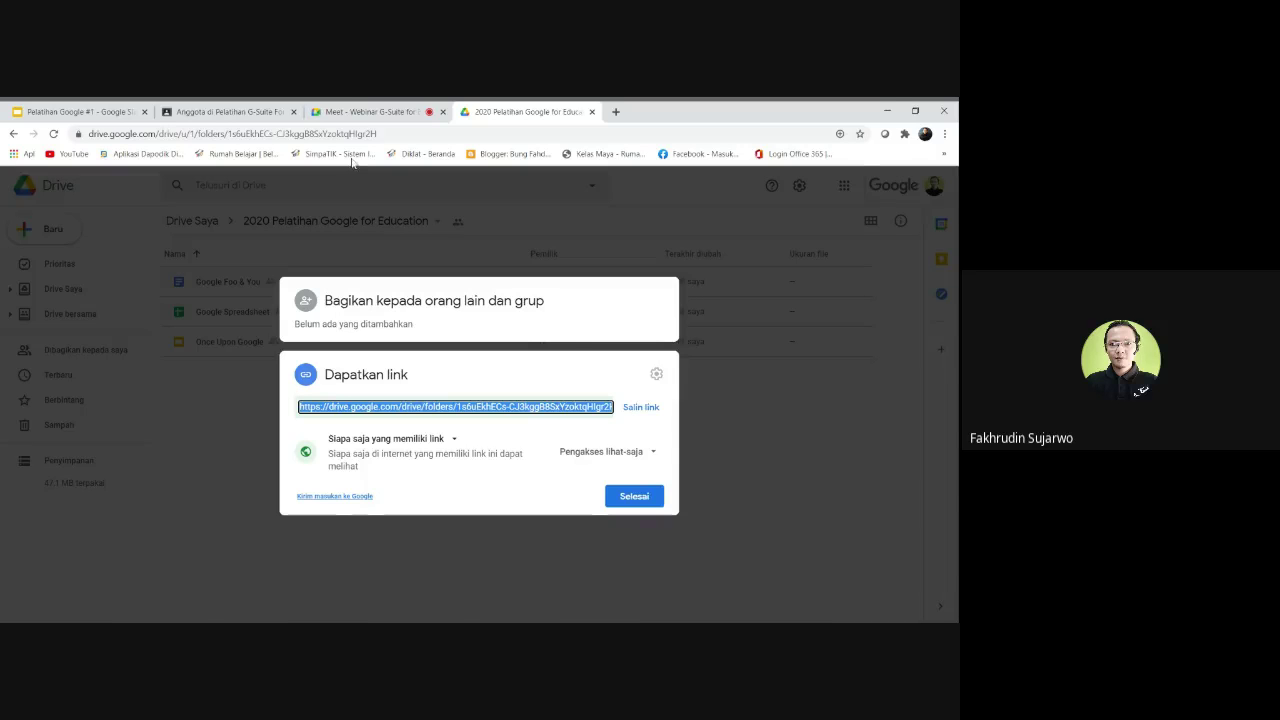
click(370, 111)
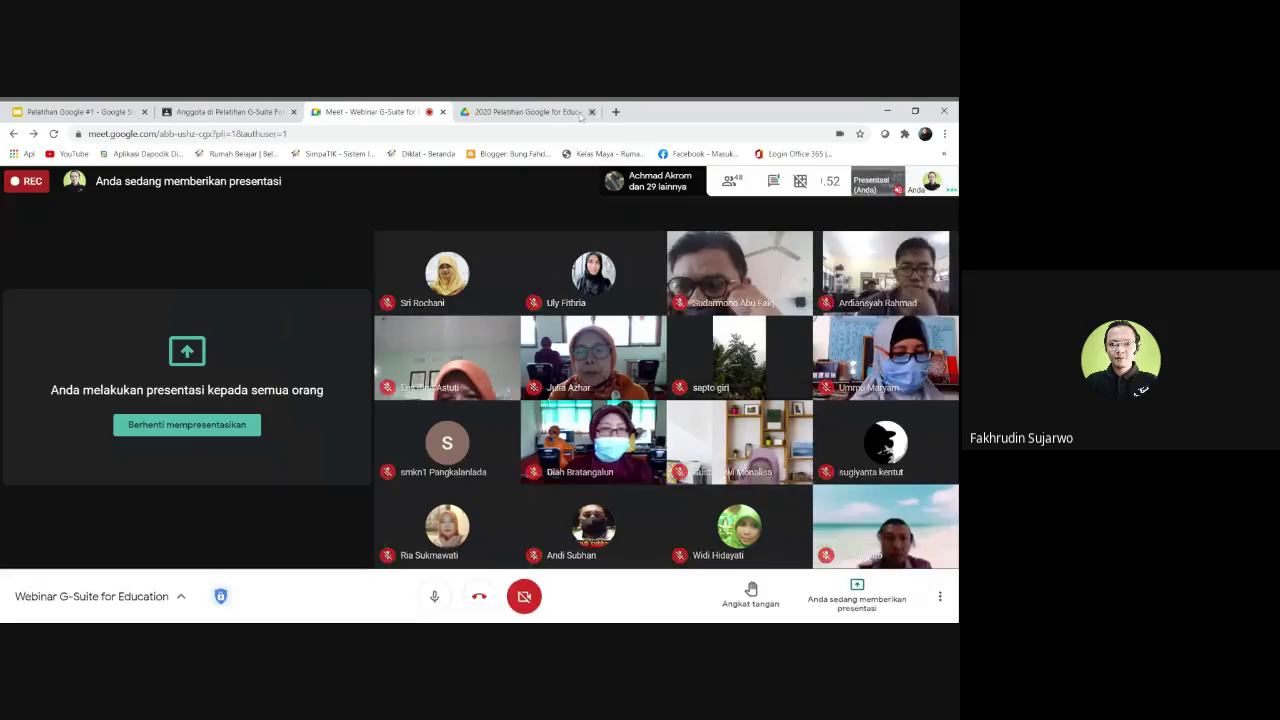
Return to the Drive folder tab and close the sharing dialog with Selesai
click(520, 111)
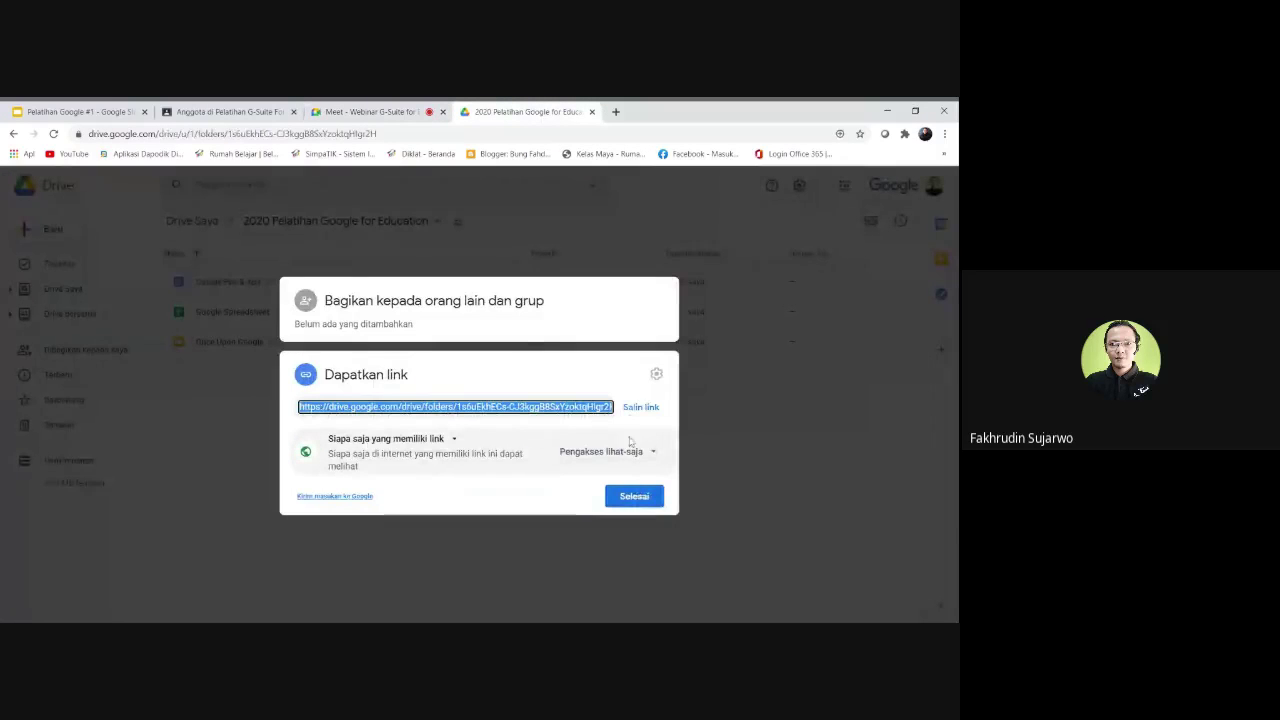
click(637, 503)
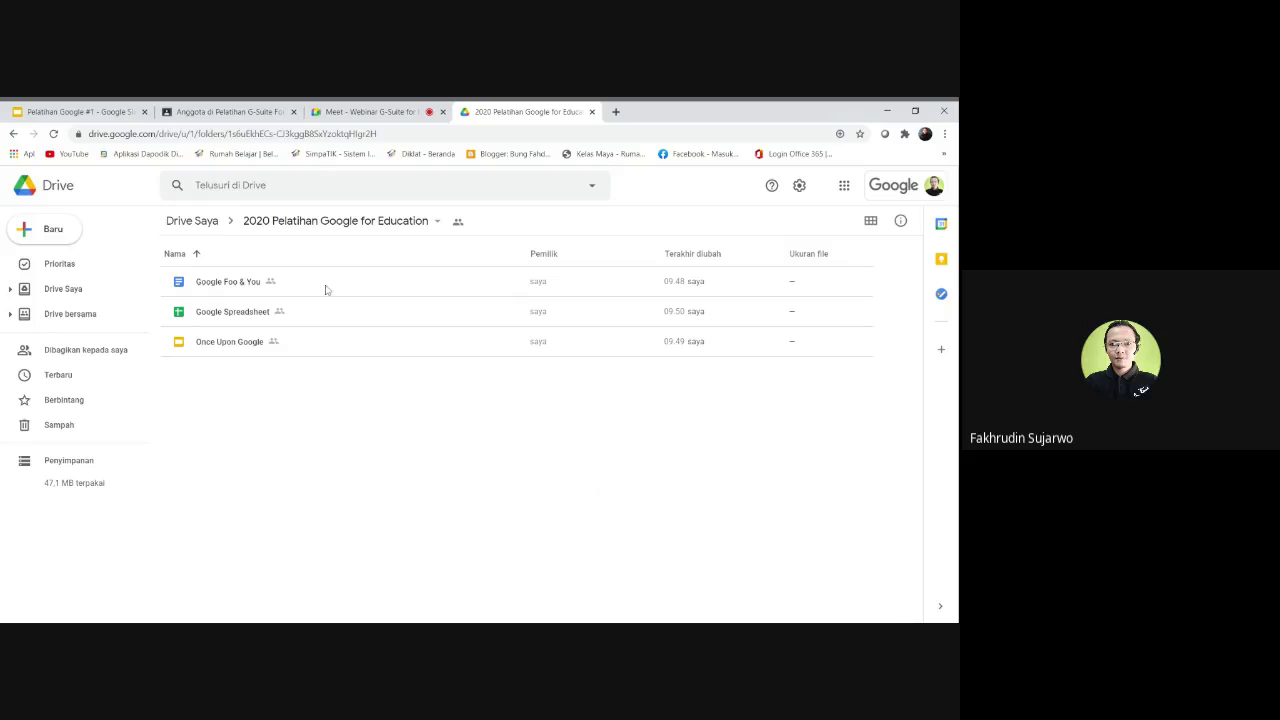
Copy the 'Google Foo & You' share link with Dapatkan link, then close the dialog
click(223, 283)
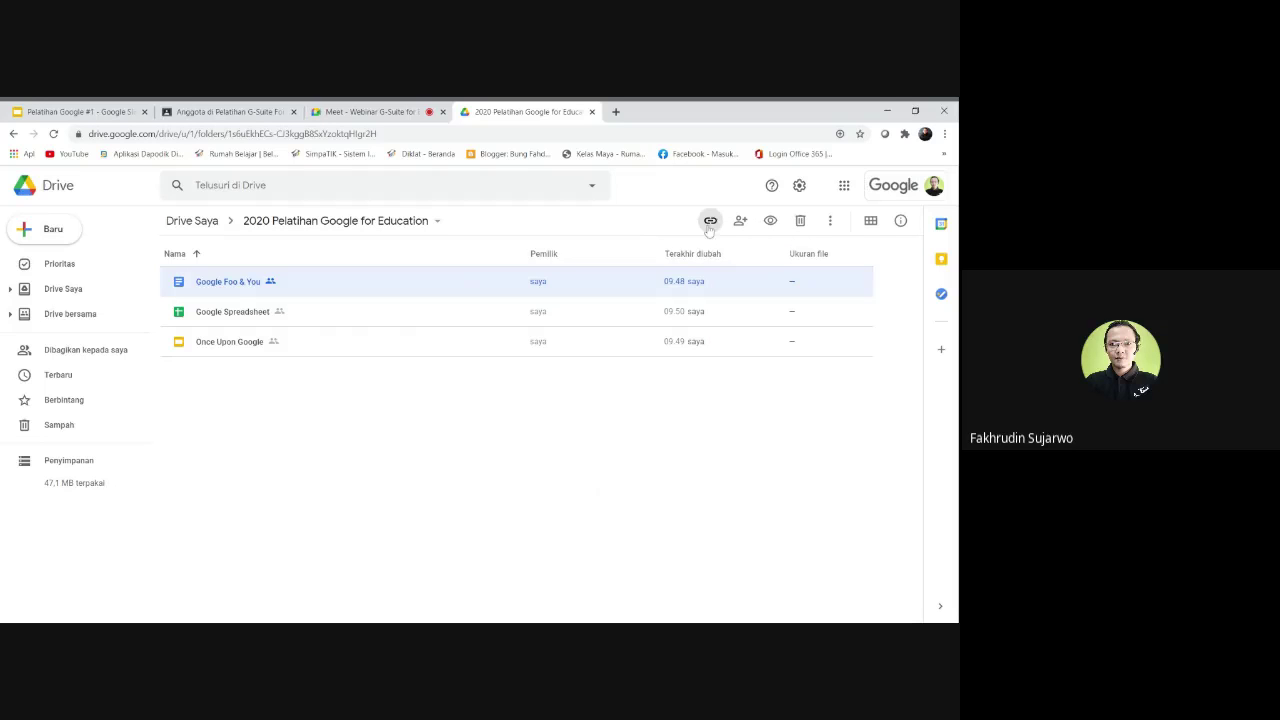
click(710, 222)
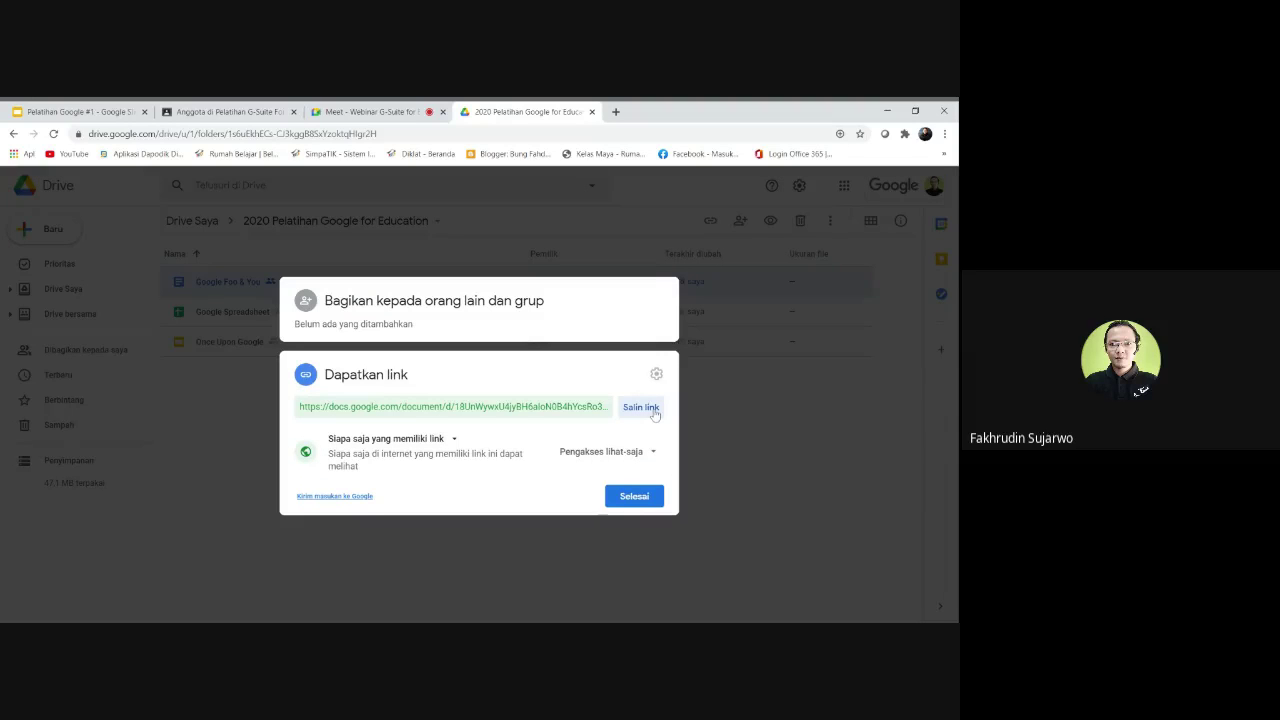
click(655, 413)
click(634, 496)
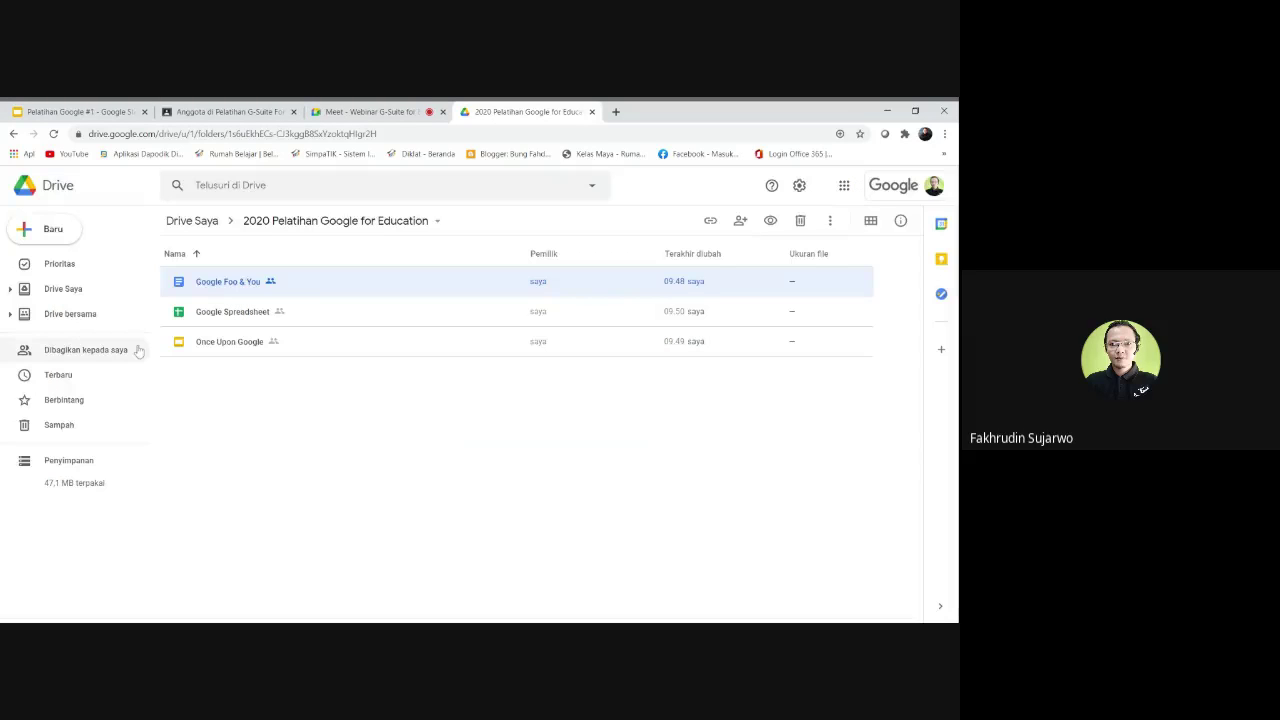
Show the 'Dibagikan kepada saya' page listing files others have shared
click(86, 349)
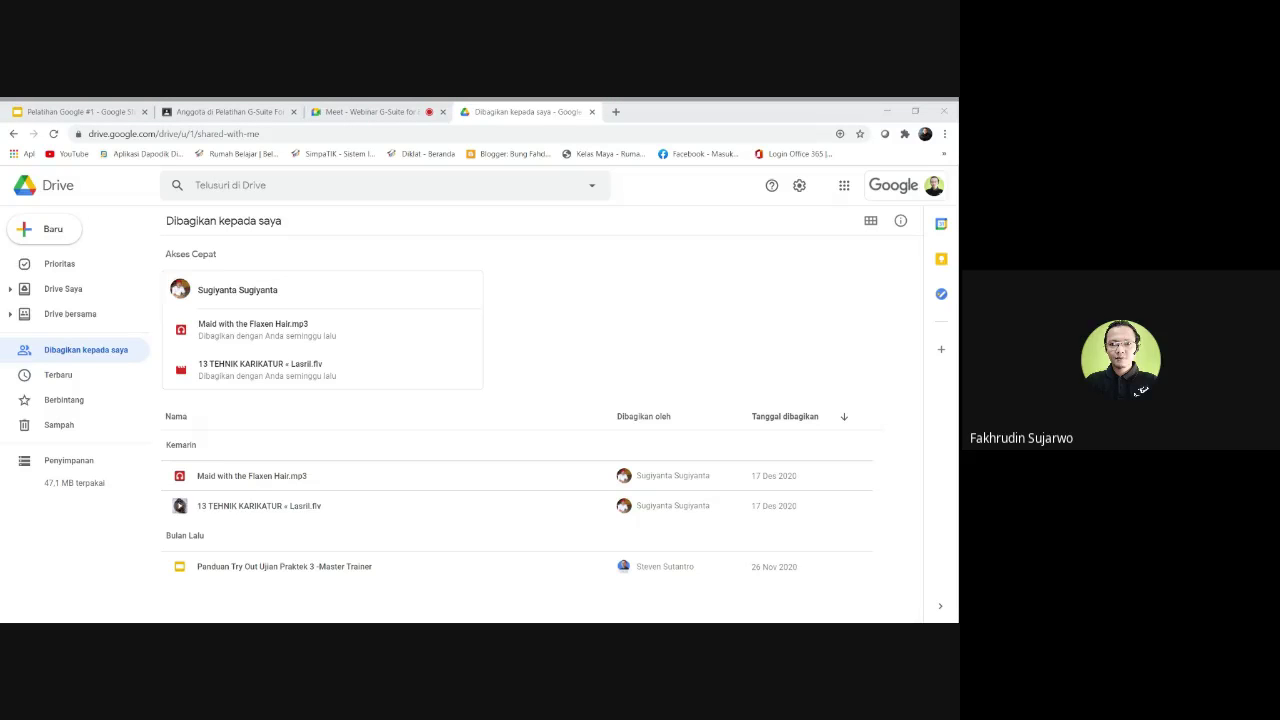
key(alt+Tab)
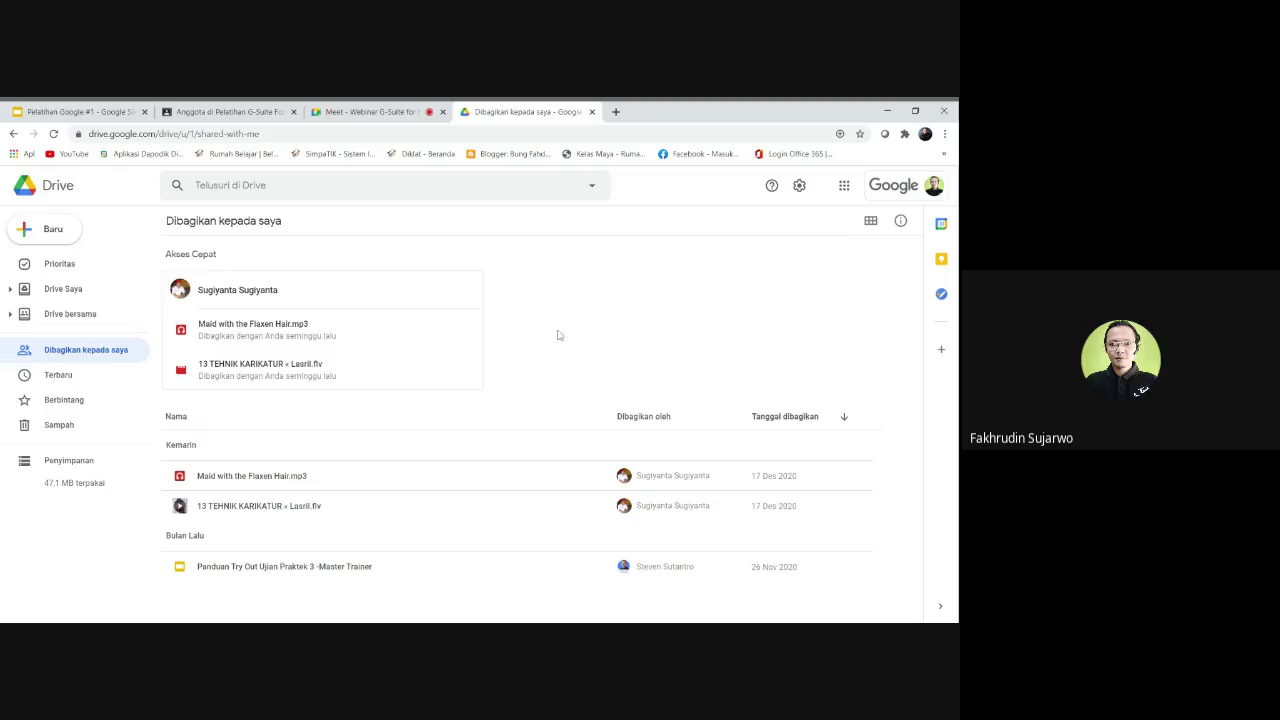
Browse the Google apps list, then close it
click(844, 185)
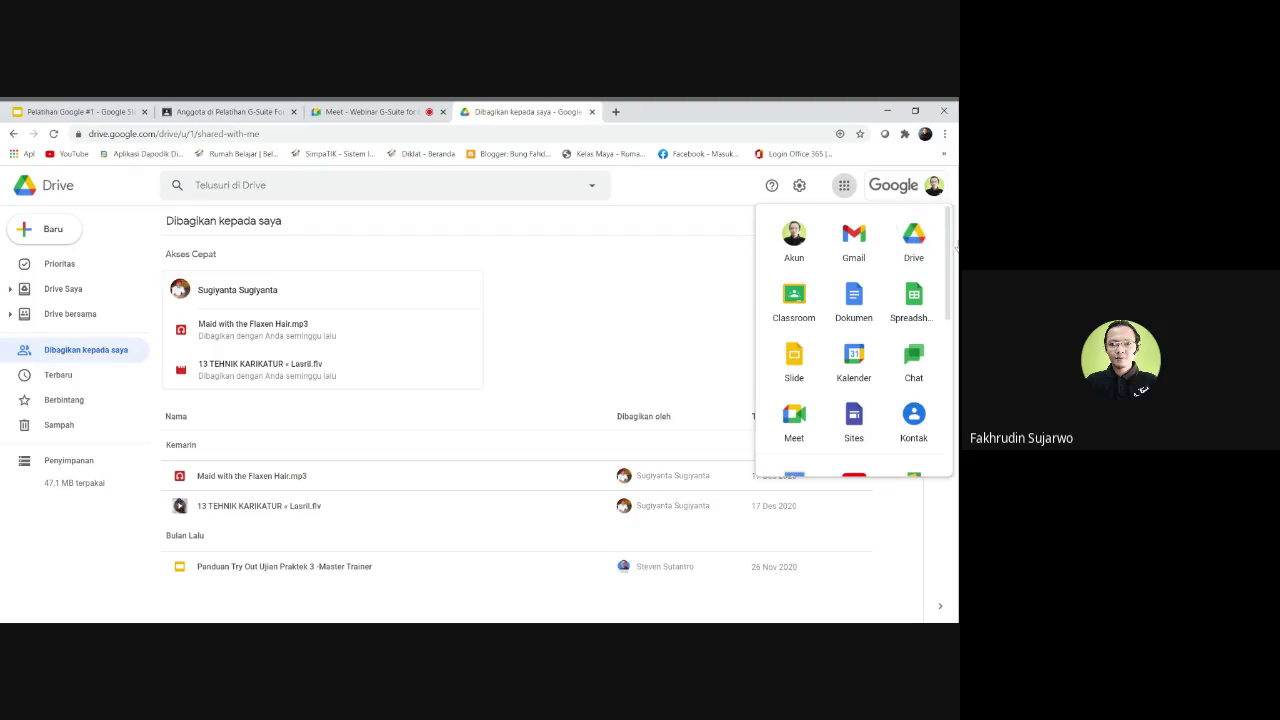
scroll(914, 376, down, 3)
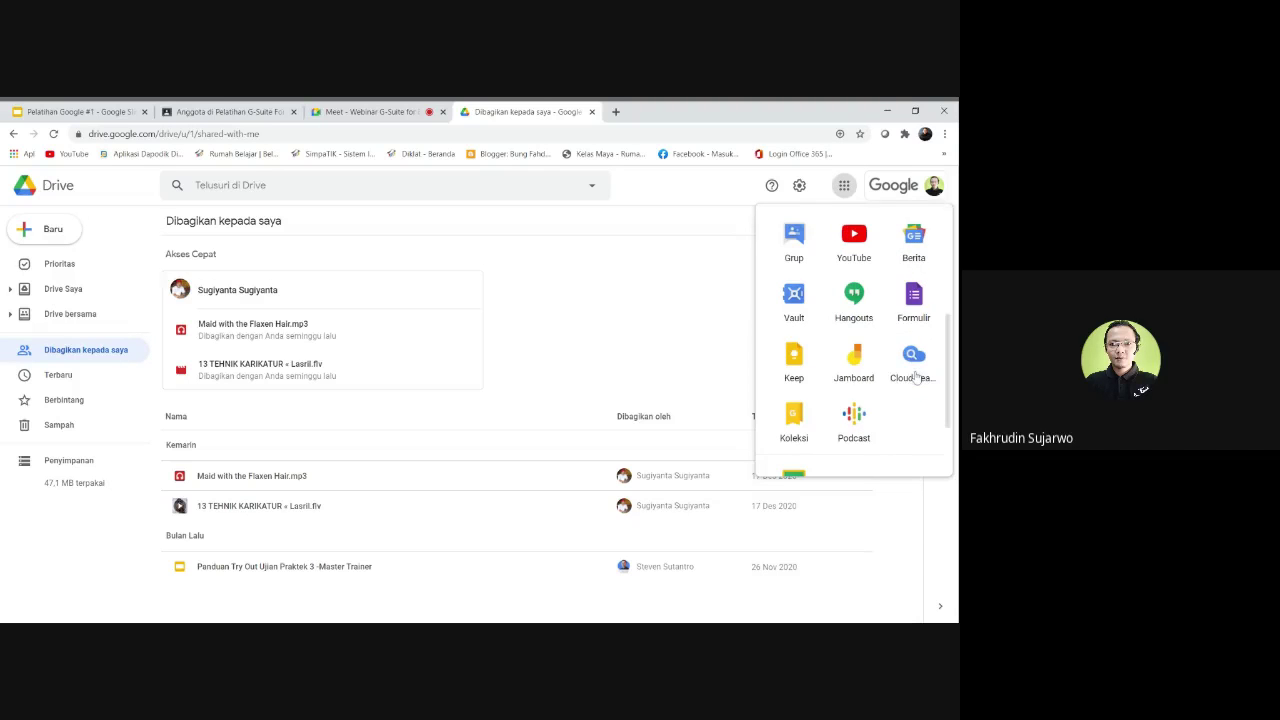
scroll(914, 378, down, 2)
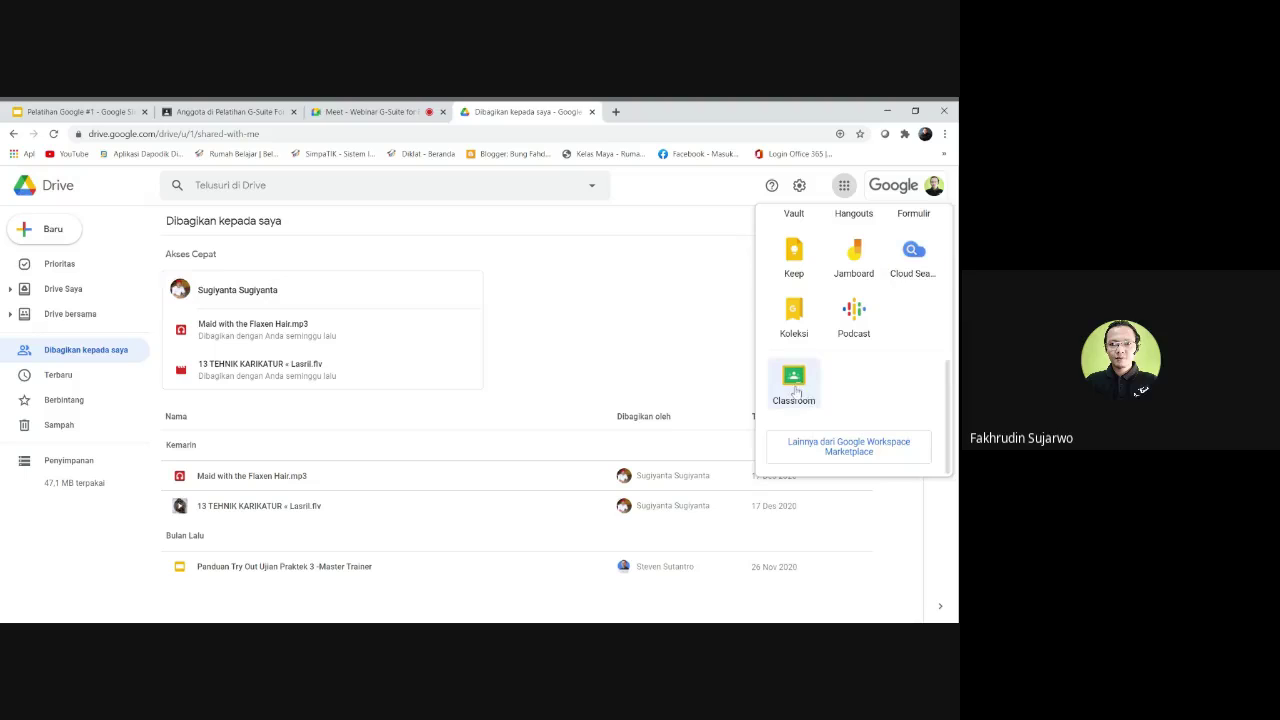
scroll(826, 396, up, 2)
scroll(828, 397, up, 2)
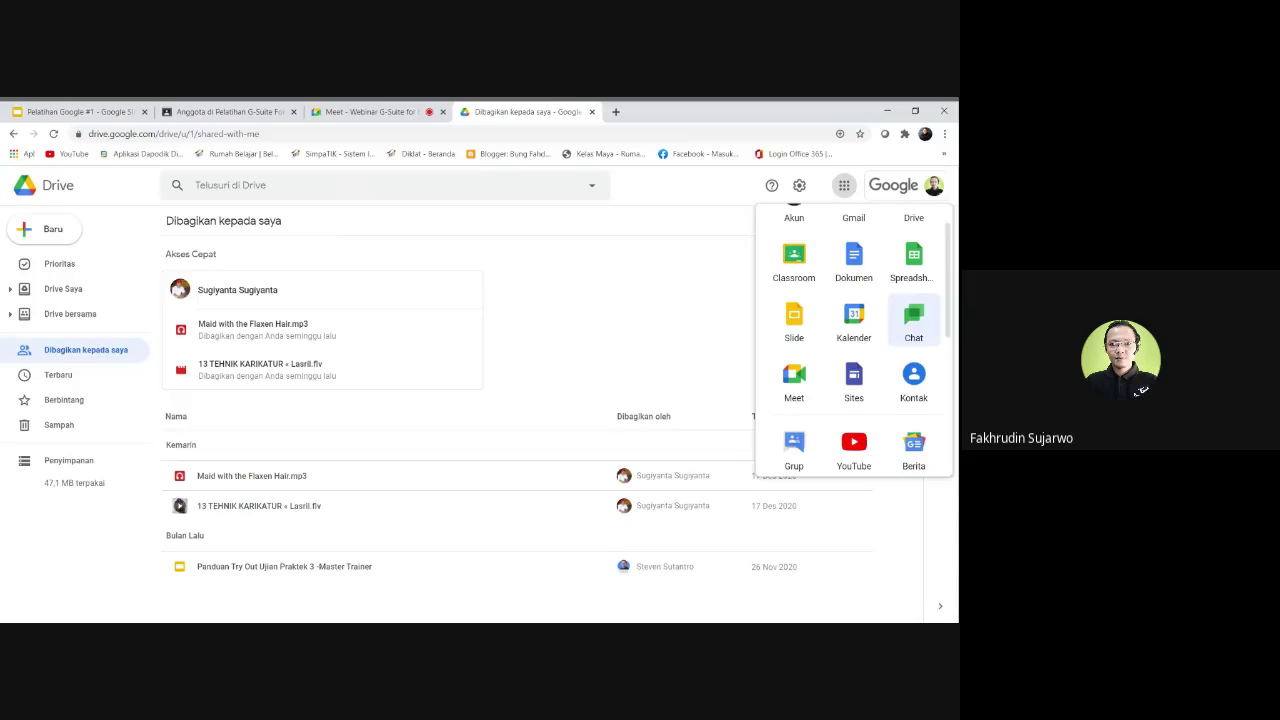
click(682, 310)
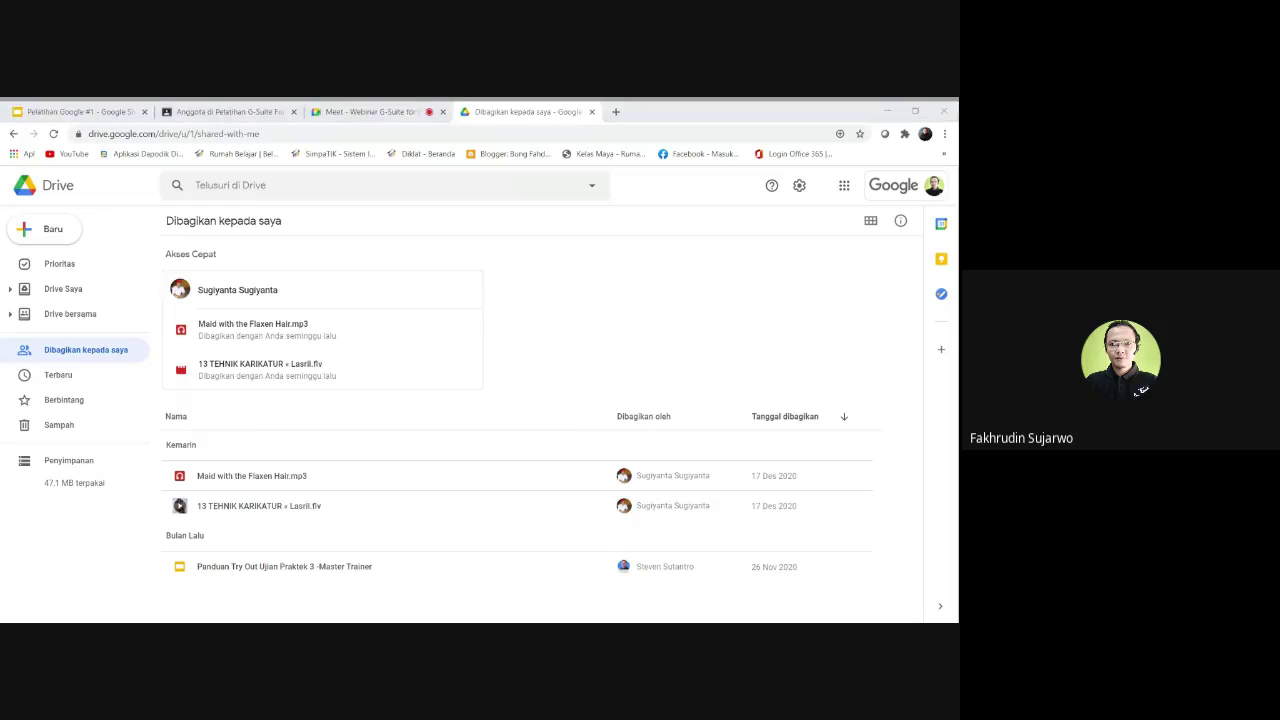
Return to Drive Saya, dismissing the Priority introduction with Oke, then switch to the Meet webinar
key(alt+Tab)
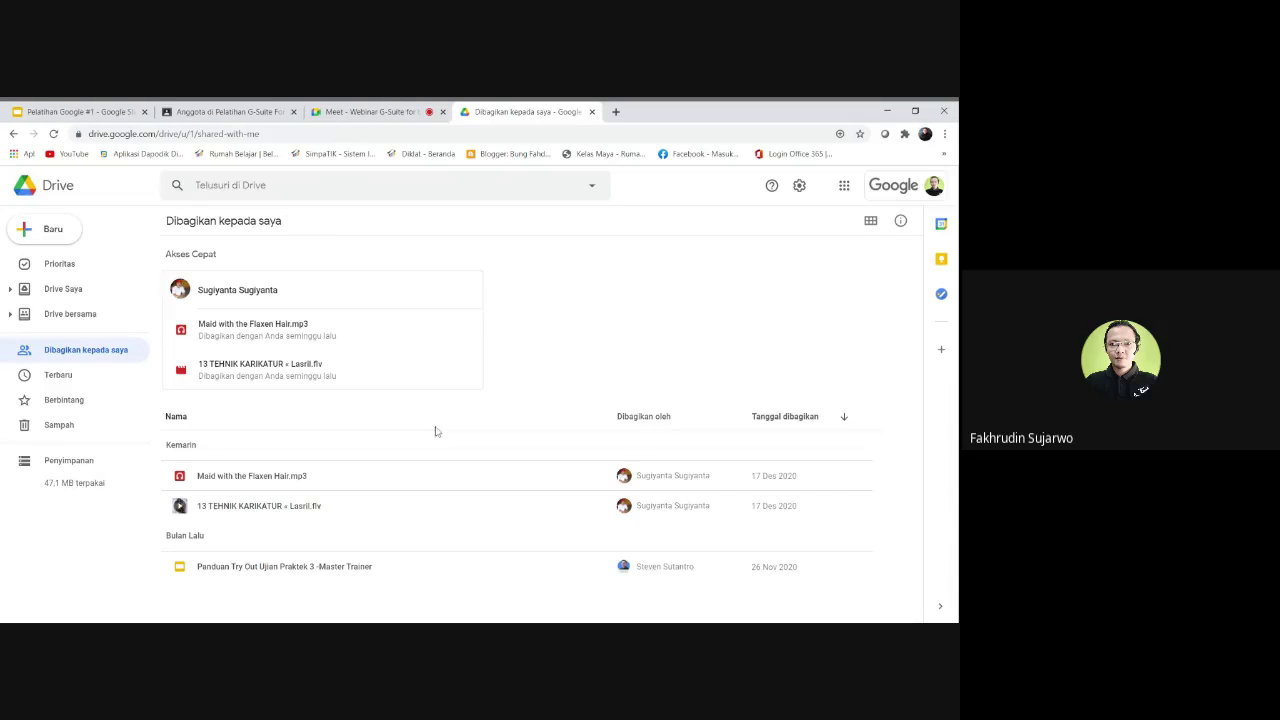
click(94, 290)
click(114, 263)
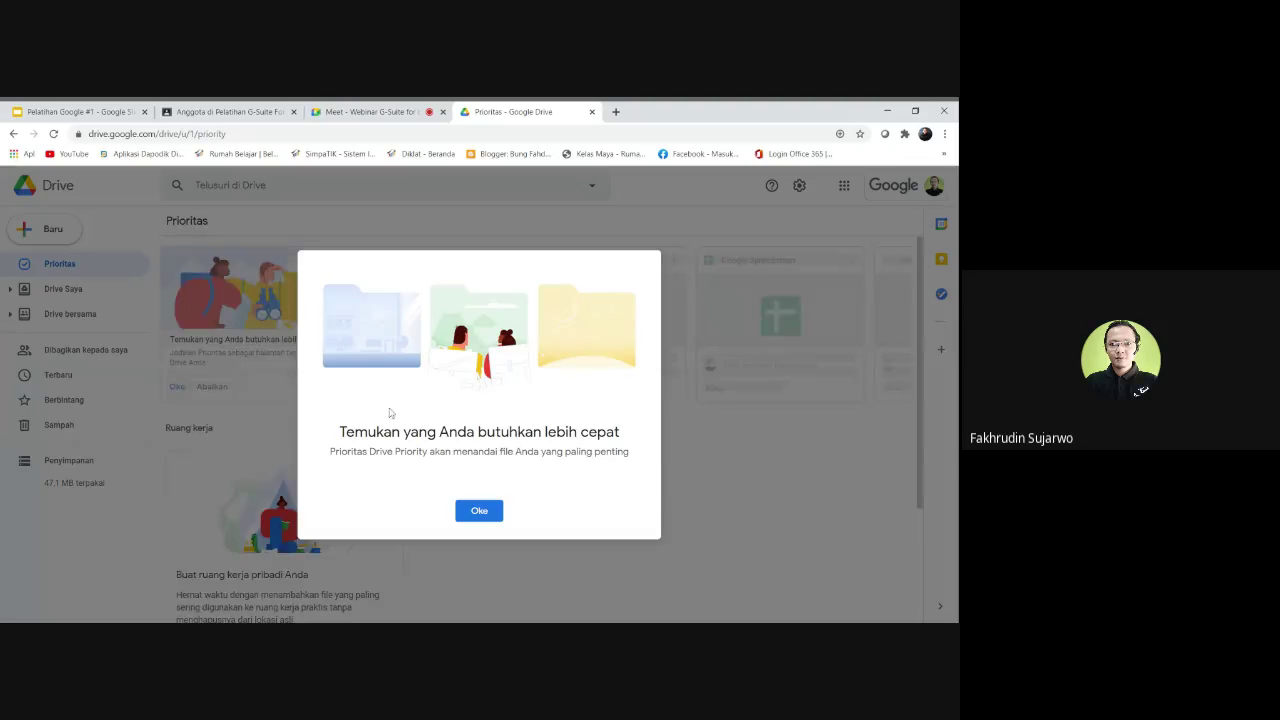
click(479, 511)
click(76, 296)
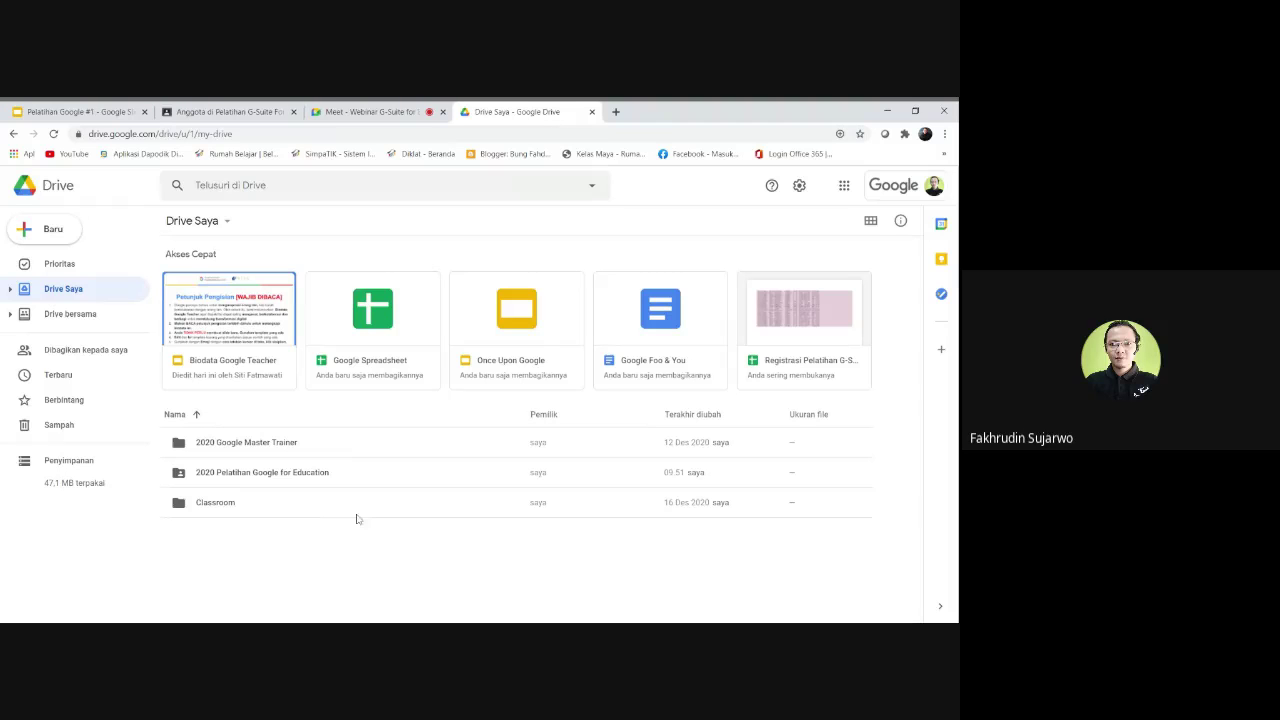
click(360, 115)
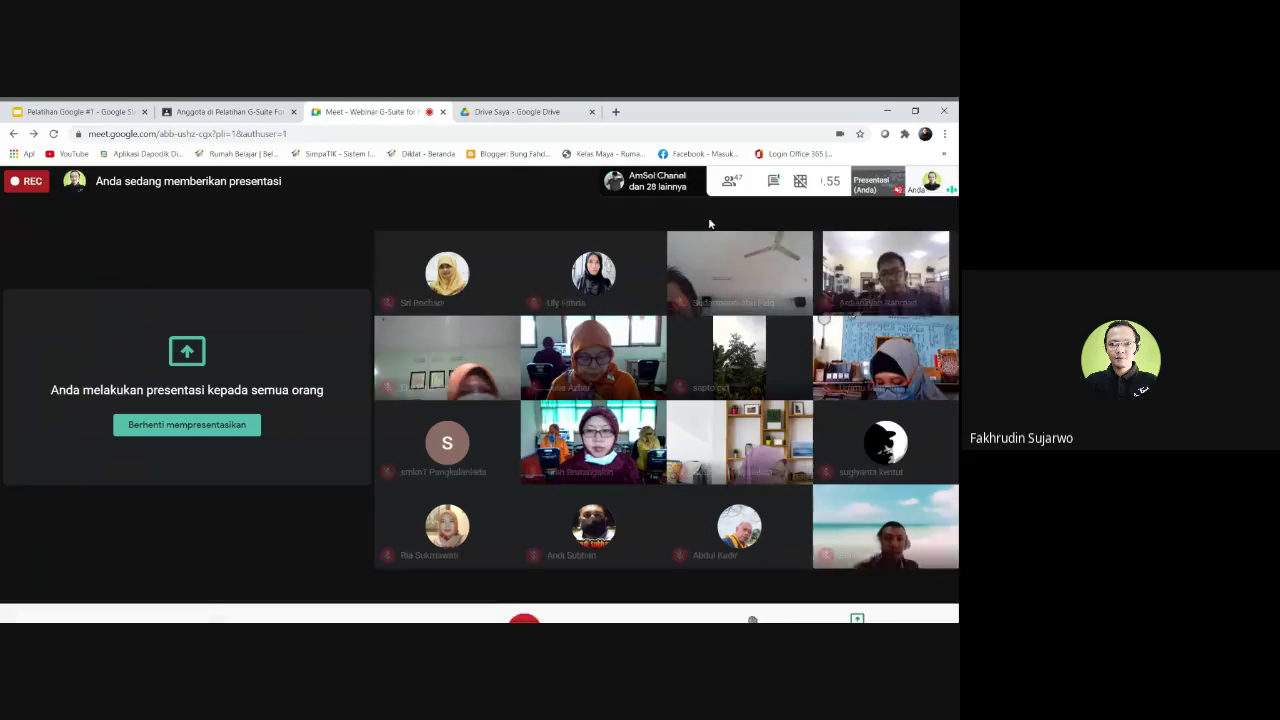
Review the webinar participant list and chat messages, then return to the Drive Saya tab
click(730, 181)
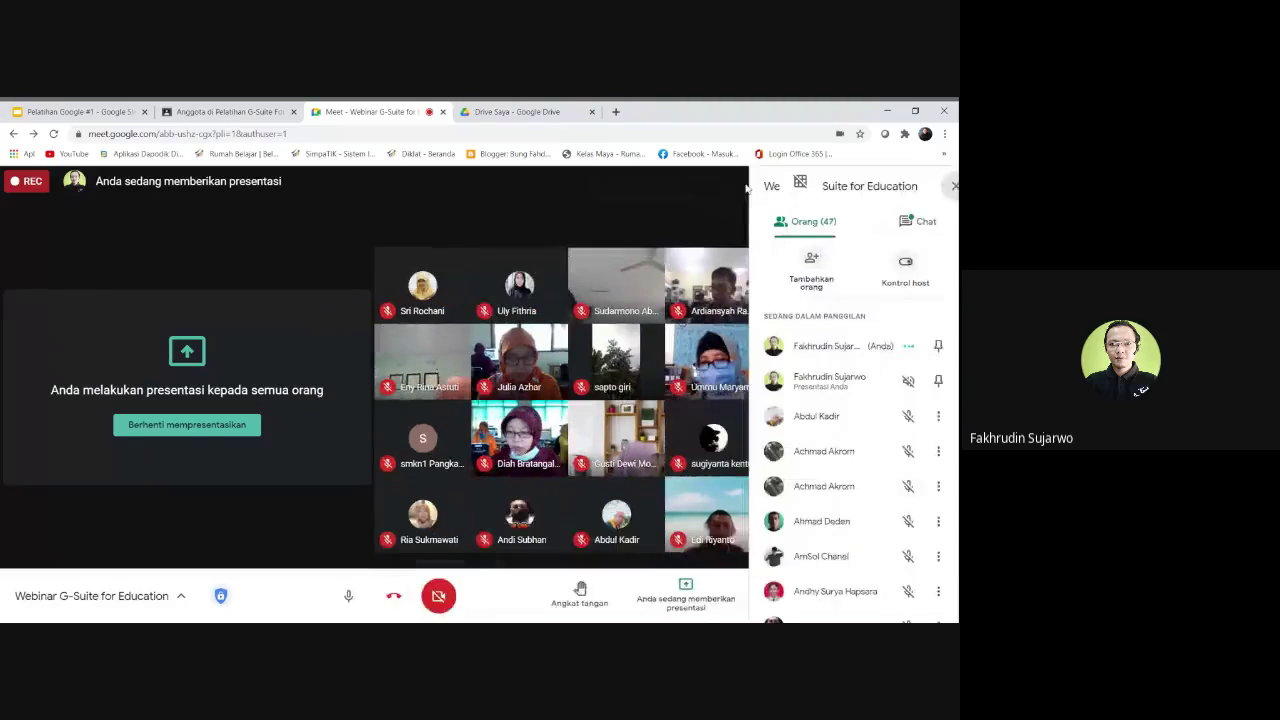
mouse_move(800, 182)
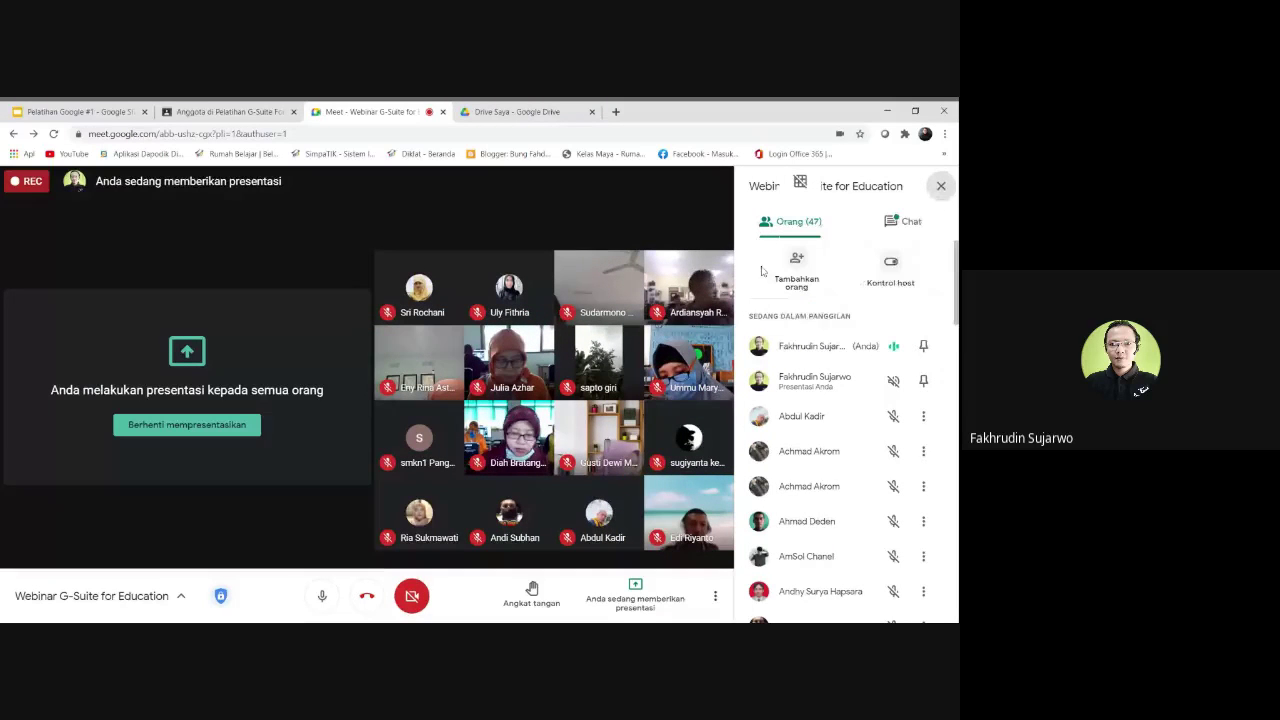
click(905, 223)
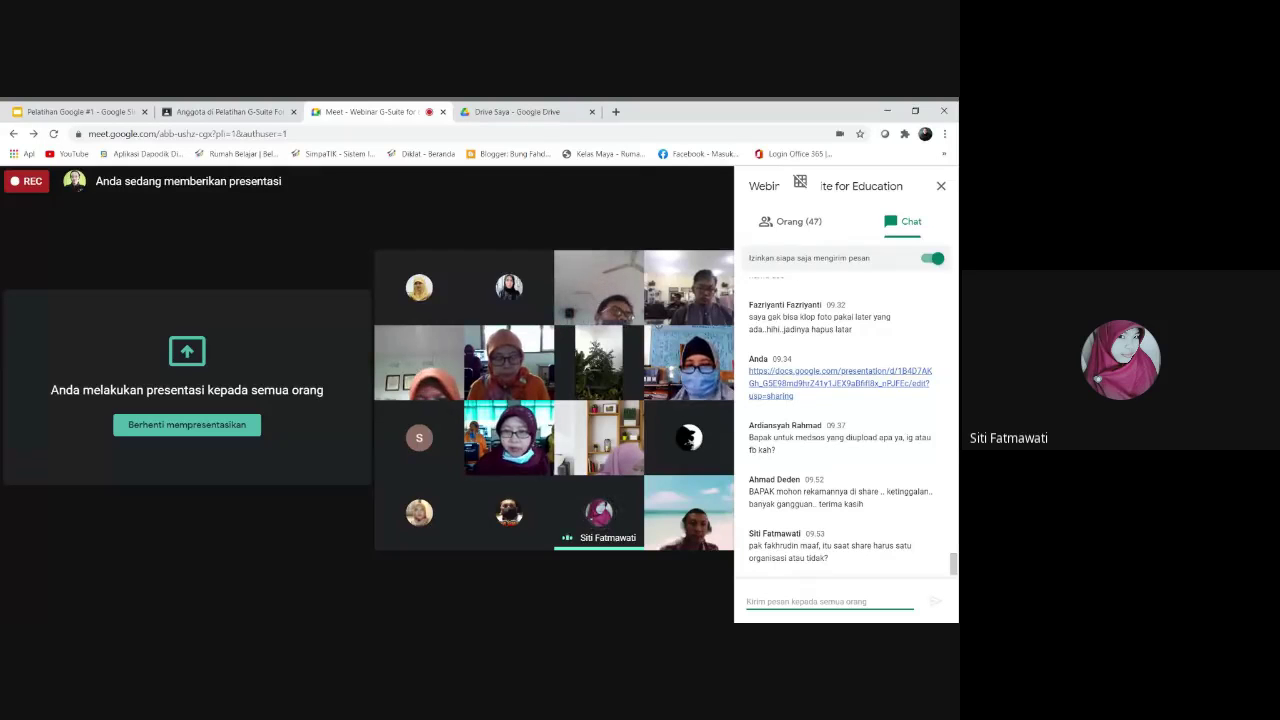
mouse_move(537, 233)
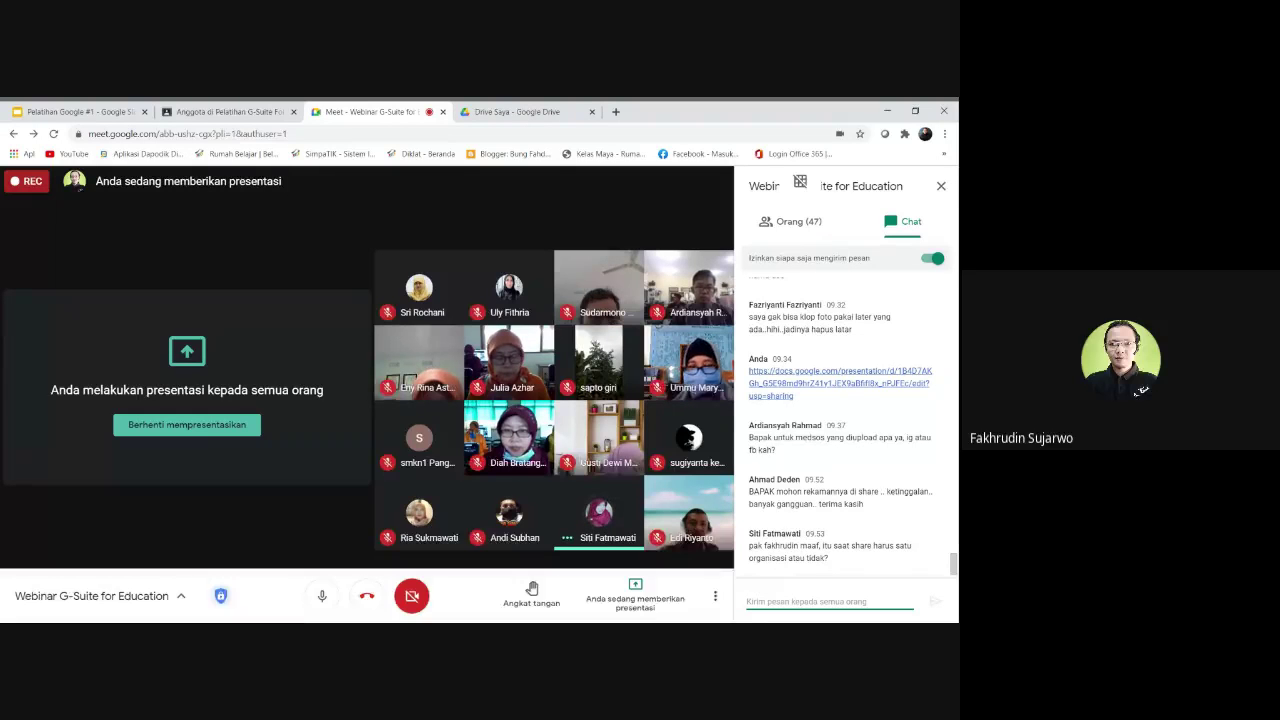
click(515, 111)
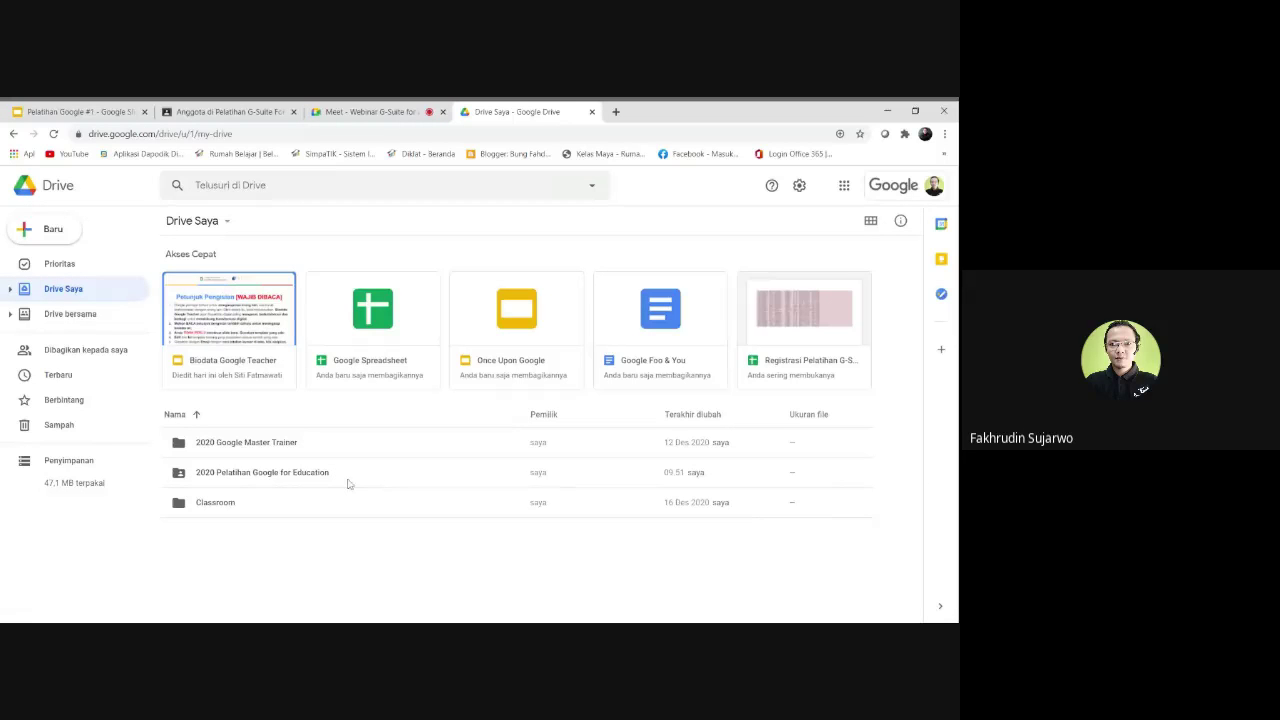
Open the '2020 Pelatihan Google for Education' folder and show Google Foo & You's link-access choices
double_click(260, 474)
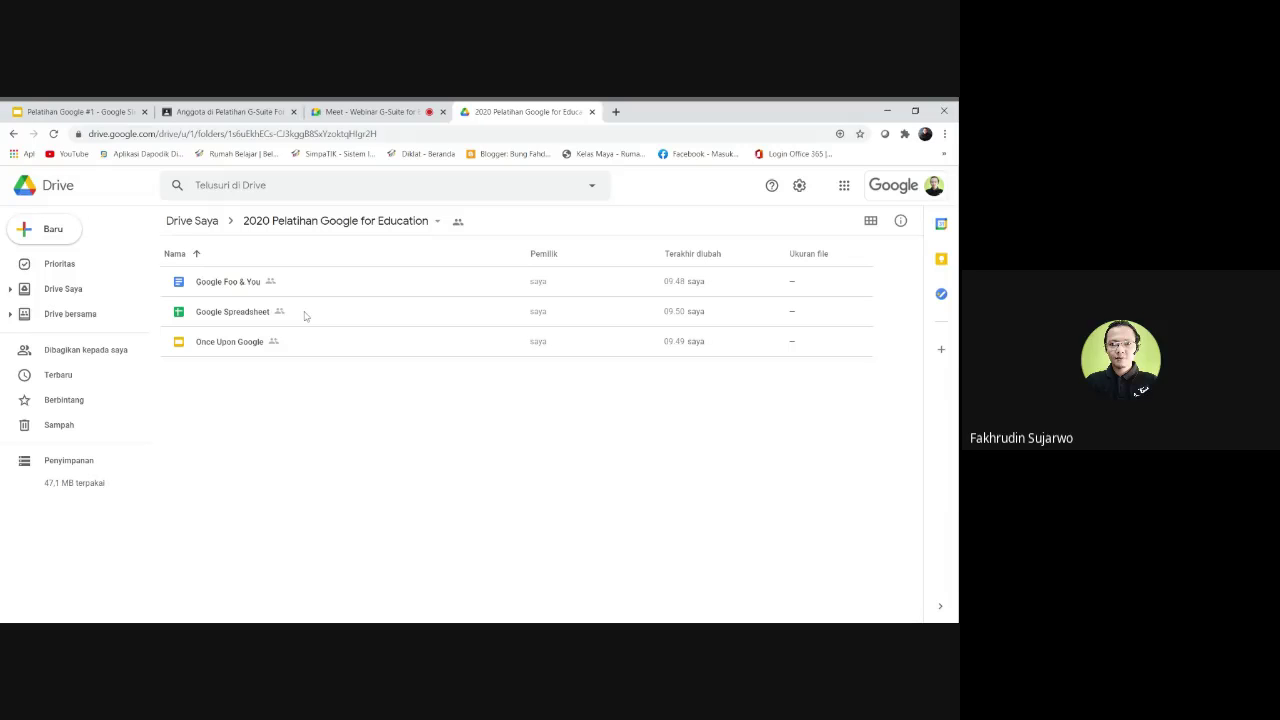
click(337, 314)
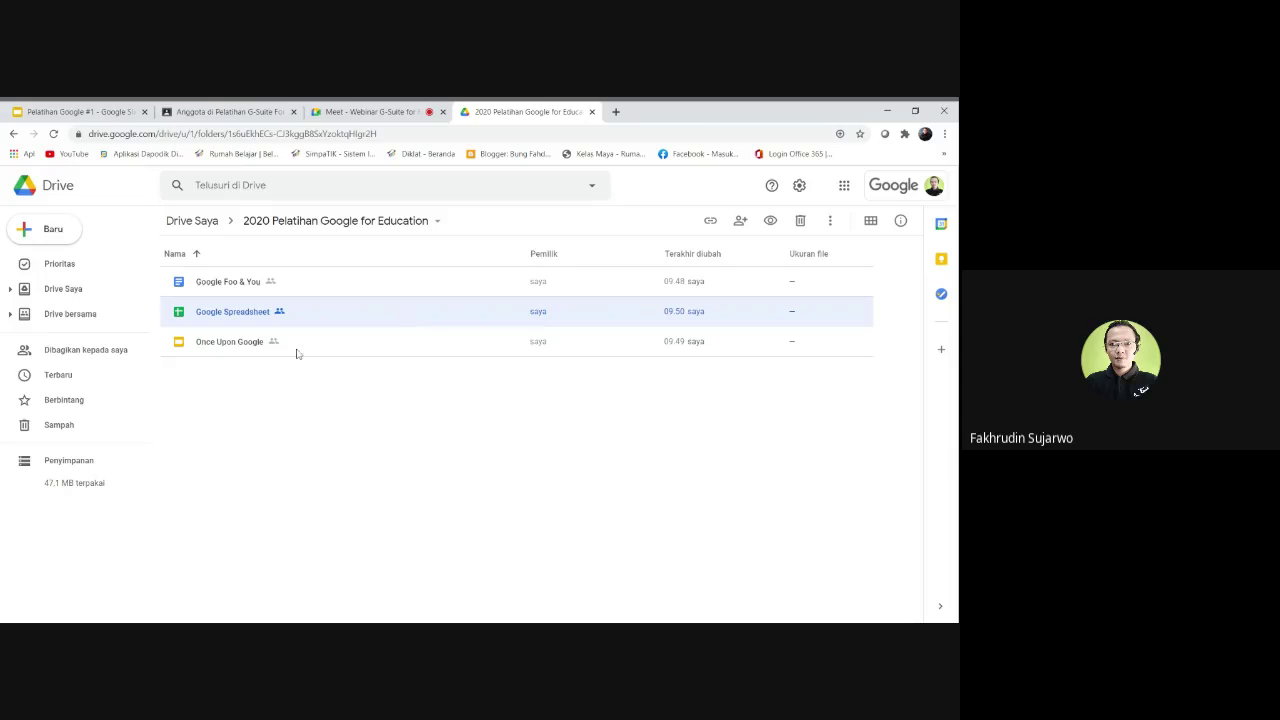
click(318, 290)
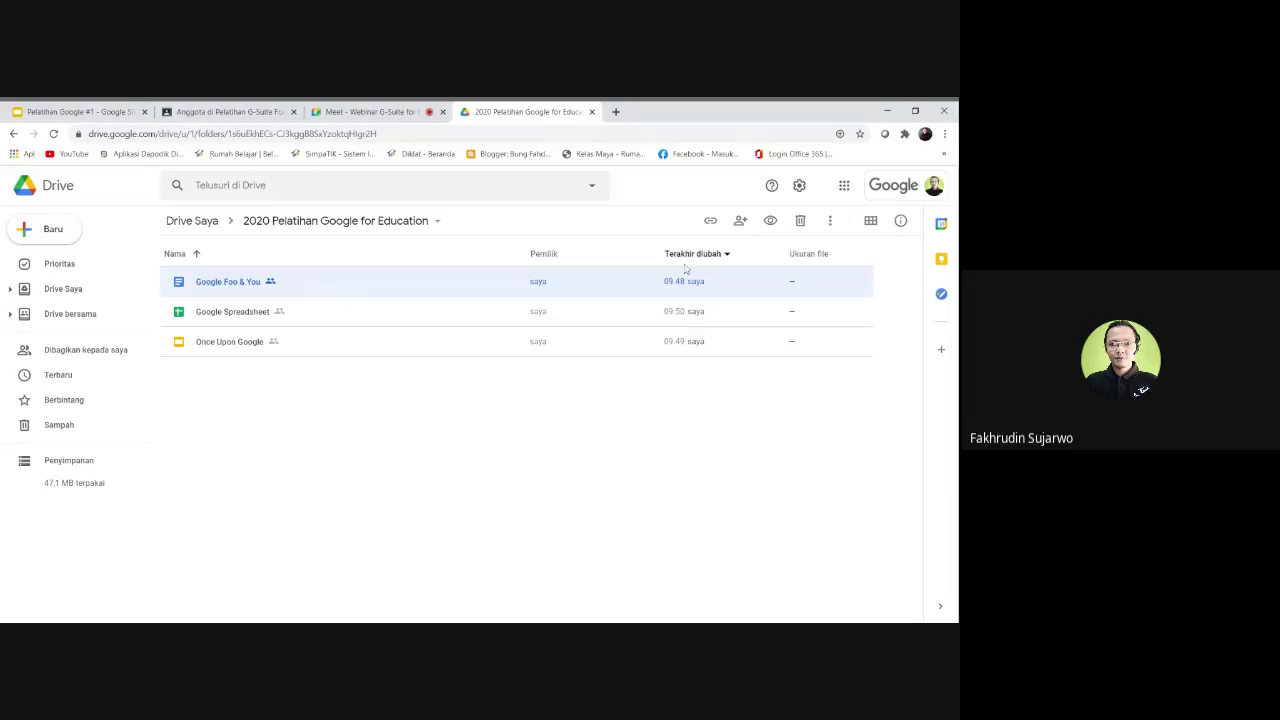
click(710, 221)
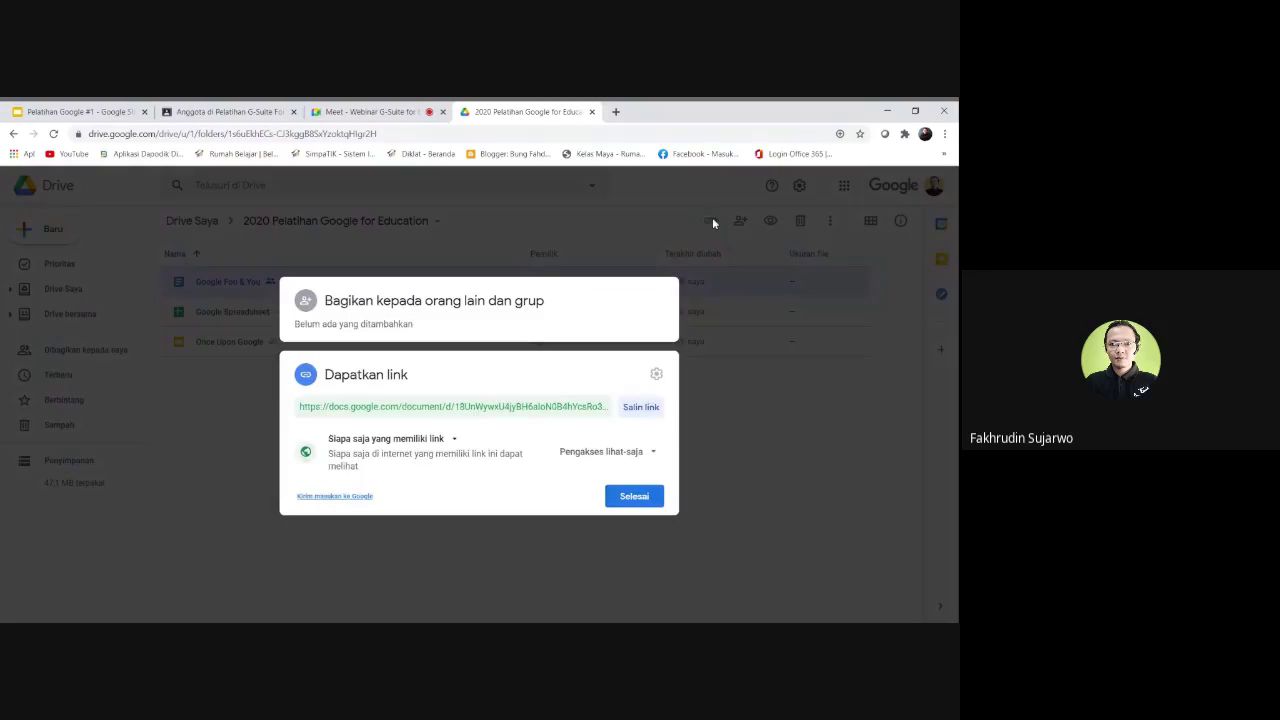
click(453, 442)
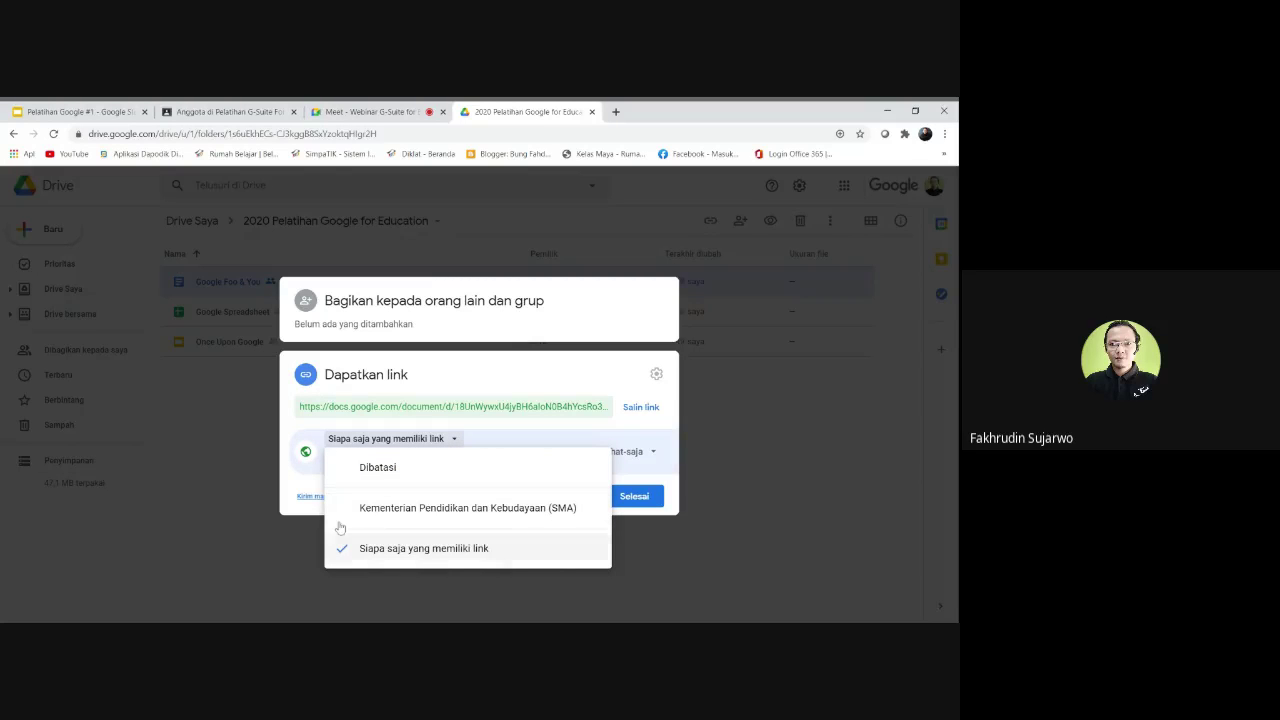
click(457, 512)
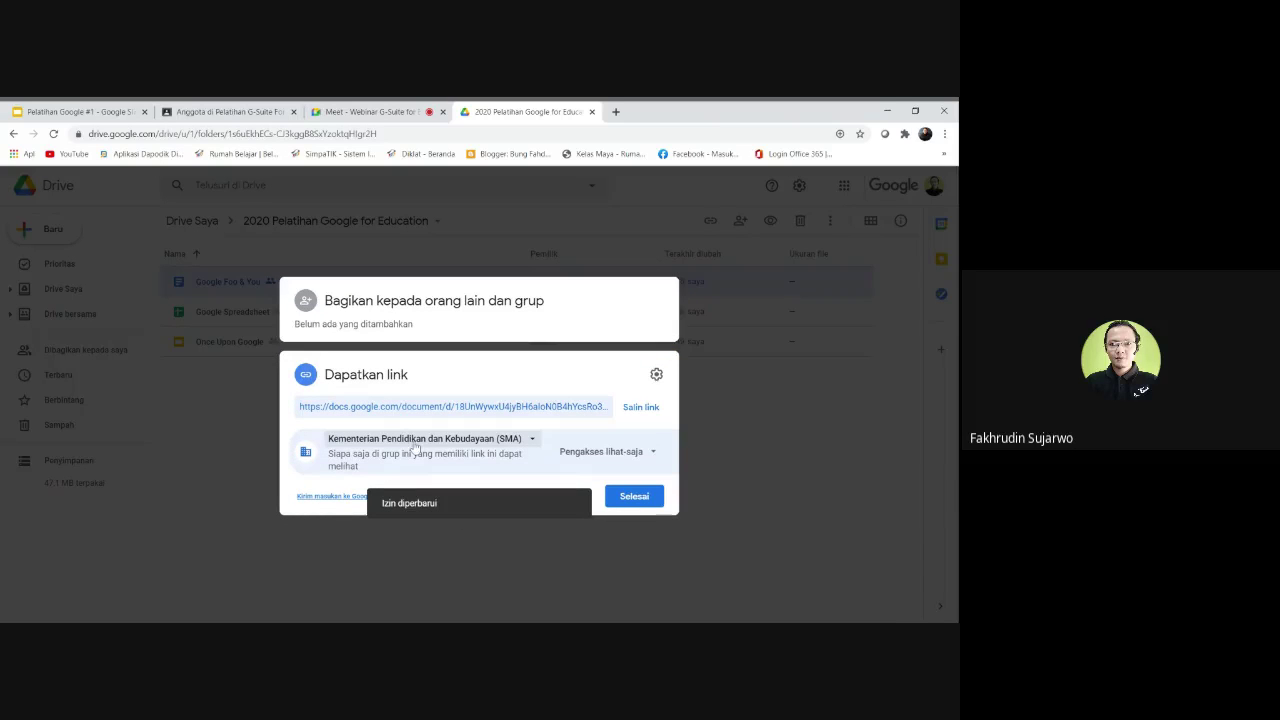
click(438, 439)
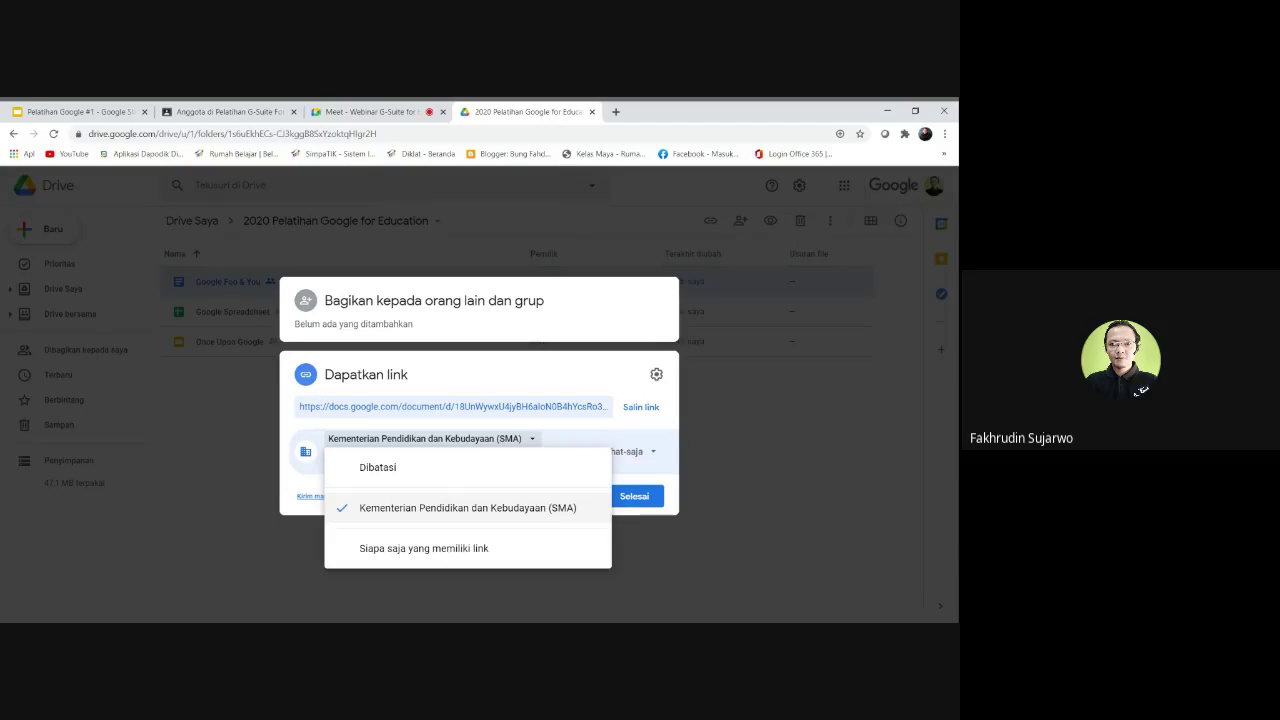
click(364, 550)
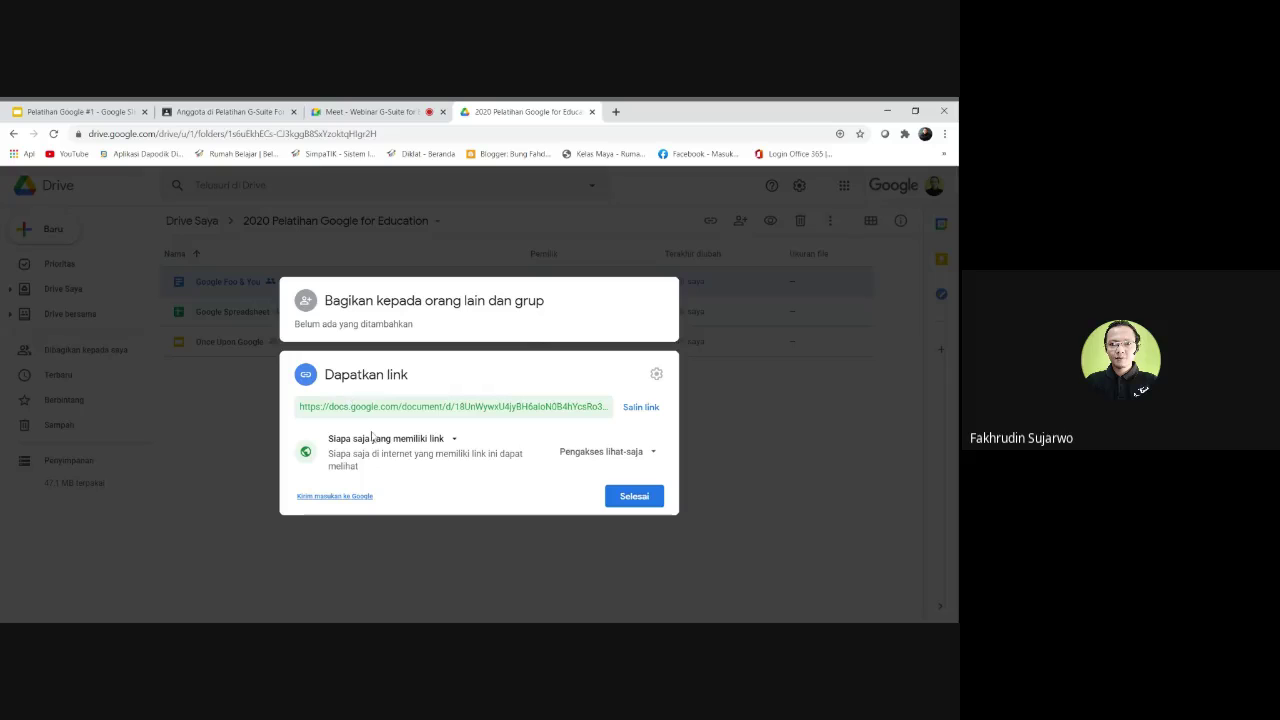
Give anyone with the link Editor access to Google Foo & You, copy the link, and finish
click(420, 440)
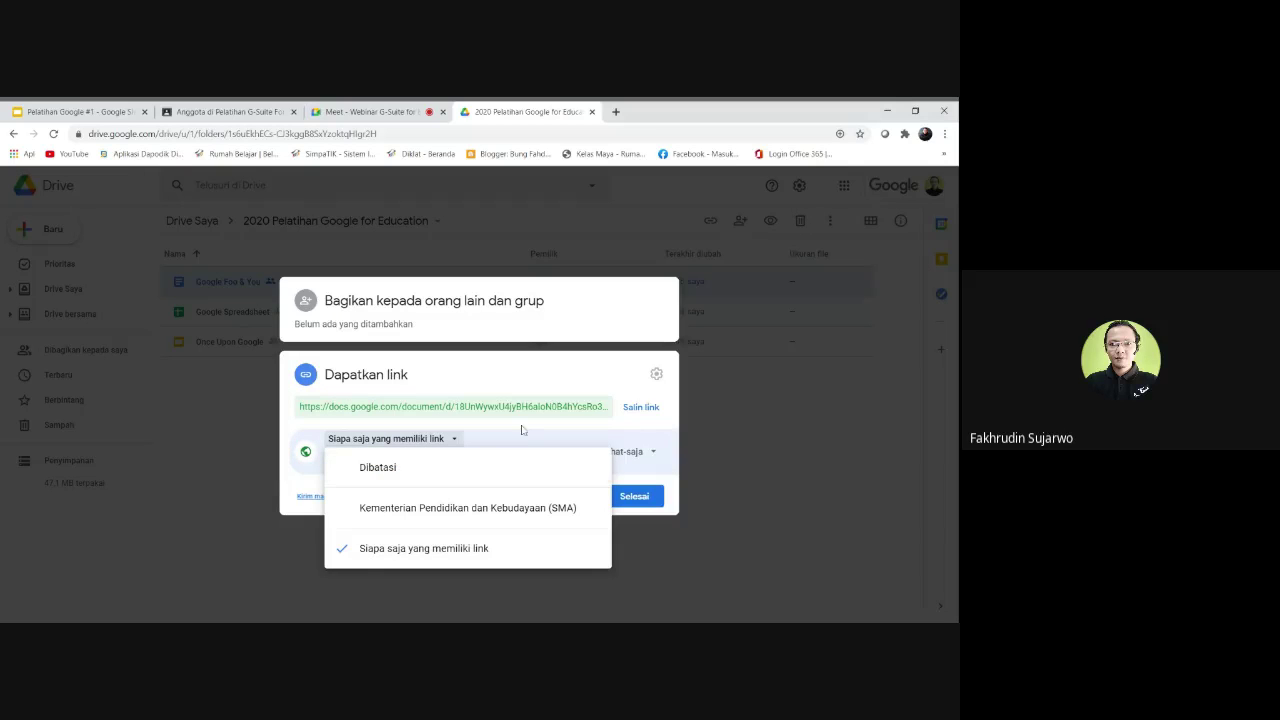
click(536, 438)
click(600, 454)
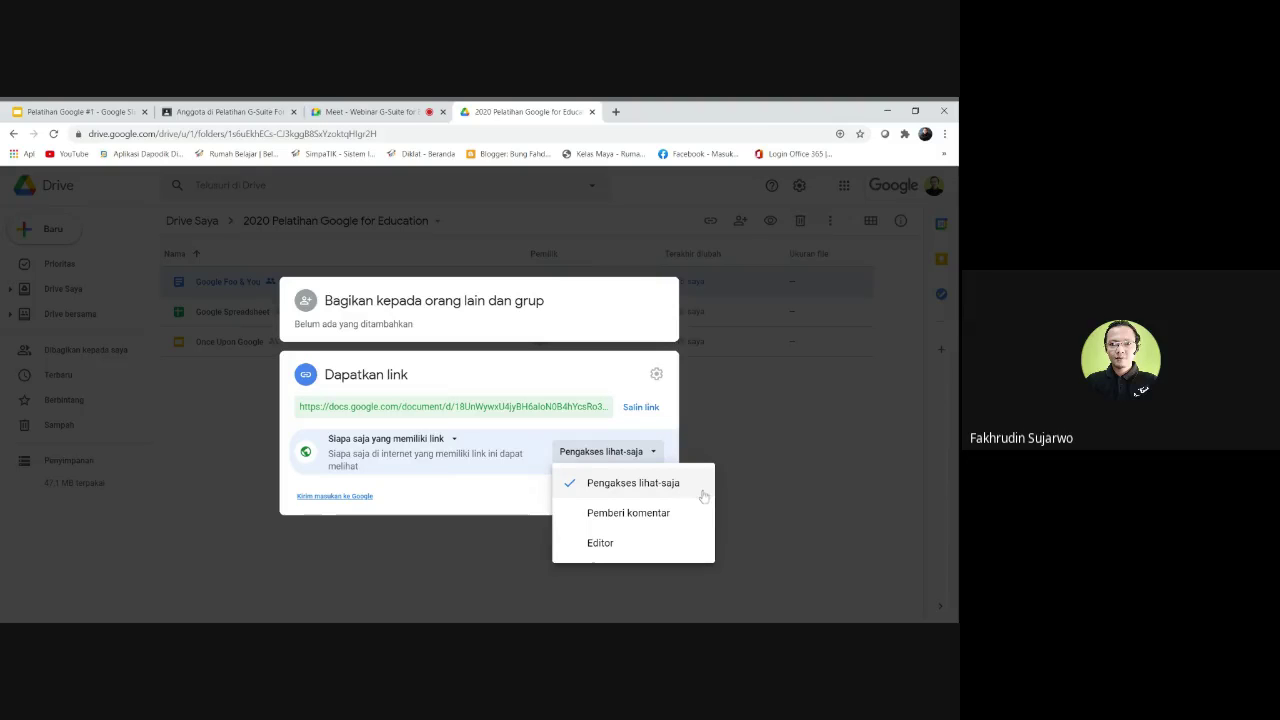
click(666, 523)
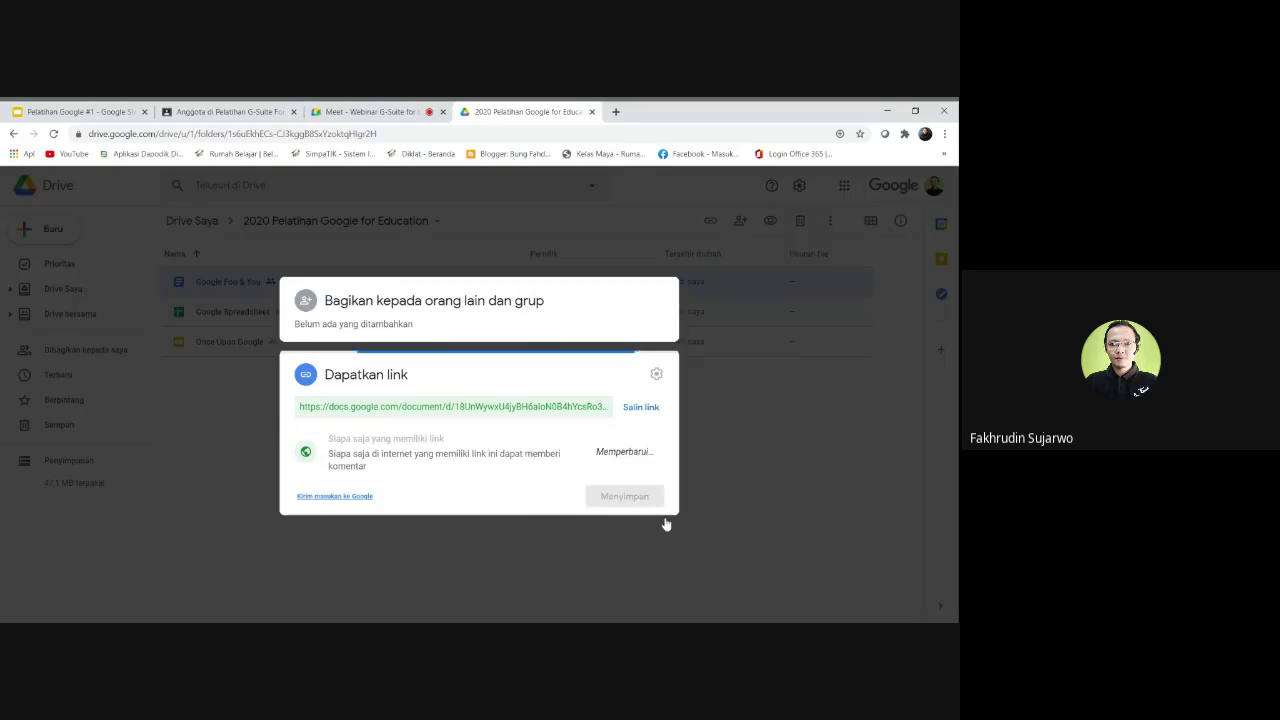
click(640, 465)
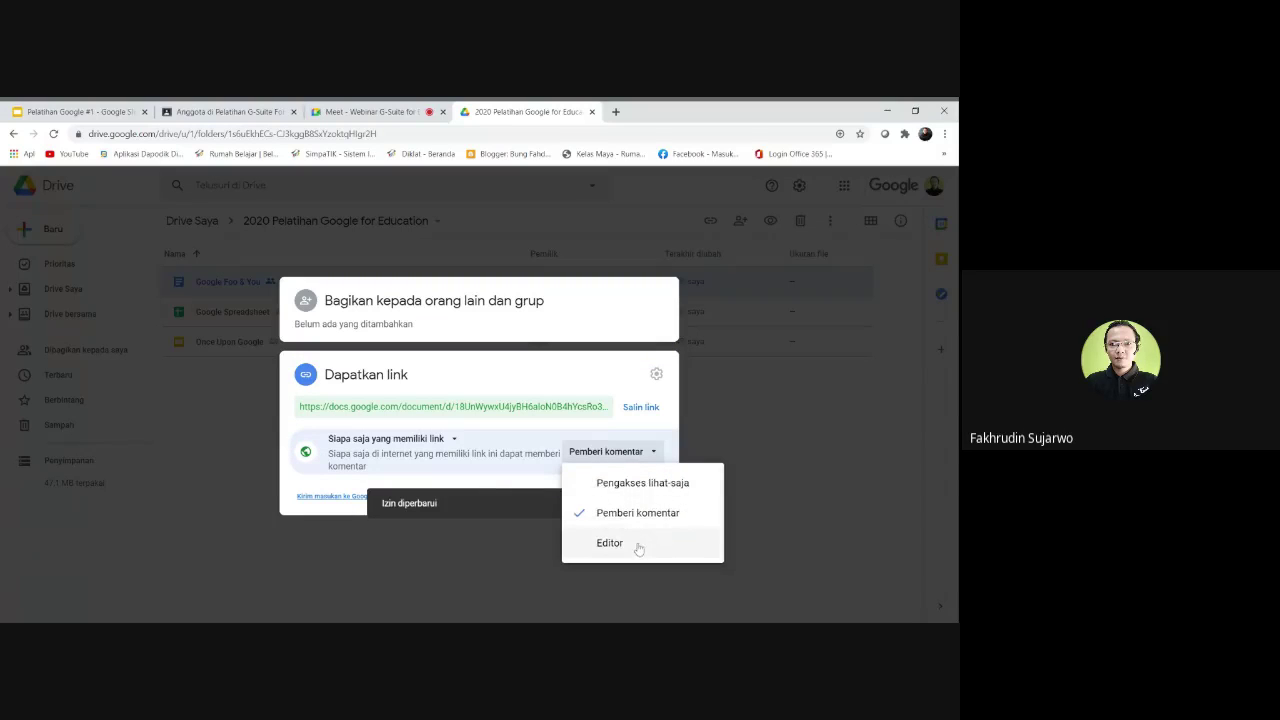
click(639, 546)
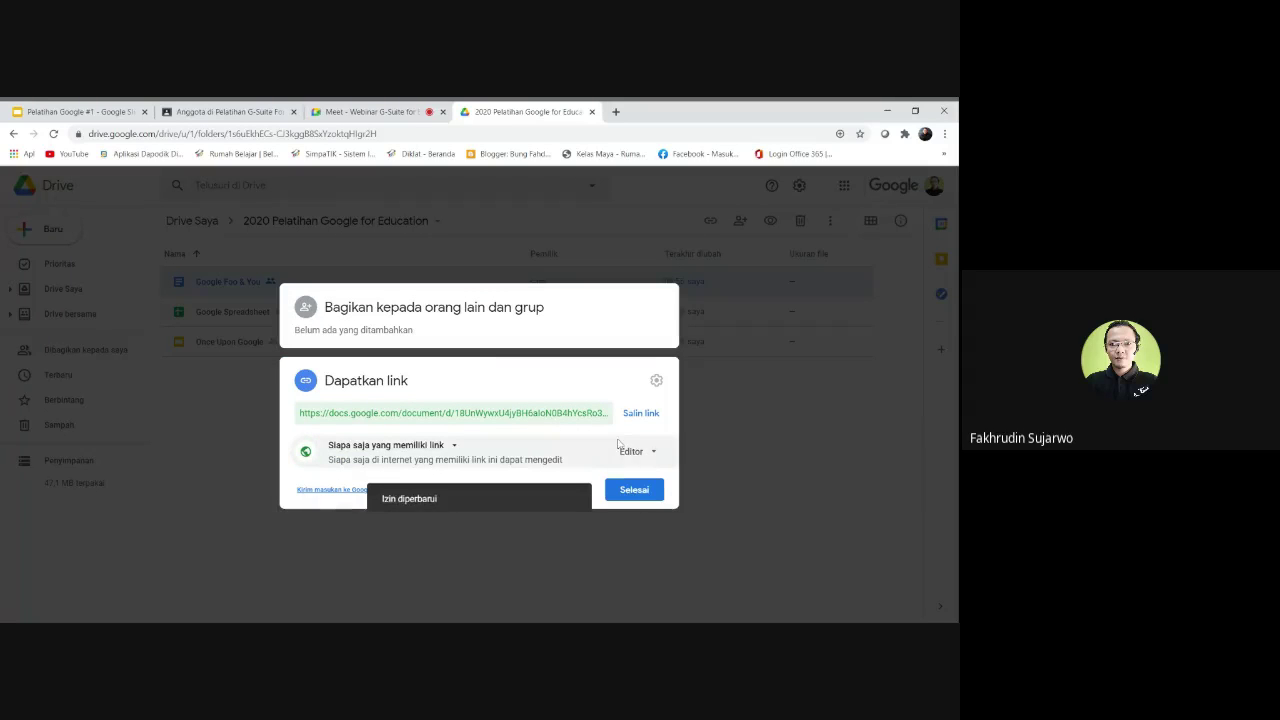
click(645, 415)
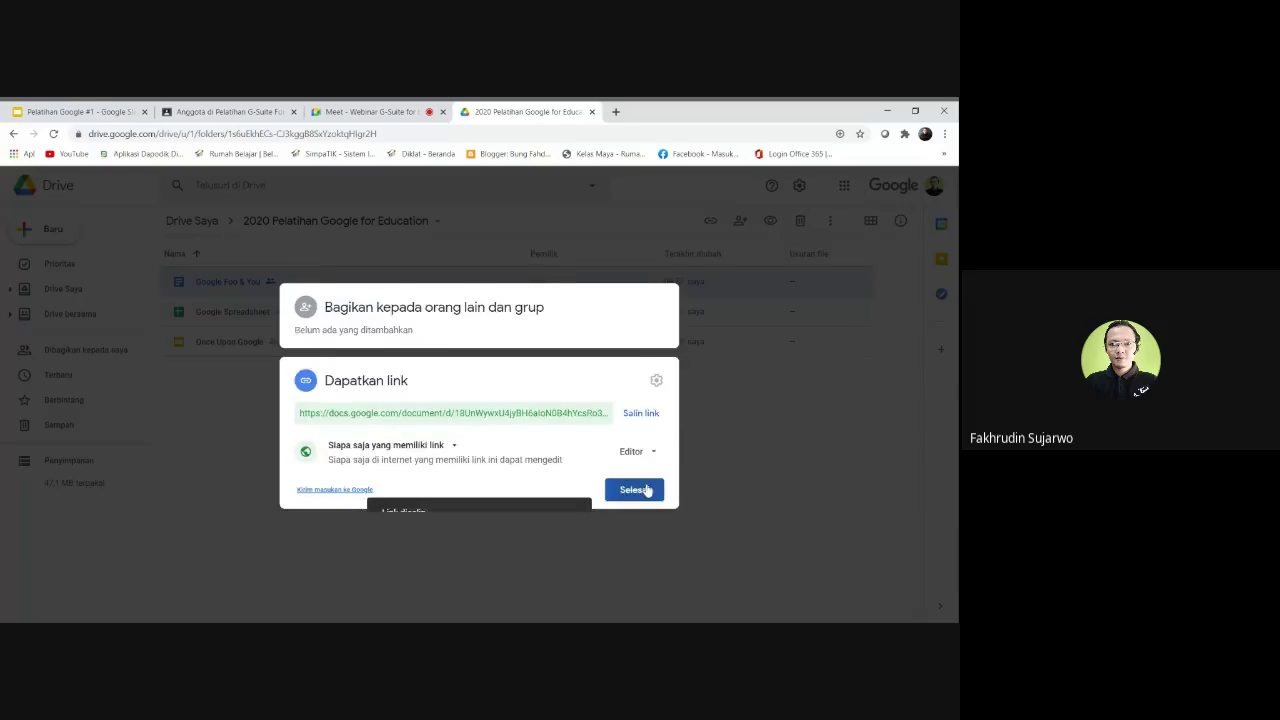
click(648, 489)
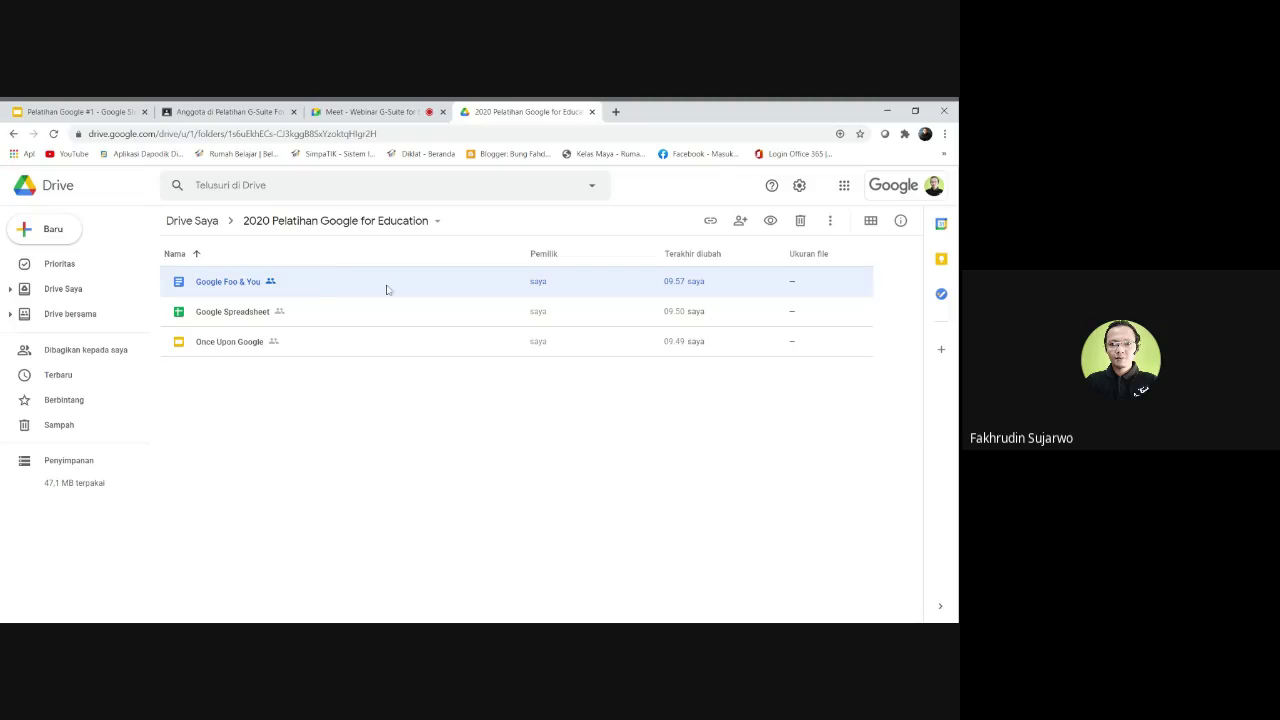
Briefly open Google Foo & You, close its tab, and return to the Meet webinar
double_click(271, 290)
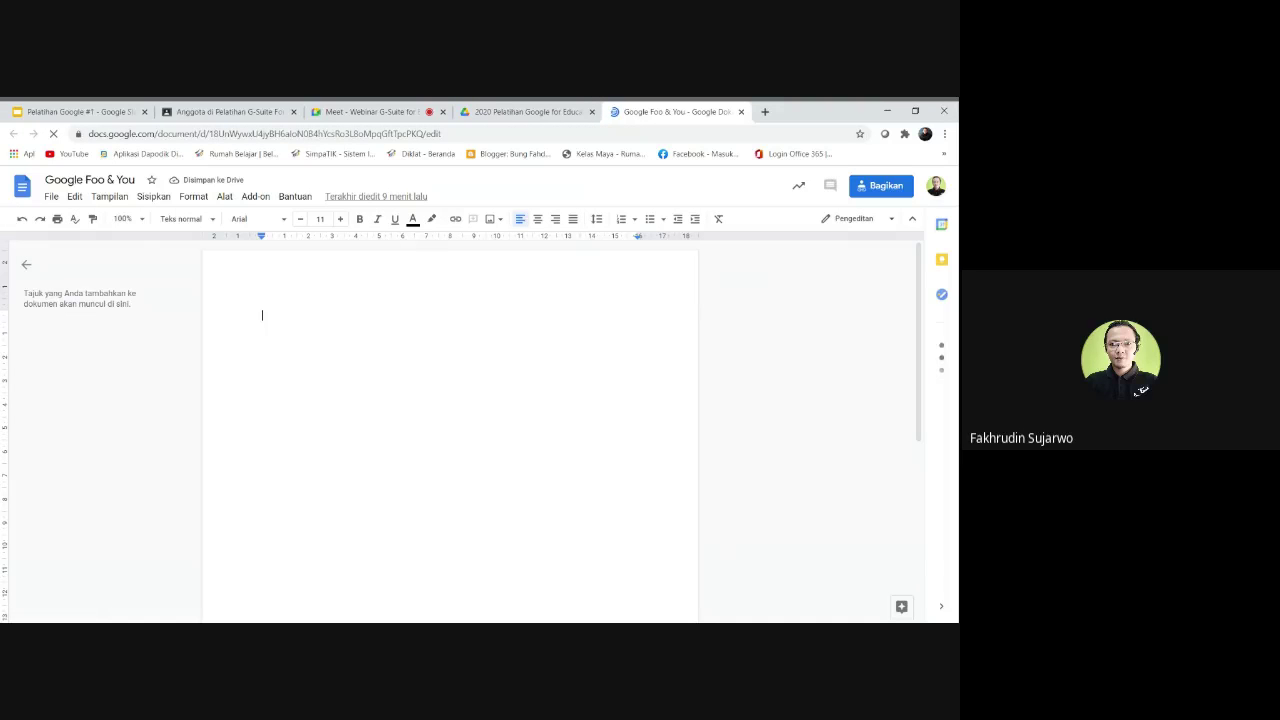
click(741, 111)
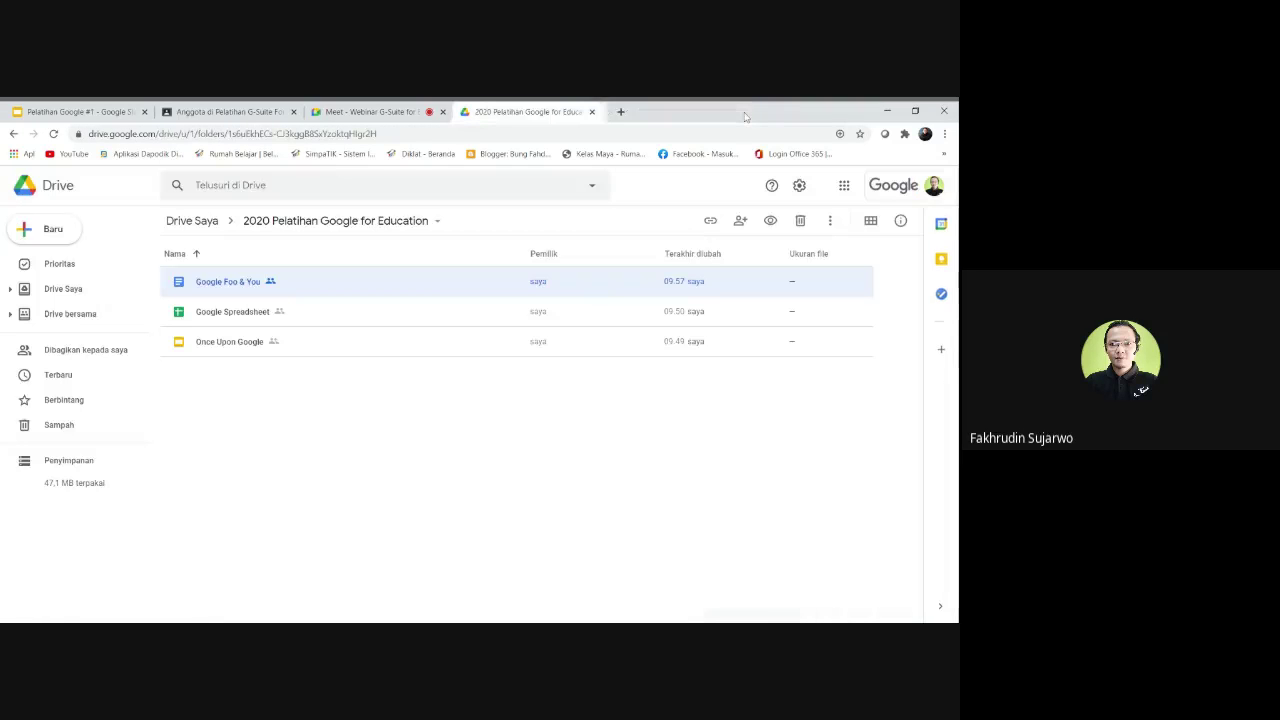
click(388, 114)
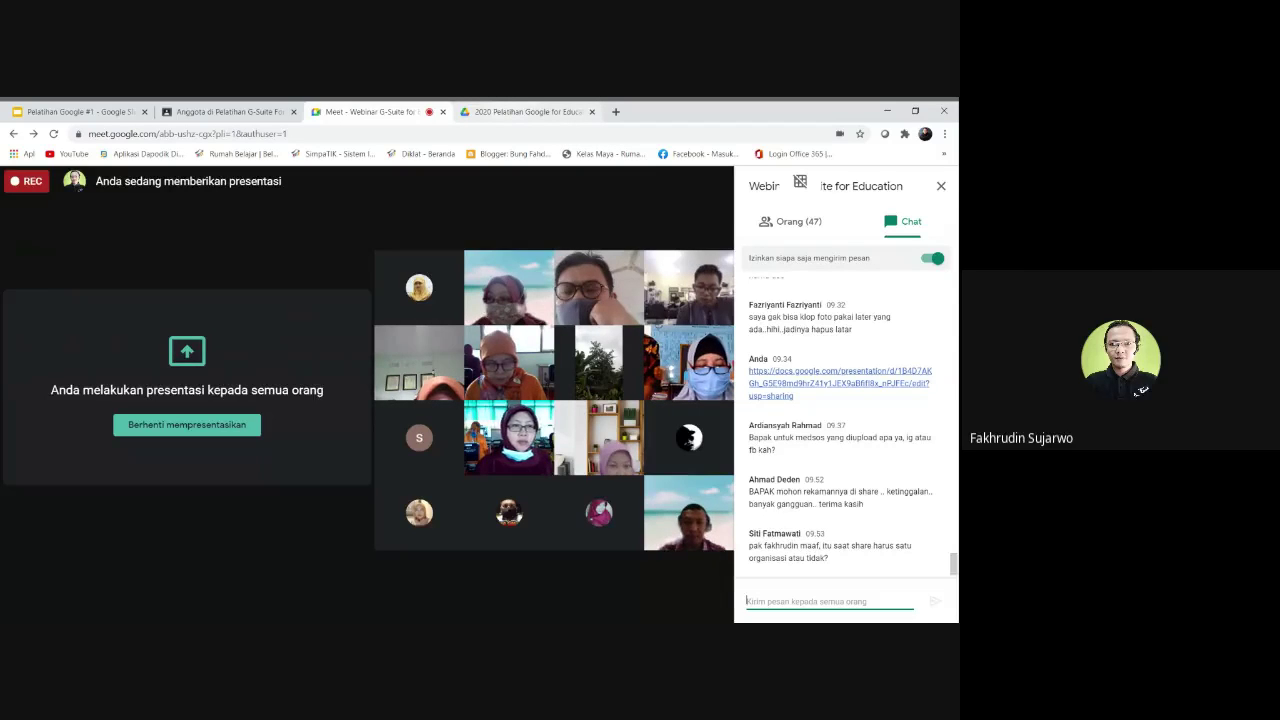
Switch to the '2020 Pelatihan Google for Education' Drive folder tab
click(506, 111)
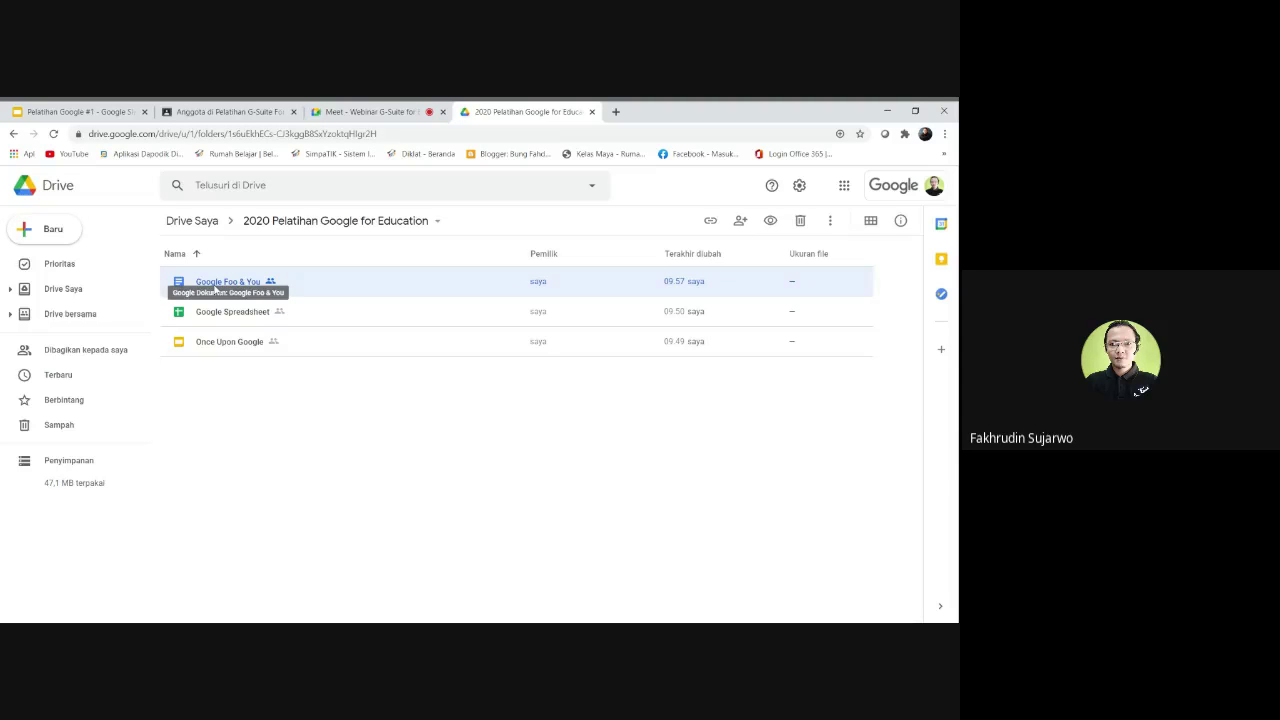
Open 'Google Foo & You' from the folder listing in its own Google Docs tab
click(492, 423)
right_click(491, 426)
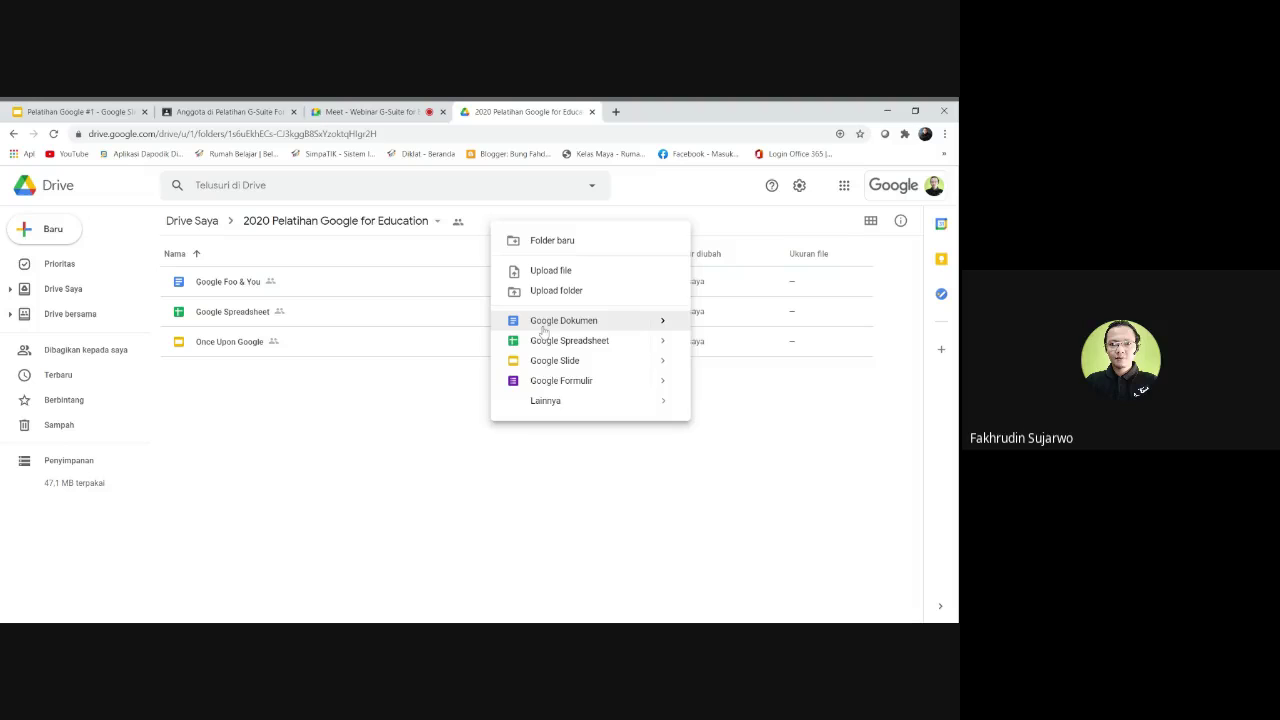
key(Escape)
click(844, 186)
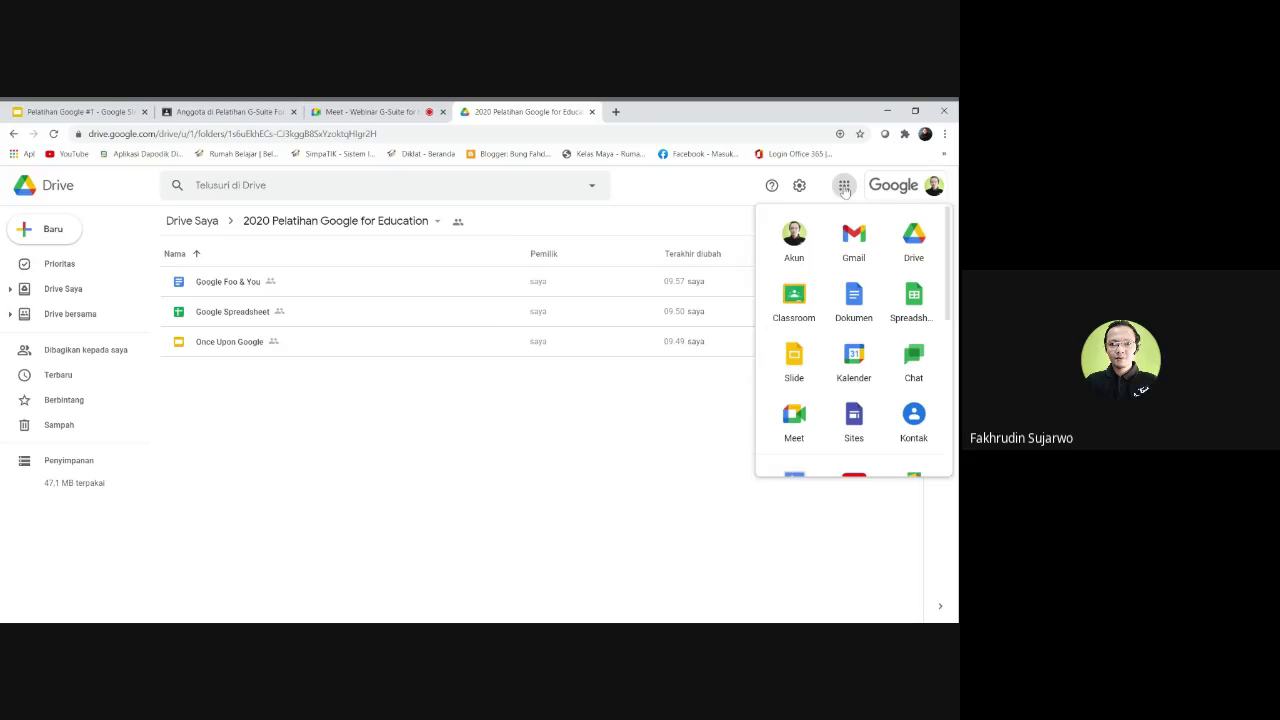
double_click(324, 279)
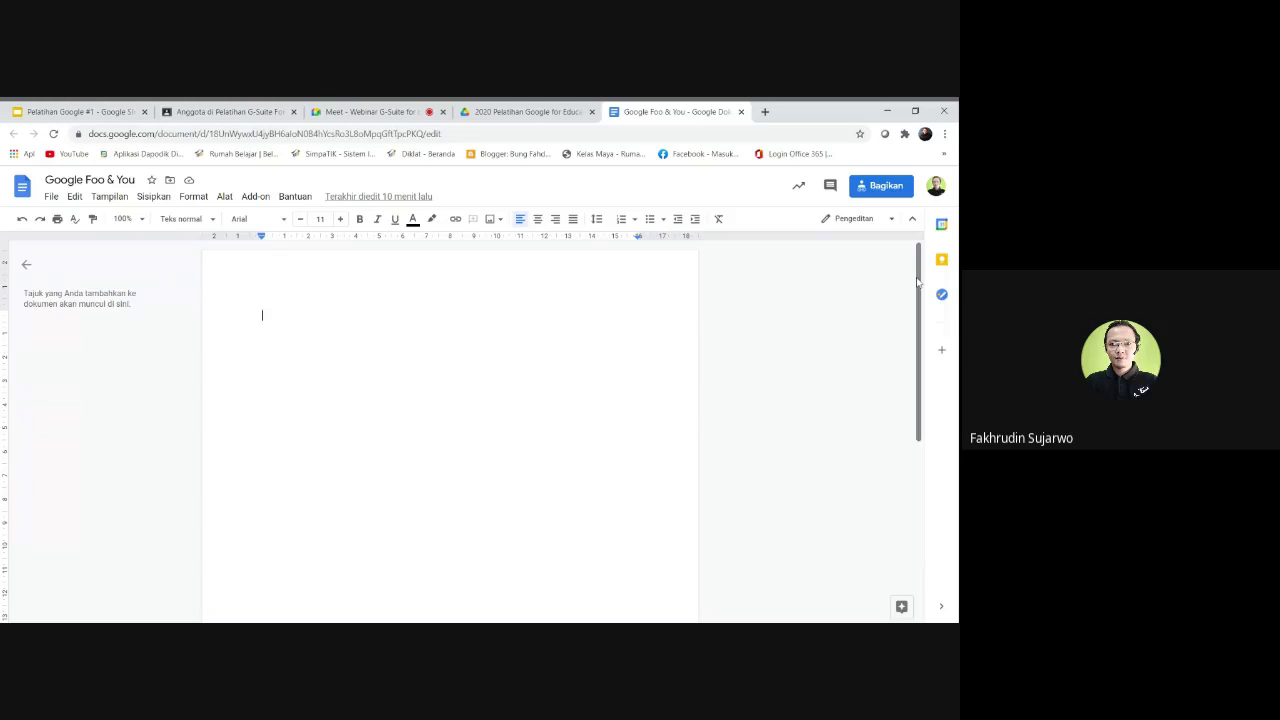
mouse_move(918, 284)
mouse_down()
mouse_move(911, 457)
mouse_move(929, 261)
mouse_up()
In a new Chrome tab, run a Google search for 'google play store'
click(765, 111)
click(470, 363)
text(g)
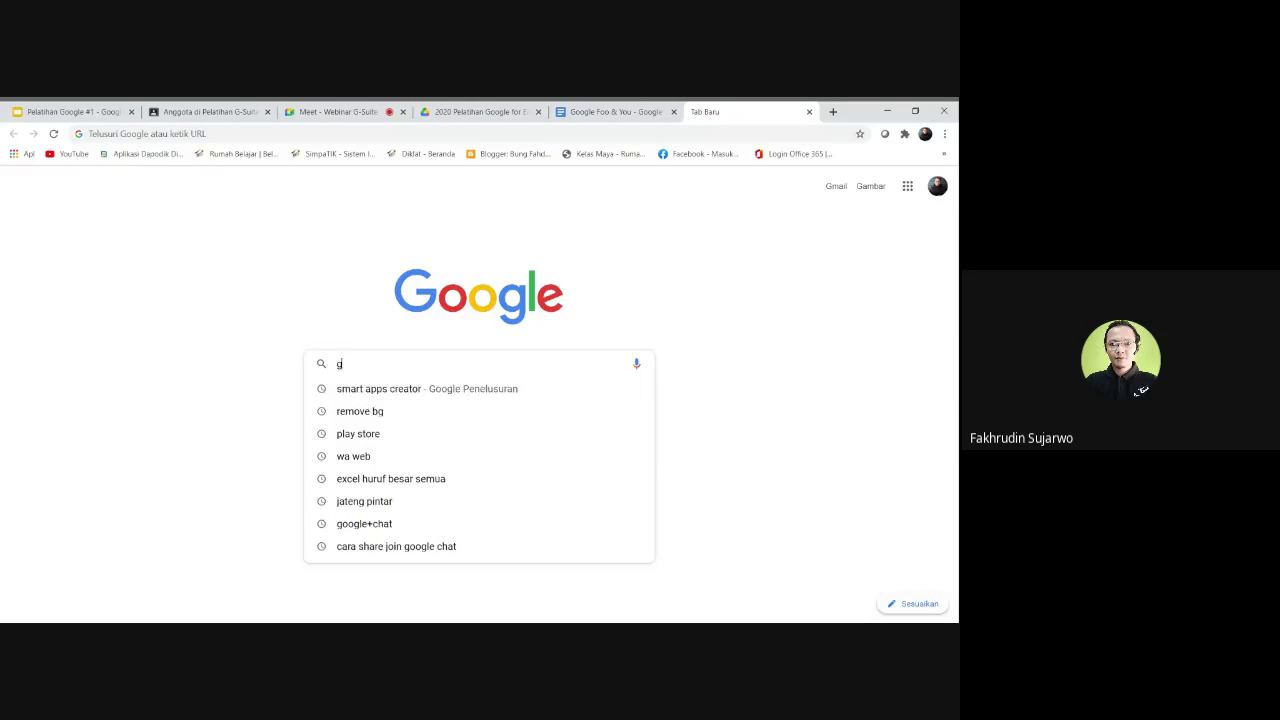
text(ii)
key(BackSpace)
key(BackSpace)
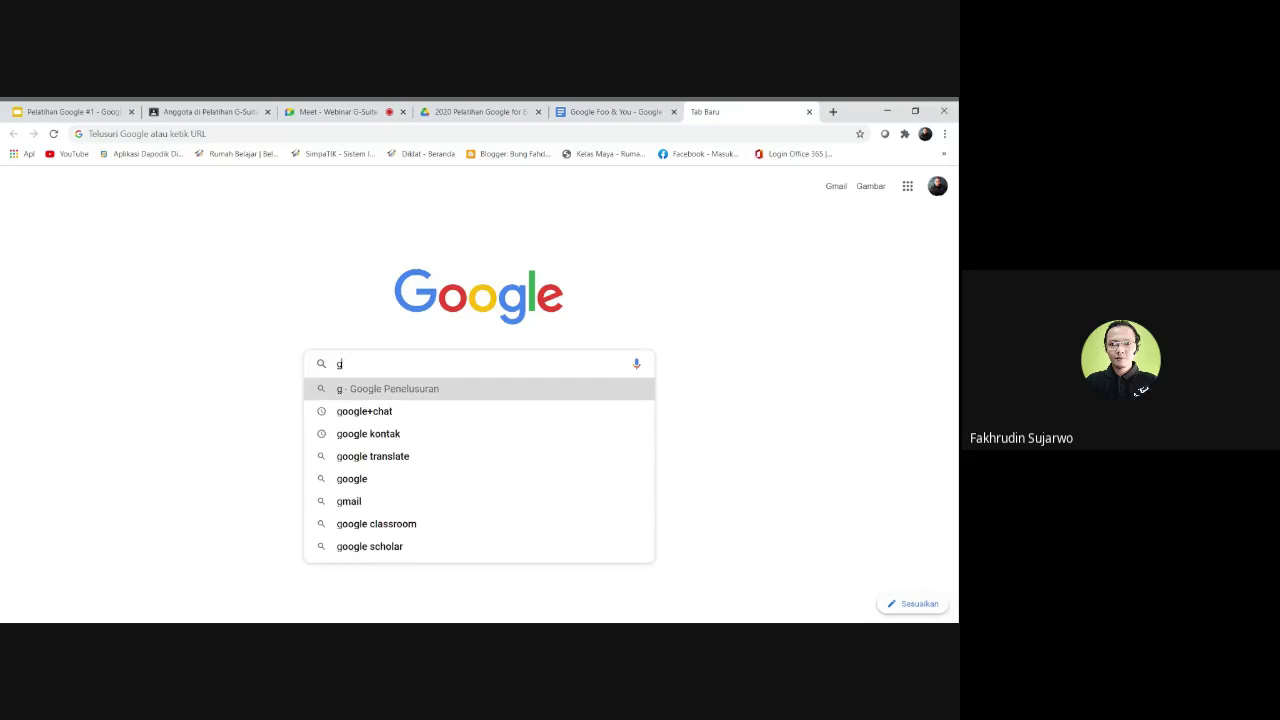
text(oogle plat)
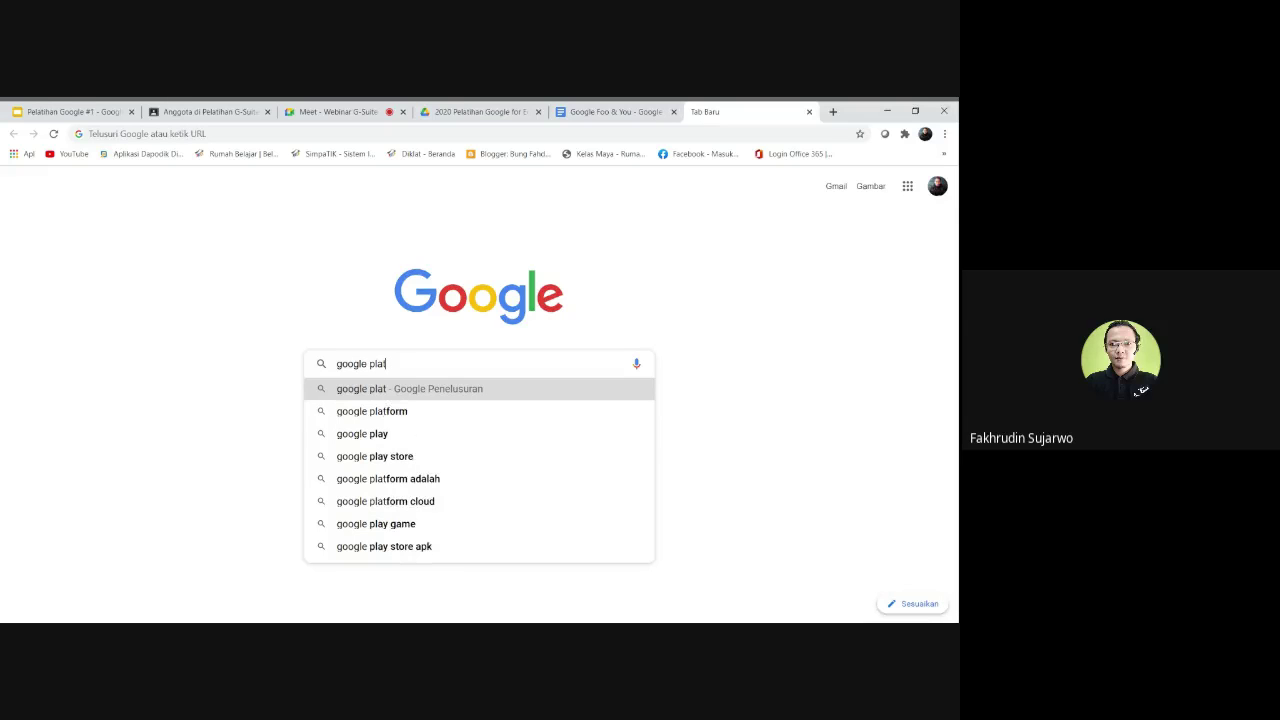
key(BackSpace)
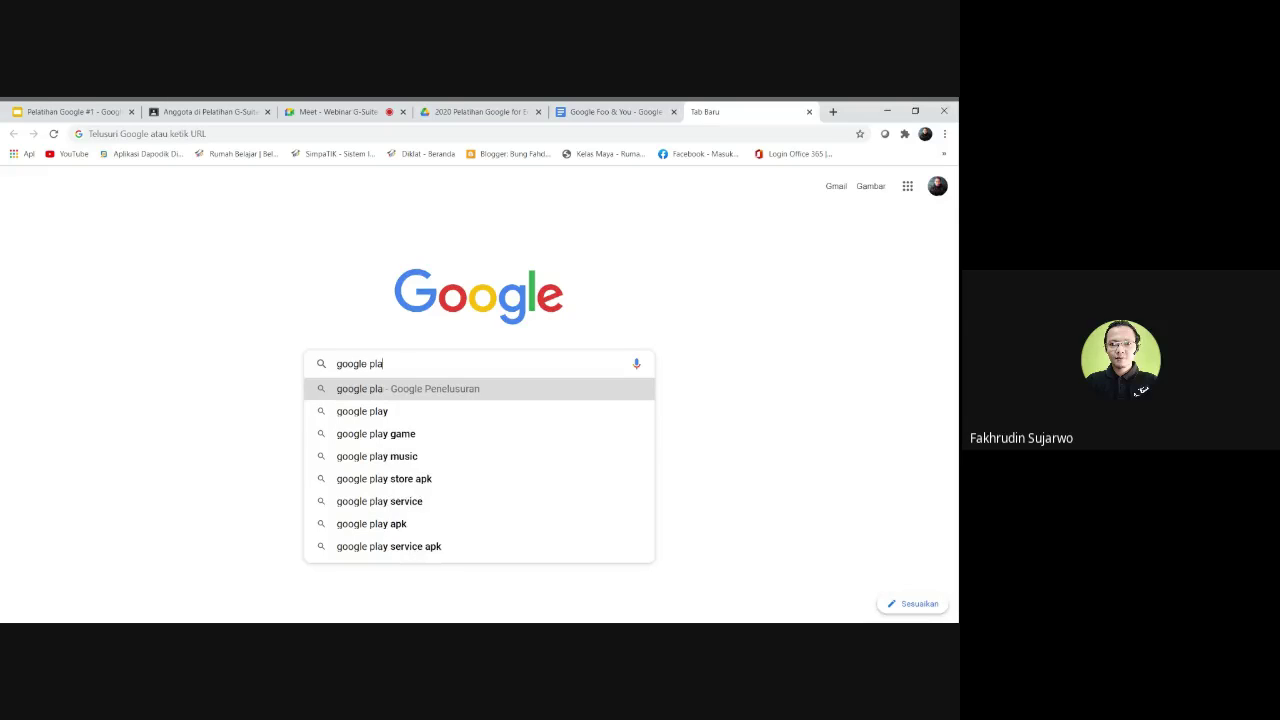
text(s)
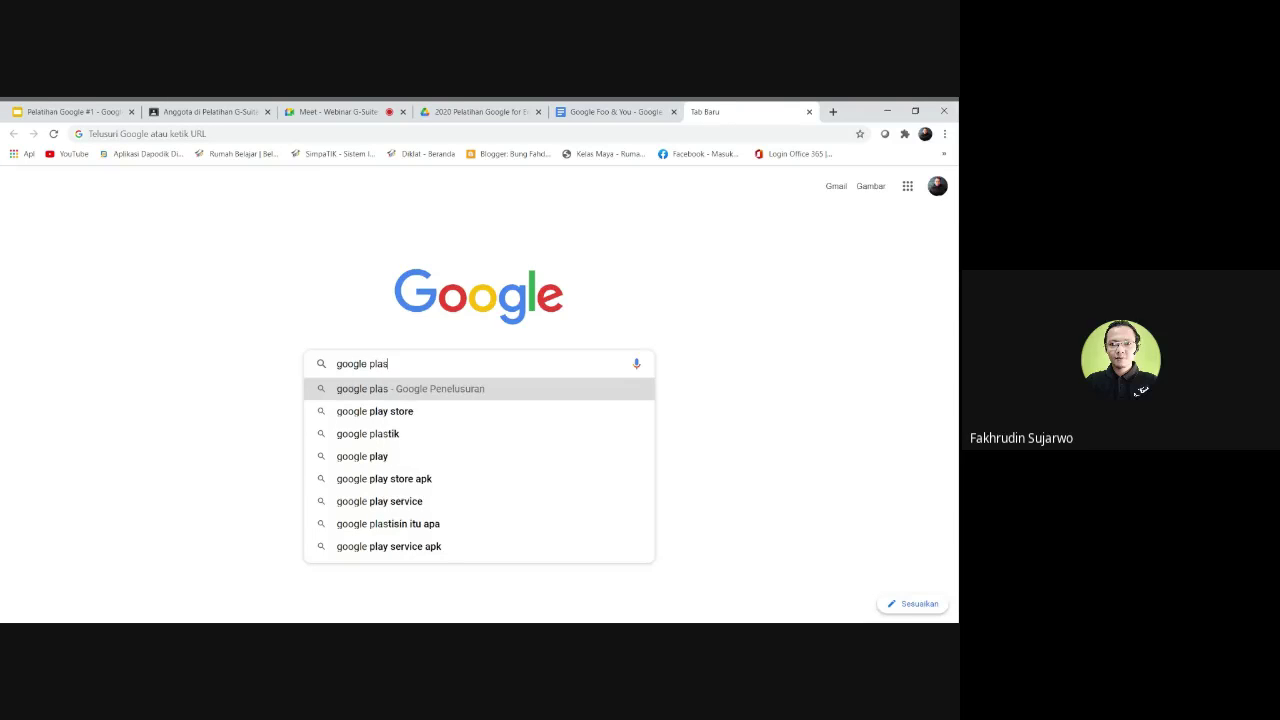
text(t)
click(463, 414)
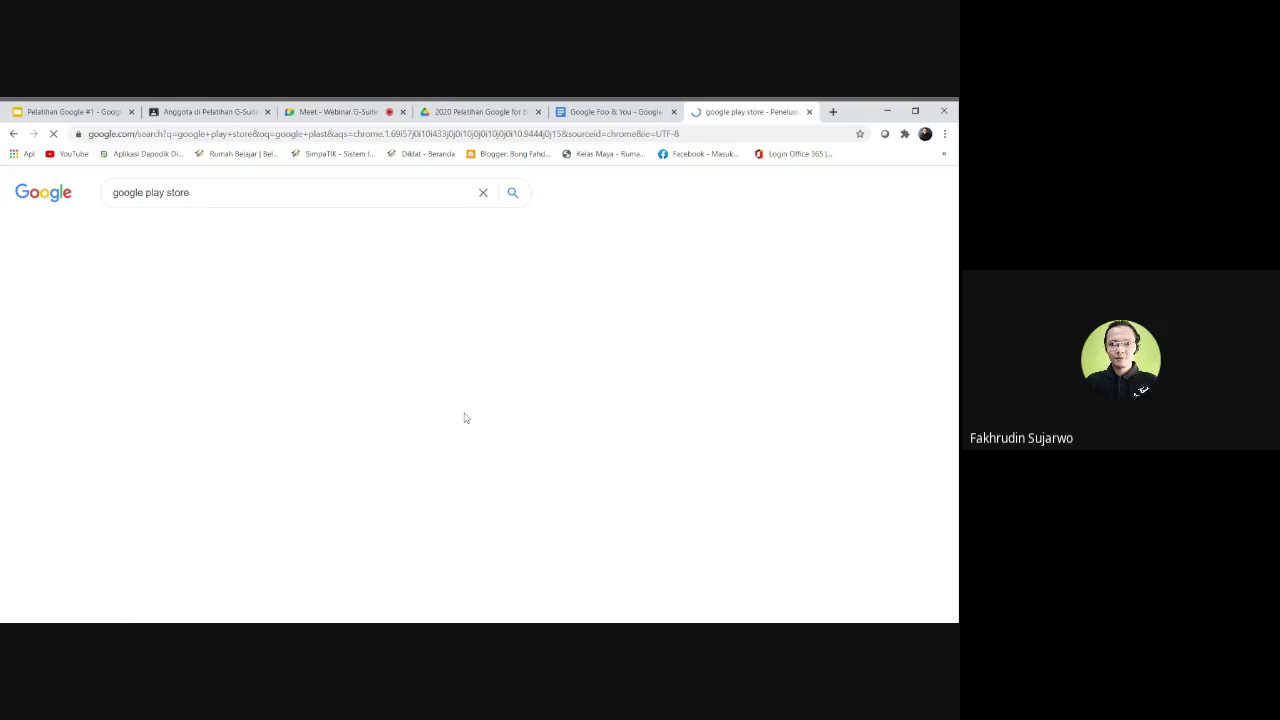
Search Google Play for 'google doc', view the Google Dokumen app page, then return to the document
click(172, 298)
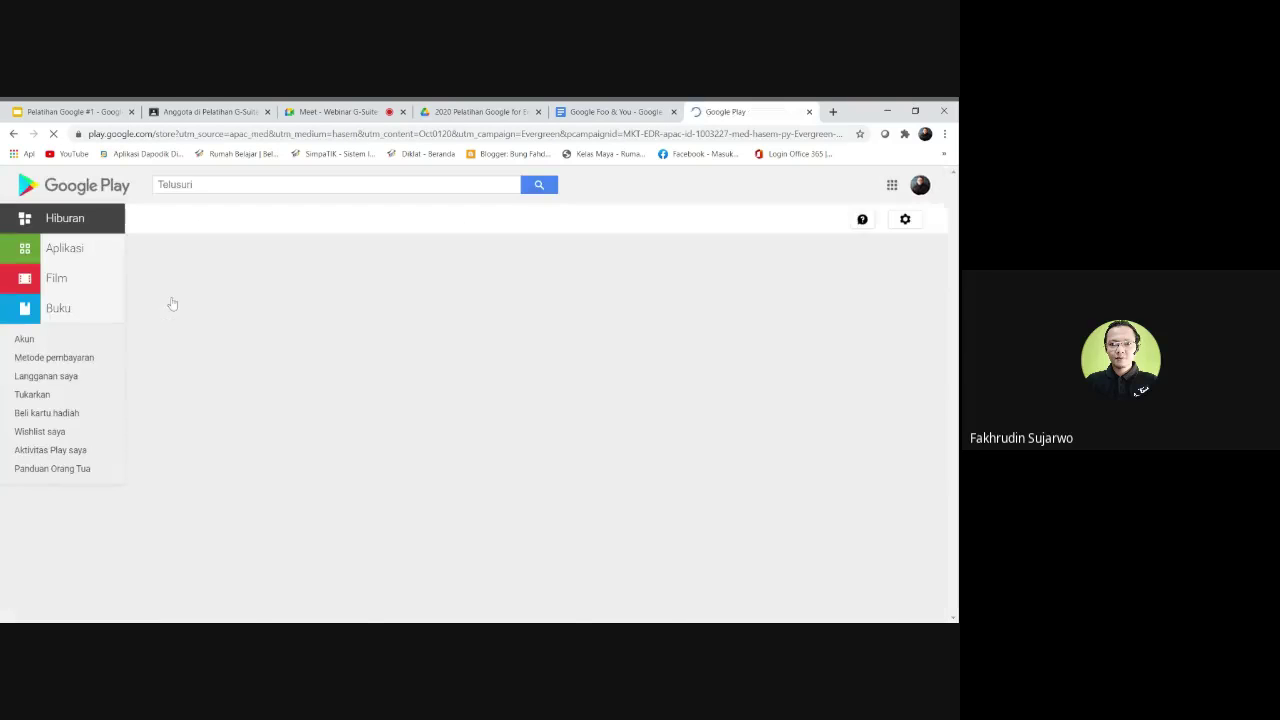
text(g)
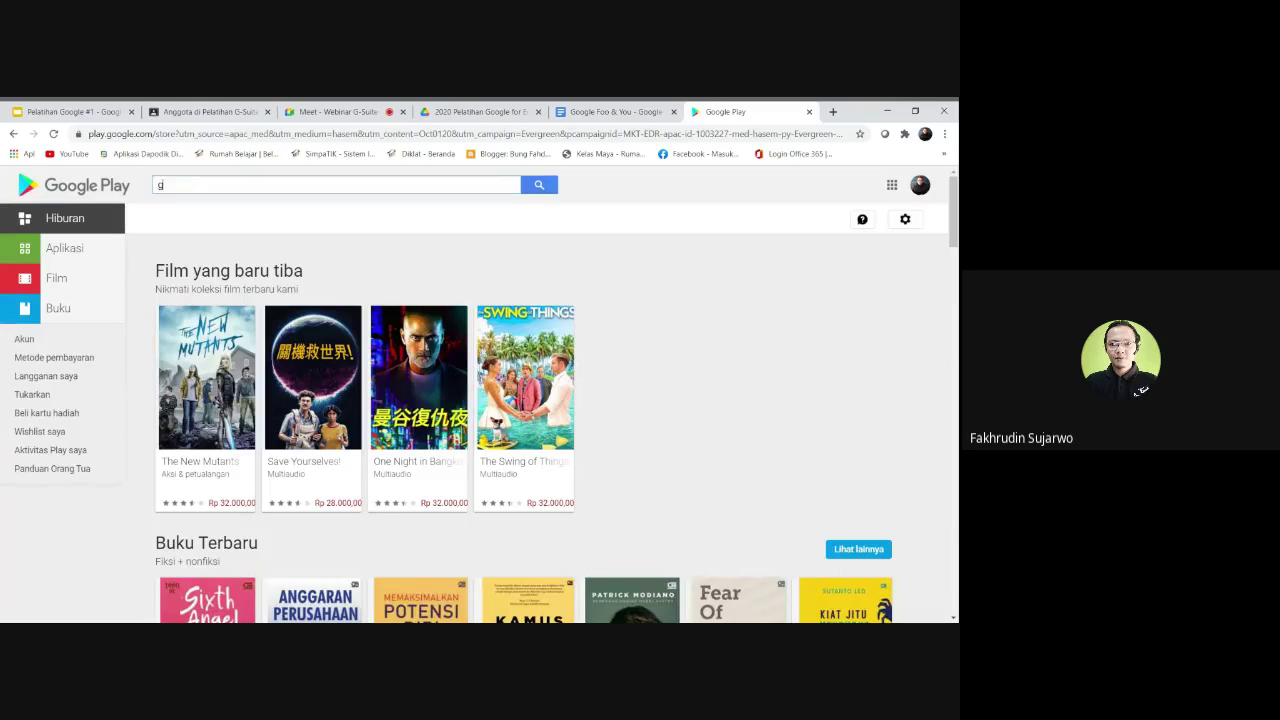
text(oogle doc)
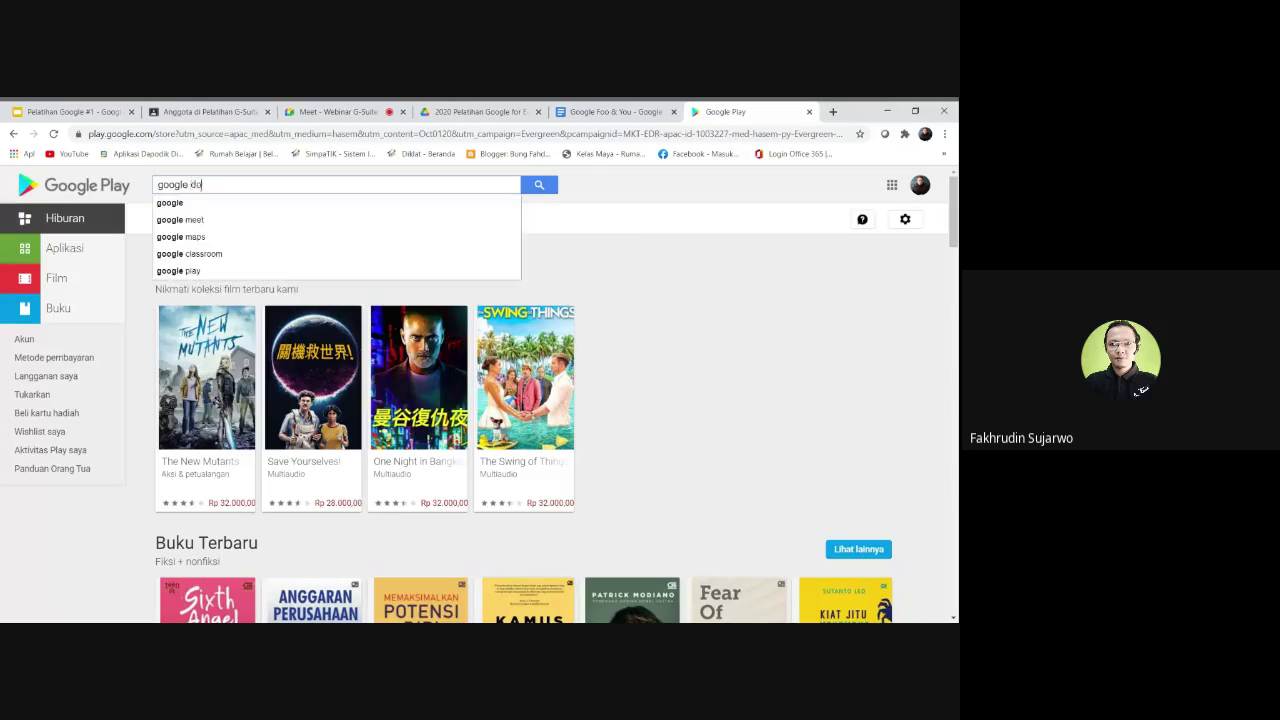
key(Return)
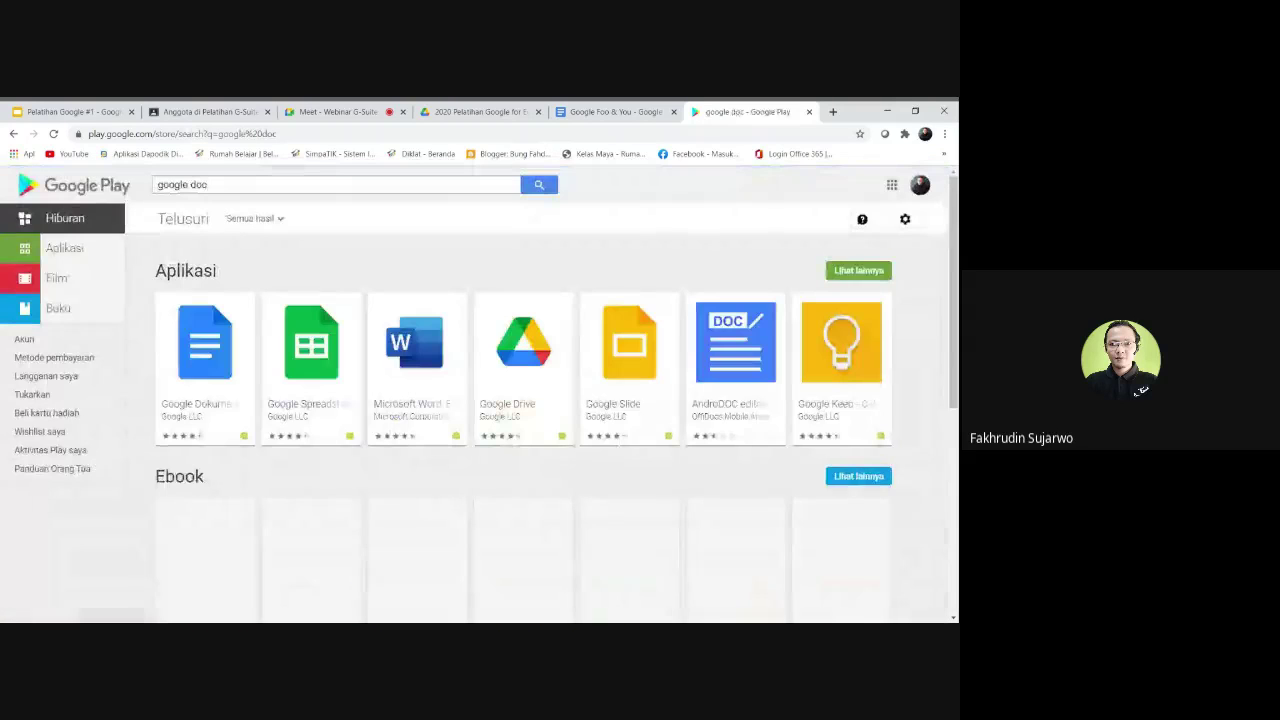
click(215, 345)
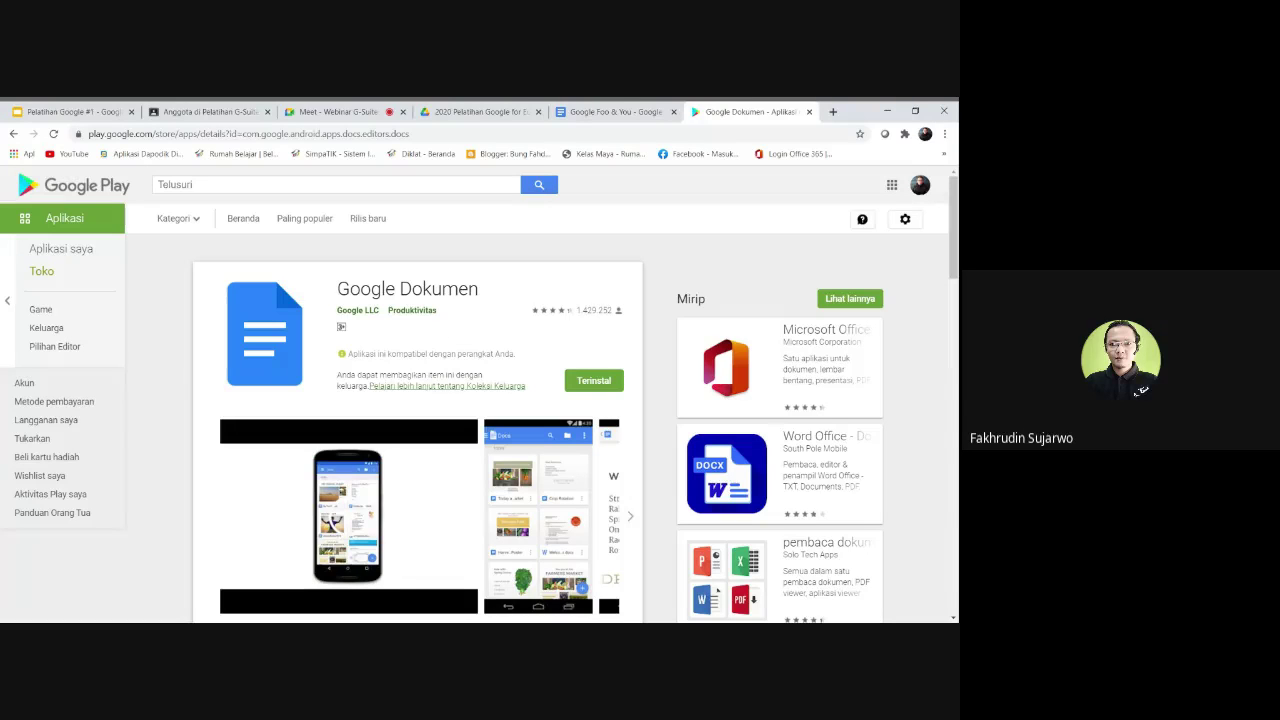
click(600, 112)
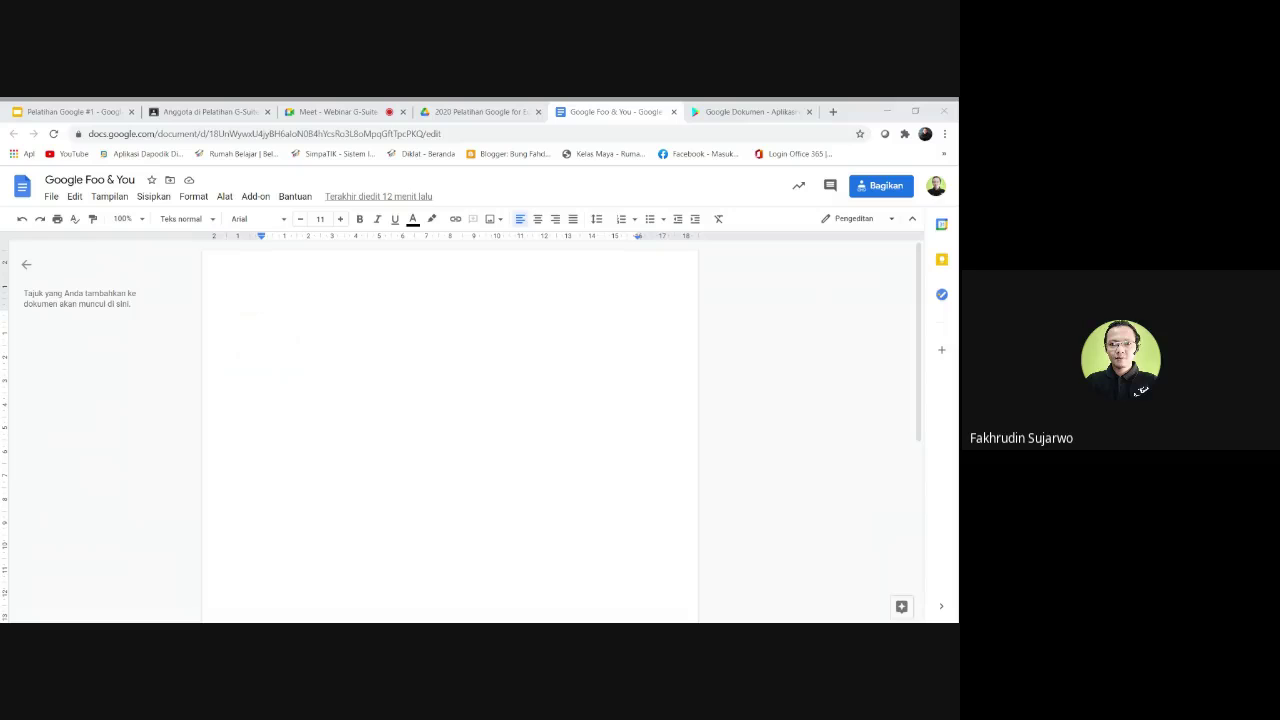
Type the first line 'IF I CAN GOOGLE, ANYONE CAN !' and select it
click(262, 315)
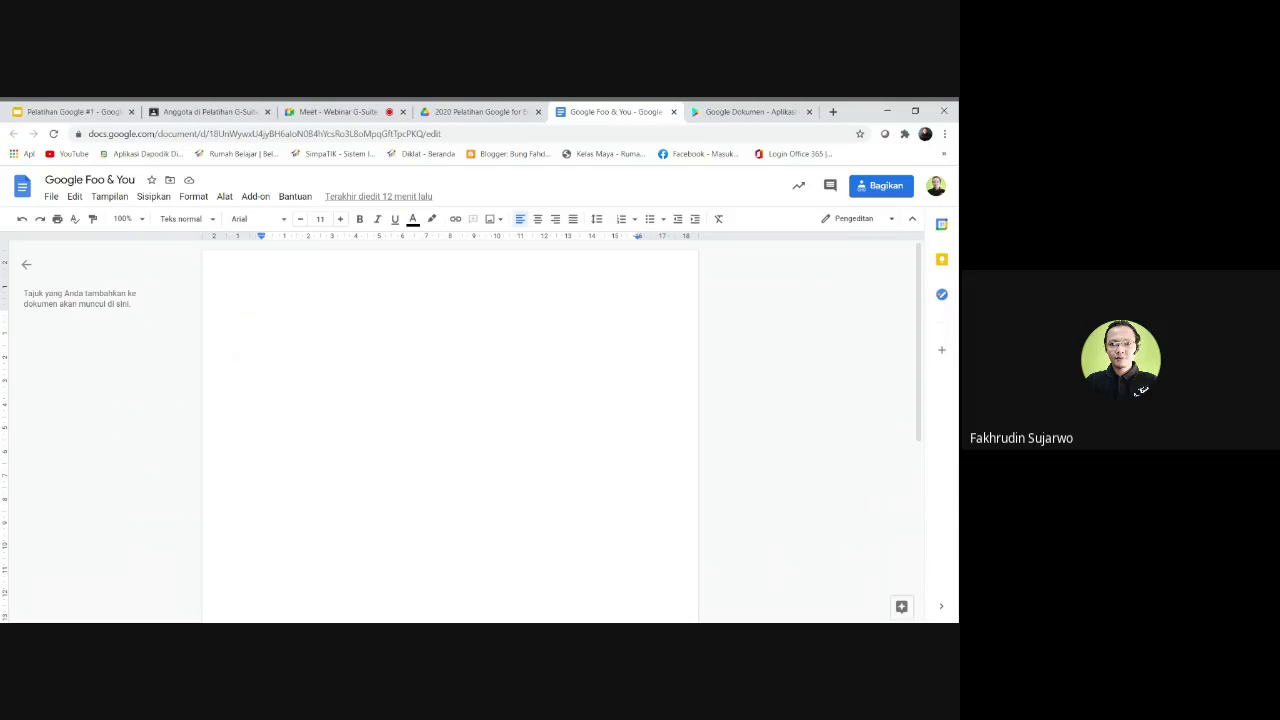
text(IG)
key(BackSpace)
key(BackSpace)
text(F)
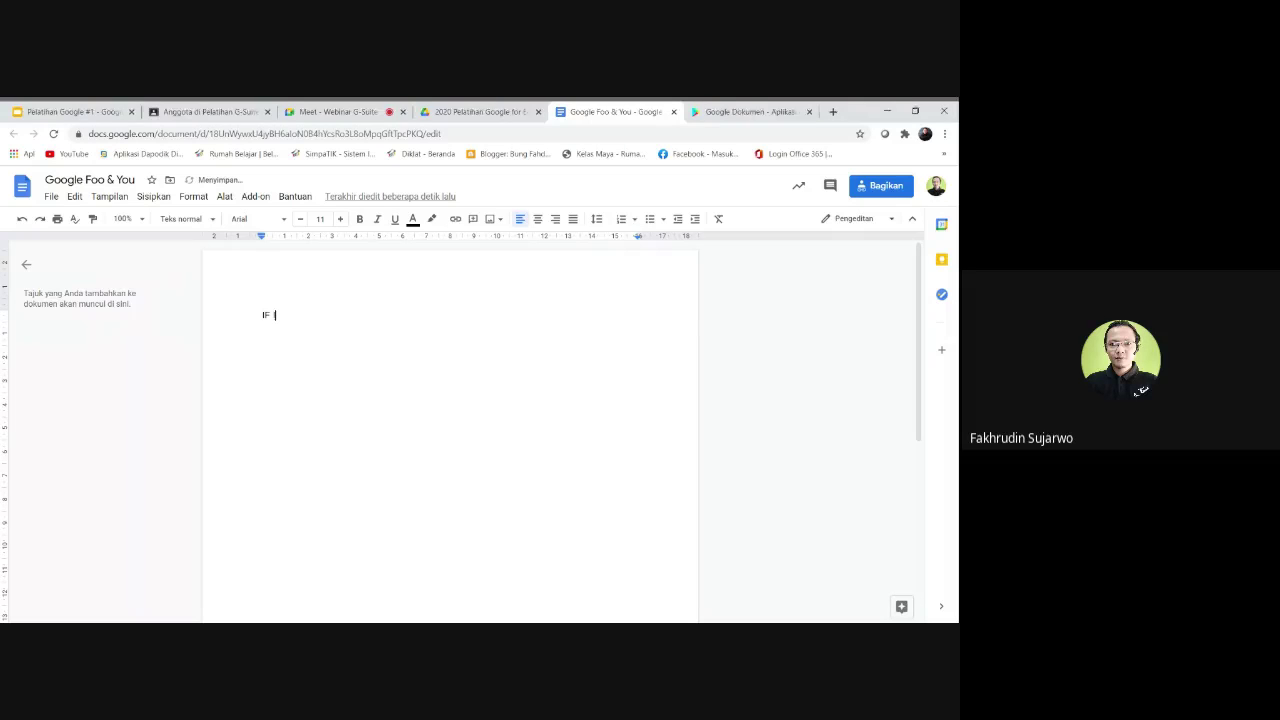
key(alt+Tab)
text(I CAN GOOGLE)
key(alt+Tab)
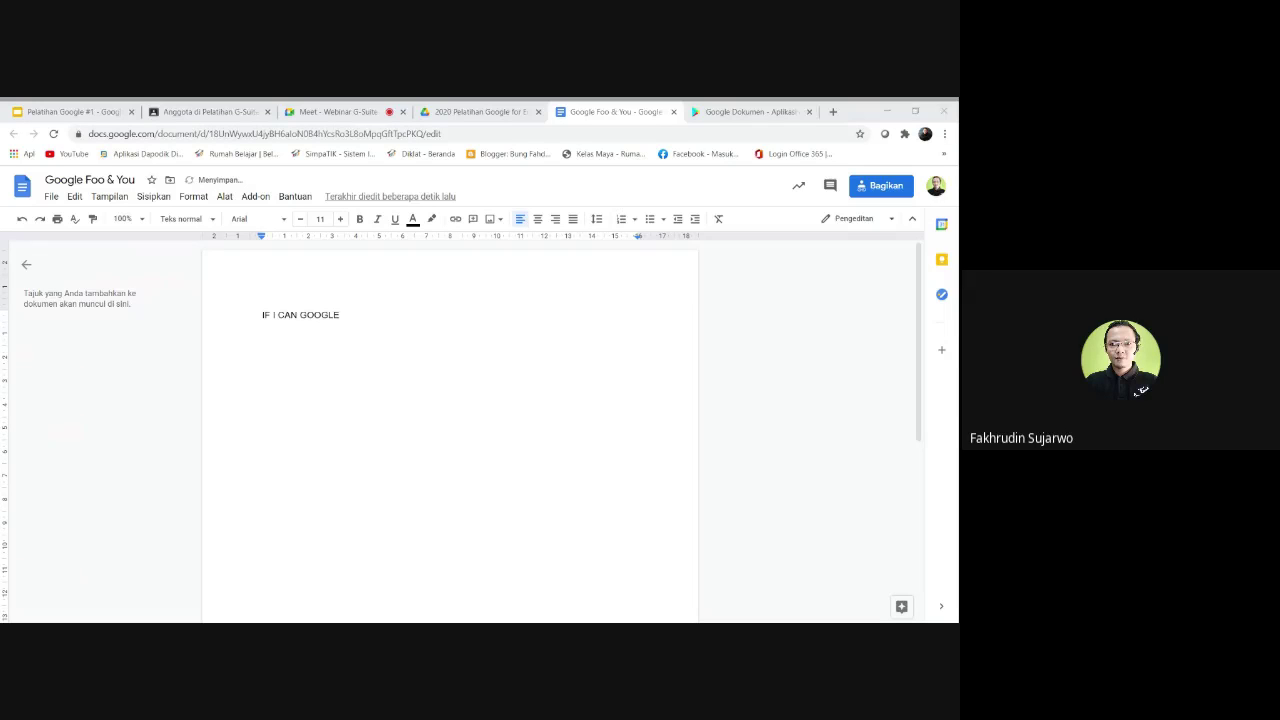
key(alt+Tab)
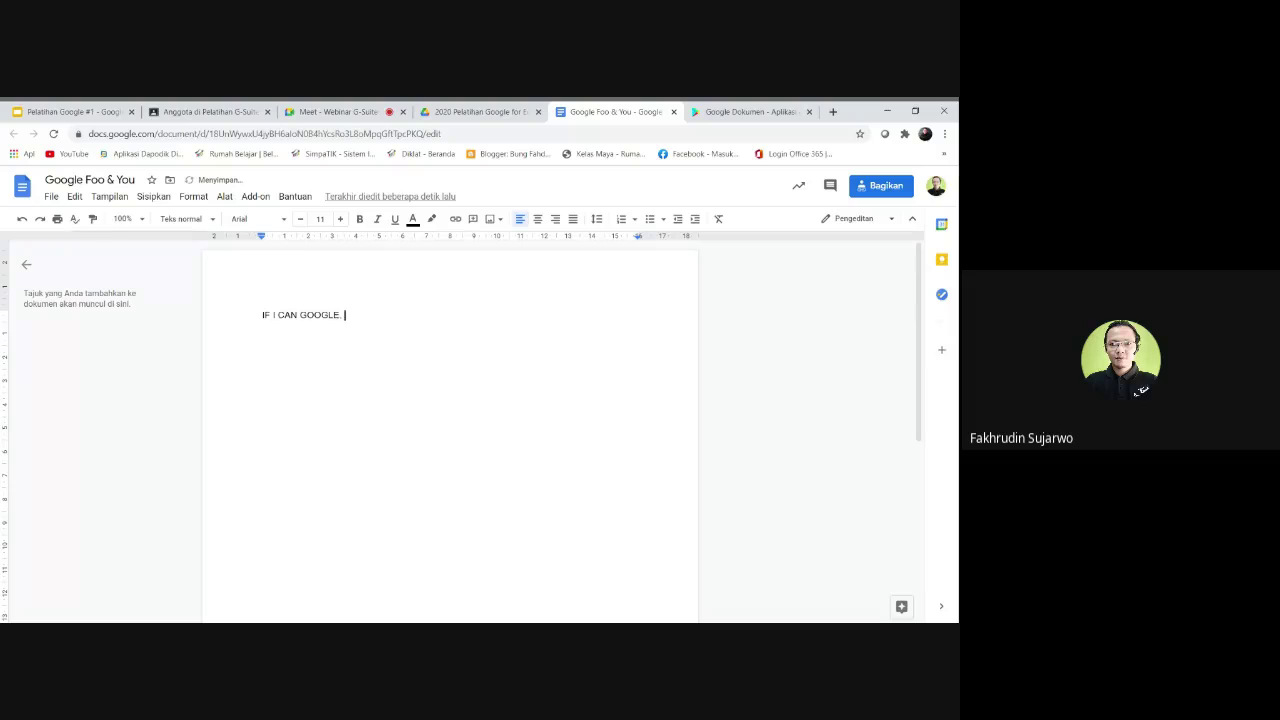
text(, ANYONE CAN I)
key(ctrl+a)
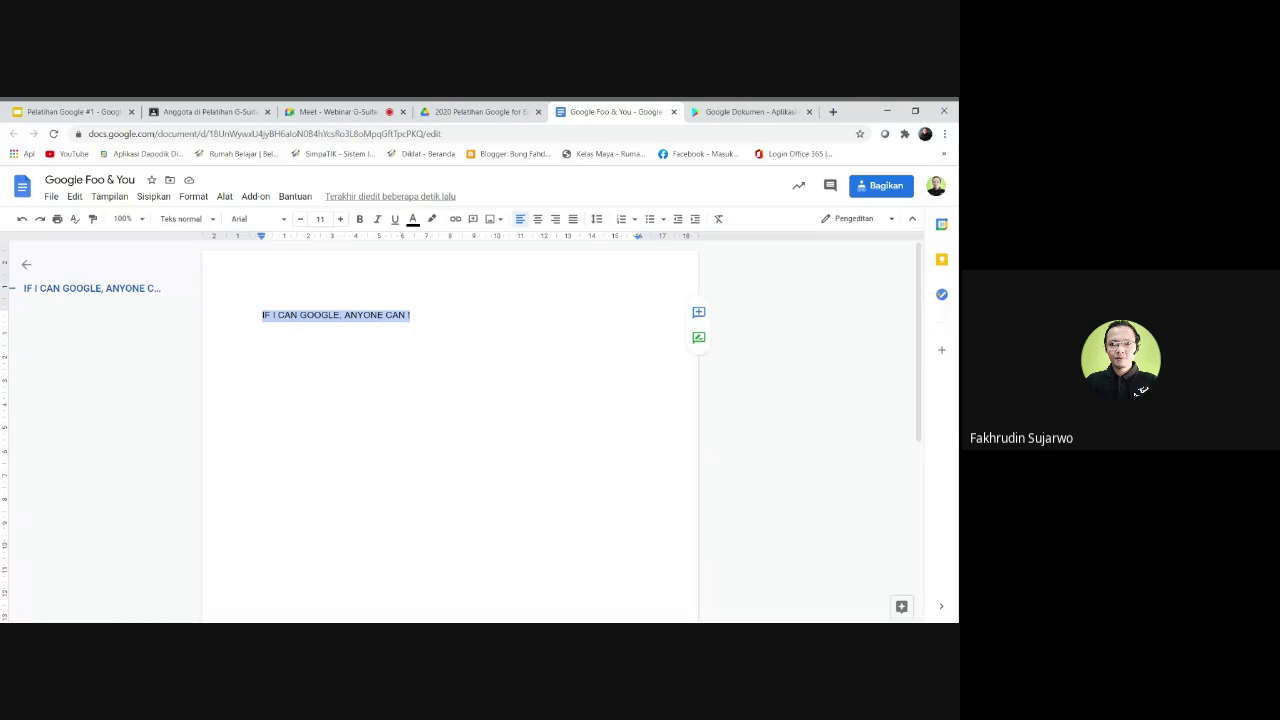
Make the title centred, bold Comfortaa at size 13, then start a new line below it
click(537, 218)
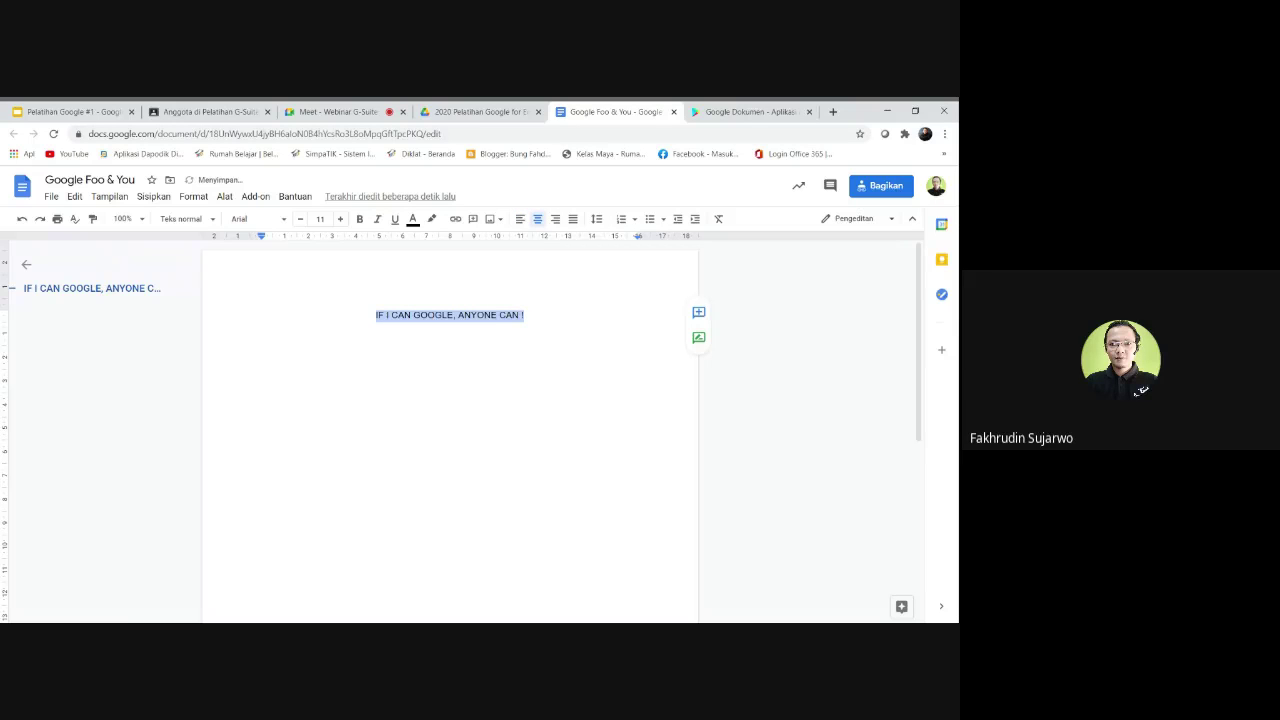
click(360, 219)
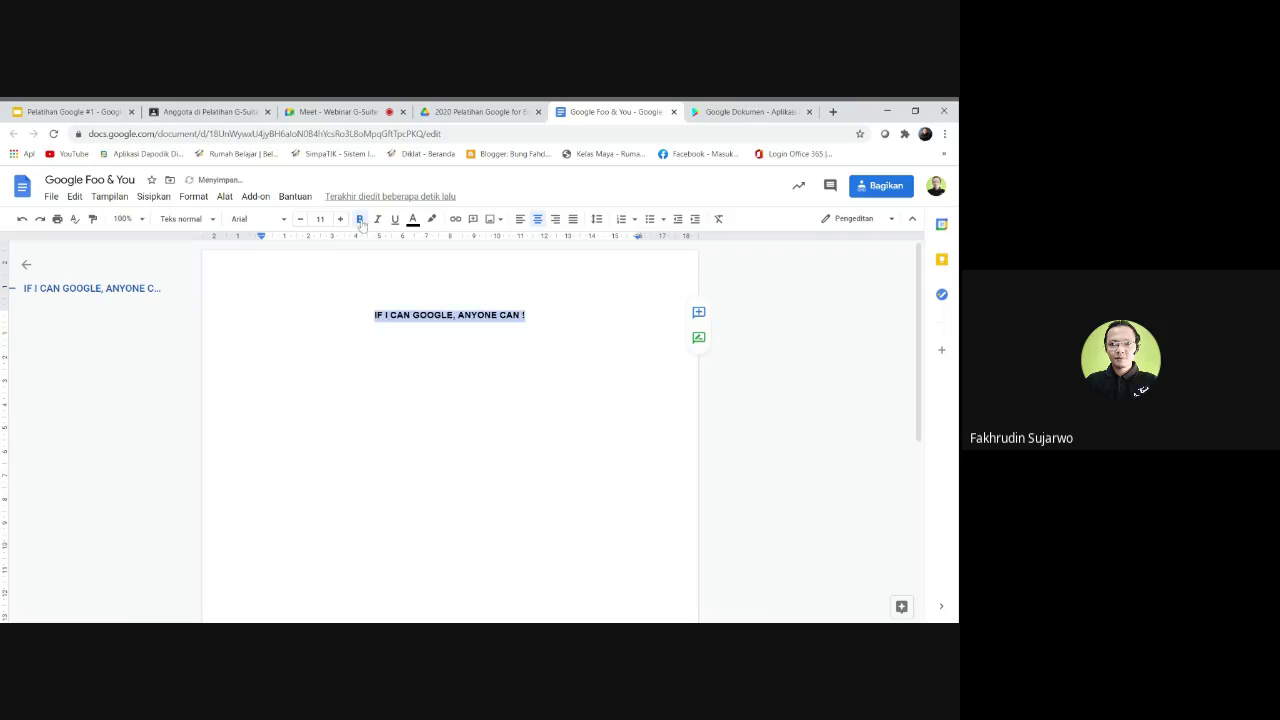
click(285, 219)
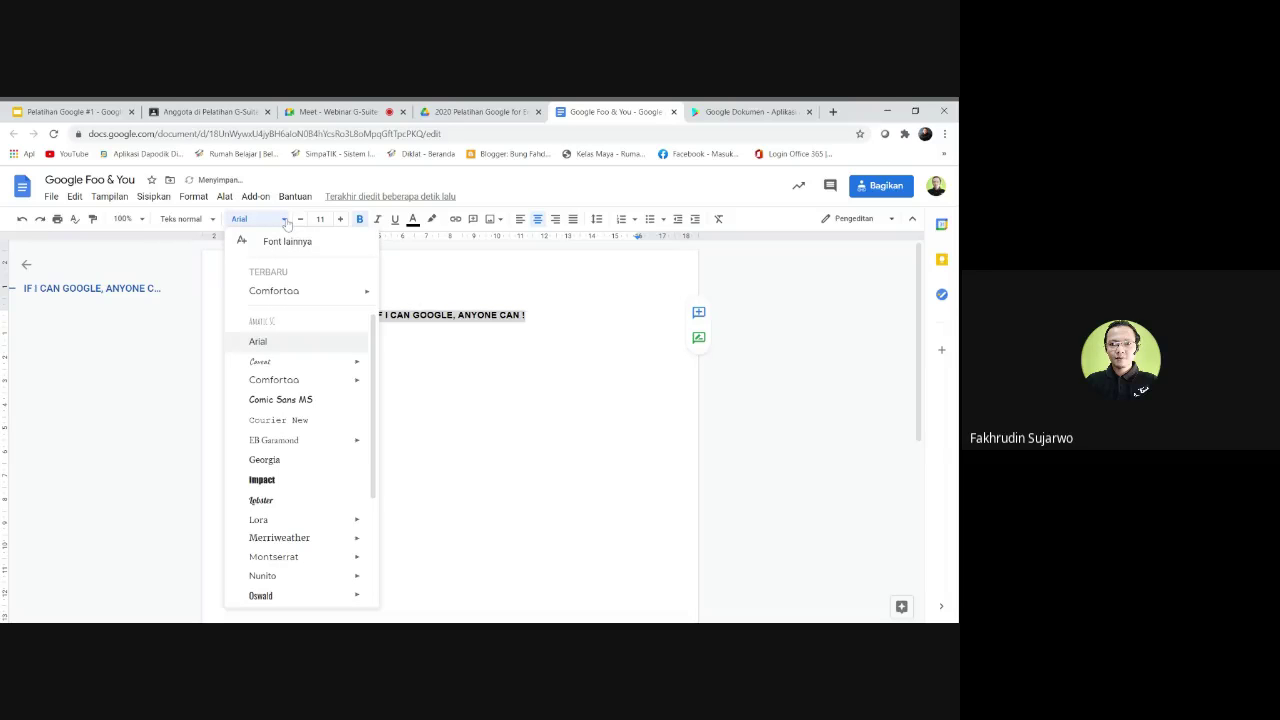
click(316, 387)
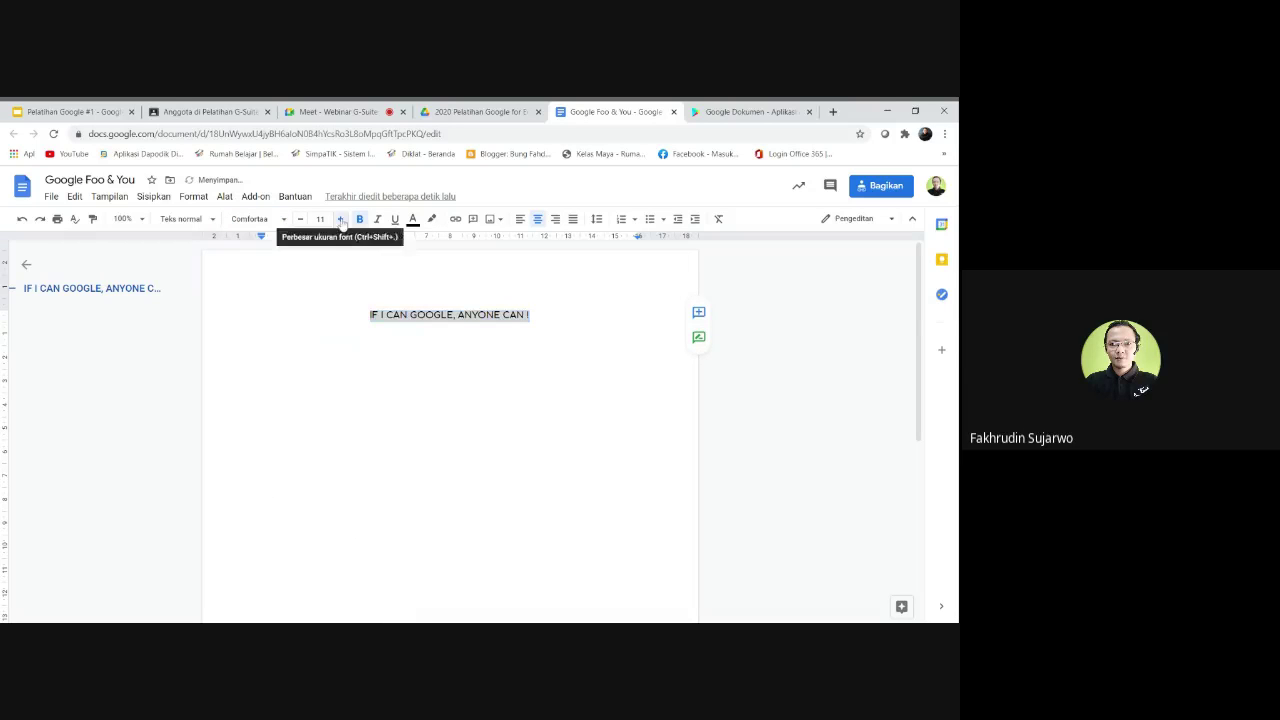
click(341, 220)
click(341, 220)
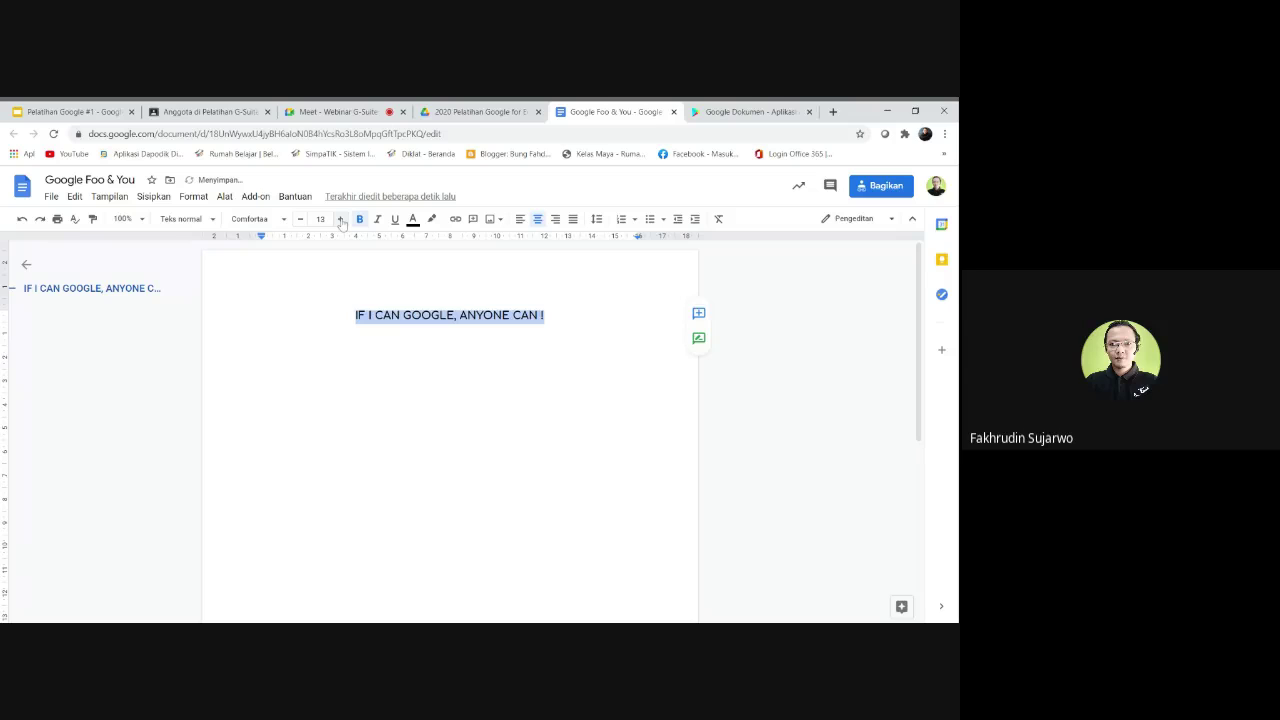
click(547, 315)
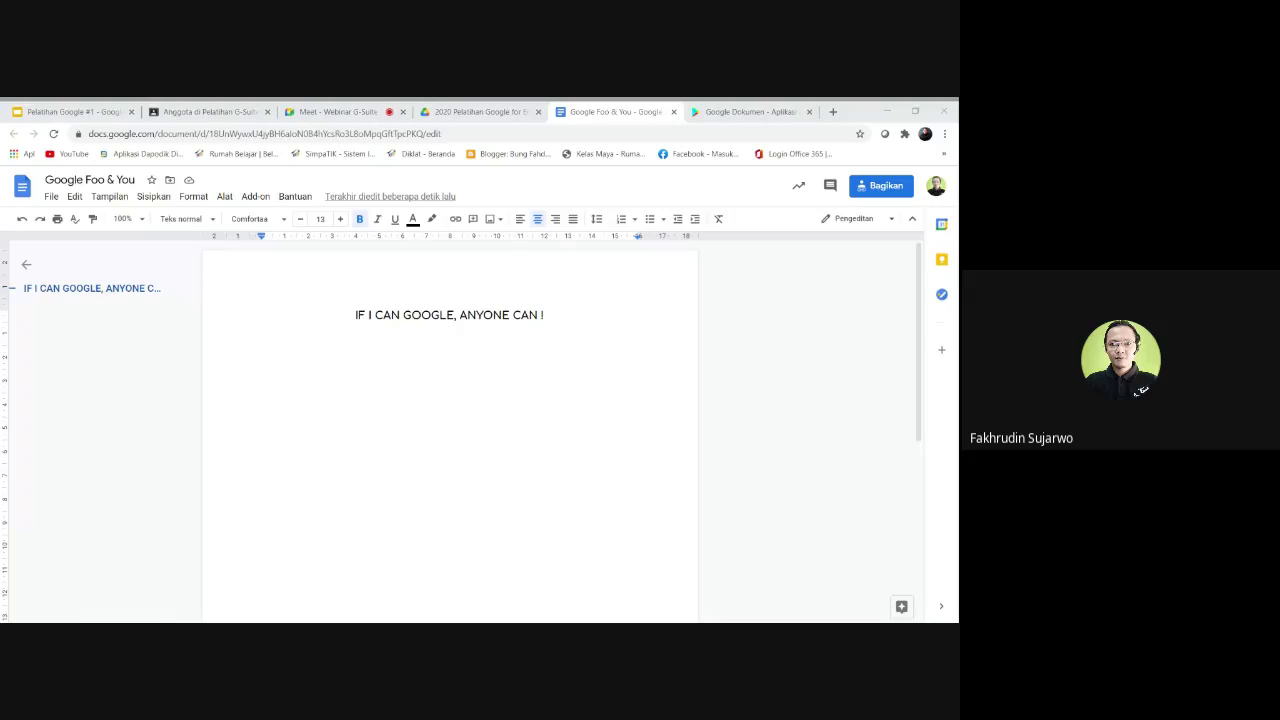
key(Return)
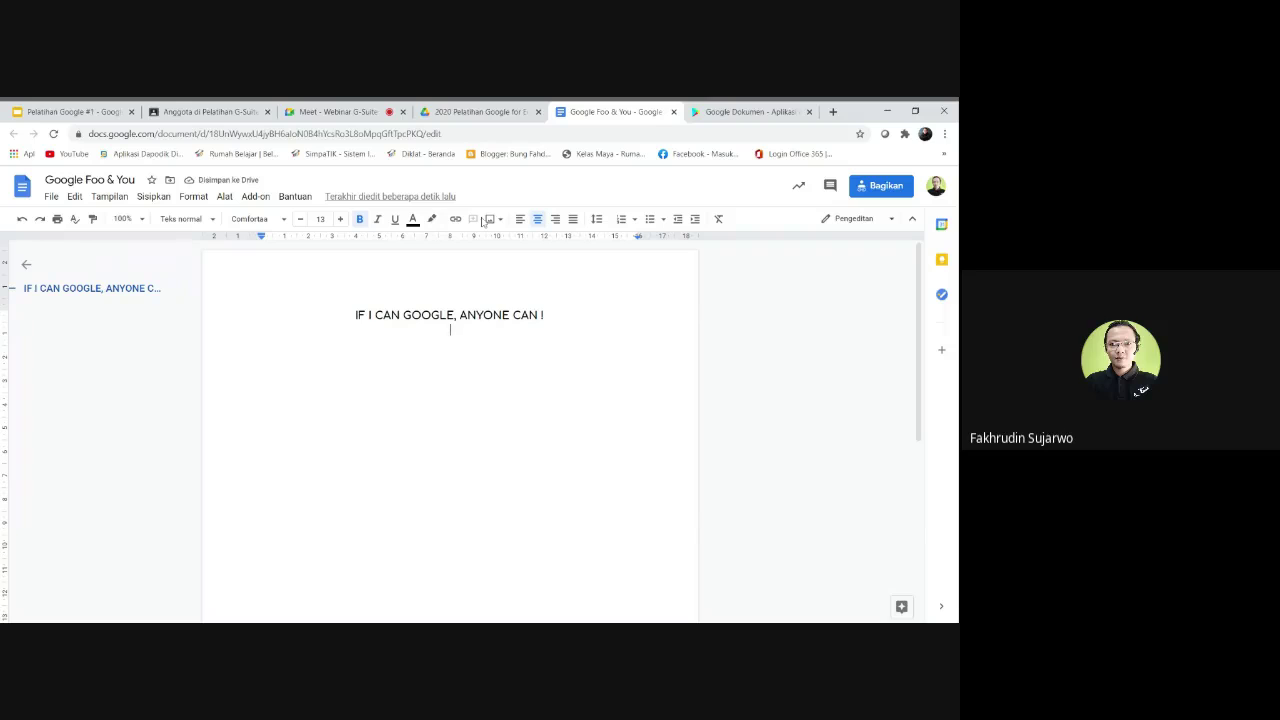
Upload a photo below the title and shrink it to a small centred image
click(494, 219)
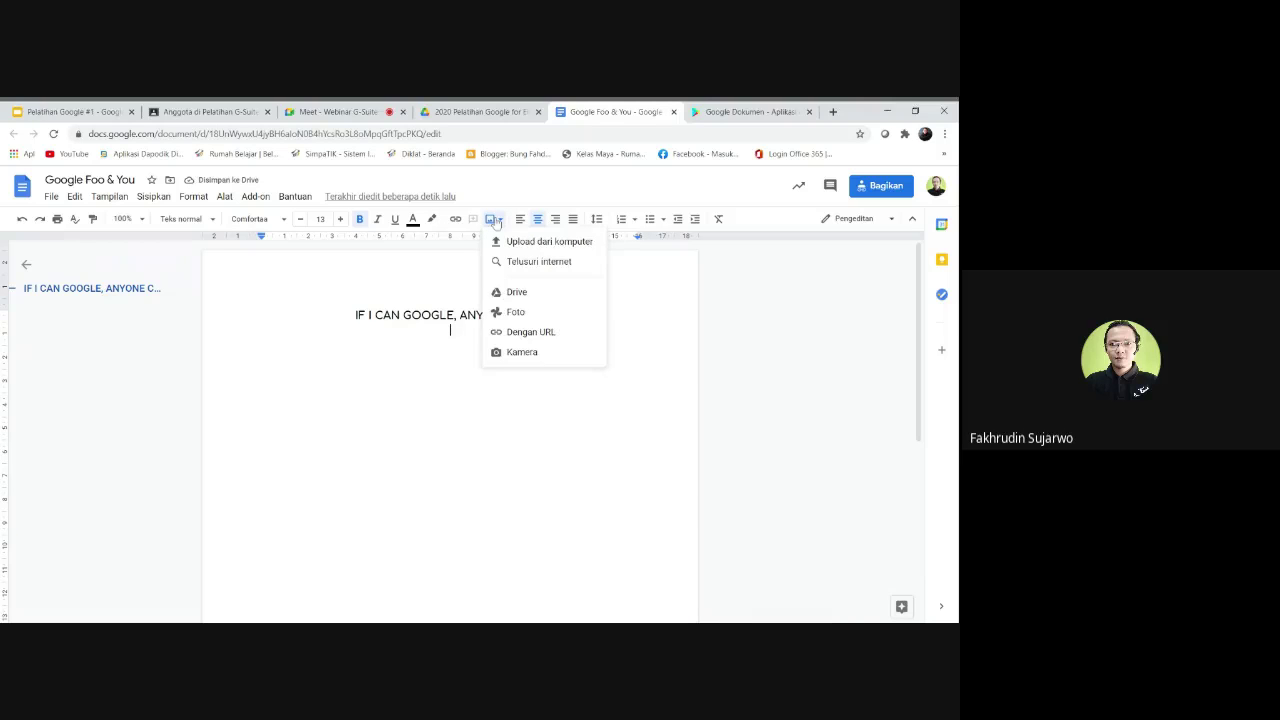
click(558, 243)
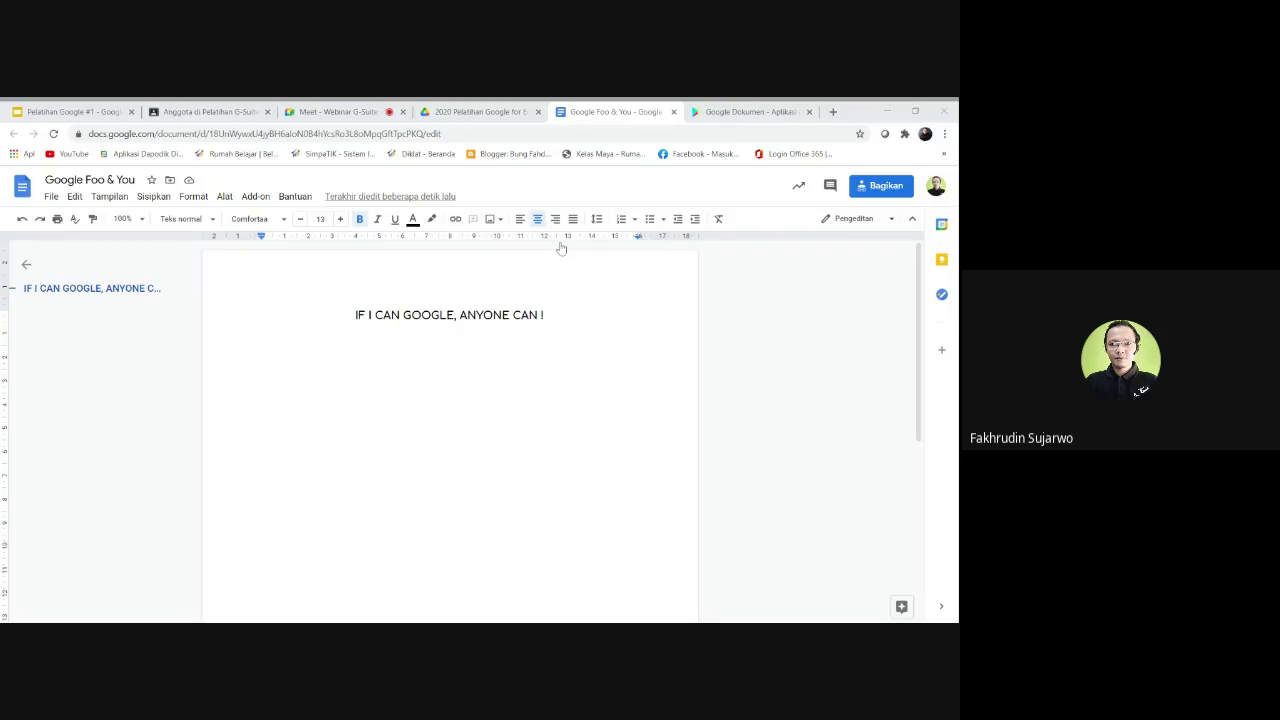
key(Return)
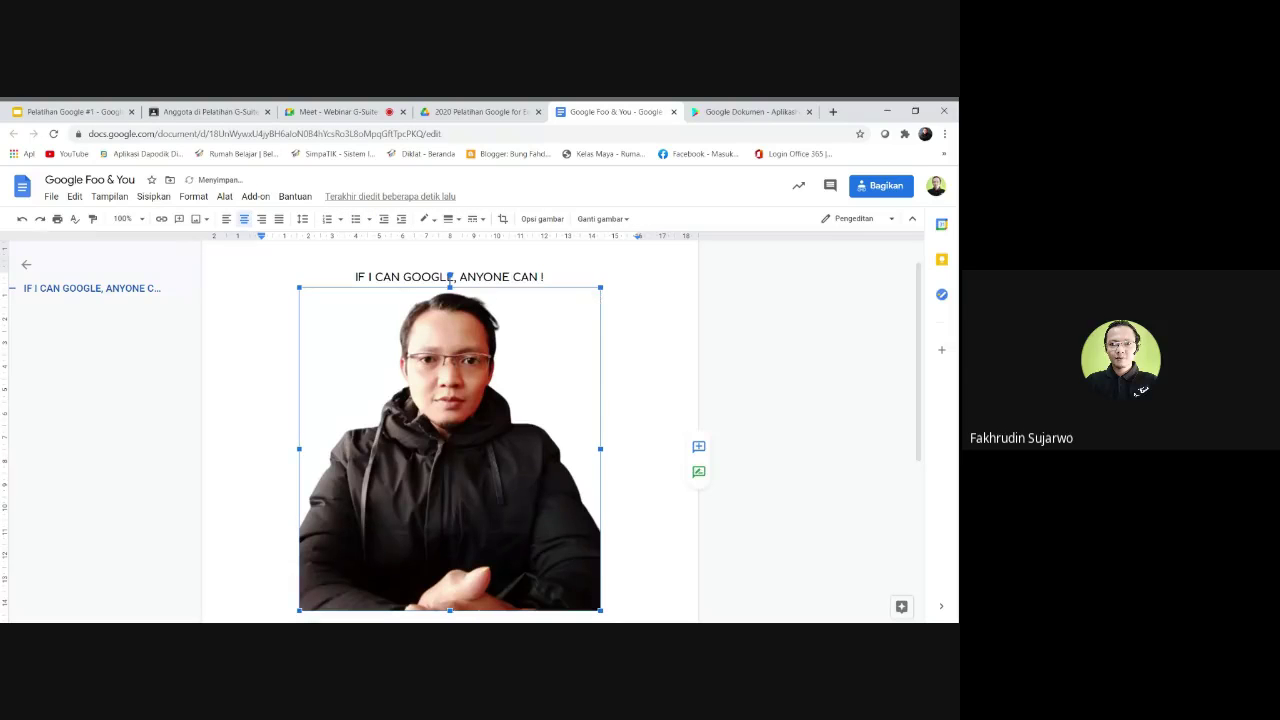
drag(600, 610, 511, 419)
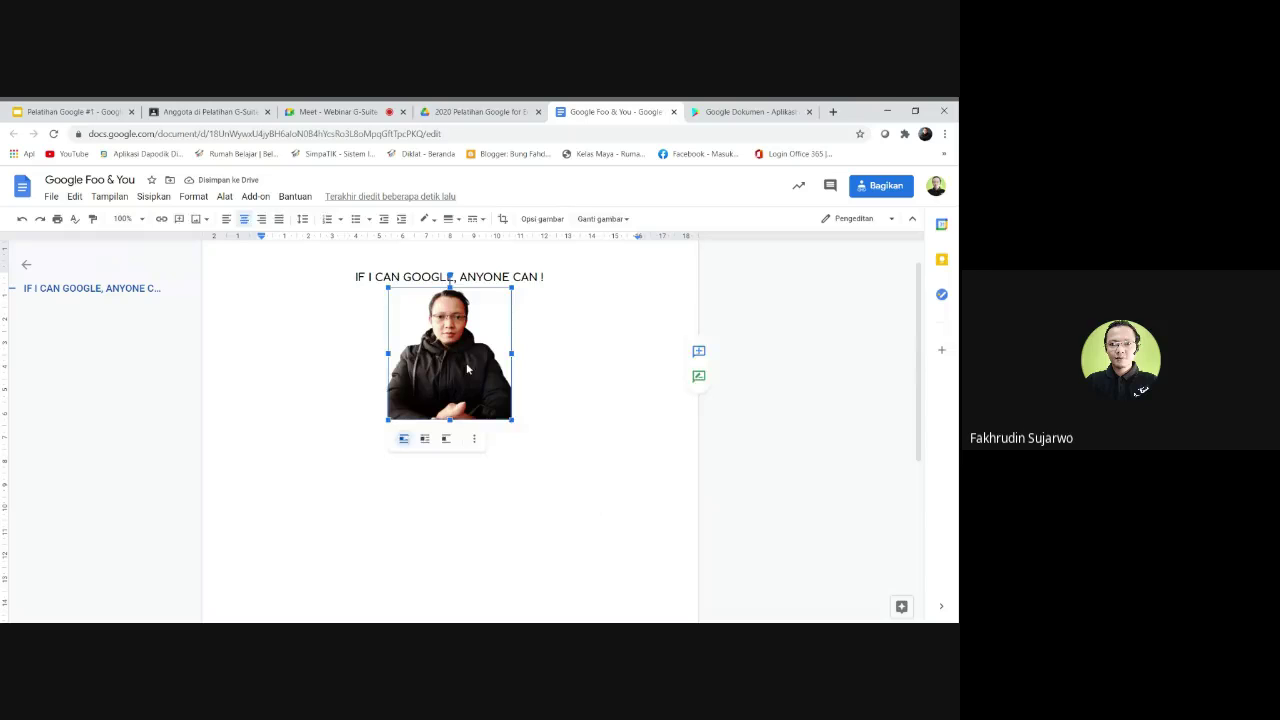
Add page breaks after the photo so the document runs to five pages, then return to the top
key(Down)
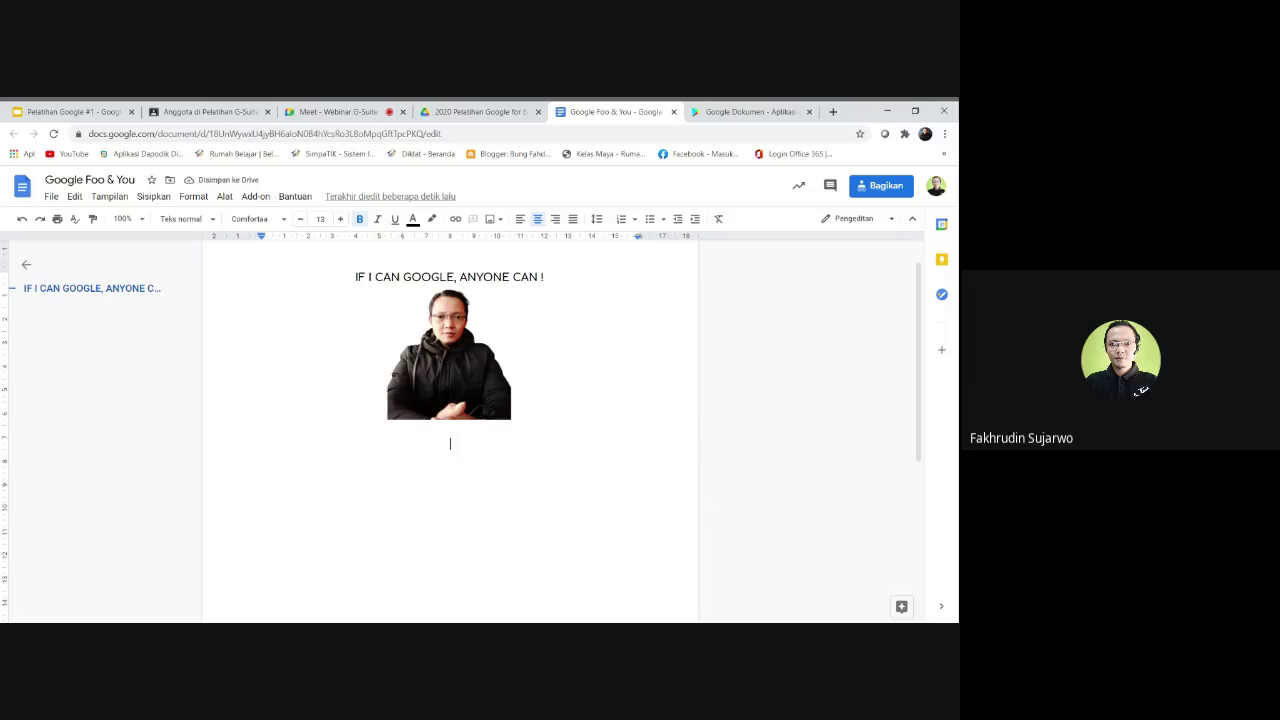
key(ctrl+Return)
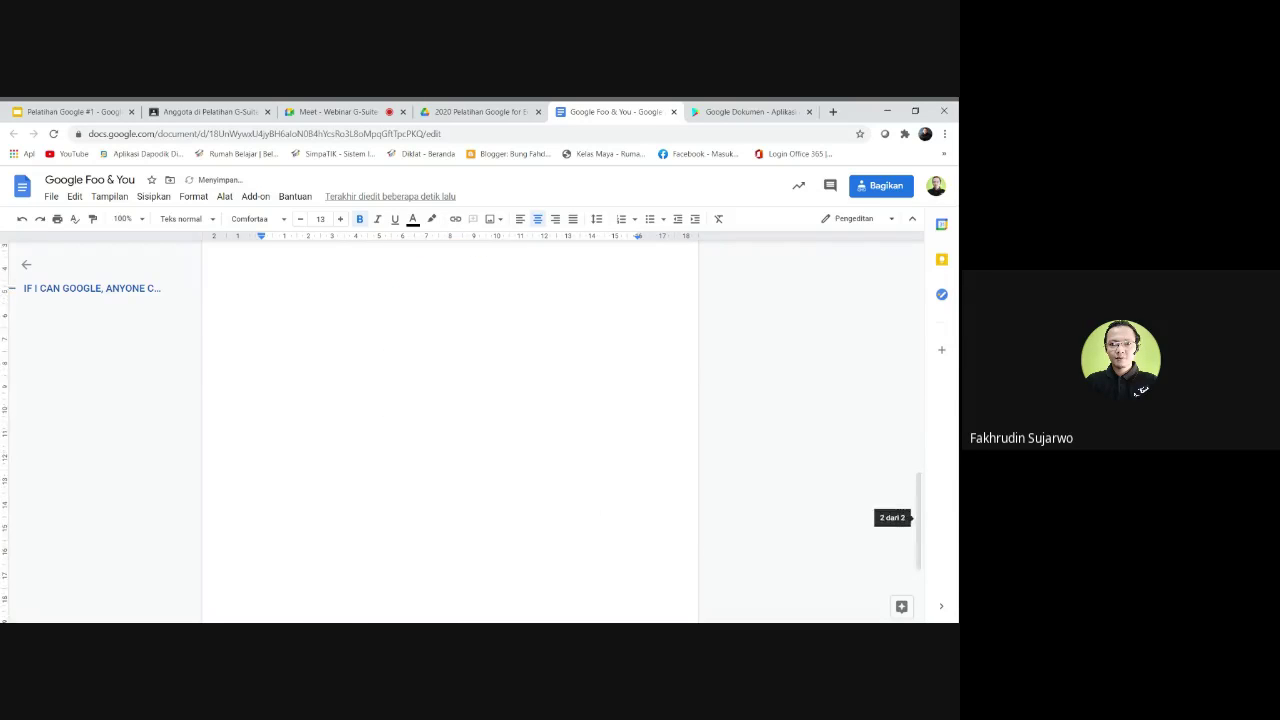
key(ctrl+Return)
key(ctrl+Return)
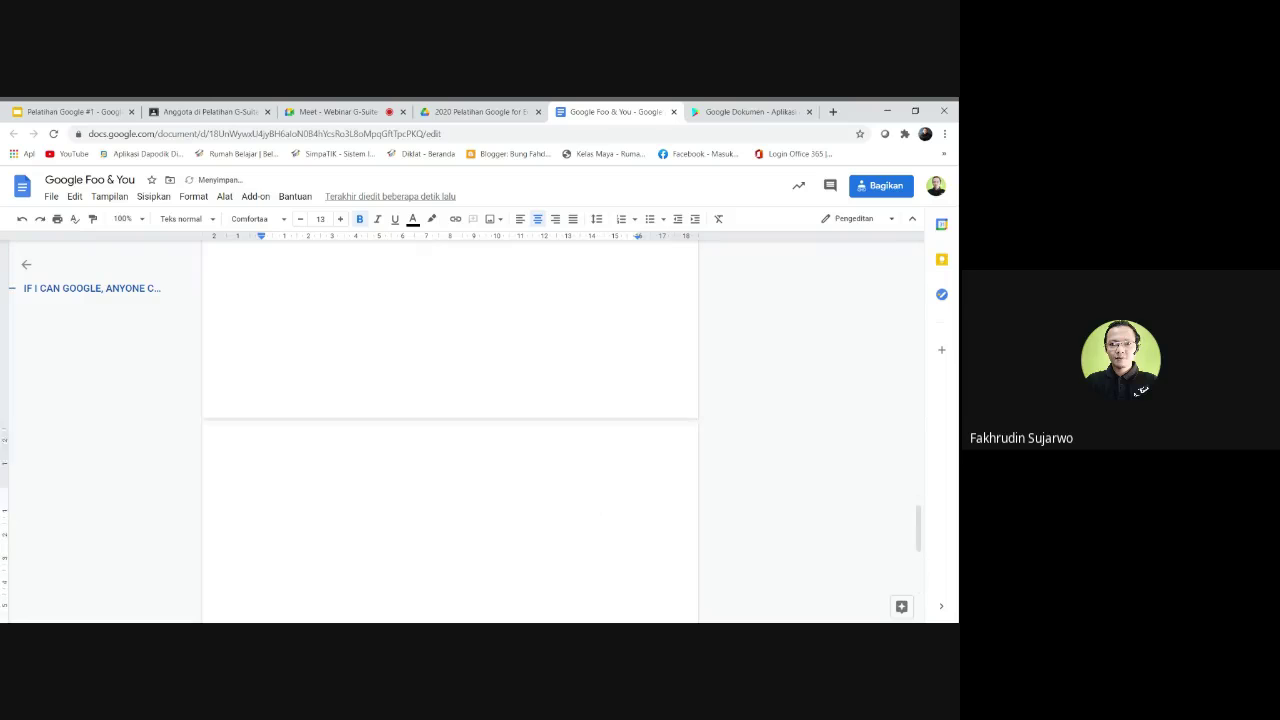
key(ctrl+Return)
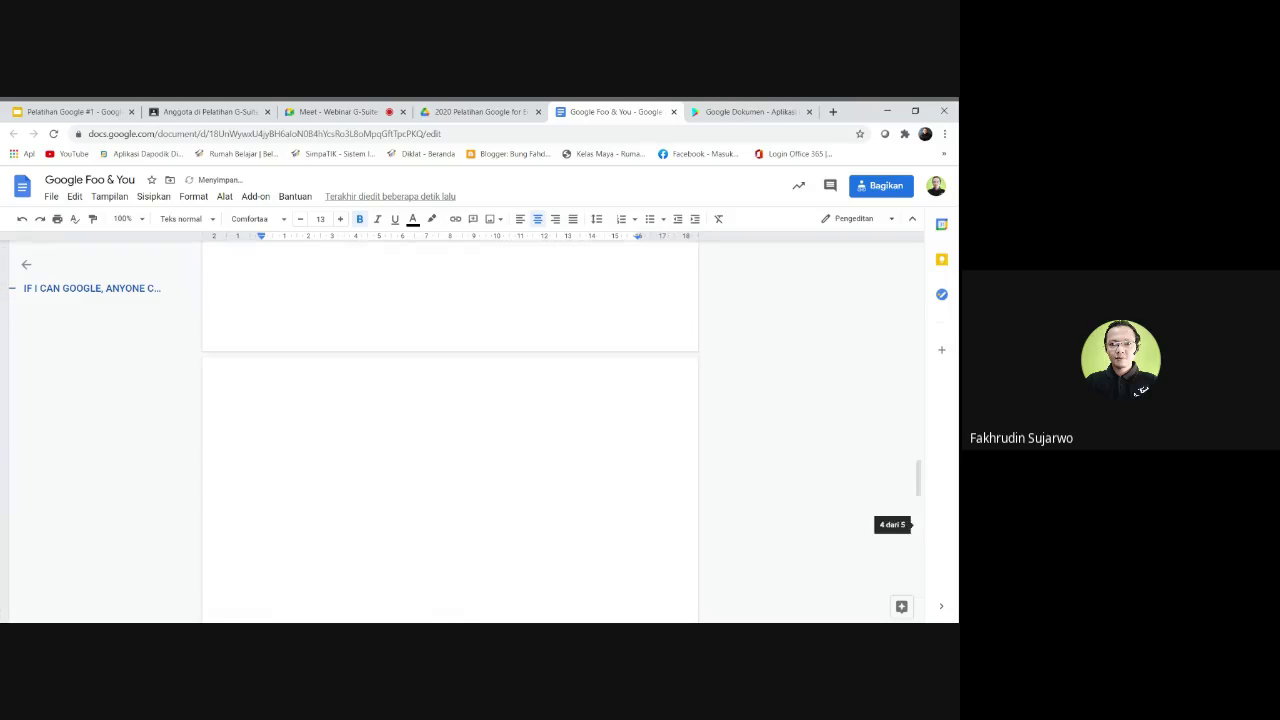
key(ctrl+Home)
scroll(450, 430, down, 3)
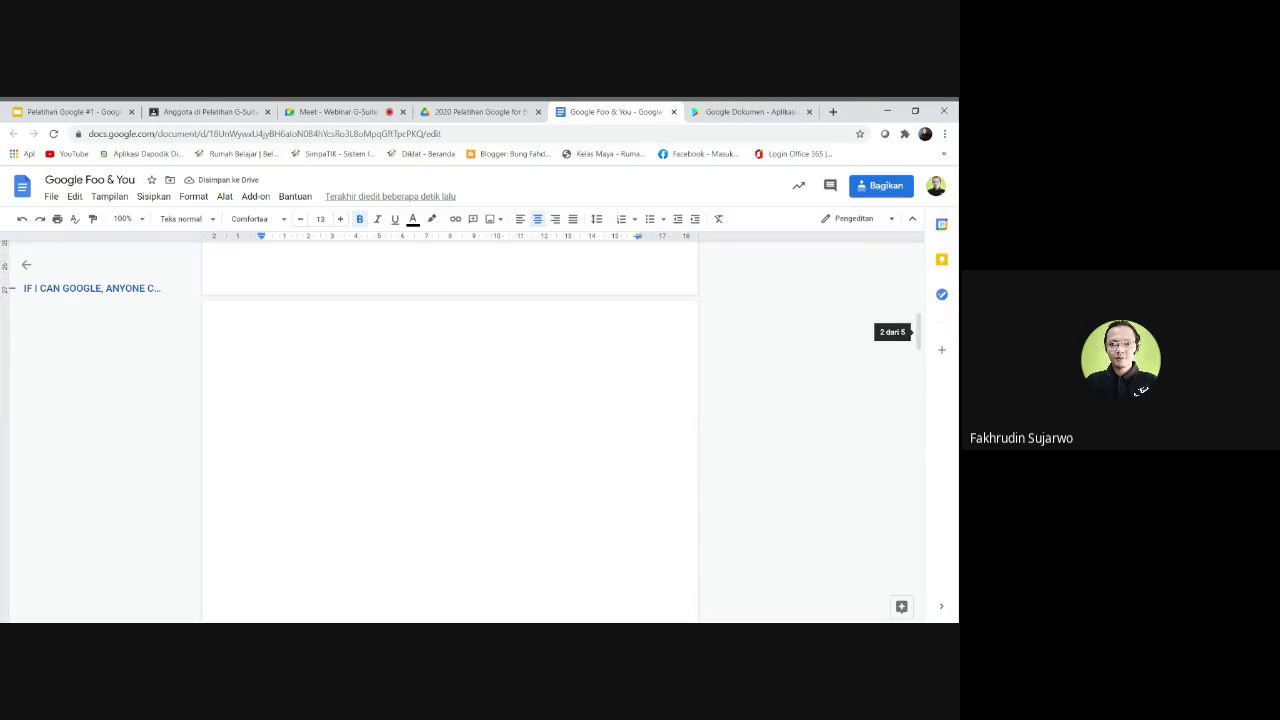
Give anyone with the link Editor access, copy the share link, and finish sharing
click(450, 366)
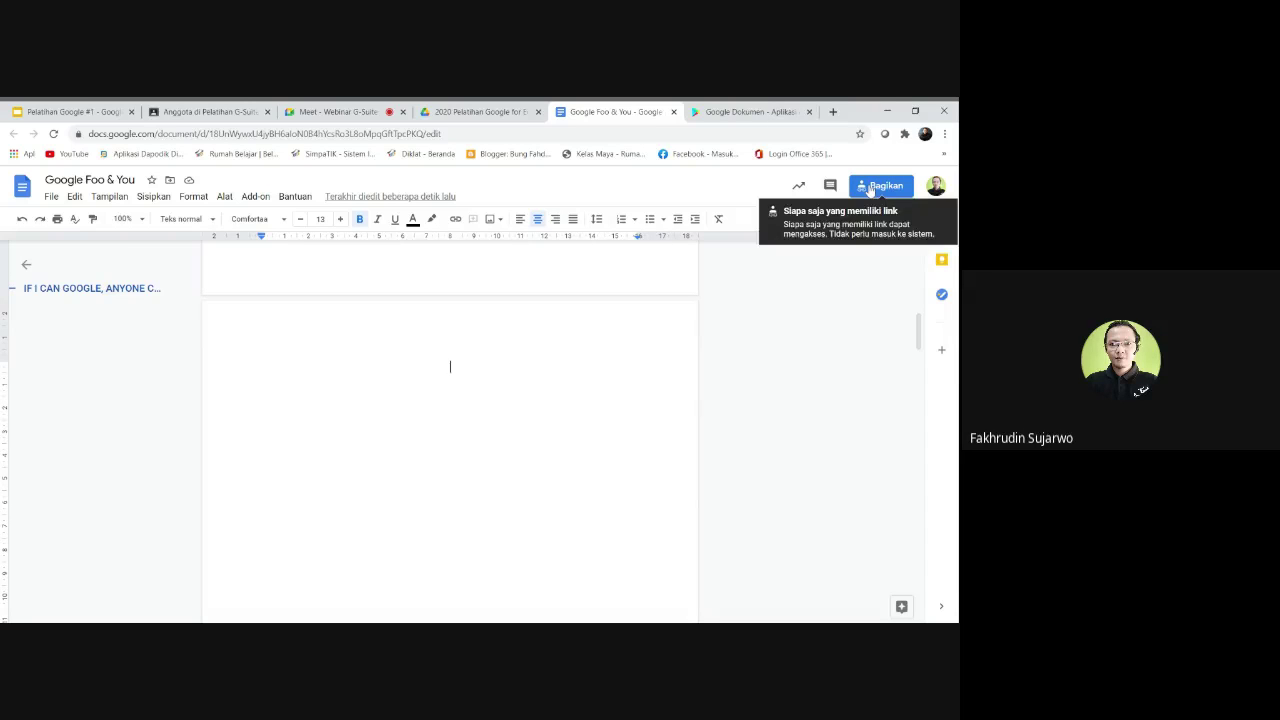
click(870, 188)
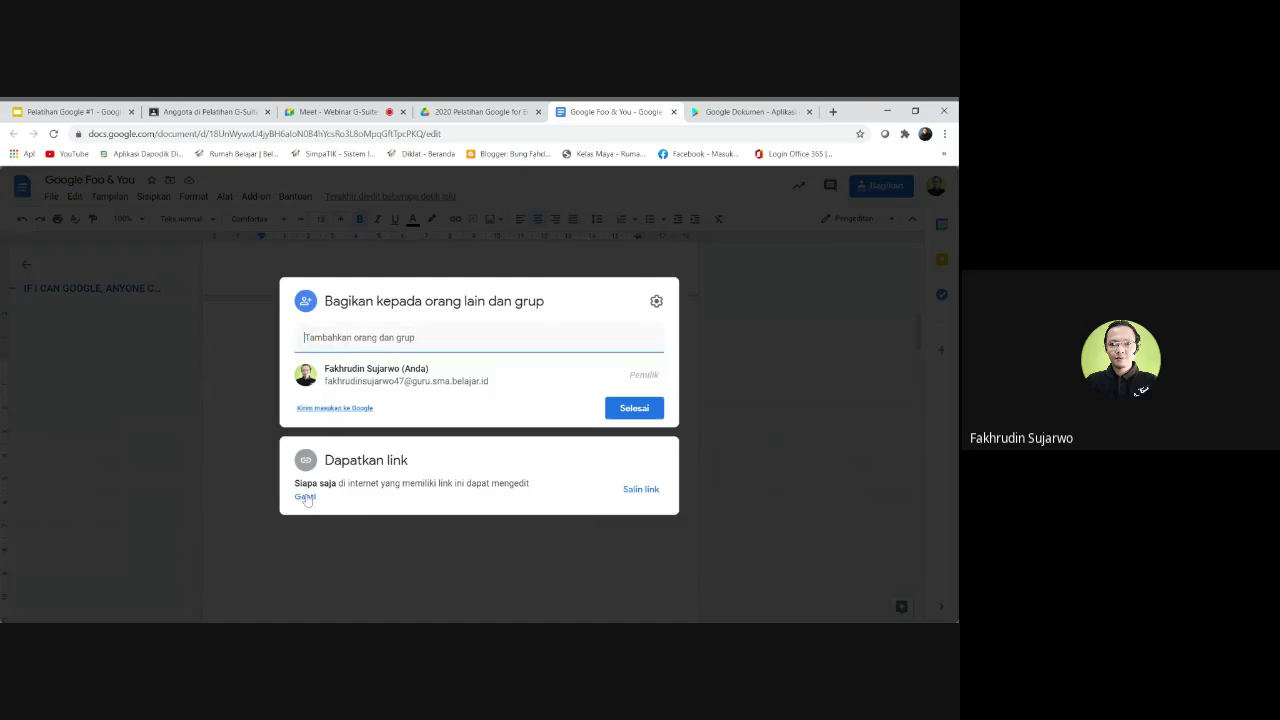
click(305, 496)
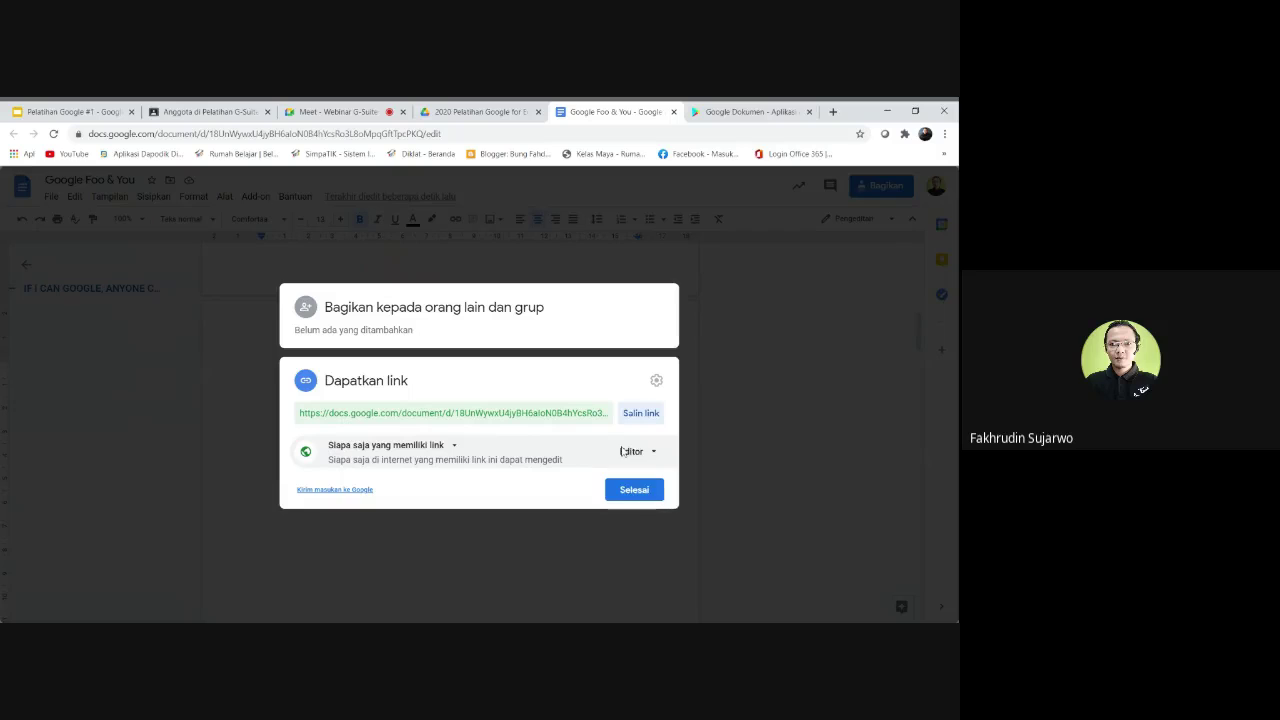
click(636, 452)
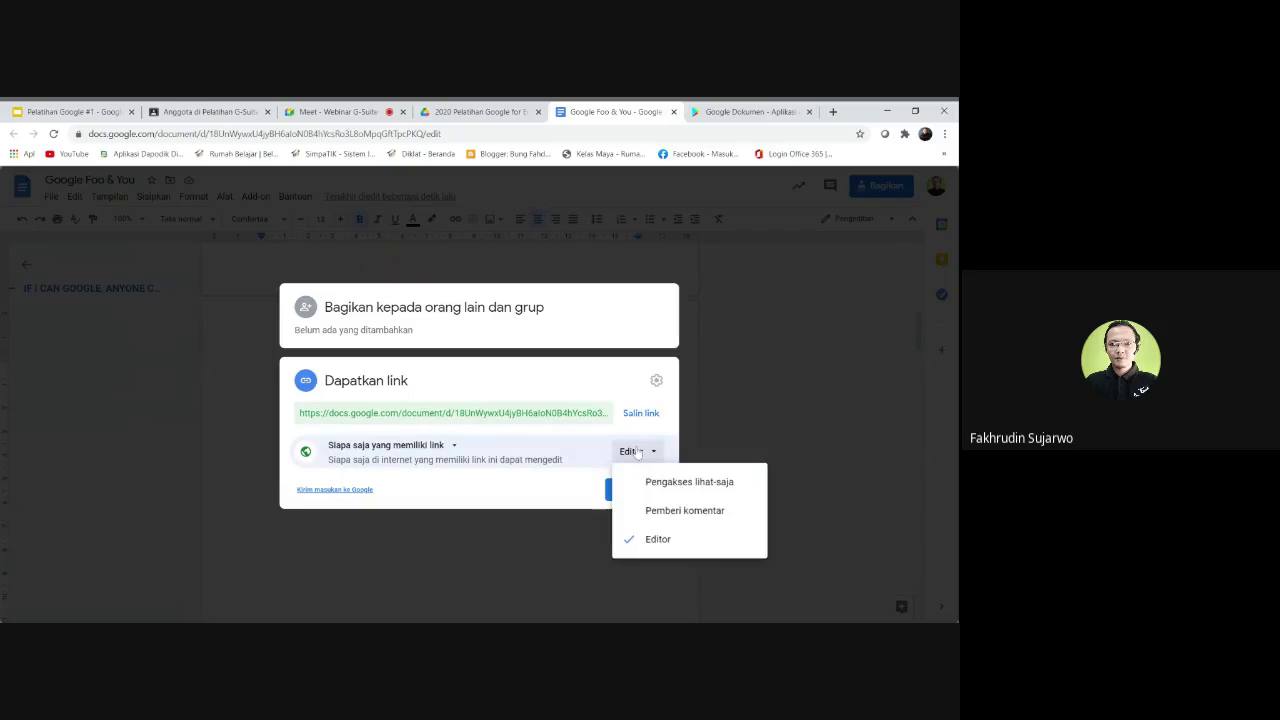
click(655, 540)
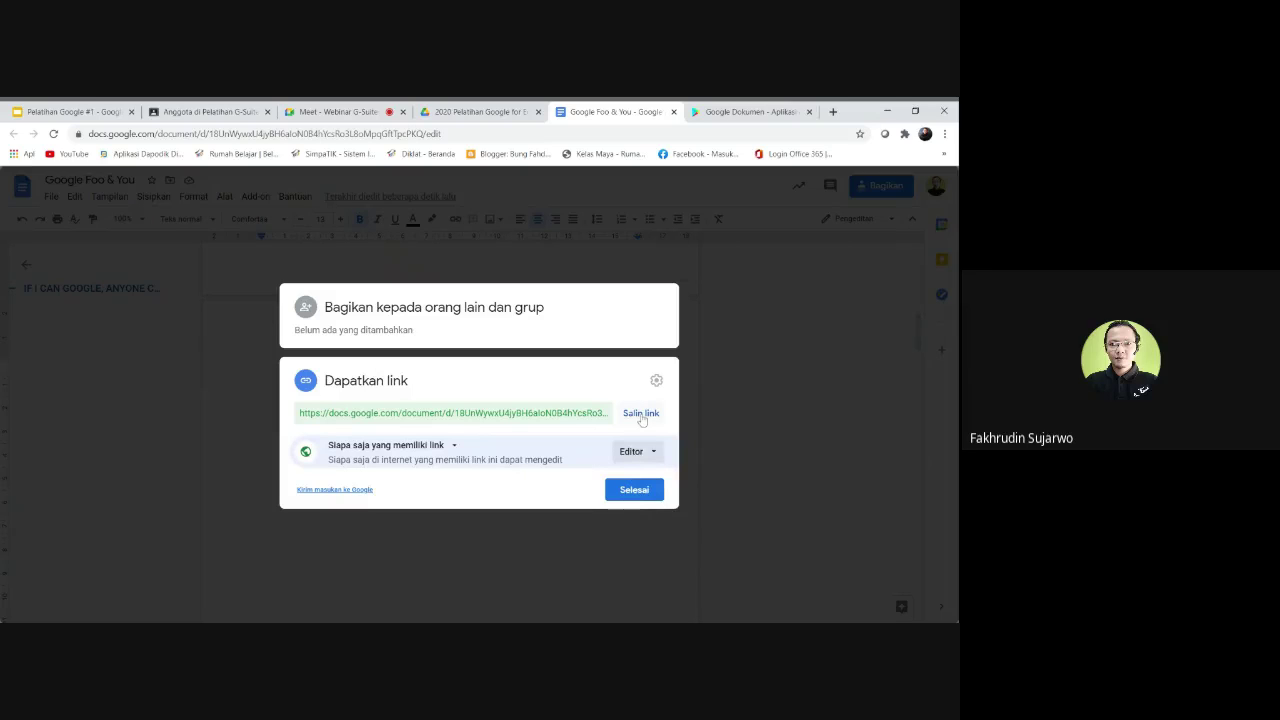
click(641, 415)
click(645, 492)
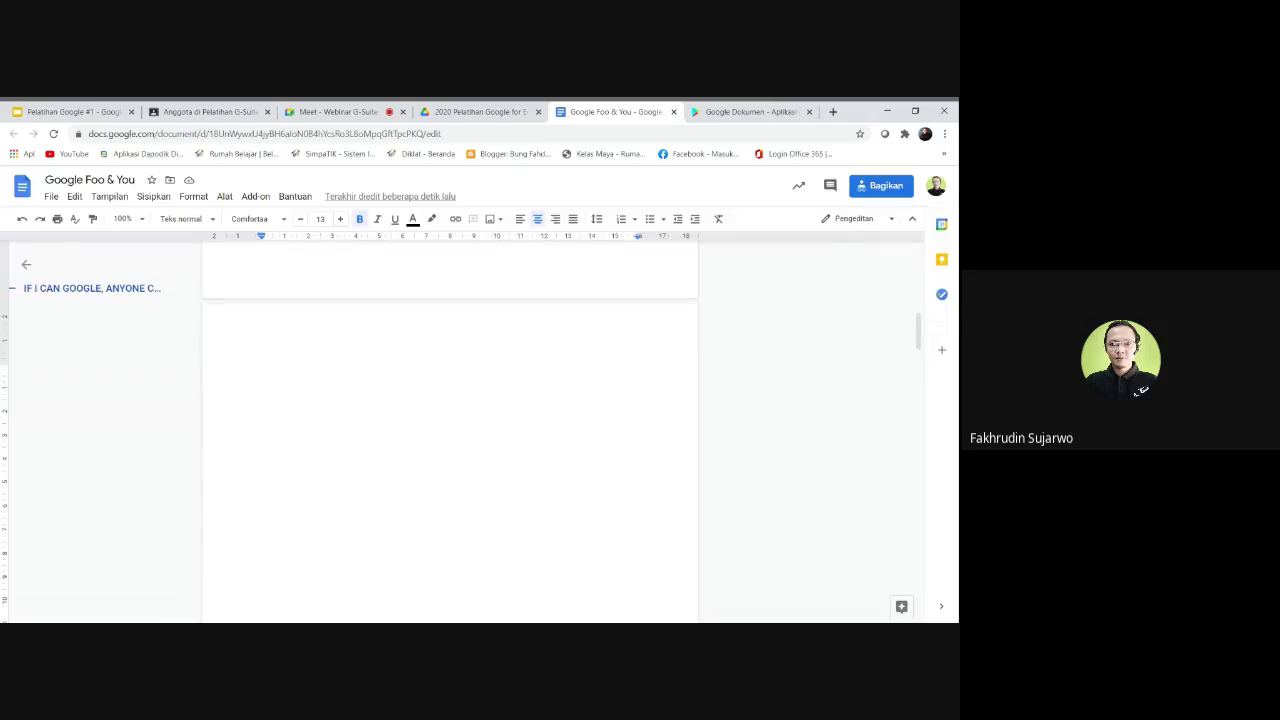
scroll(754, 251, up, 2)
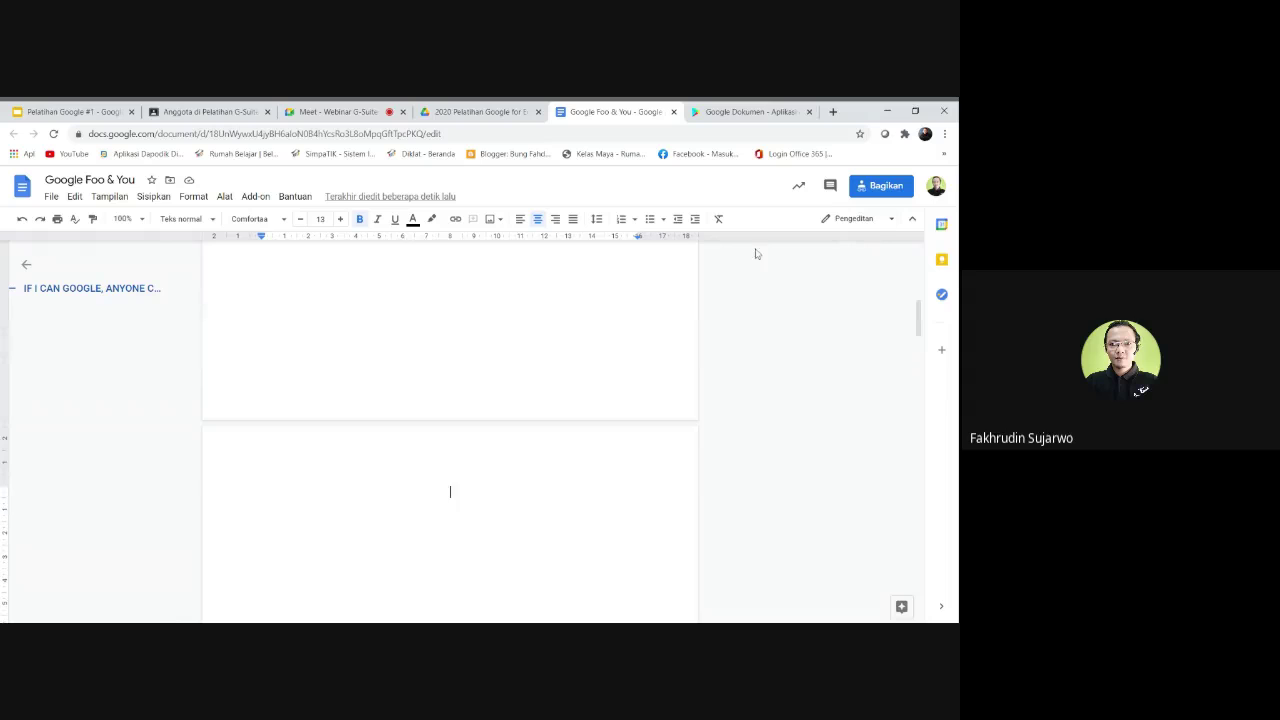
Paste and send the document's share link in the Meet chat, then return to the document
click(366, 111)
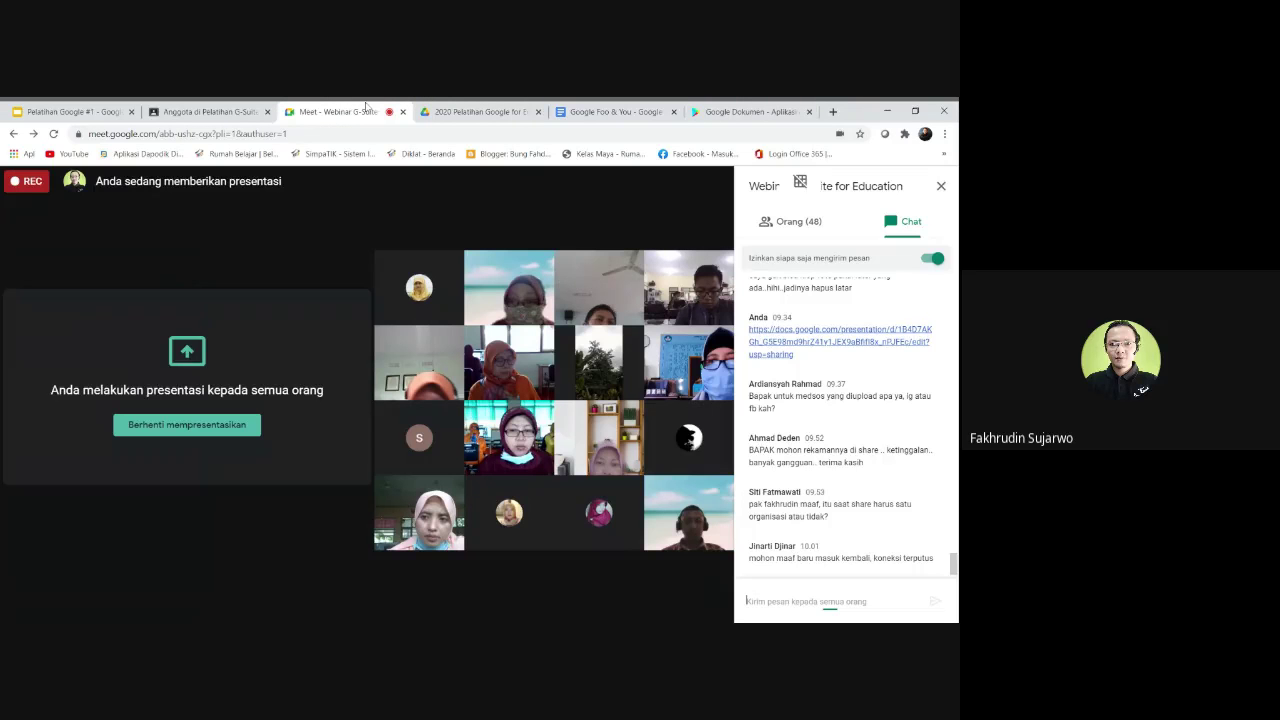
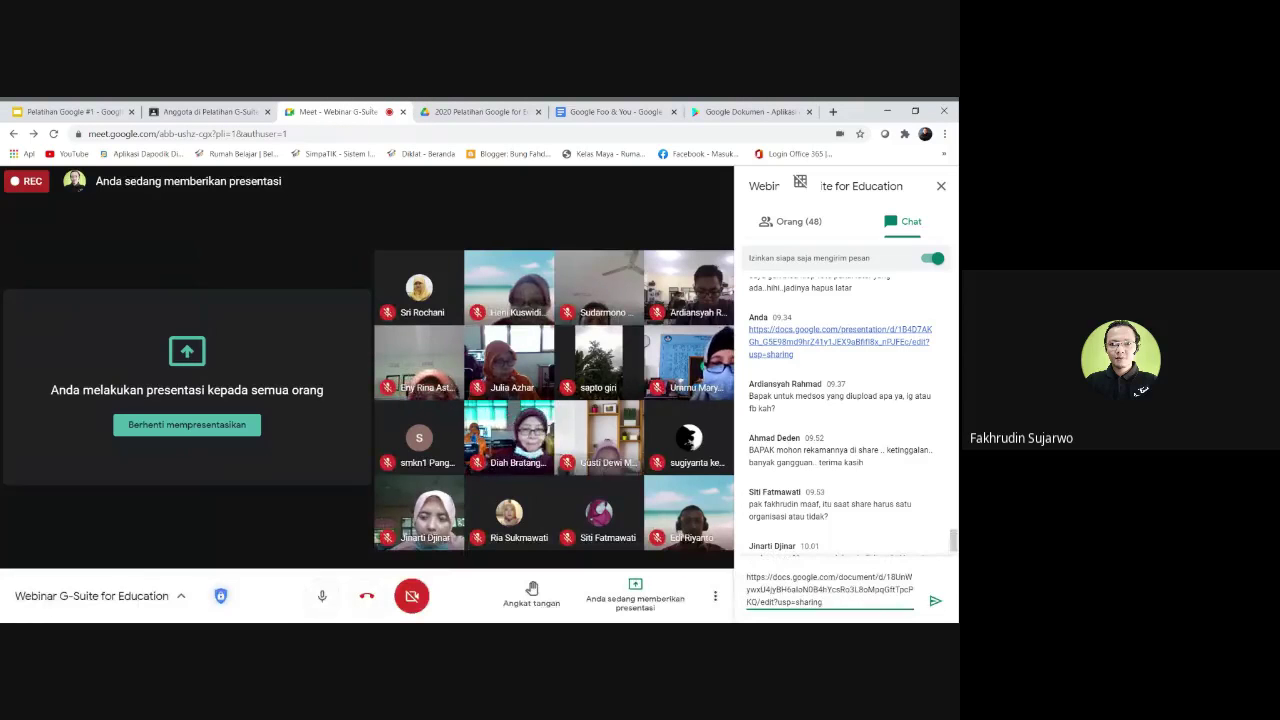
key(Return)
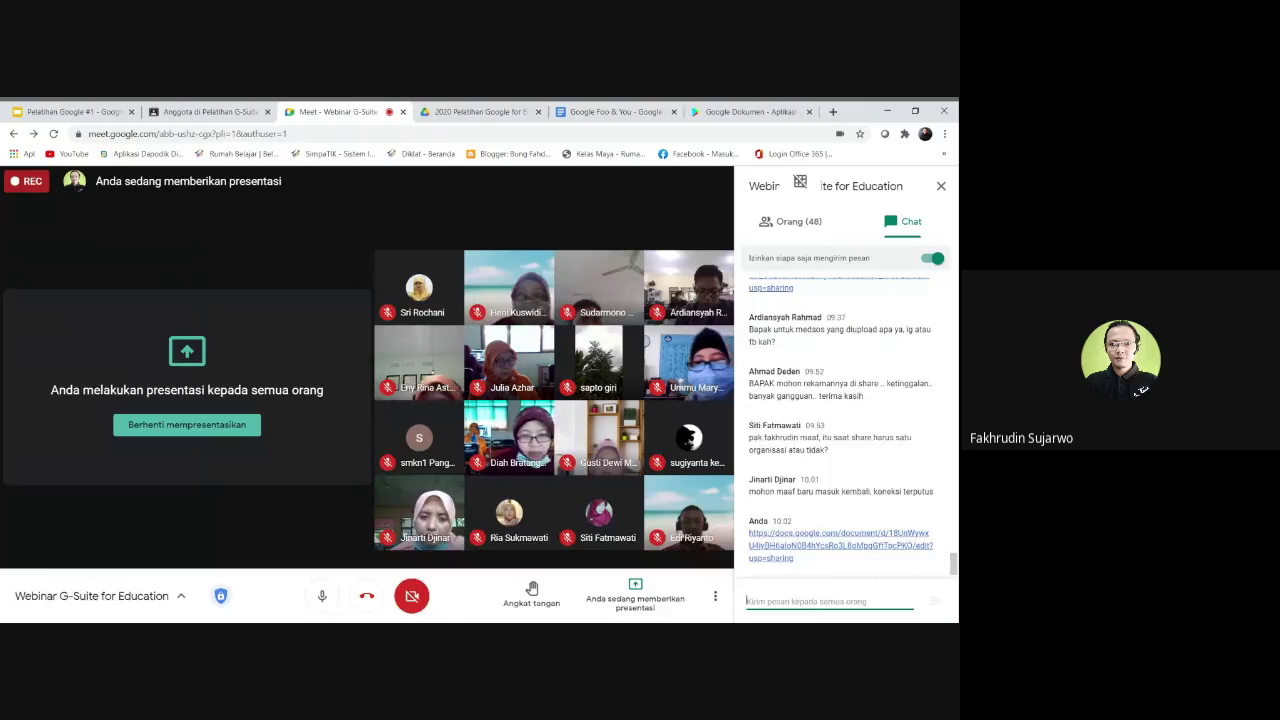
click(590, 113)
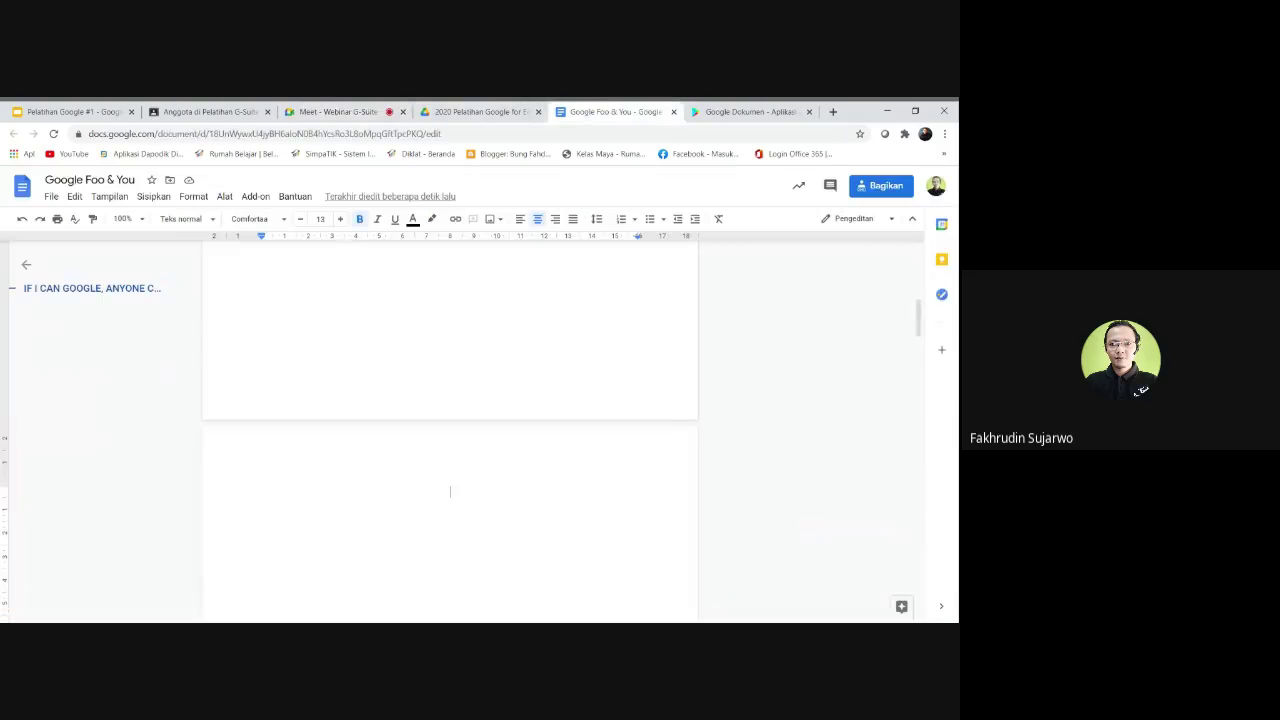
Type a left-aligned 'Nama' line at the top of page 2, add an empty line, and bring up the table grid
click(519, 218)
text(nAM)
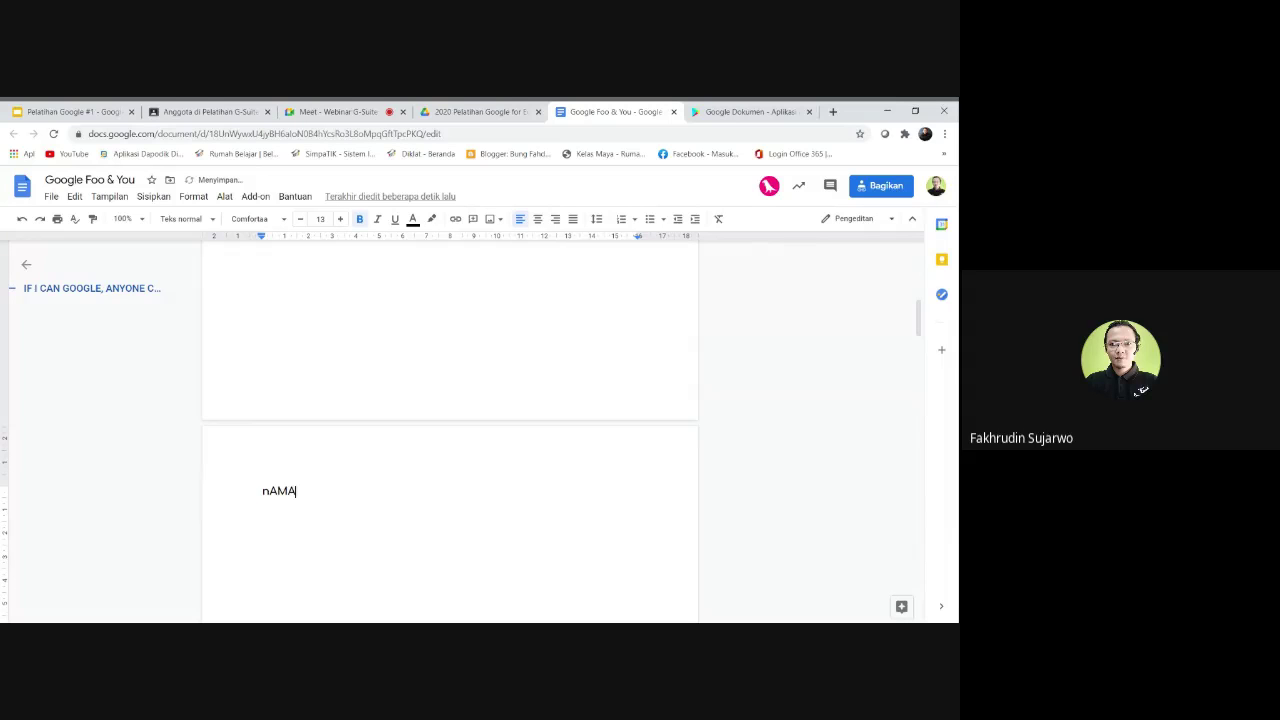
text(A)
key(shift+Home)
text(Nama)
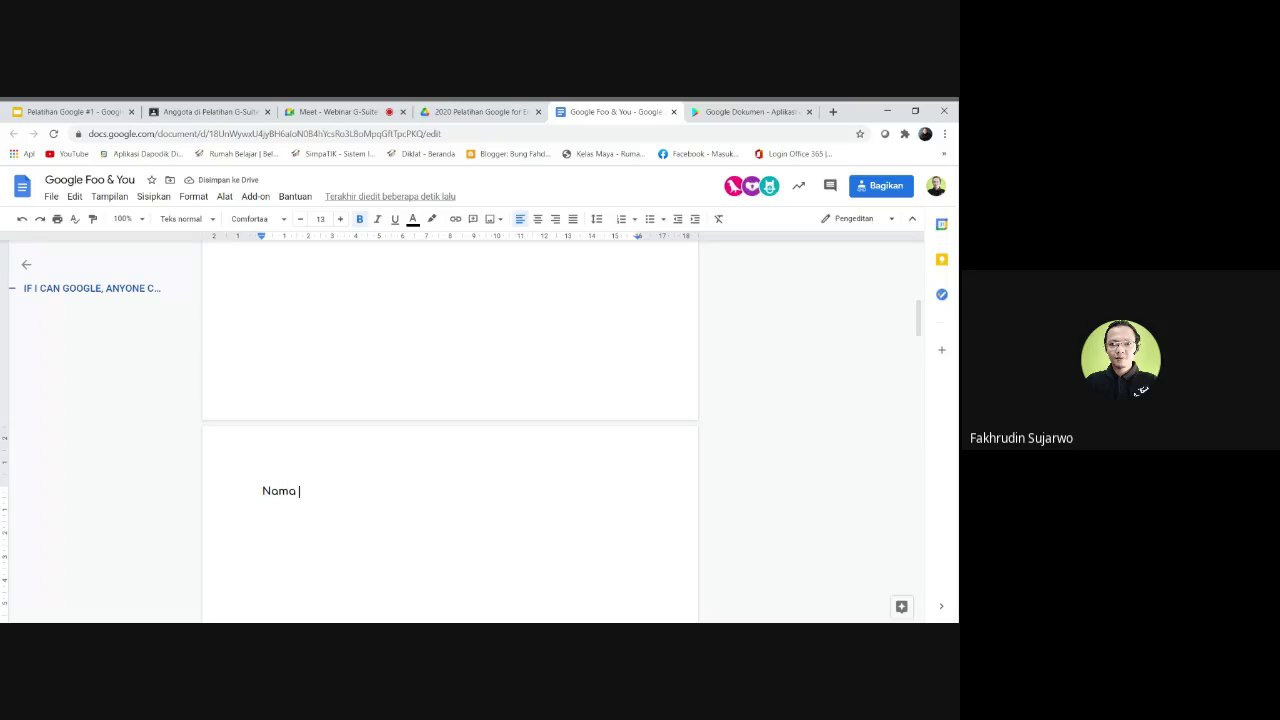
key(Return)
click(153, 196)
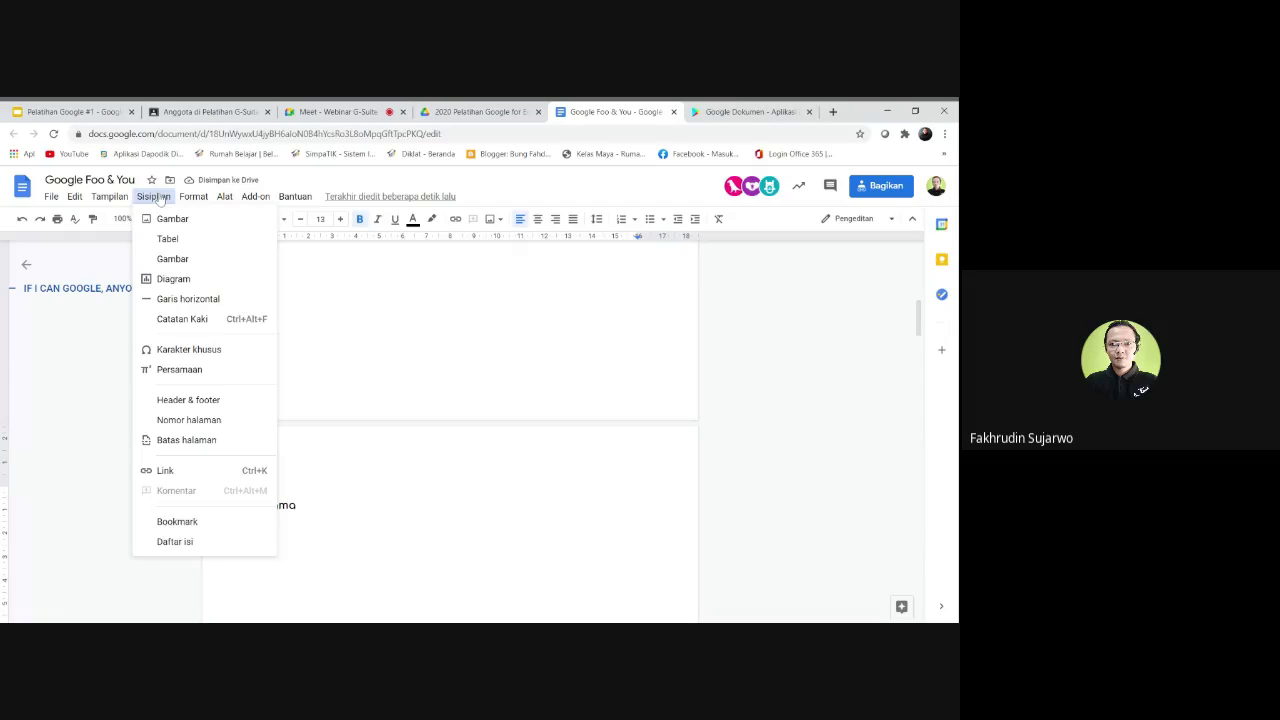
mouse_move(190, 240)
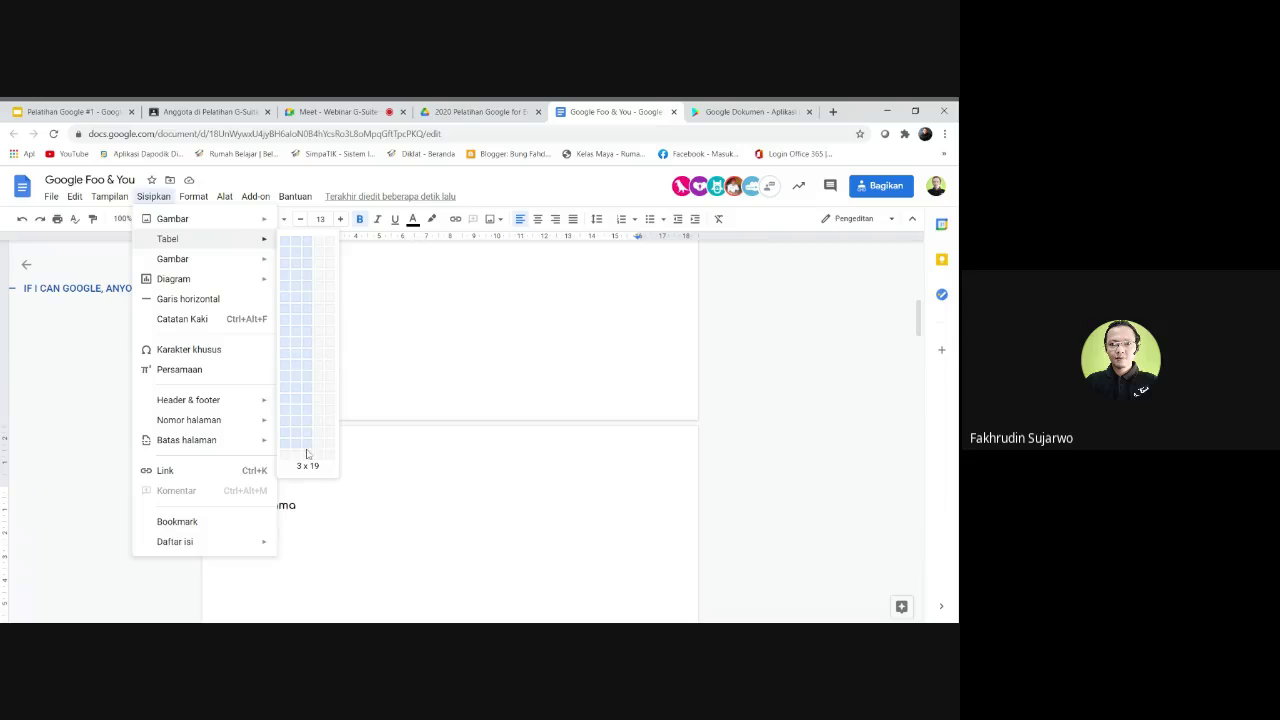
Insert a 3 x 19 table and fill its header cells with No, Nama, Sekolah
click(307, 454)
scroll(307, 454, down, 3)
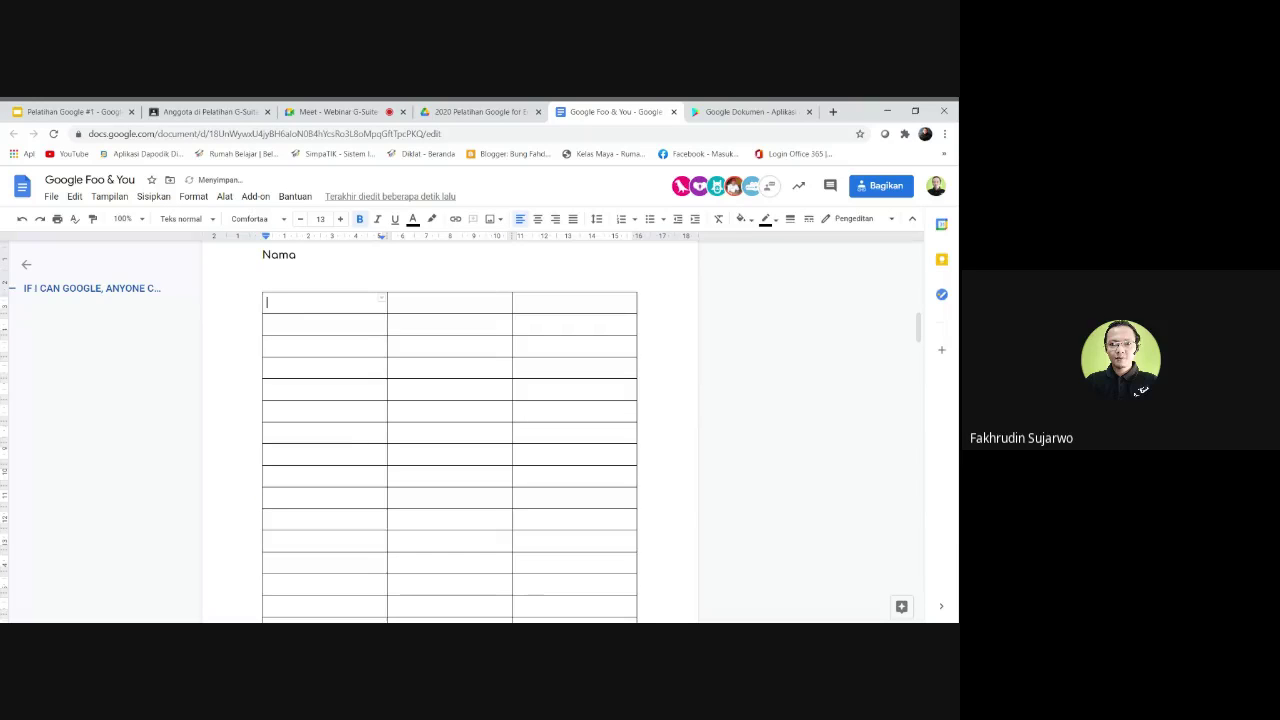
text(No)
click(392, 301)
text(Snam)
text(Na)
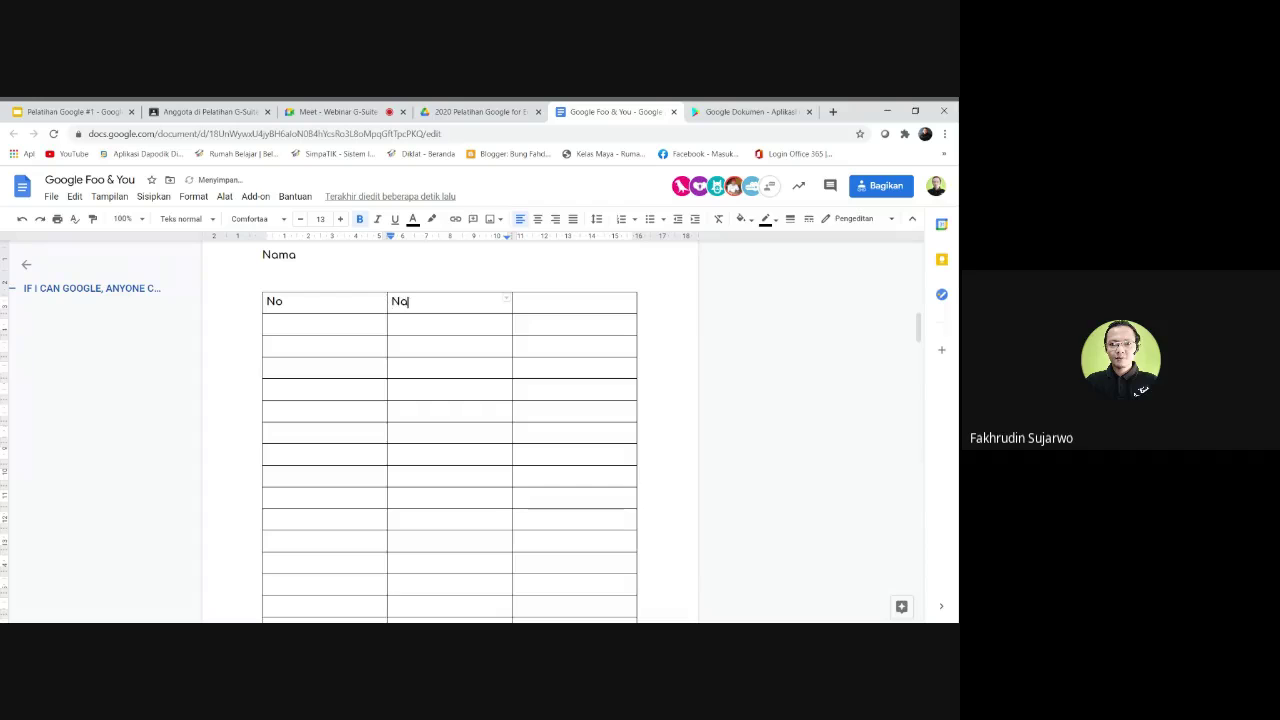
text(ma)
key(Tab)
text(Sekola)
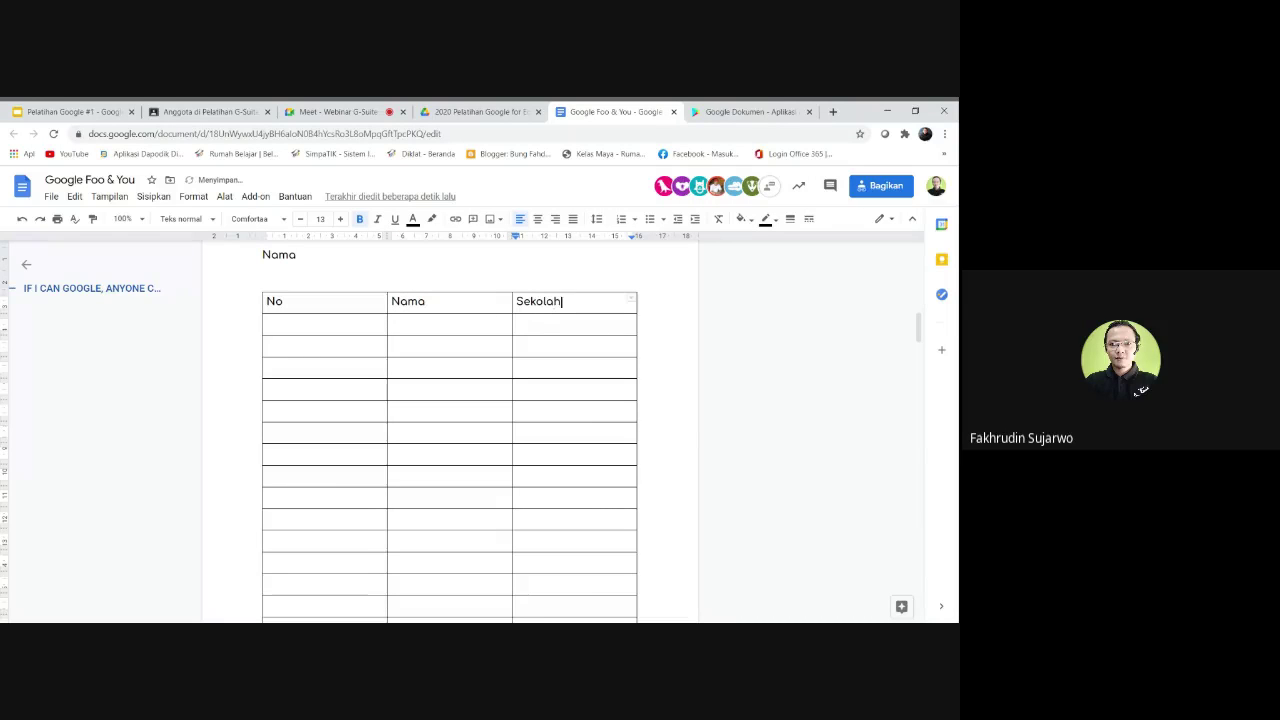
Delete the Nama line above the table and centre the header row
click(297, 255)
key(shift+Home)
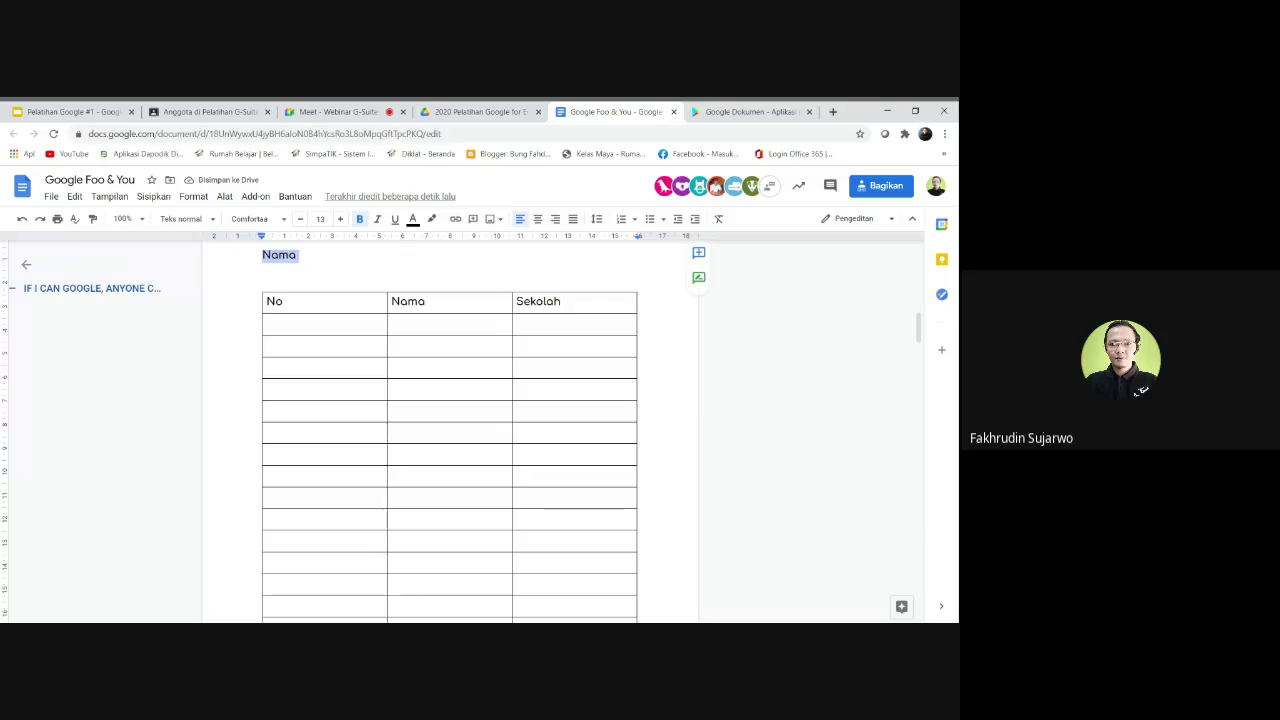
key(BackSpace)
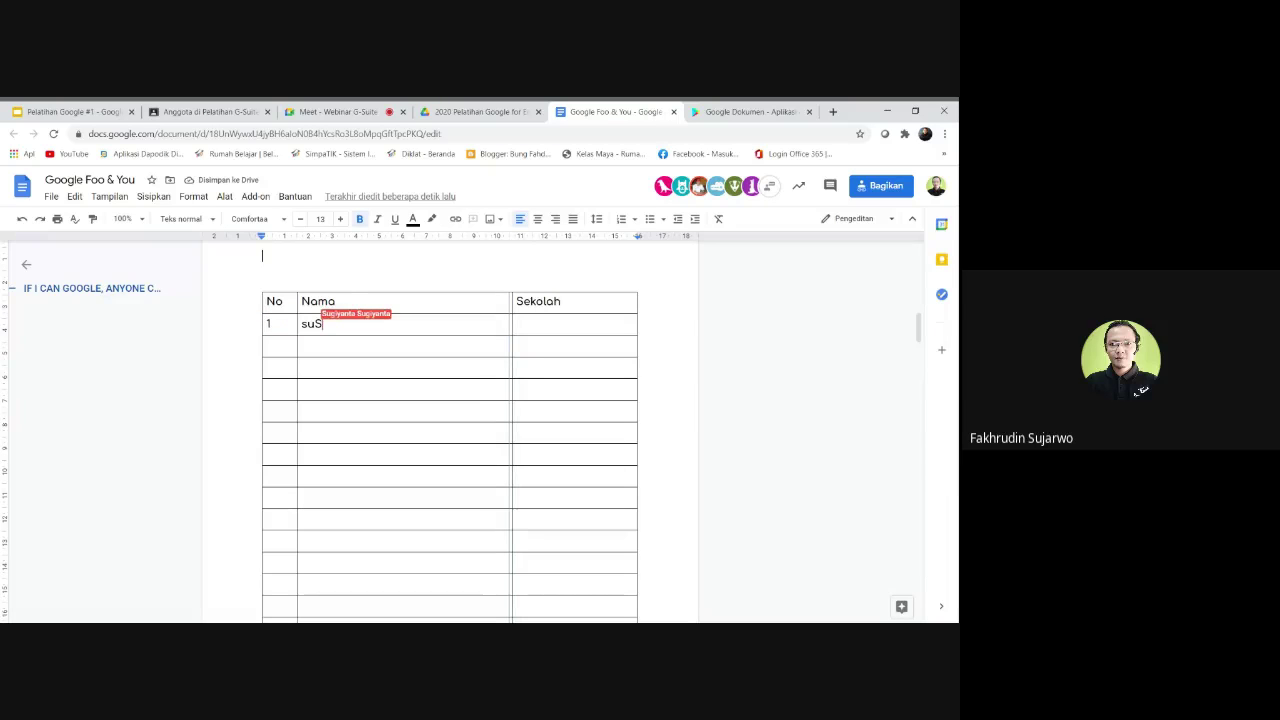
drag(545, 301, 270, 301)
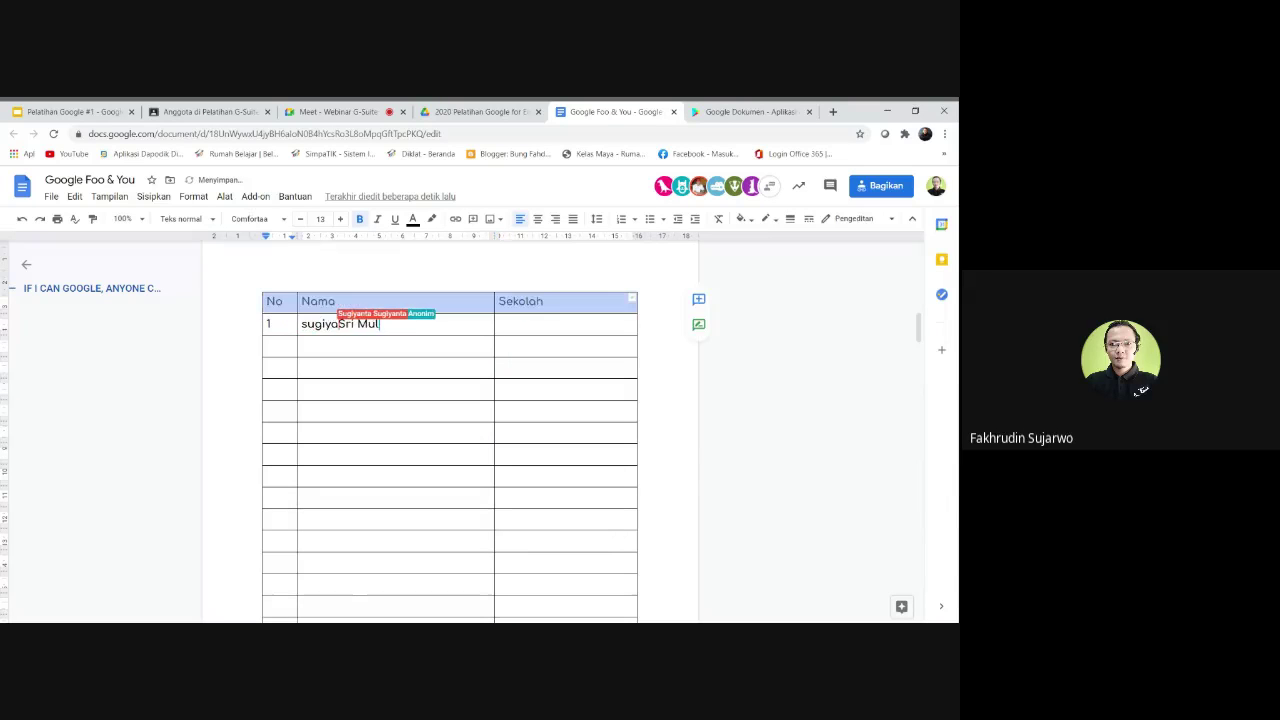
click(537, 219)
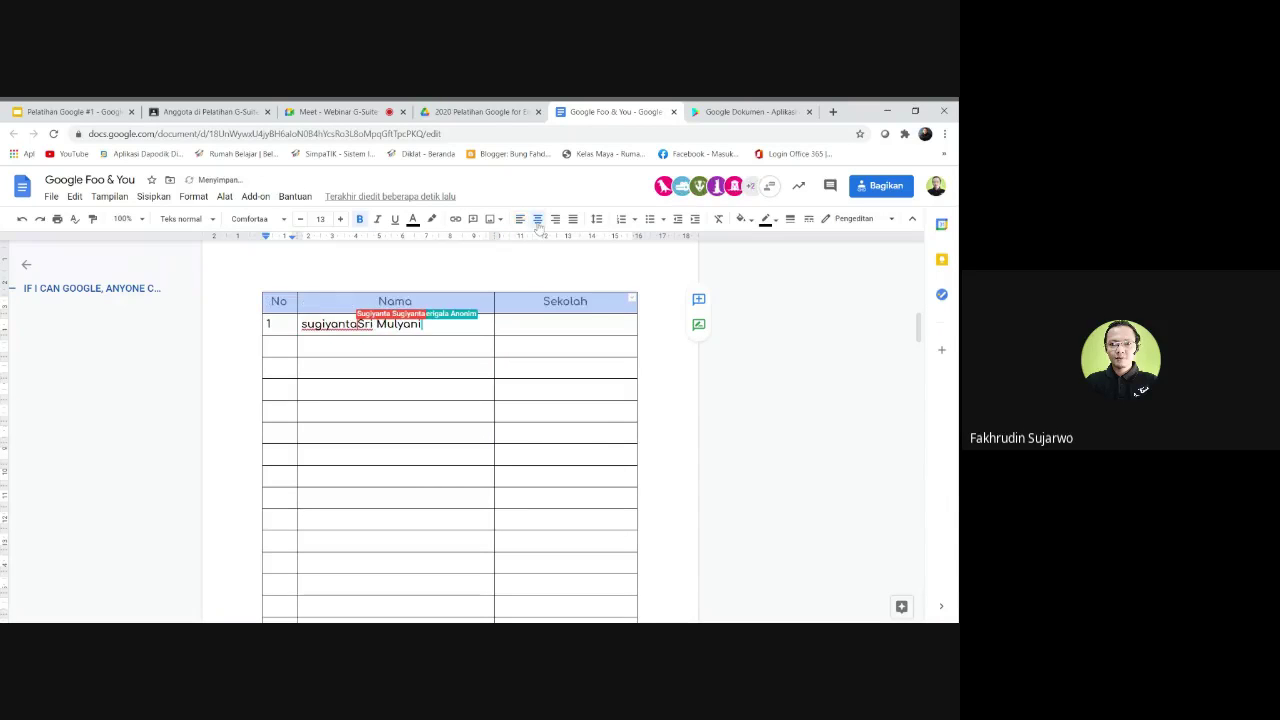
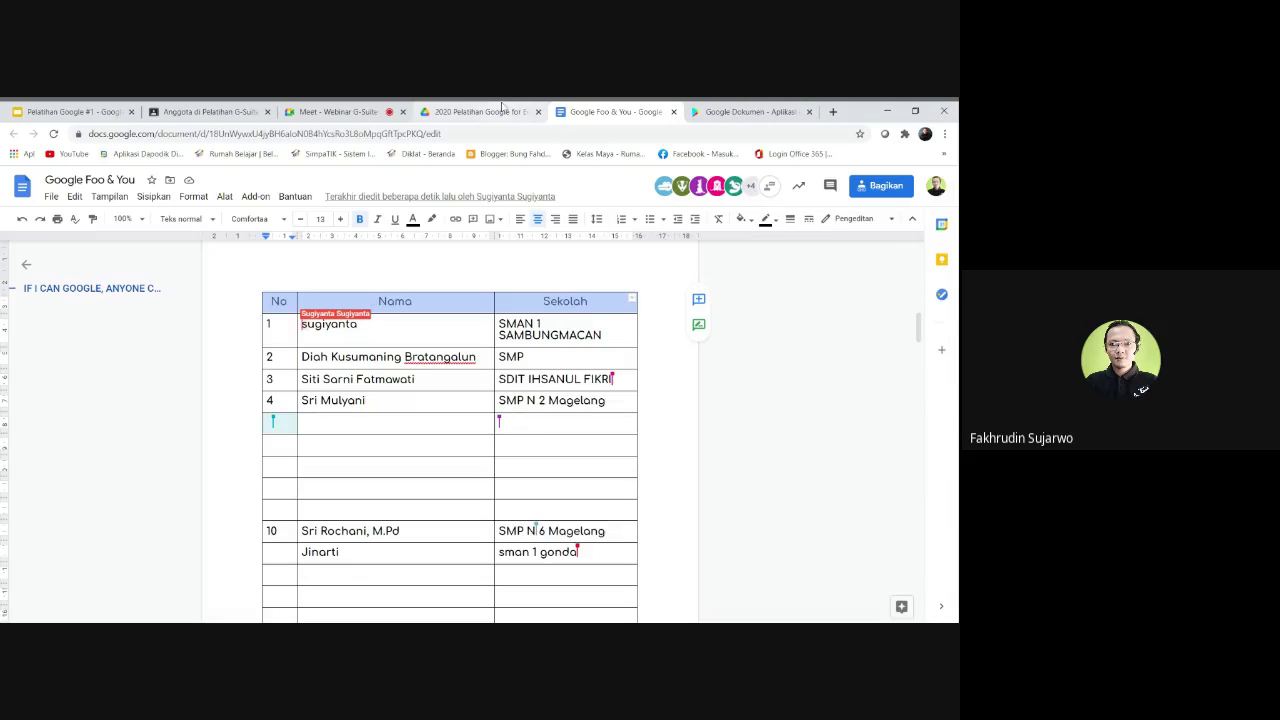
Check the video call chat, then return to the shared participant table document
click(335, 111)
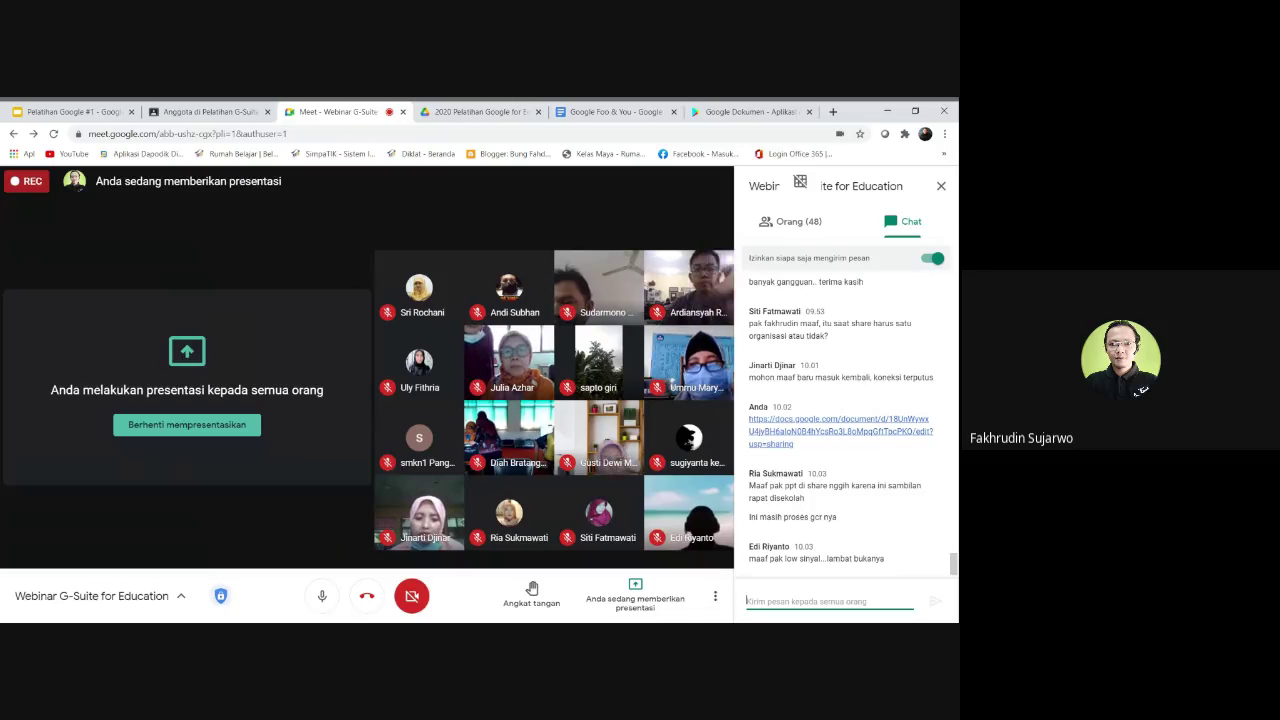
click(615, 111)
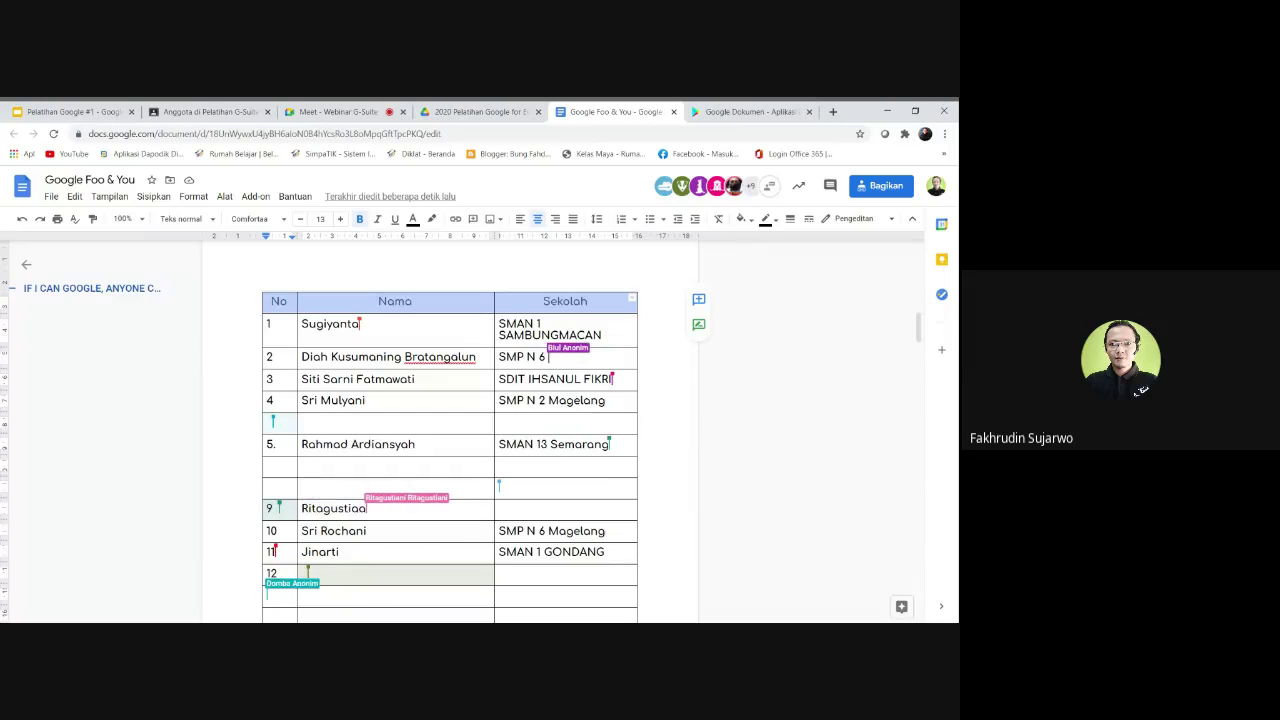
click(340, 105)
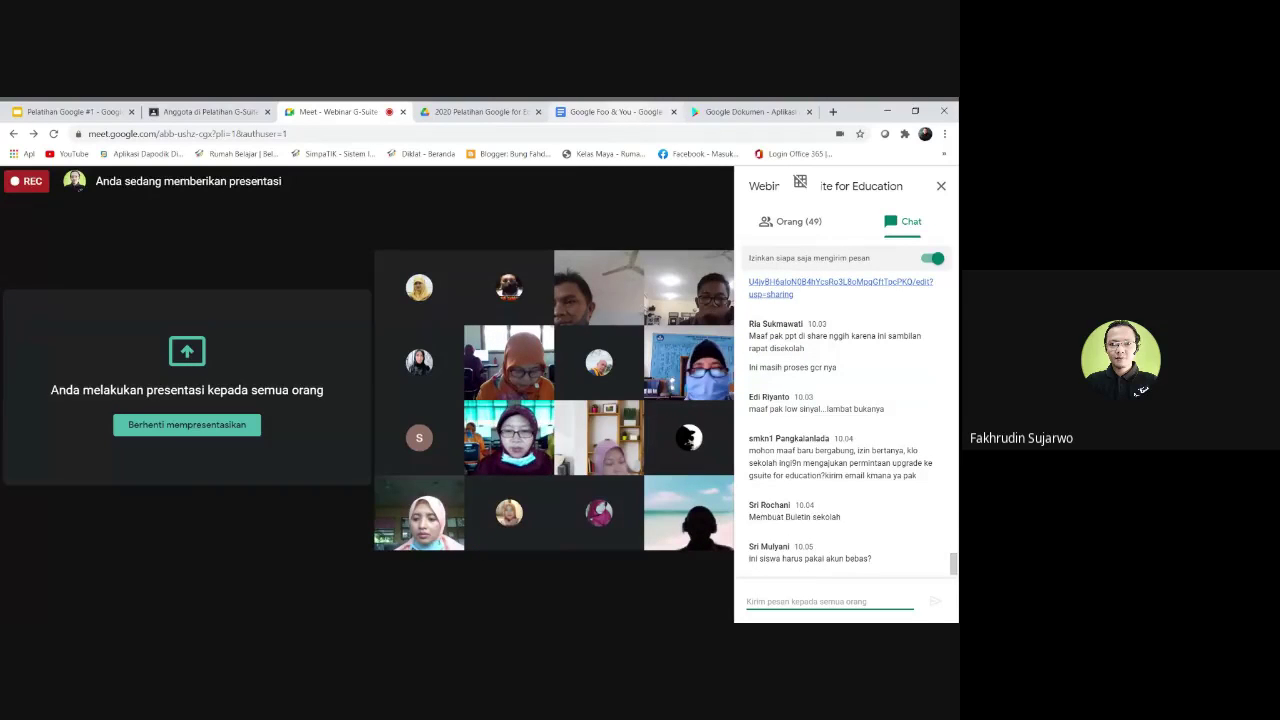
click(615, 111)
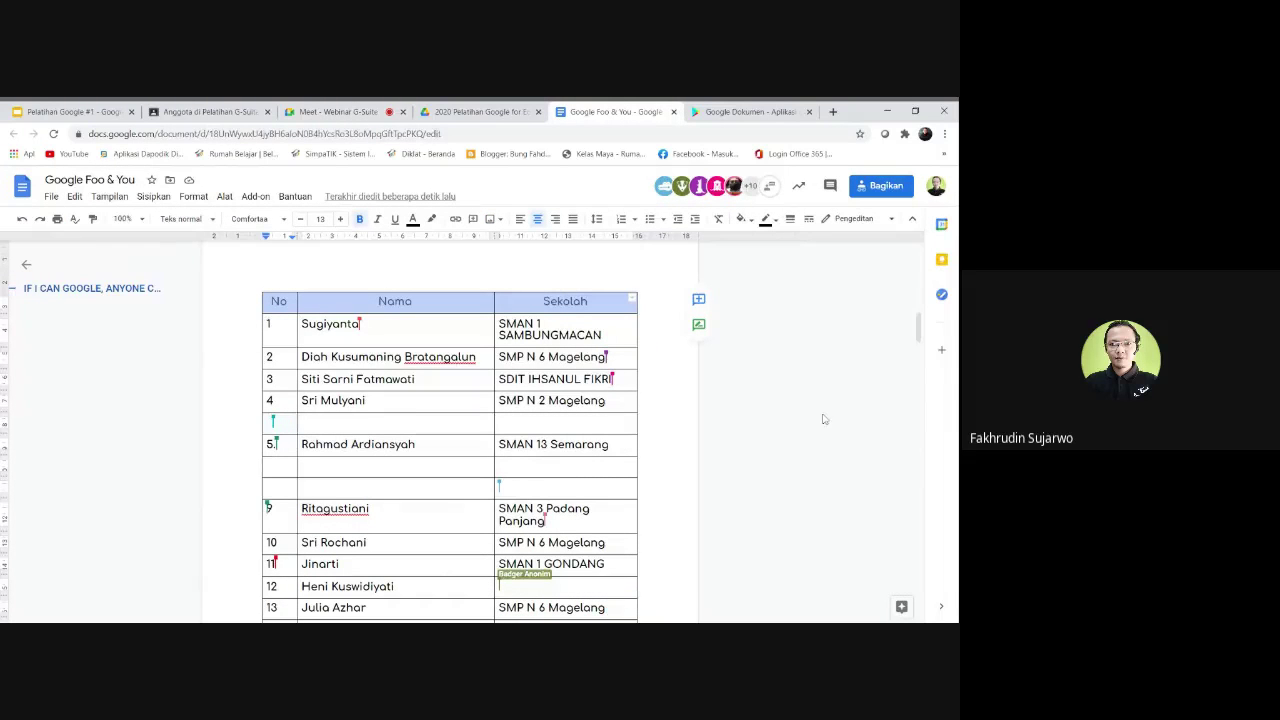
scroll(821, 423, down, 1)
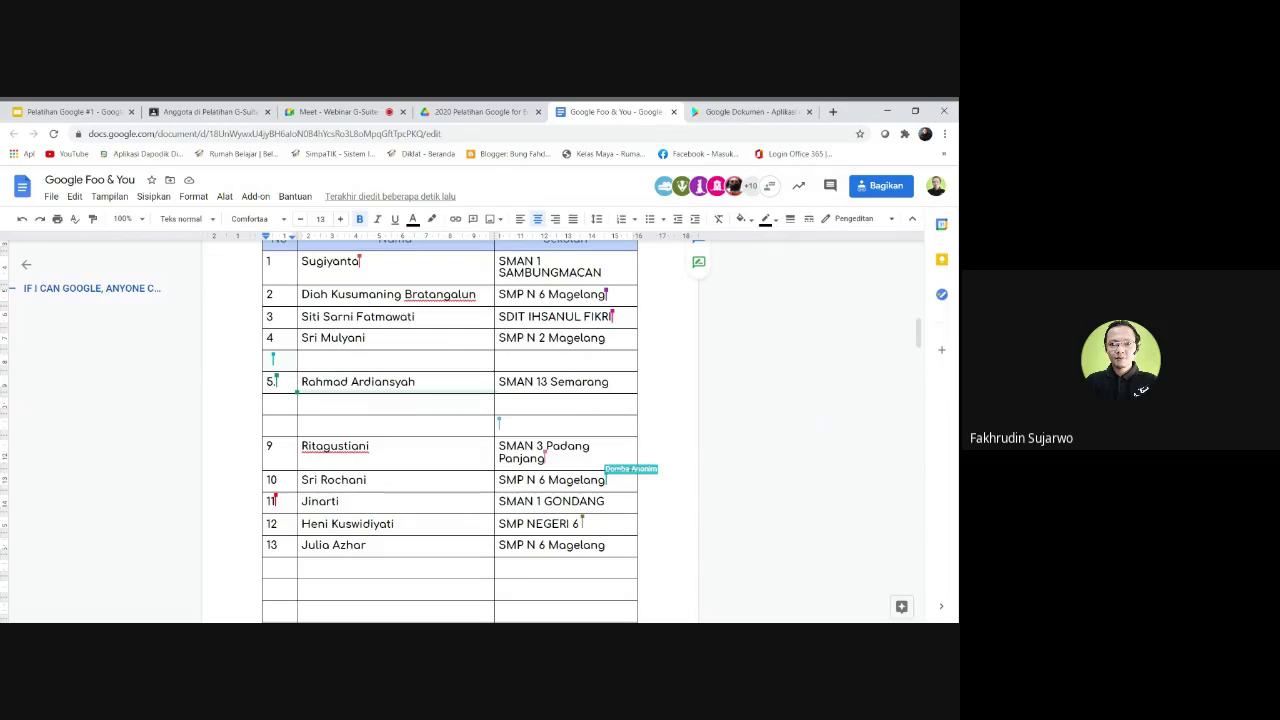
Zoom out and scroll down to the blank page after the participant table
key(ctrl+minus)
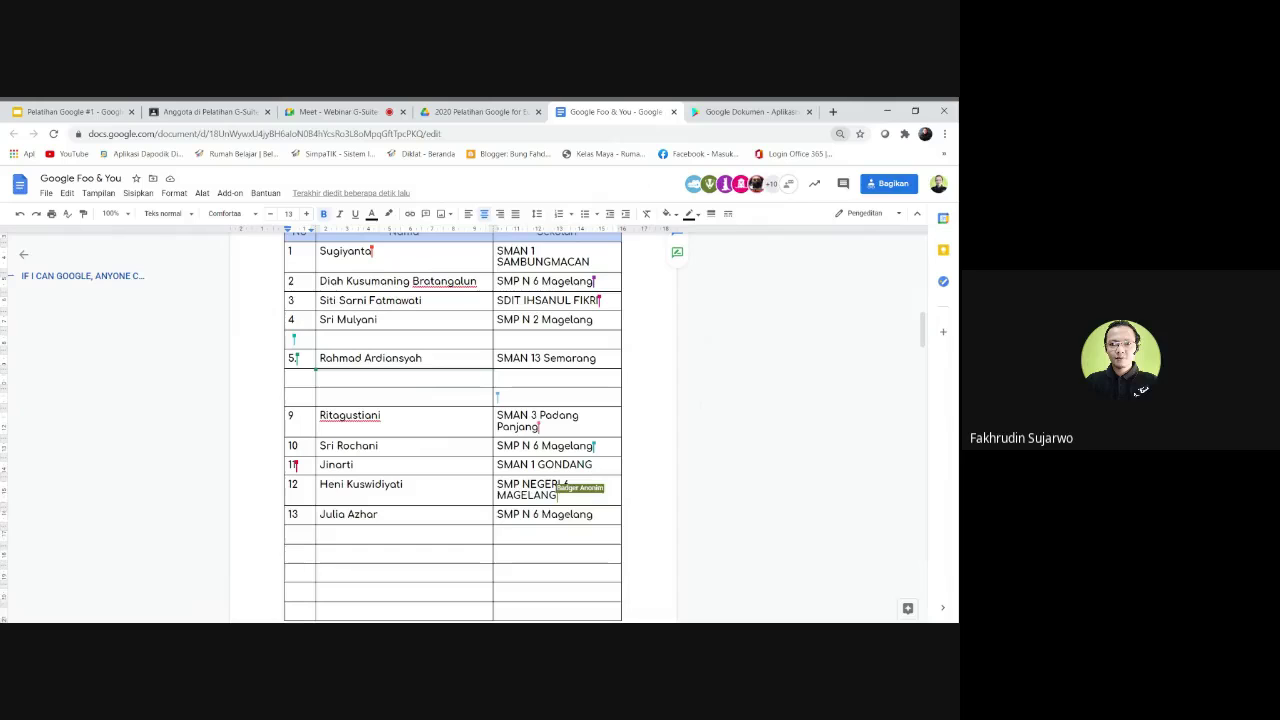
drag(921, 333, 922, 388)
scroll(453, 418, down, 4)
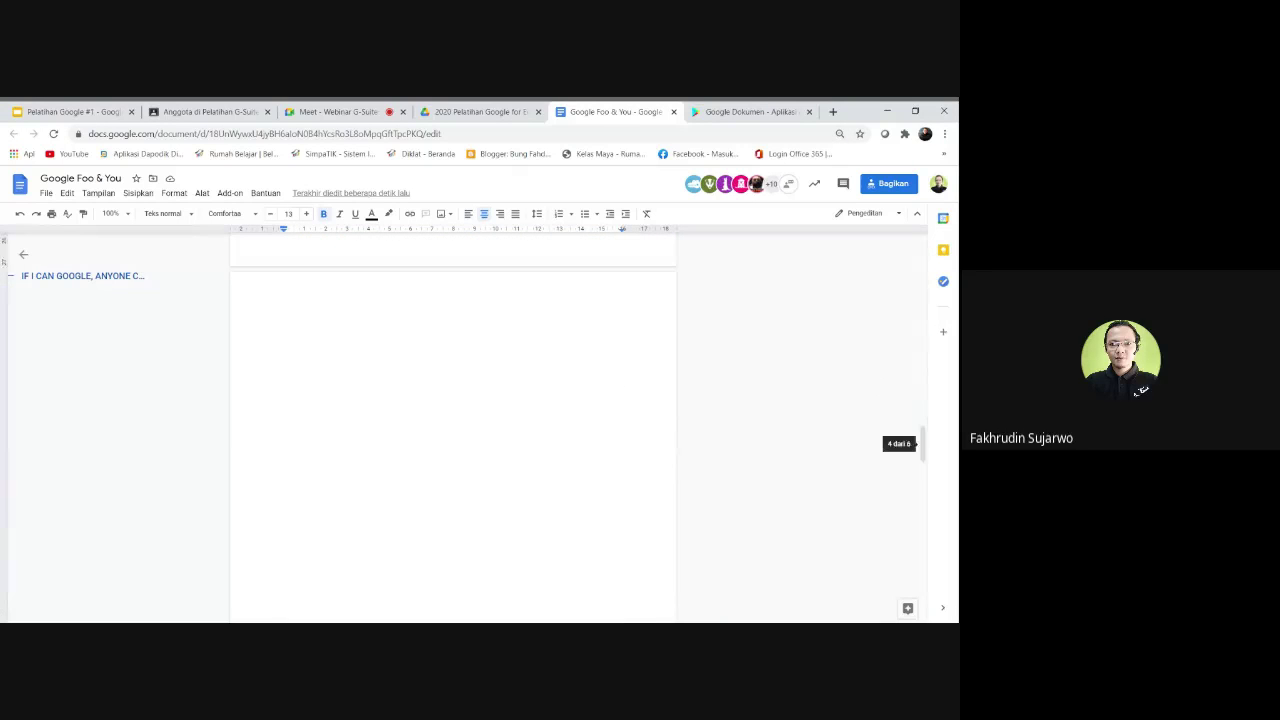
scroll(452, 517, down, 4)
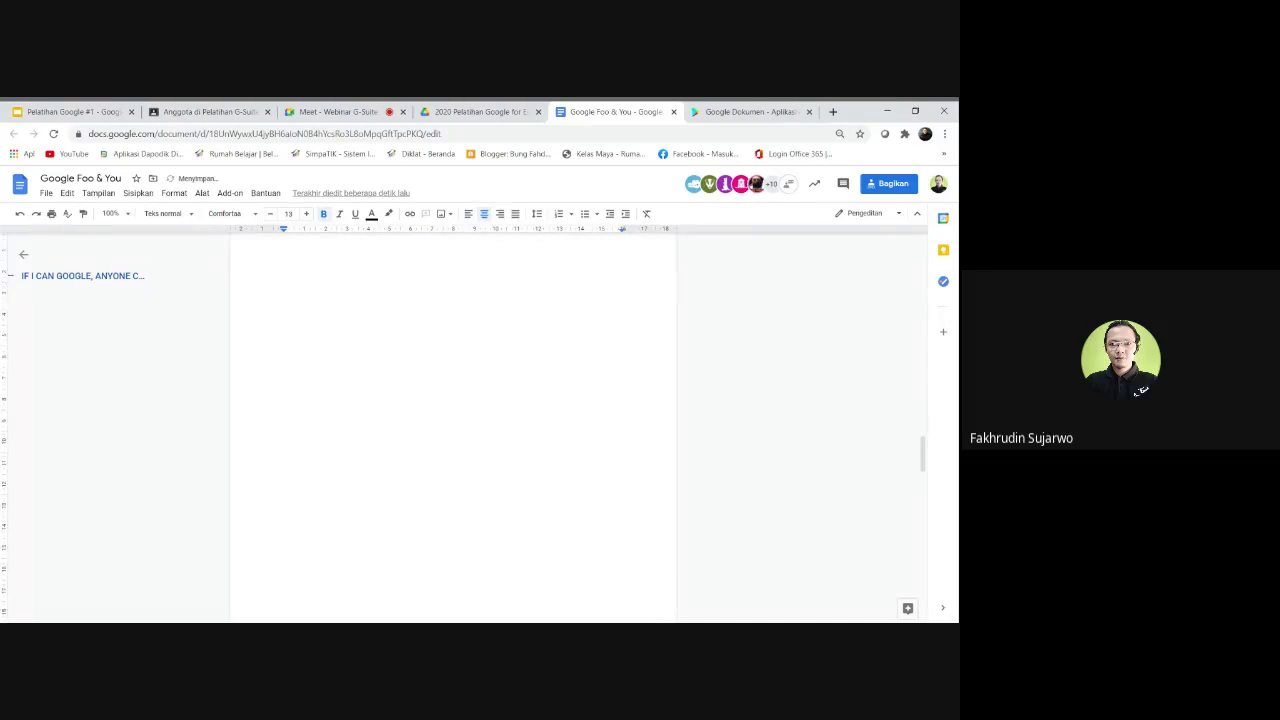
scroll(453, 582, down, 1)
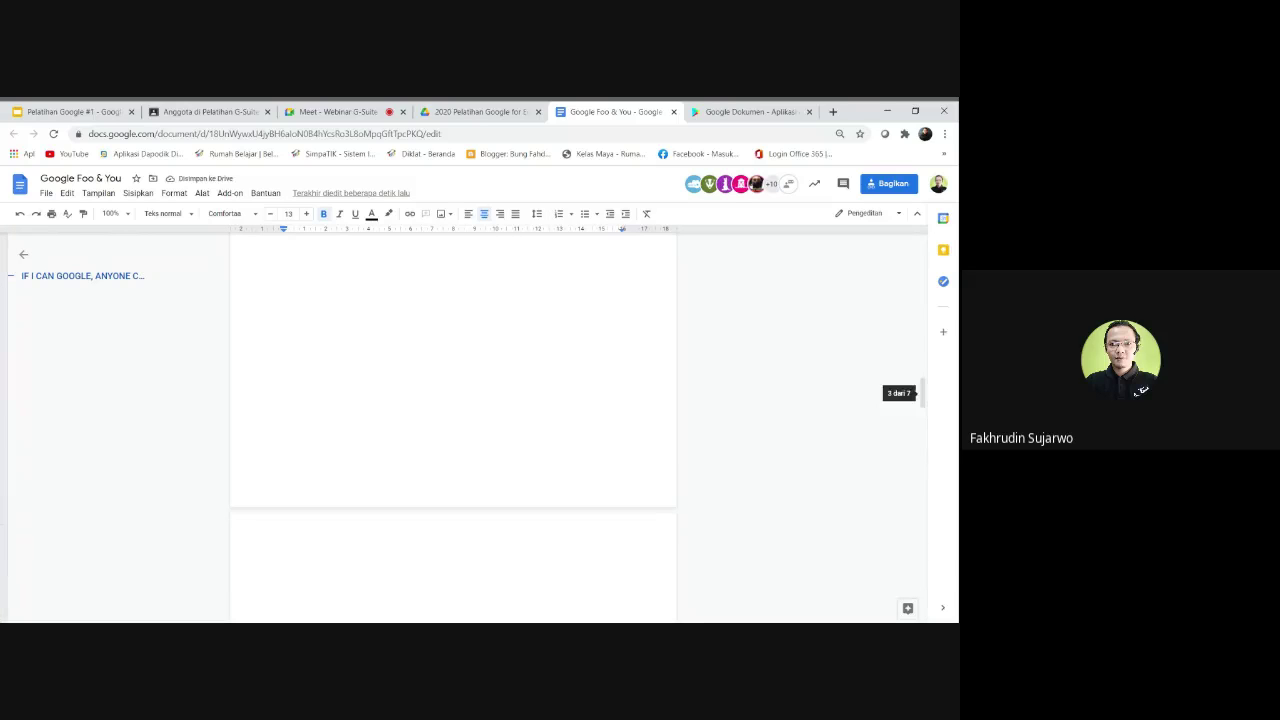
scroll(453, 430, up, 1)
scroll(453, 430, down, 2)
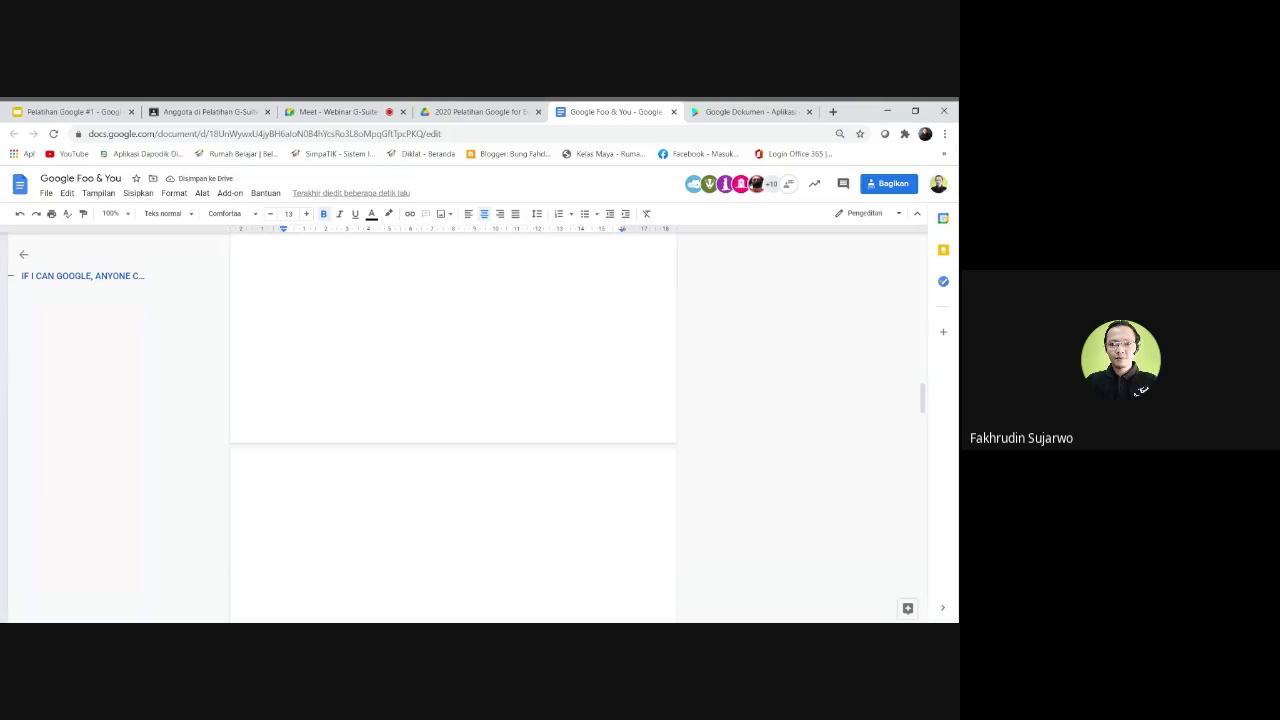
Type a 'Soal' heading followed by lines '1' and '2' on the blank page
click(453, 507)
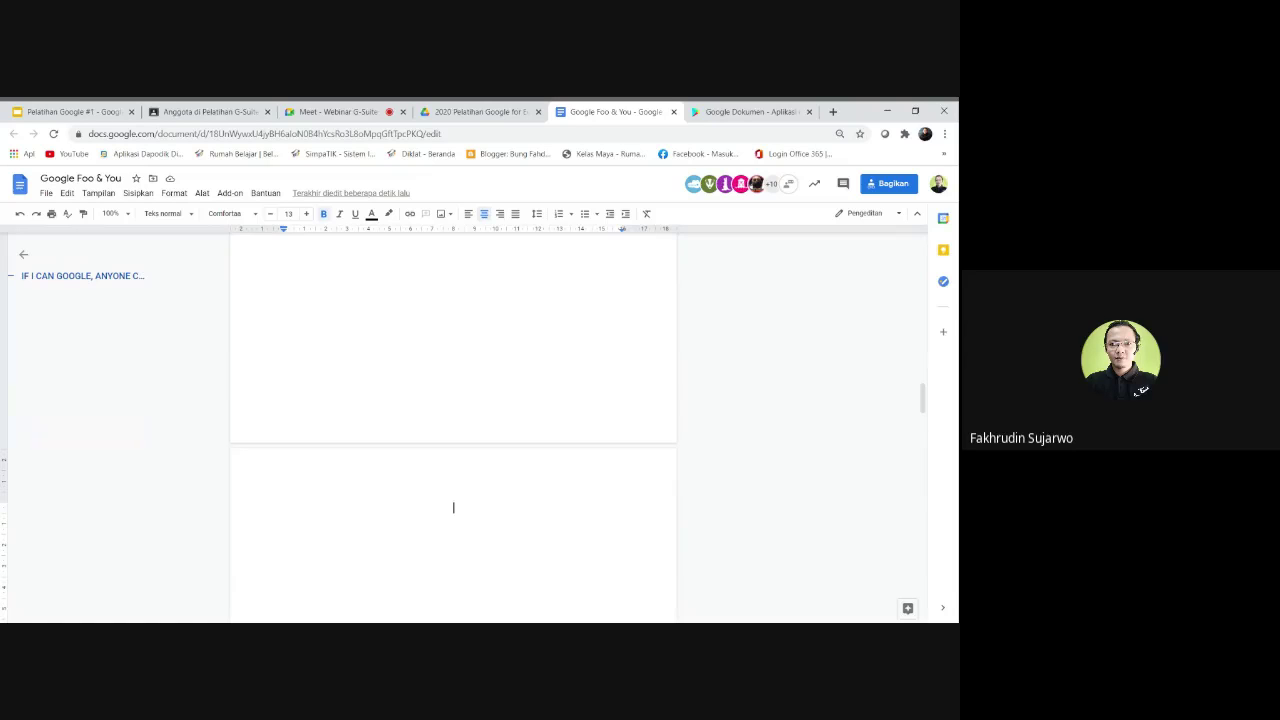
text(Soal)
key(Return)
text(1)
key(Return)
text(2)
Retype the centred 'Soal' heading with lines '1' and '2' at the next page's top, undoing and redoing the numbering
scroll(453, 430, down, 15)
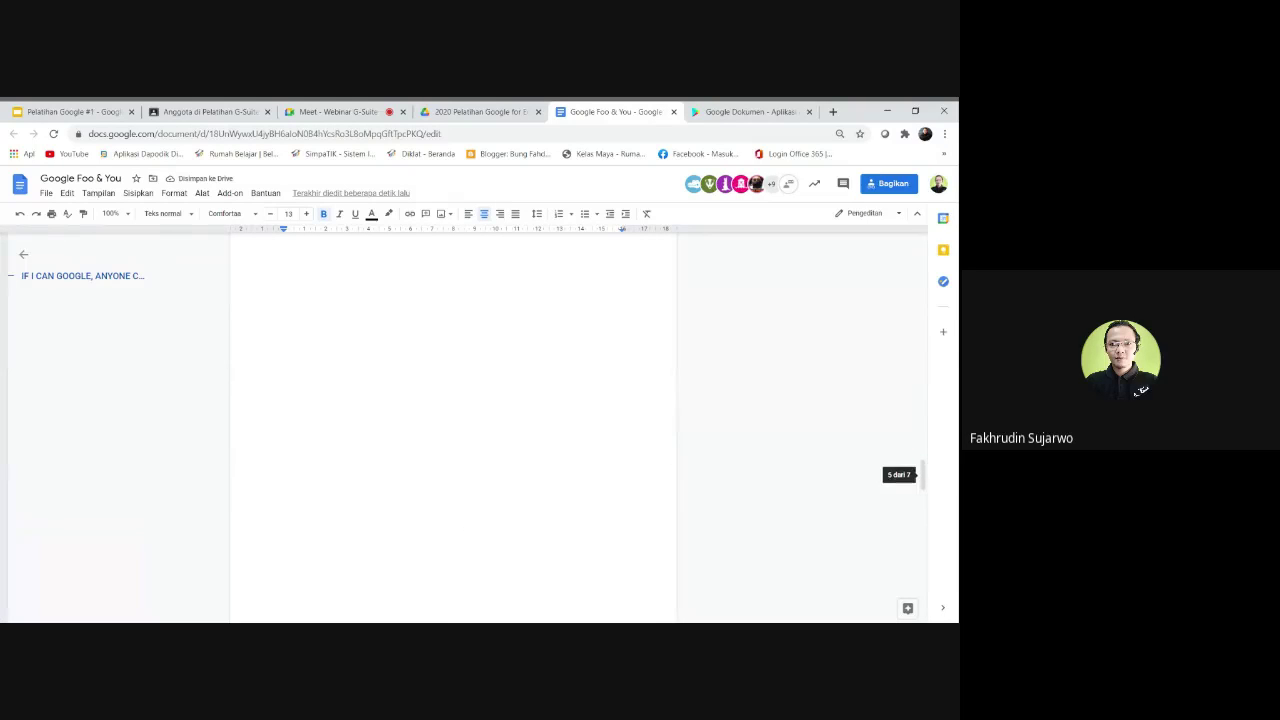
scroll(453, 430, up, 3)
click(453, 519)
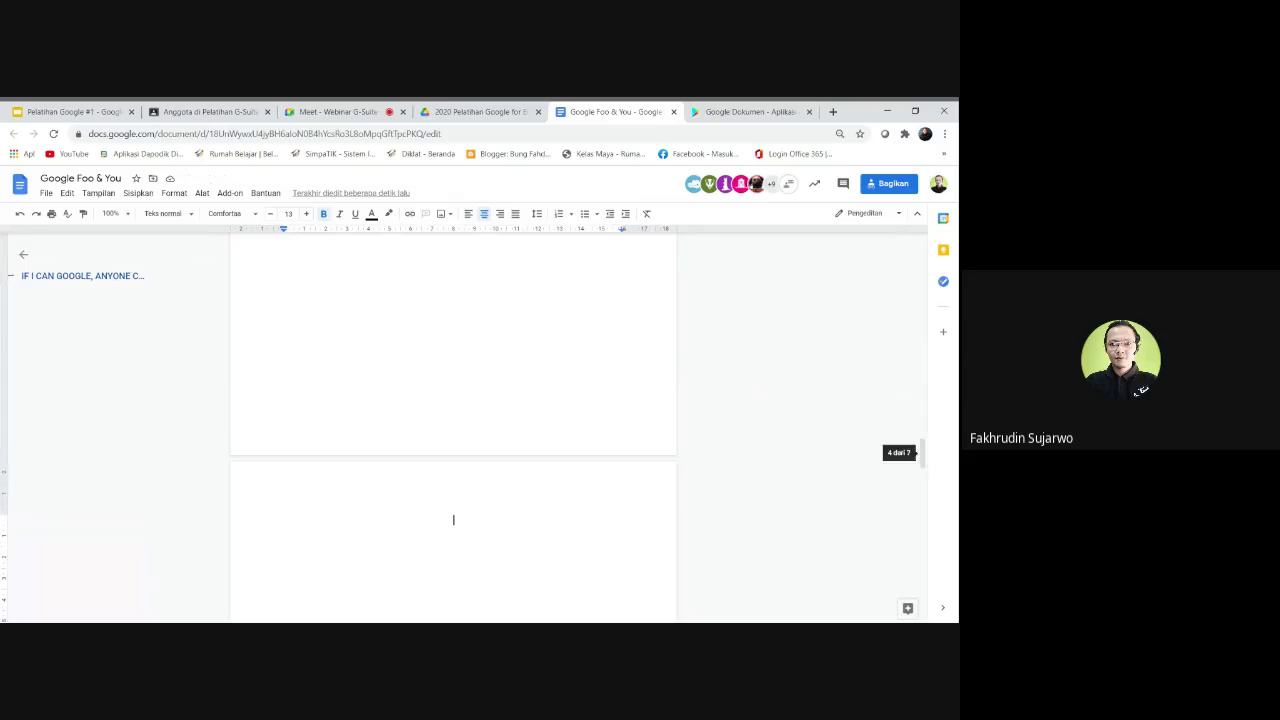
text(Soal)
key(Return)
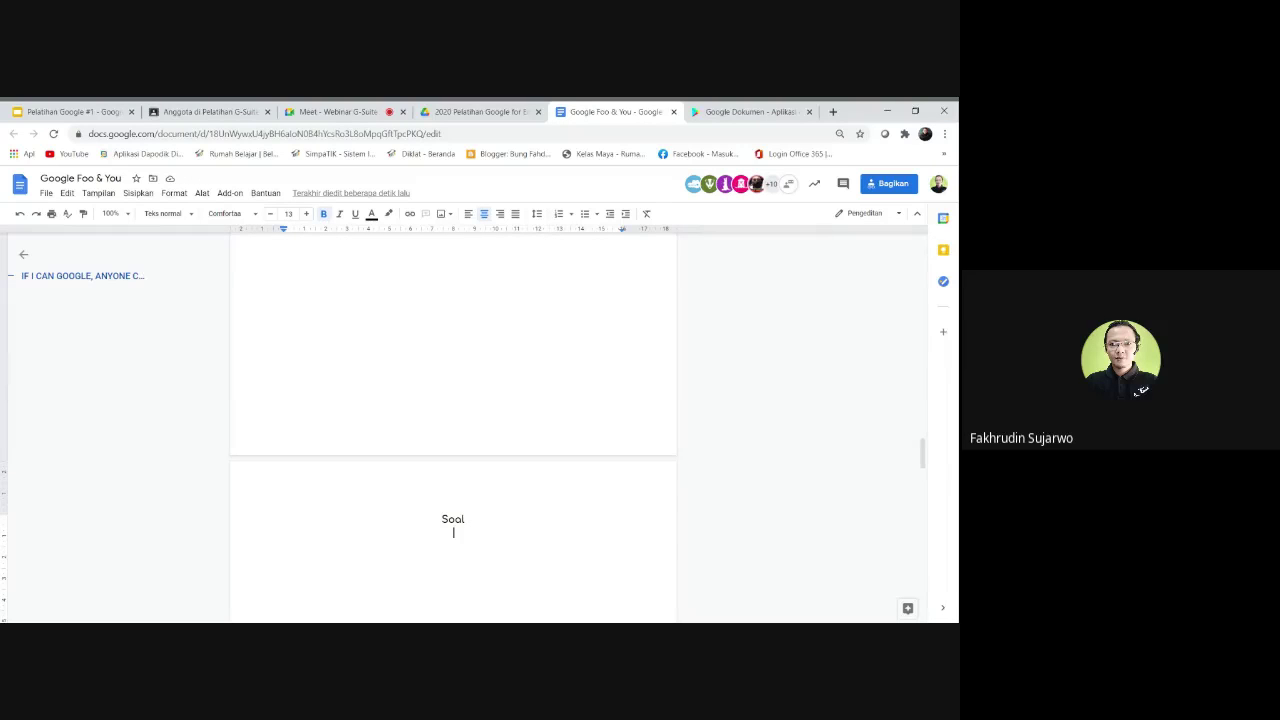
scroll(453, 430, down, 2)
text(1)
key(Return)
text(2)
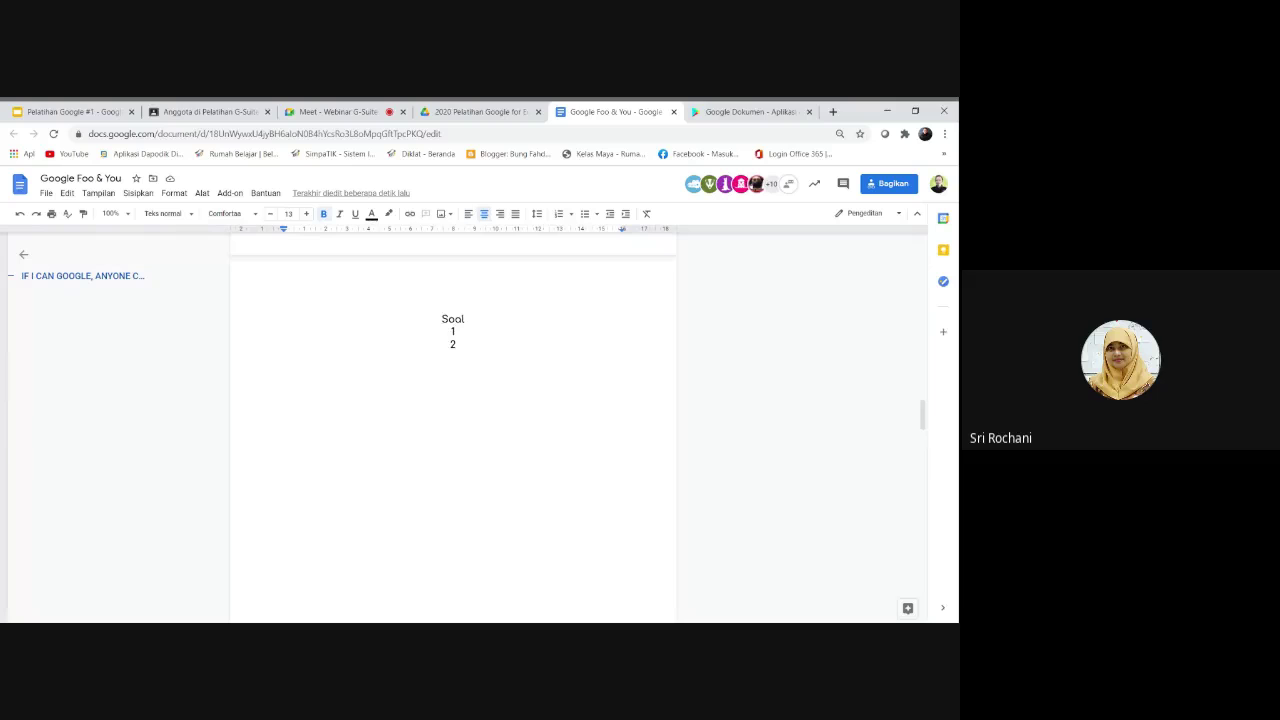
key(ctrl+z)
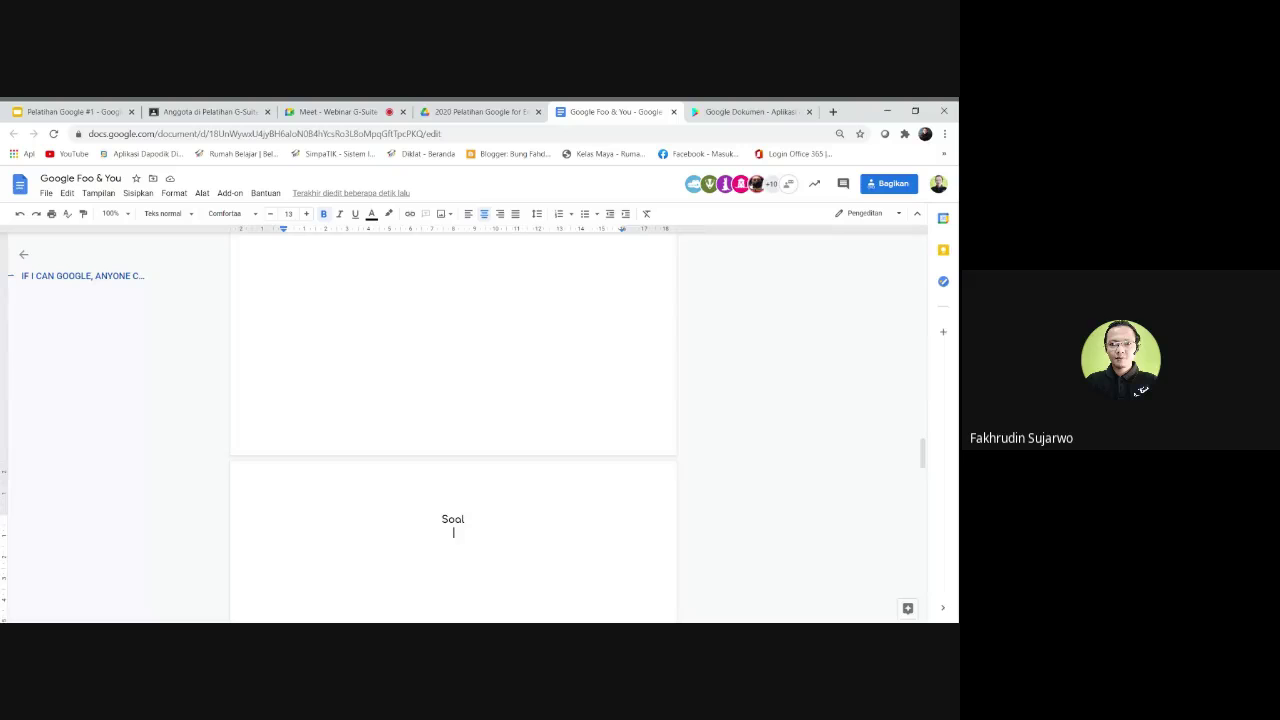
key(ctrl+y)
scroll(453, 430, up, 10)
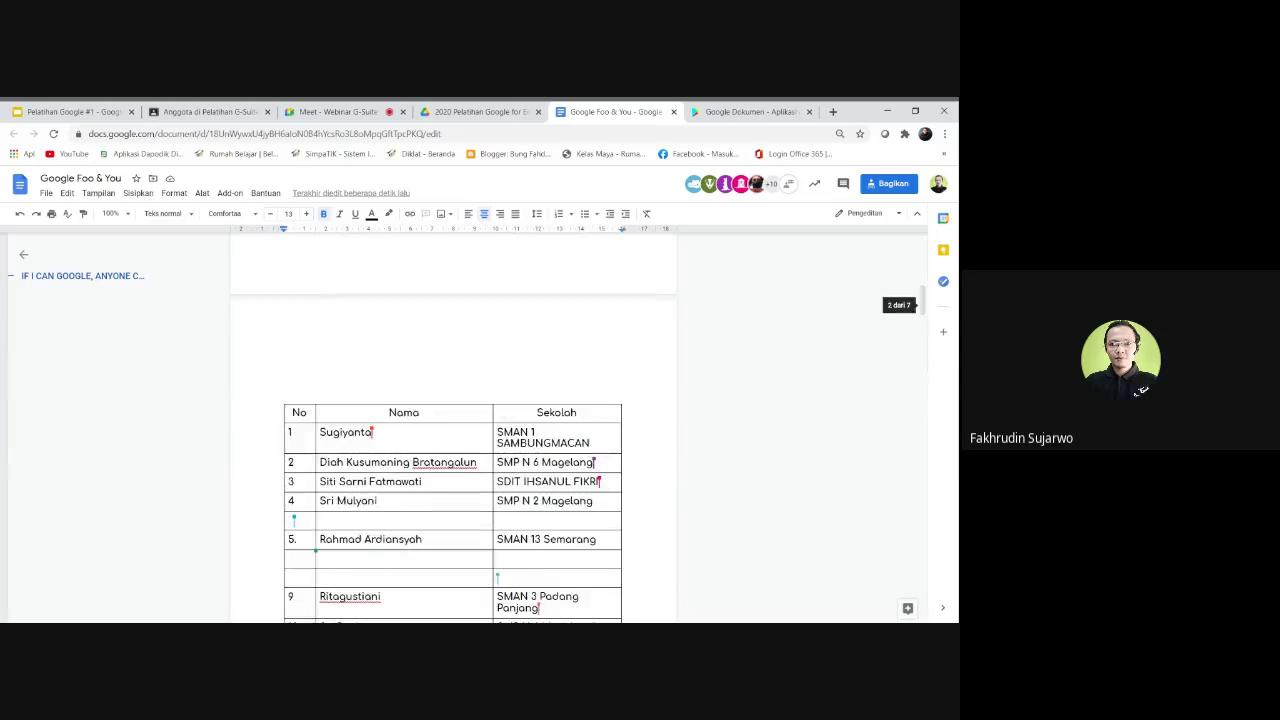
scroll(453, 430, down, 1)
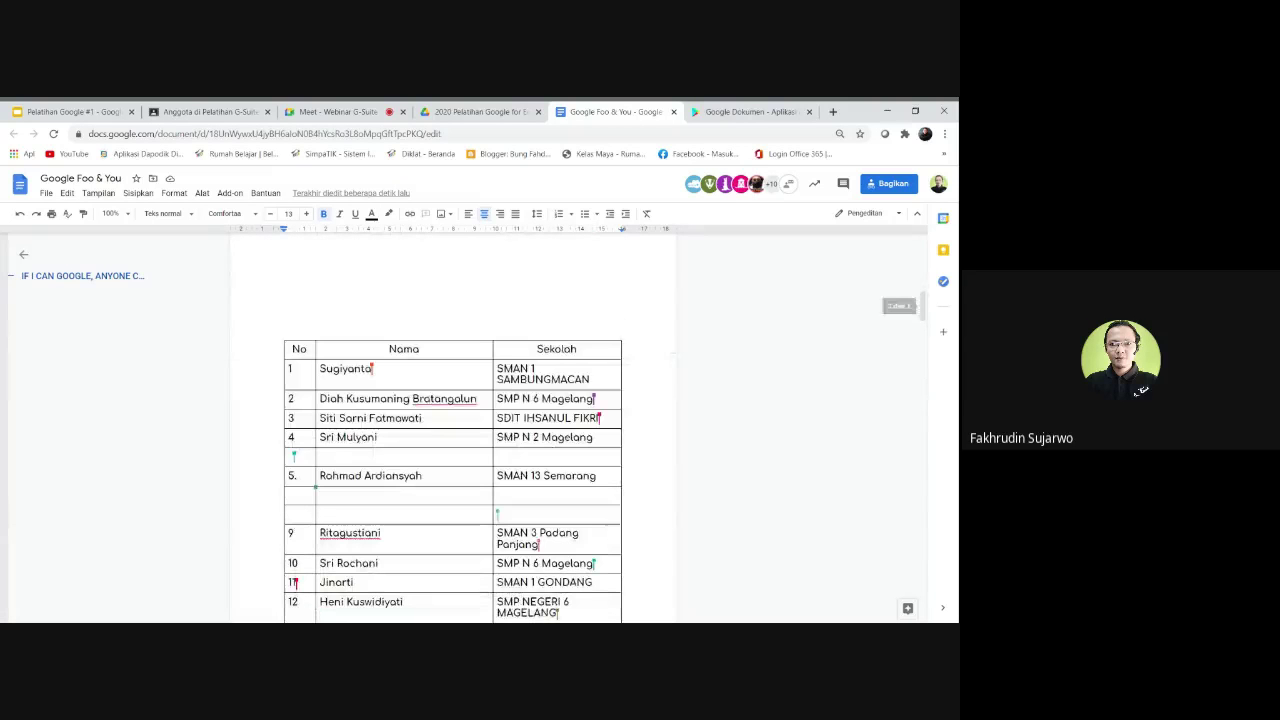
Scroll through the participant table, then switch to the Google Dokumen Play Store page
scroll(453, 430, down, 1)
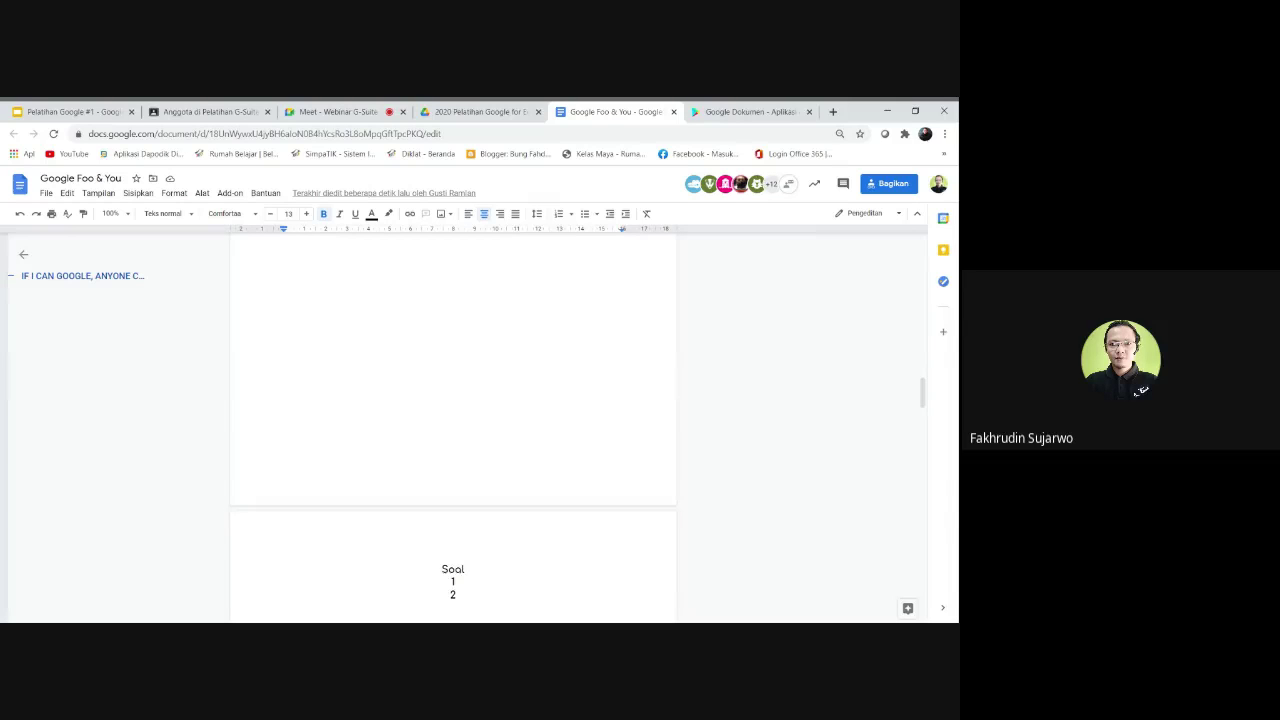
scroll(453, 420, up, 10)
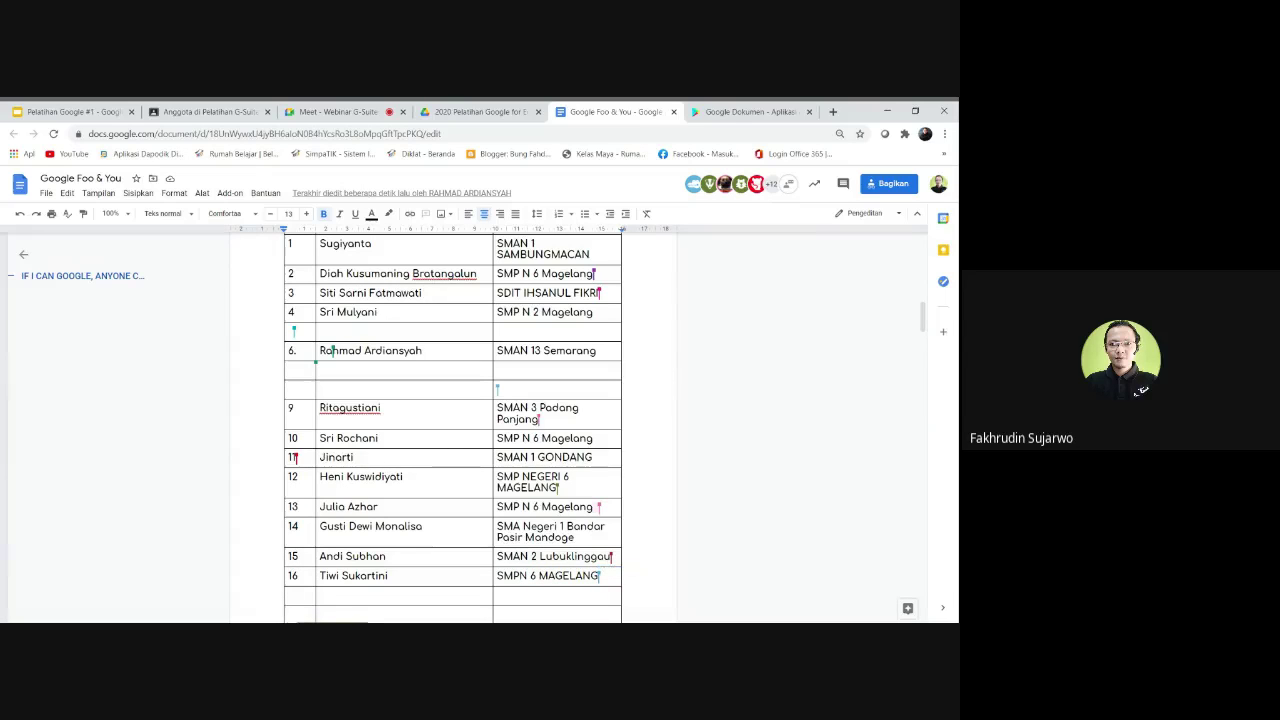
click(728, 108)
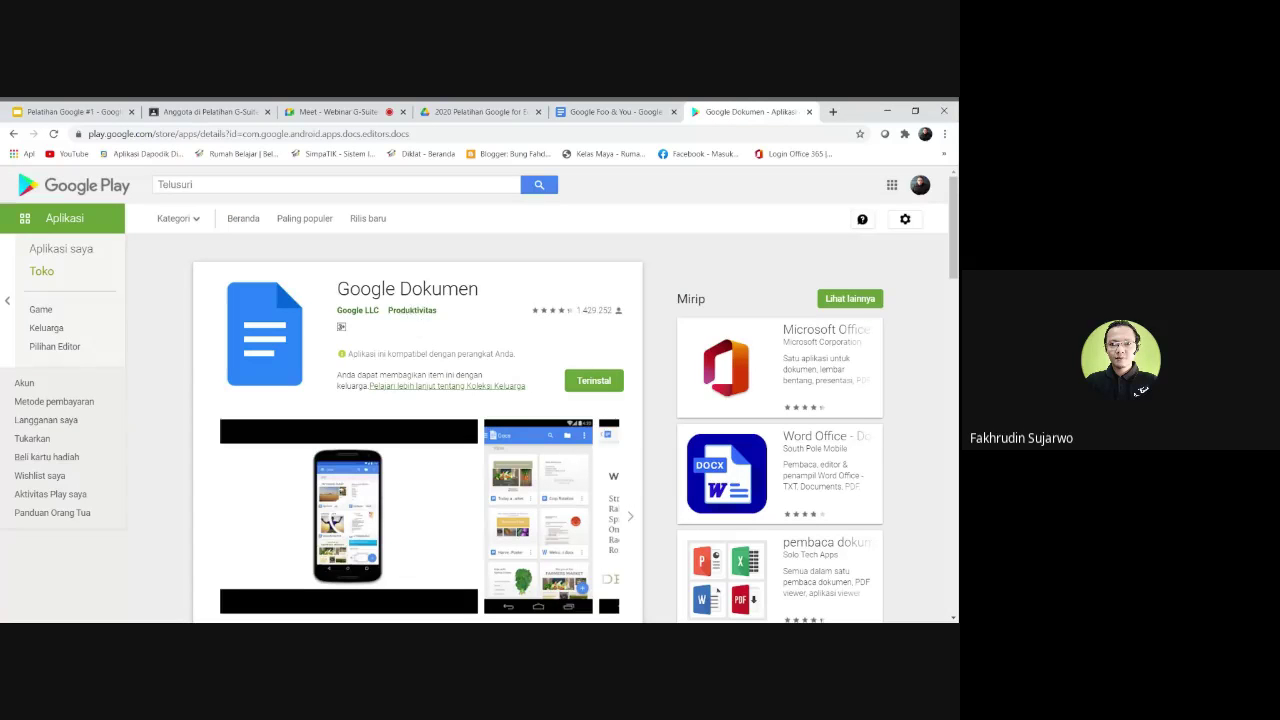
Switch back to the Google Foo & You participant table document
click(594, 111)
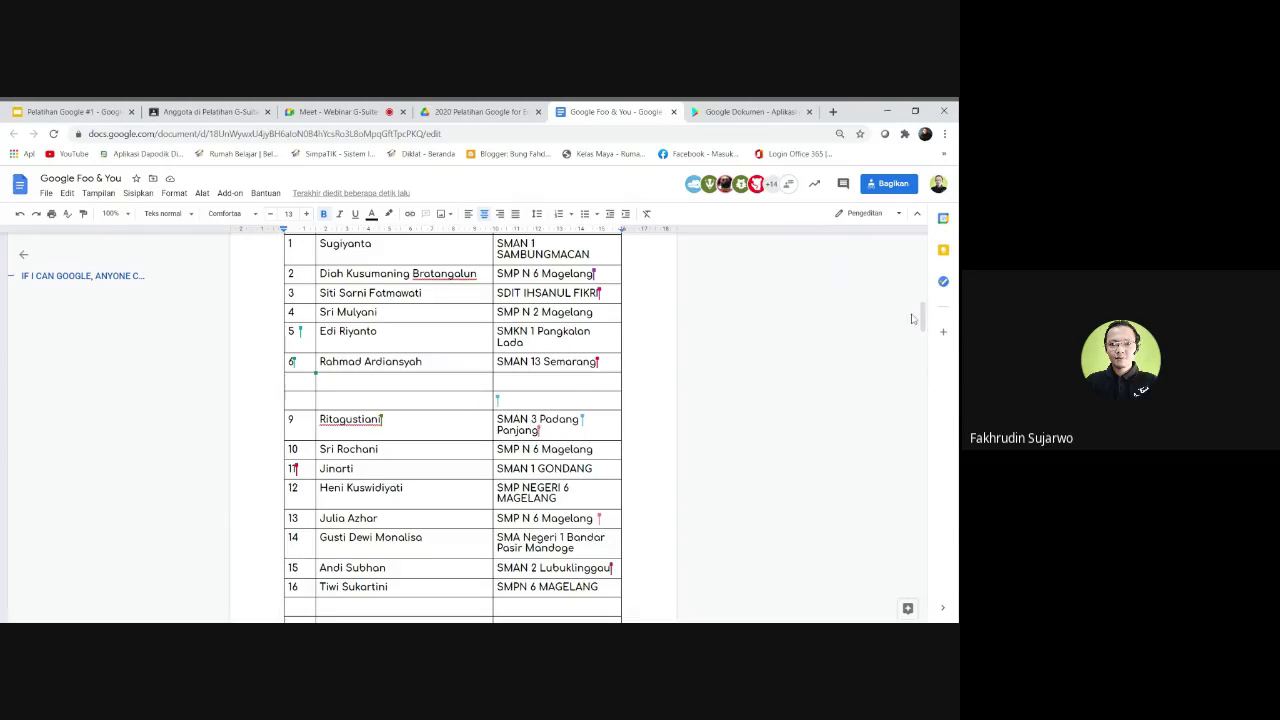
Add a page header to the document from the Insert menu
mouse_move(924, 316)
mouse_move(924, 316)
mouse_down()
mouse_move(920, 337)
mouse_move(920, 262)
mouse_move(909, 297)
mouse_up()
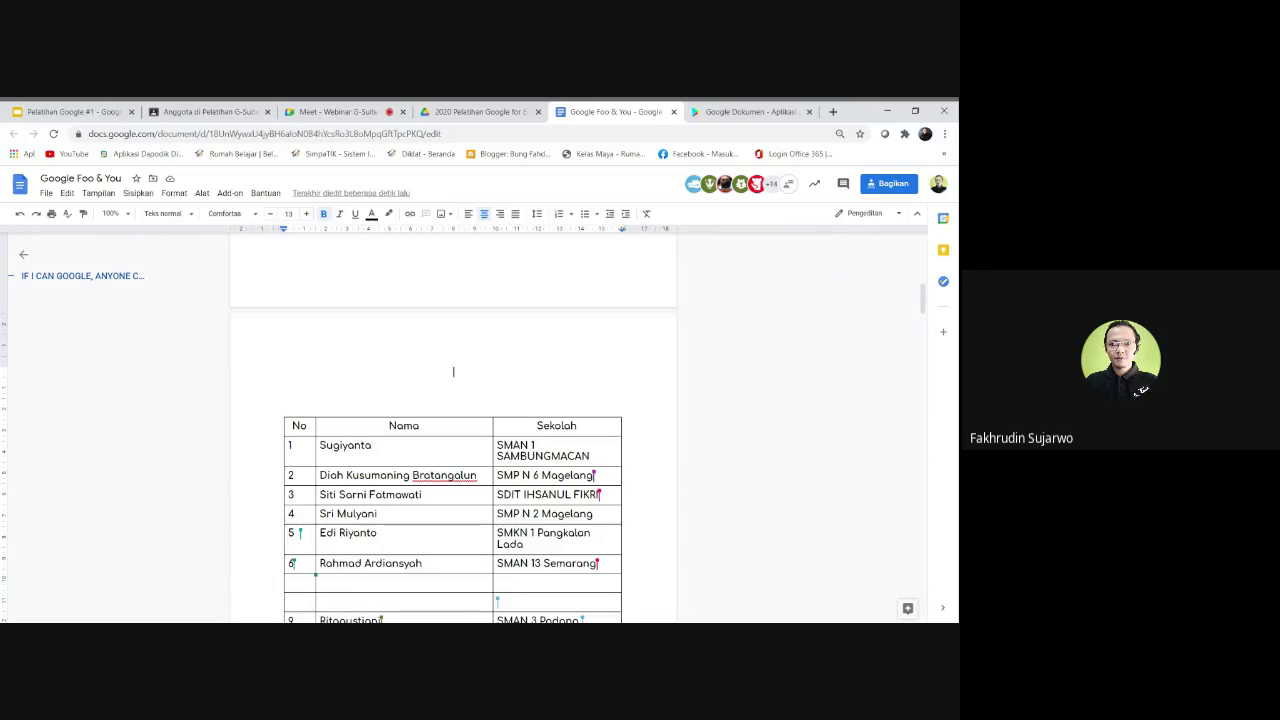
click(139, 195)
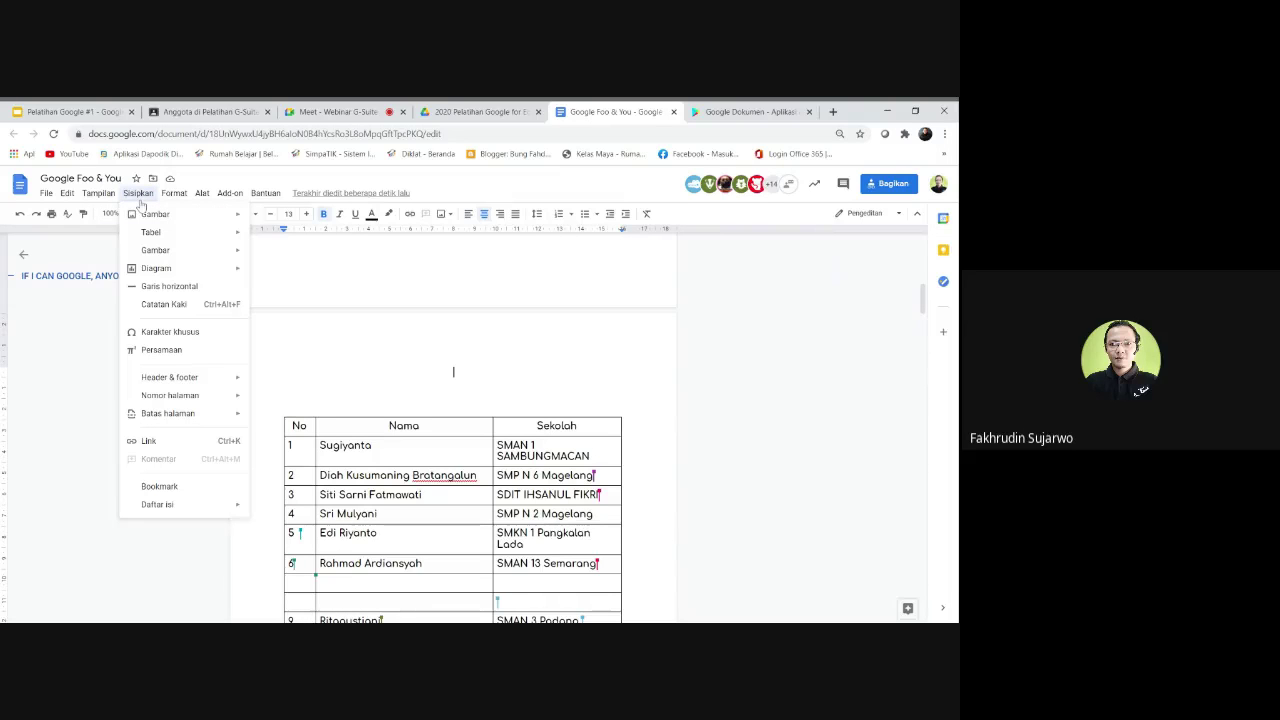
mouse_move(229, 380)
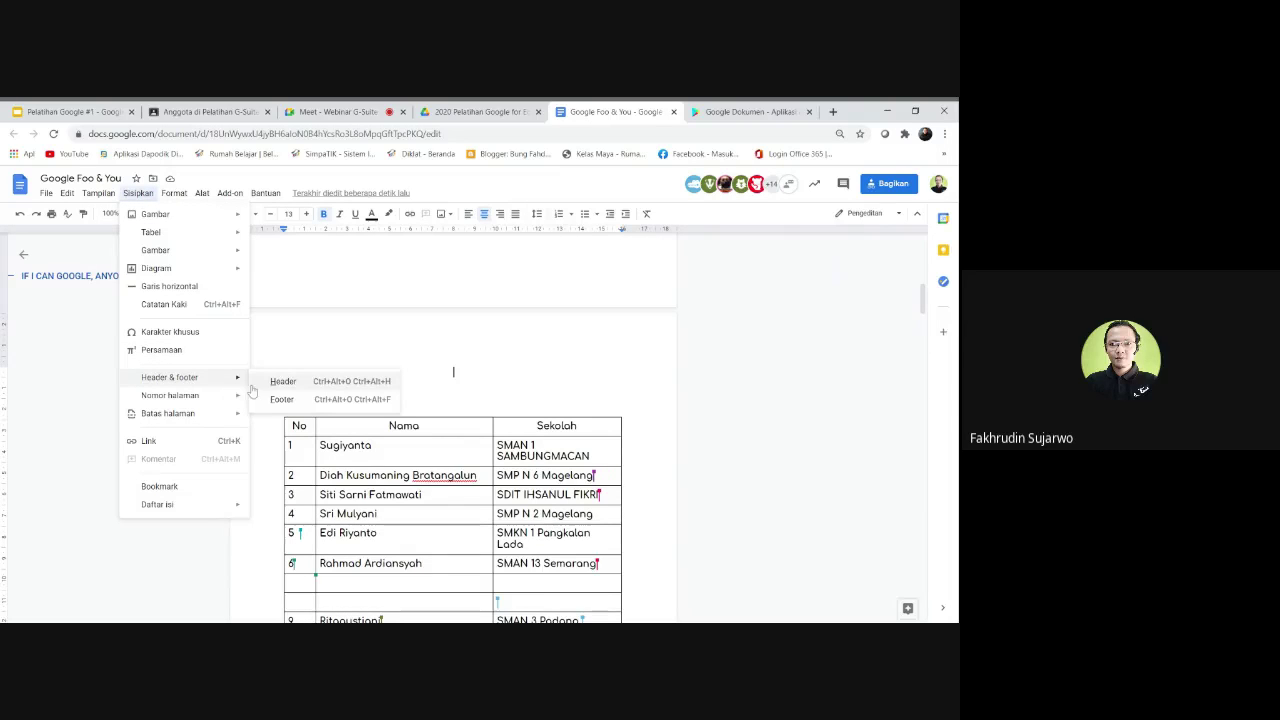
click(283, 381)
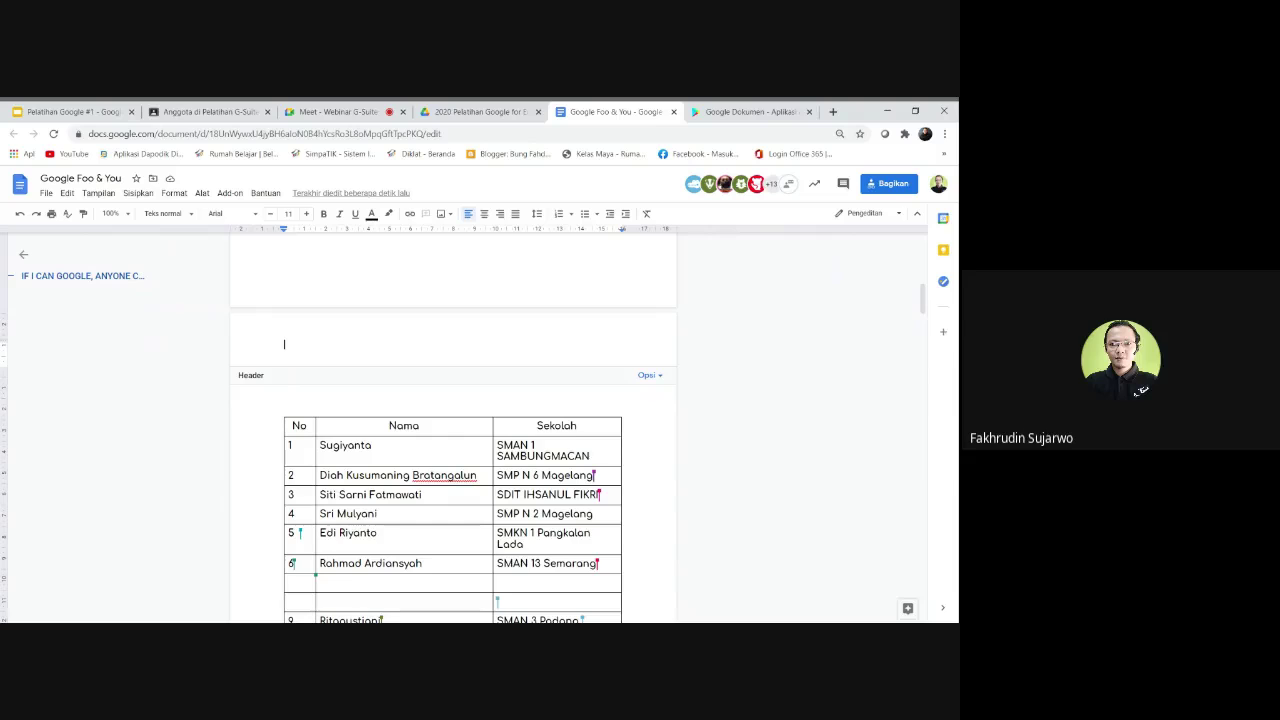
Enter 'SMAN 1 INDONESIA RAYA' and 'Jalan Raya Aceh Papua Indonesia' in the header, then centre both lines
text(SMAN 1)
text( INDI)
text(ESIA)
text( RAYA)
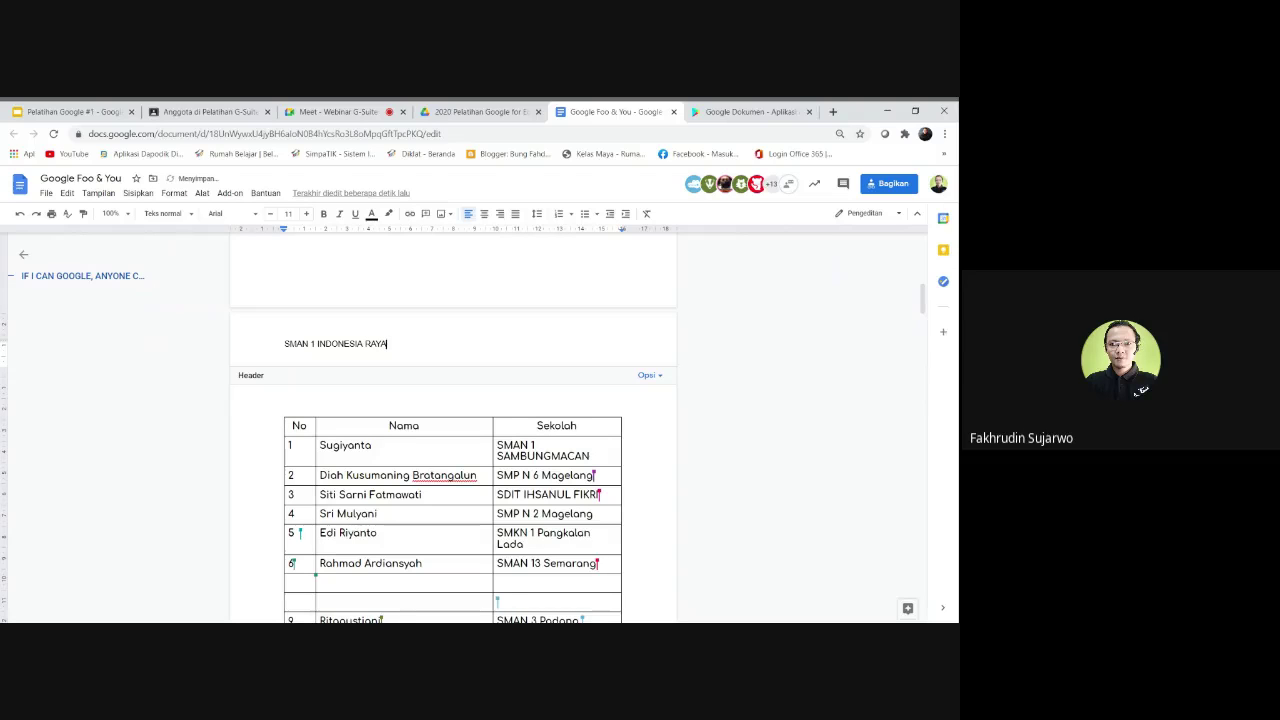
key(Return)
text(Jalan Raya Aceh Papua Indonesia)
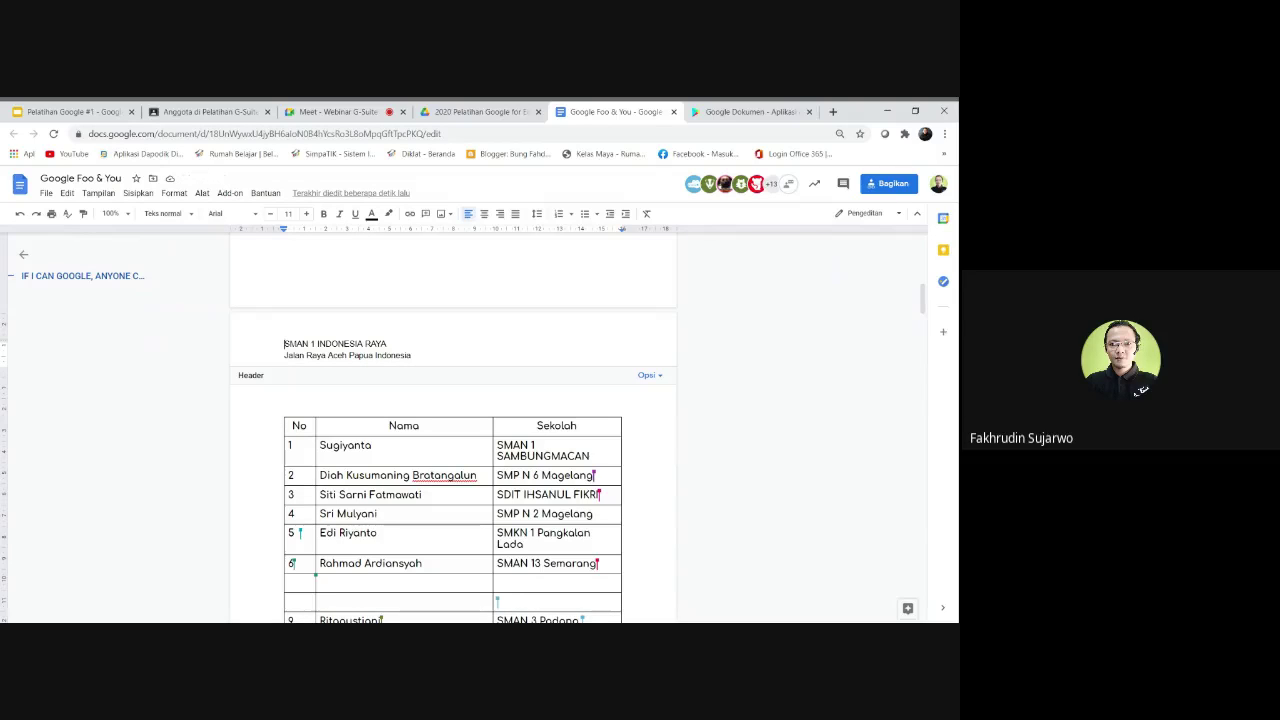
key(ctrl+shift+Right)
key(ctrl+shift+Right)
key(ctrl+shift+Right)
key(ctrl+shift+Right)
key(shift+Down)
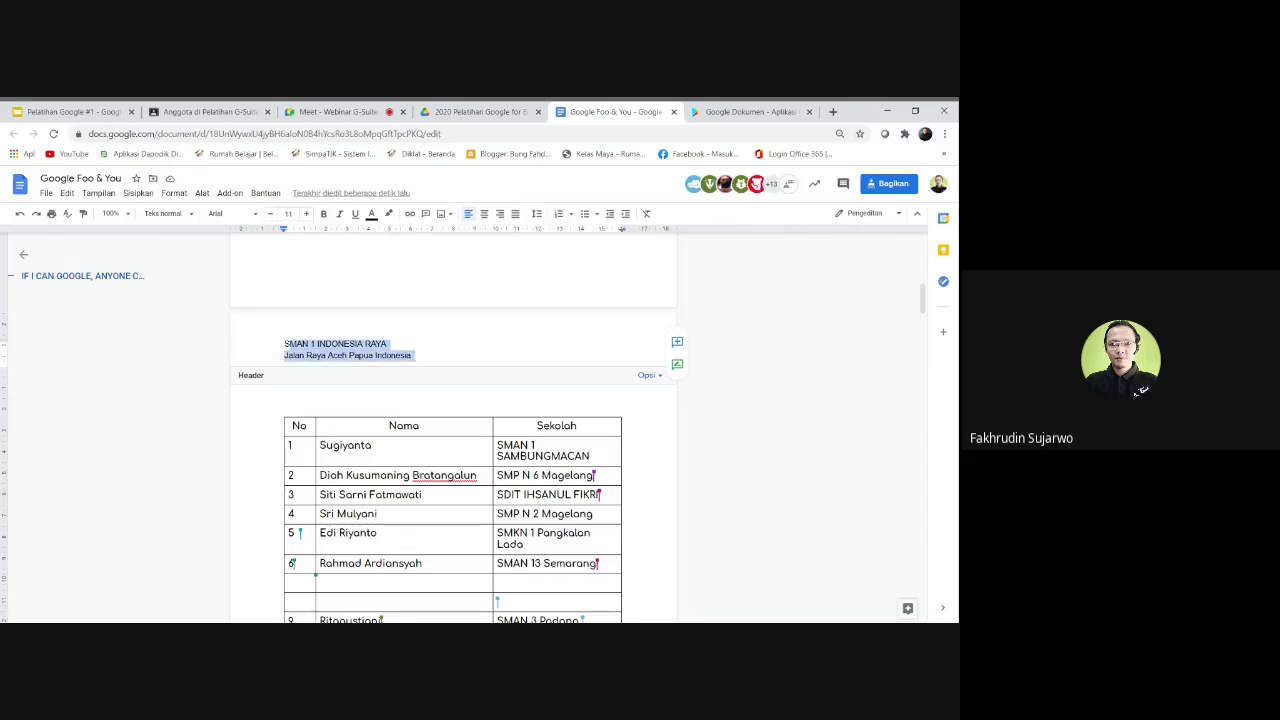
click(484, 216)
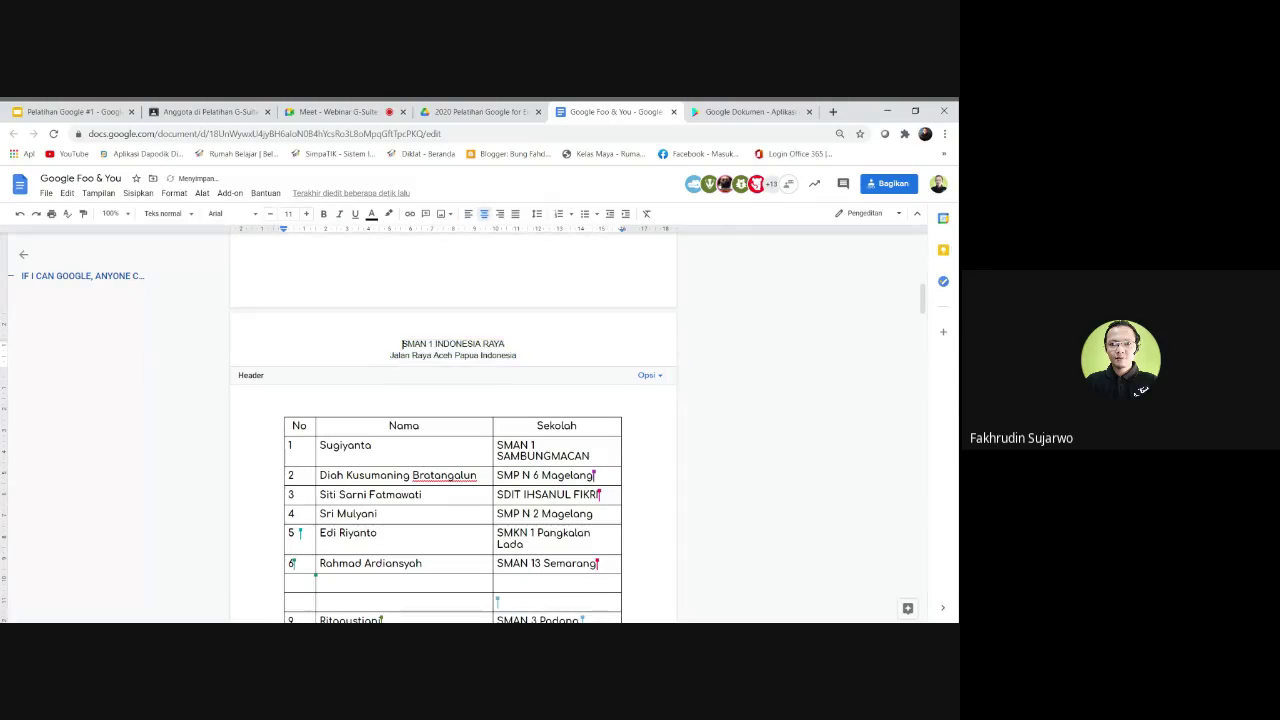
click(443, 215)
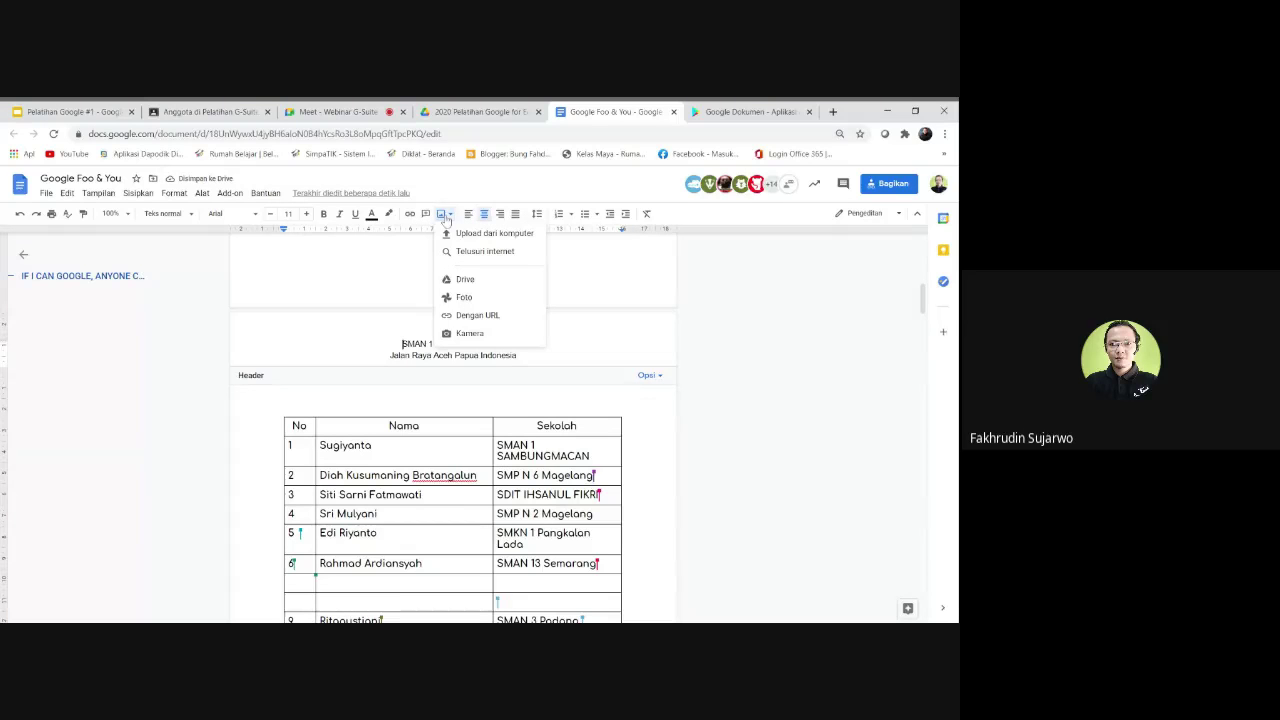
Upload a logo image from the computer into the header and shrink it
click(510, 244)
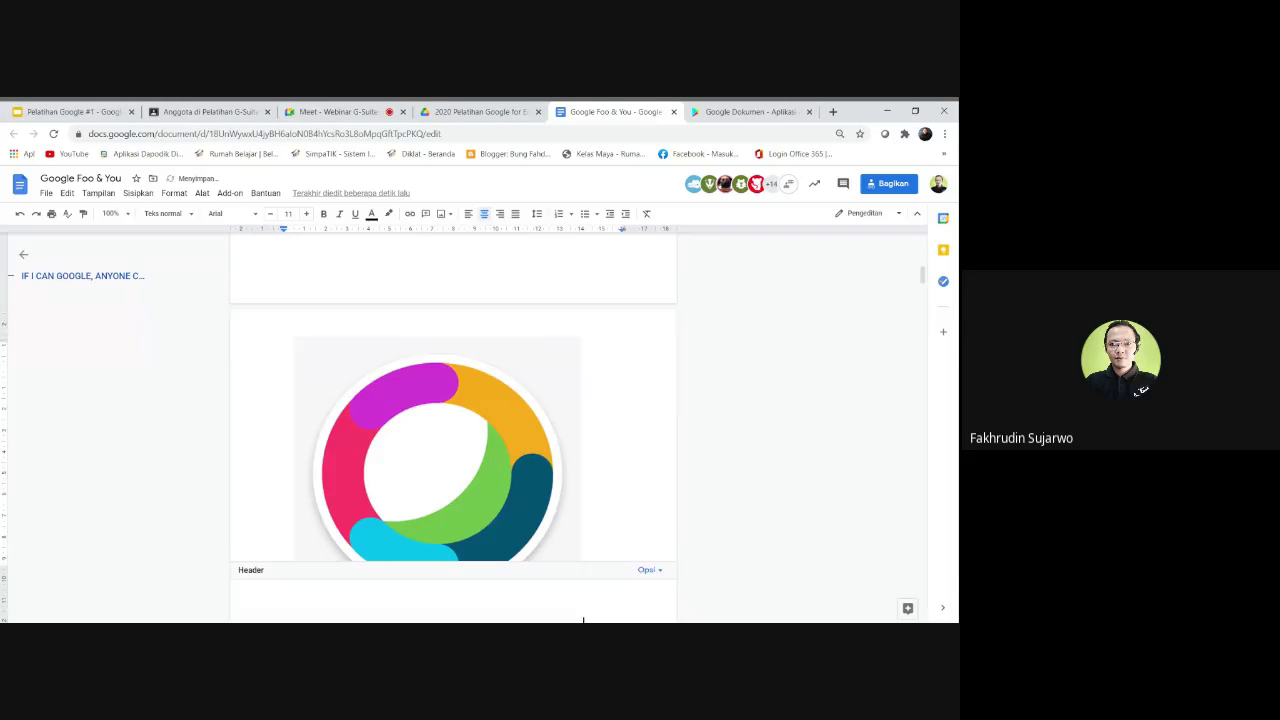
click(521, 398)
drag(581, 300, 320, 496)
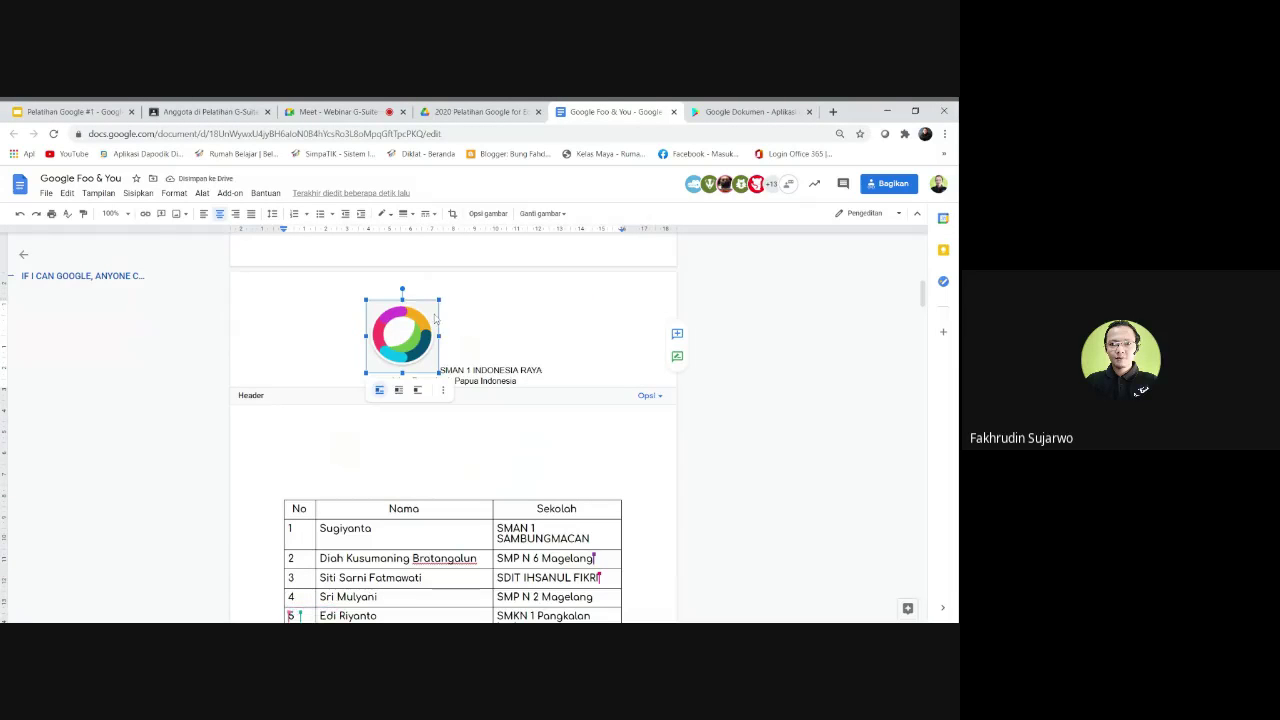
drag(441, 298, 390, 348)
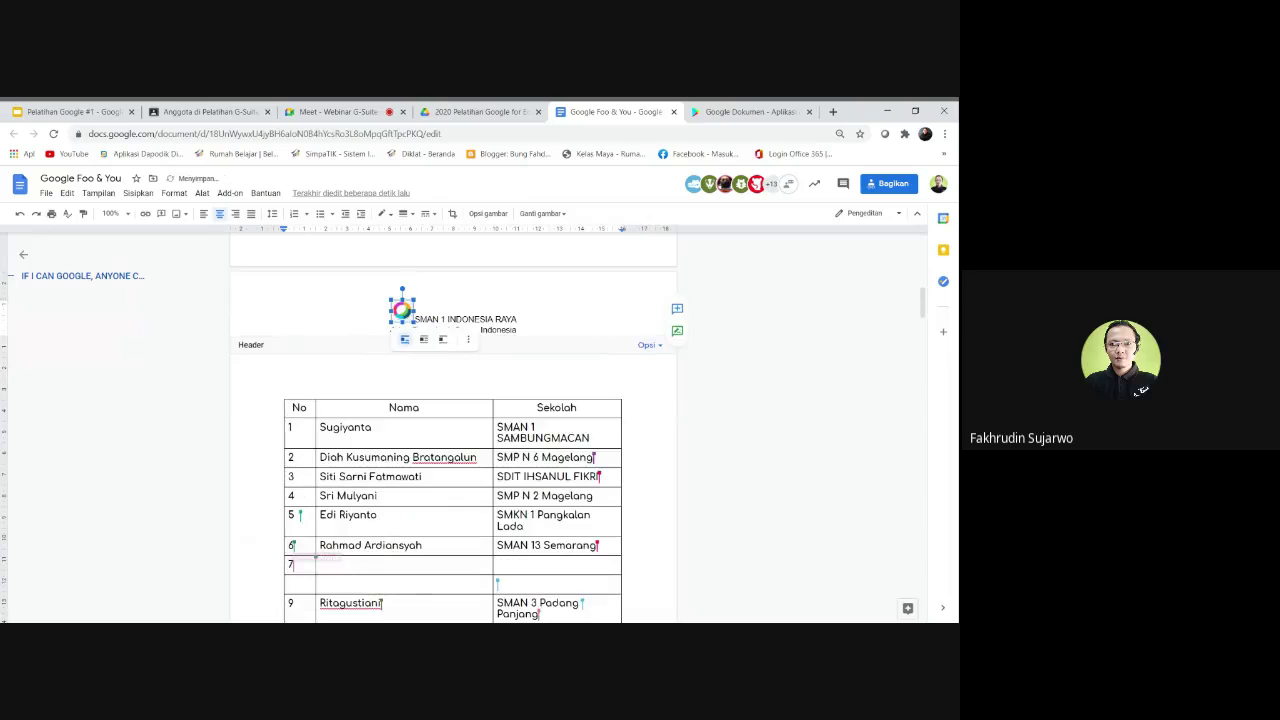
Set text wrapping on the logo and place it beside the centred school name
click(441, 340)
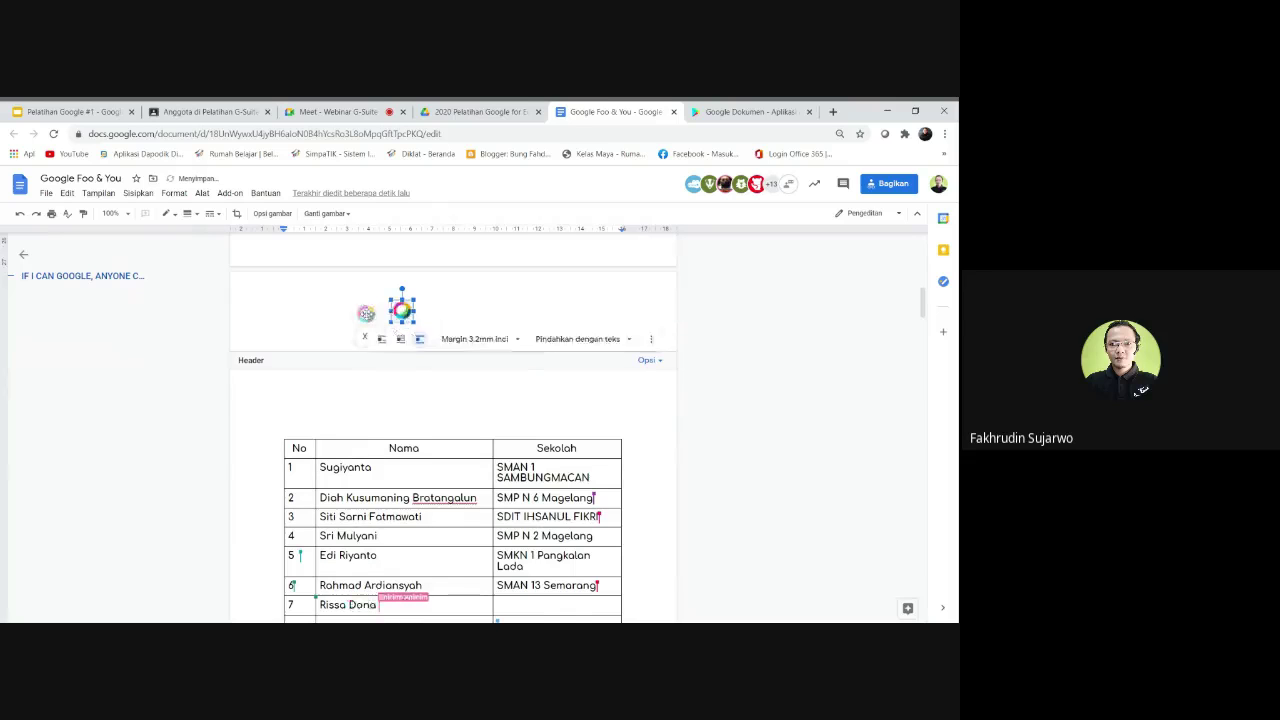
drag(366, 313, 374, 340)
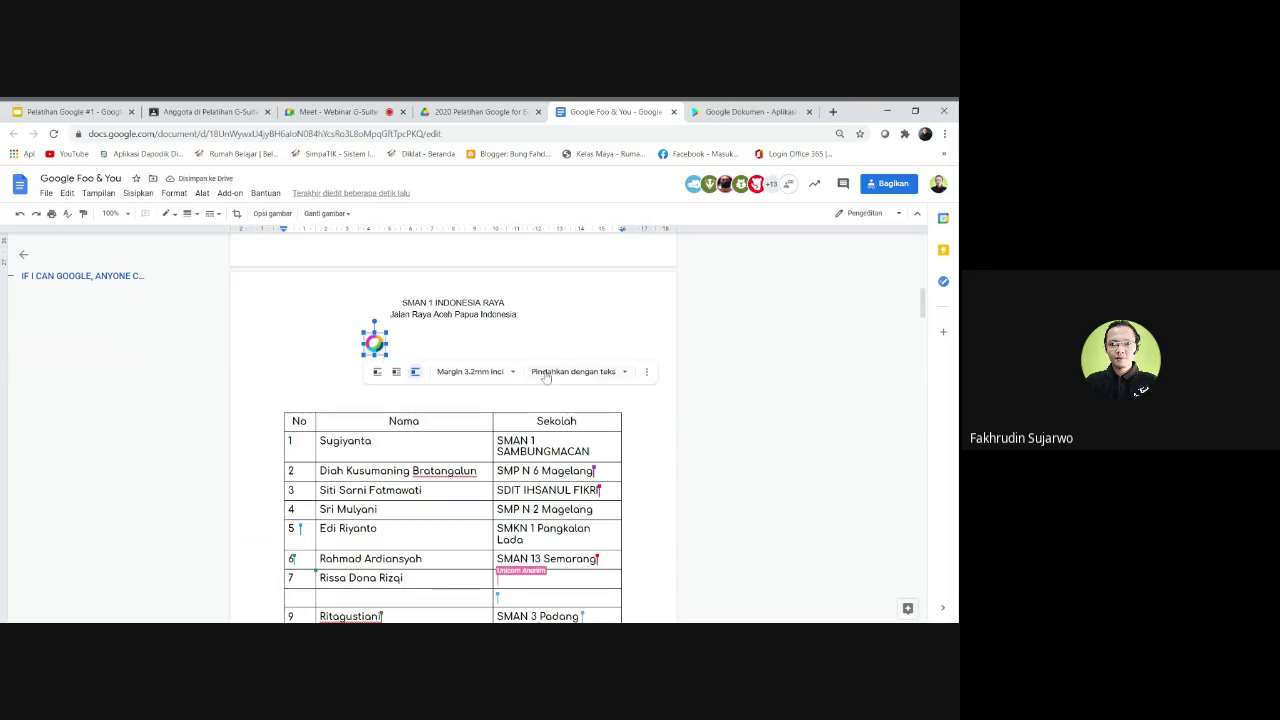
key(ctrl+z)
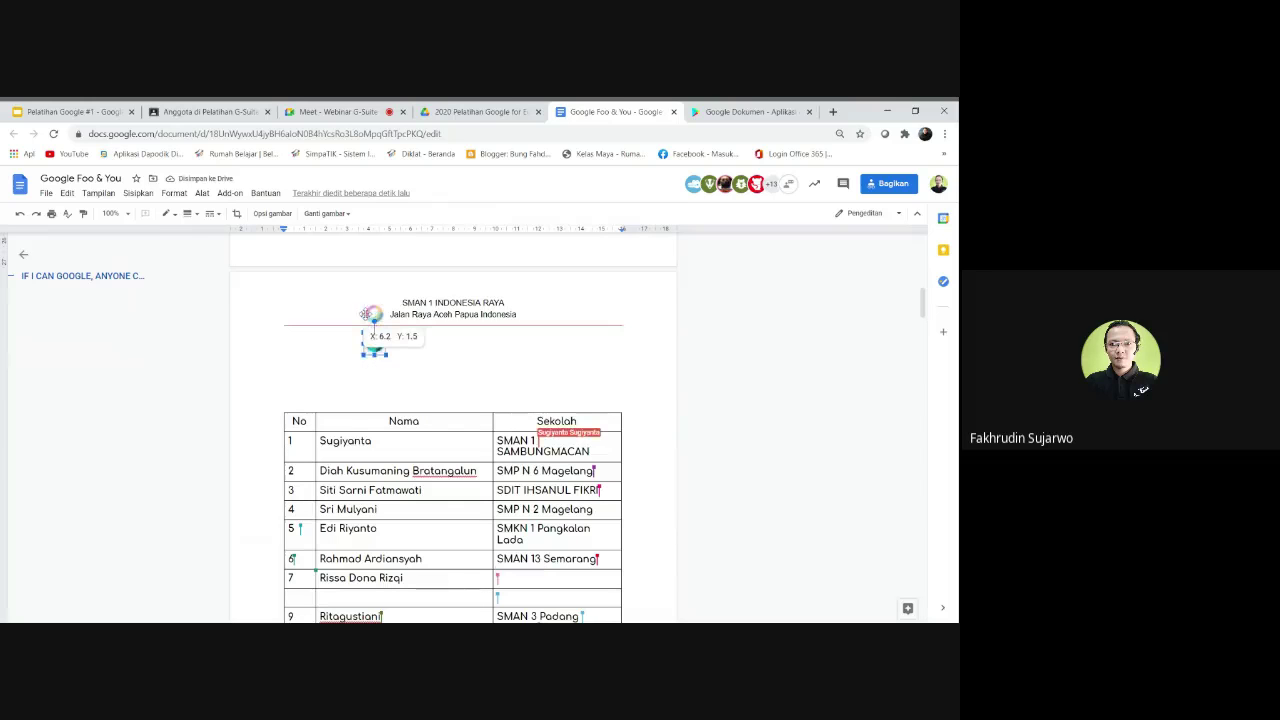
key(ctrl+y)
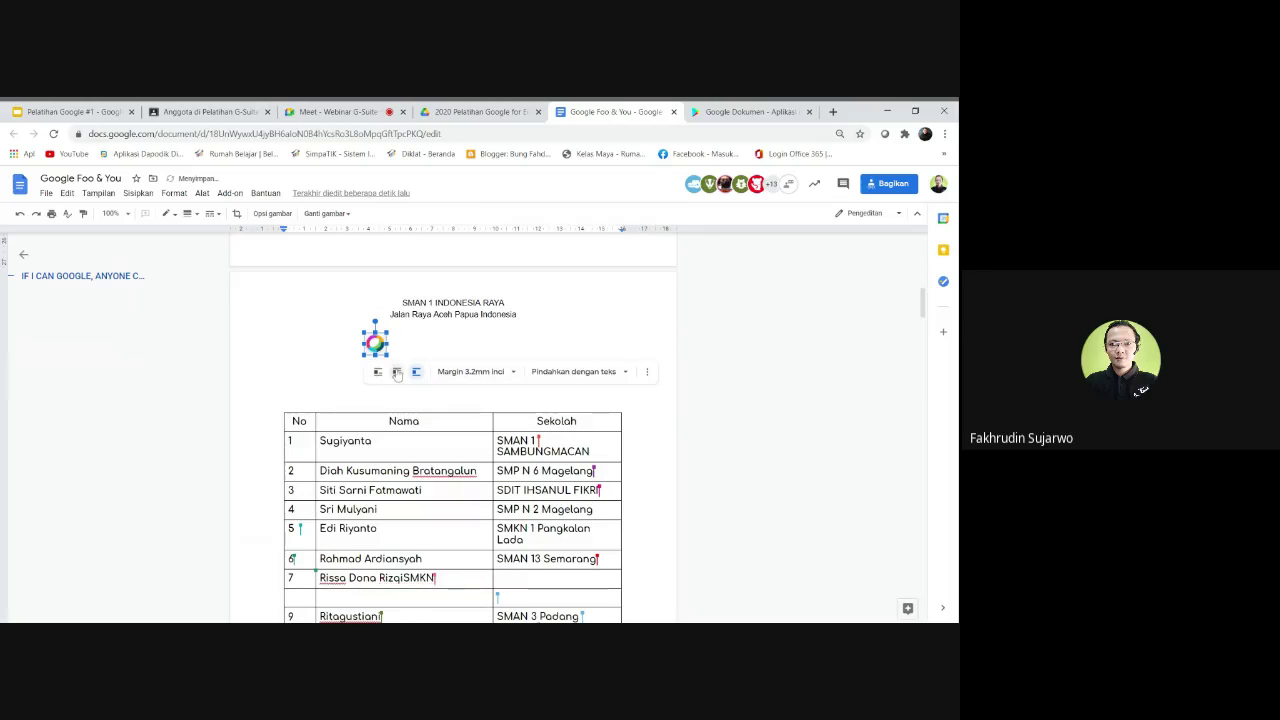
click(397, 373)
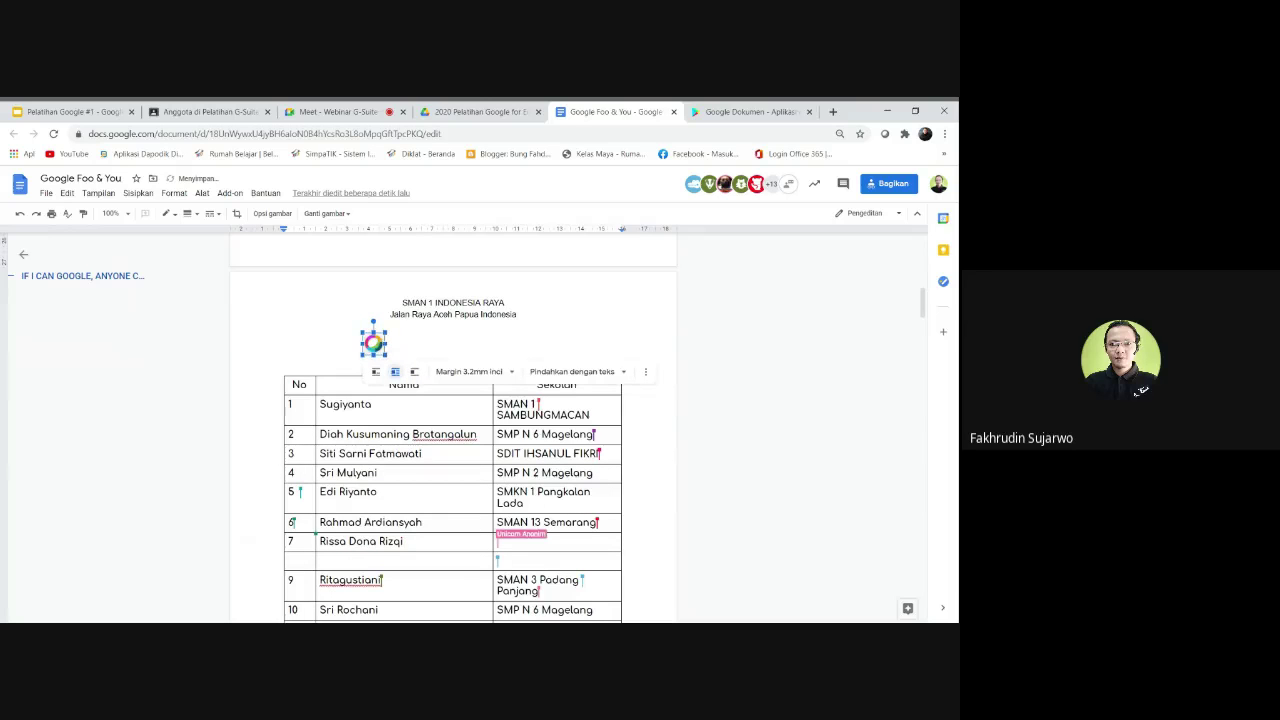
drag(374, 342, 312, 312)
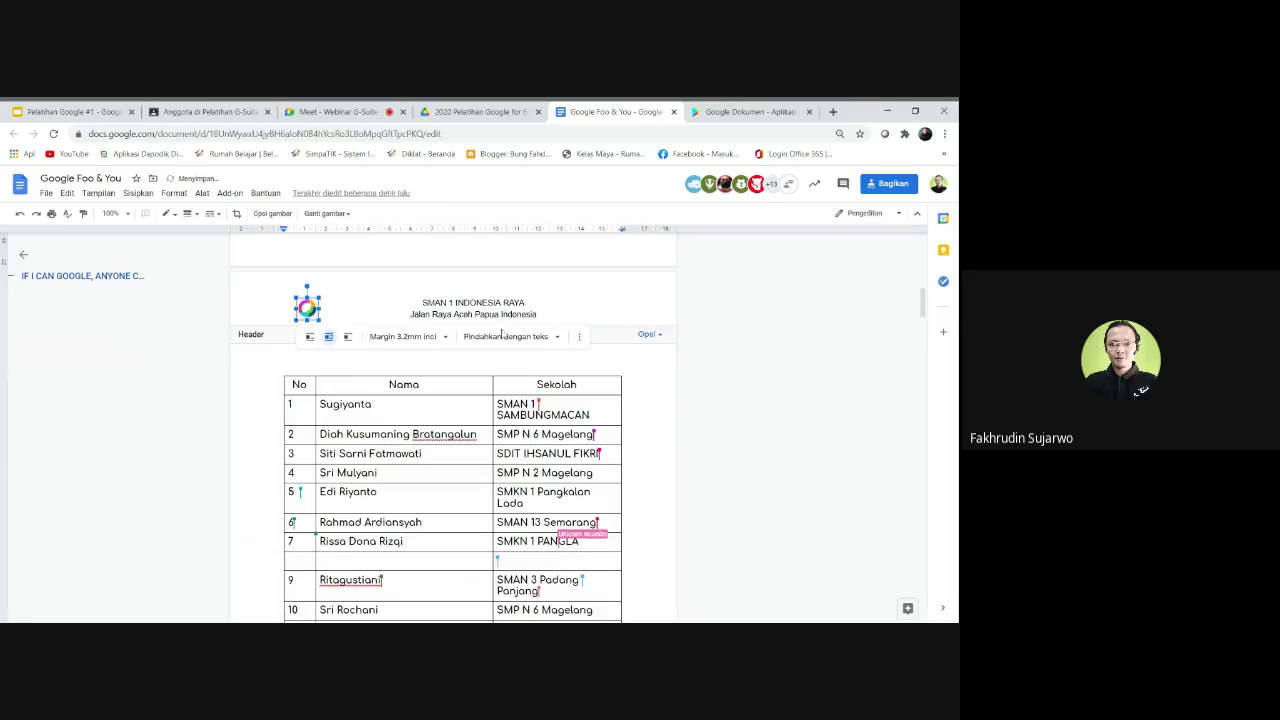
click(703, 346)
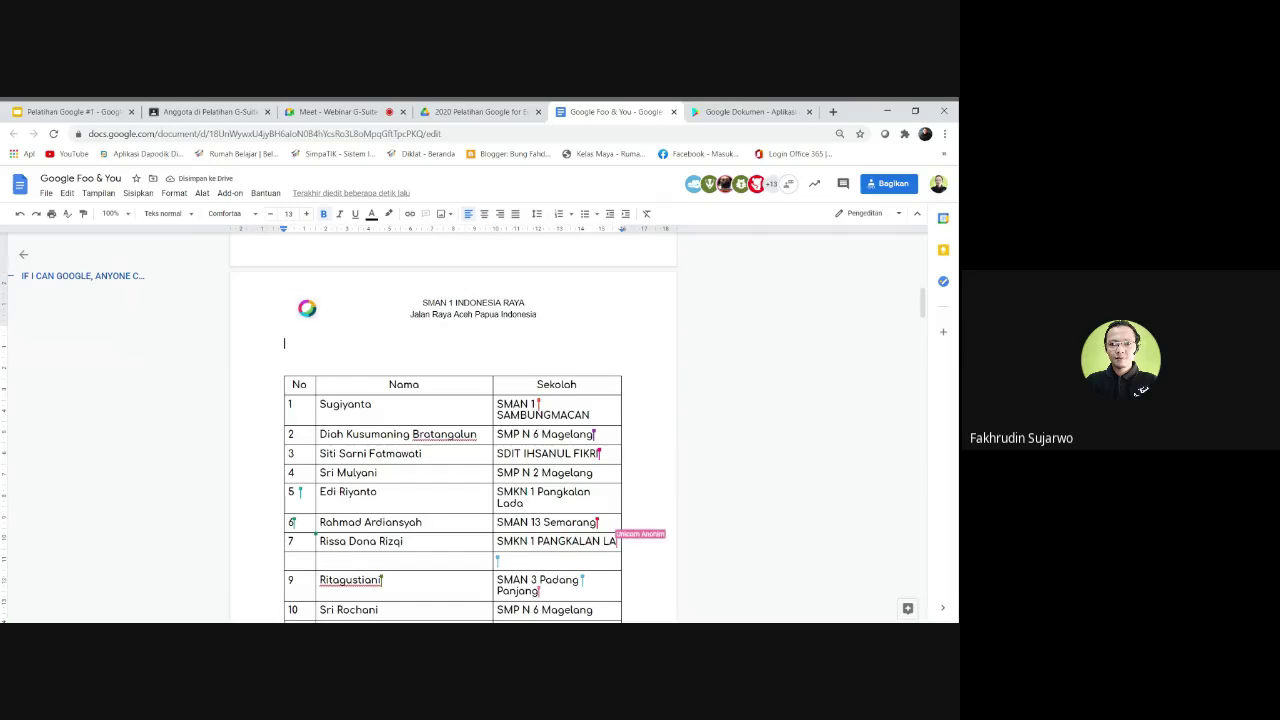
Leave the header and scroll through the pages to confirm the logo repeats on each
scroll(453, 445, down, 10)
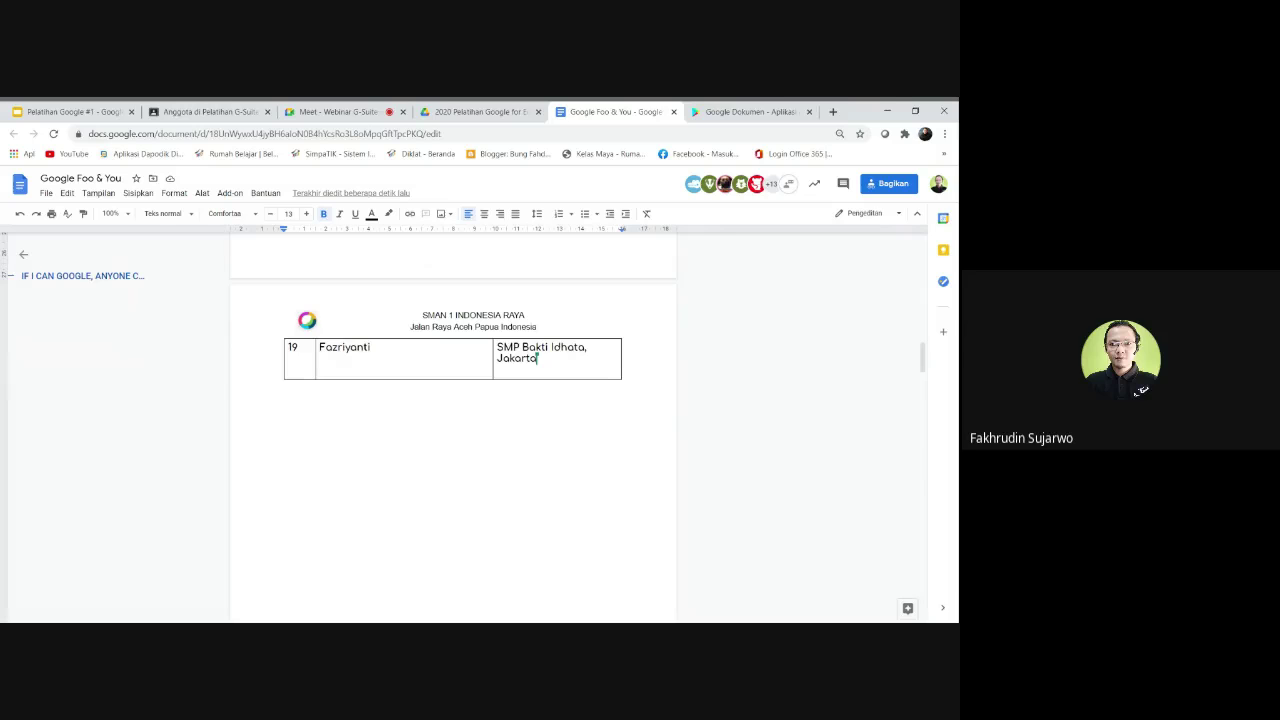
scroll(453, 445, down, 8)
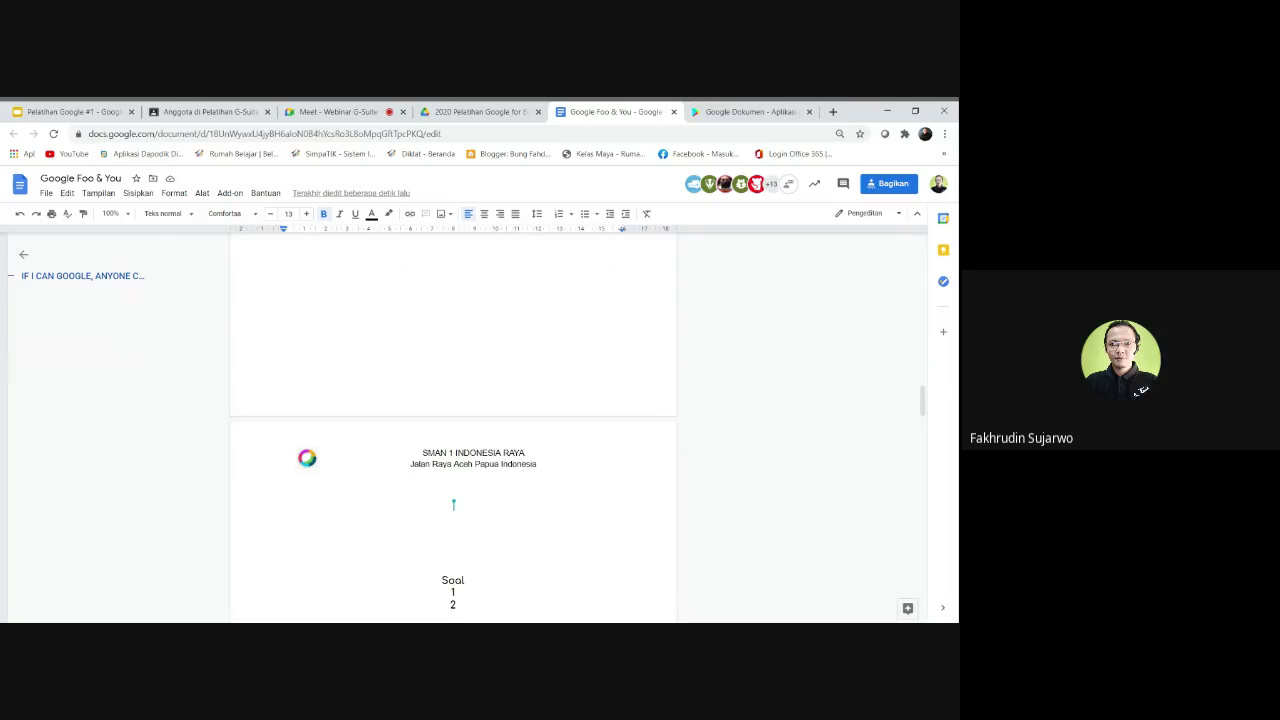
scroll(453, 505, up, 6)
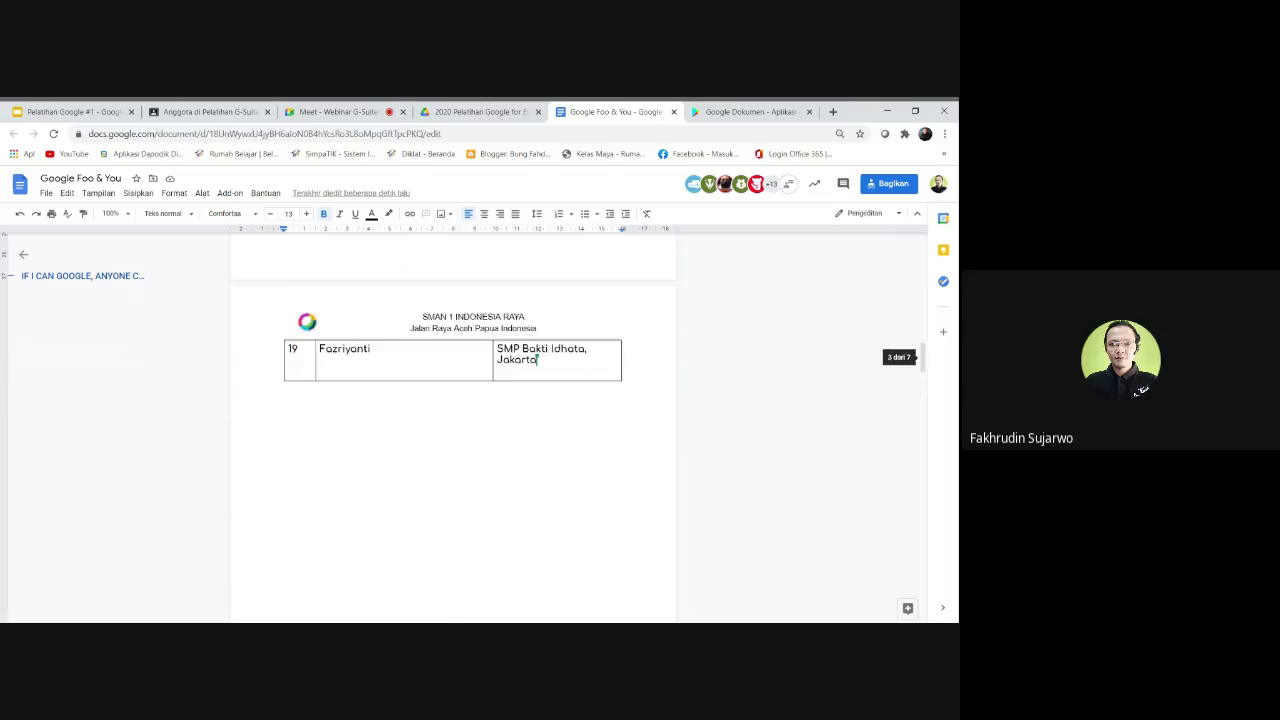
scroll(453, 445, up, 15)
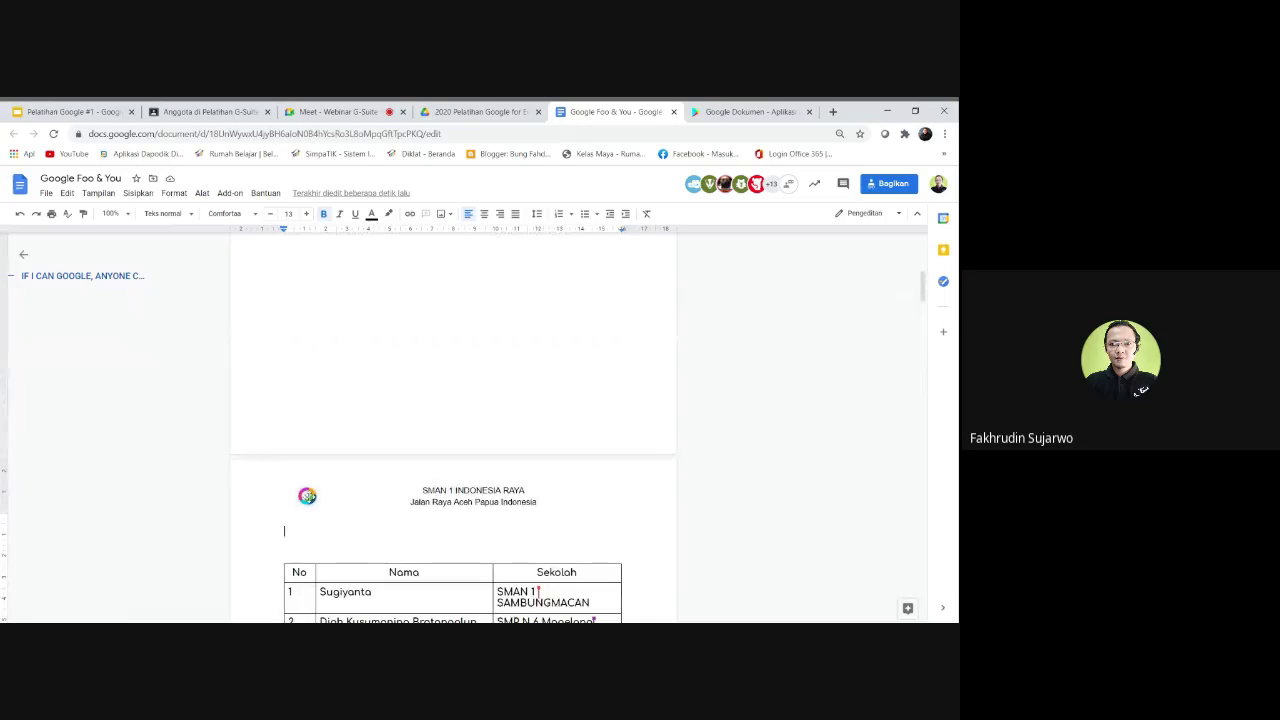
click(307, 495)
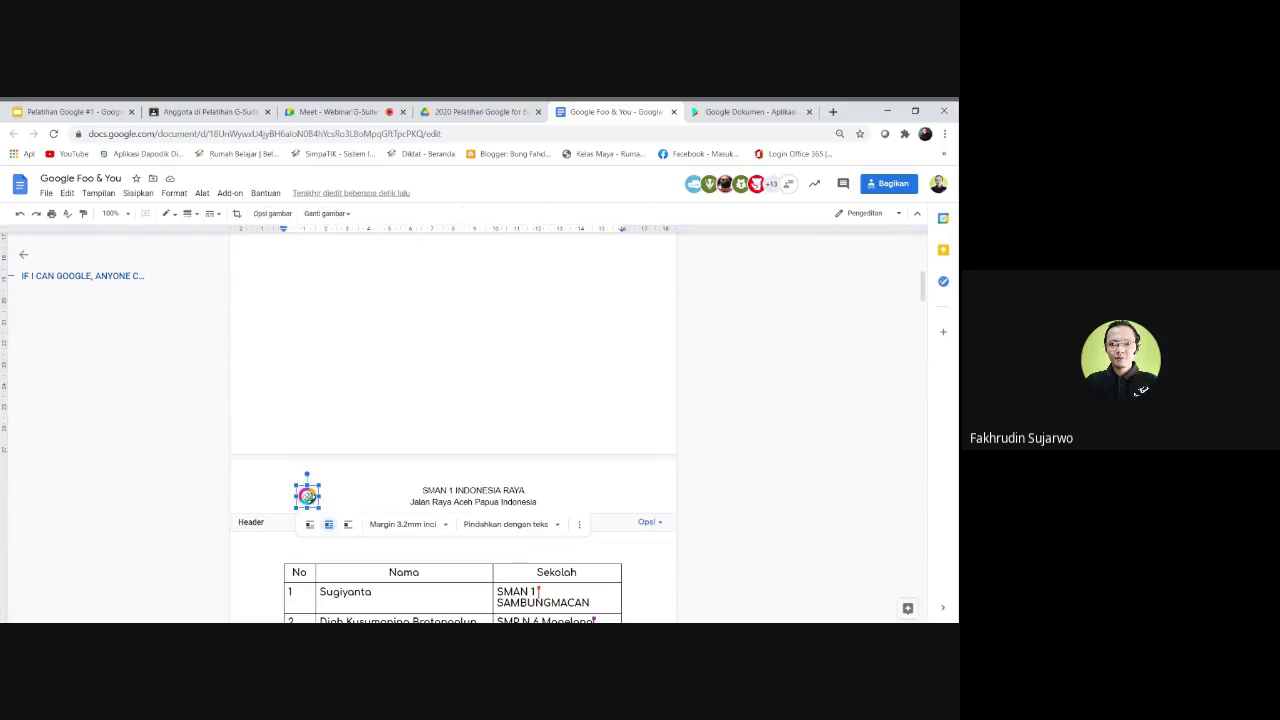
click(696, 500)
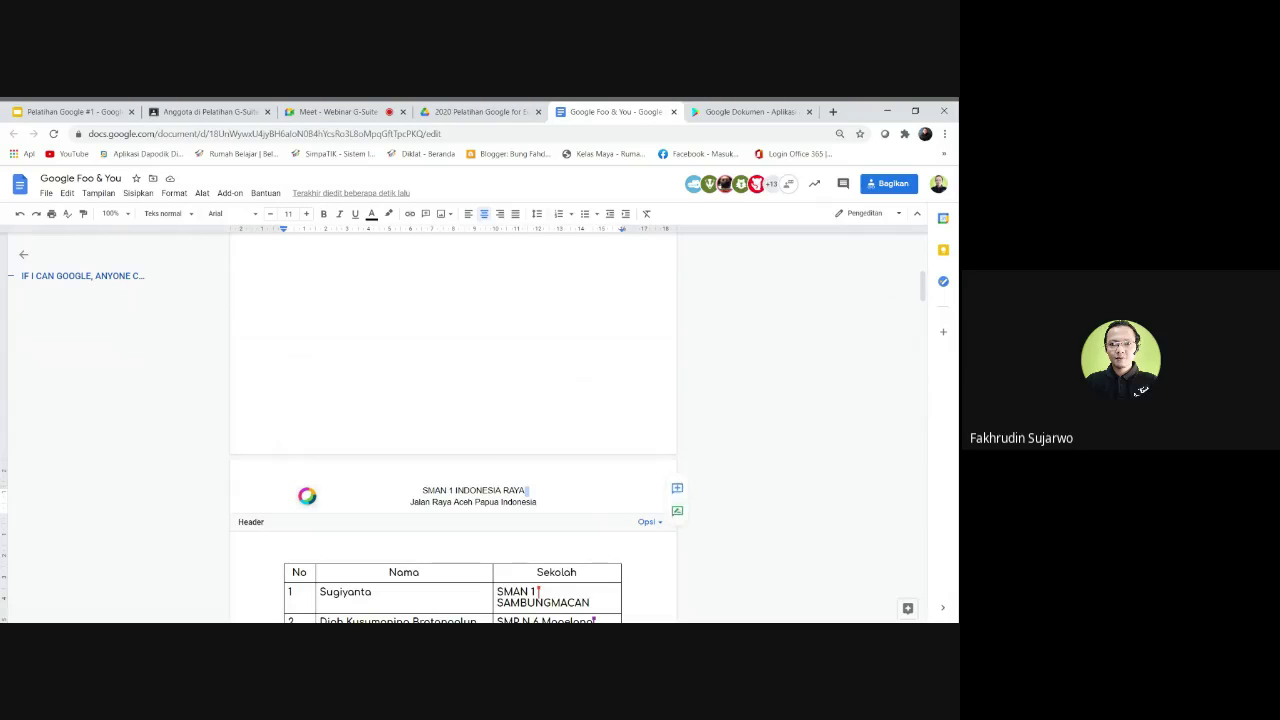
key(Escape)
scroll(310, 510, down, 6)
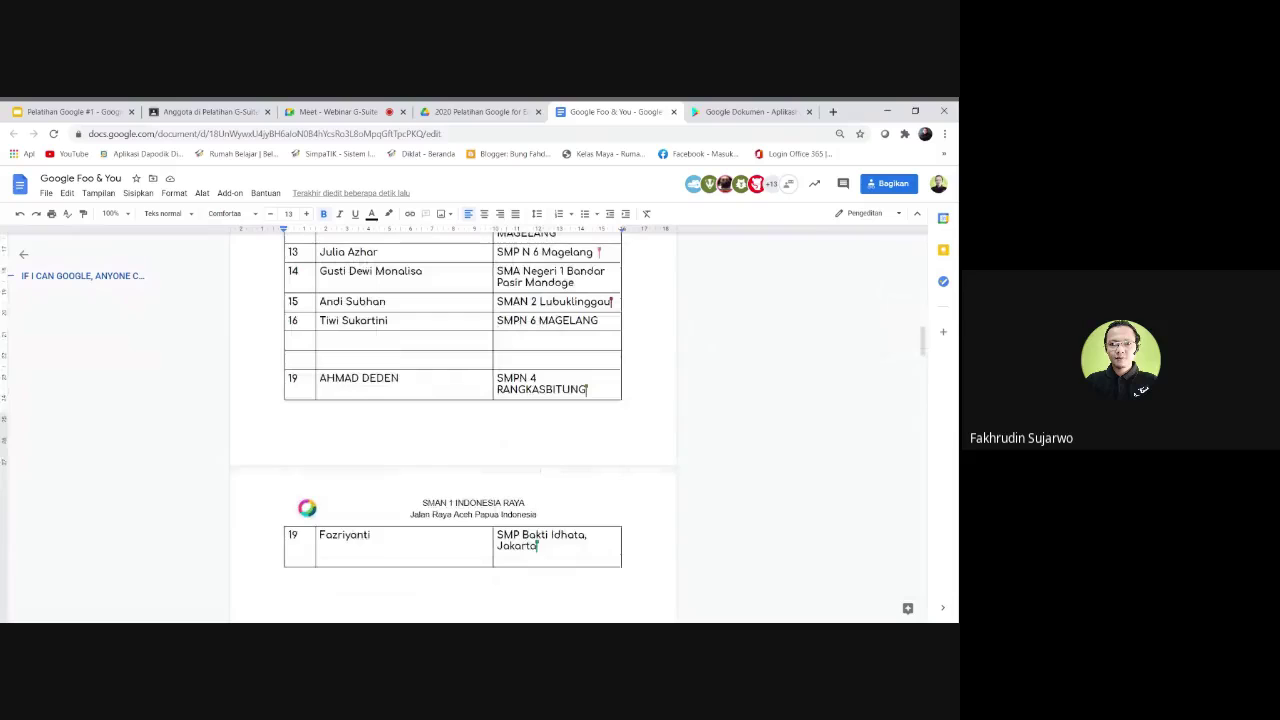
scroll(310, 510, up, 3)
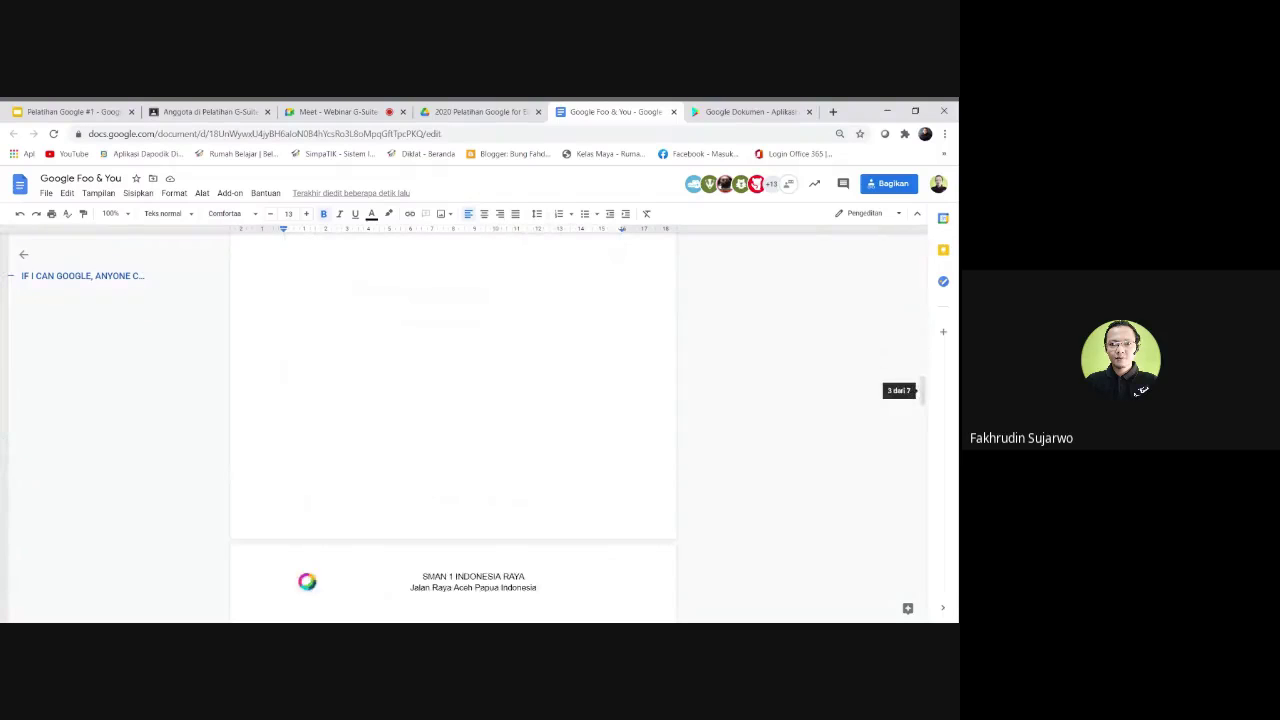
scroll(453, 567, down, 1)
scroll(453, 430, down, 3)
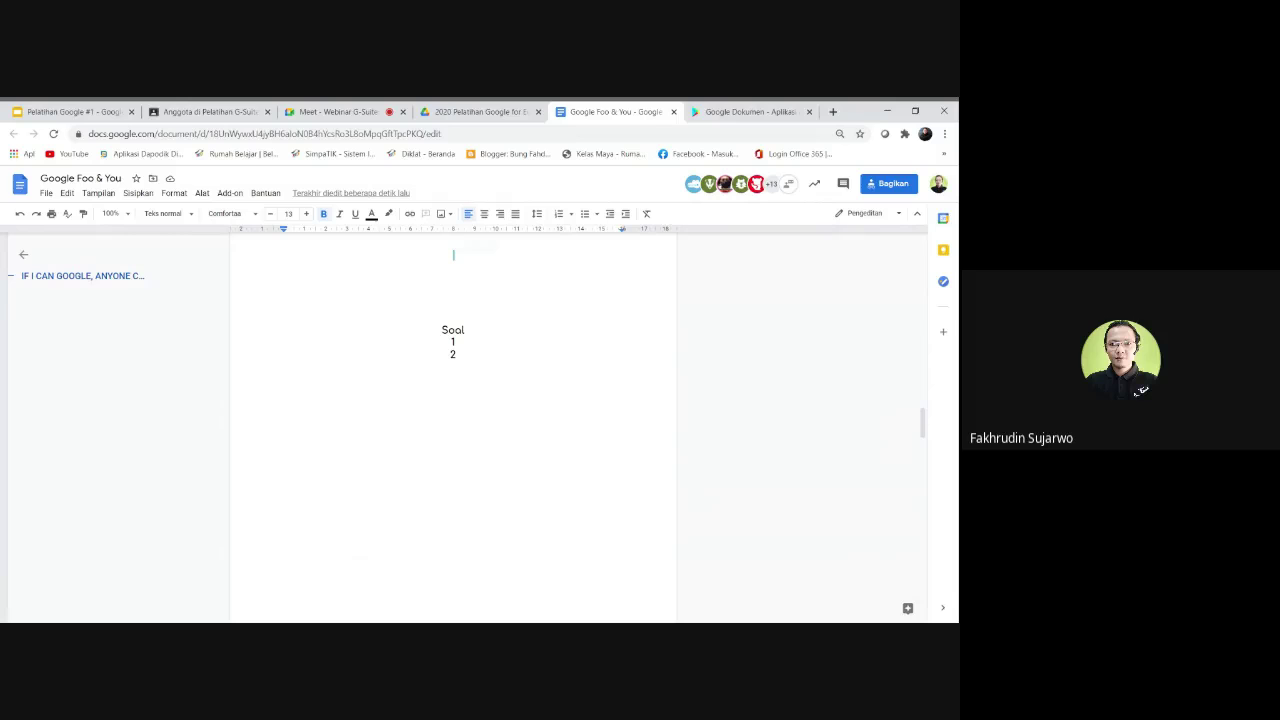
click(337, 108)
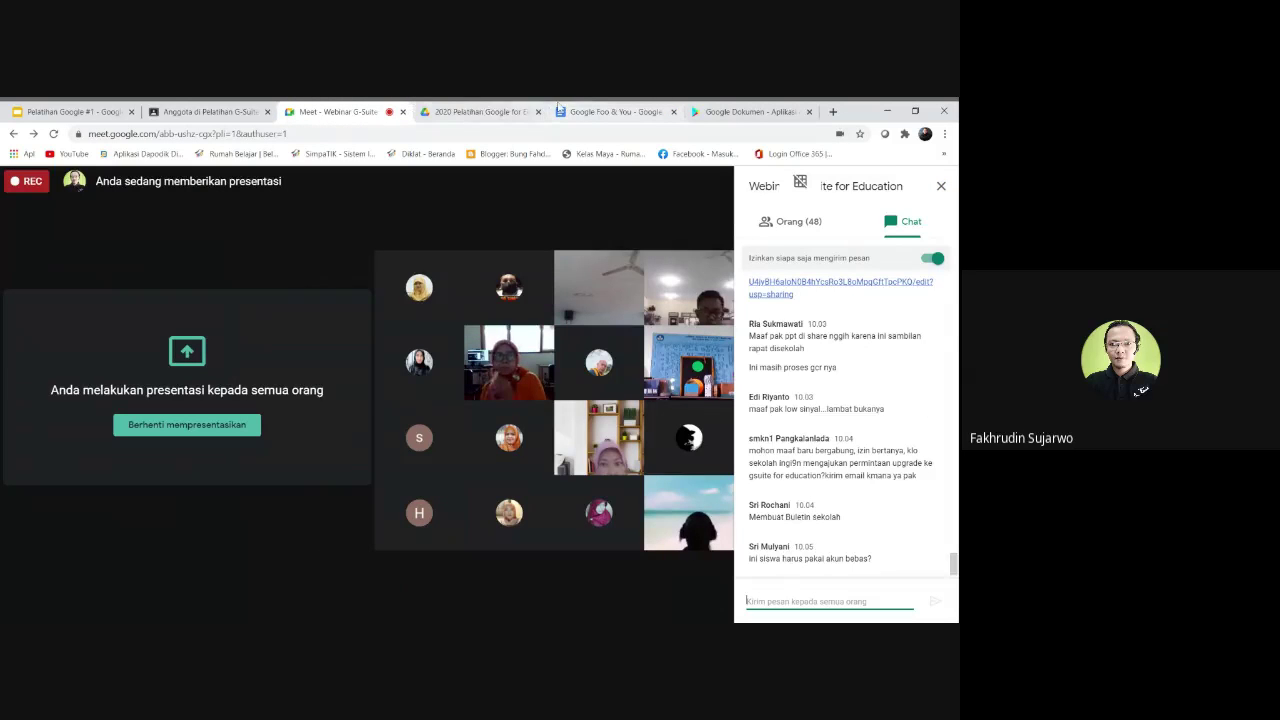
click(593, 108)
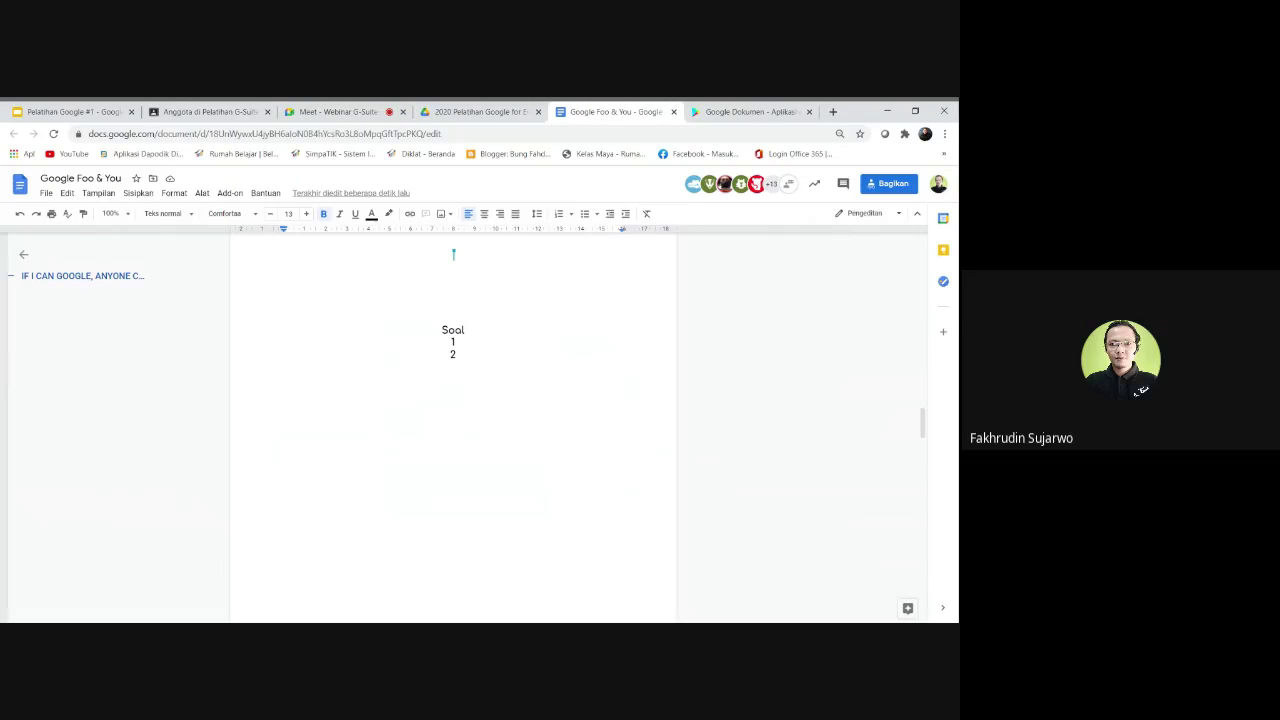
scroll(471, 430, up, 3)
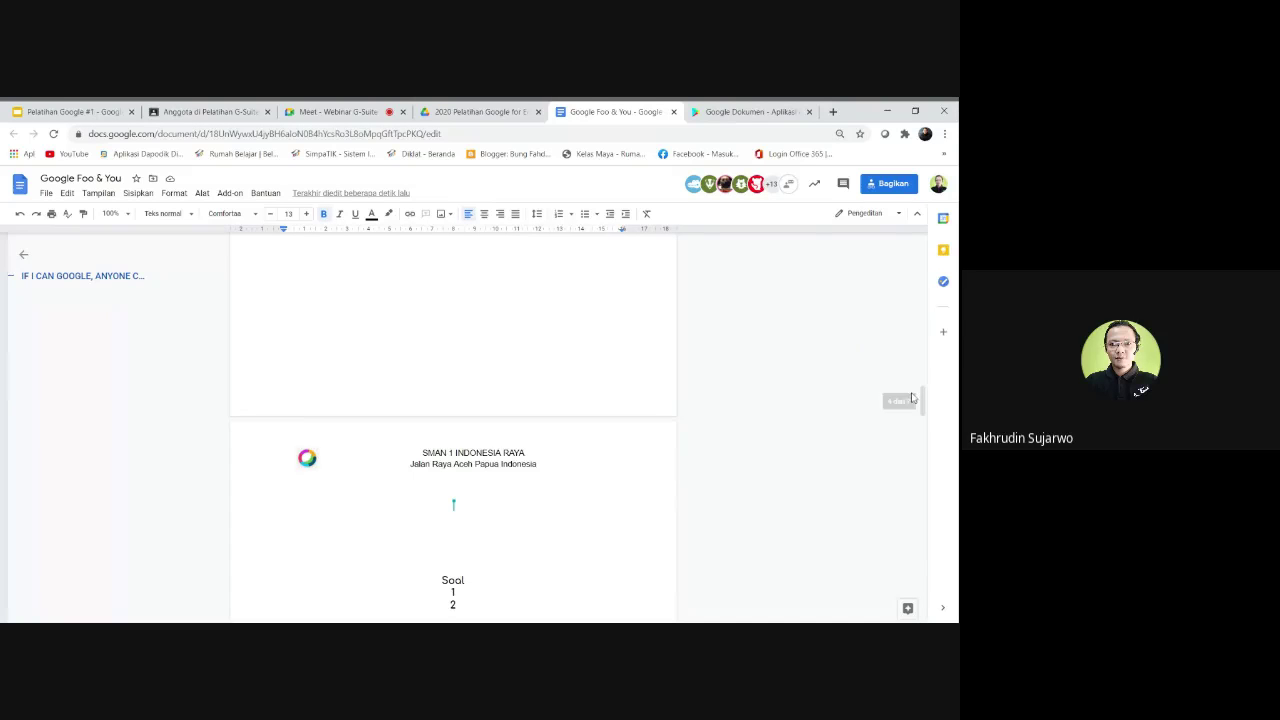
drag(924, 407, 924, 305)
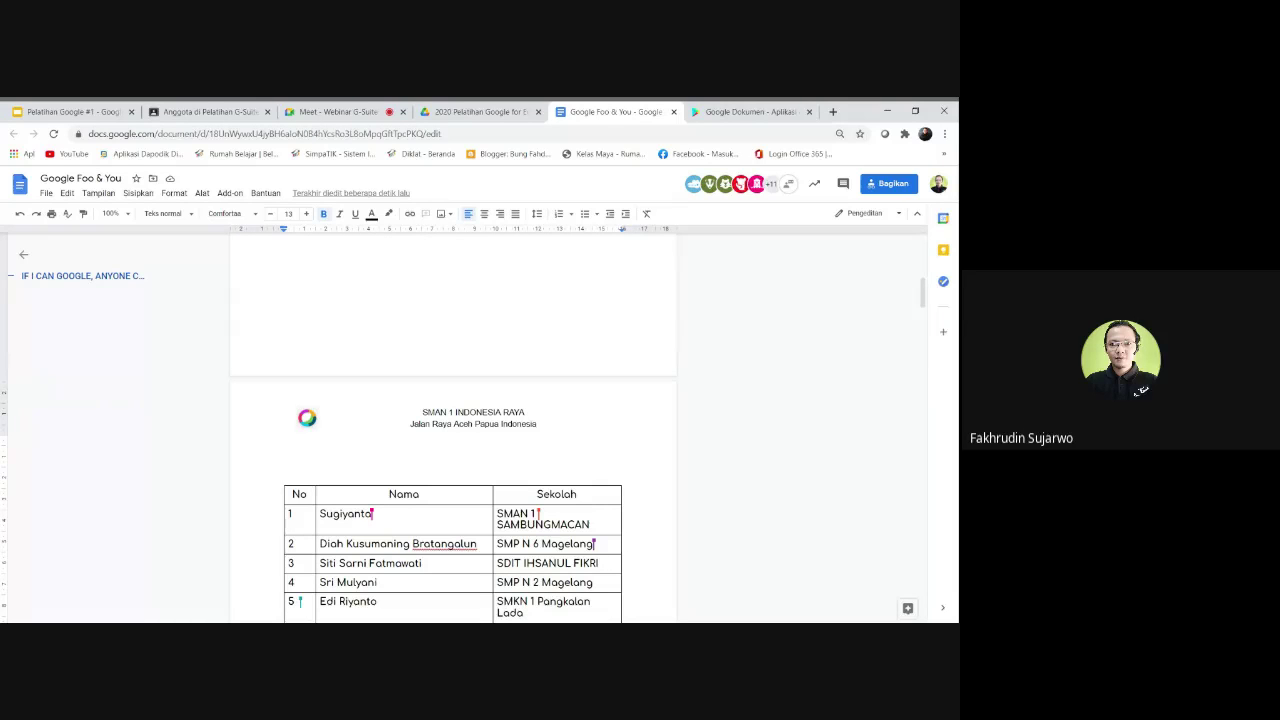
click(308, 418)
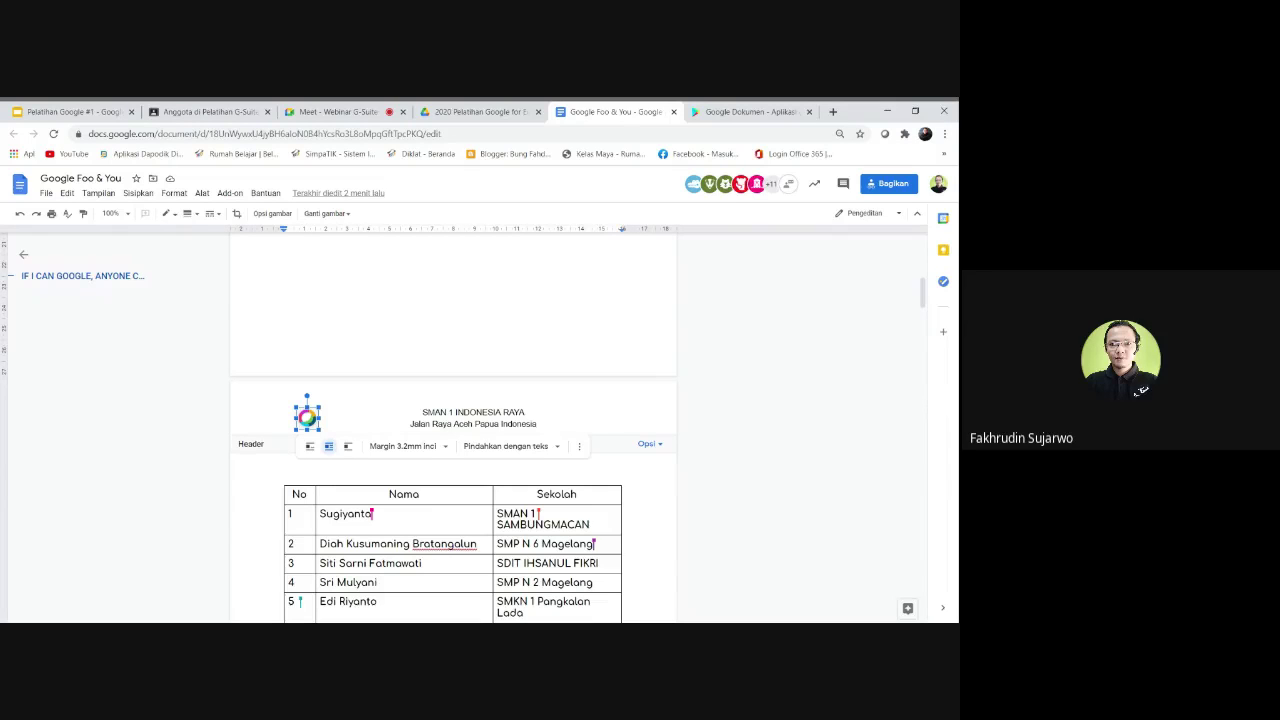
drag(314, 418, 333, 418)
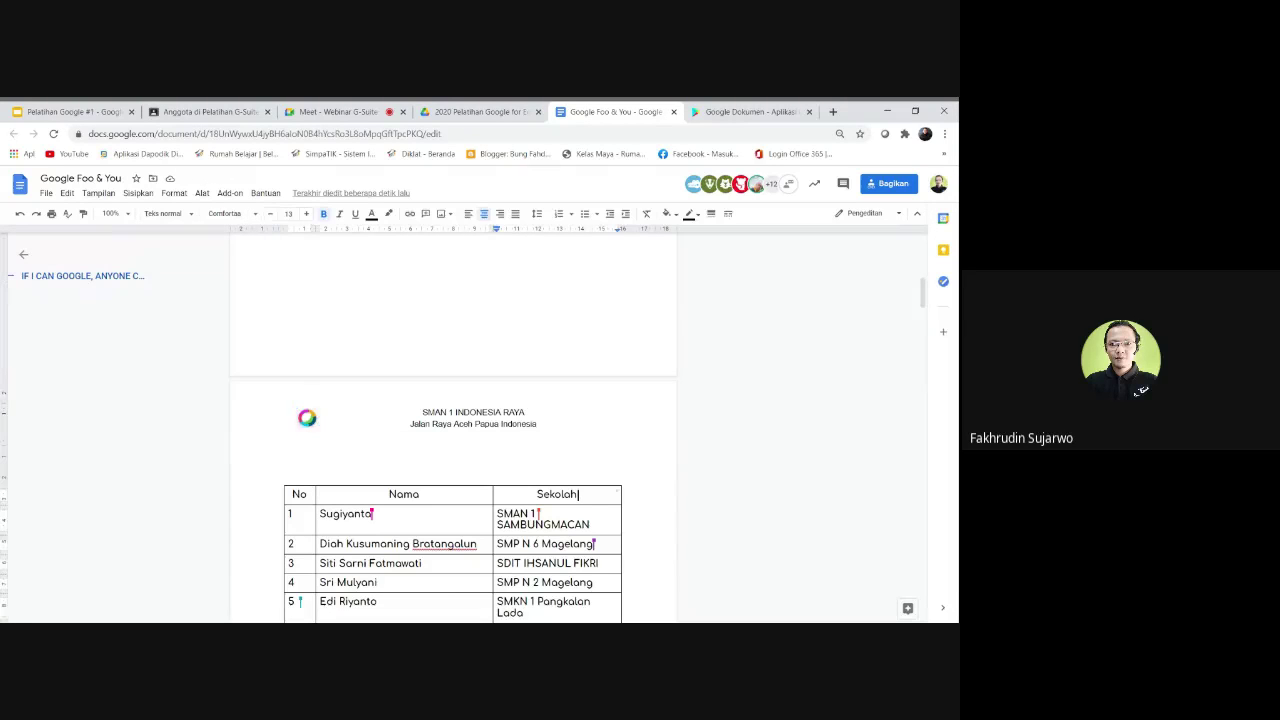
scroll(453, 430, down, 5)
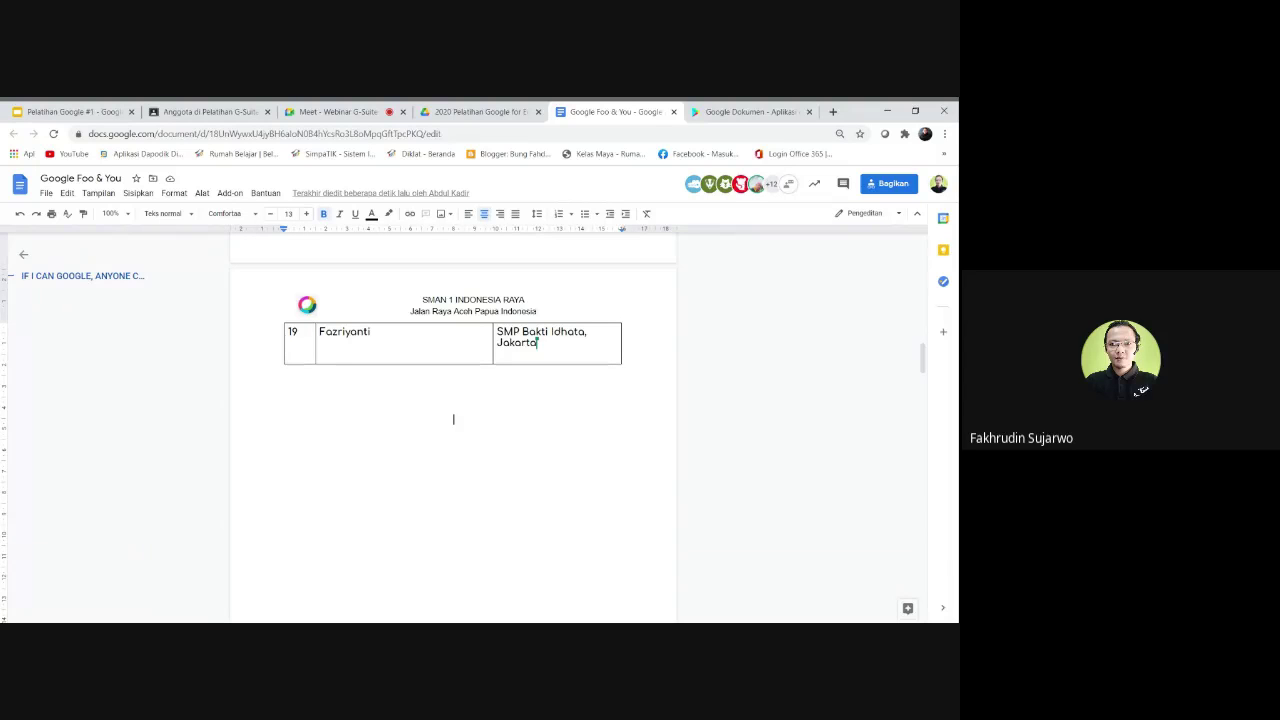
Select row 1's Nama and Sekolah cells and delete their contents
drag(925, 353, 917, 309)
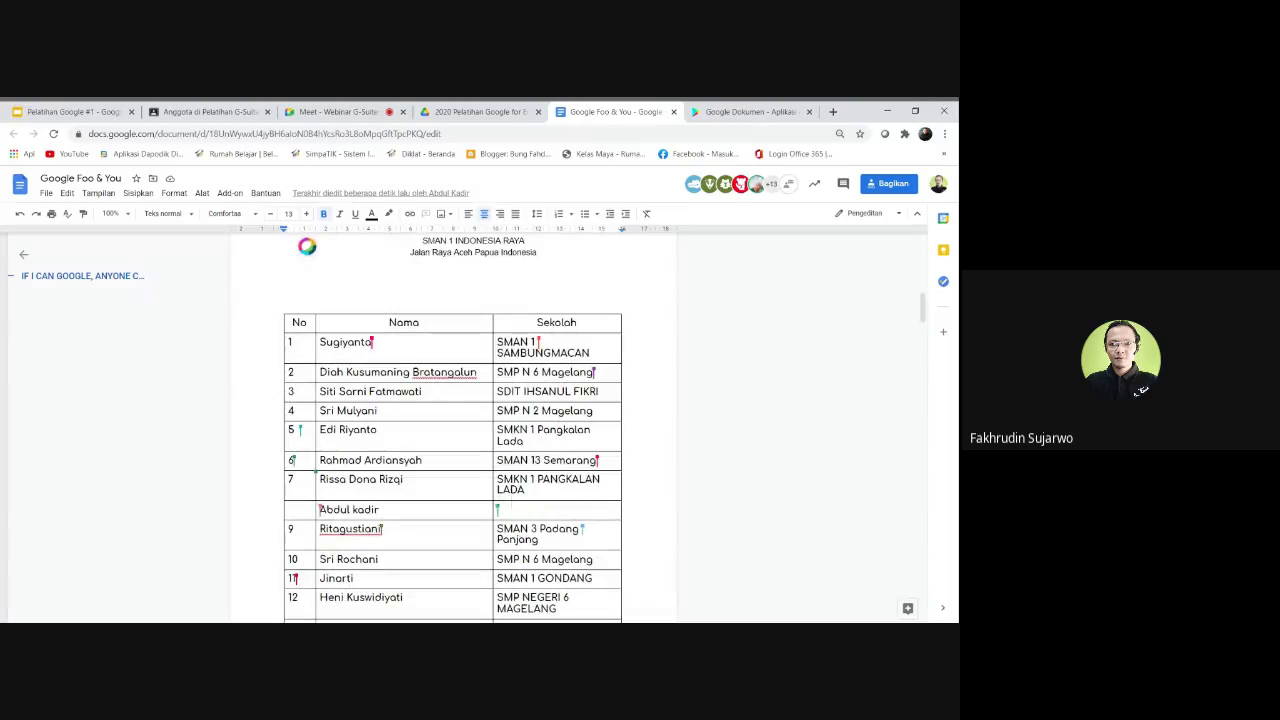
scroll(453, 430, down, 1)
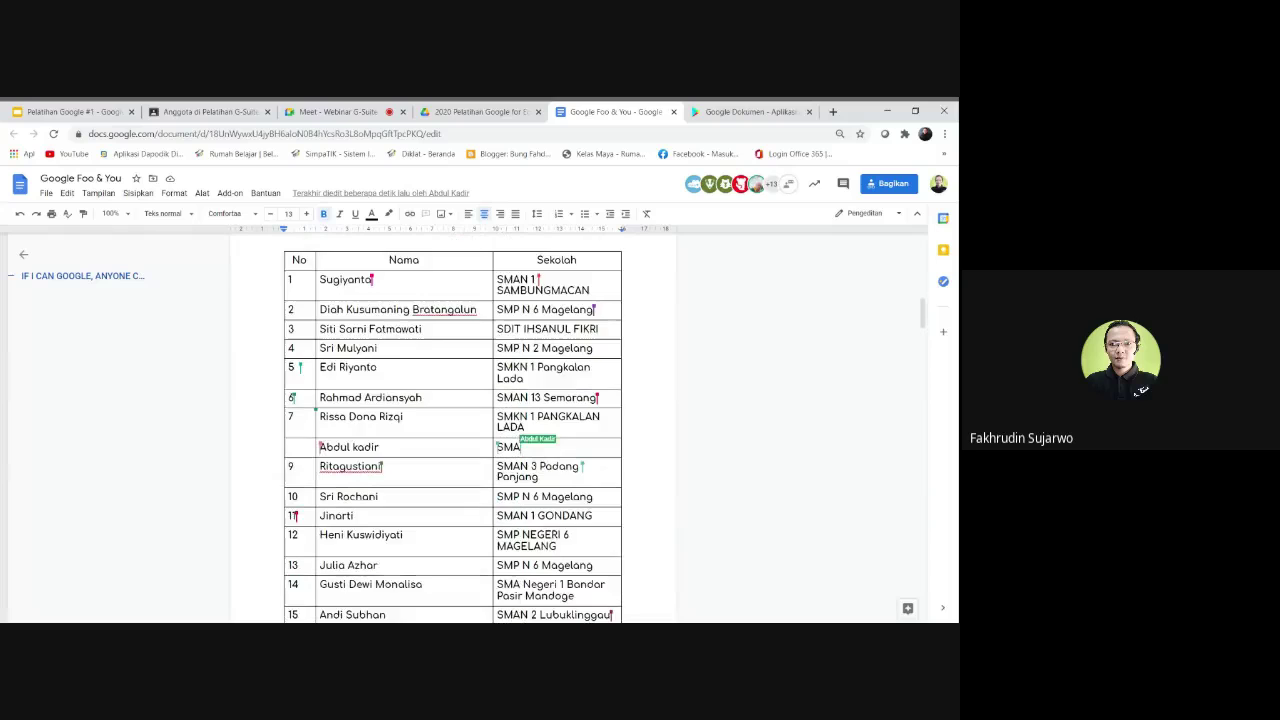
drag(320, 280, 600, 288)
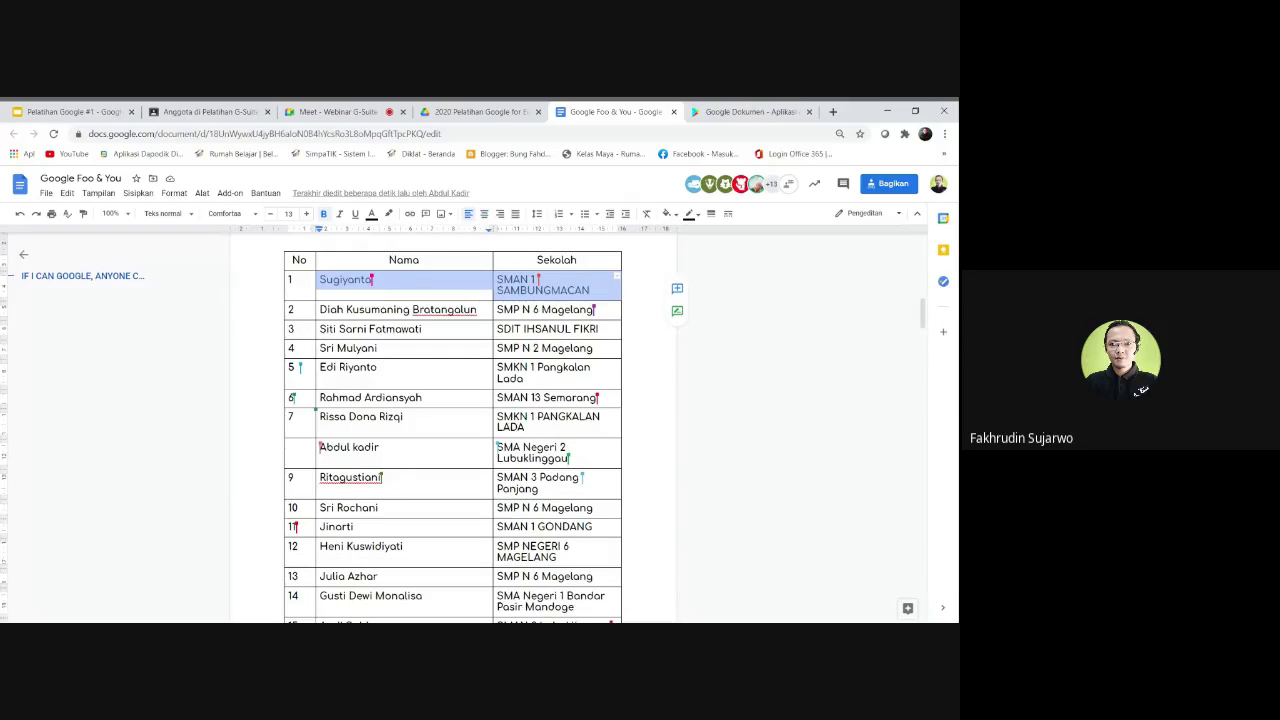
key(Delete)
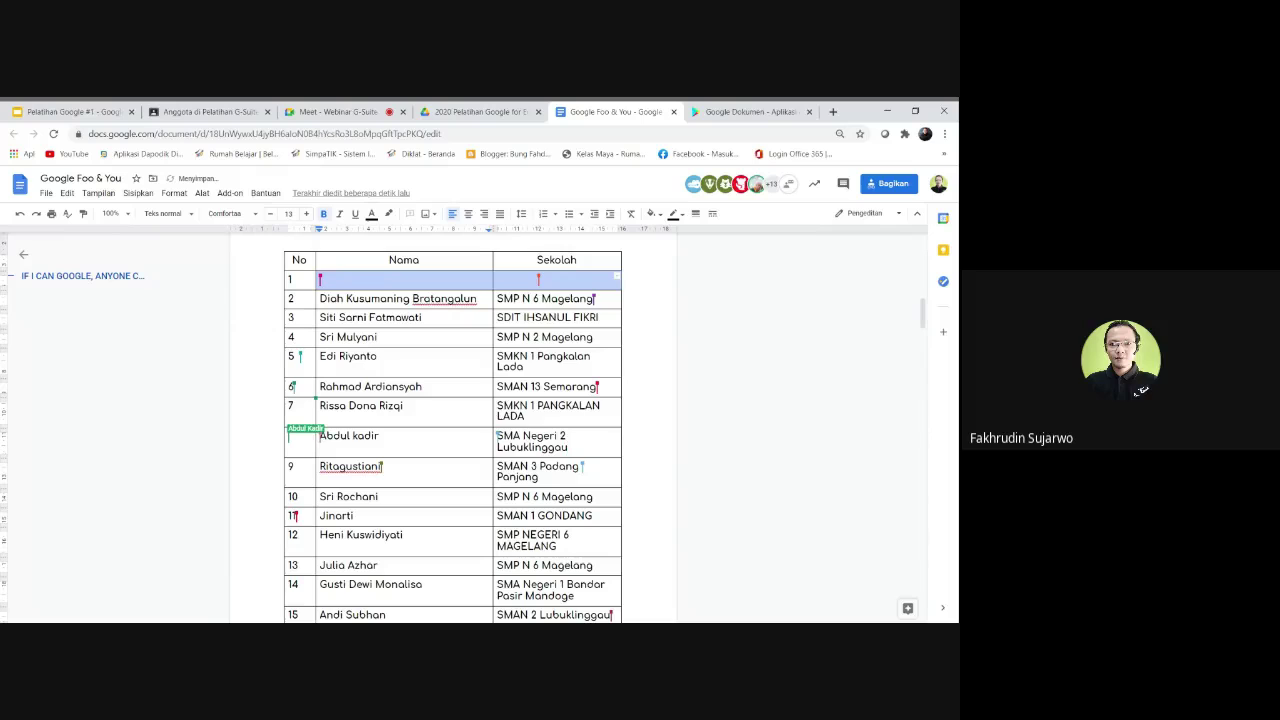
click(692, 385)
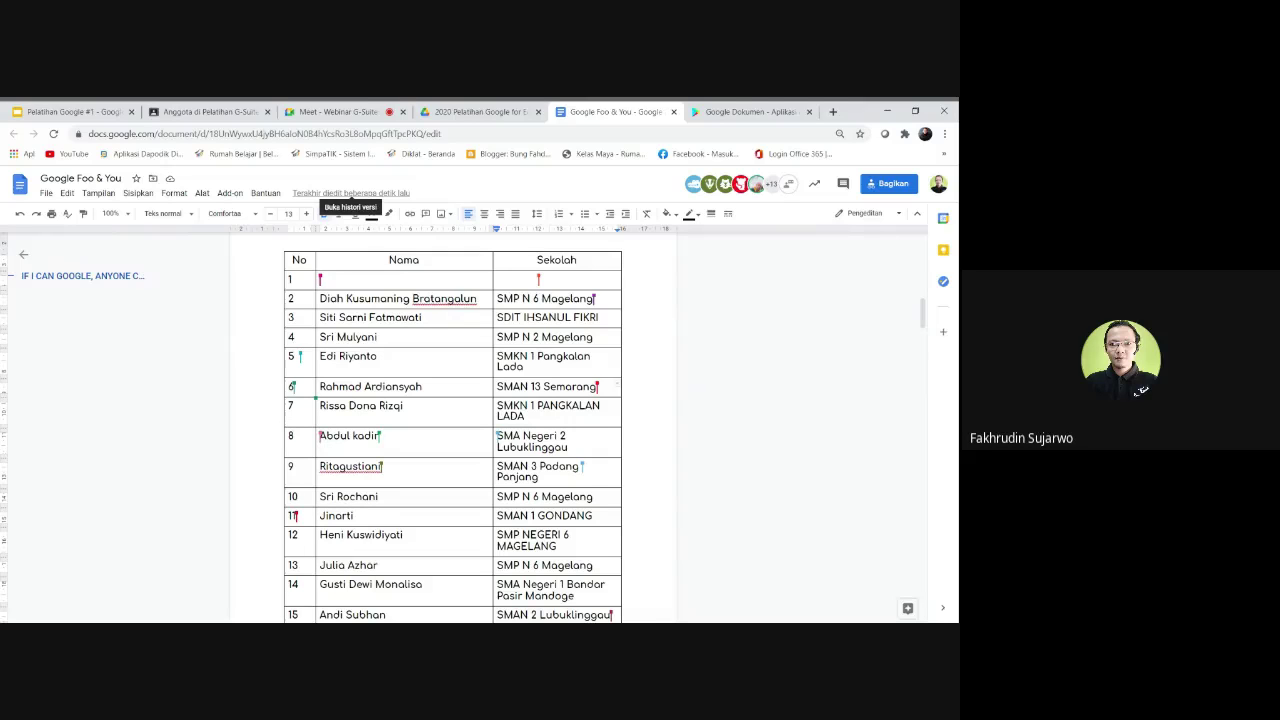
click(351, 193)
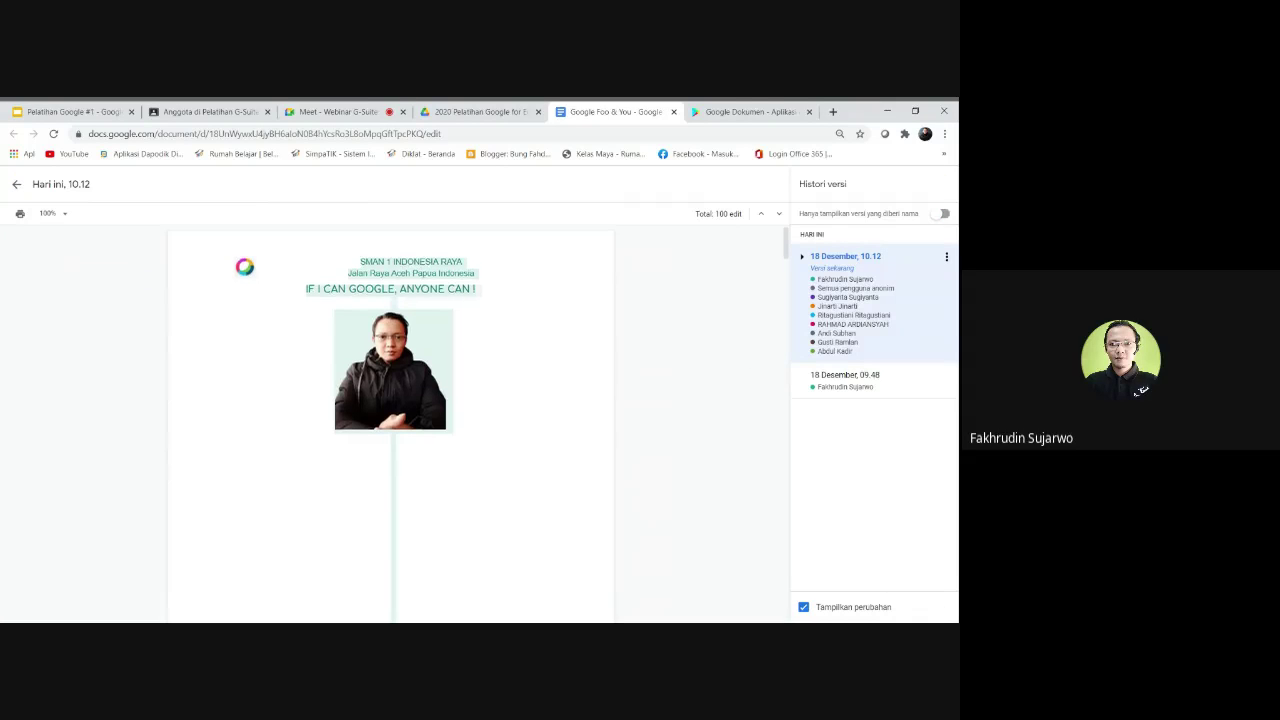
scroll(390, 420, down, 10)
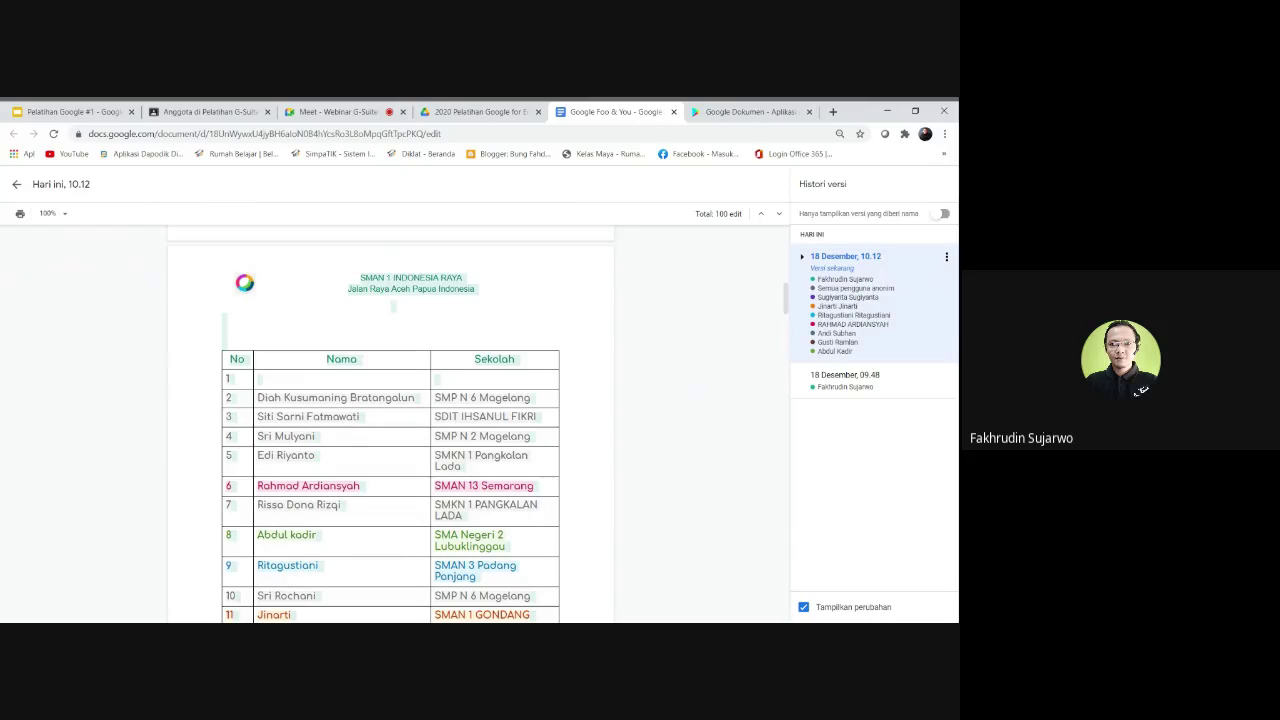
click(940, 214)
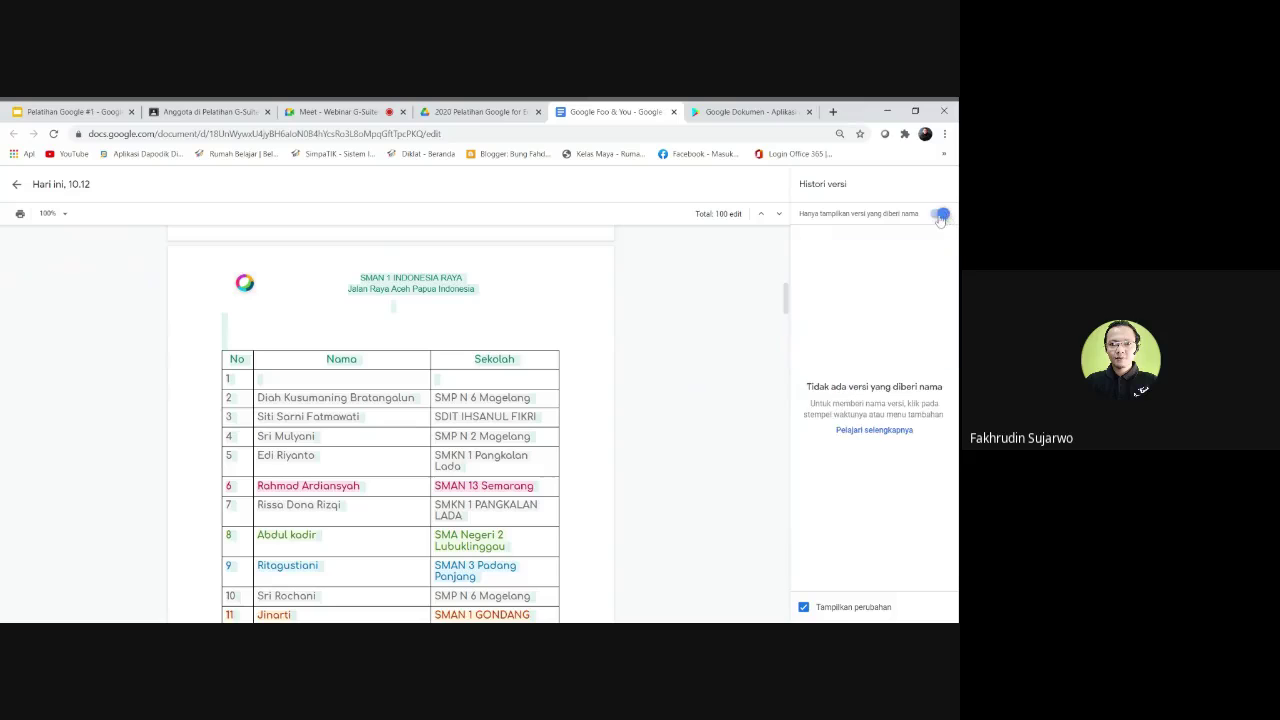
click(940, 216)
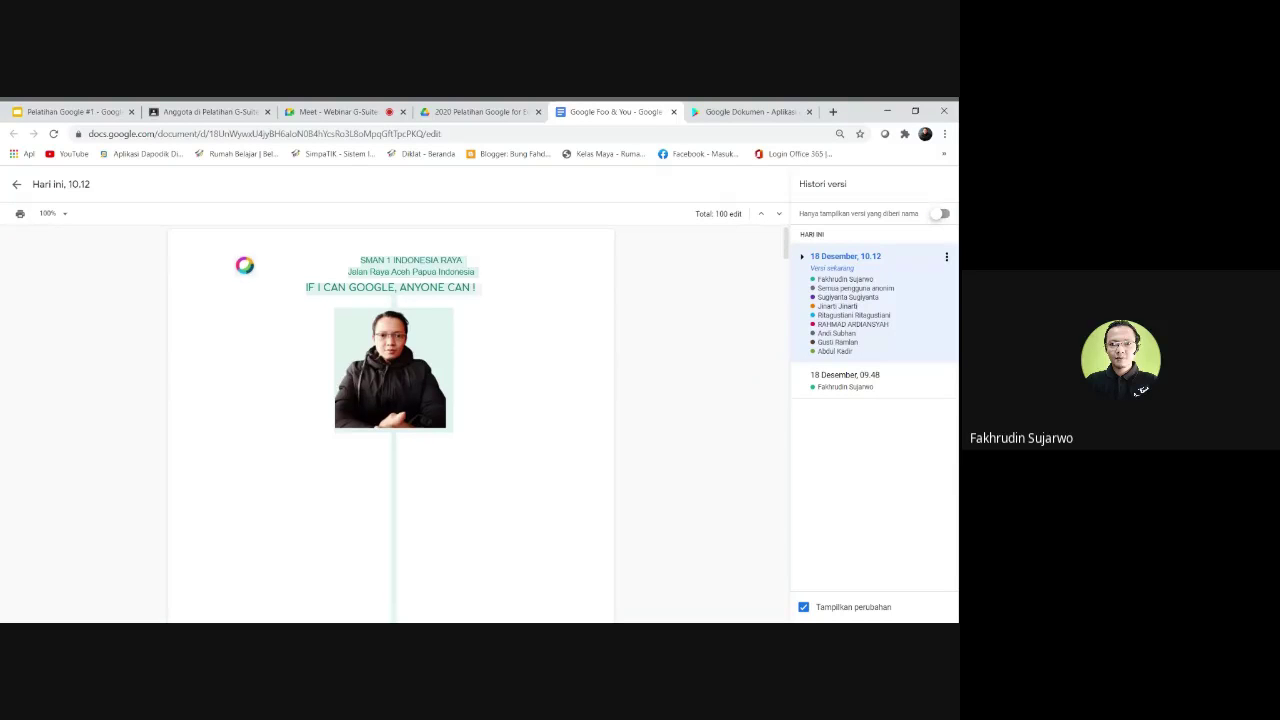
scroll(725, 340, down, 10)
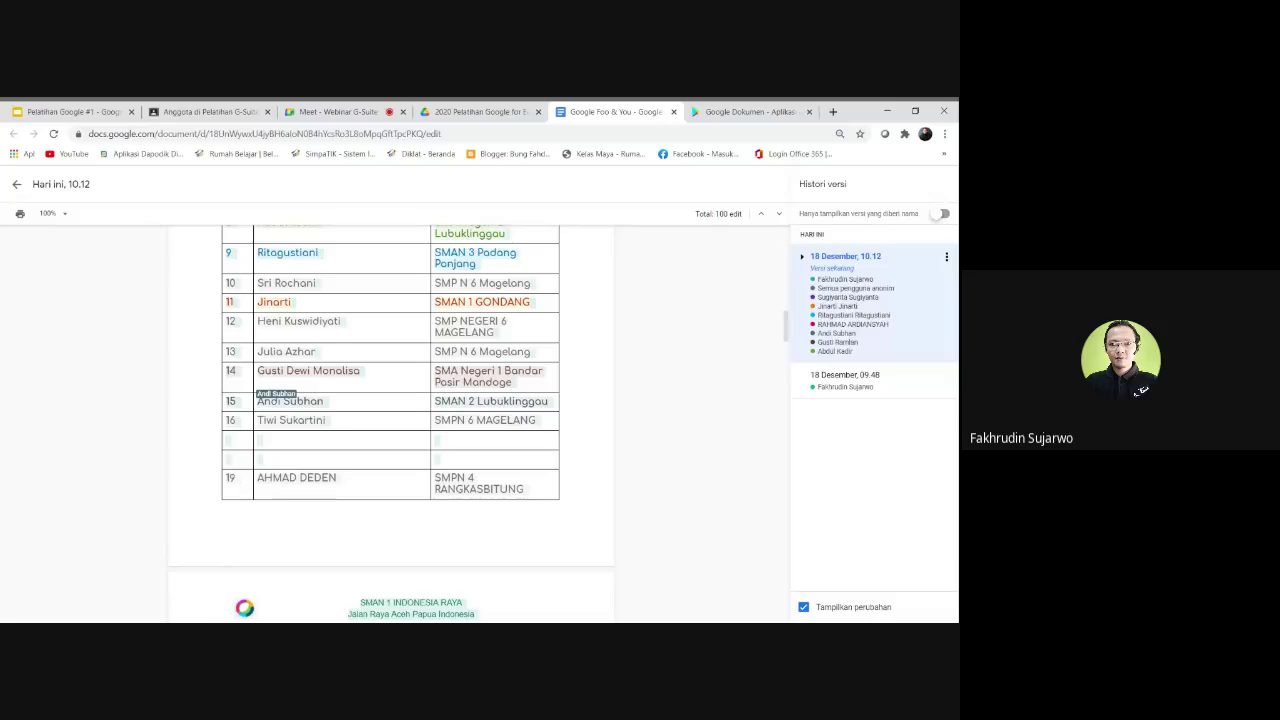
scroll(390, 420, down, 3)
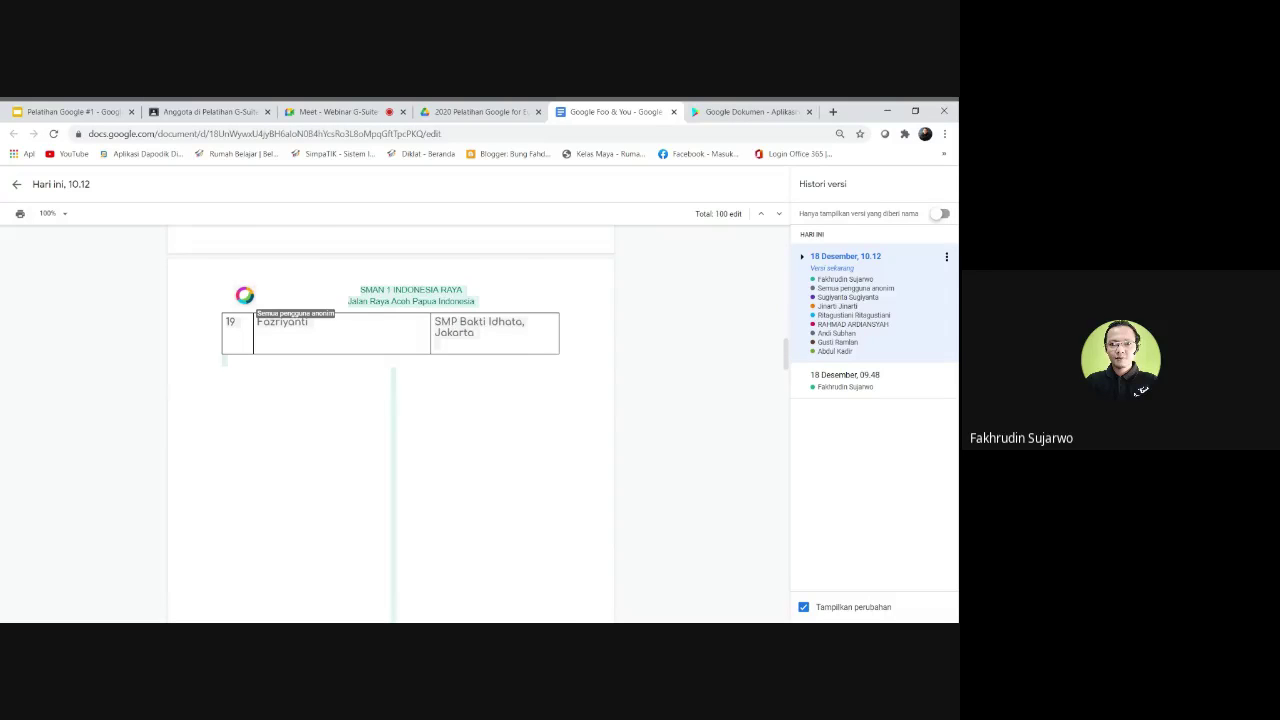
scroll(390, 420, up, 2)
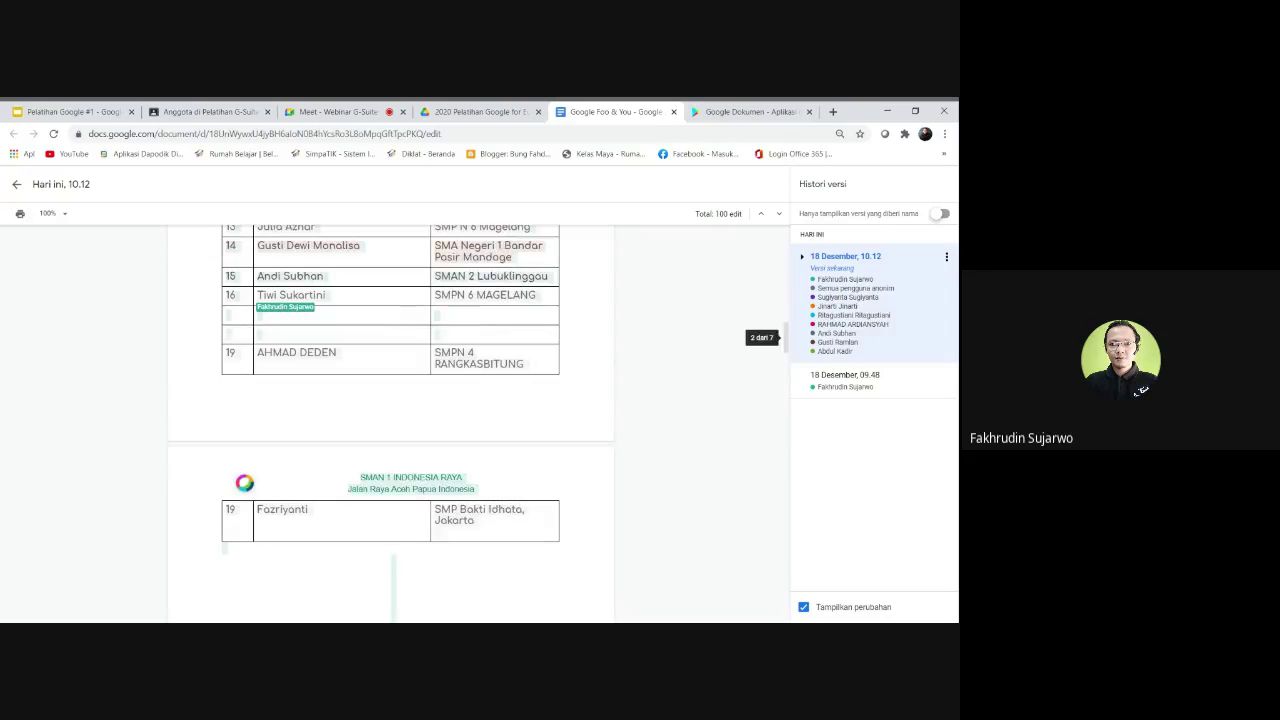
scroll(390, 420, up, 2)
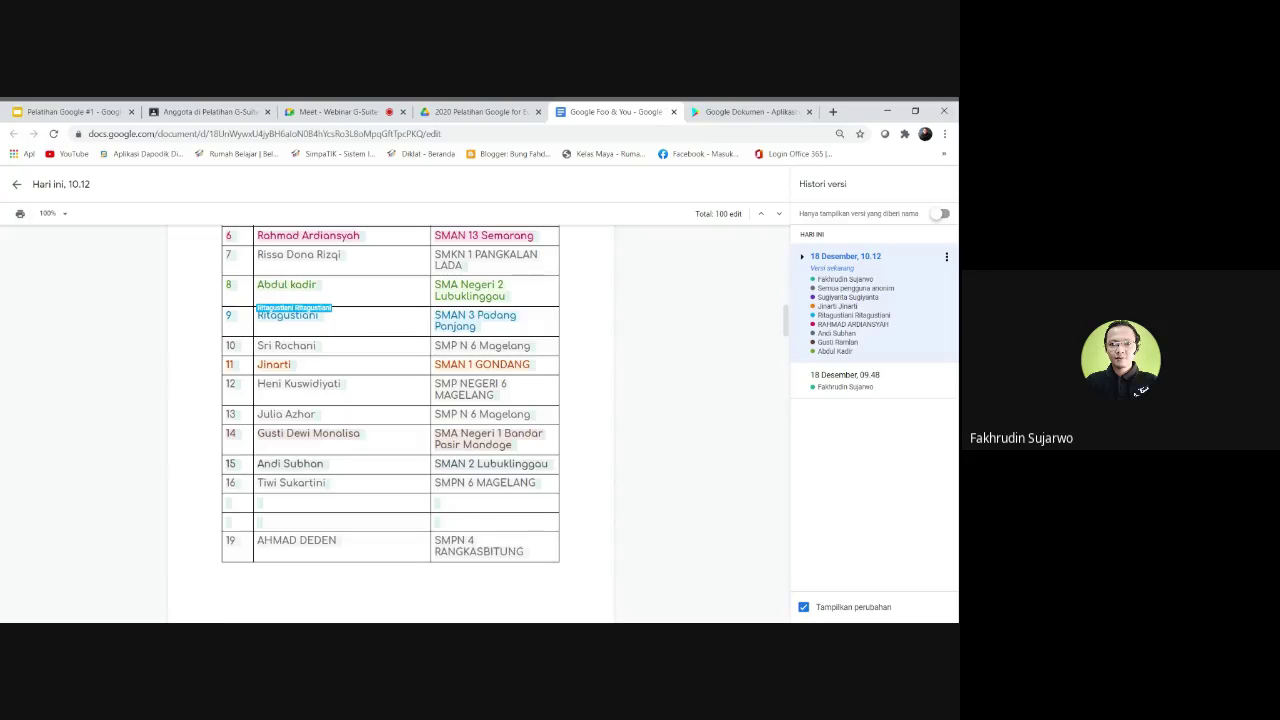
scroll(390, 400, up, 1)
scroll(390, 420, up, 2)
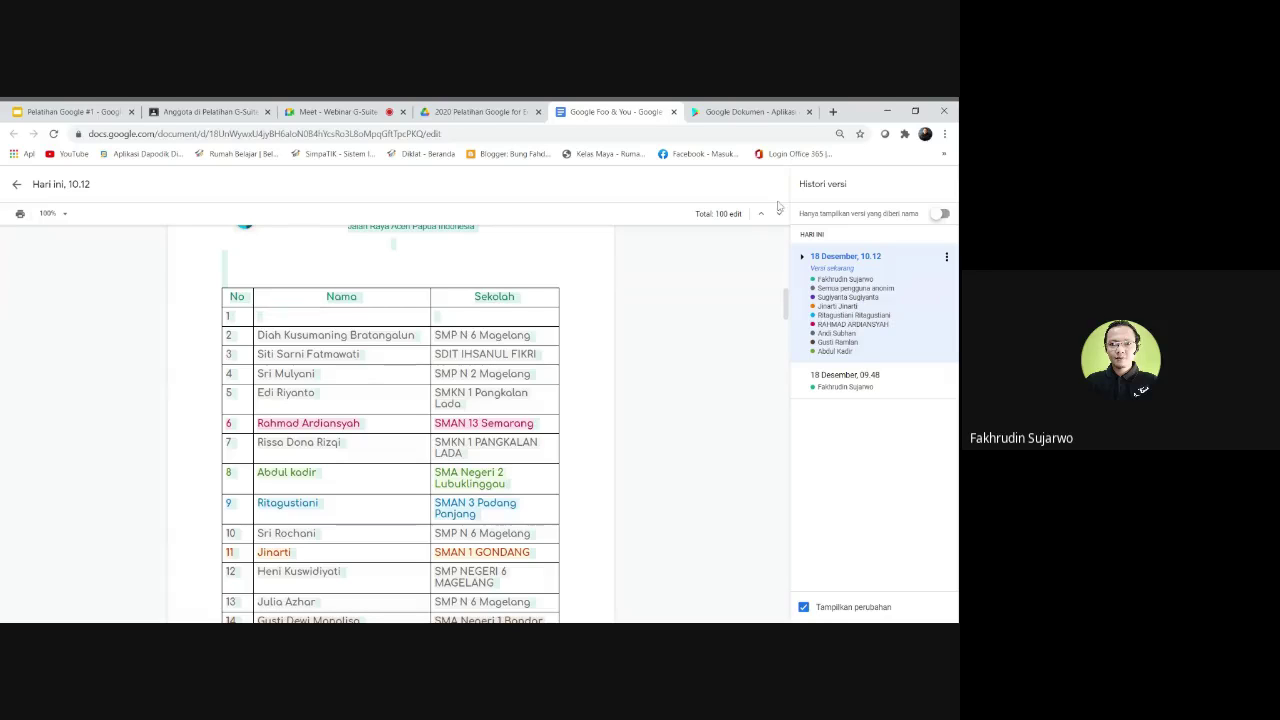
click(17, 184)
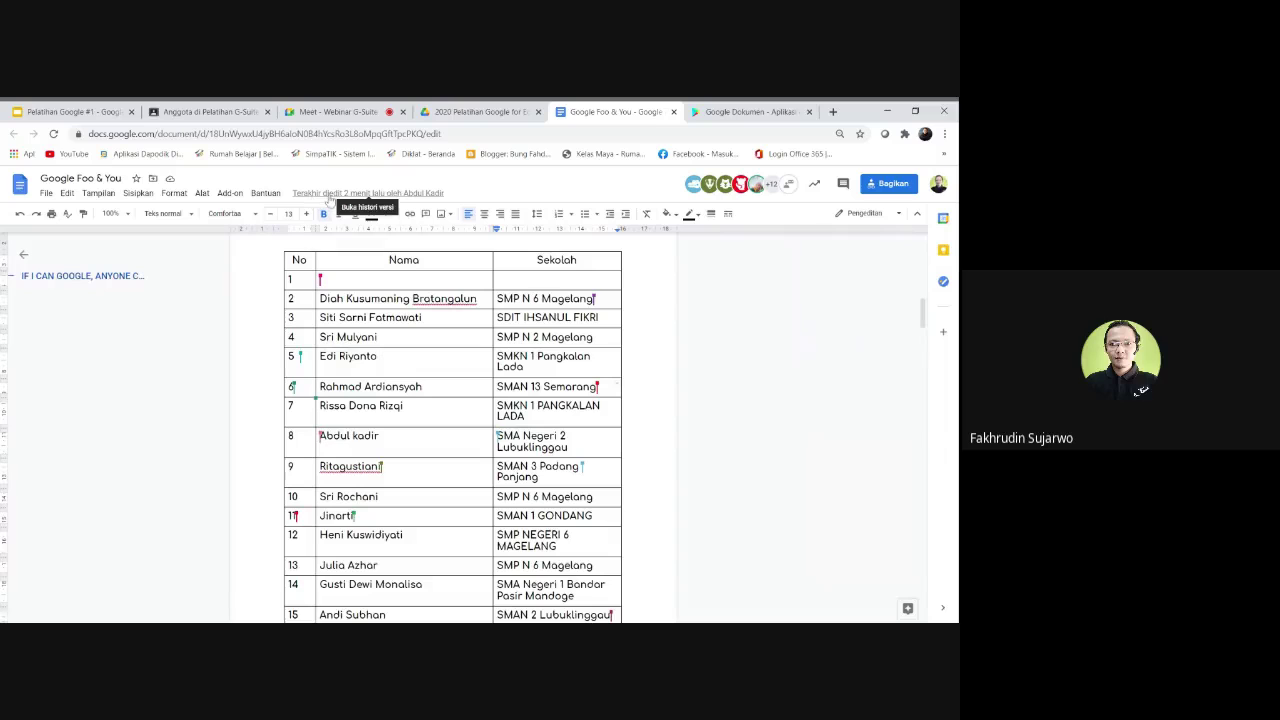
click(385, 194)
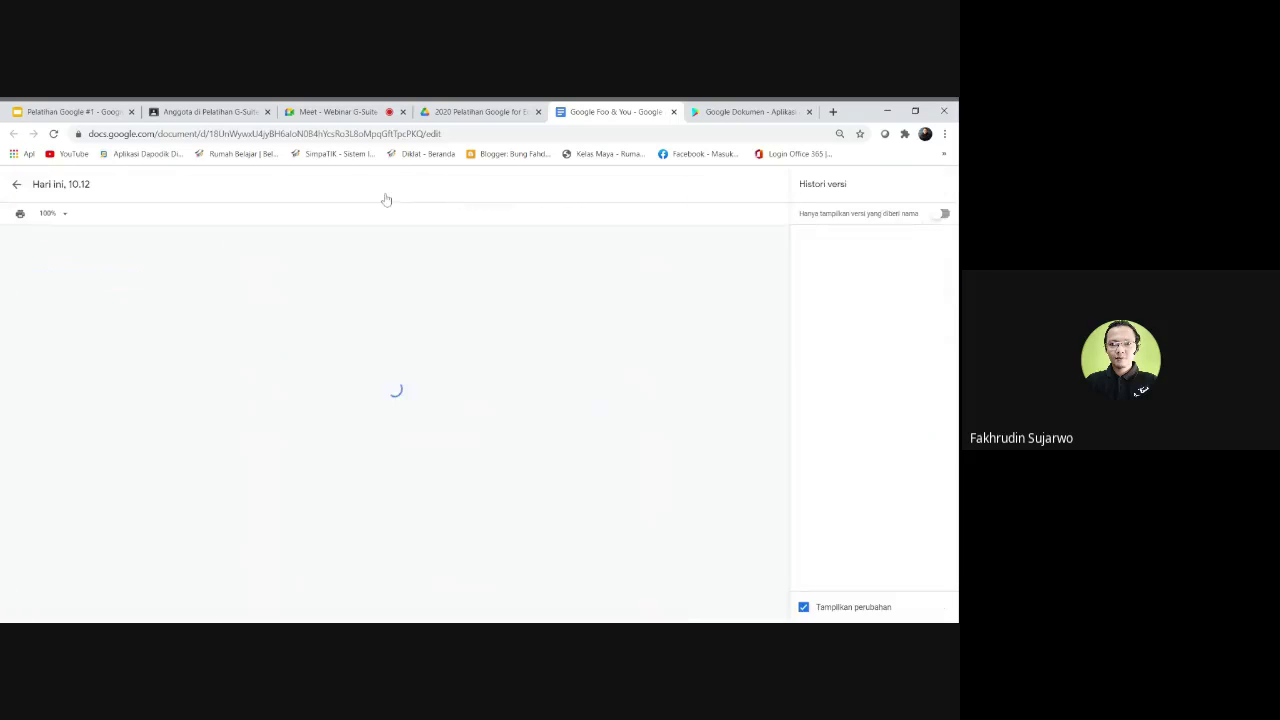
scroll(764, 236, down, 6)
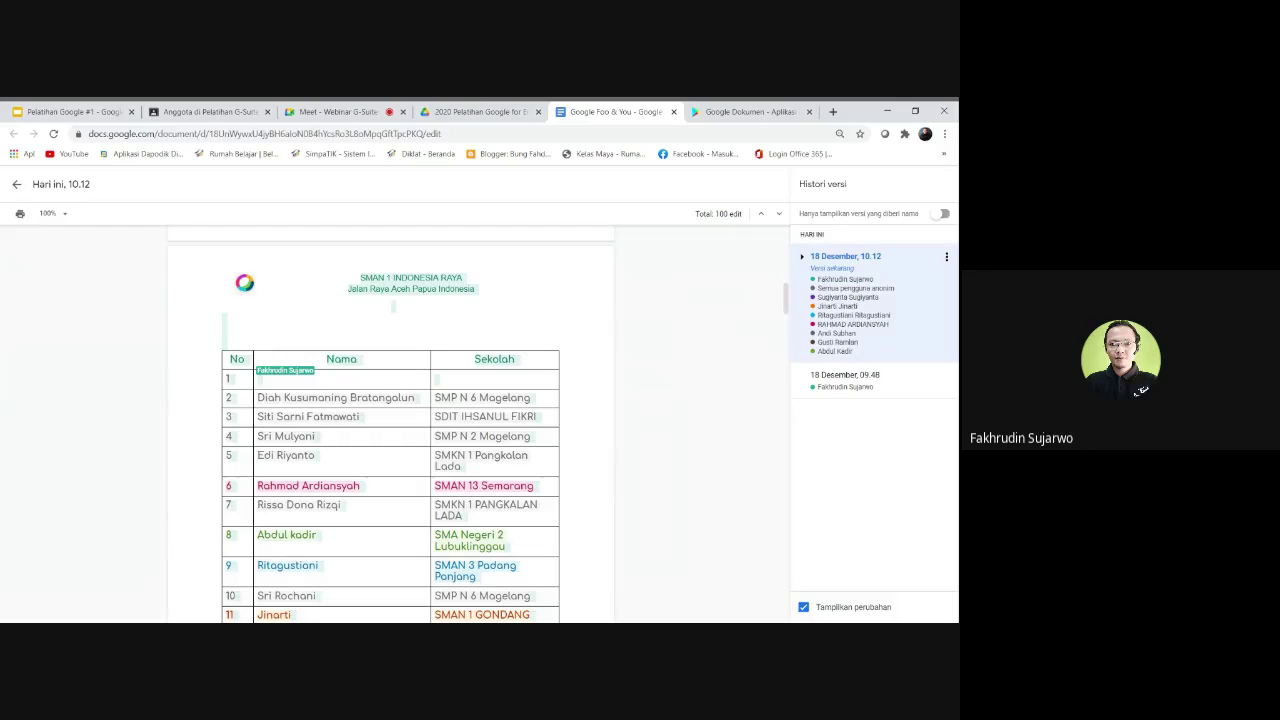
click(16, 185)
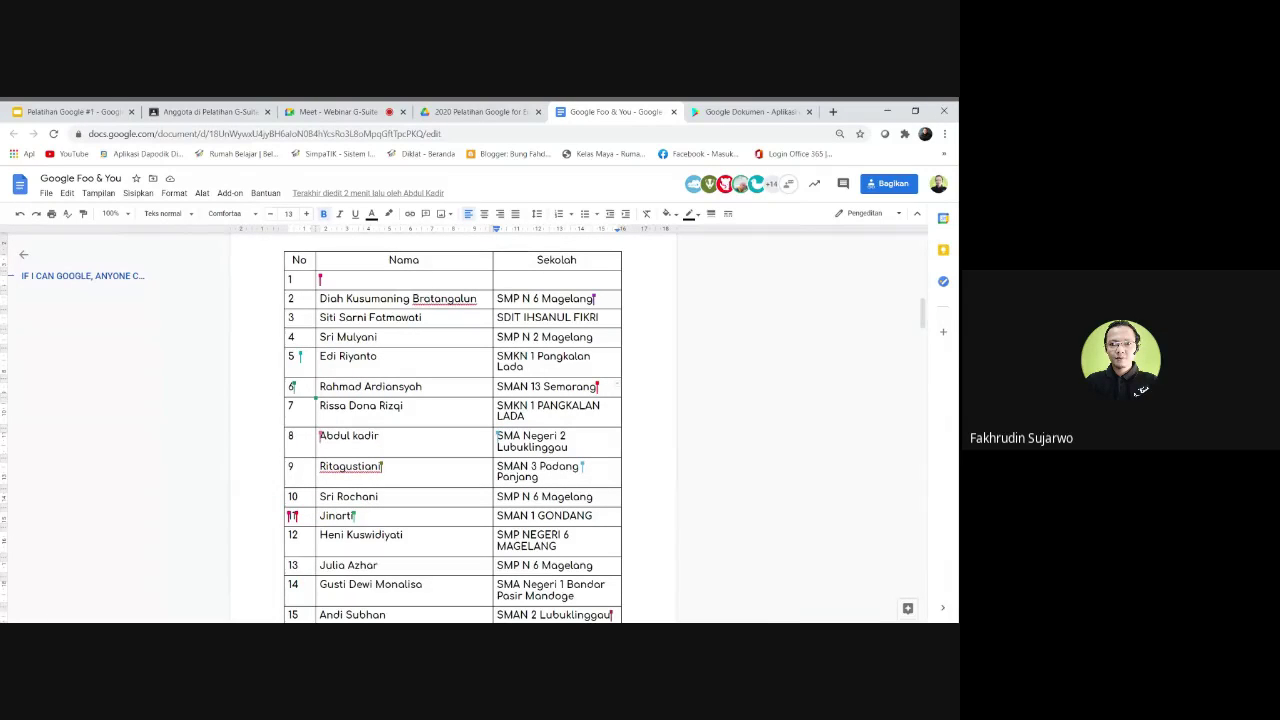
Scroll down the participant table
mouse_move(925, 315)
scroll(925, 315, down, 2)
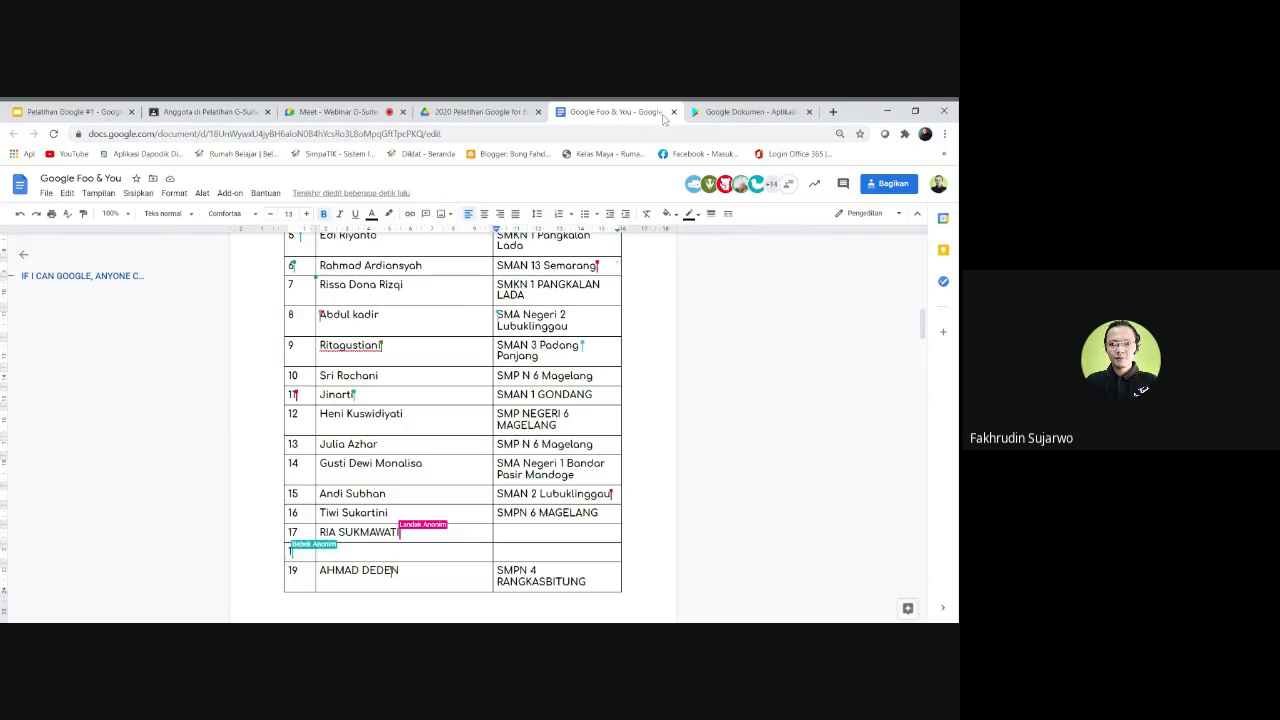
Close the Google Foo & You tab, returning to the 2020 Pelatihan Google for Education folder
click(512, 112)
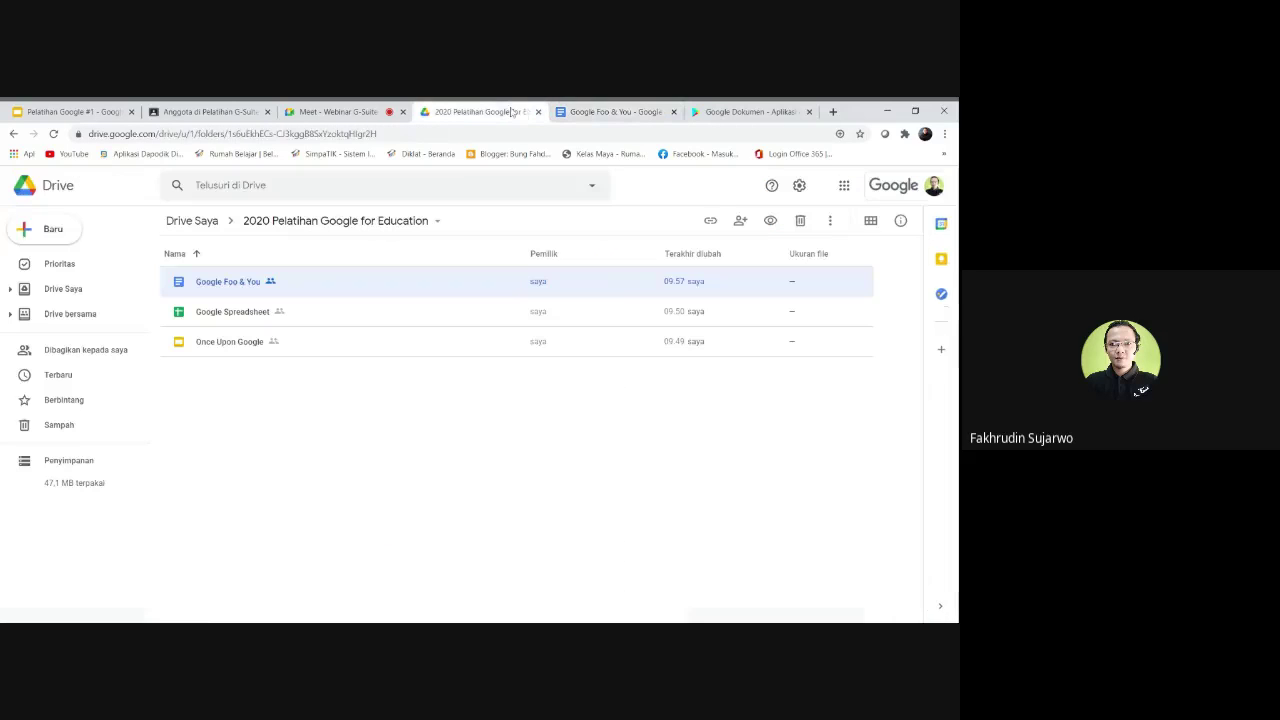
click(620, 112)
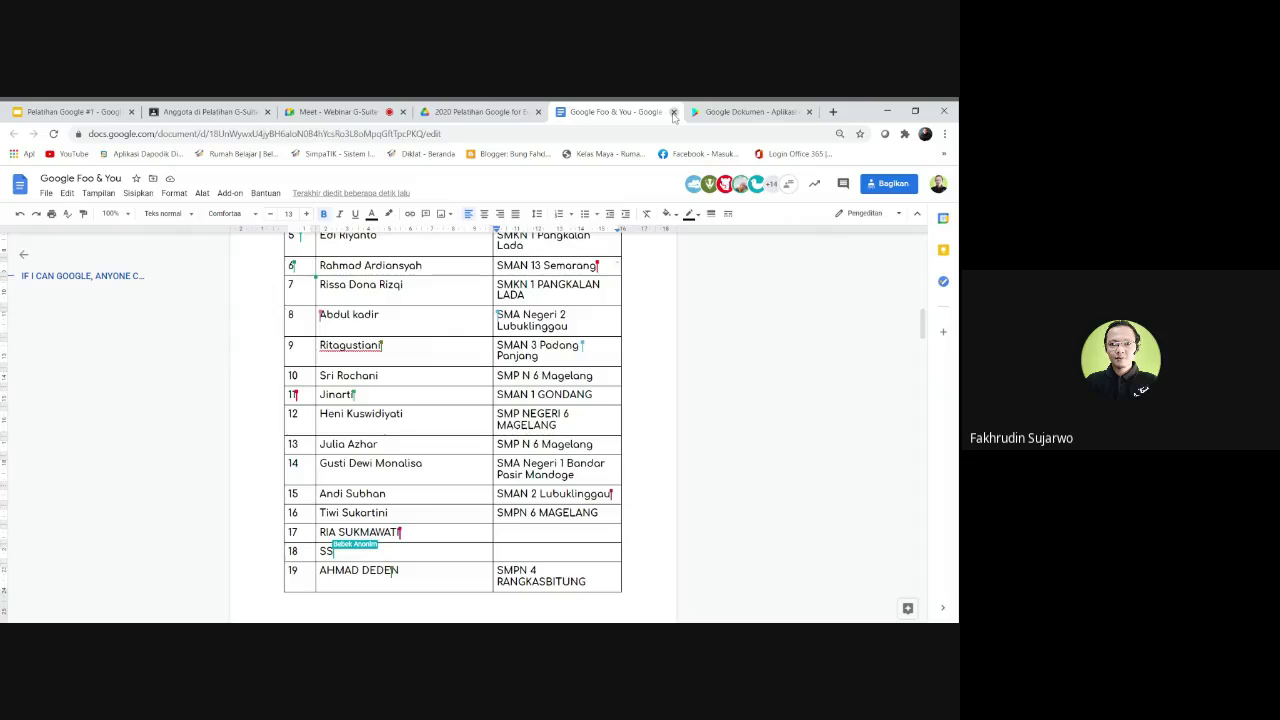
click(673, 111)
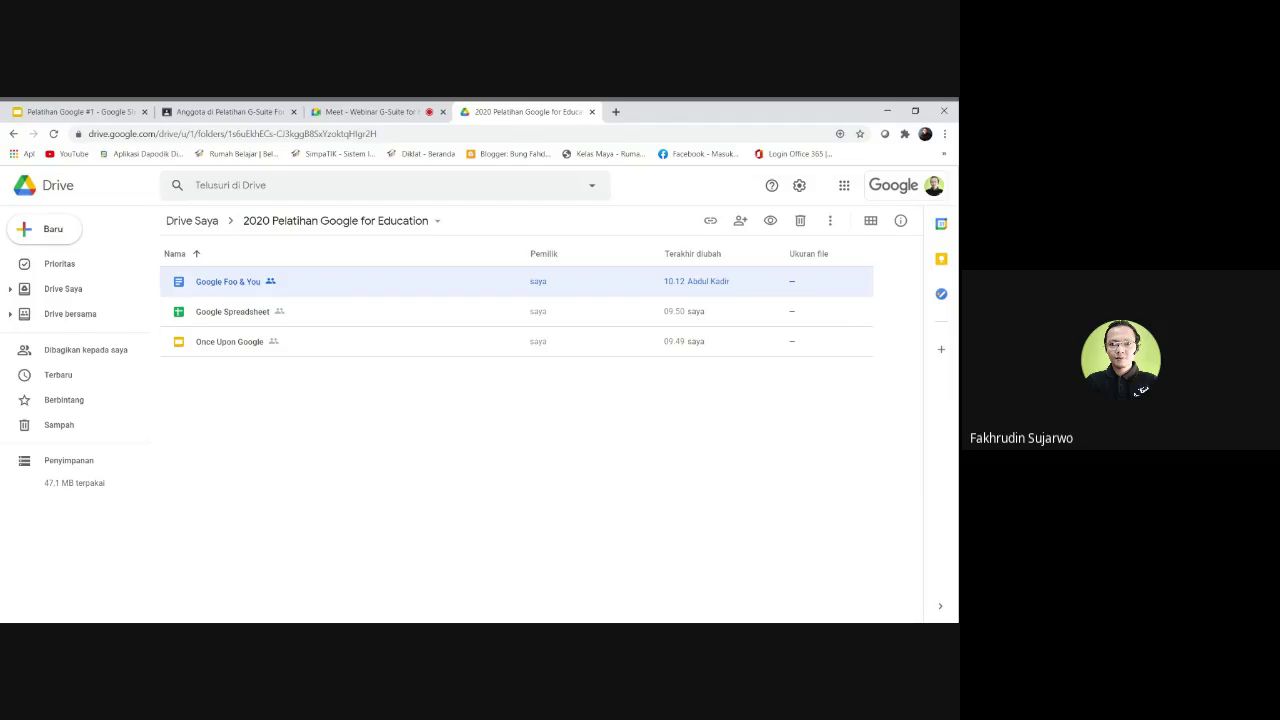
Open 'Once Upon Google' from Drive and click into its title placeholder without adding text
double_click(347, 343)
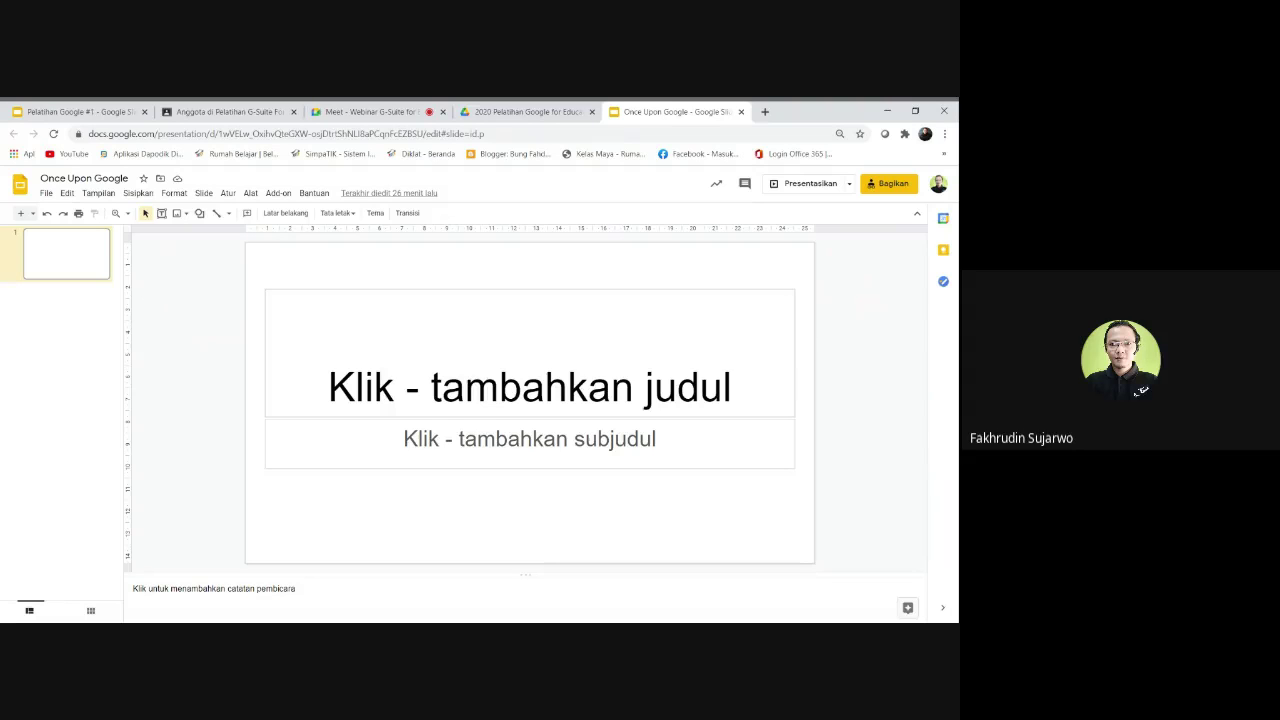
click(530, 387)
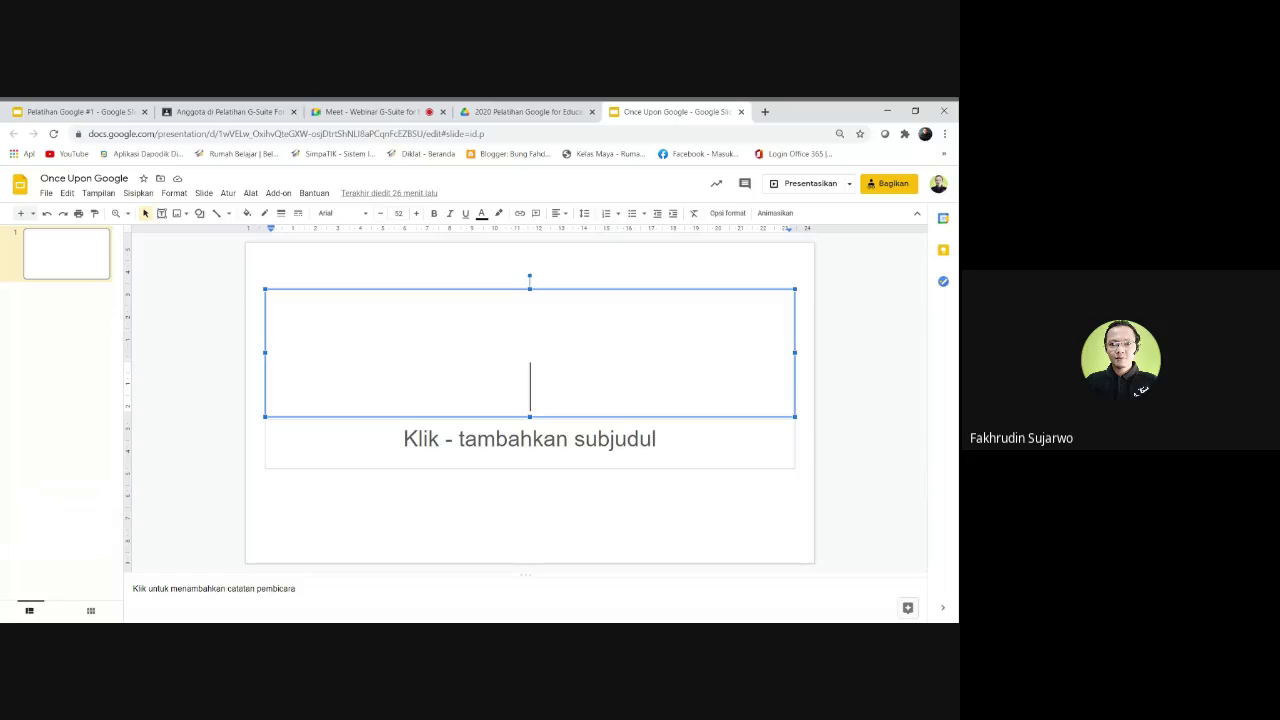
click(838, 344)
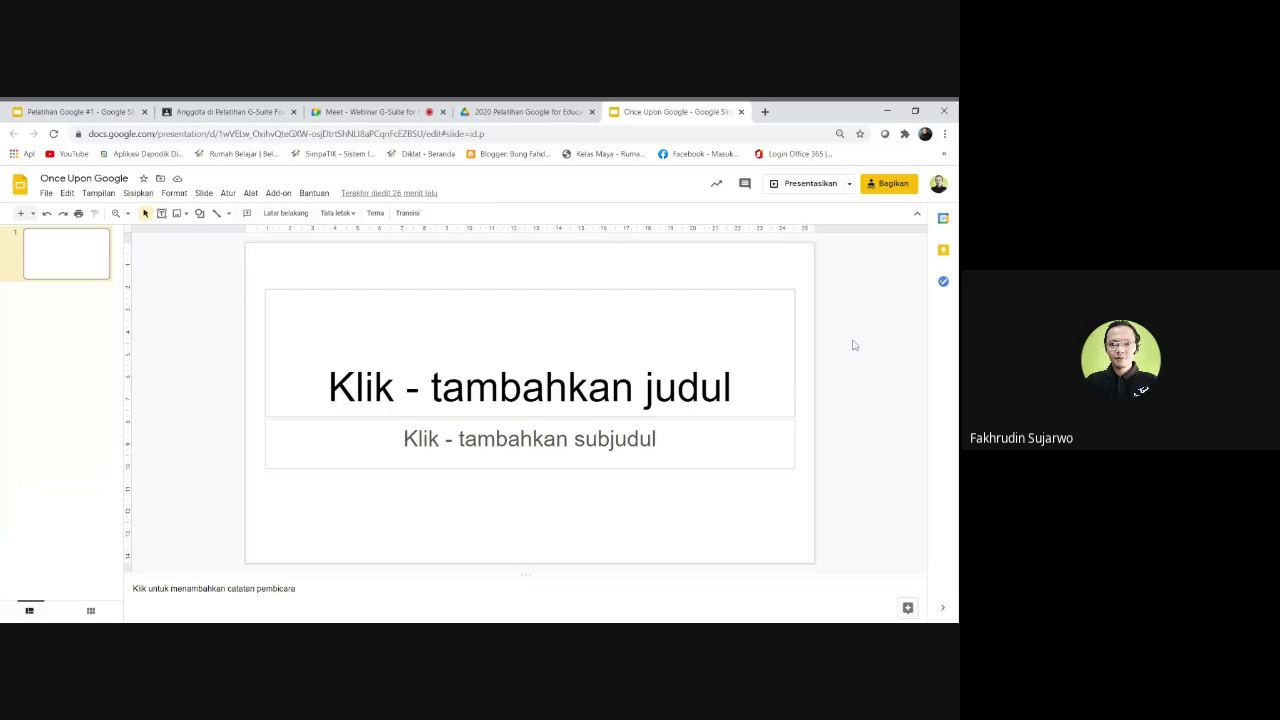
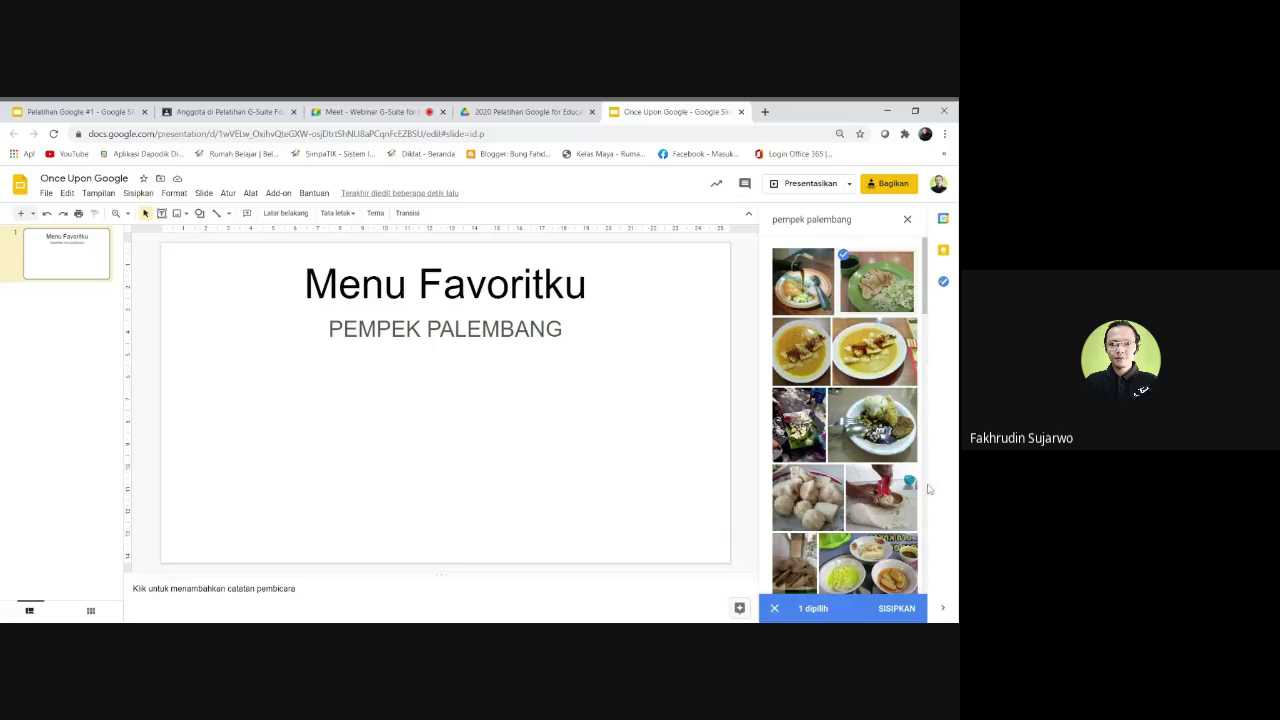
Insert the pempek photo, resize it, and place it below the PEMPEK PALEMBANG subtitle on the left
click(899, 609)
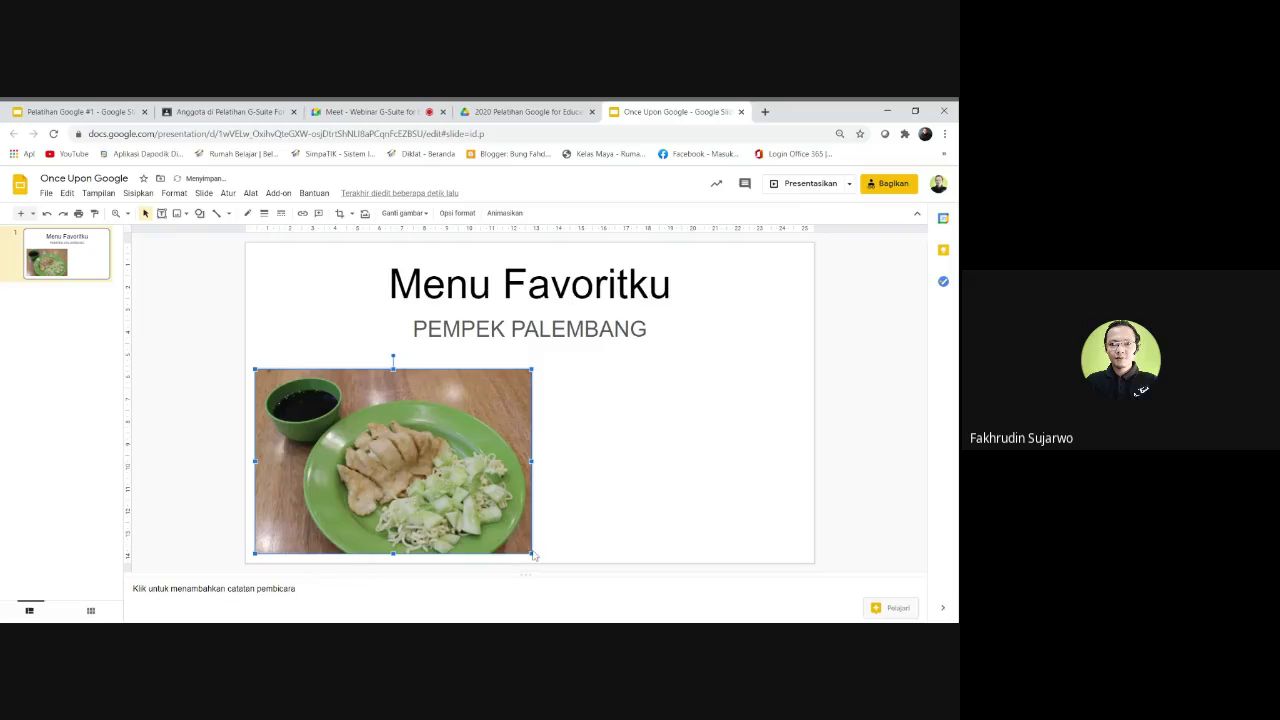
drag(532, 555, 488, 523)
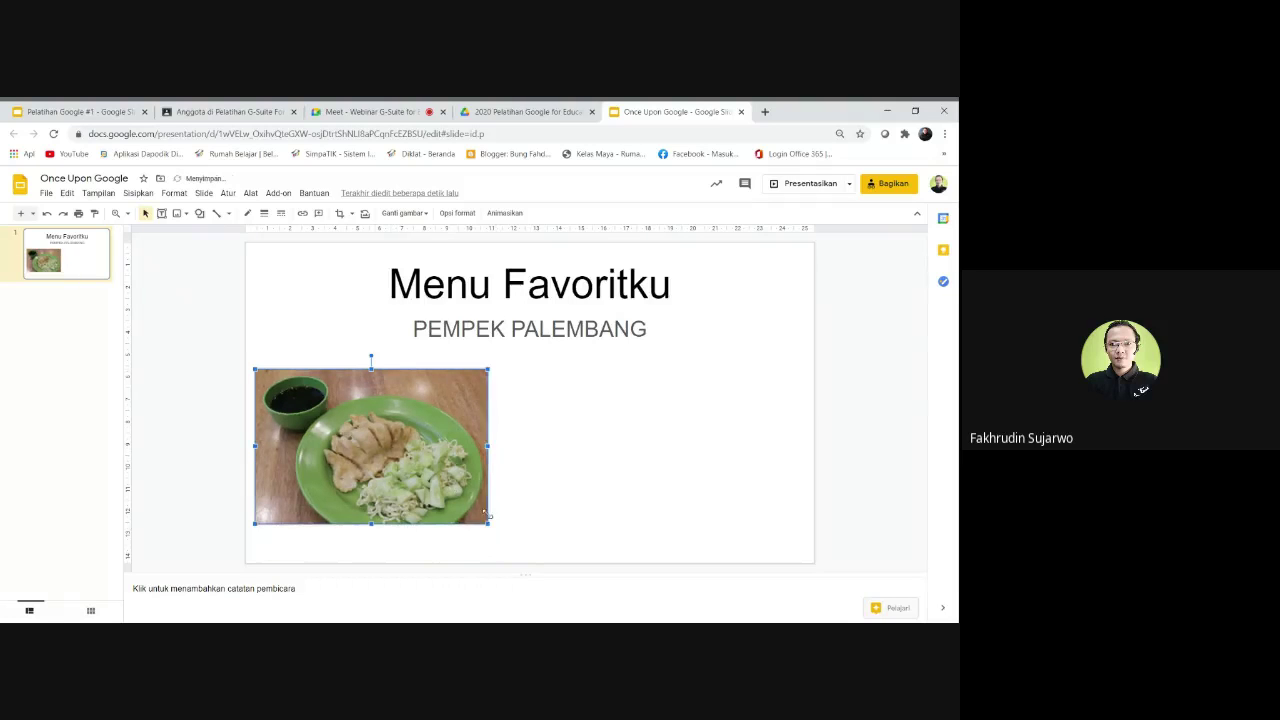
drag(412, 440, 428, 433)
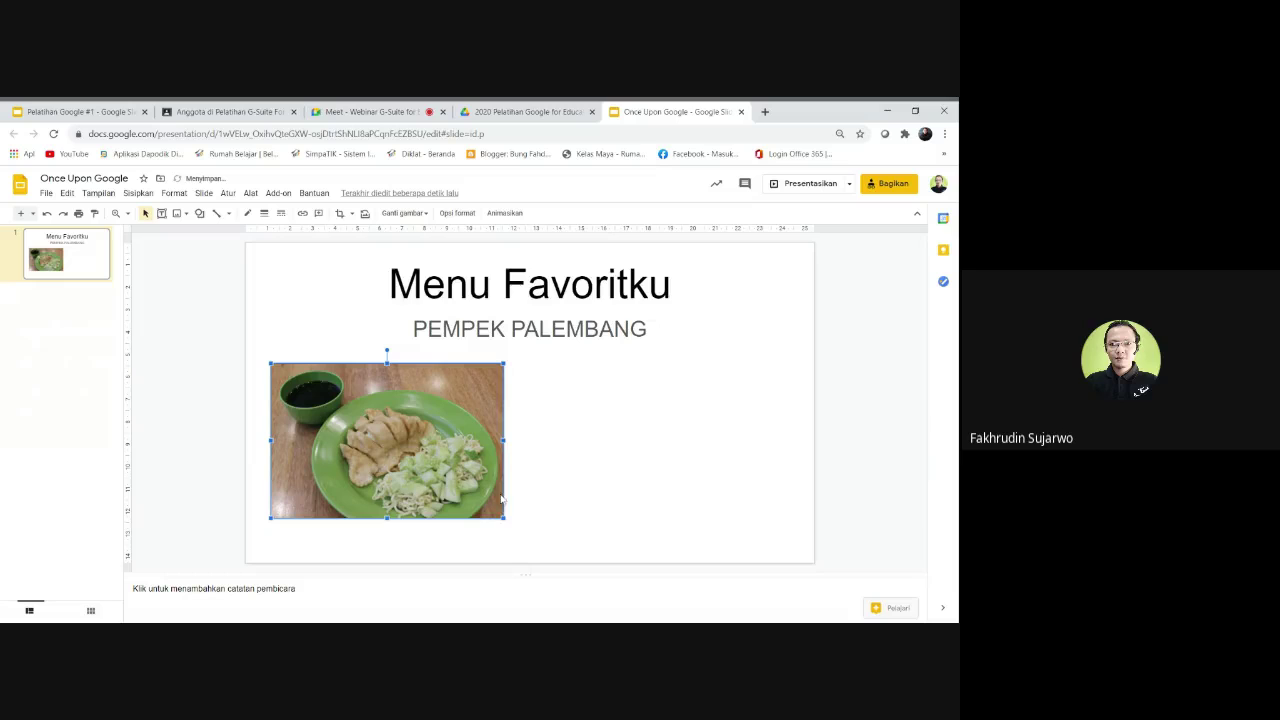
drag(505, 518, 515, 523)
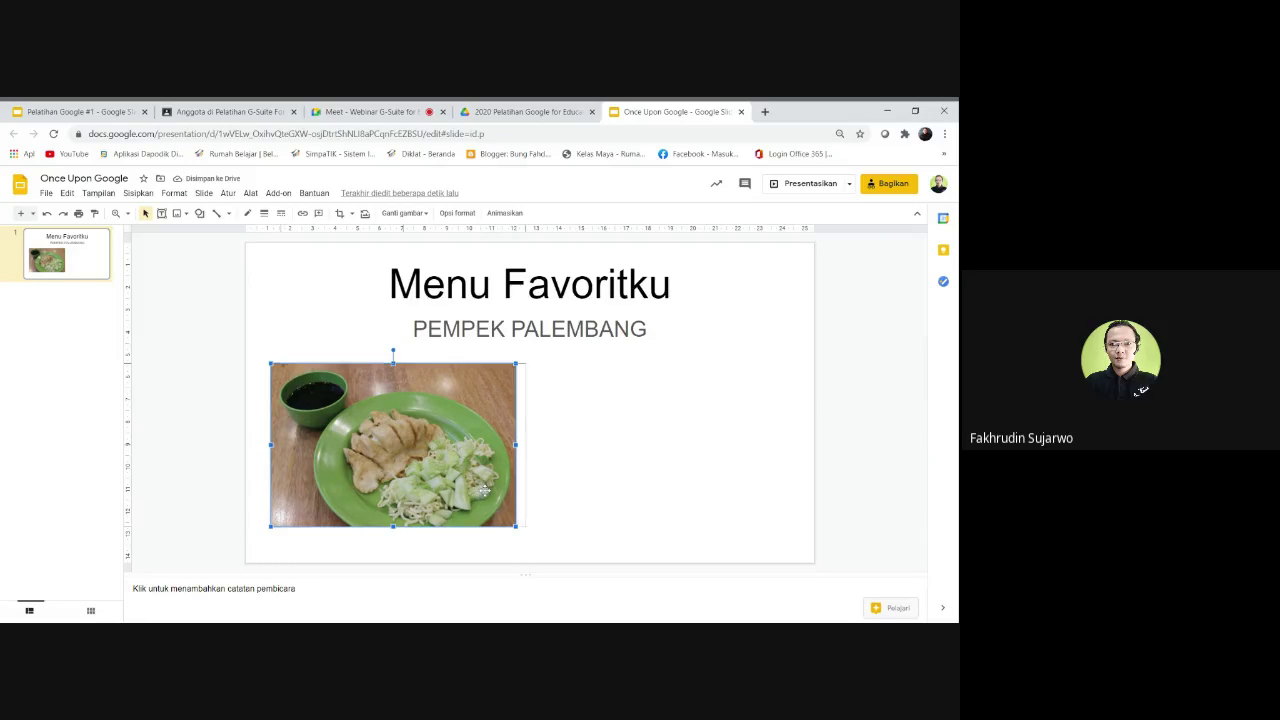
drag(484, 490, 485, 490)
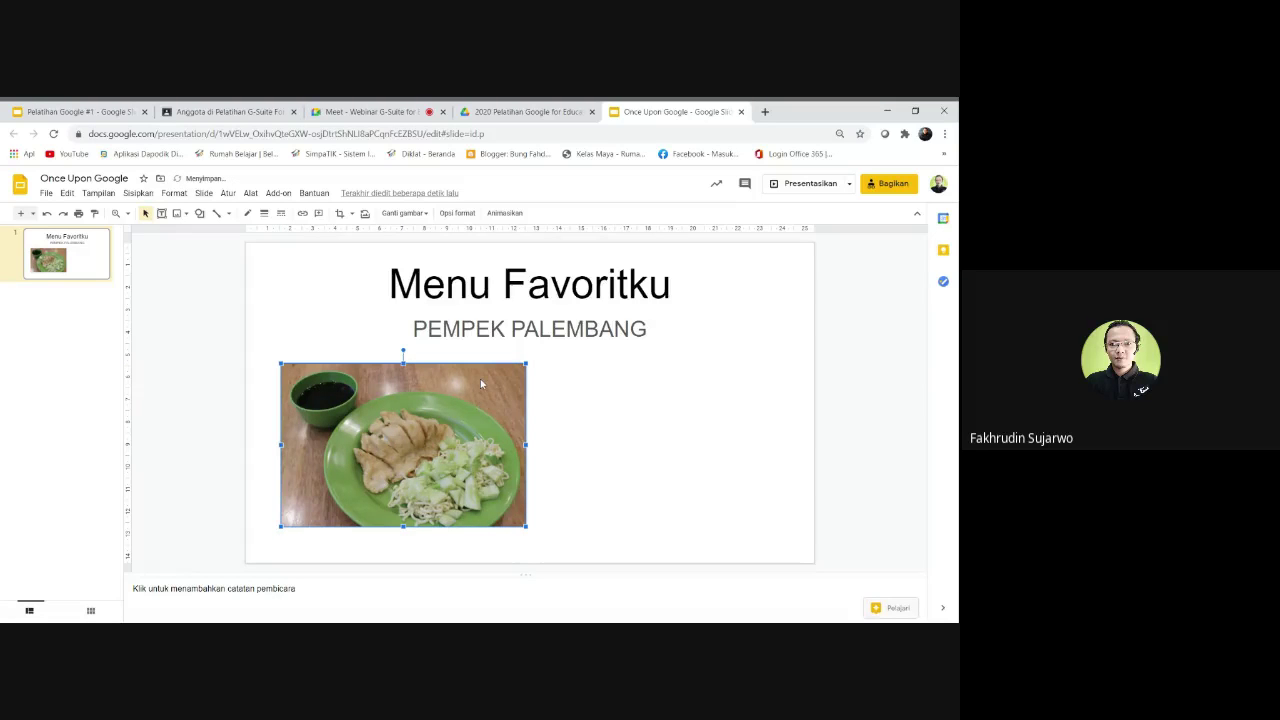
click(613, 386)
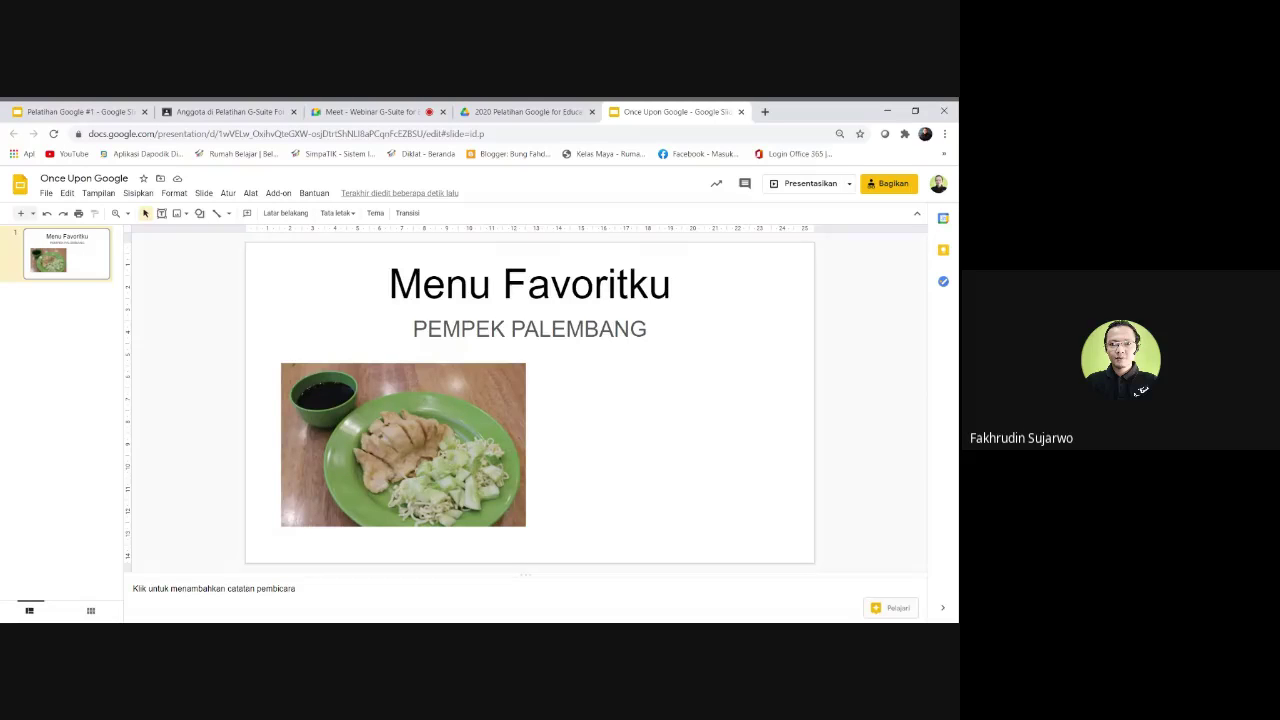
click(465, 375)
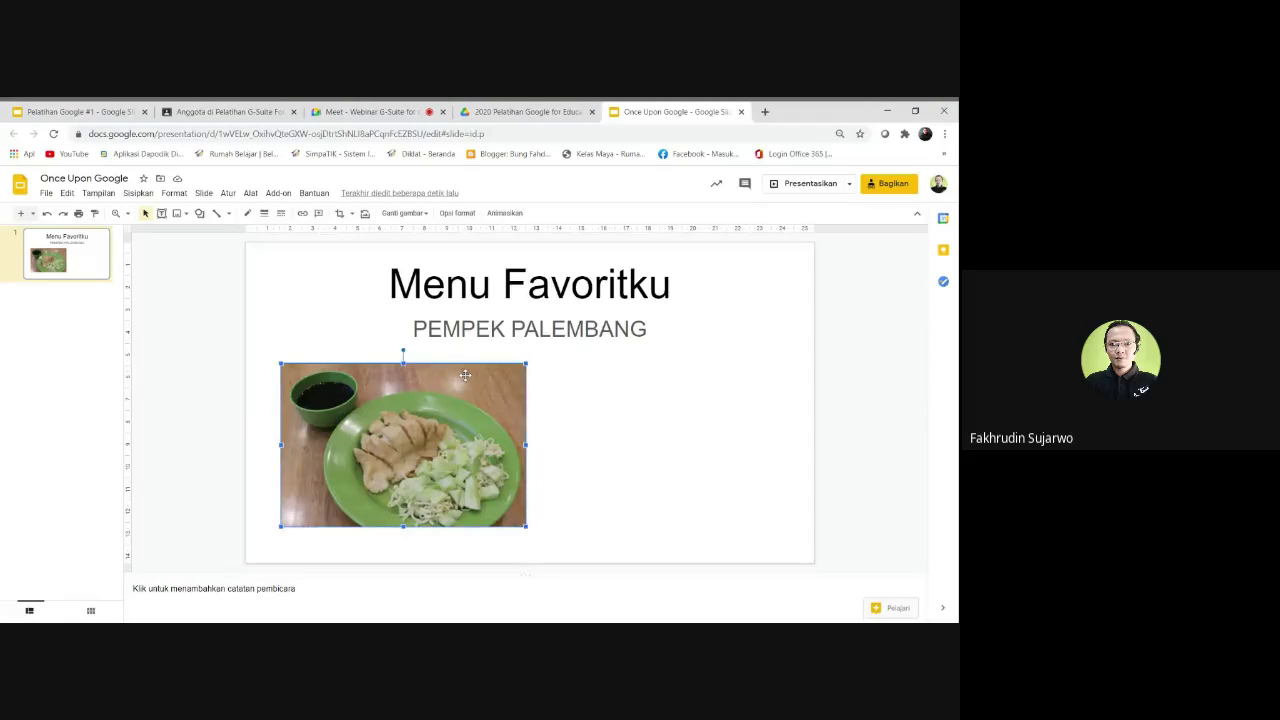
click(628, 384)
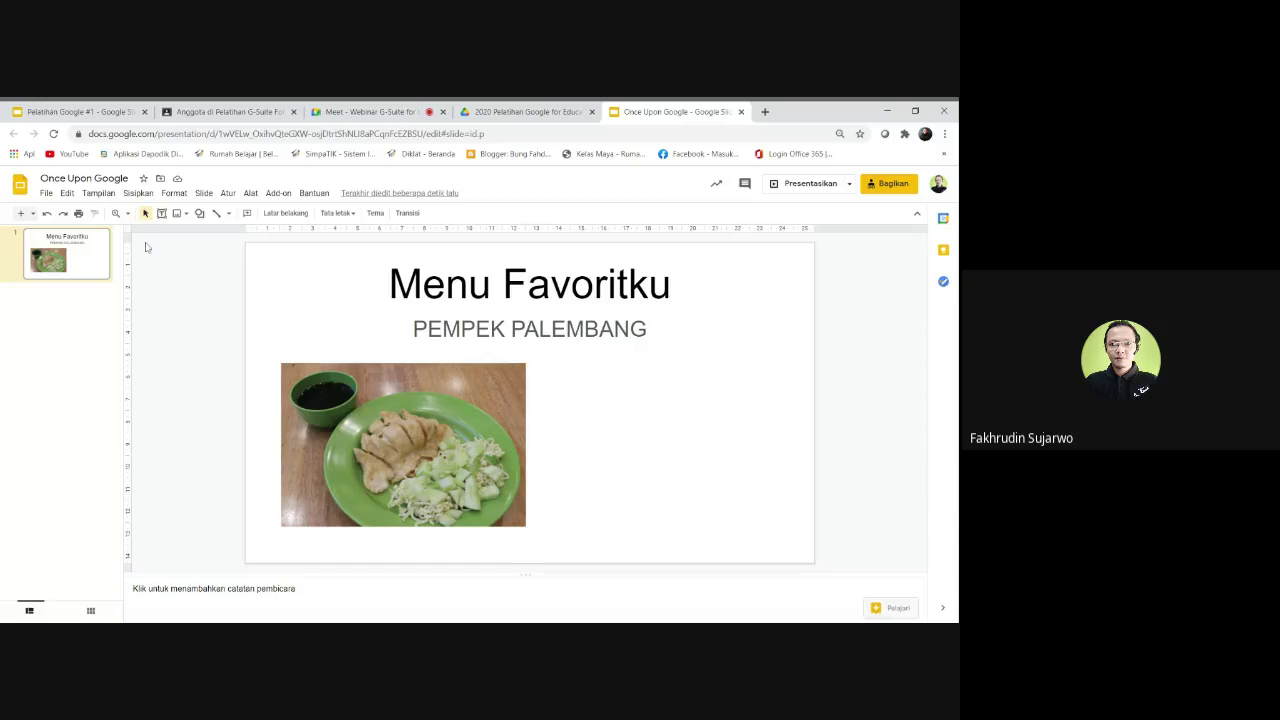
click(135, 193)
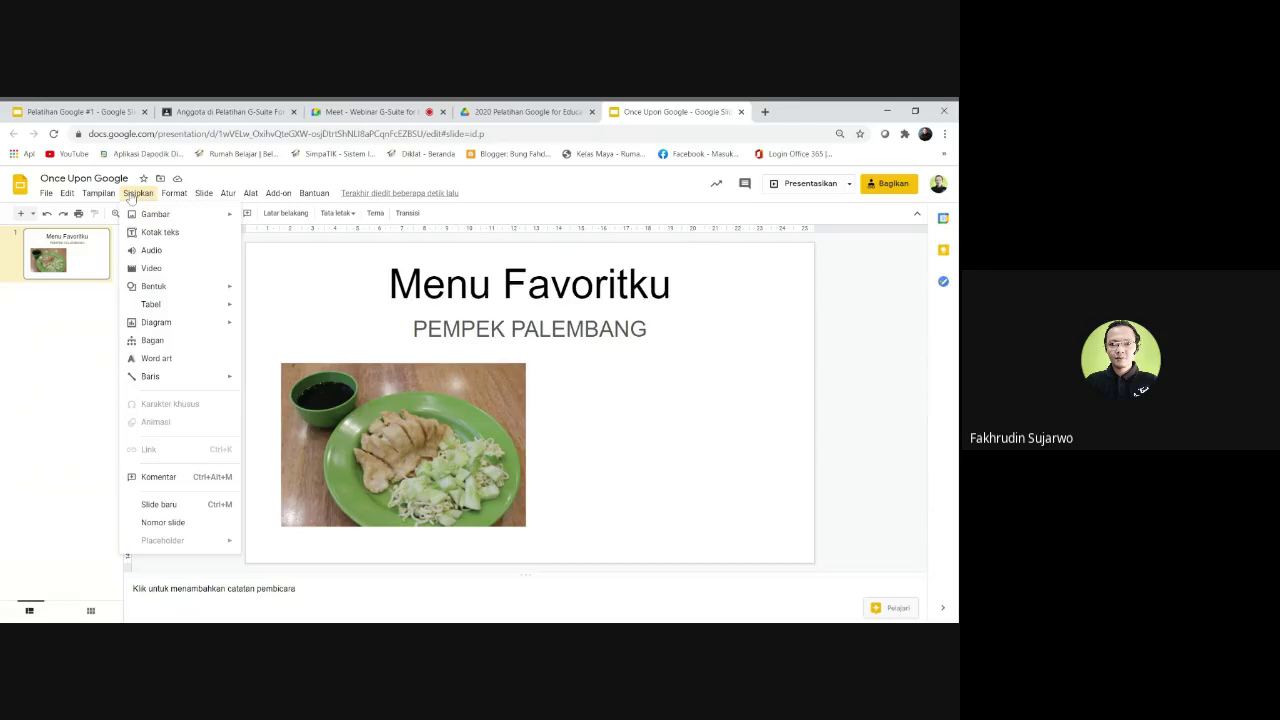
Search YouTube videos for 'memasak pempek' in the insert-video dialog
click(200, 269)
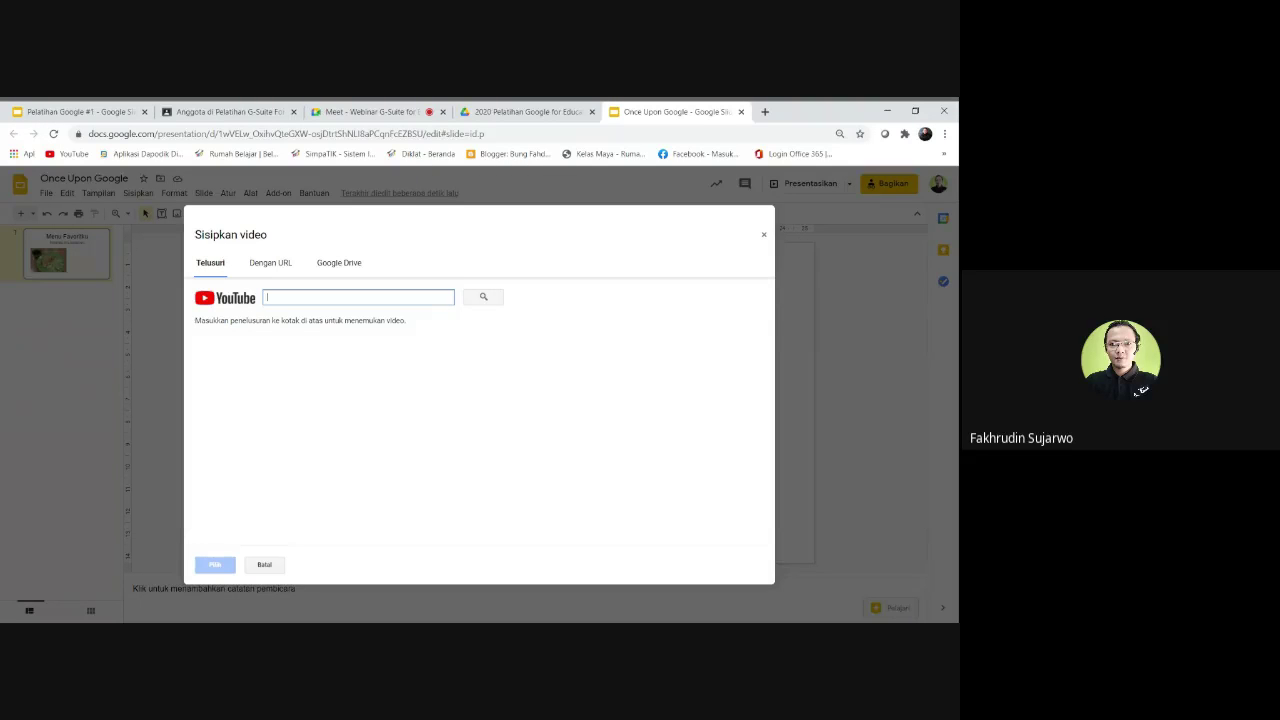
text(ps)
text(mp)
text(e)
text(k)
key(Return)
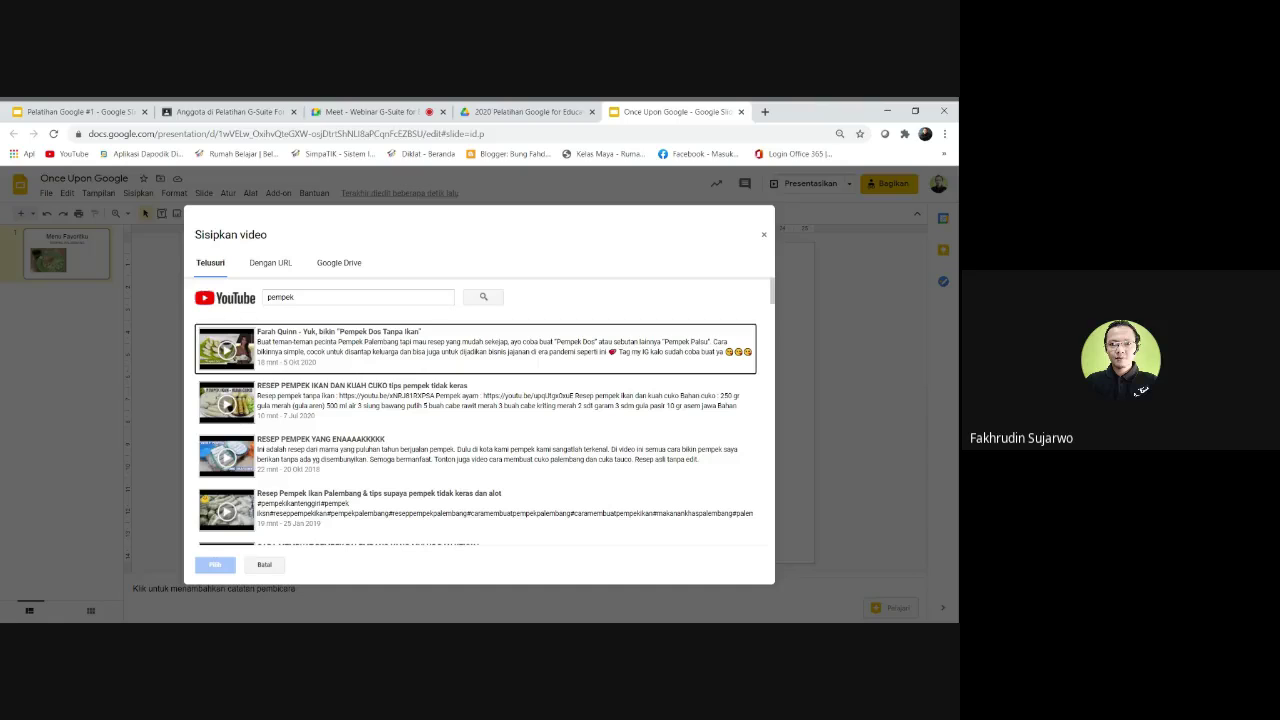
scroll(326, 378, down, 5)
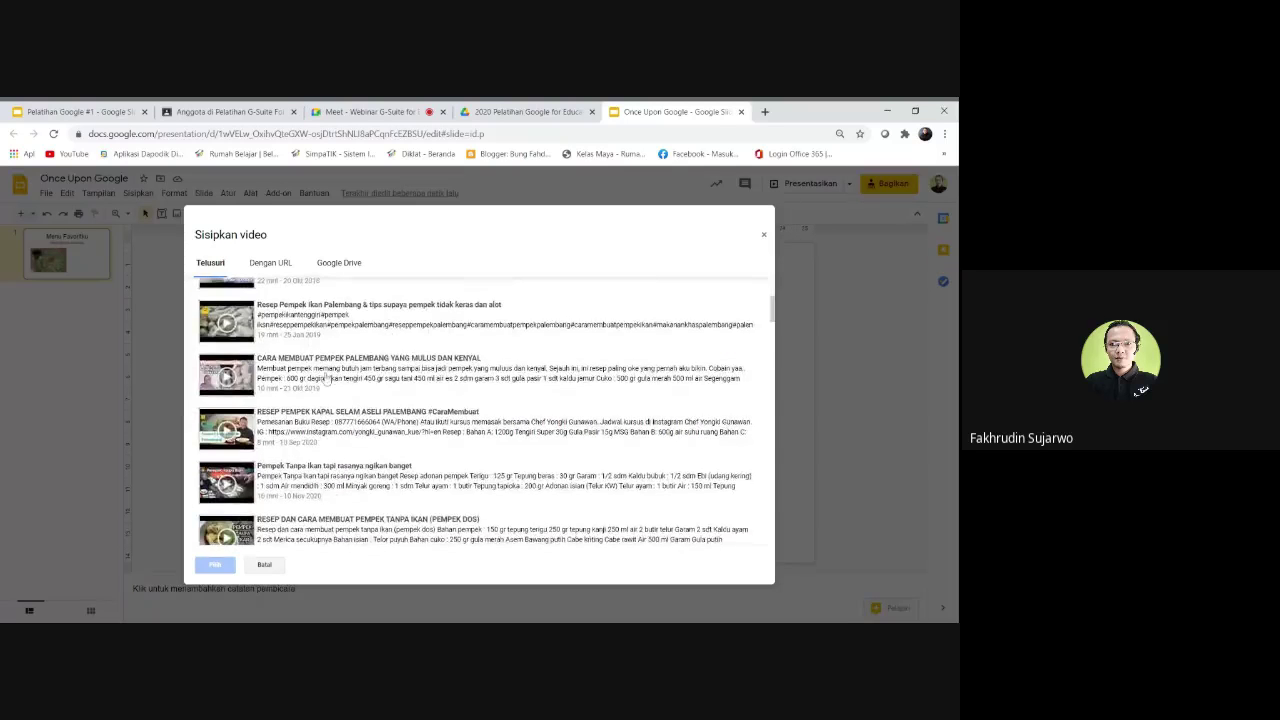
scroll(326, 378, up, 5)
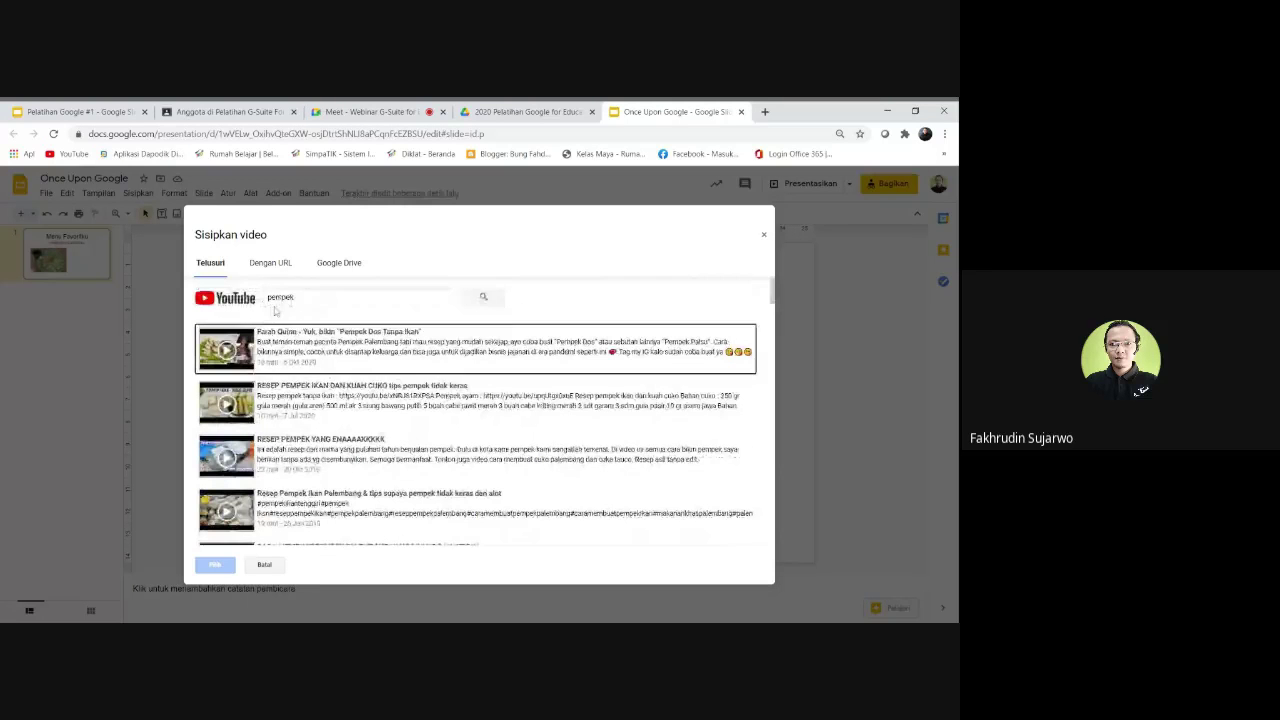
click(268, 297)
text(me)
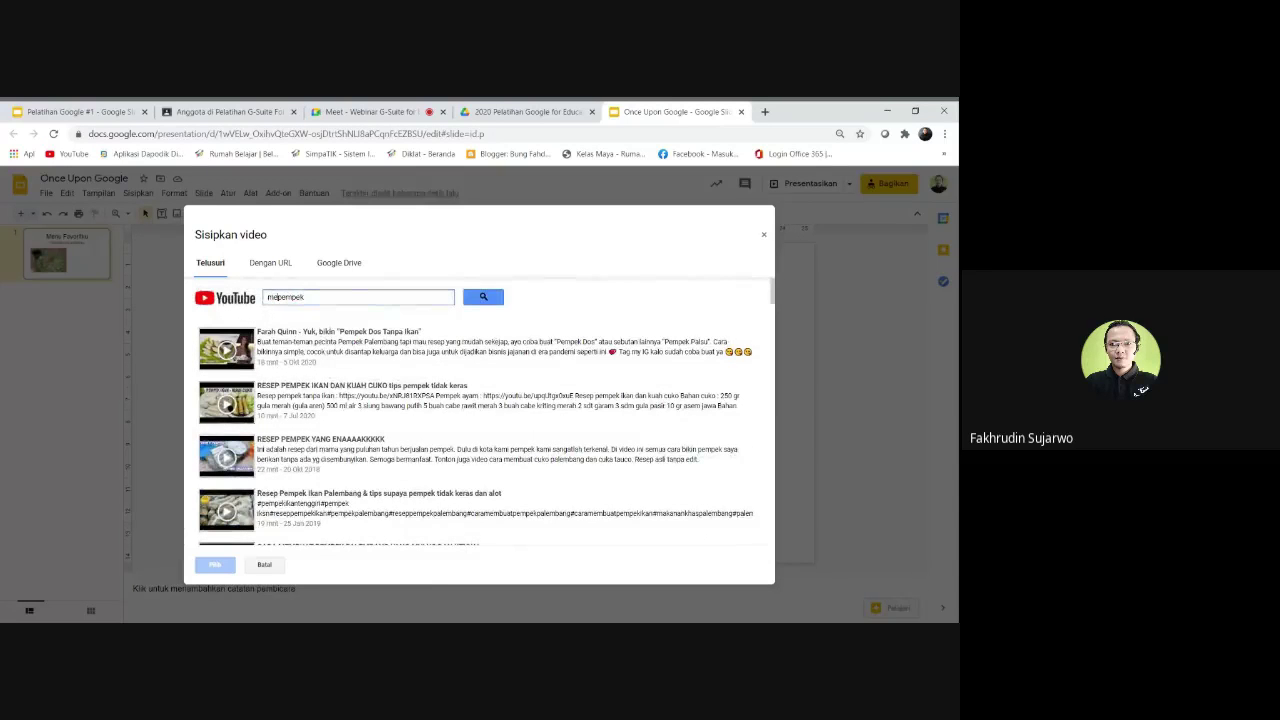
text(masa)
key(ctrl+a)
text(k)
key(Return)
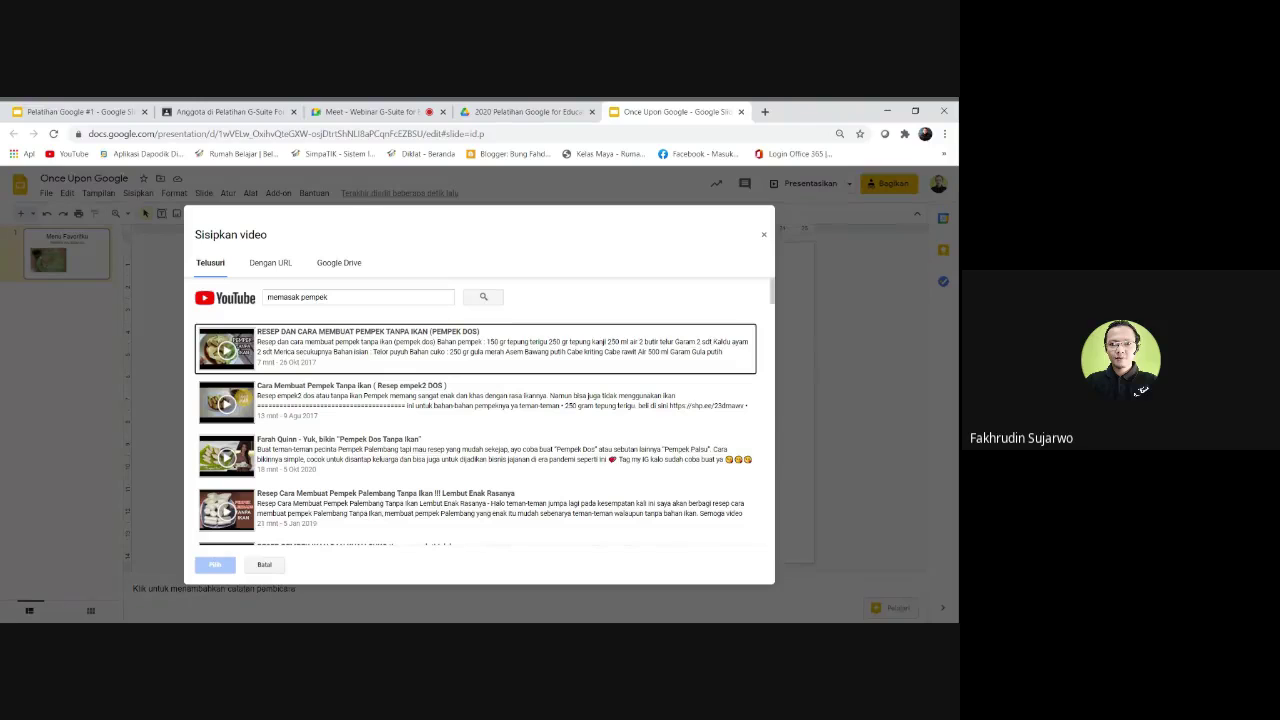
Admit the Meet join request, then insert the Pempek Dos video into the slide
click(376, 112)
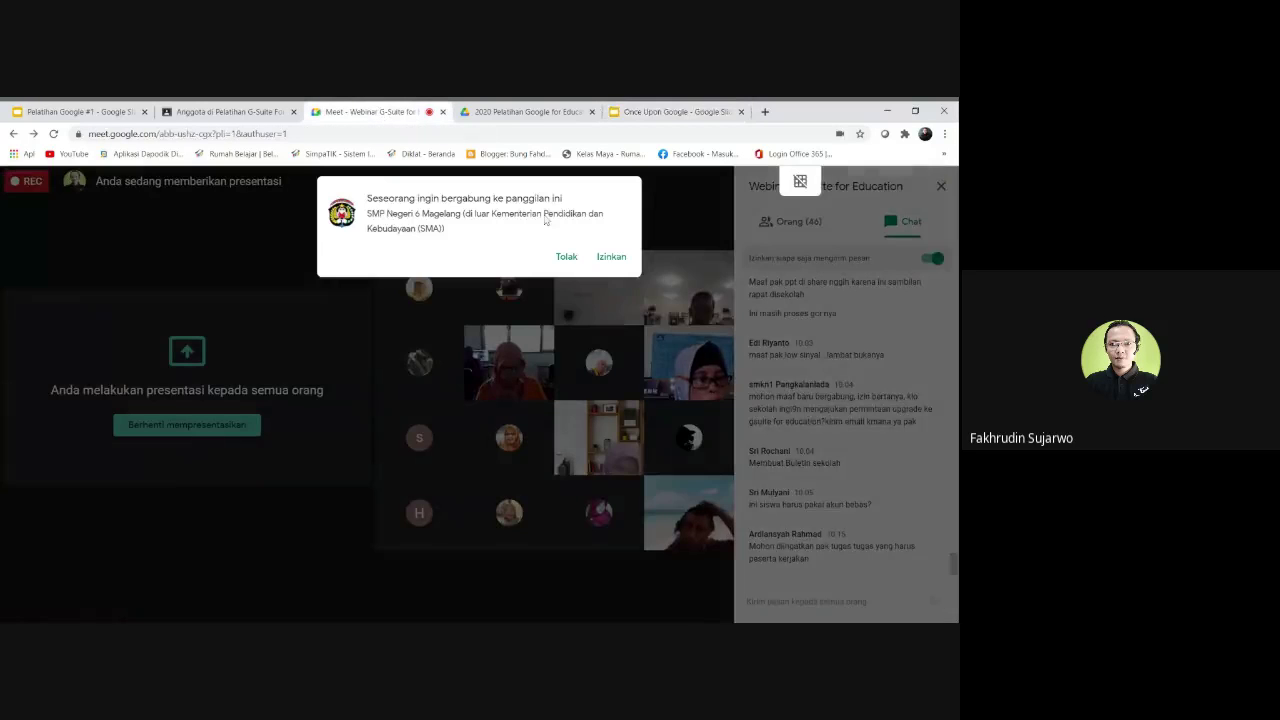
click(611, 256)
click(675, 112)
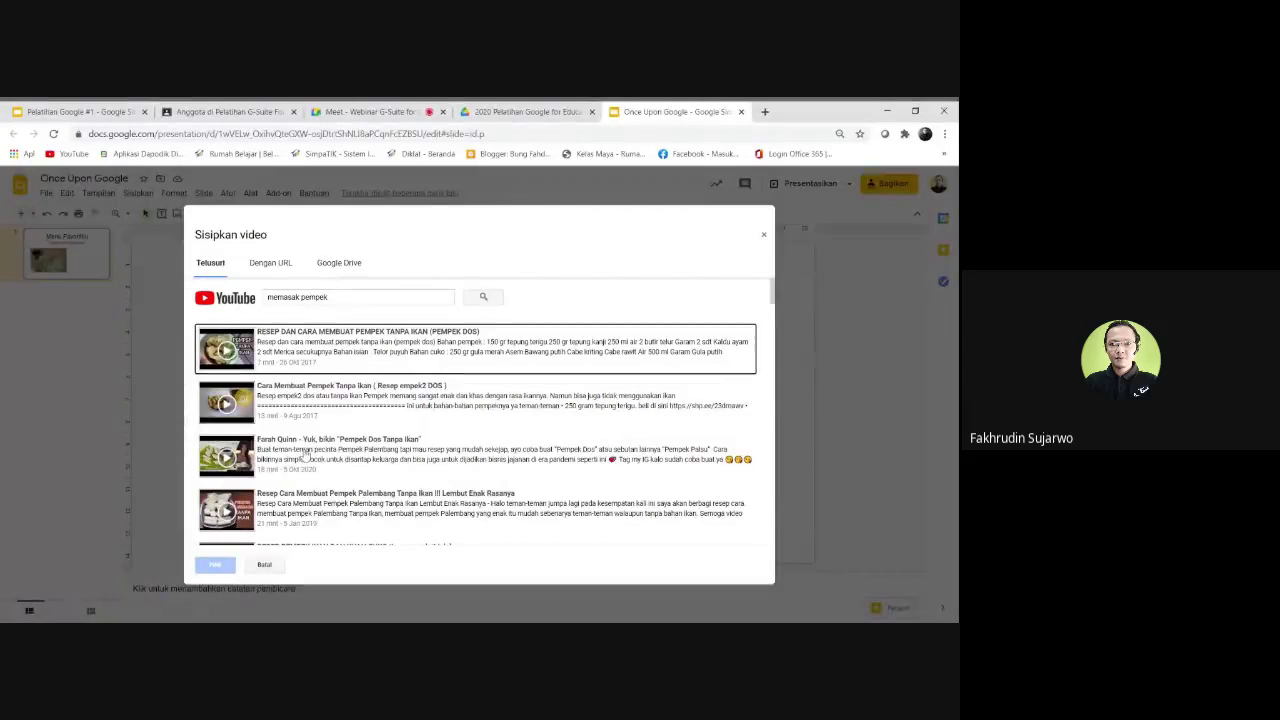
click(305, 455)
click(218, 565)
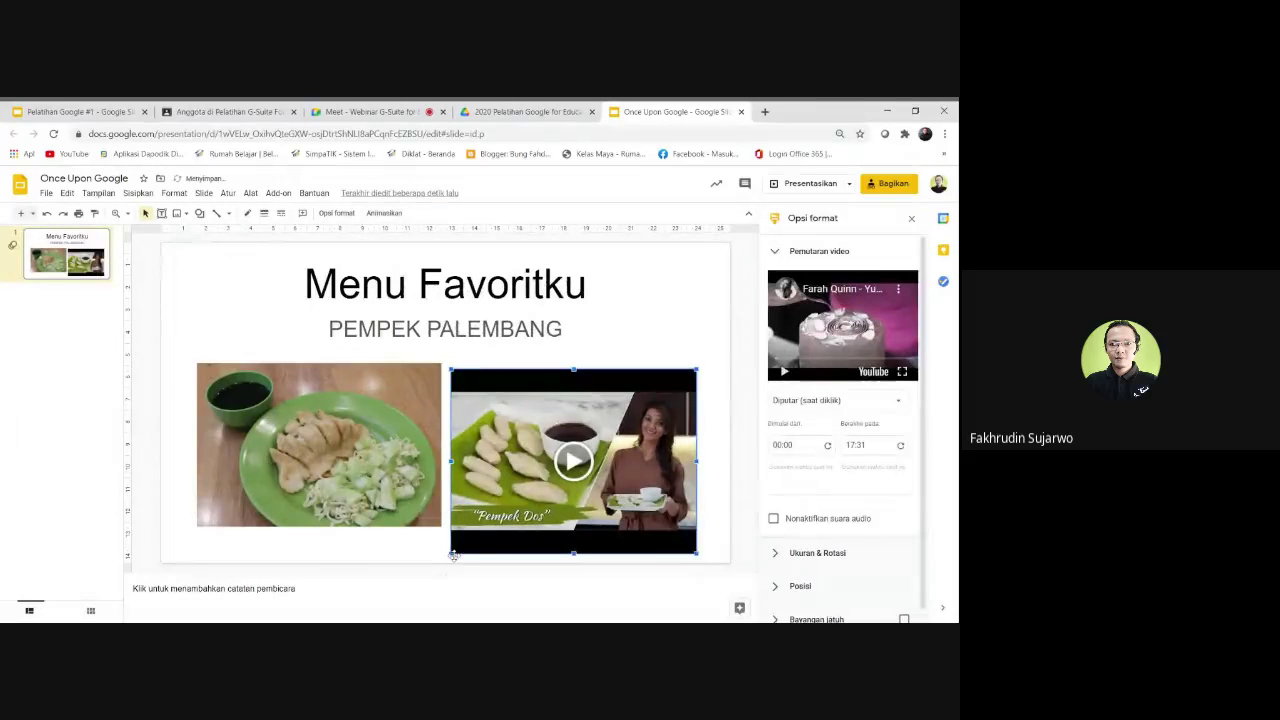
Resize the video to match the photo, close Opsi format, and line both up level under the subtitle
drag(450, 553, 478, 532)
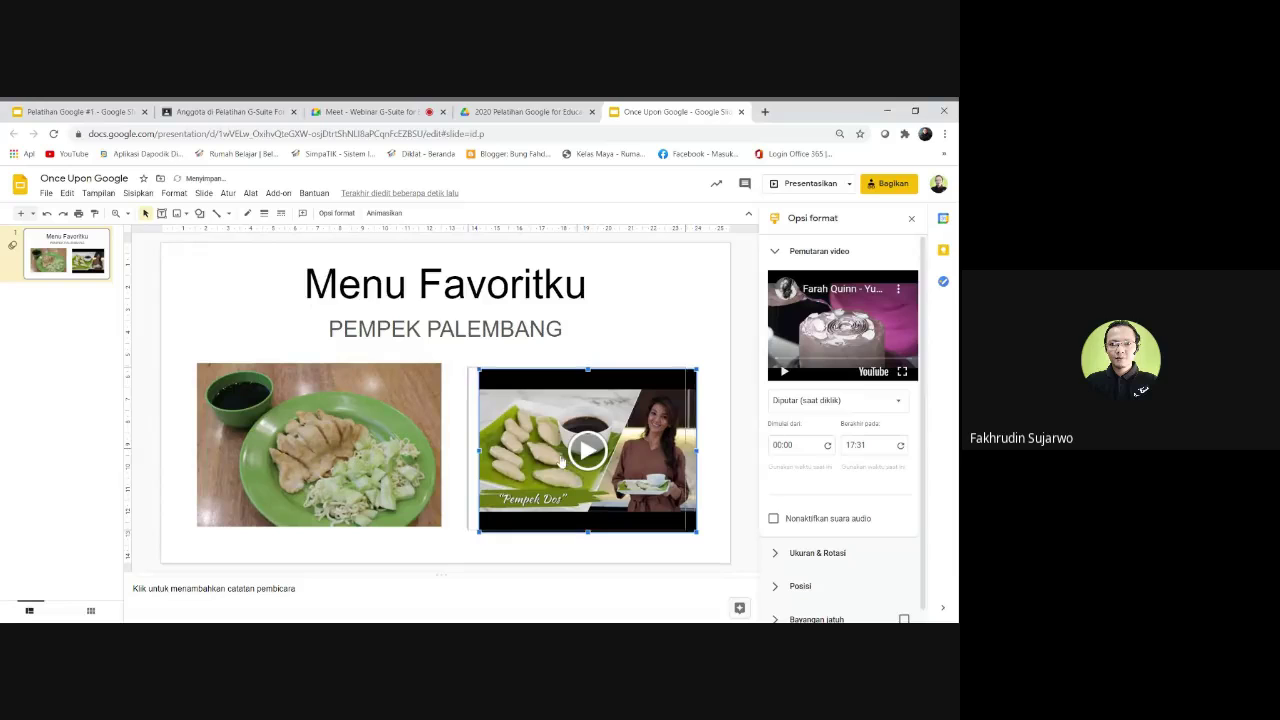
drag(570, 460, 552, 455)
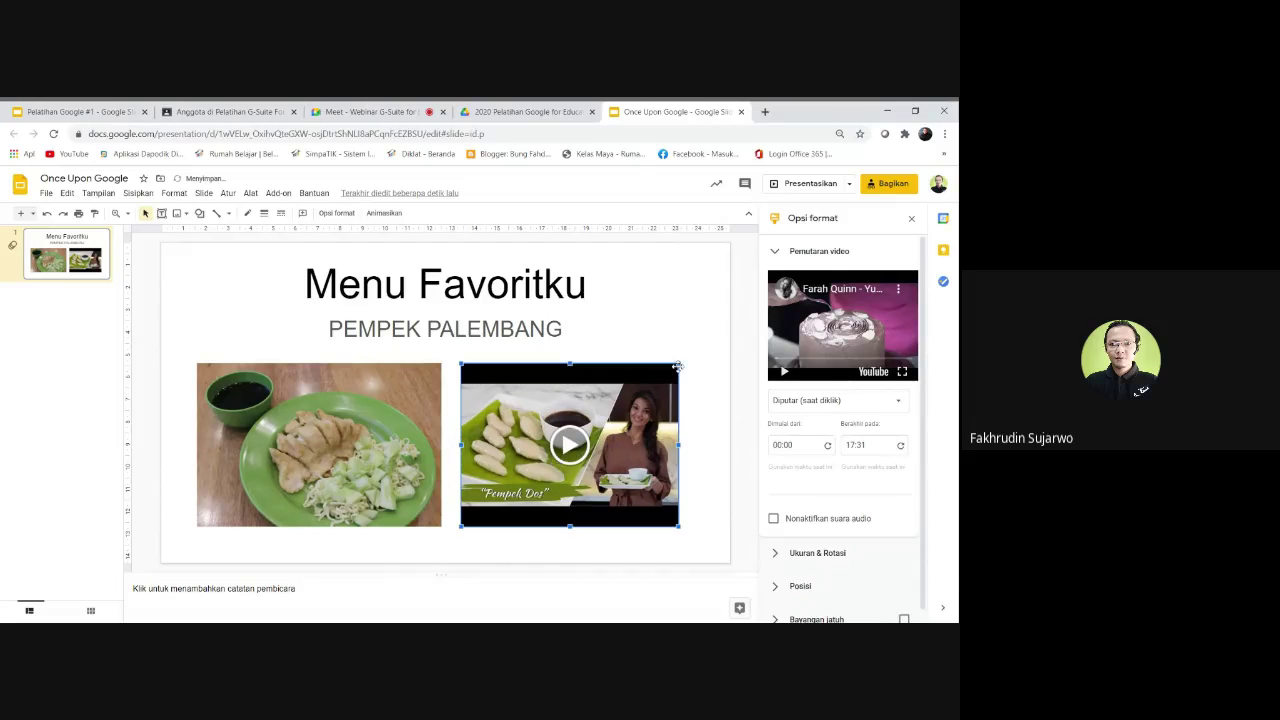
drag(677, 366, 695, 358)
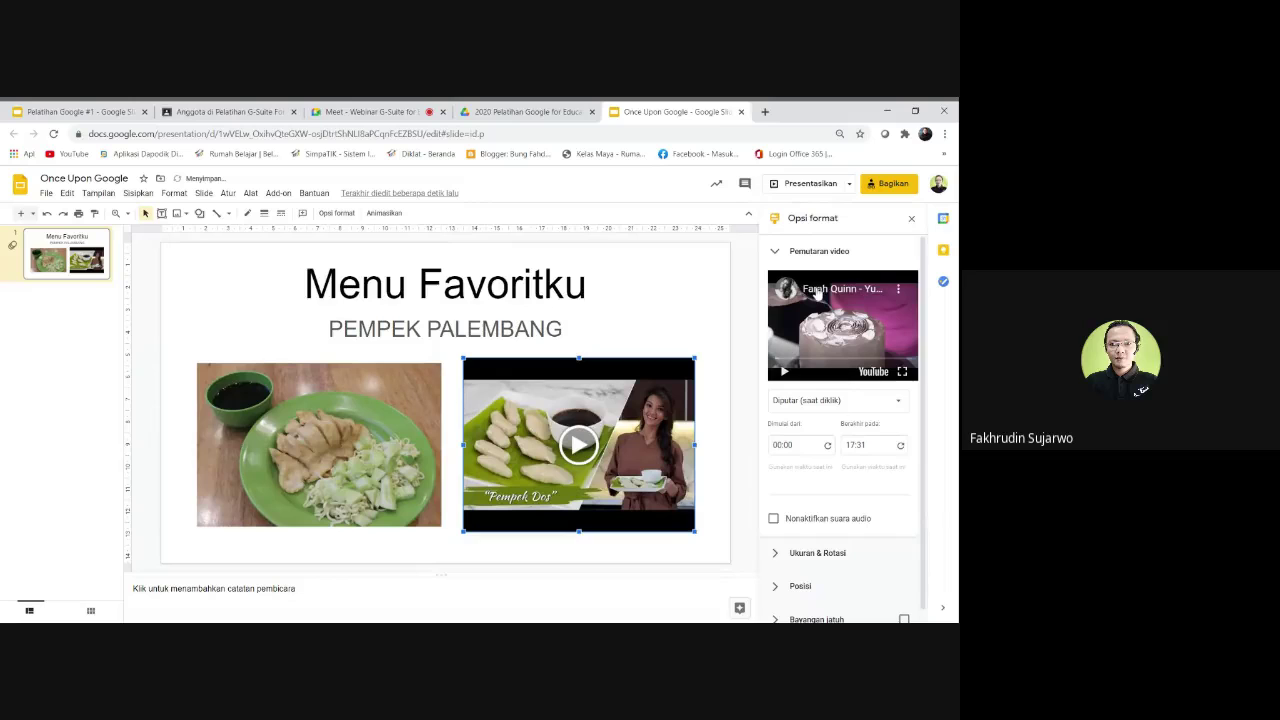
click(913, 219)
click(439, 442)
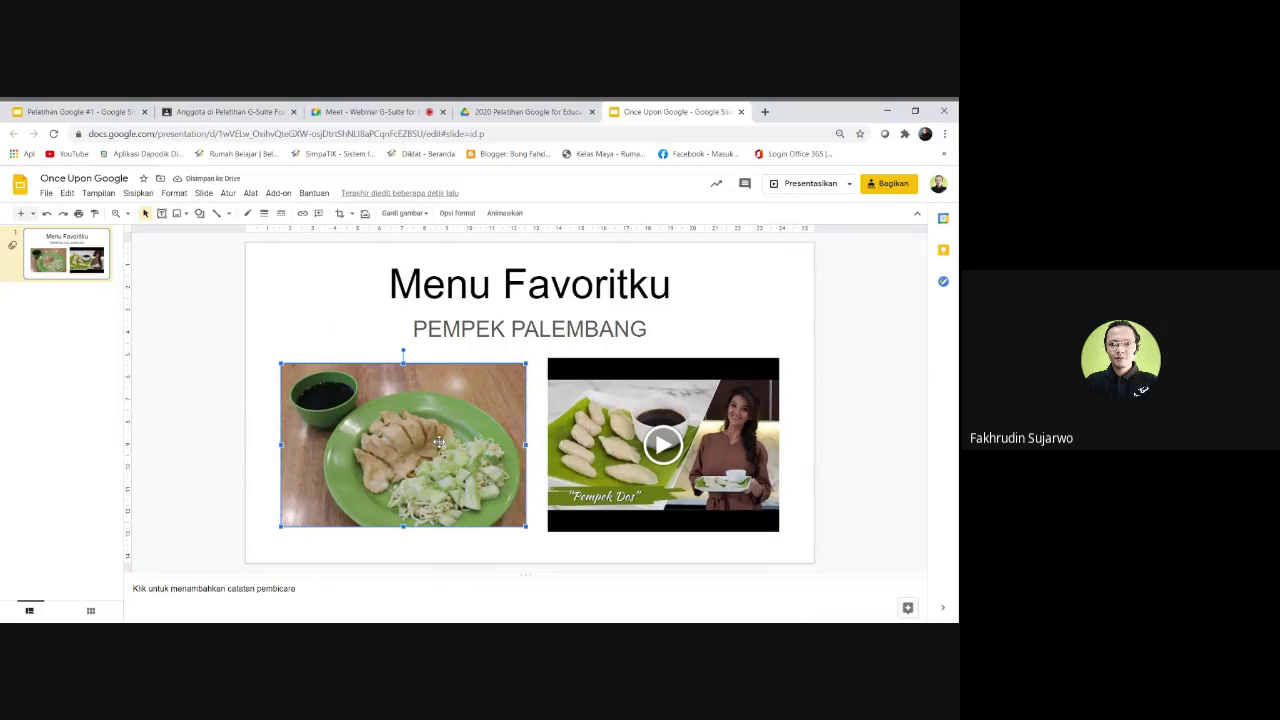
drag(439, 442, 444, 442)
drag(569, 427, 564, 427)
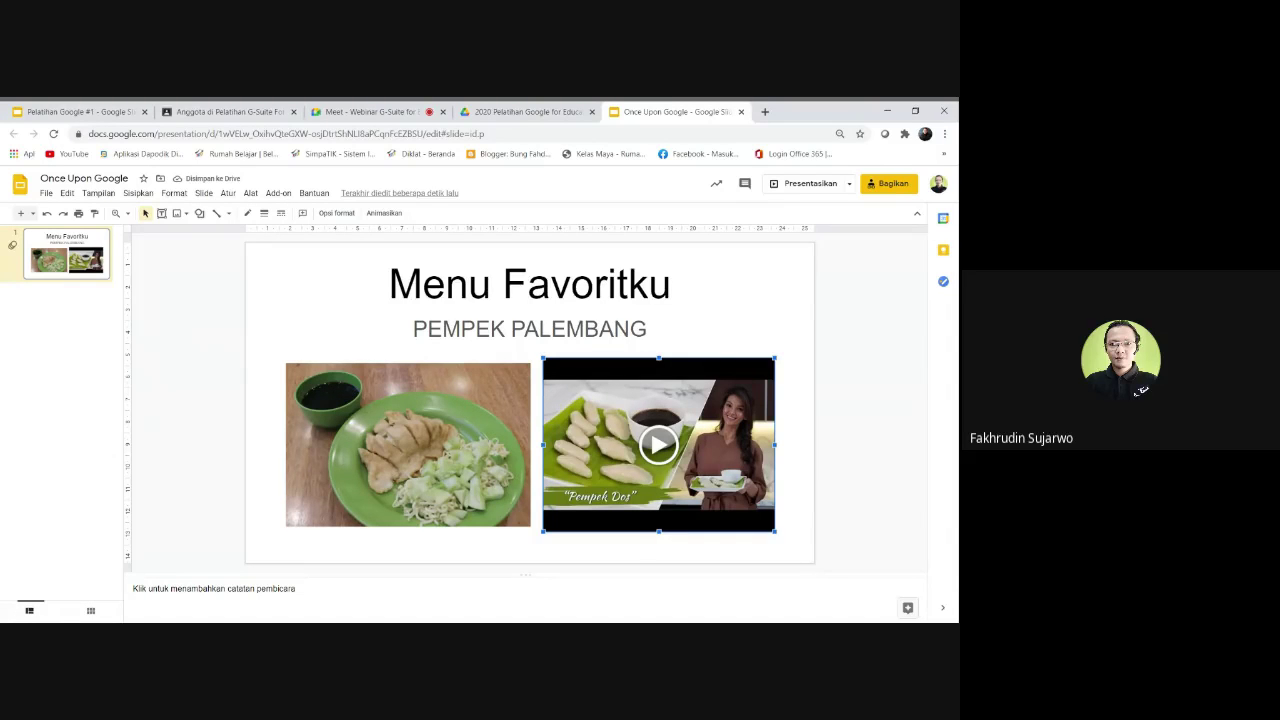
Add blank slides one after another with Slide baru from the filmstrip, then return to slide 2
right_click(56, 273)
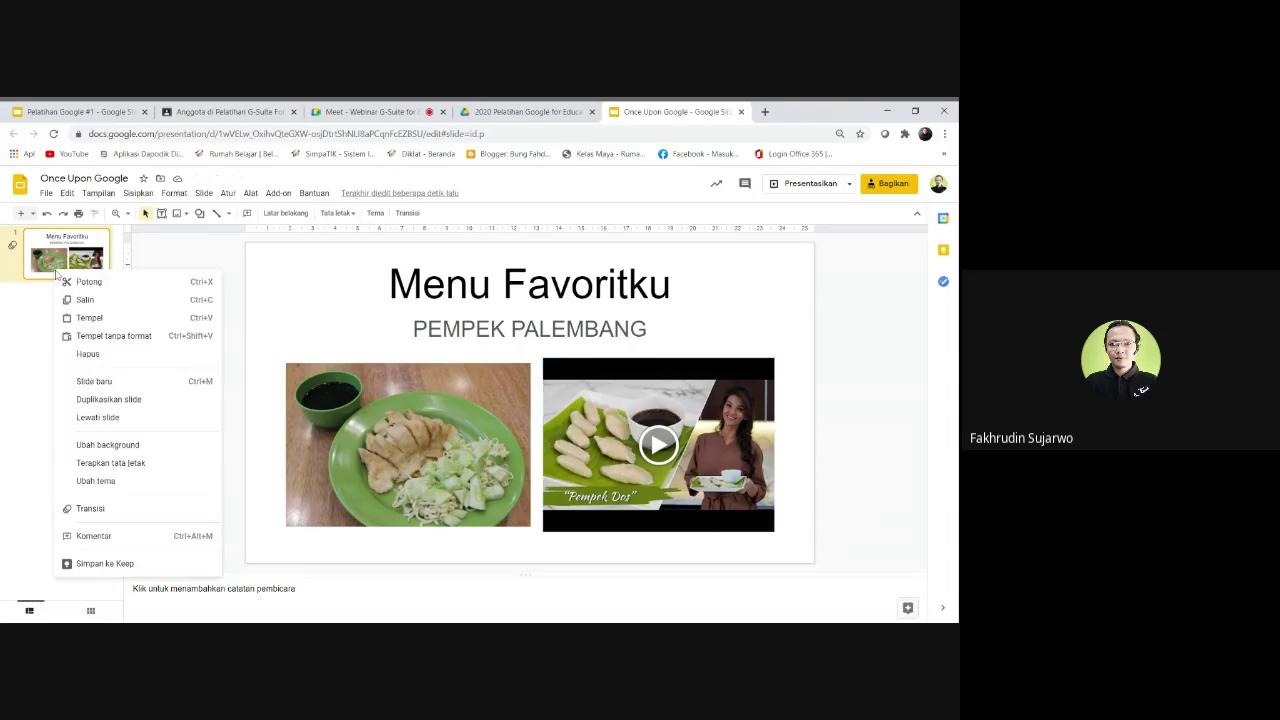
click(157, 385)
right_click(79, 326)
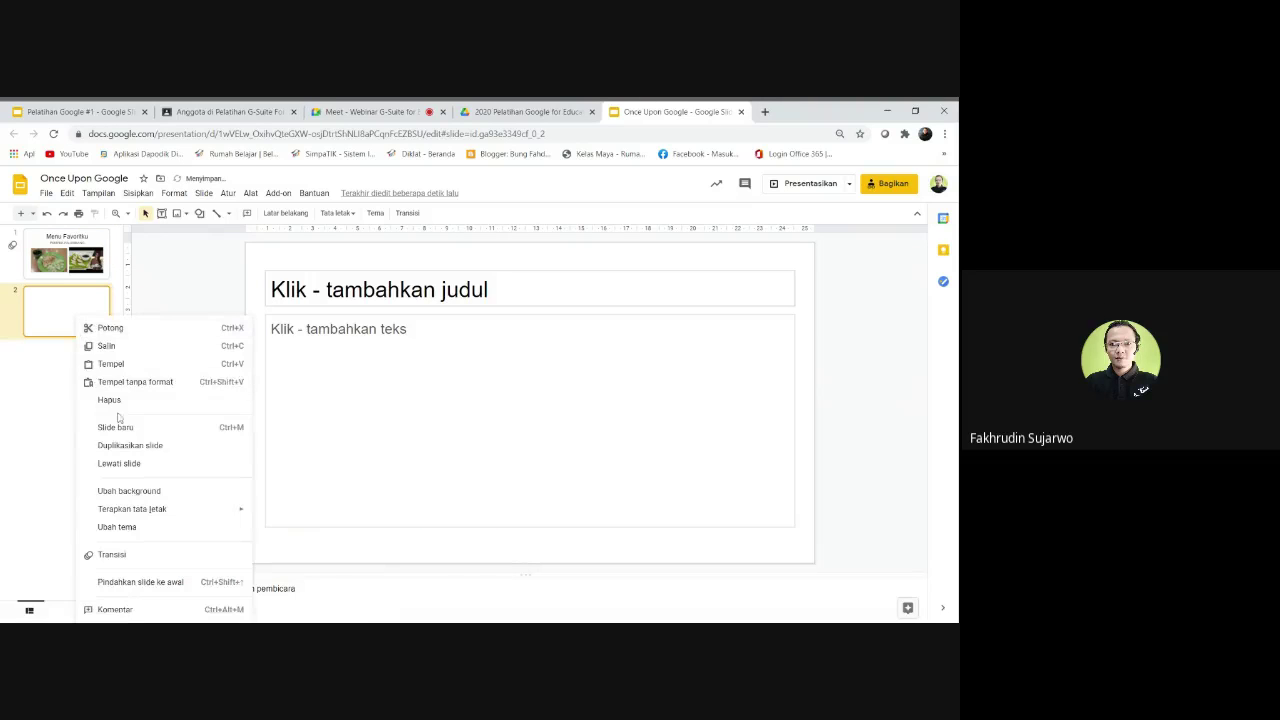
click(115, 427)
right_click(100, 368)
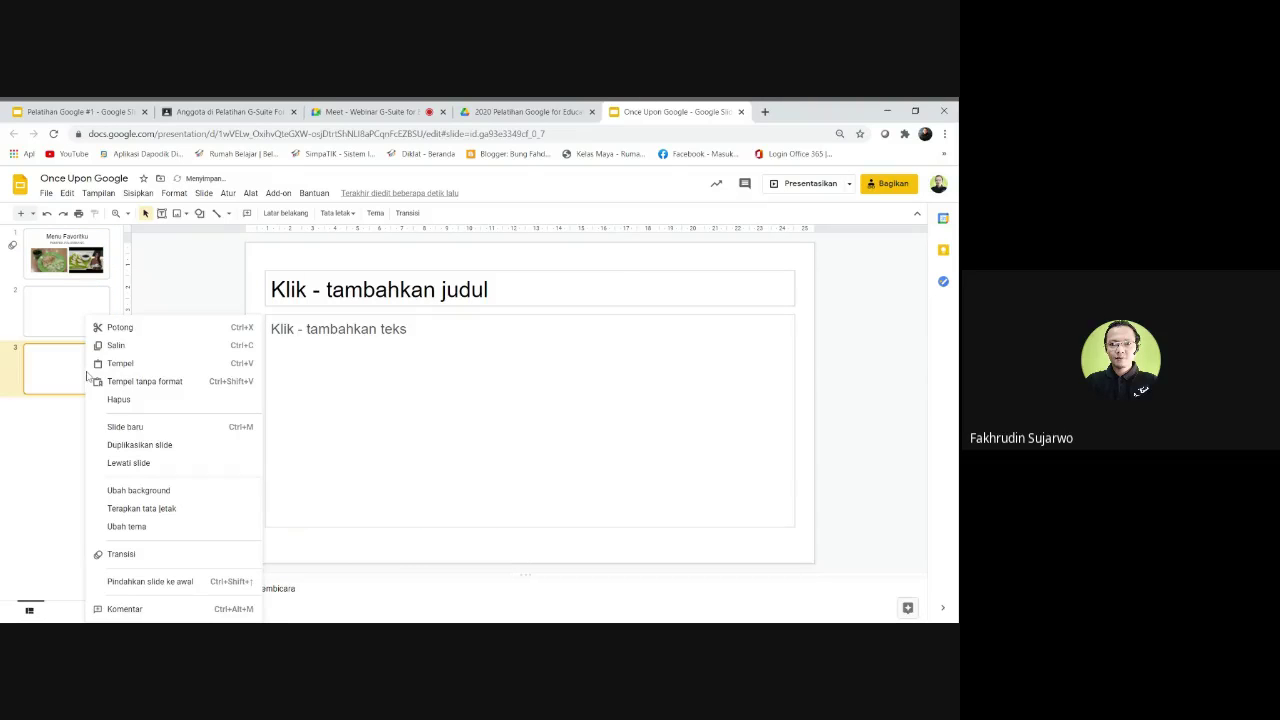
click(114, 428)
right_click(91, 438)
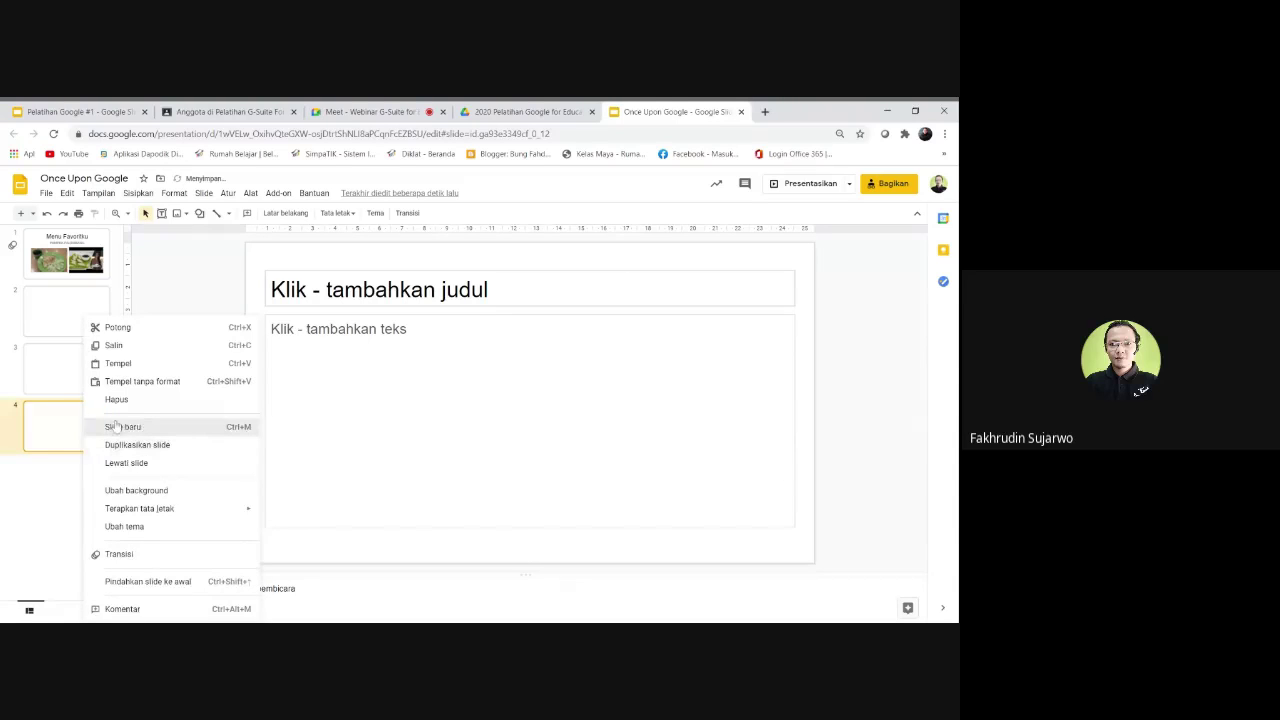
click(115, 425)
right_click(79, 479)
click(115, 277)
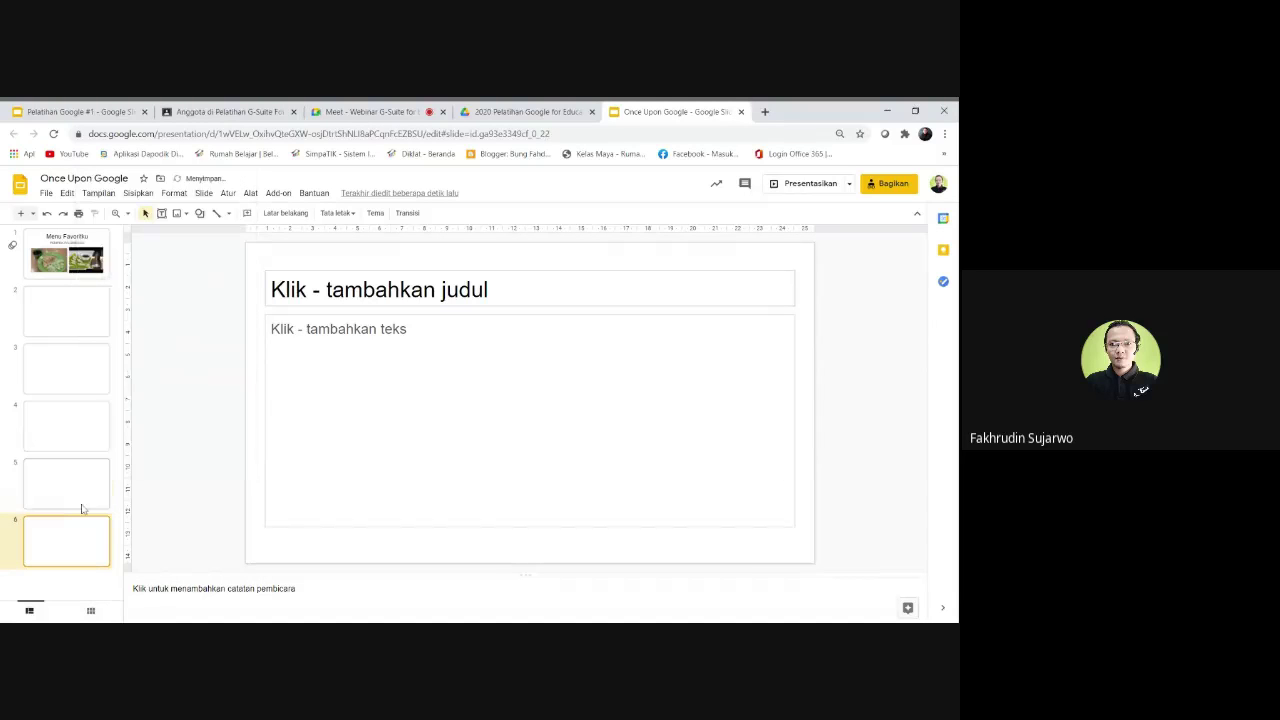
right_click(80, 540)
click(120, 337)
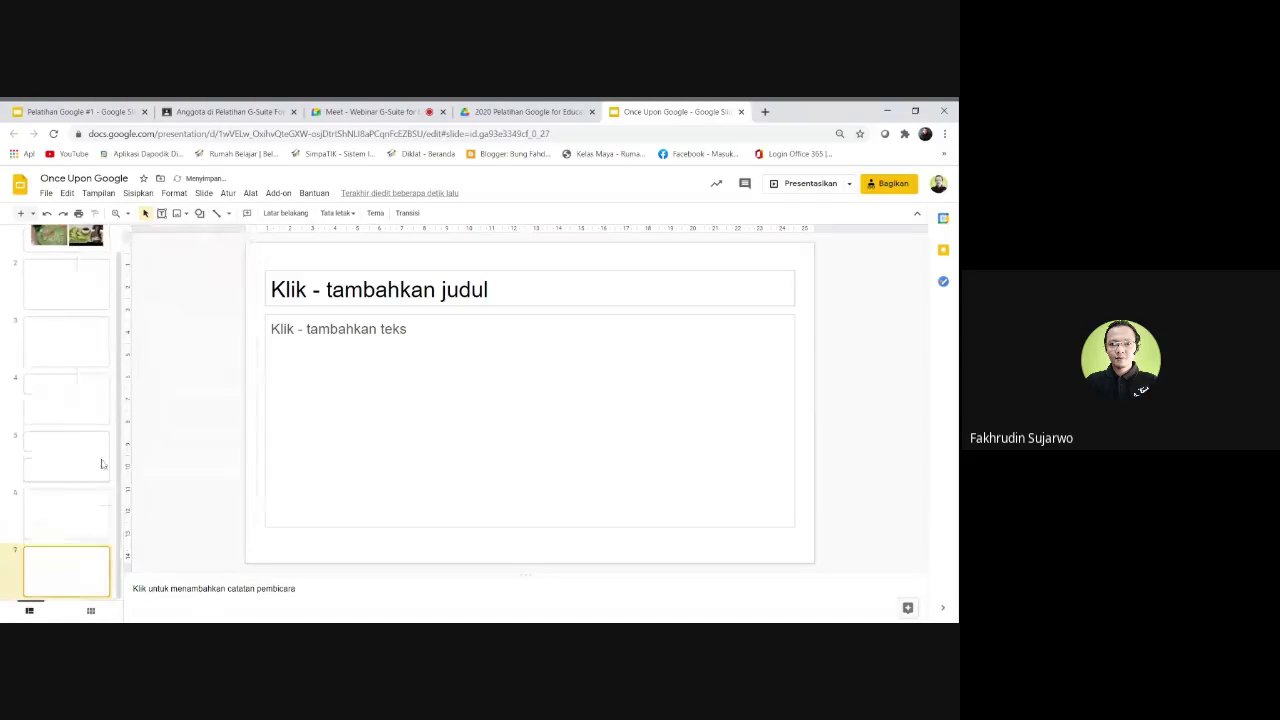
right_click(86, 551)
click(150, 357)
scroll(70, 420, up, 5)
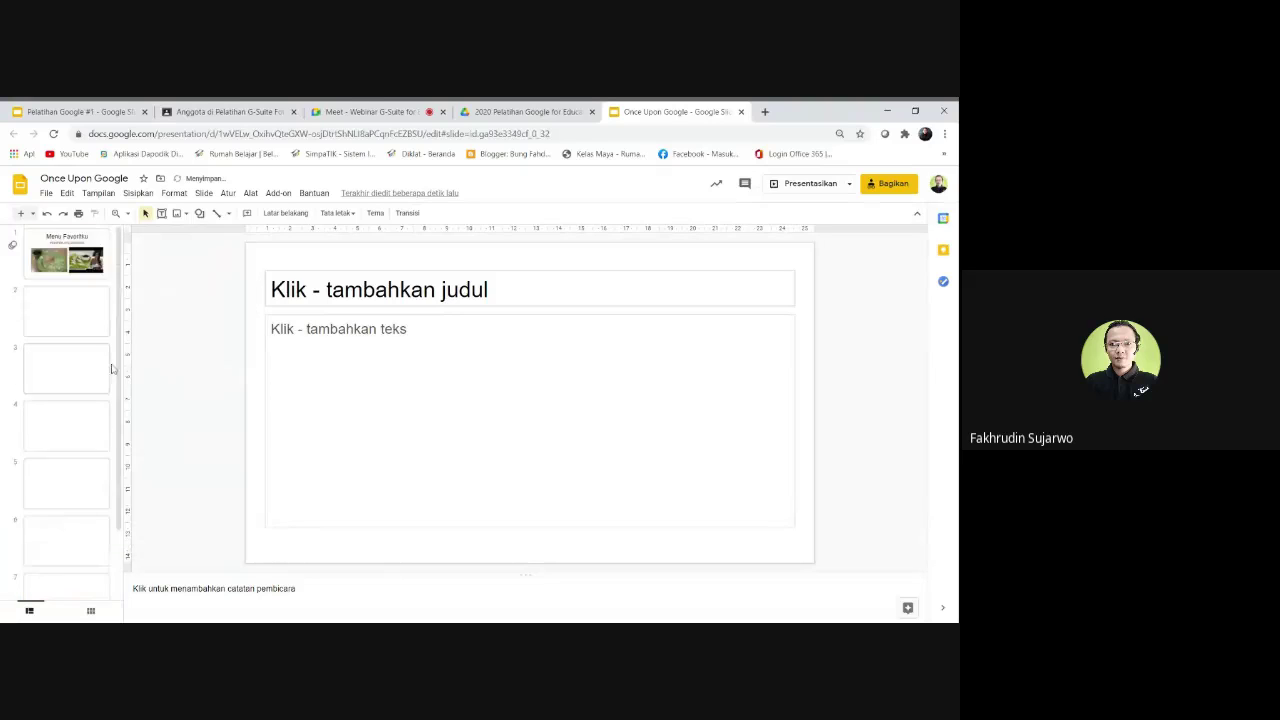
click(87, 326)
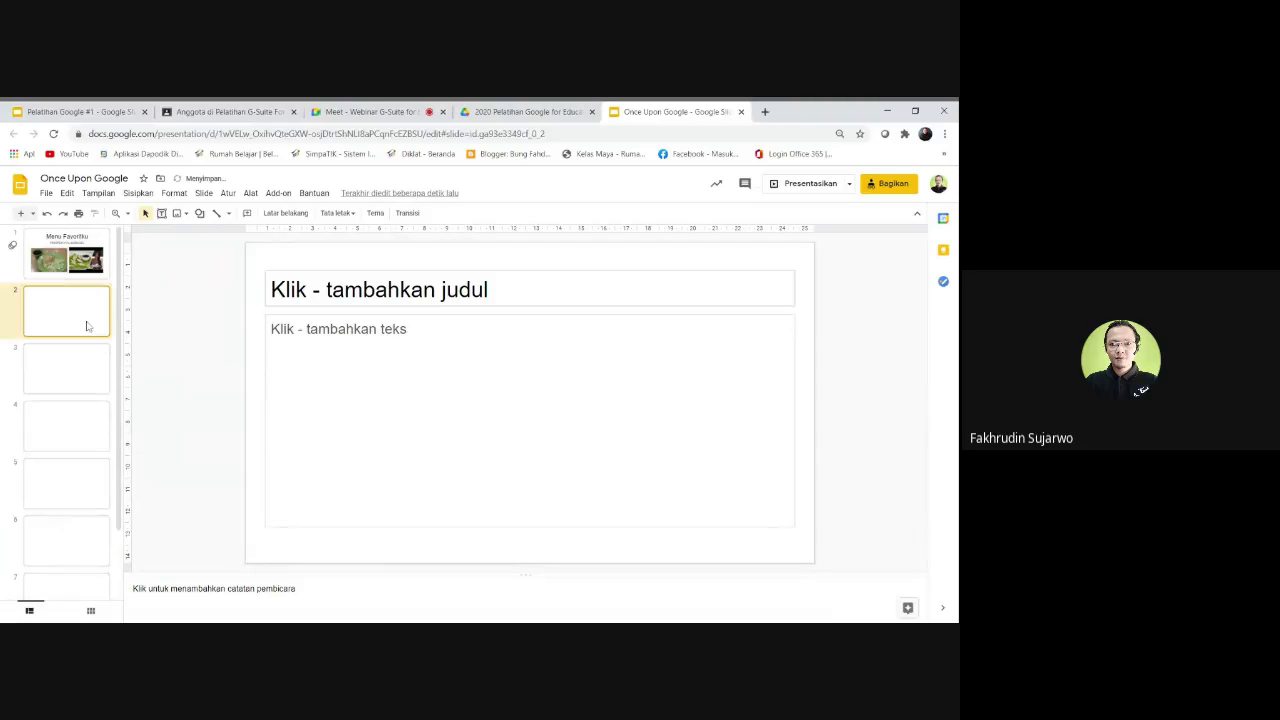
Set link sharing so anyone with the link is an Editor, and copy the link
click(889, 185)
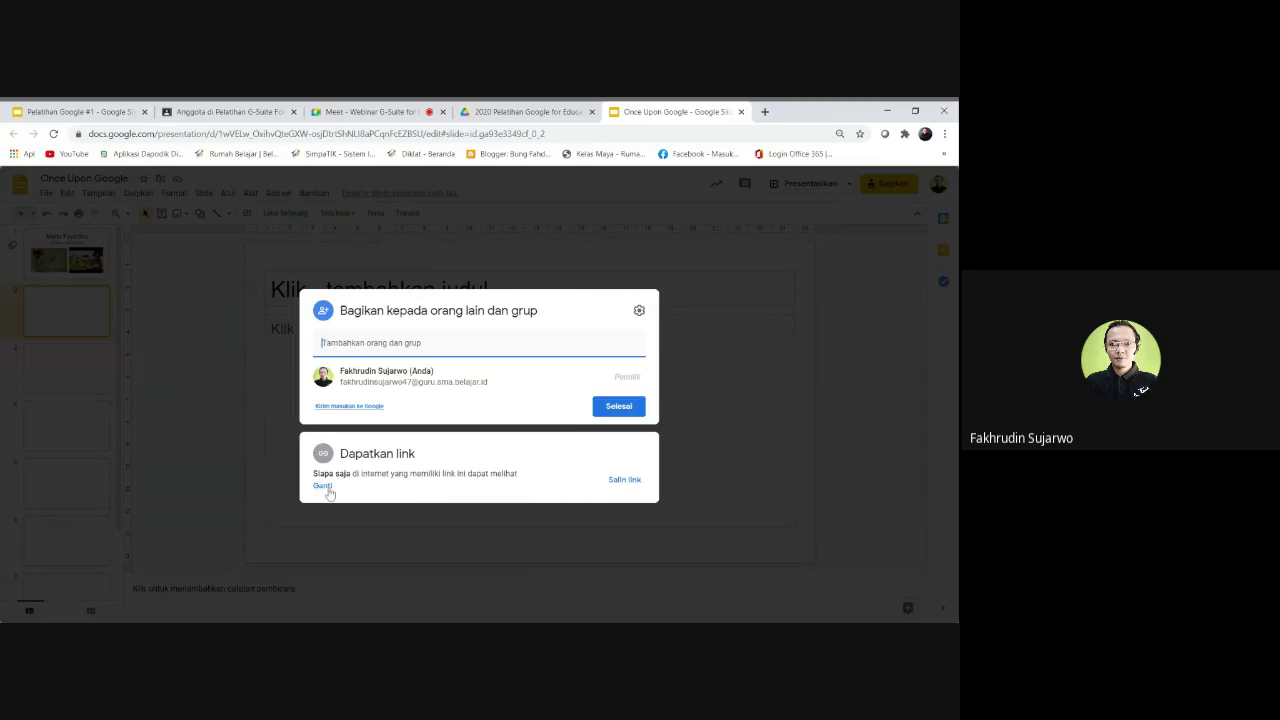
click(323, 486)
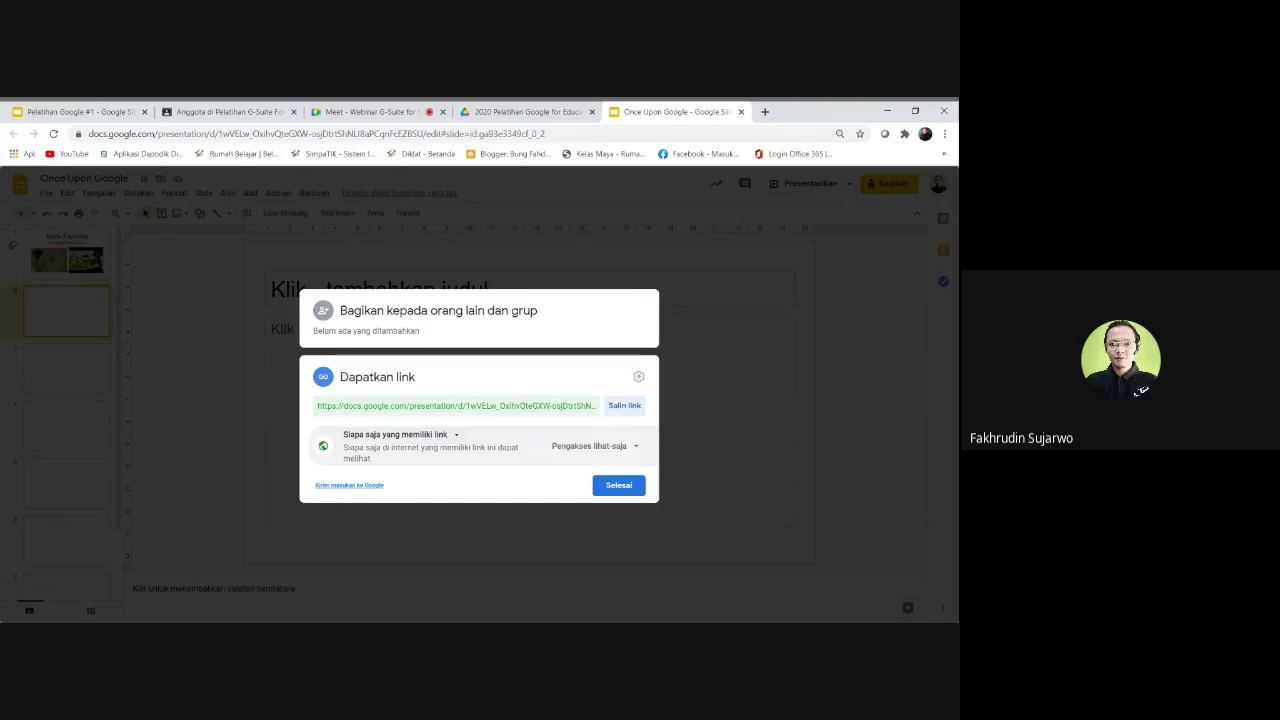
click(620, 446)
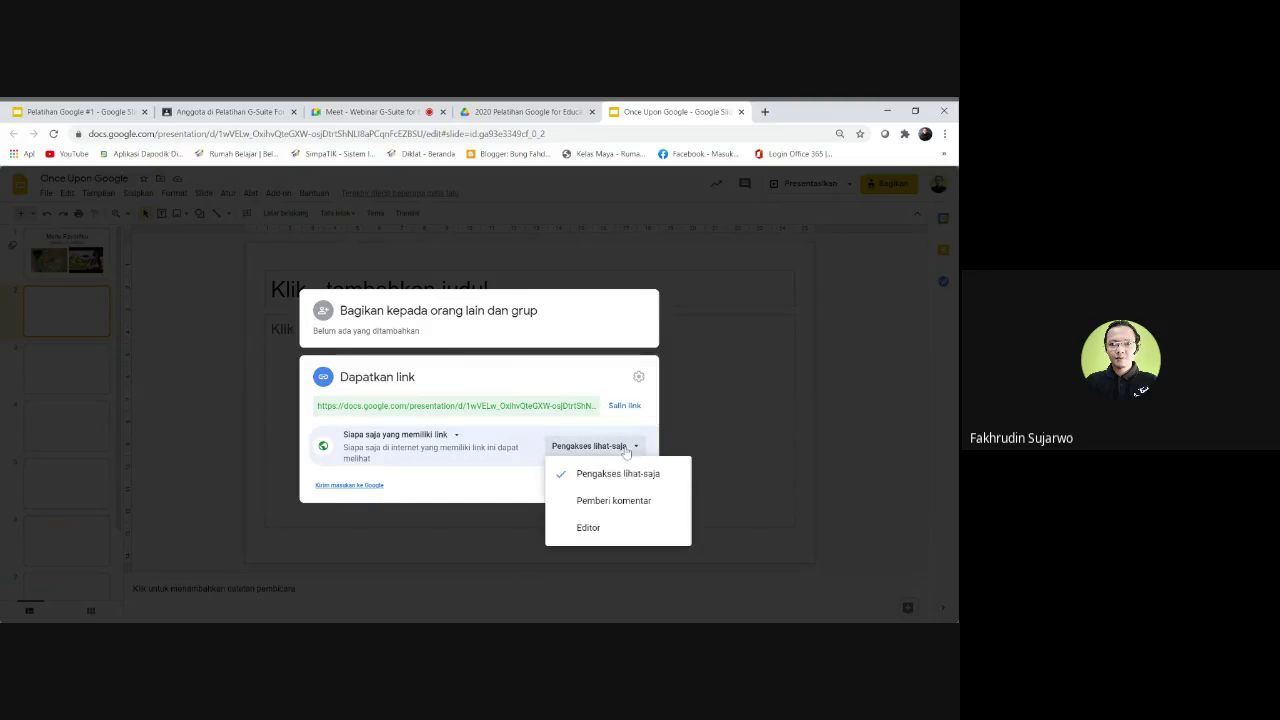
click(619, 535)
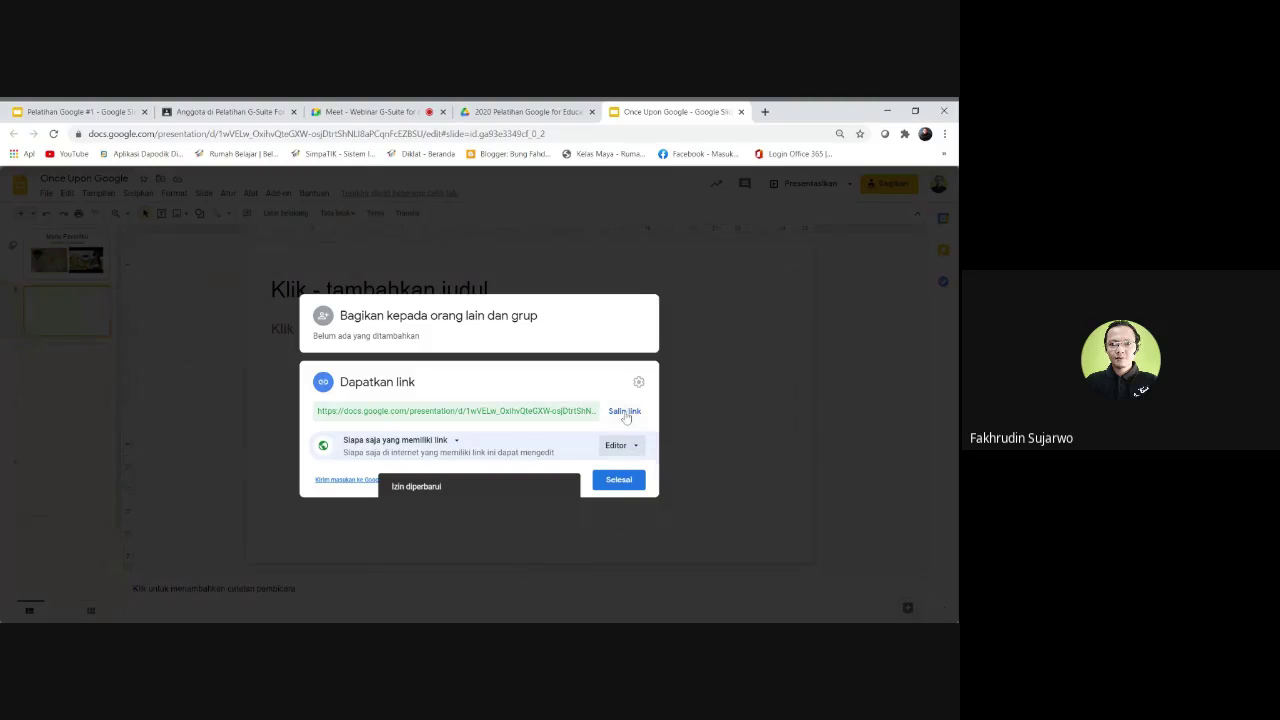
click(624, 412)
click(370, 111)
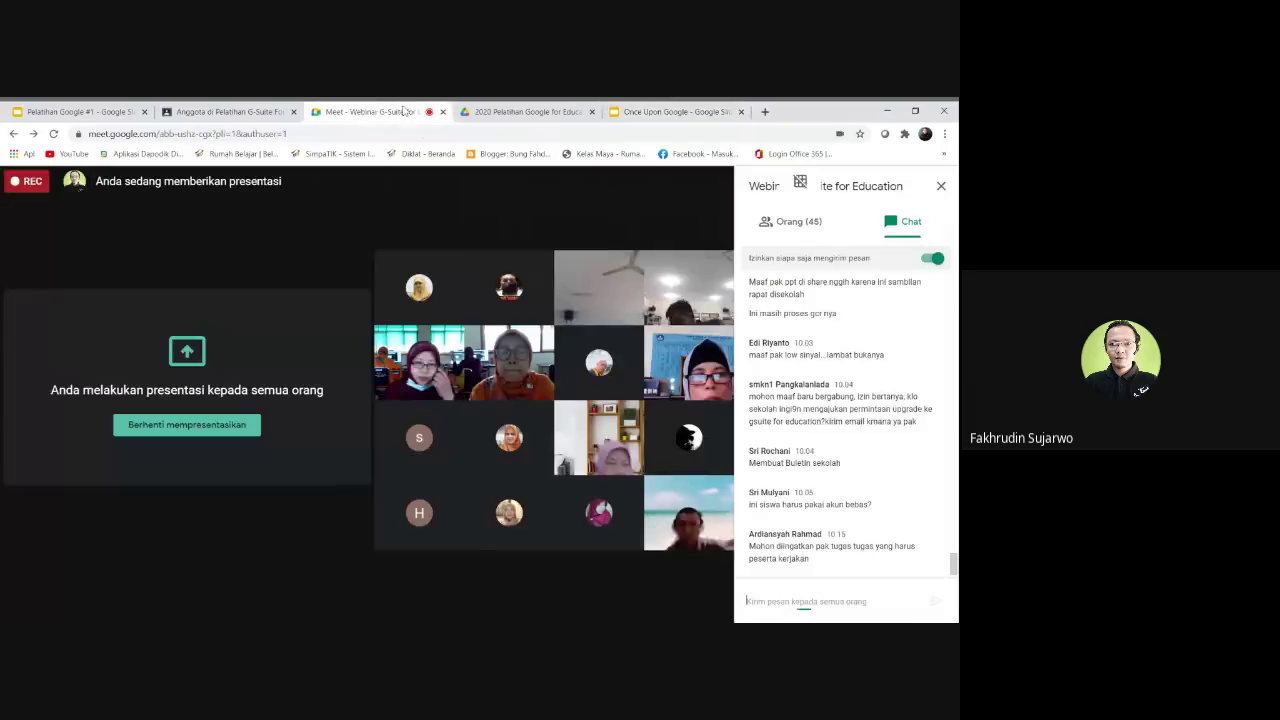
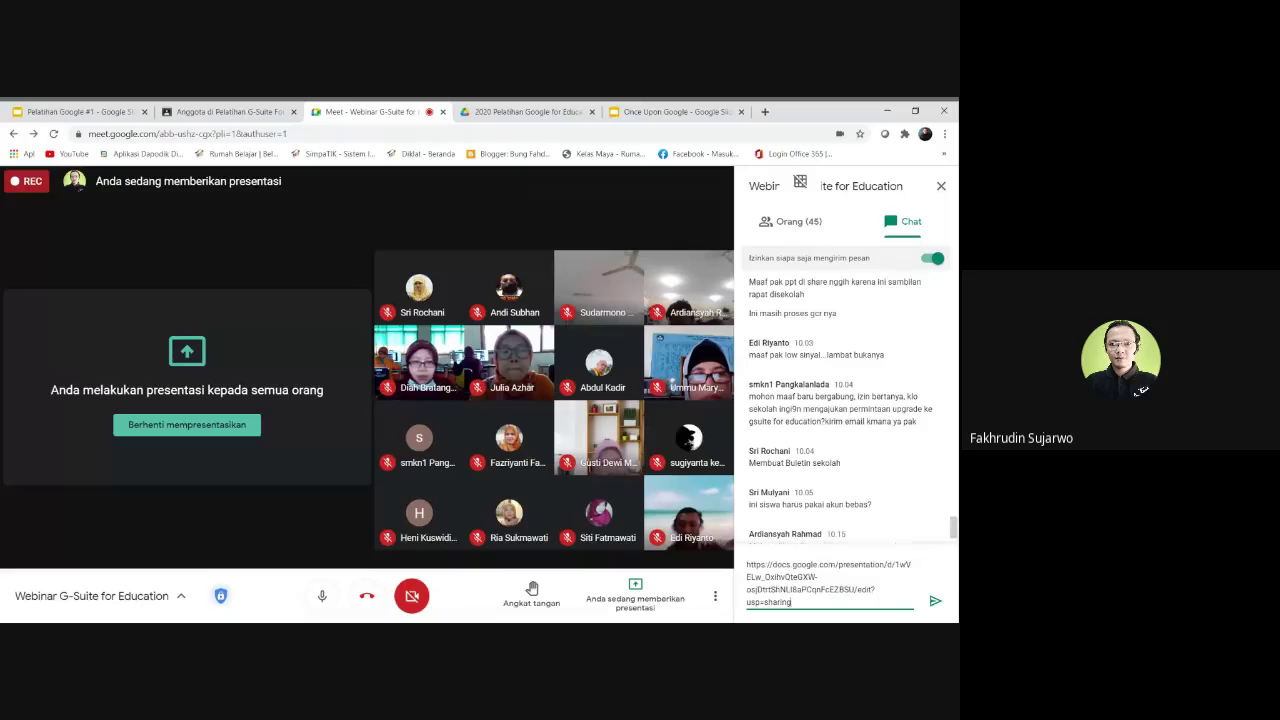
Paste and send the deck's share link in the Meet chat
key(Return)
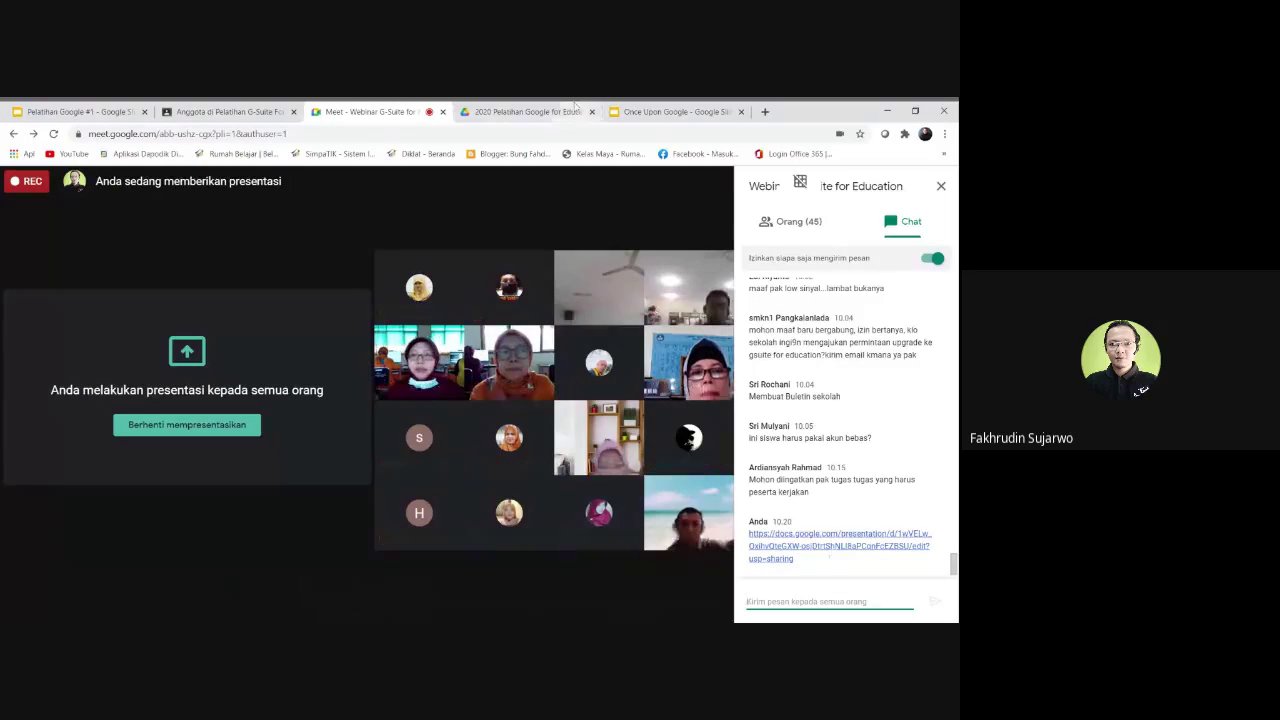
click(656, 111)
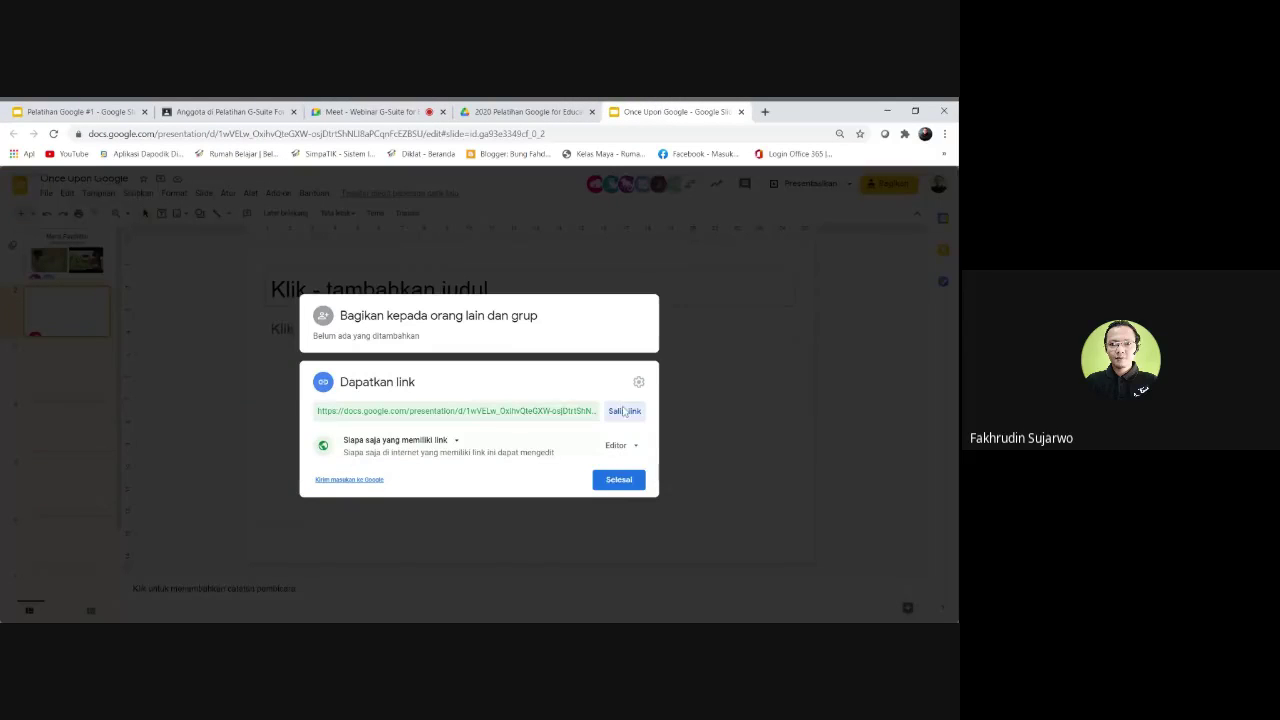
Close the sharing window and add blank slides 9 through 12 with Slide baru
click(617, 480)
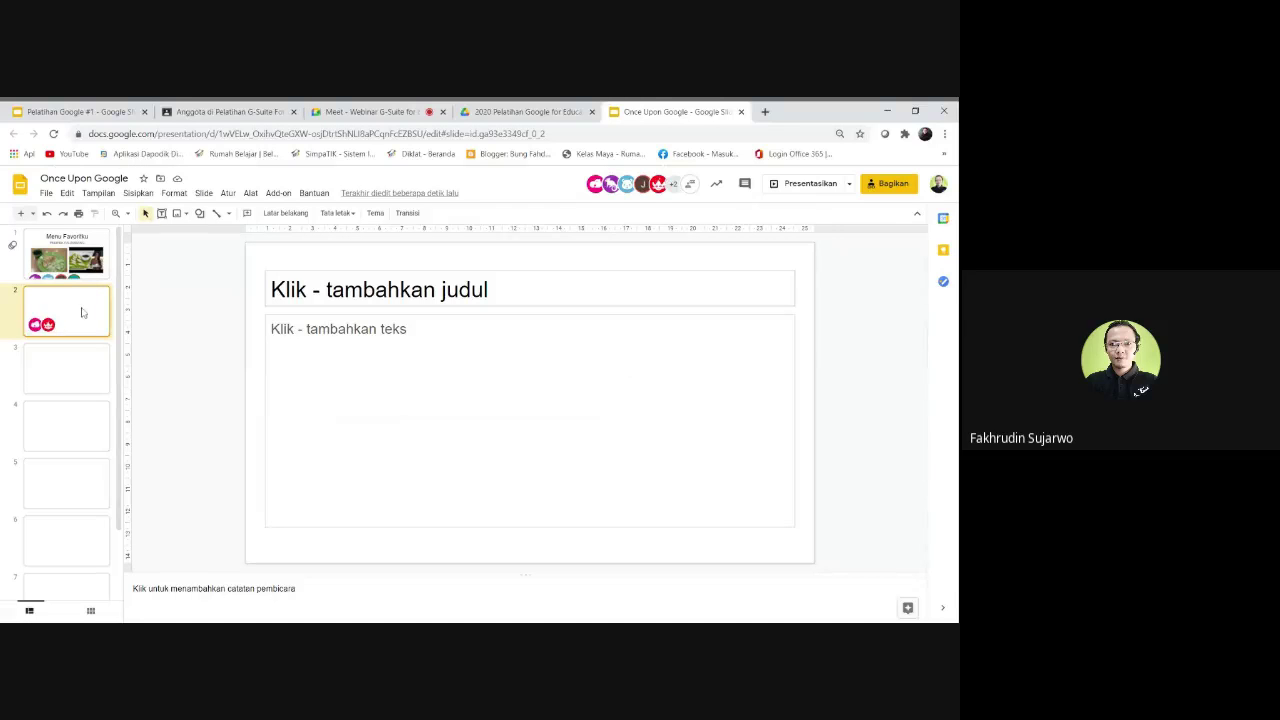
click(66, 370)
click(60, 412)
scroll(62, 480, down, 1)
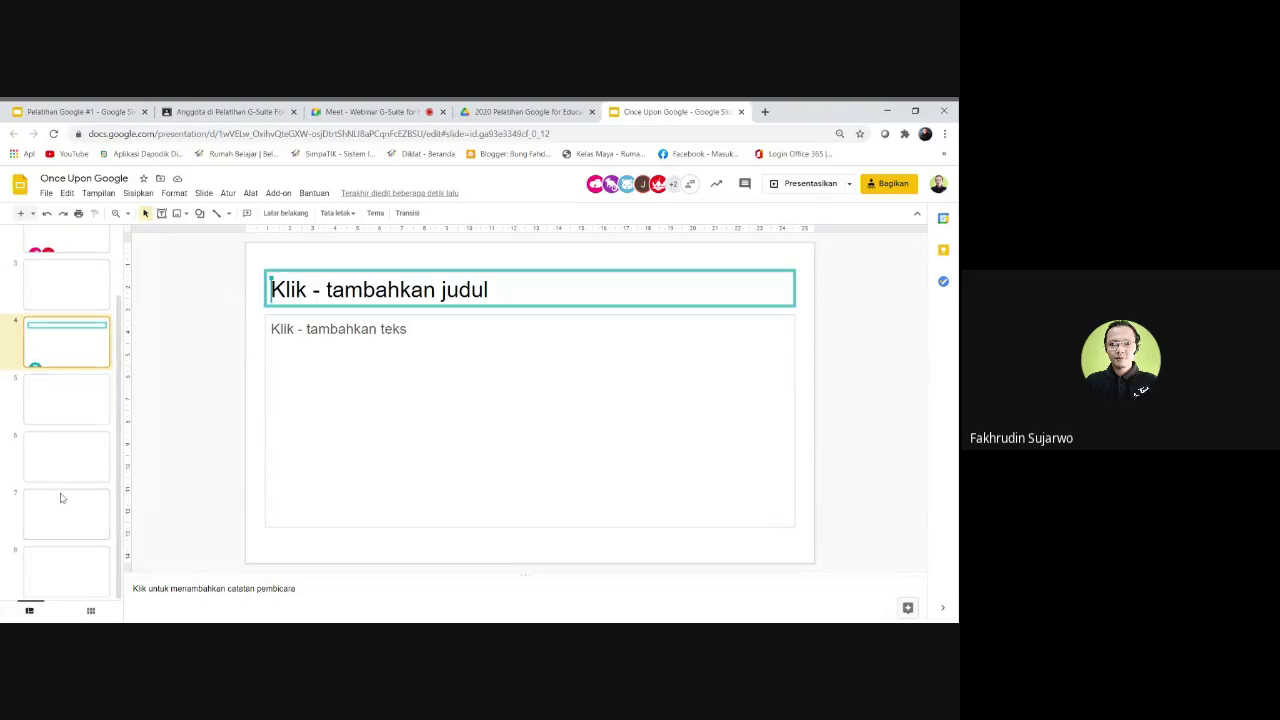
right_click(60, 587)
click(137, 390)
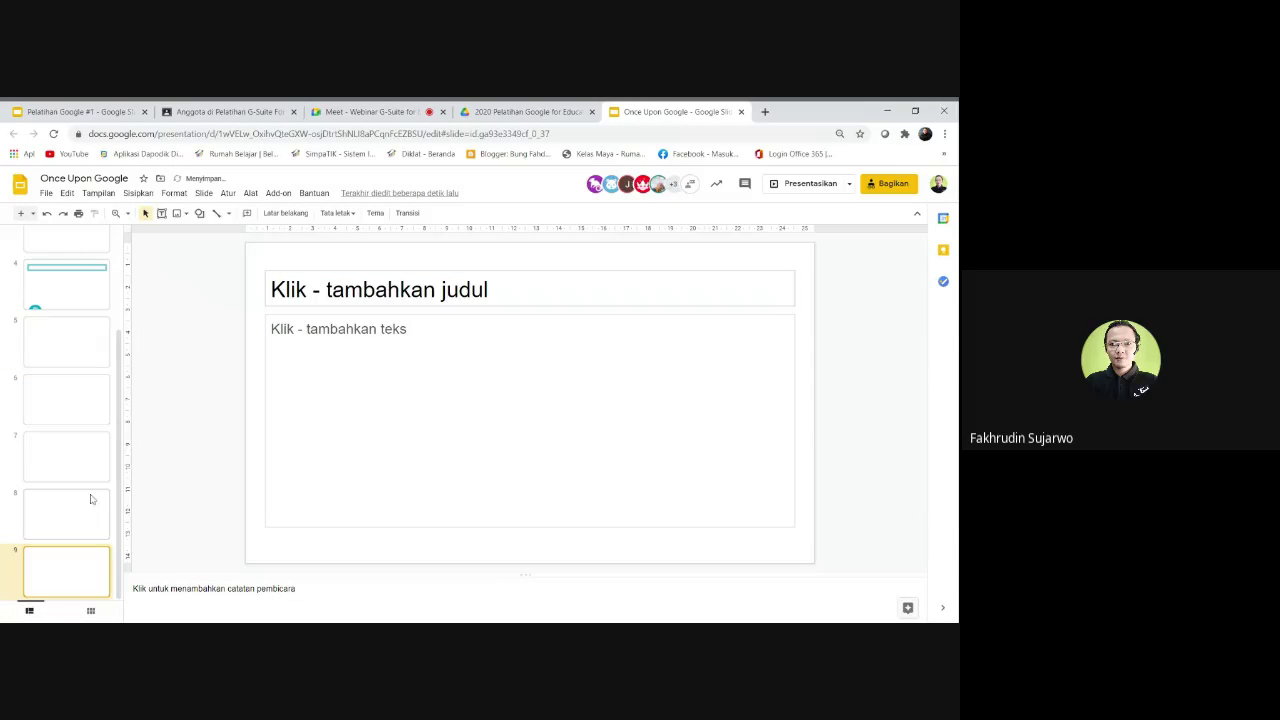
right_click(82, 561)
click(140, 360)
right_click(84, 572)
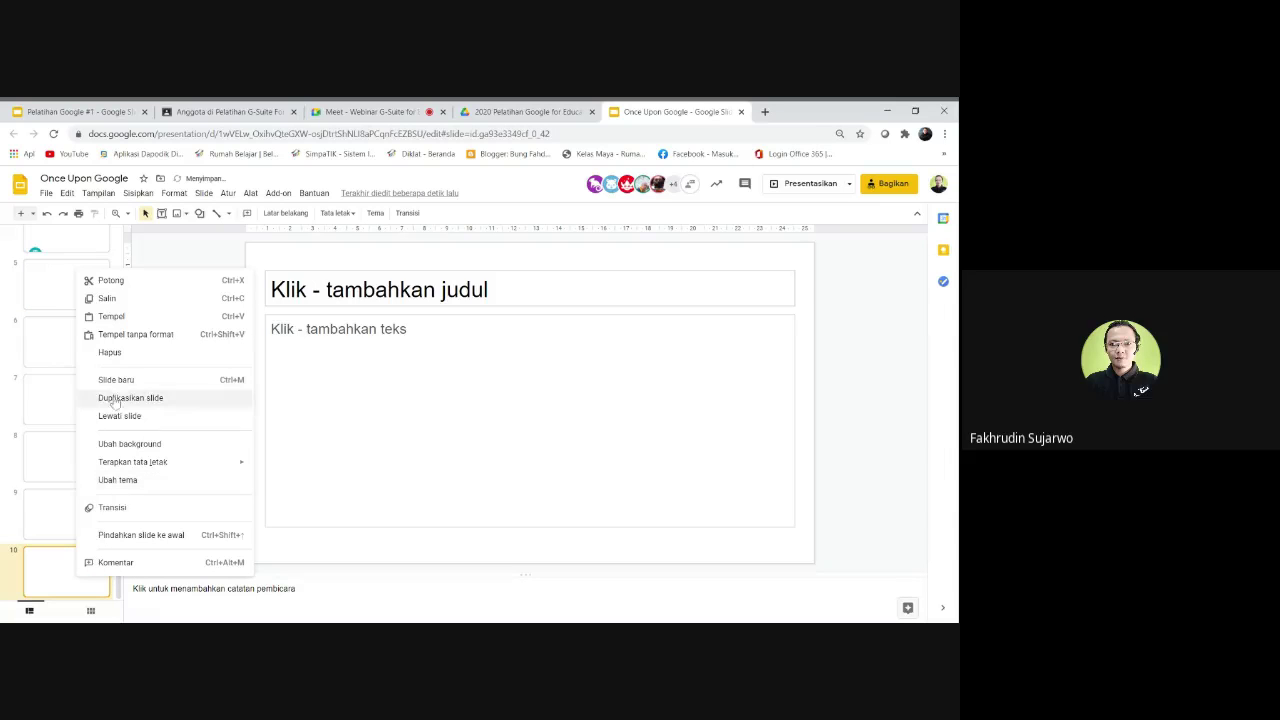
click(140, 380)
right_click(72, 560)
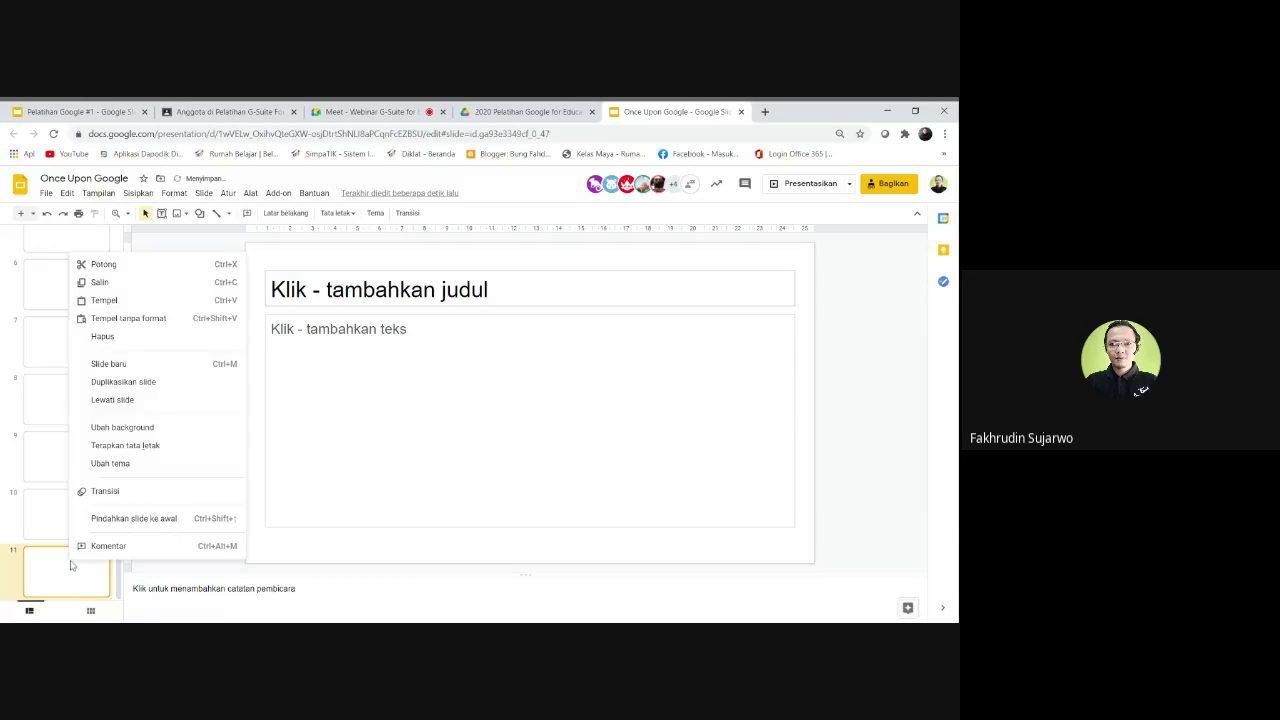
click(141, 363)
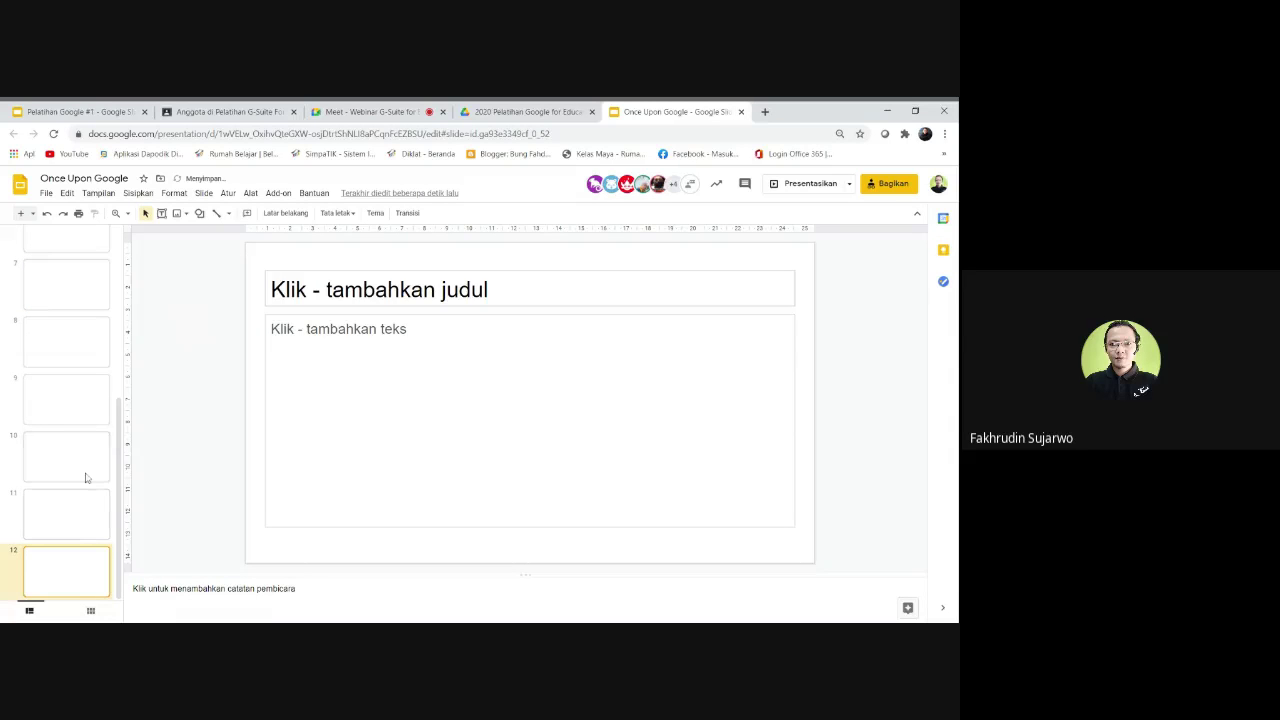
Select slides 9–12 and duplicate them with Ctrl+D and Duplikasikan slide
click(64, 392)
key(shift+Down)
key(shift+Down)
key(shift+Down)
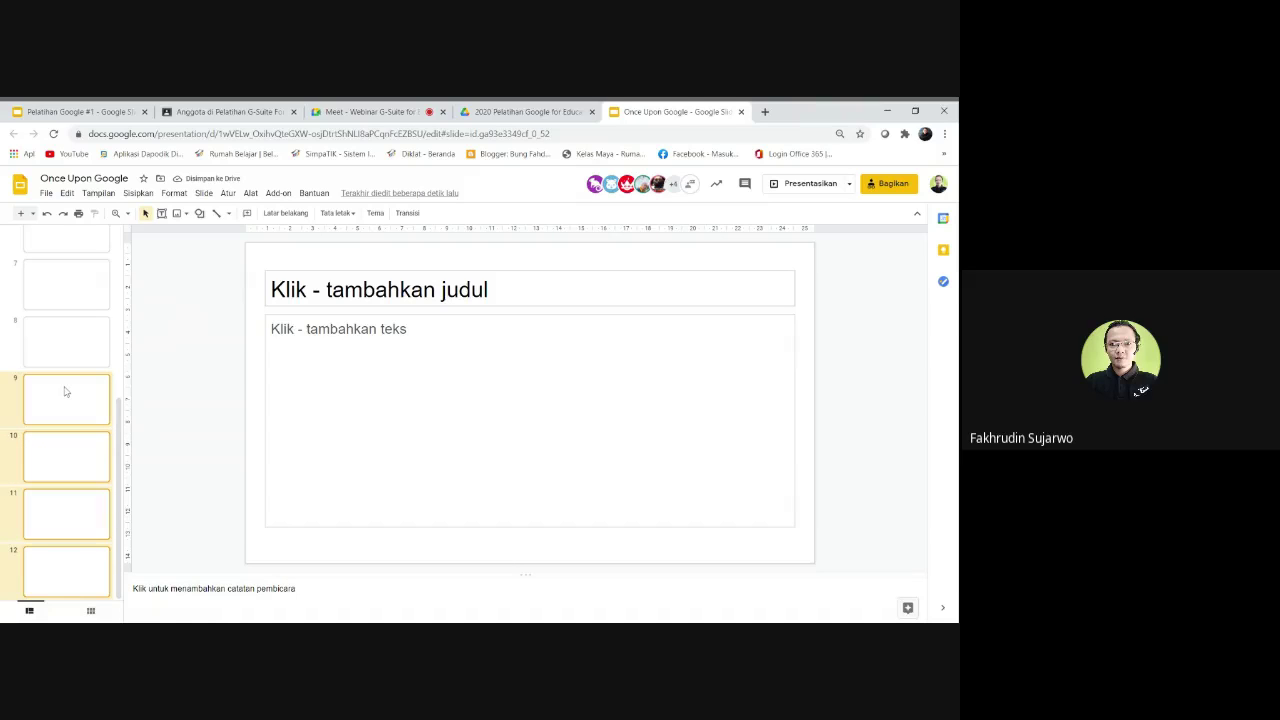
key(ctrl+d)
right_click(101, 443)
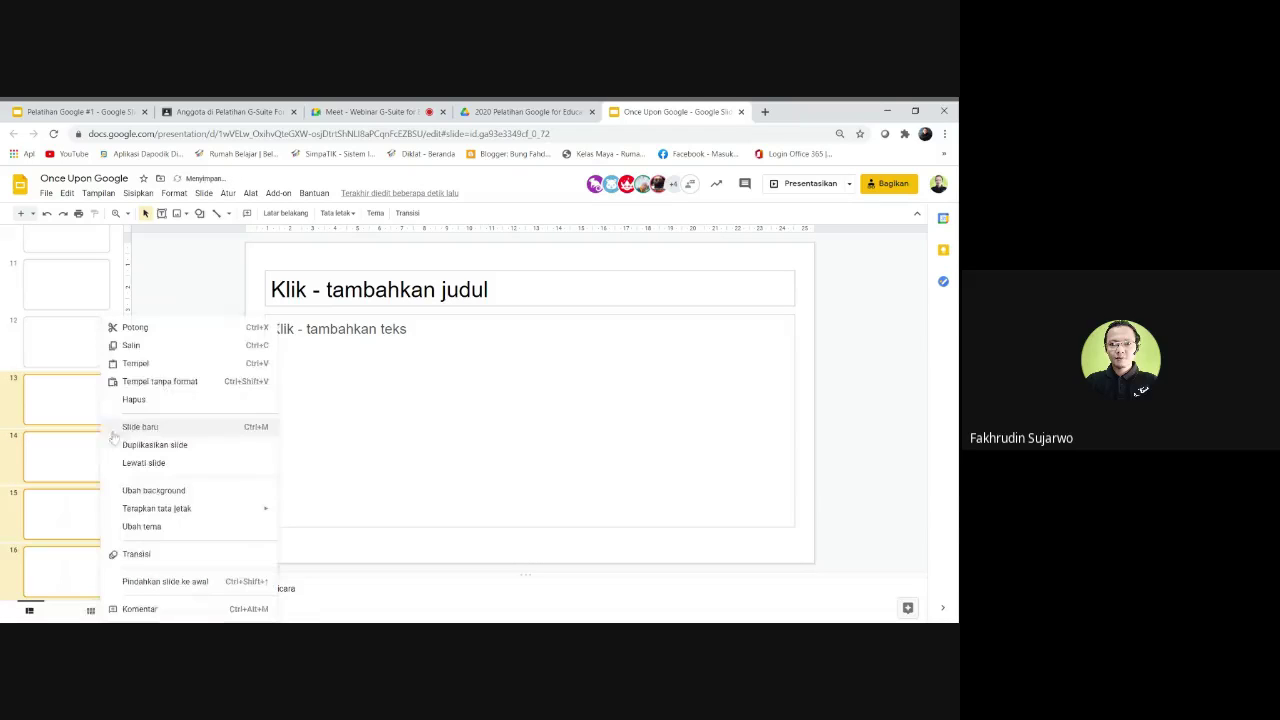
click(174, 444)
drag(120, 520, 125, 233)
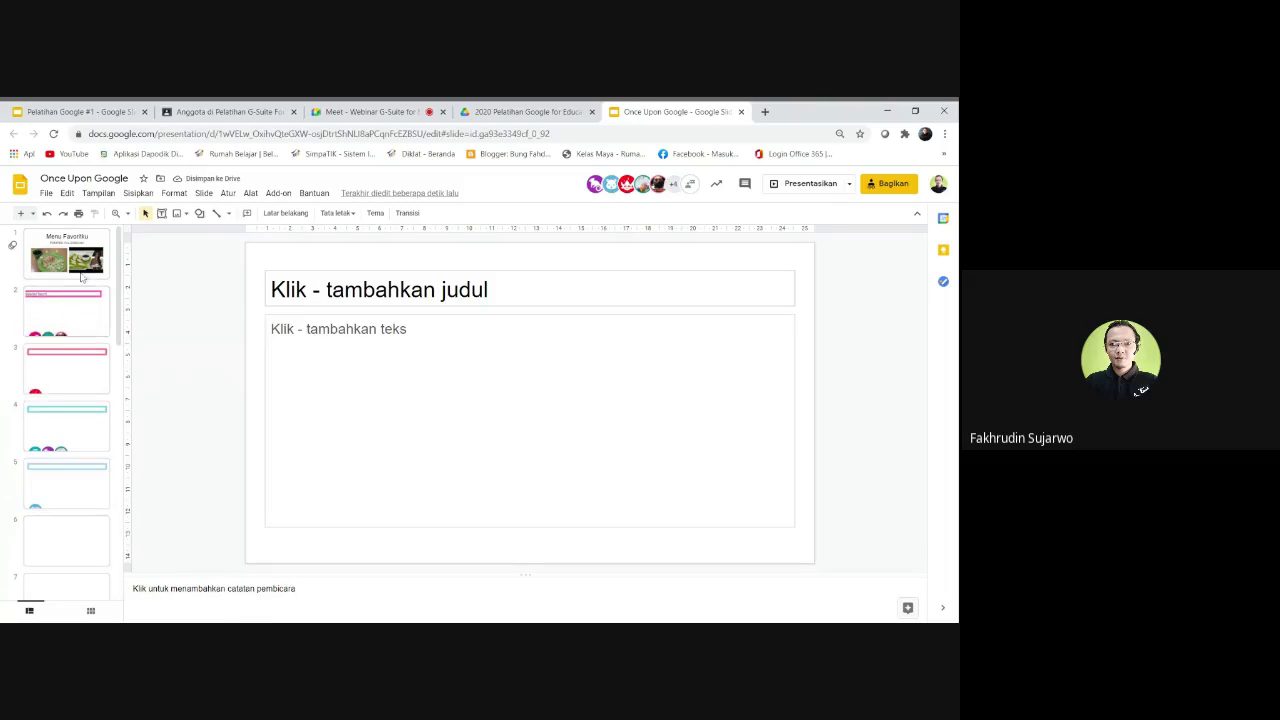
Look at slide 2, then return to the Menu Favoritku title slide
click(86, 319)
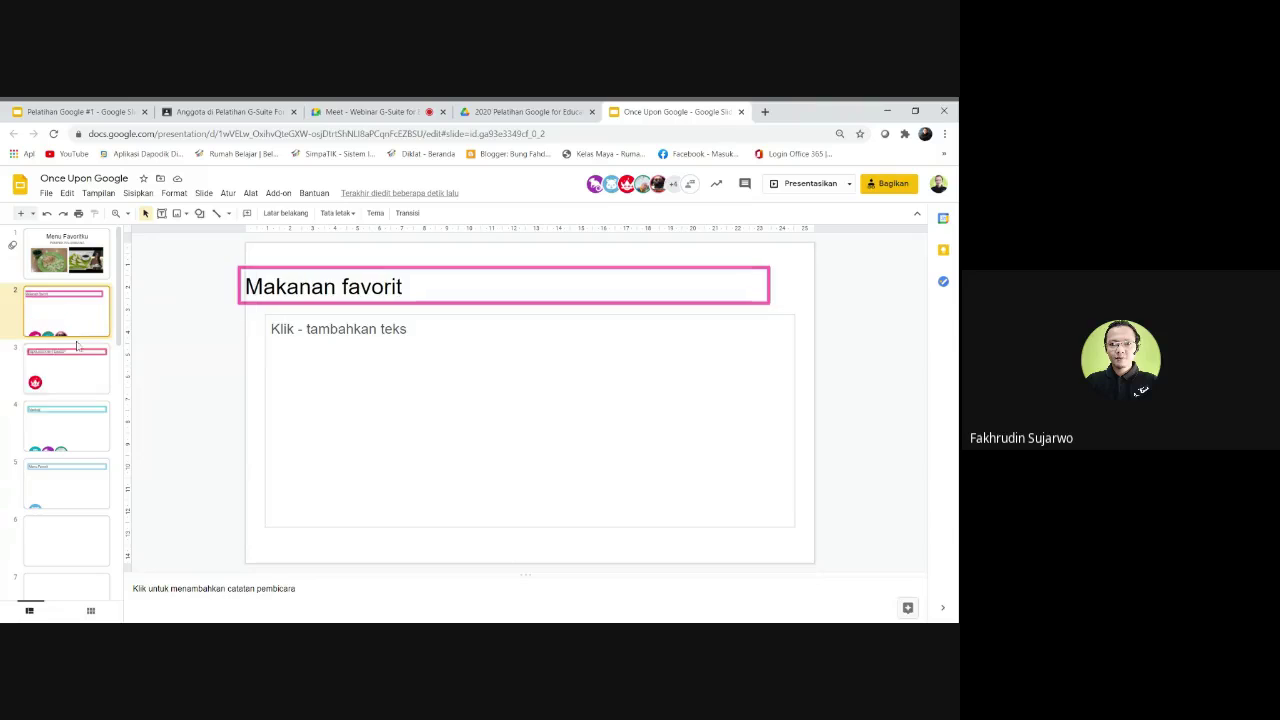
click(90, 268)
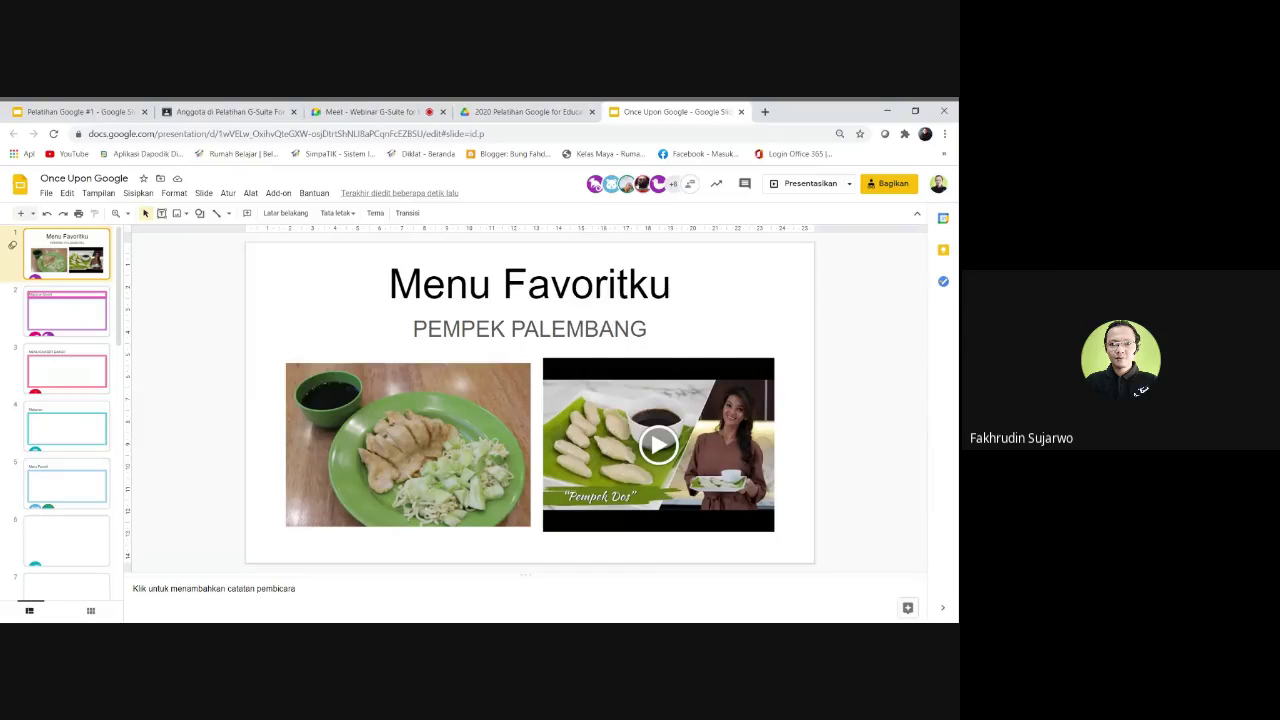
click(138, 193)
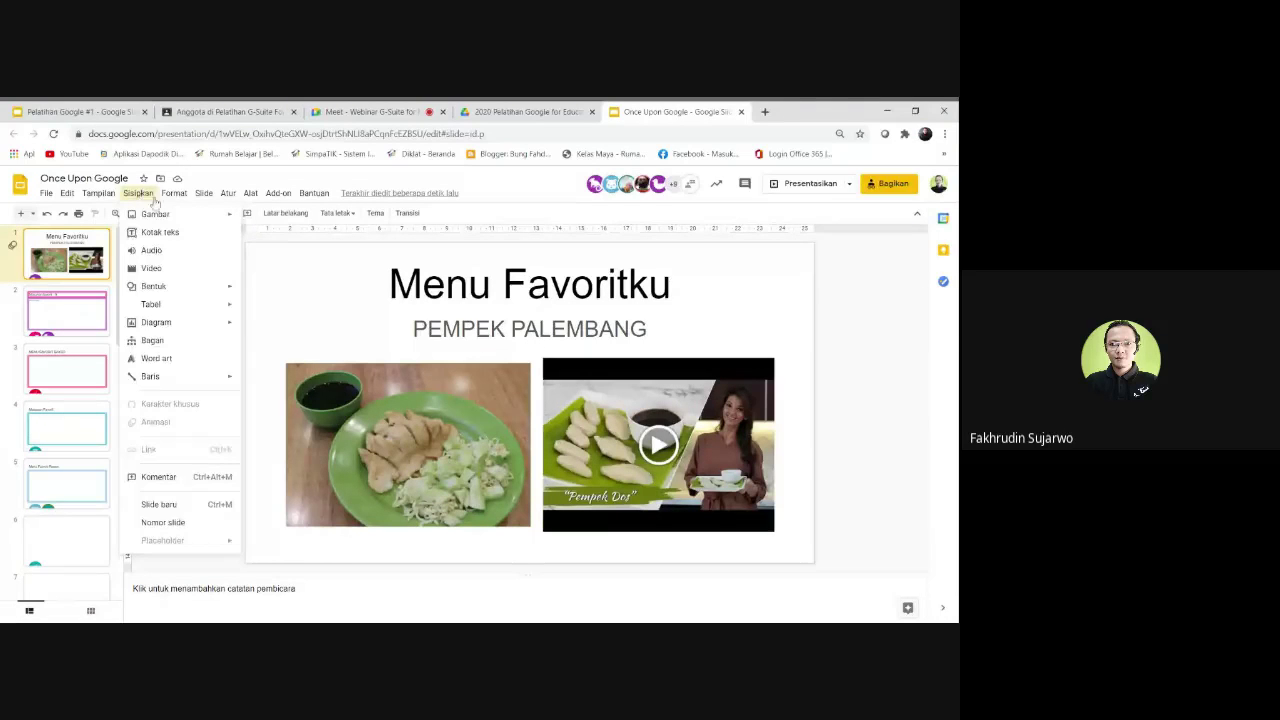
mouse_move(174, 193)
mouse_move(190, 214)
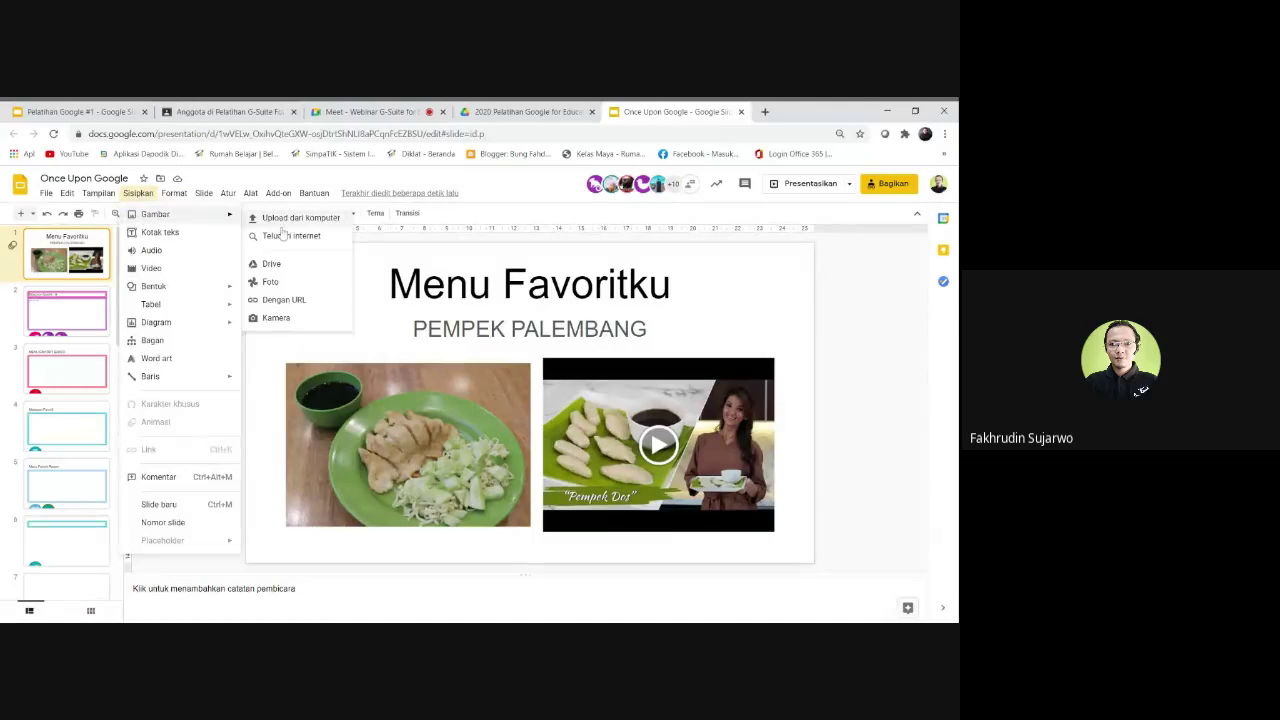
click(310, 245)
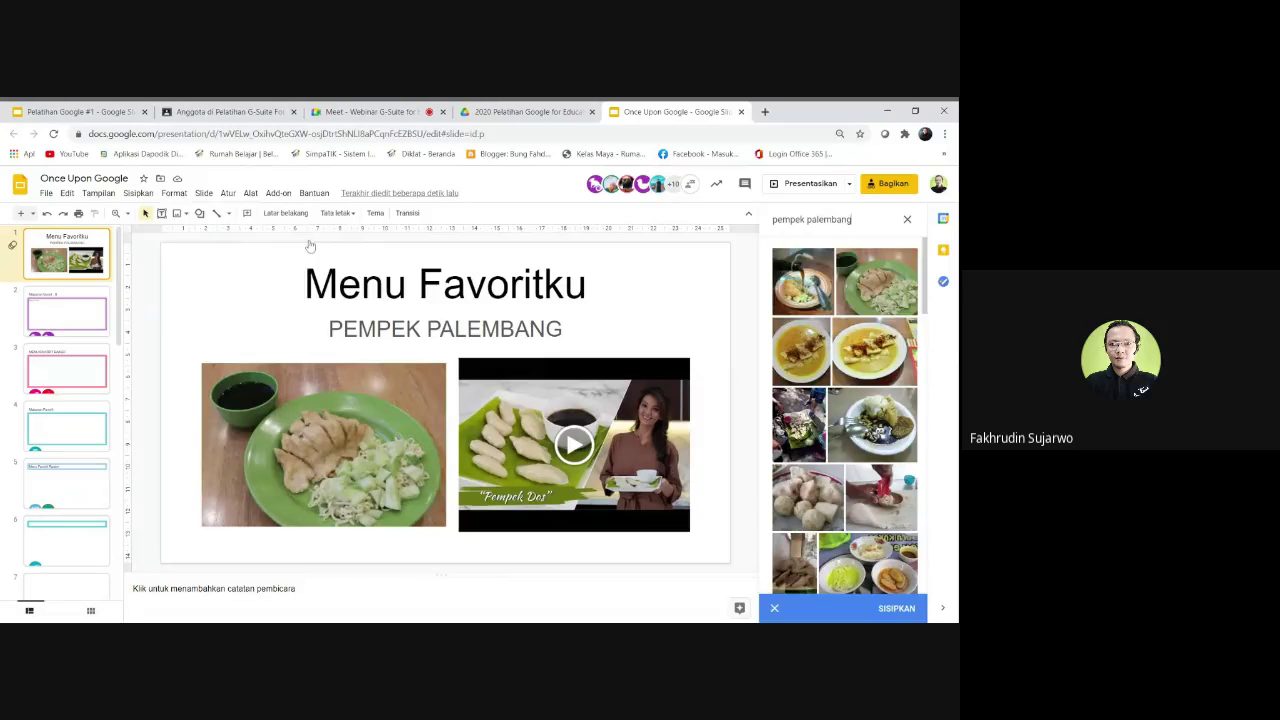
click(906, 222)
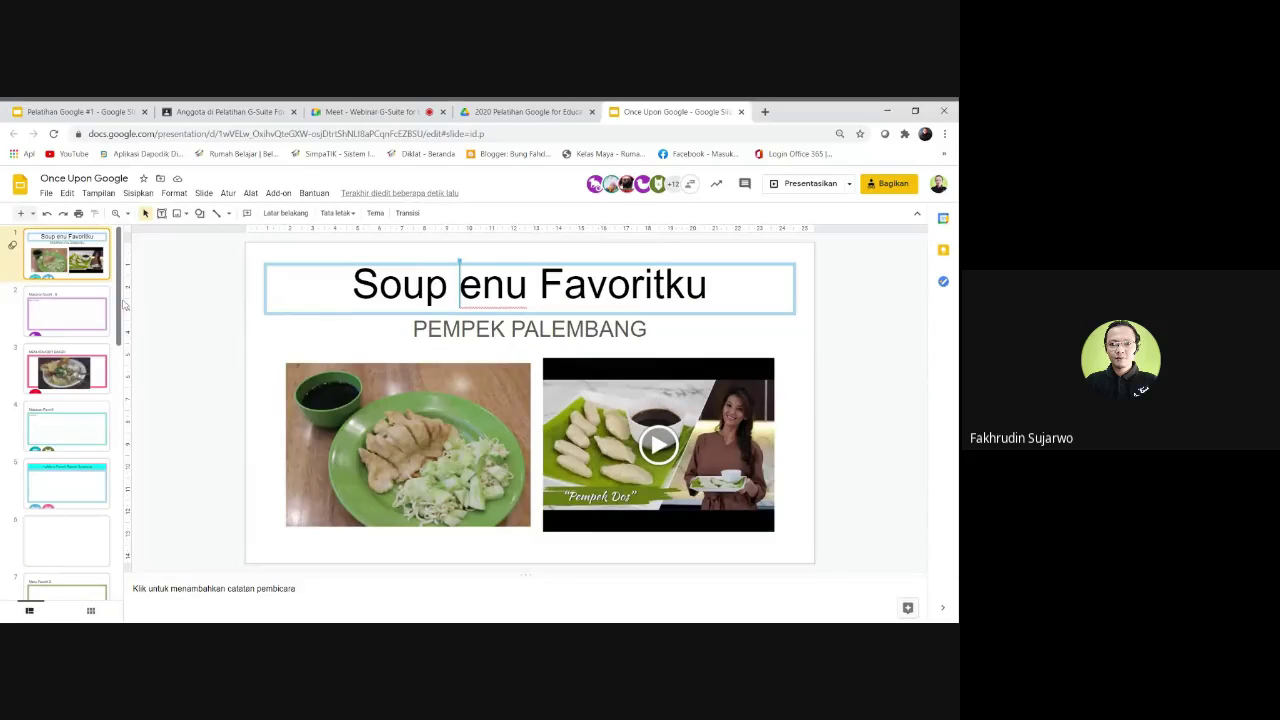
Review slide 2's MIE AYAM entry and slide 3's bakso, then scroll the filmstrip down and back up
click(74, 312)
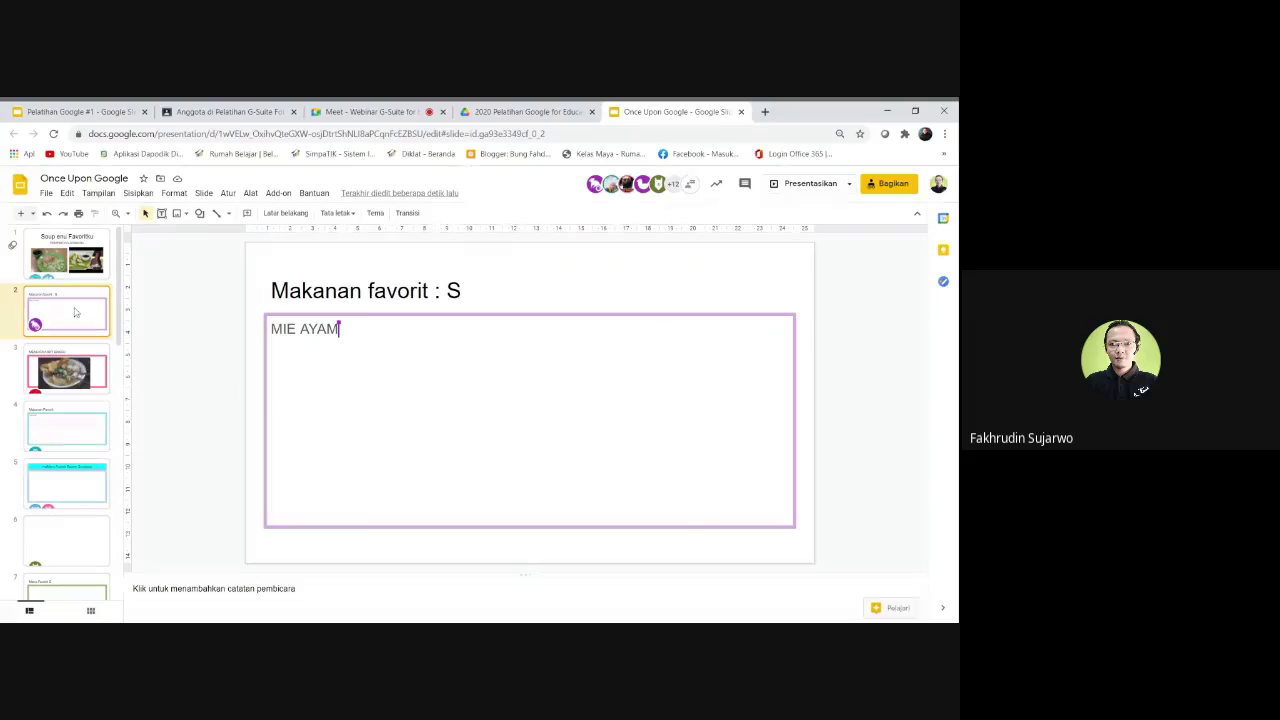
click(68, 366)
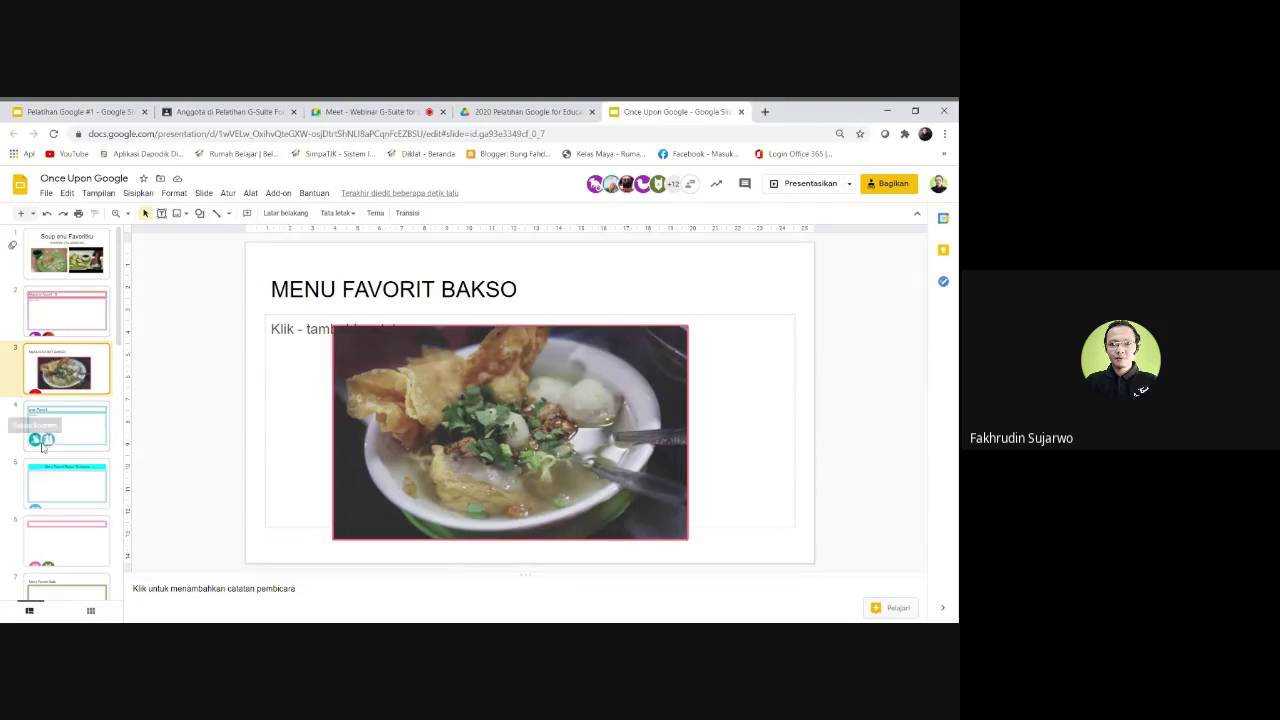
scroll(42, 535, down, 3)
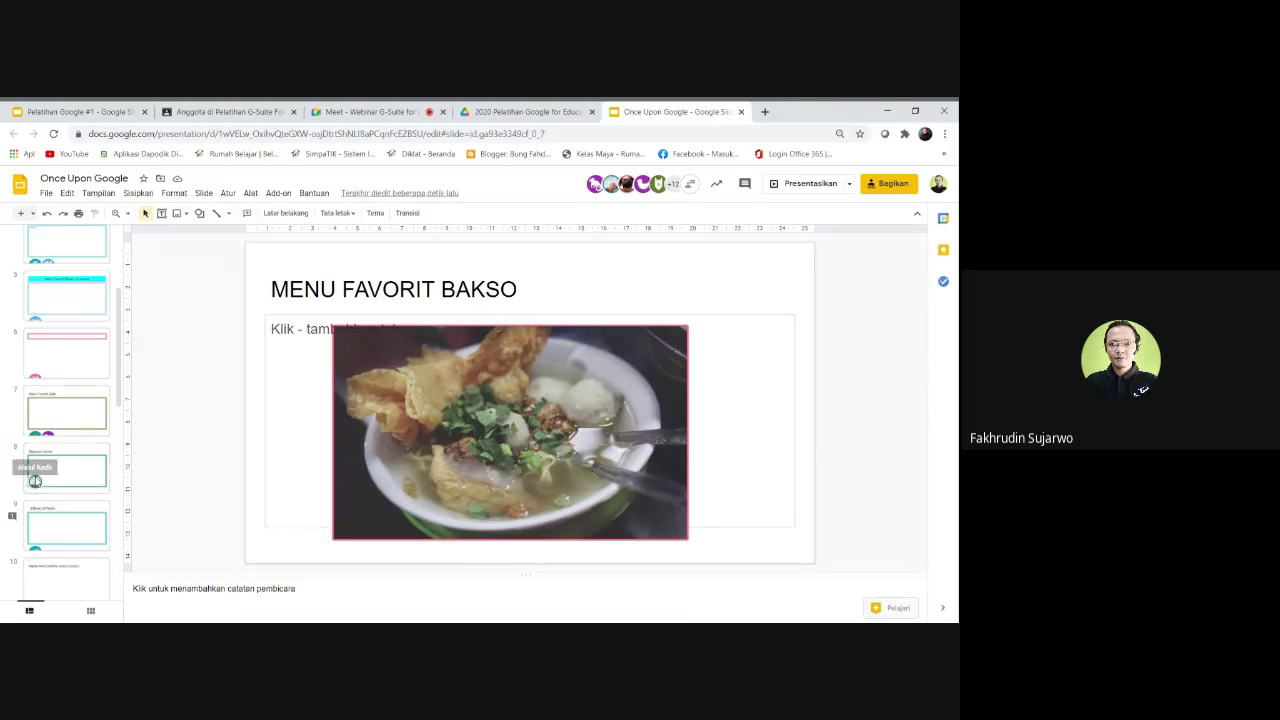
scroll(35, 480, down, 2)
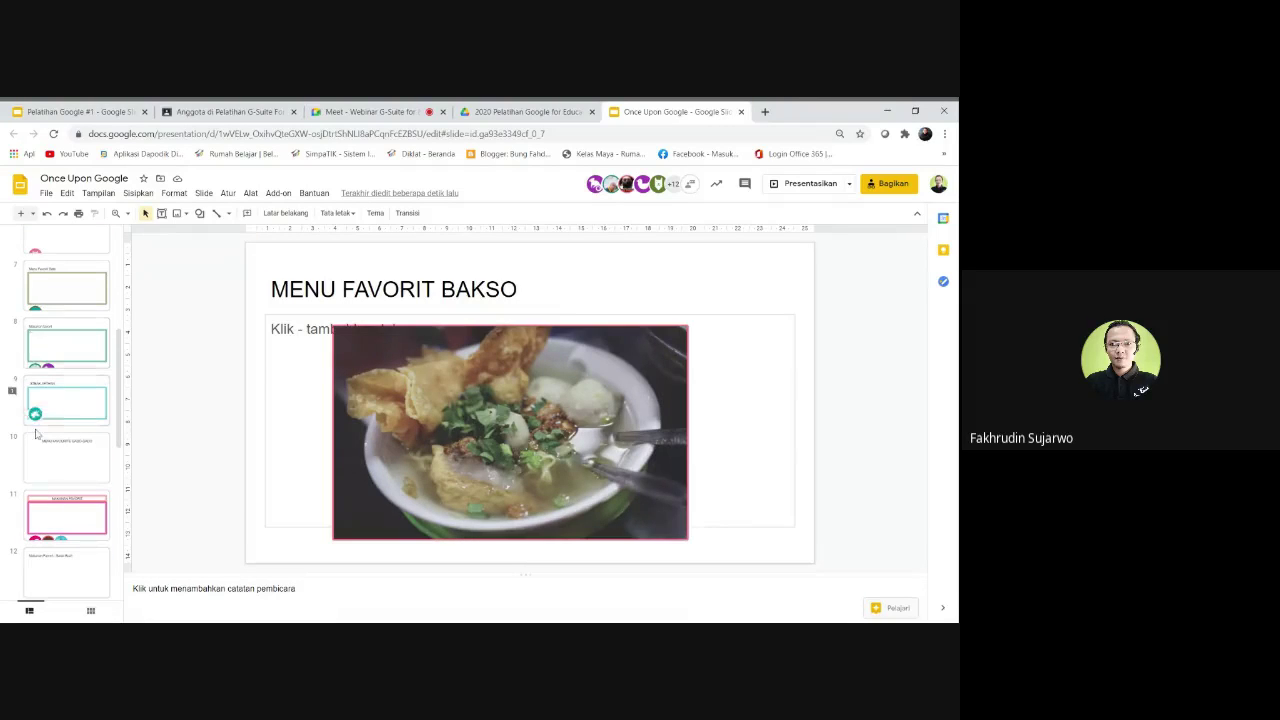
scroll(35, 425, down, 3)
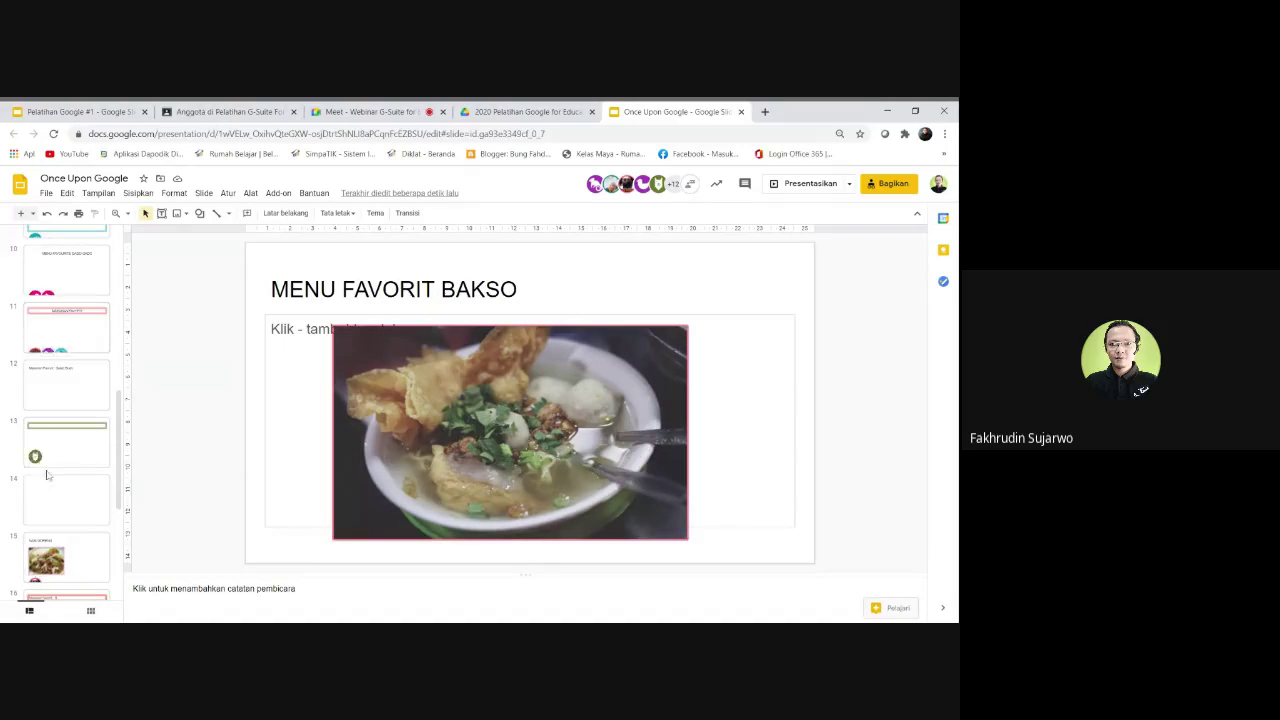
scroll(47, 475, down, 2)
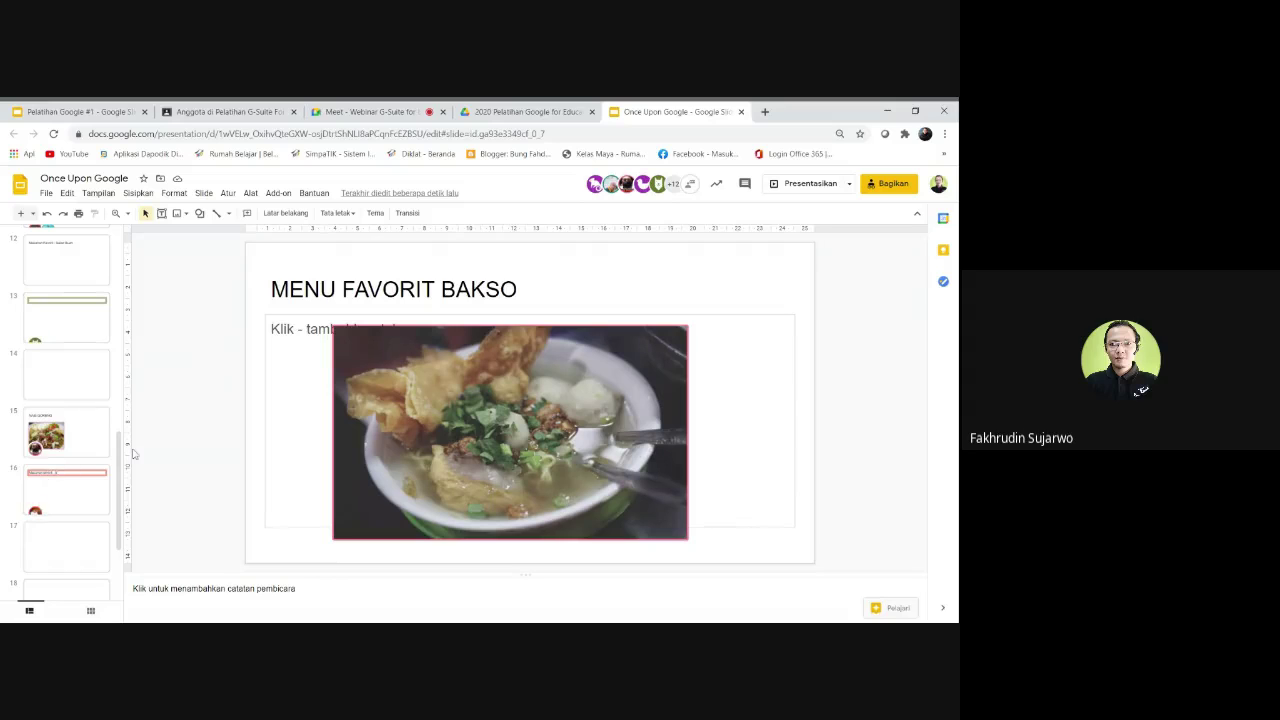
drag(133, 455, 130, 270)
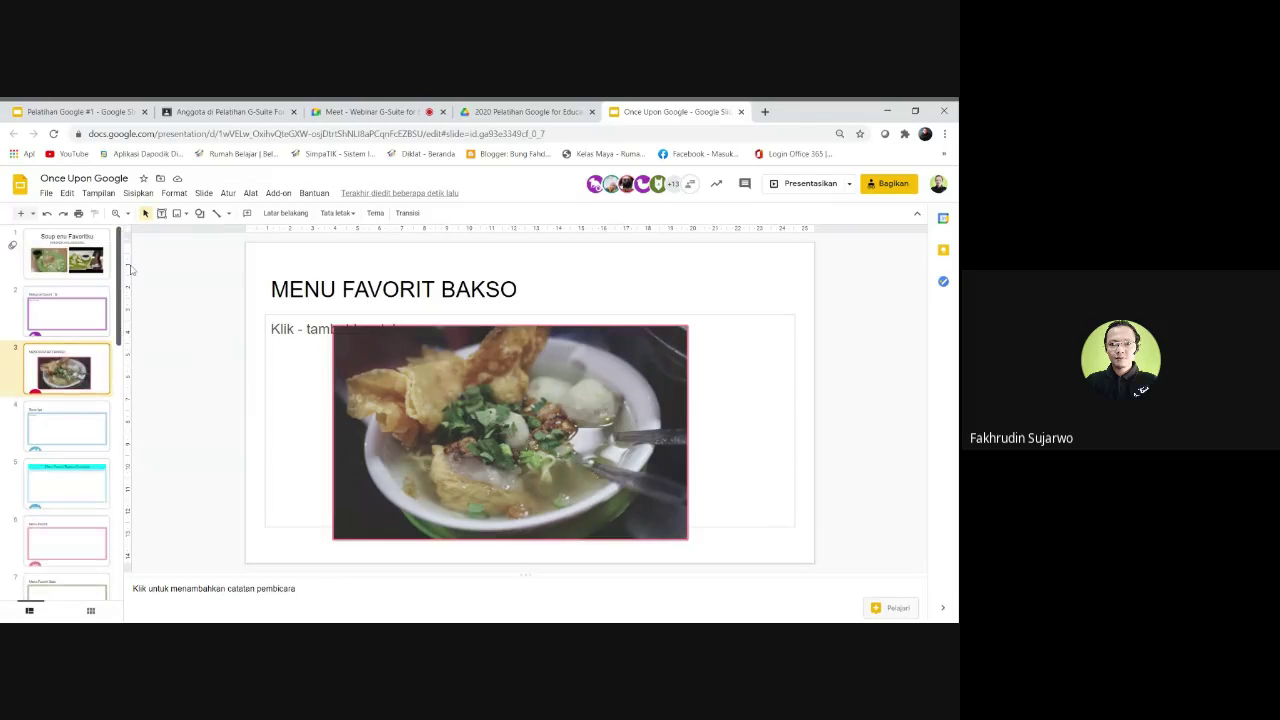
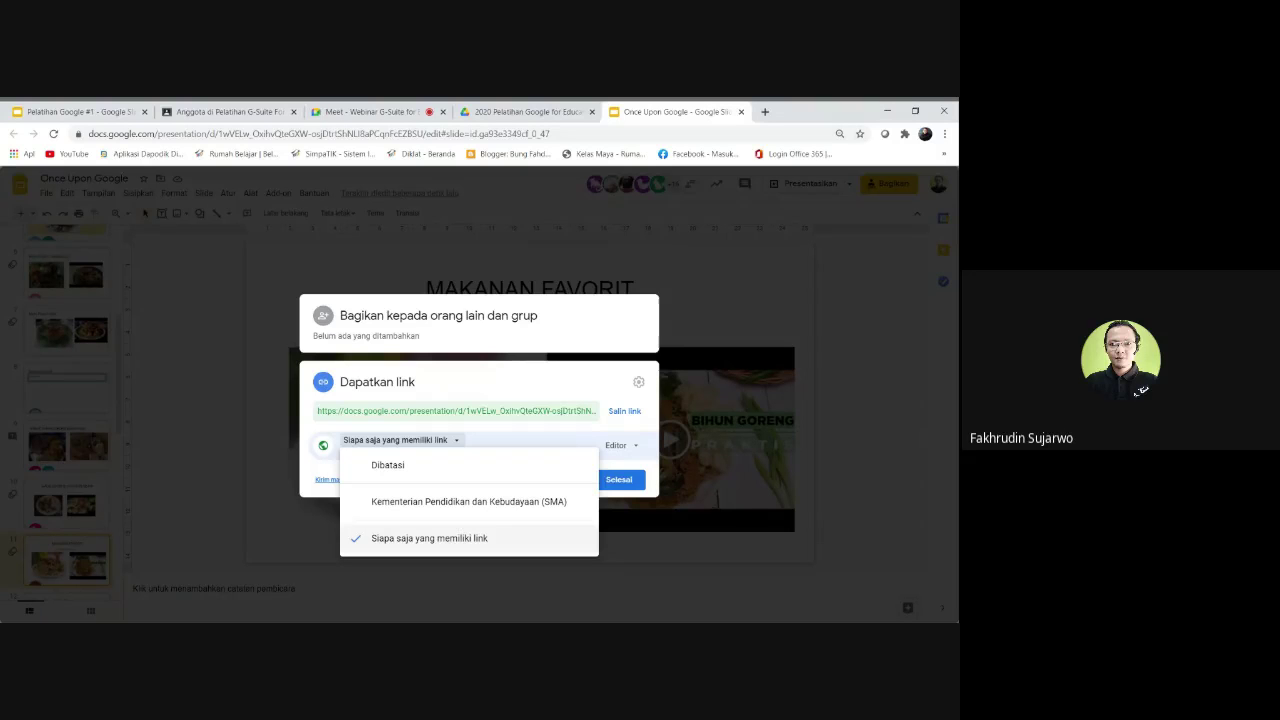
Give anyone with the link Editor access, copy the presentation's share link, and select the Menu Favorit Sate slide
click(420, 540)
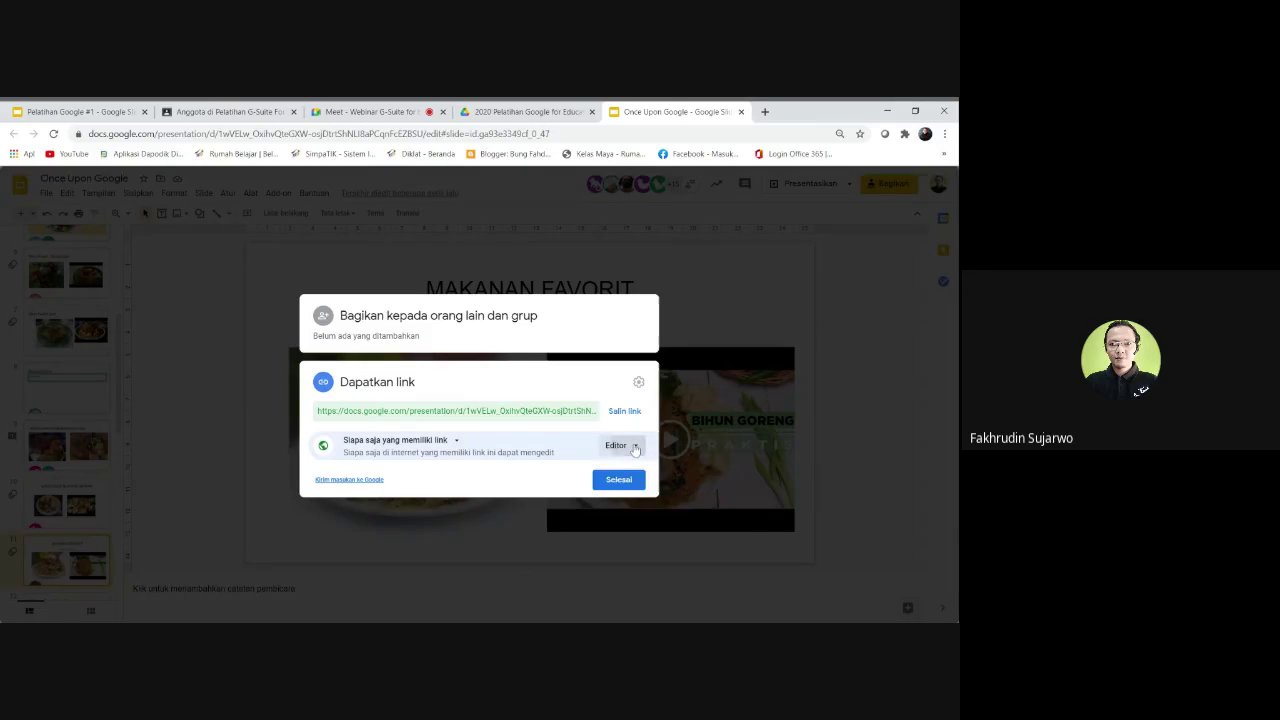
click(634, 447)
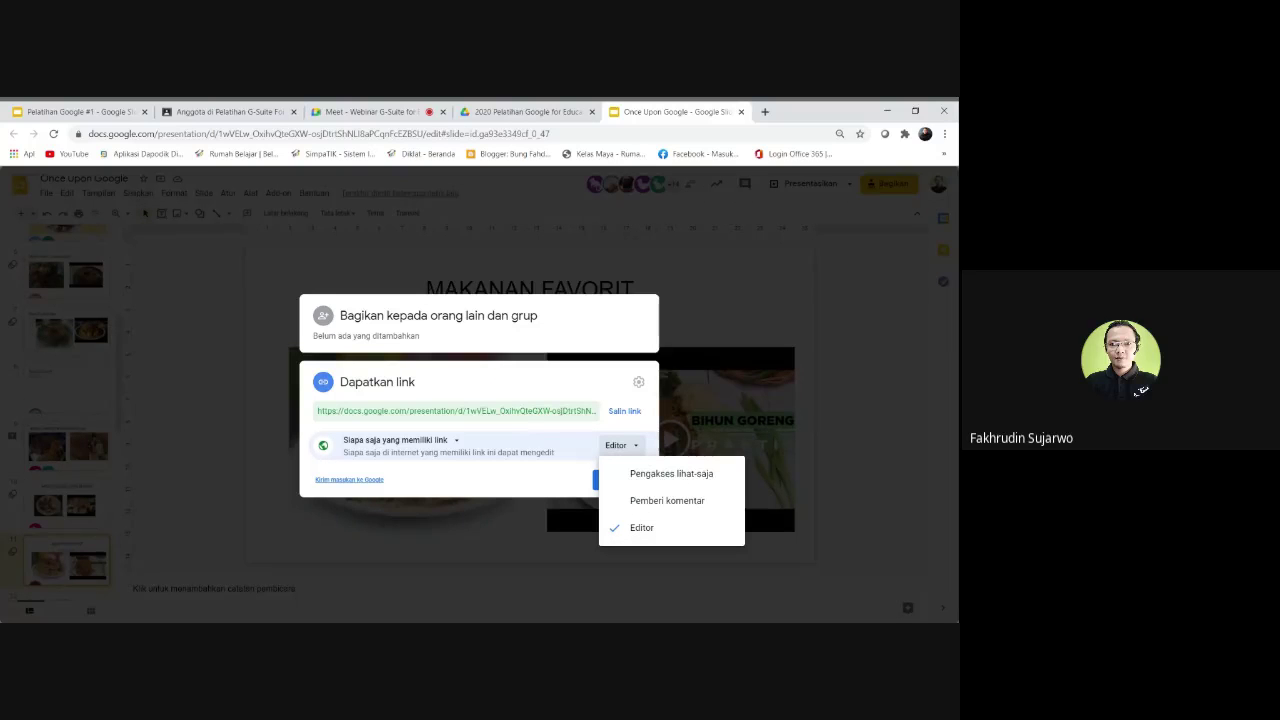
click(665, 538)
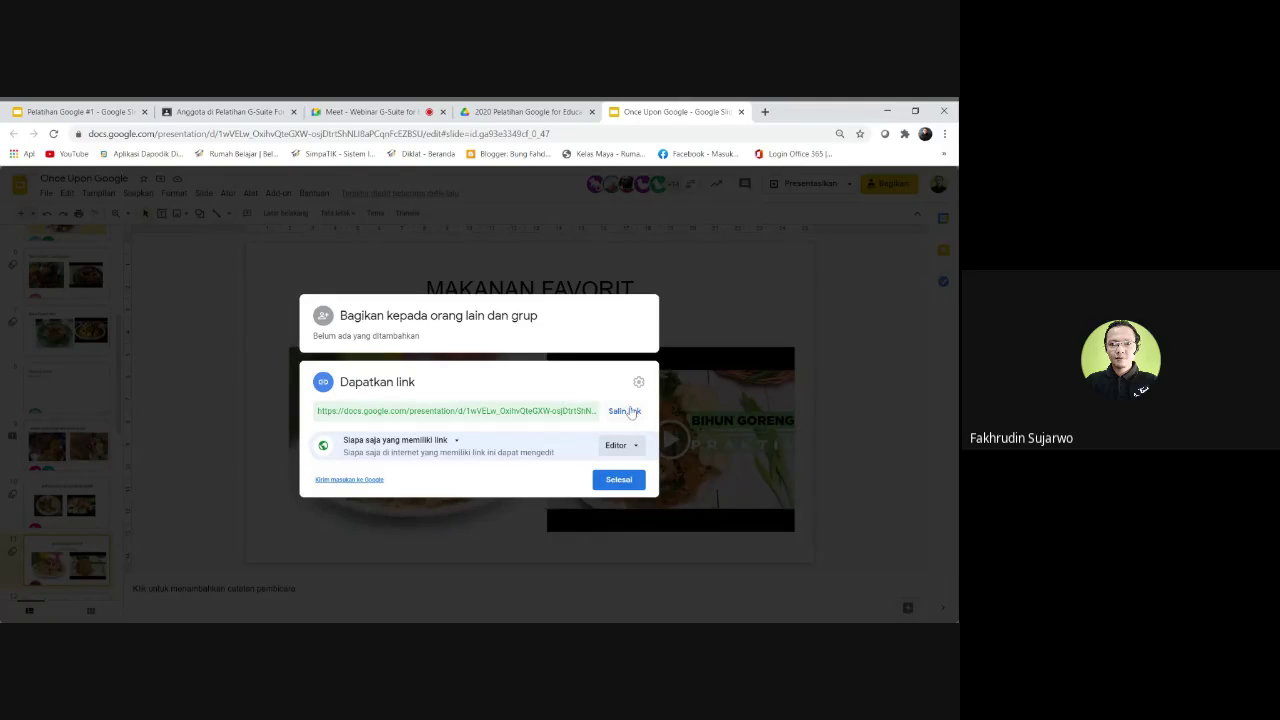
click(626, 411)
click(620, 480)
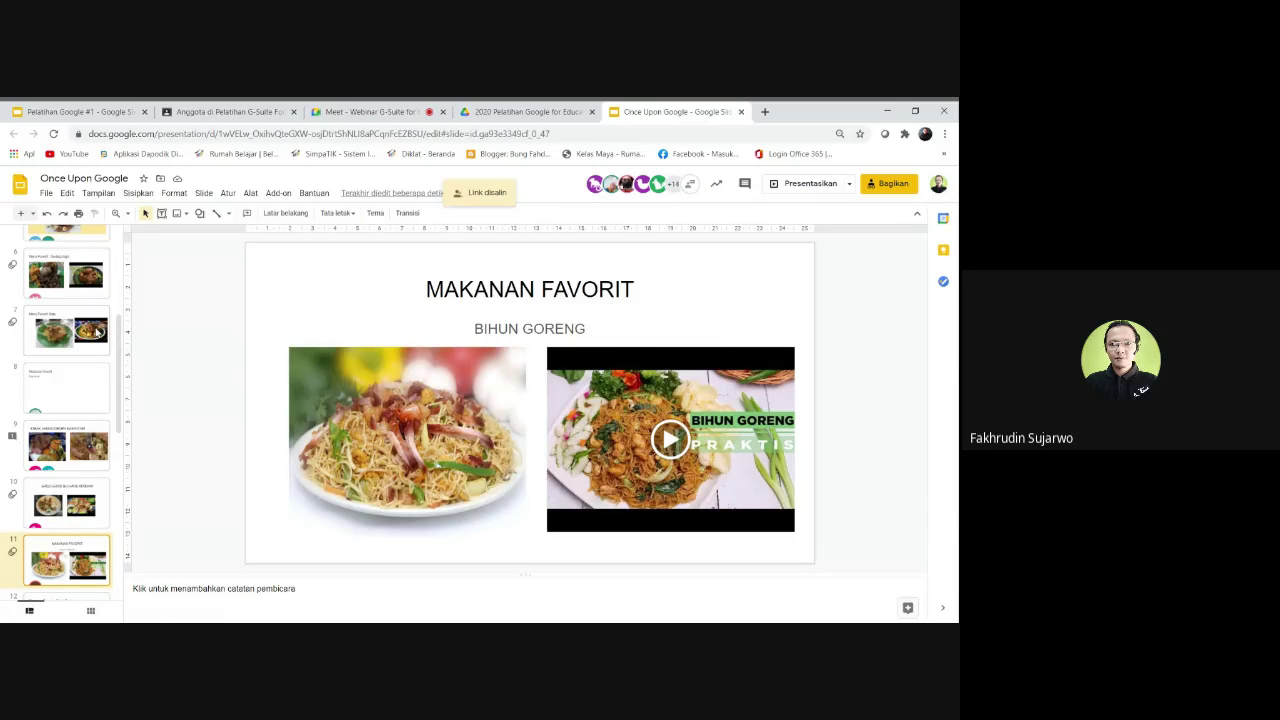
click(97, 332)
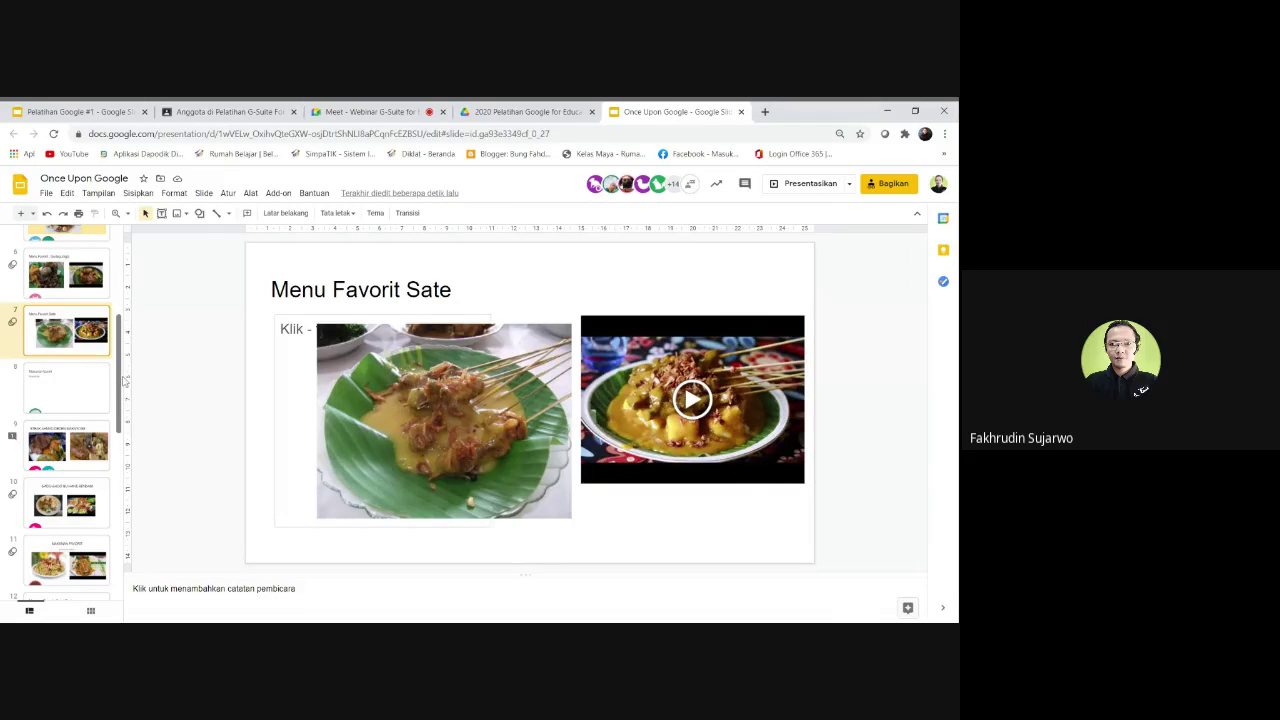
Scroll the slide filmstrip back up and switch to the Google Meet call
scroll(123, 378, up, 5)
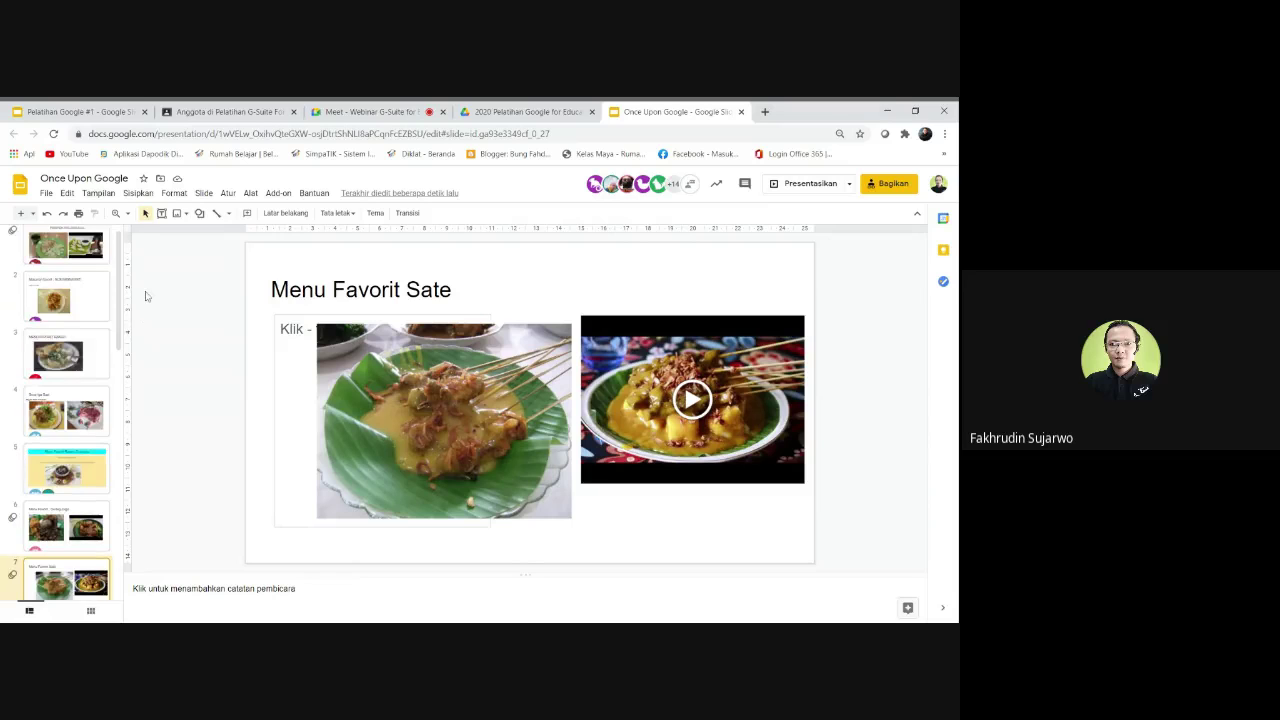
click(370, 112)
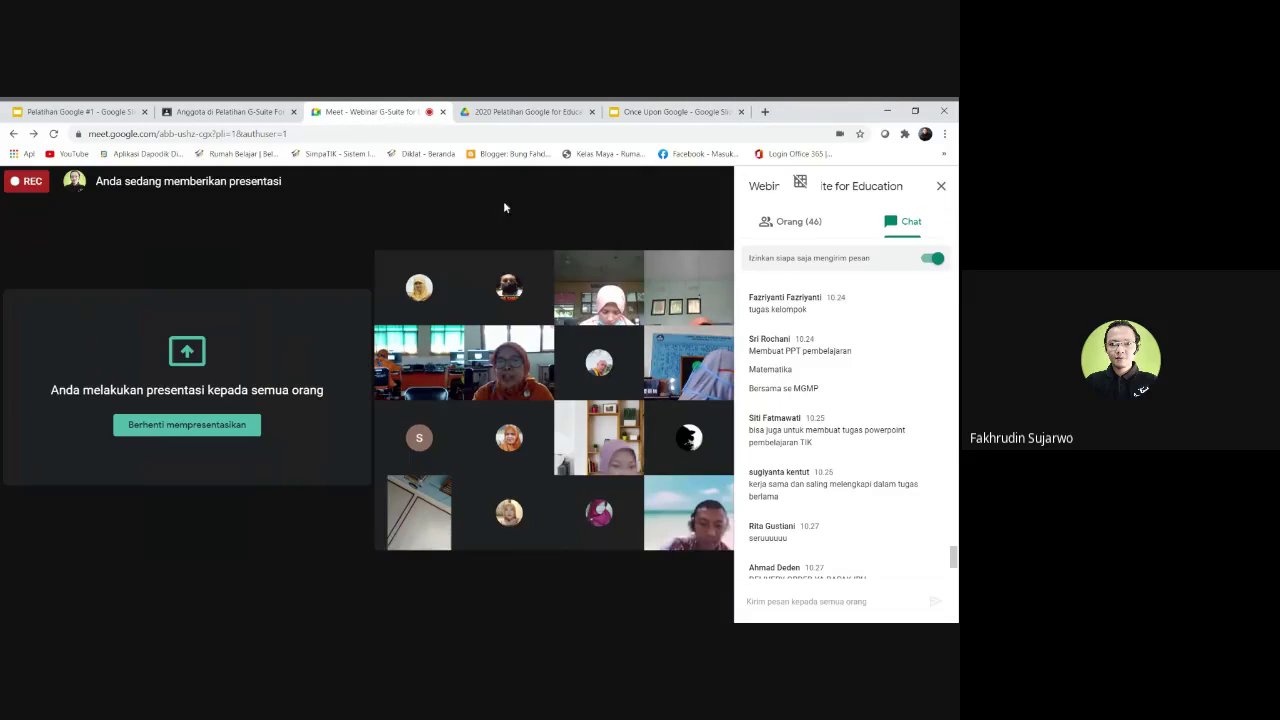
Read the newest Meet chat messages, toggle the microphone off and back on, and go to the Drive folder
scroll(849, 539, down, 3)
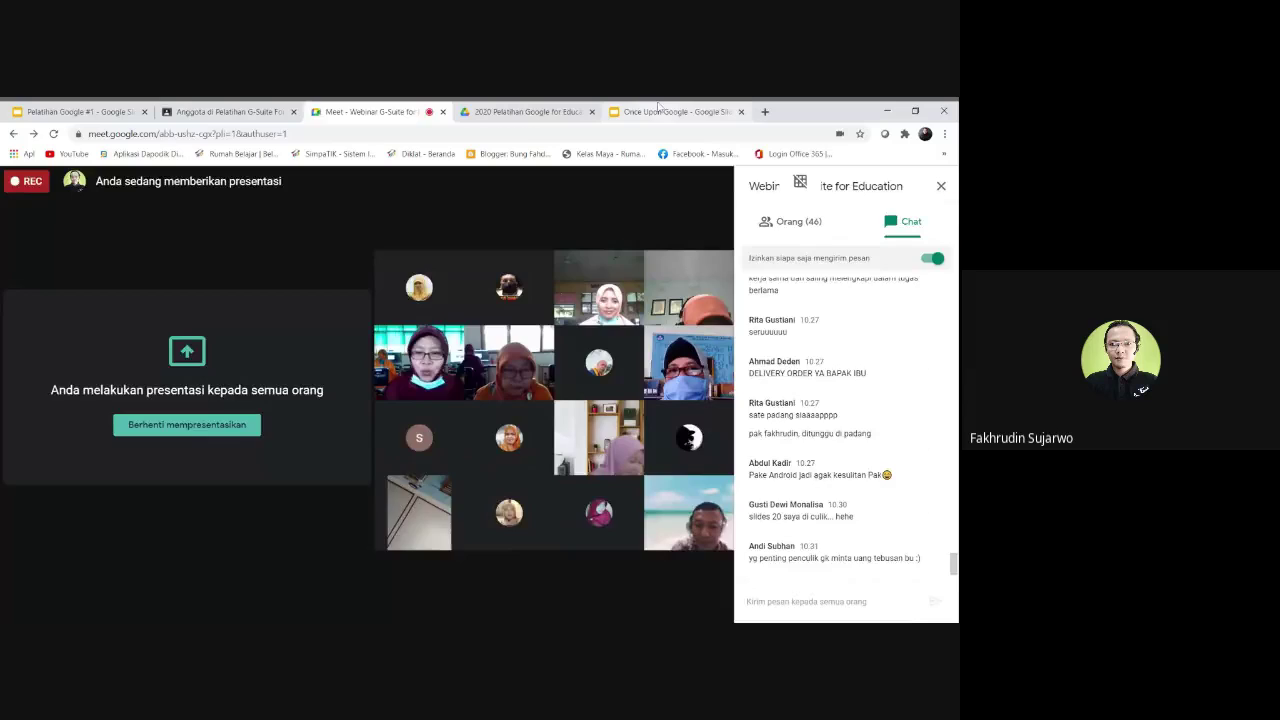
click(658, 106)
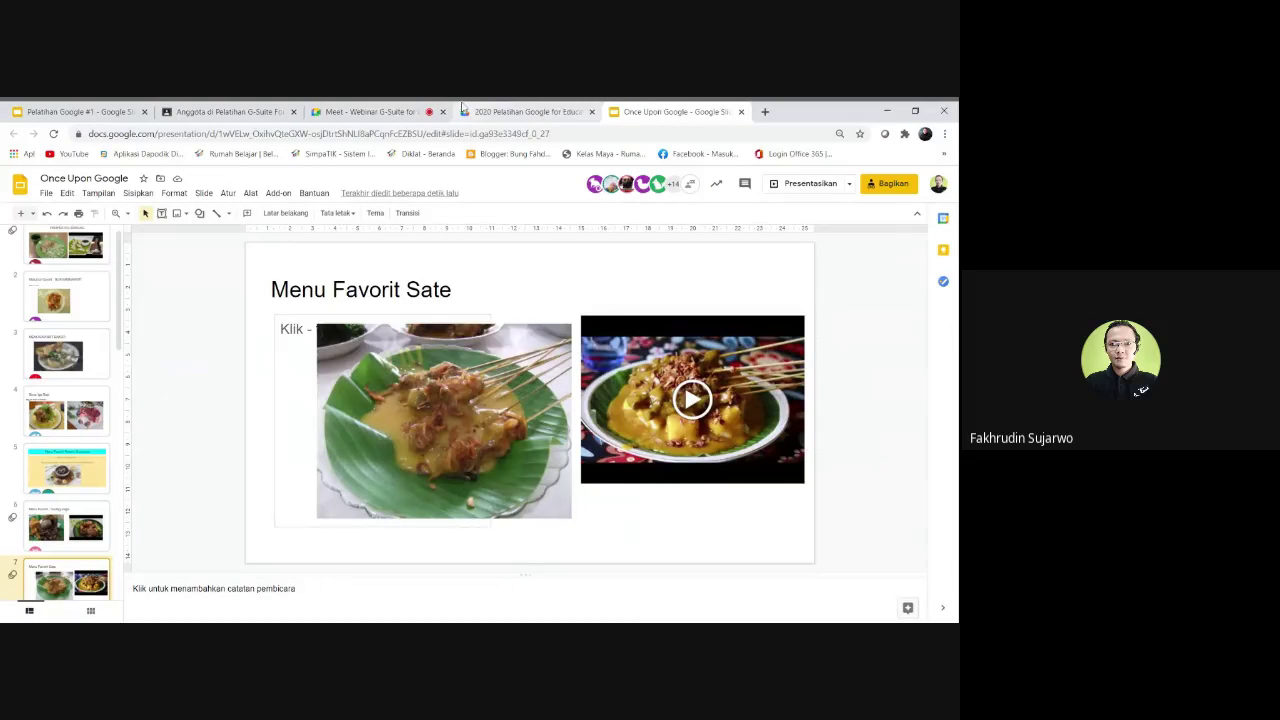
click(370, 111)
click(321, 596)
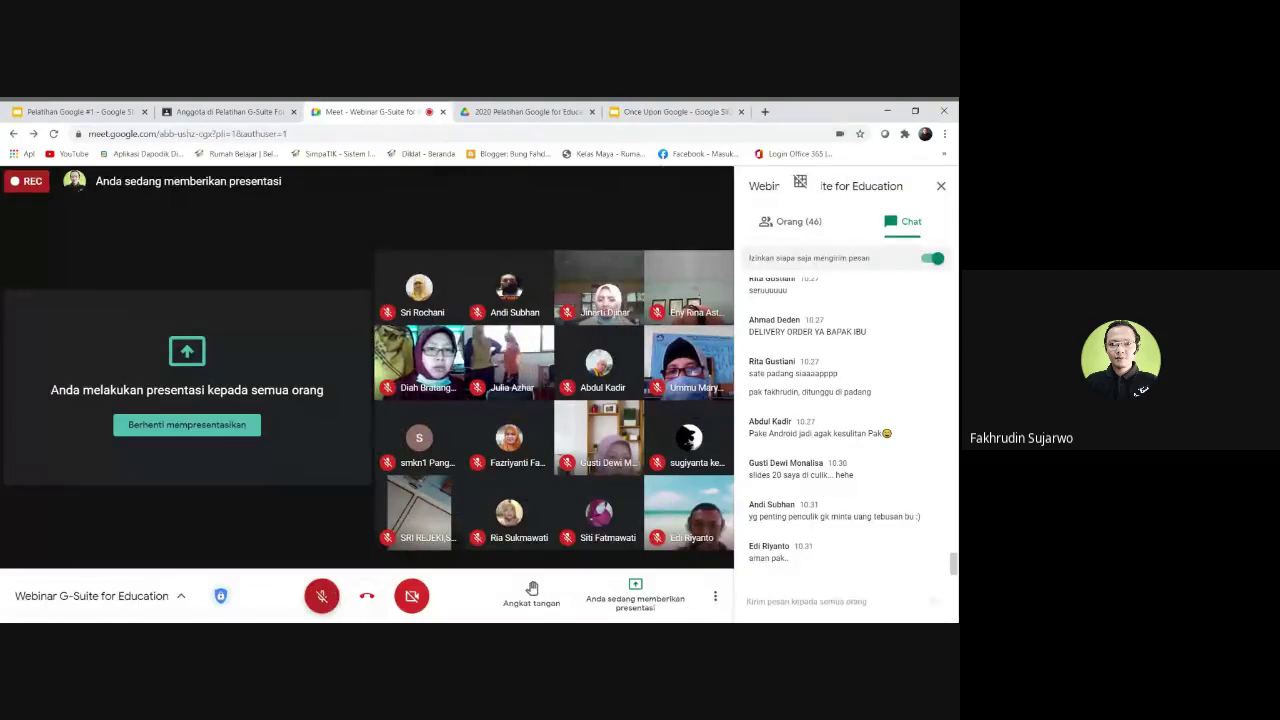
click(329, 599)
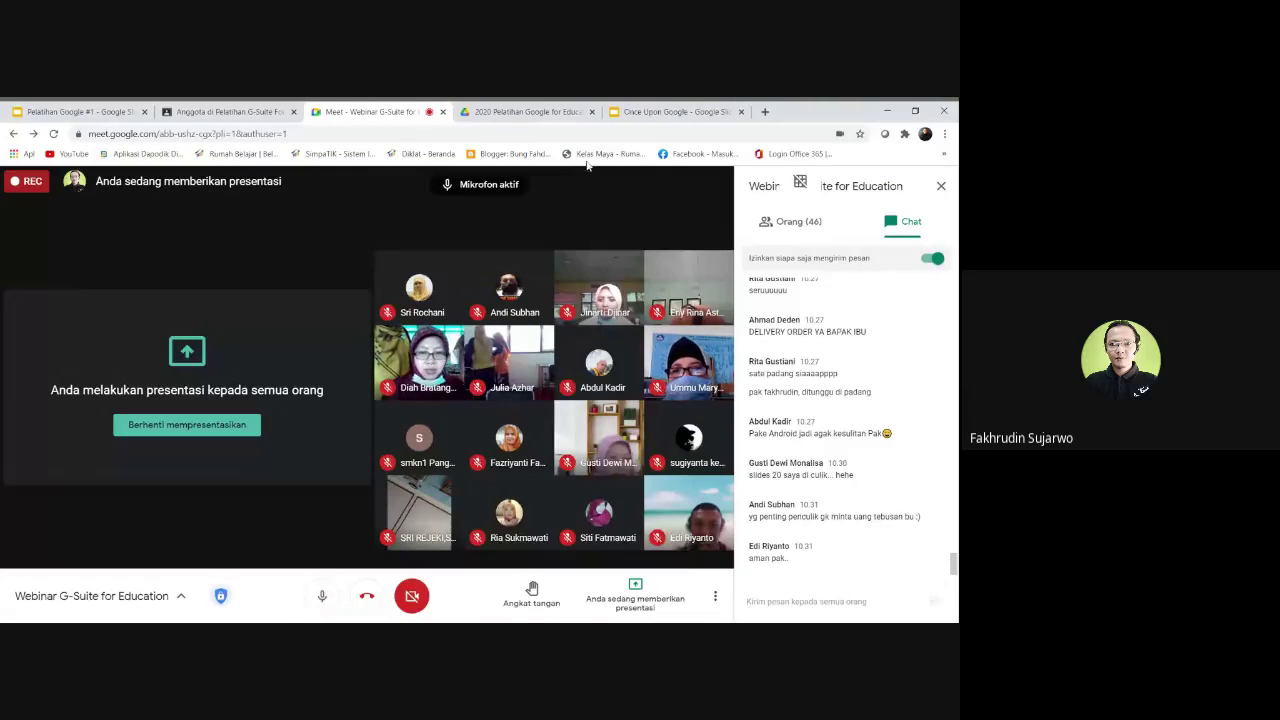
click(561, 114)
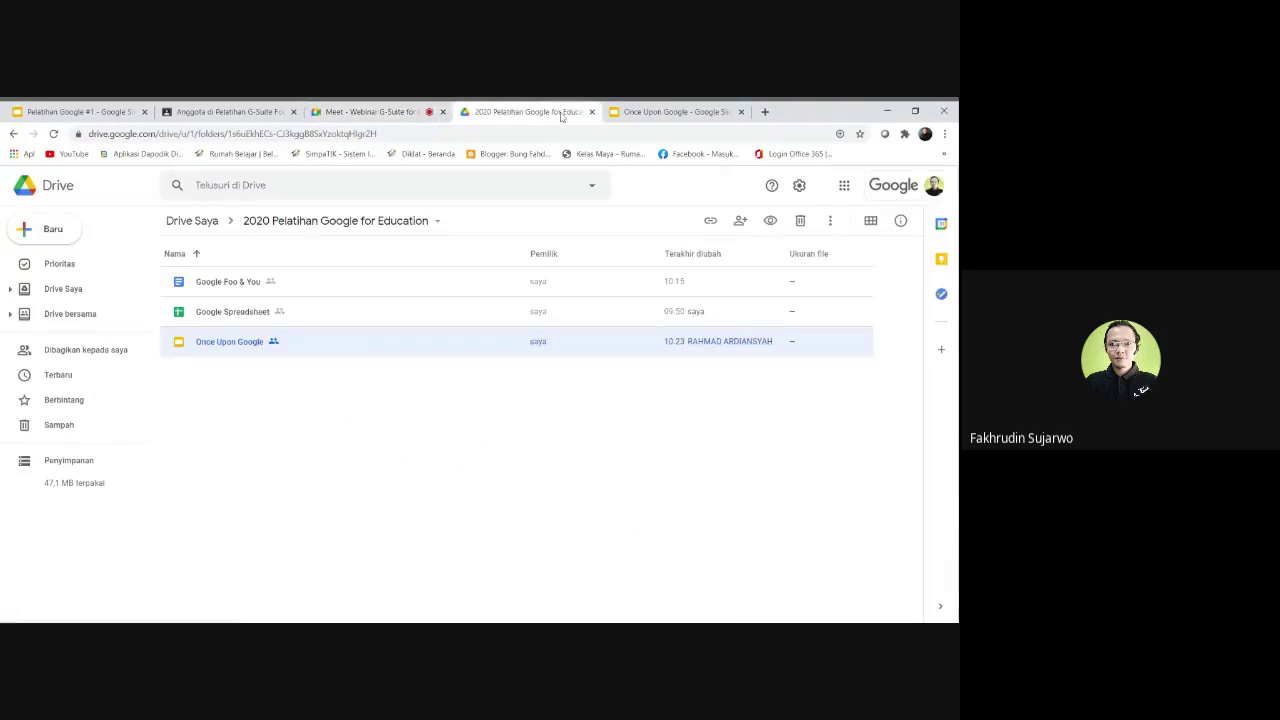
Close the Once Upon Google presentation tab and launch Formulir (Google Forms) from the Google apps grid
click(672, 111)
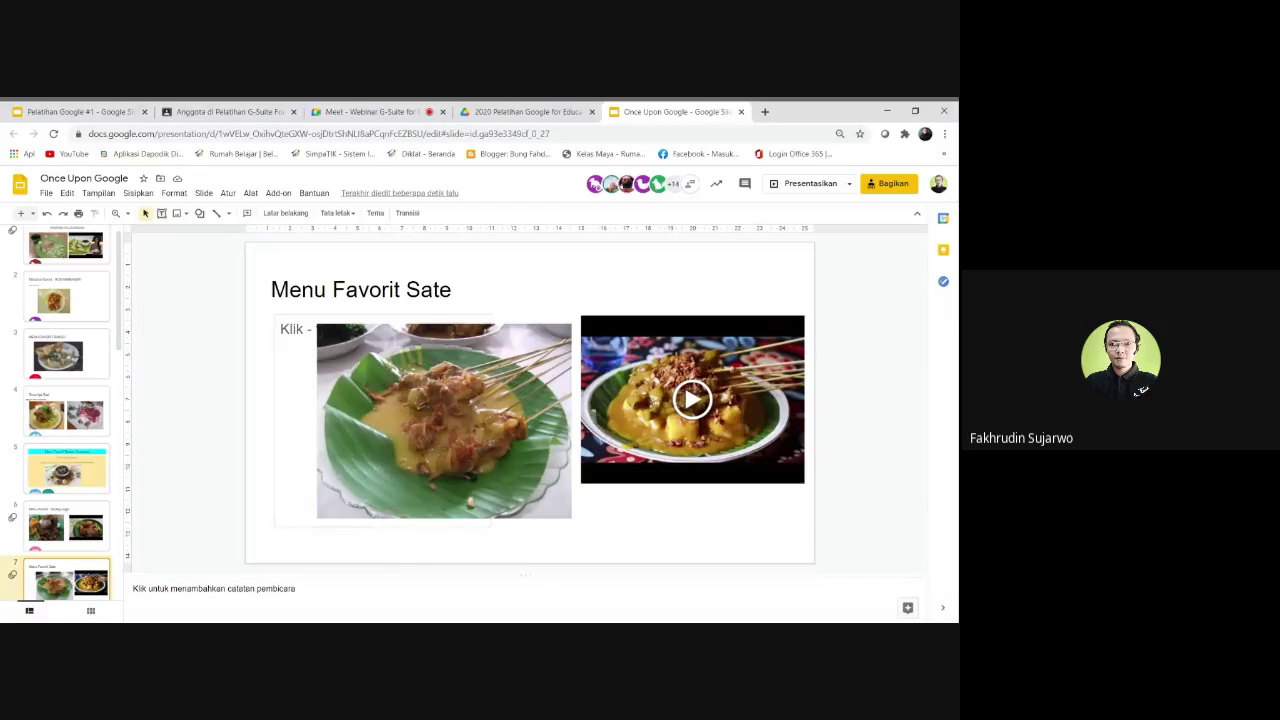
click(741, 112)
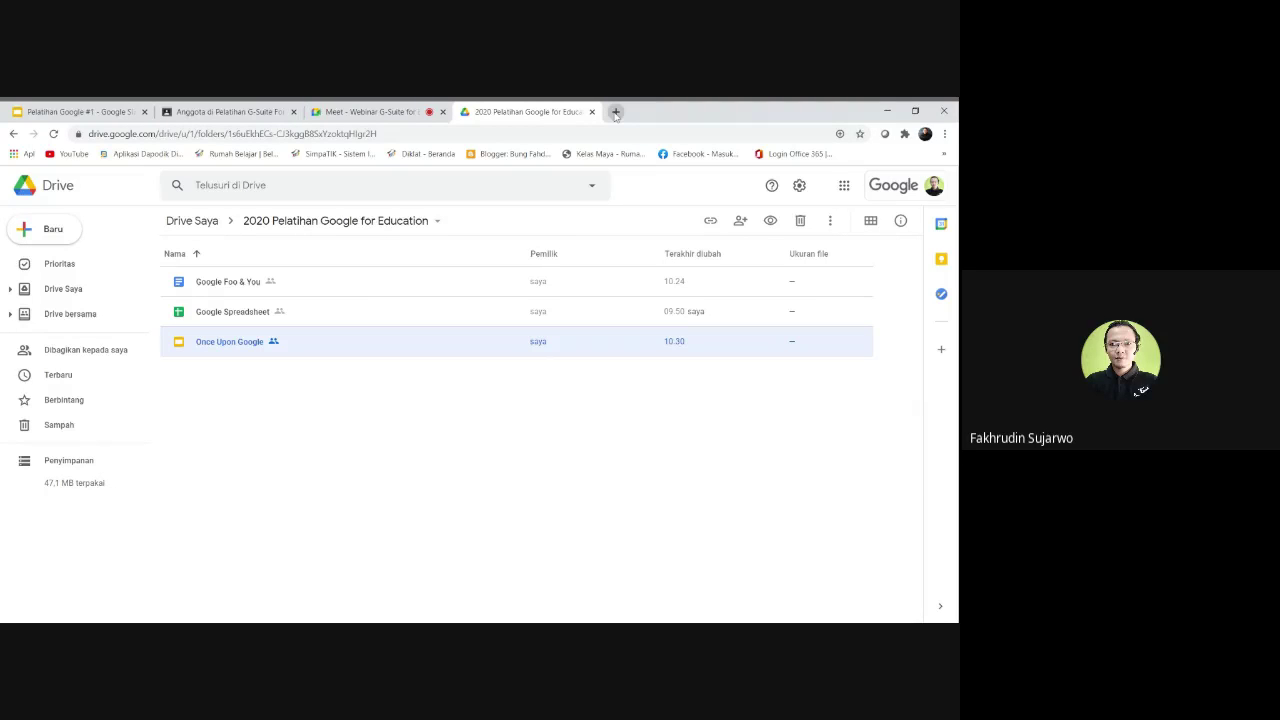
click(843, 192)
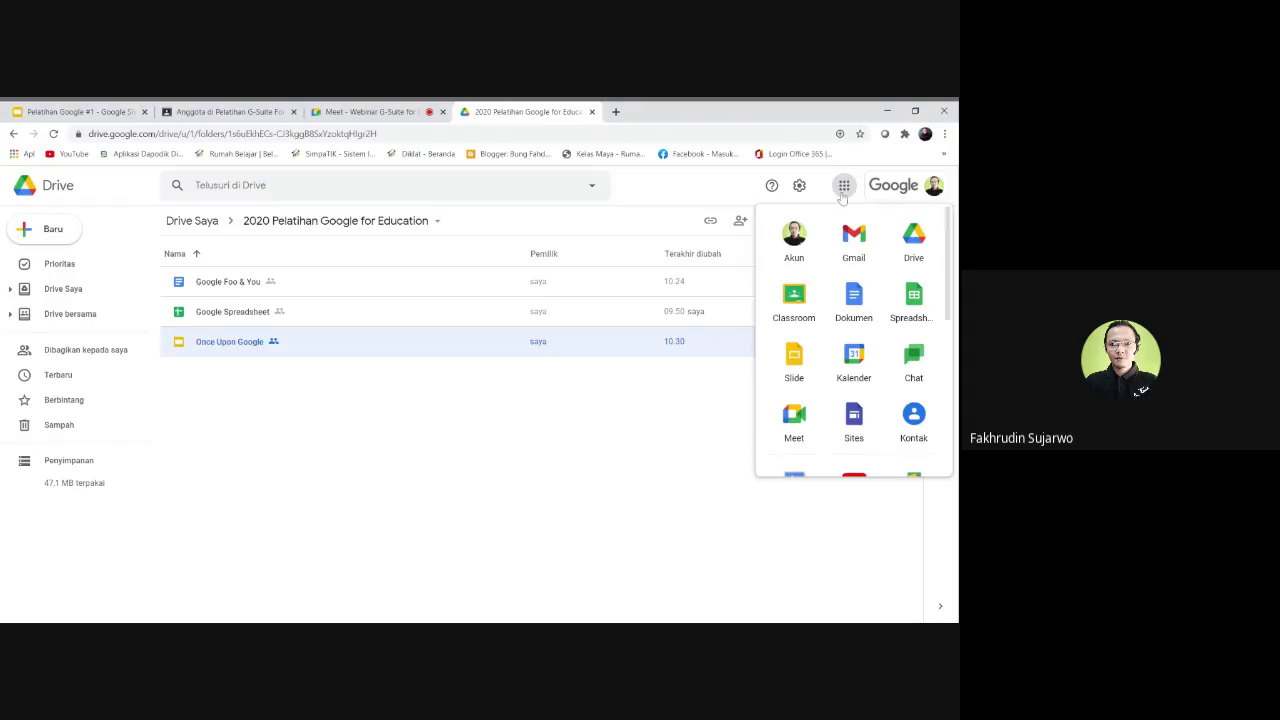
scroll(920, 318, down, 2)
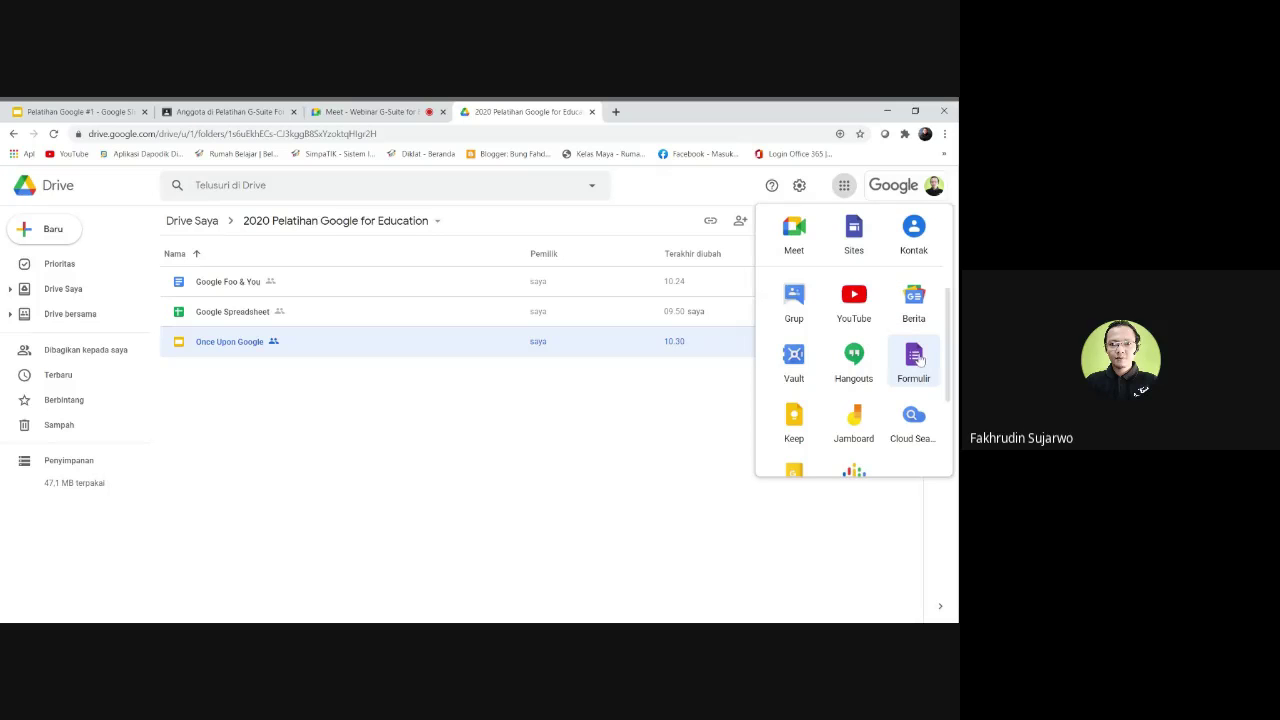
click(914, 360)
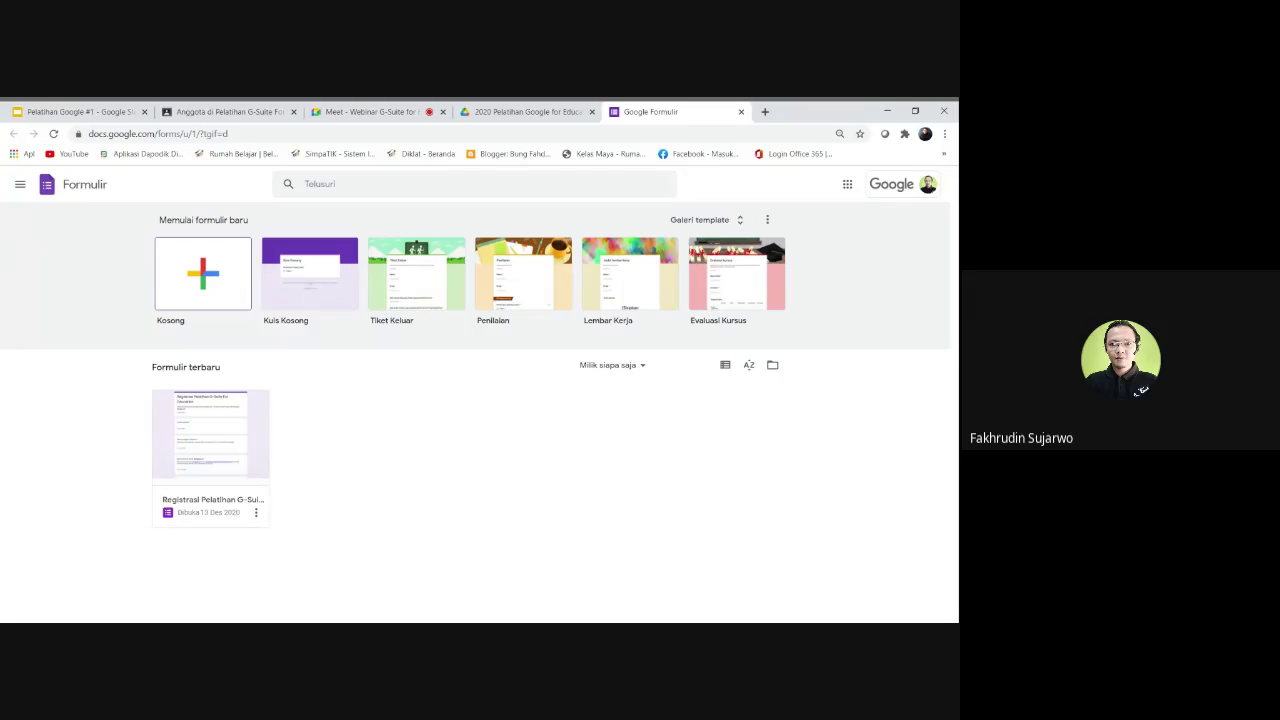
Start a blank form titled 'Daftar Peserta Pelatihan G-Suite For Education'
click(240, 289)
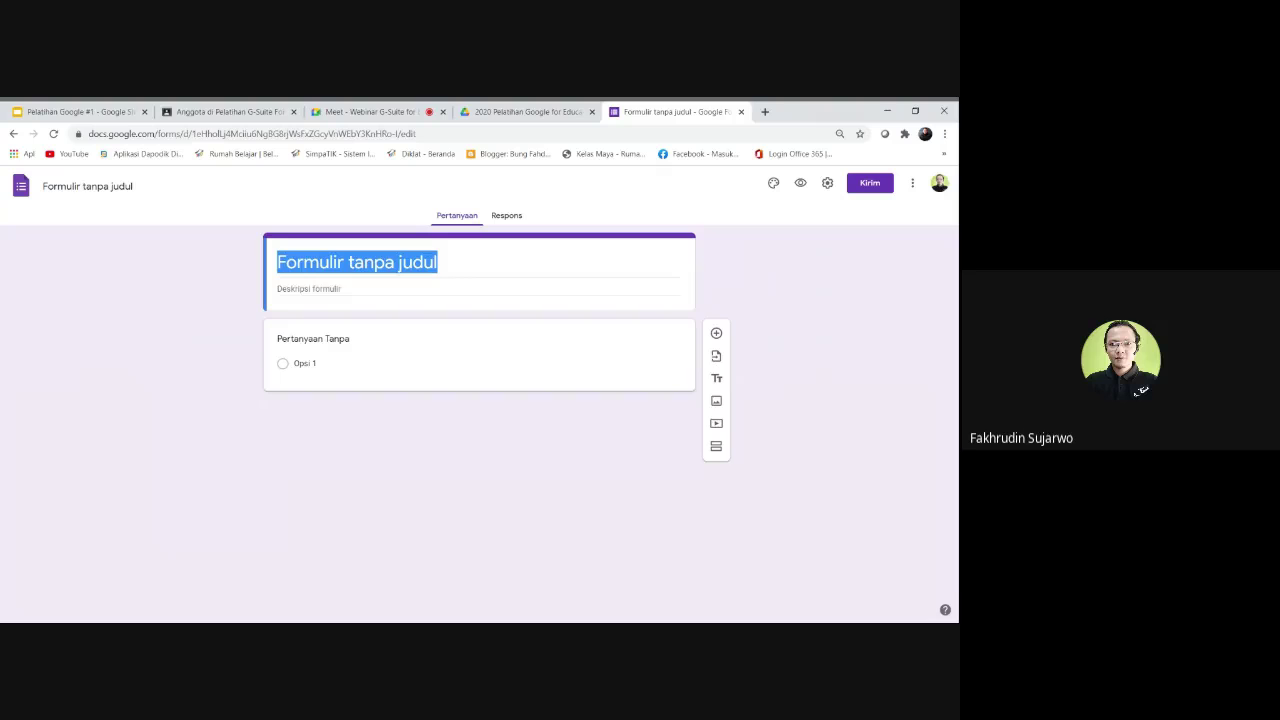
click(438, 262)
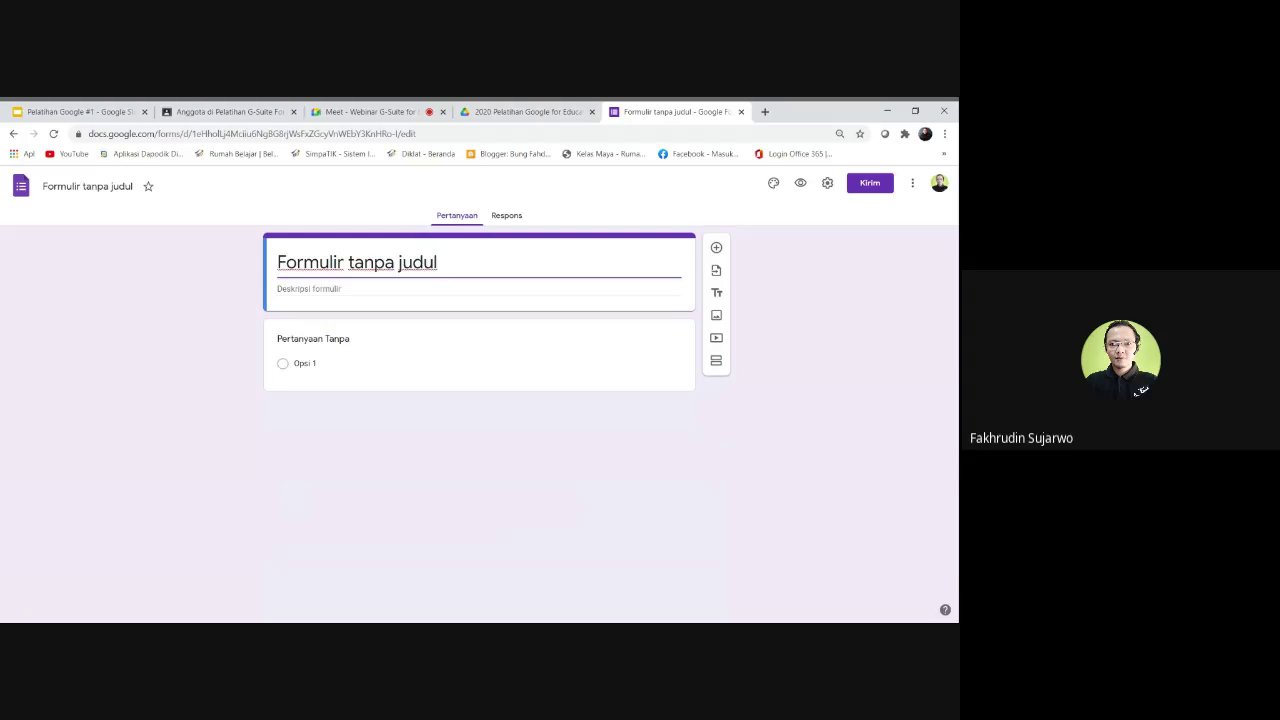
drag(438, 262, 236, 265)
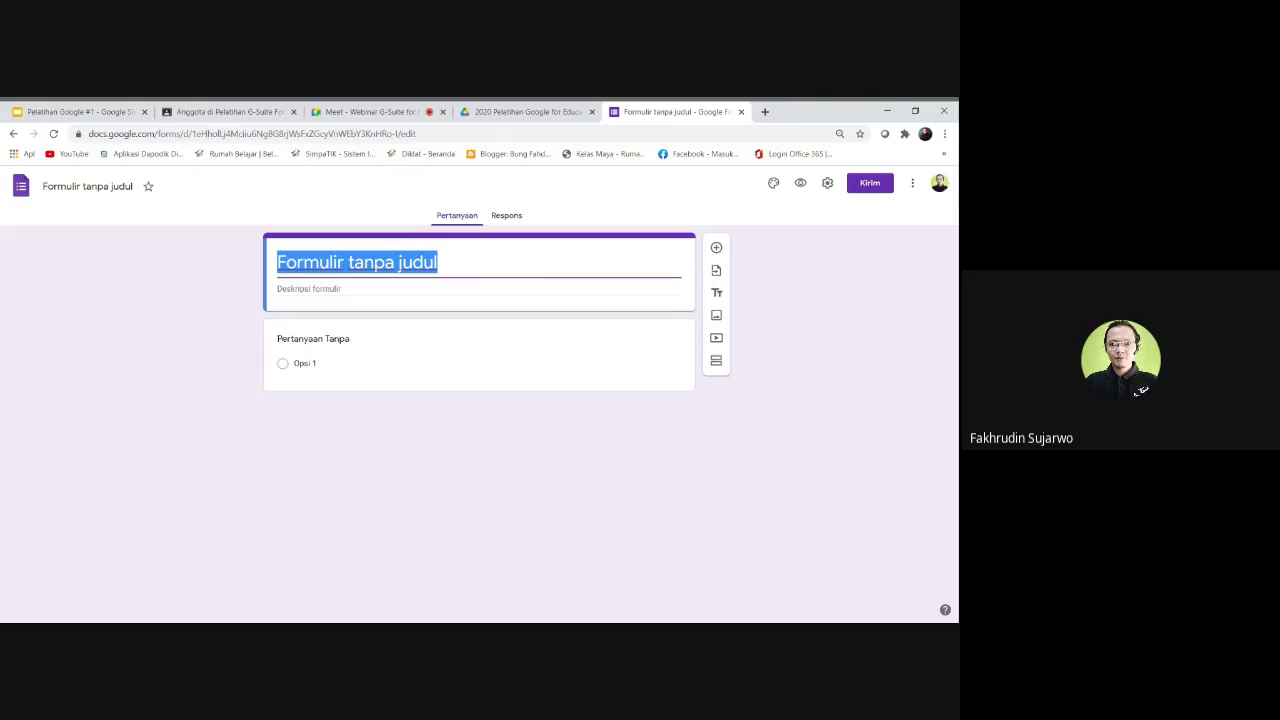
key(End)
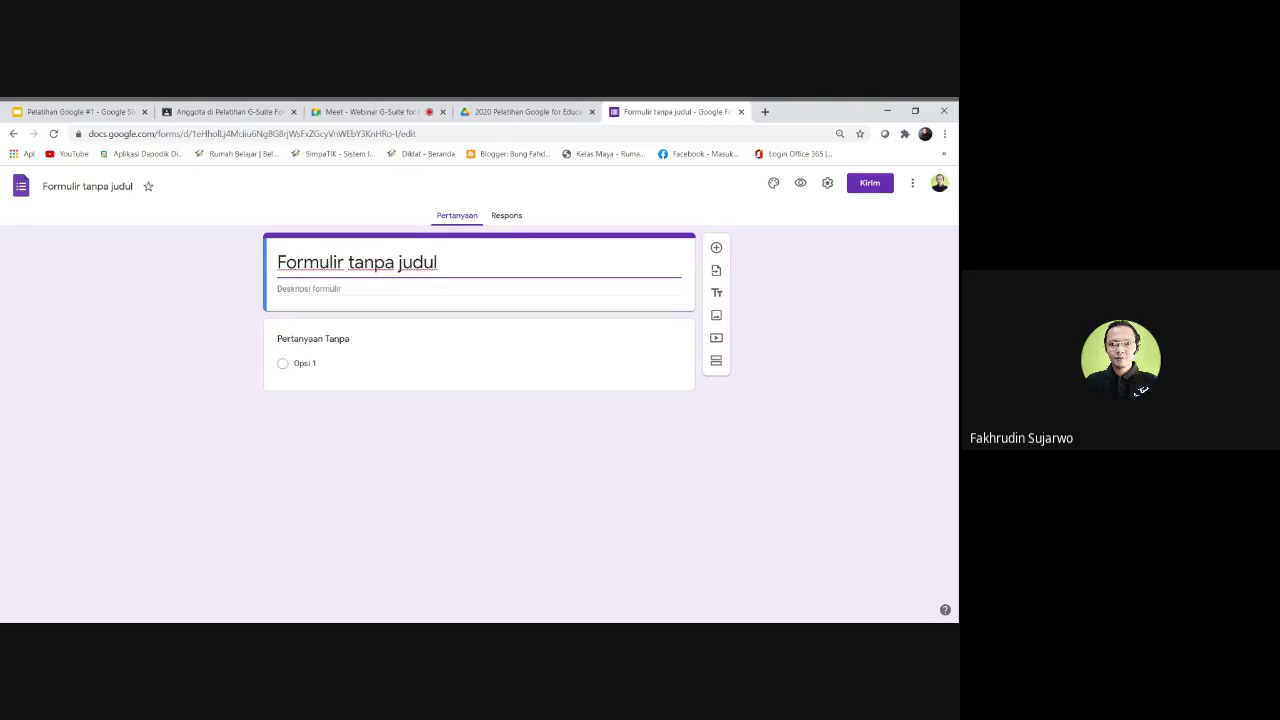
drag(438, 262, 260, 268)
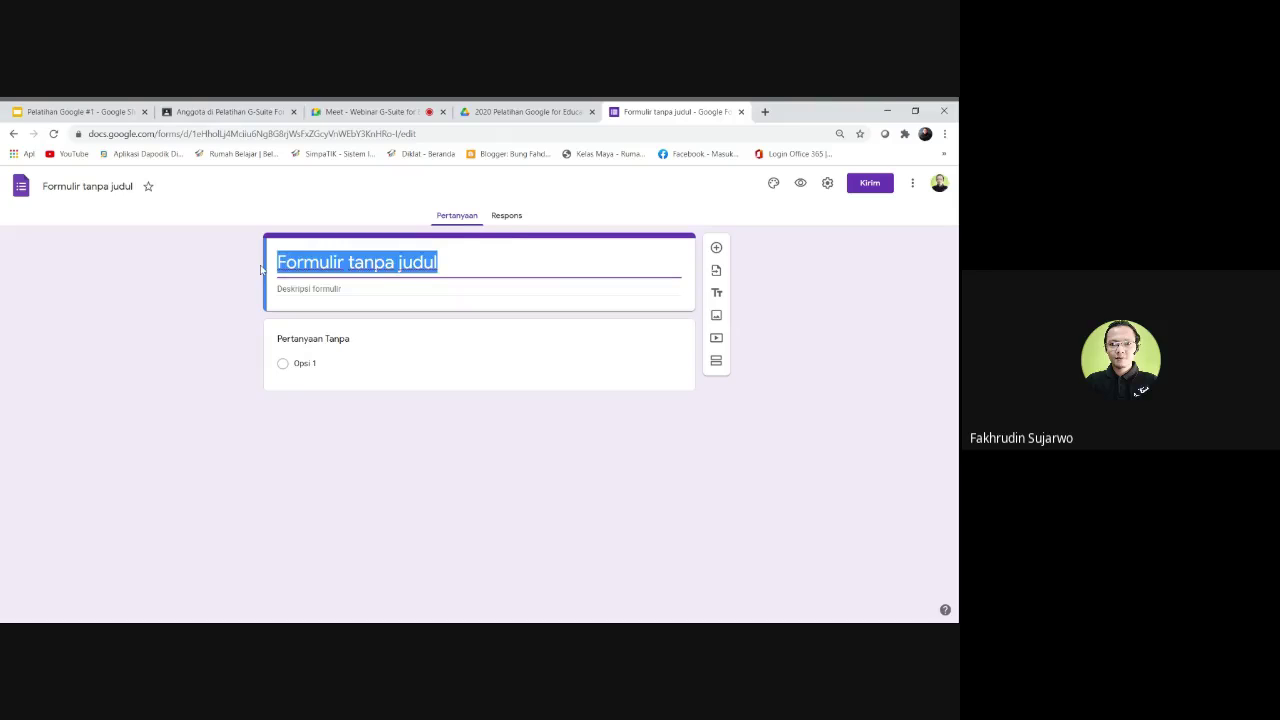
text(Daf)
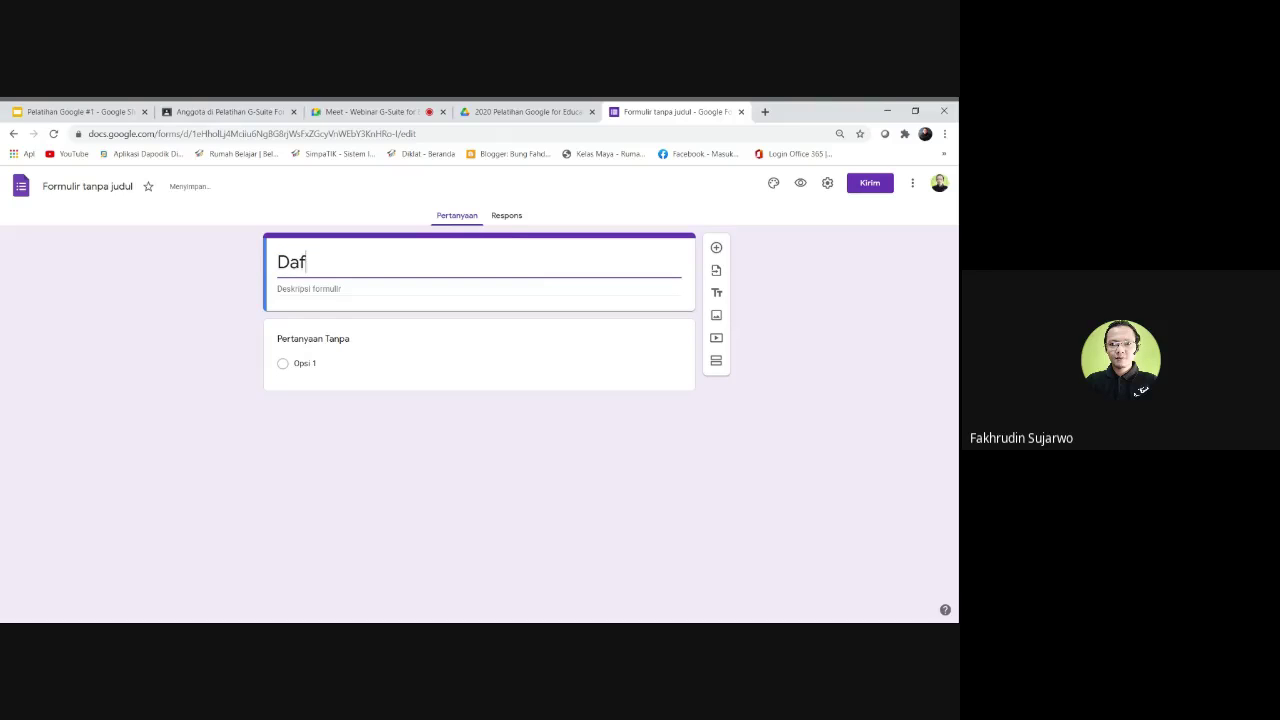
text(tar )
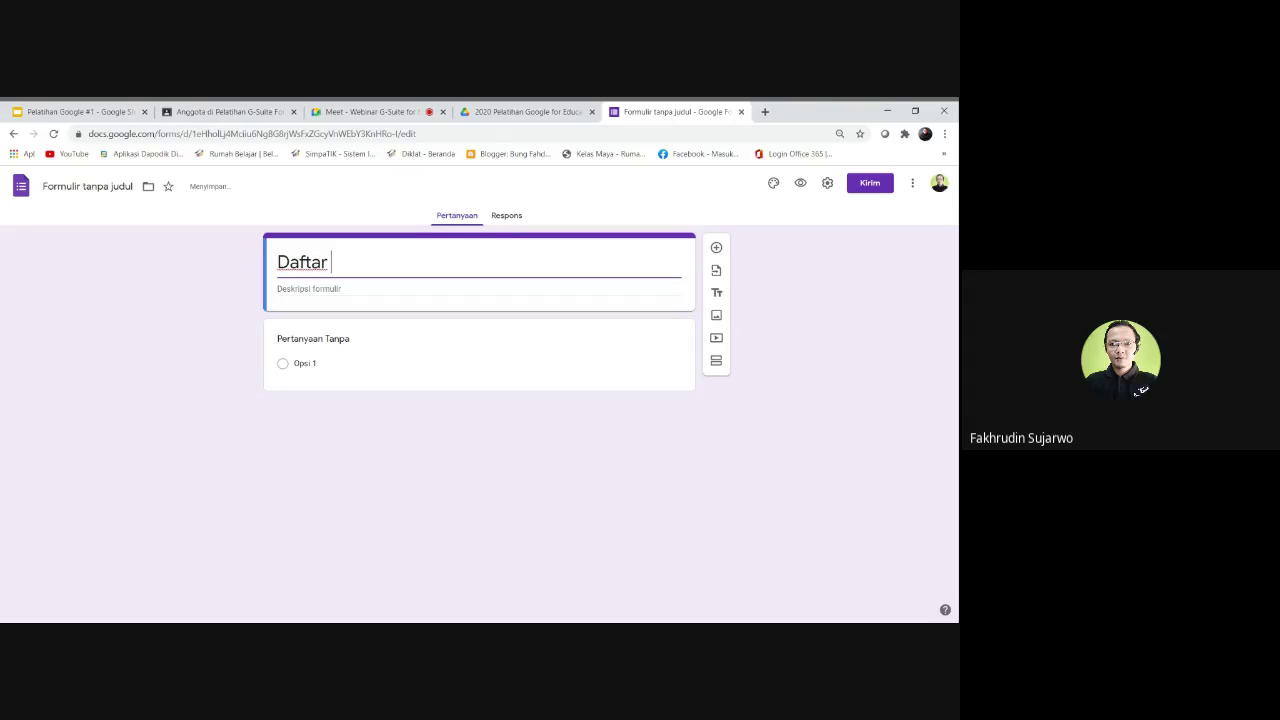
text(Peserta P)
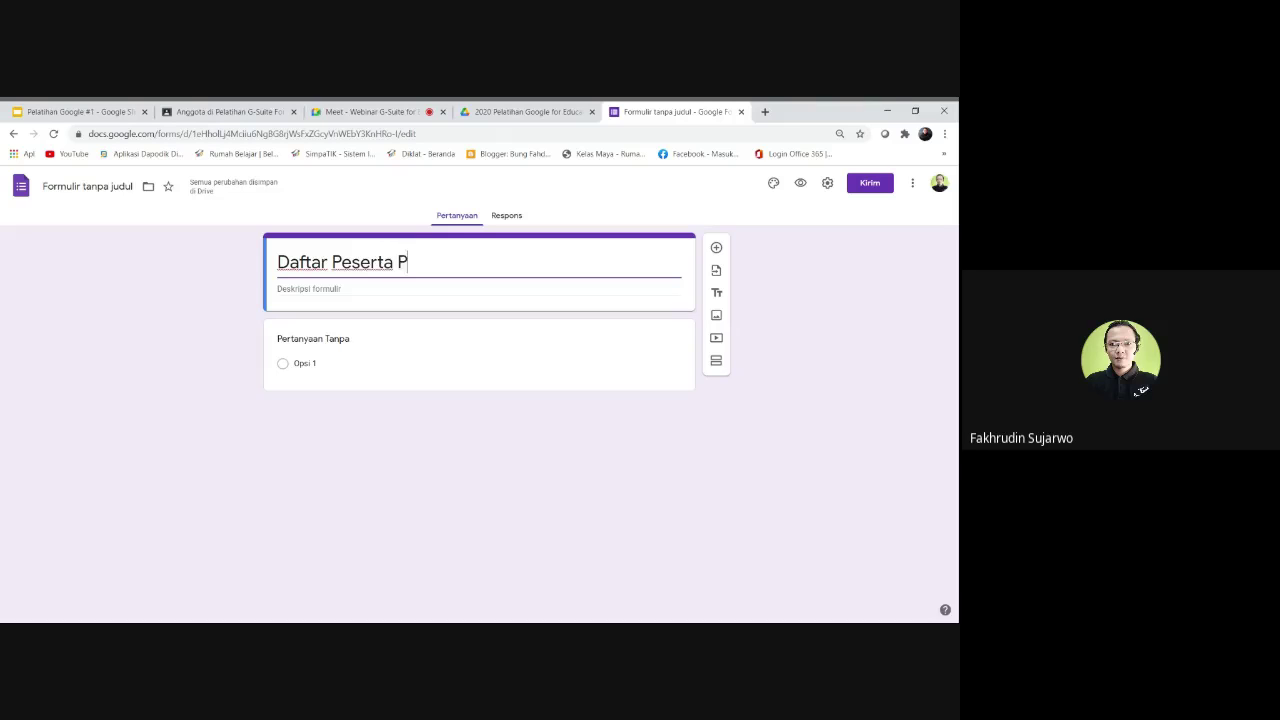
text(elatihan G-Sui)
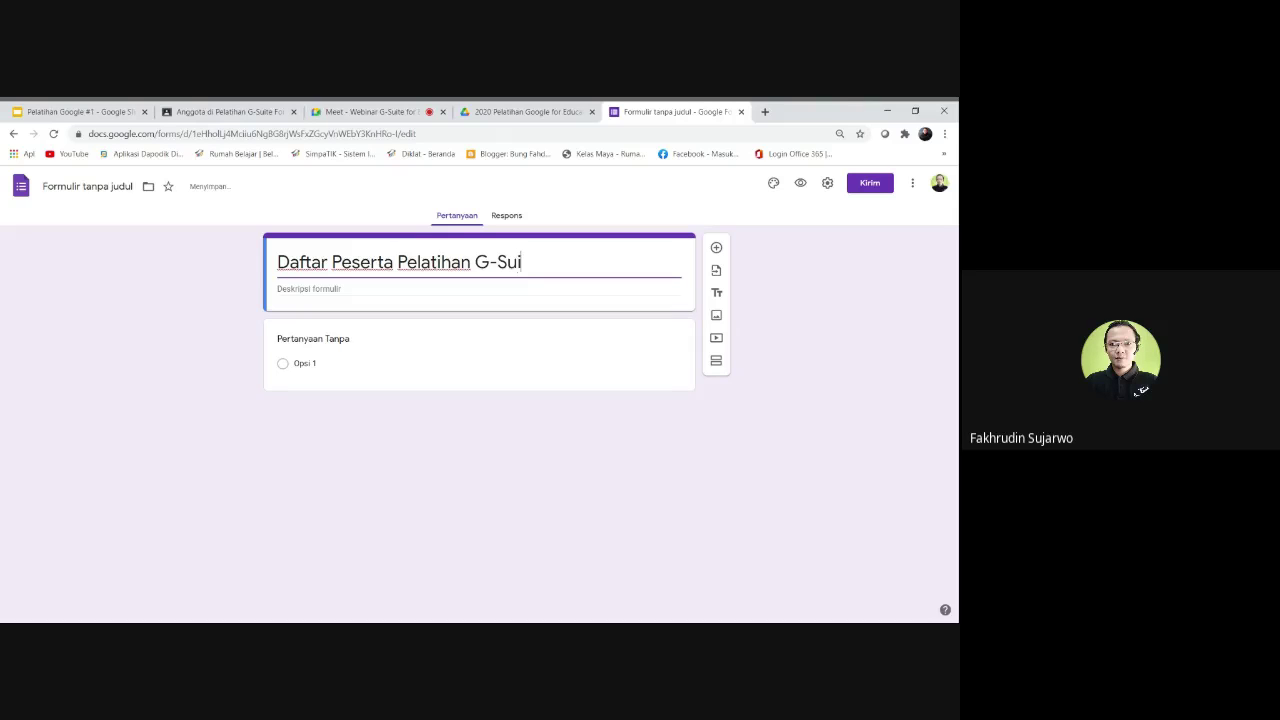
text(te F)
text(or Educat)
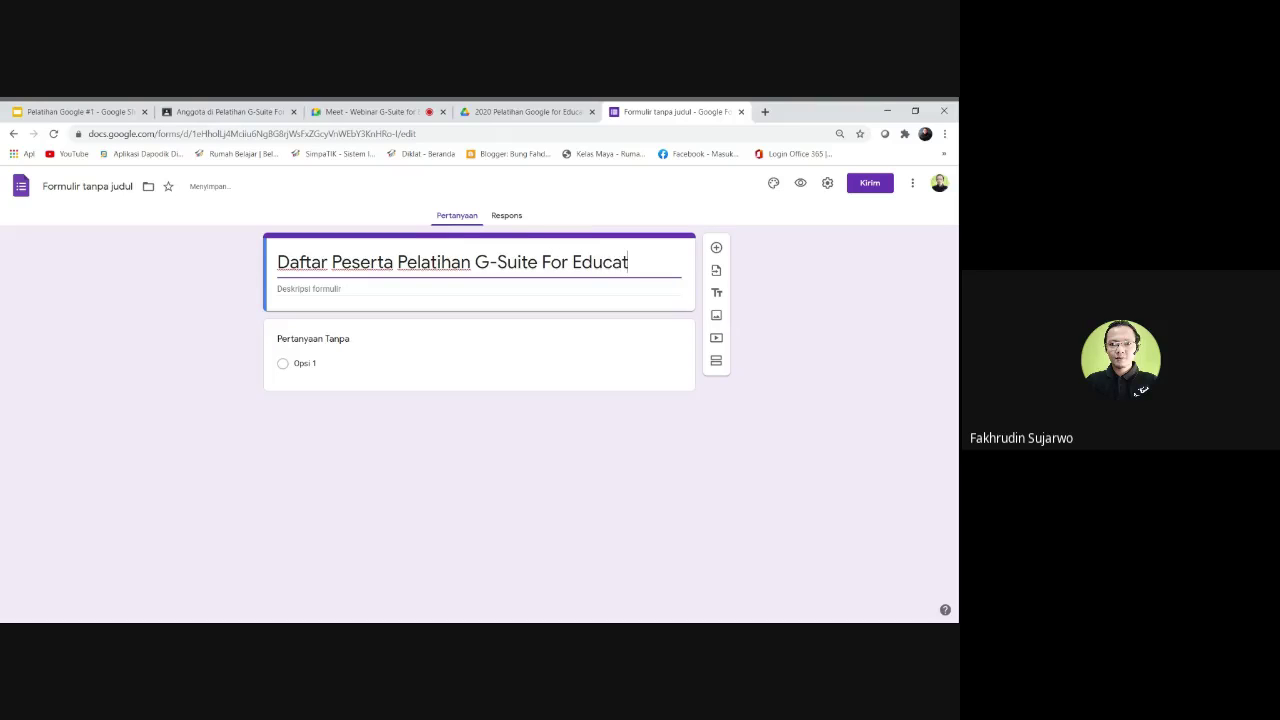
text(ion)
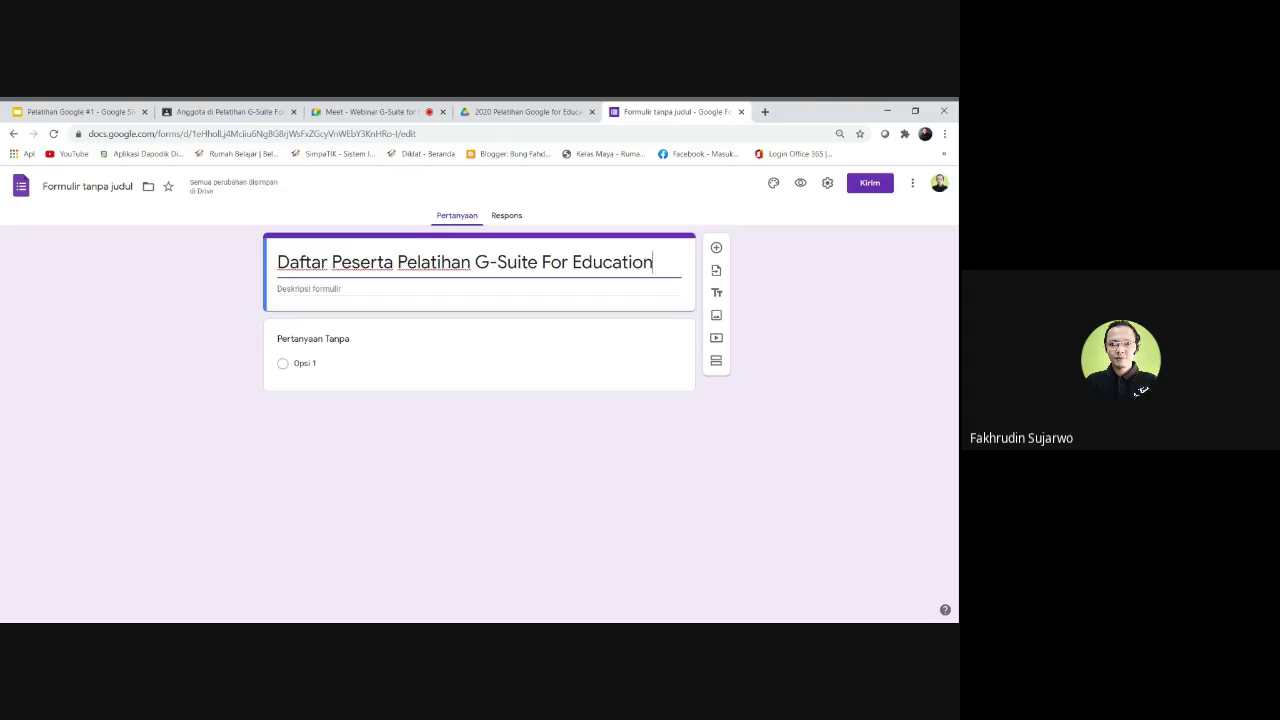
Add the description 'Isilah data berikut dengan sempurna.' and title the first question 'Nama Lengkap'
click(300, 288)
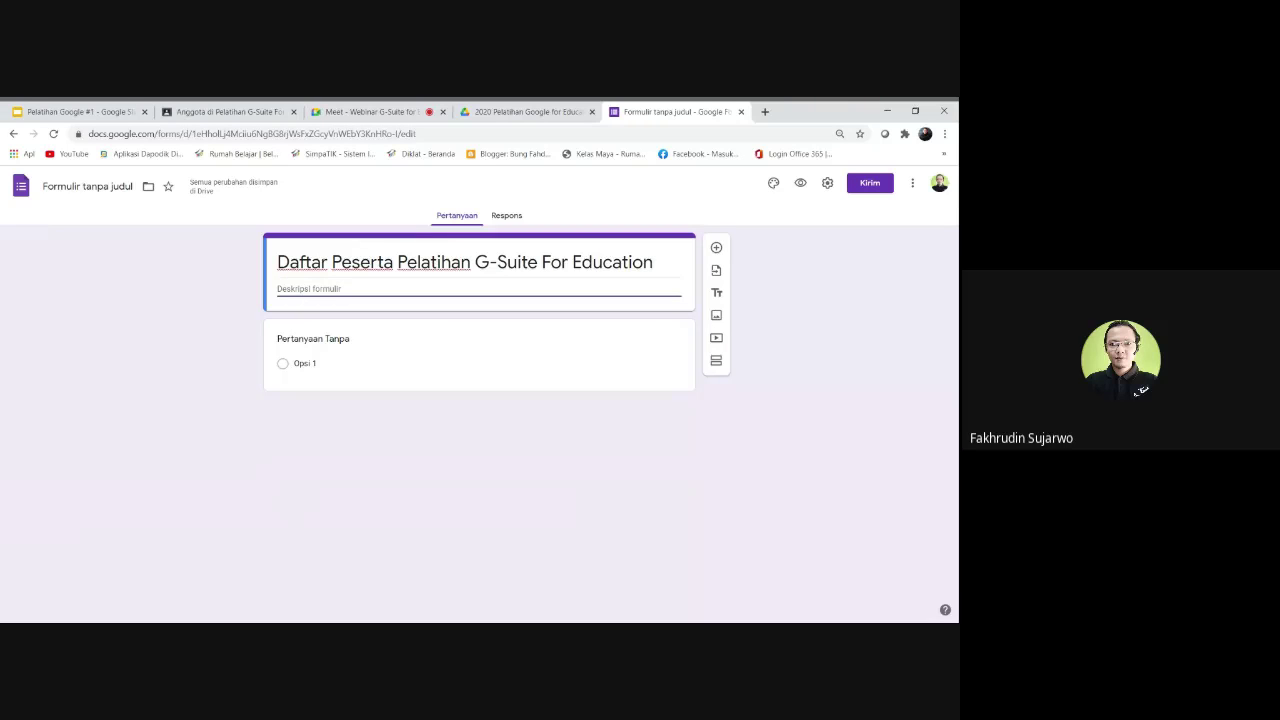
text(Isi)
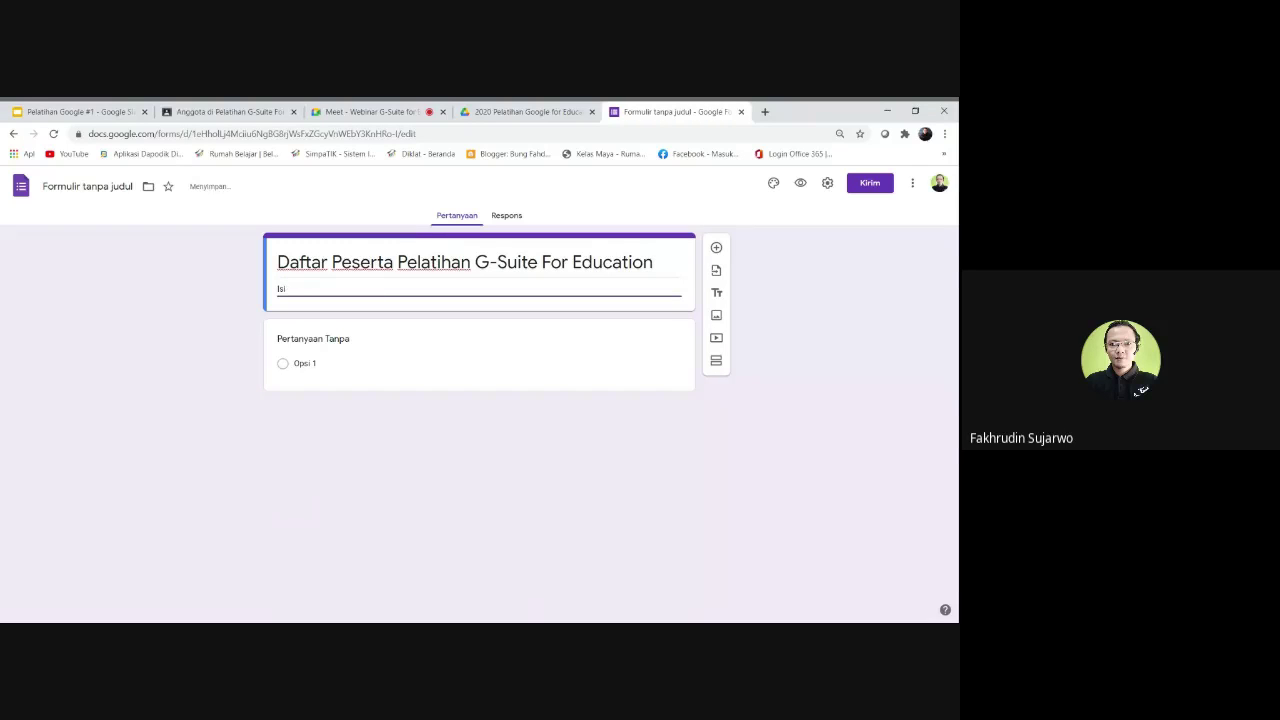
text(klah data ber)
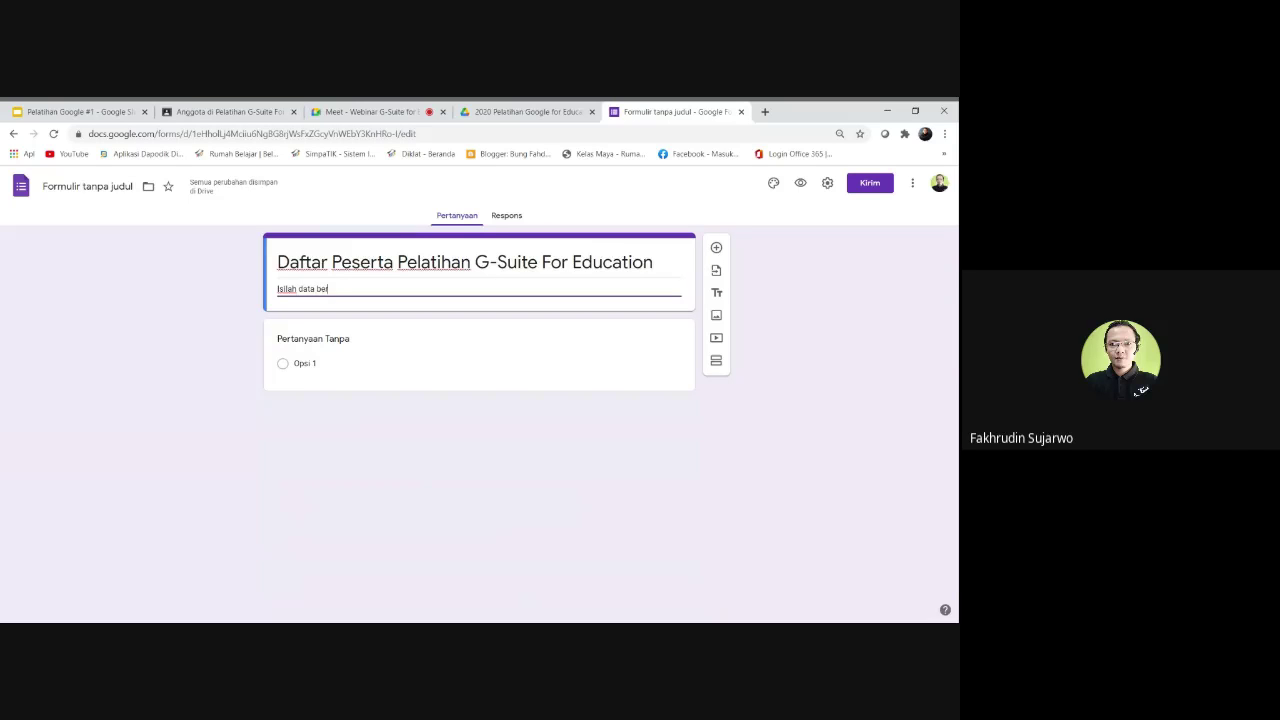
text(ikut s)
text(engan)
key(BackSpace)
key(BackSpace)
key(BackSpace)
key(BackSpace)
key(BackSpace)
text(dengan)
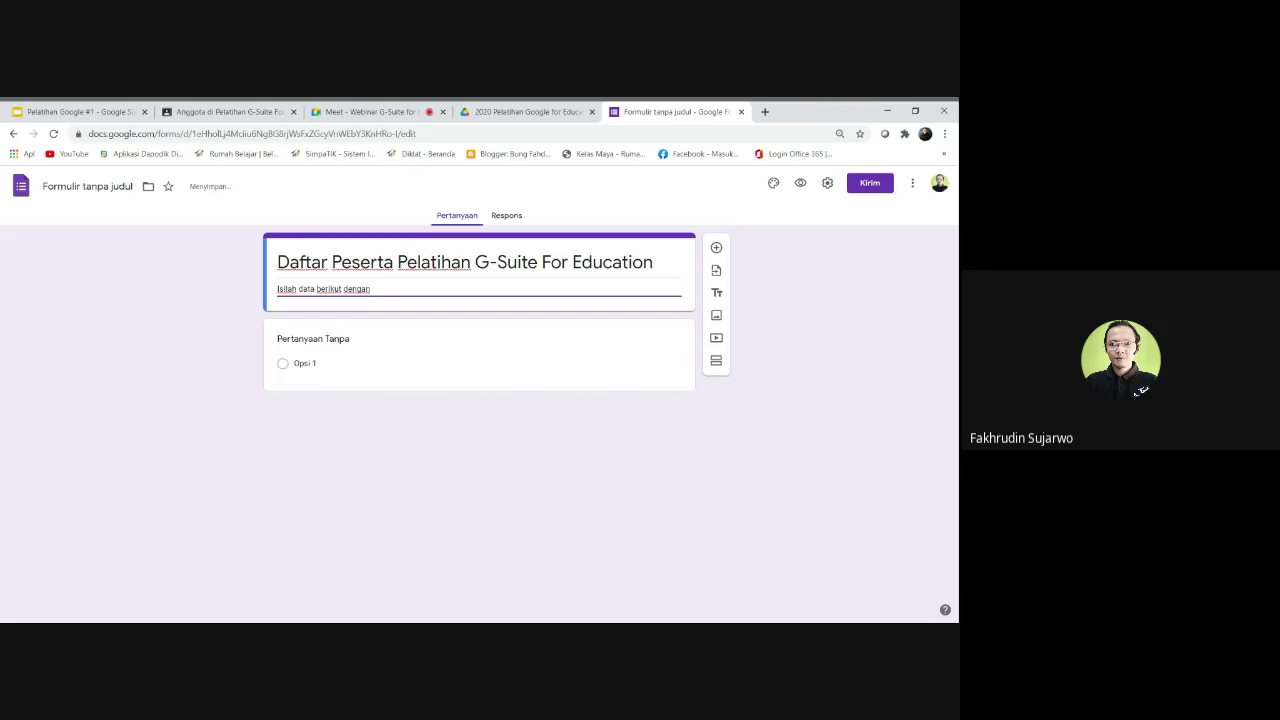
text( sempurn)
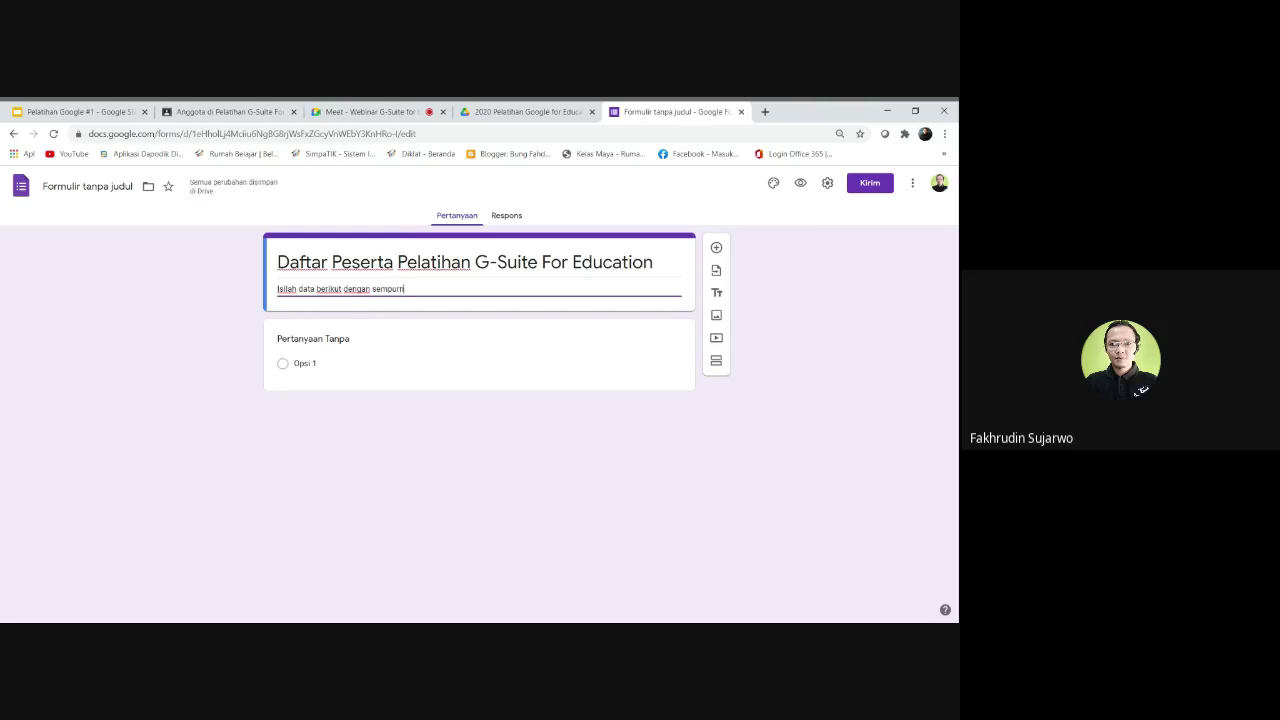
text(a.)
click(313, 338)
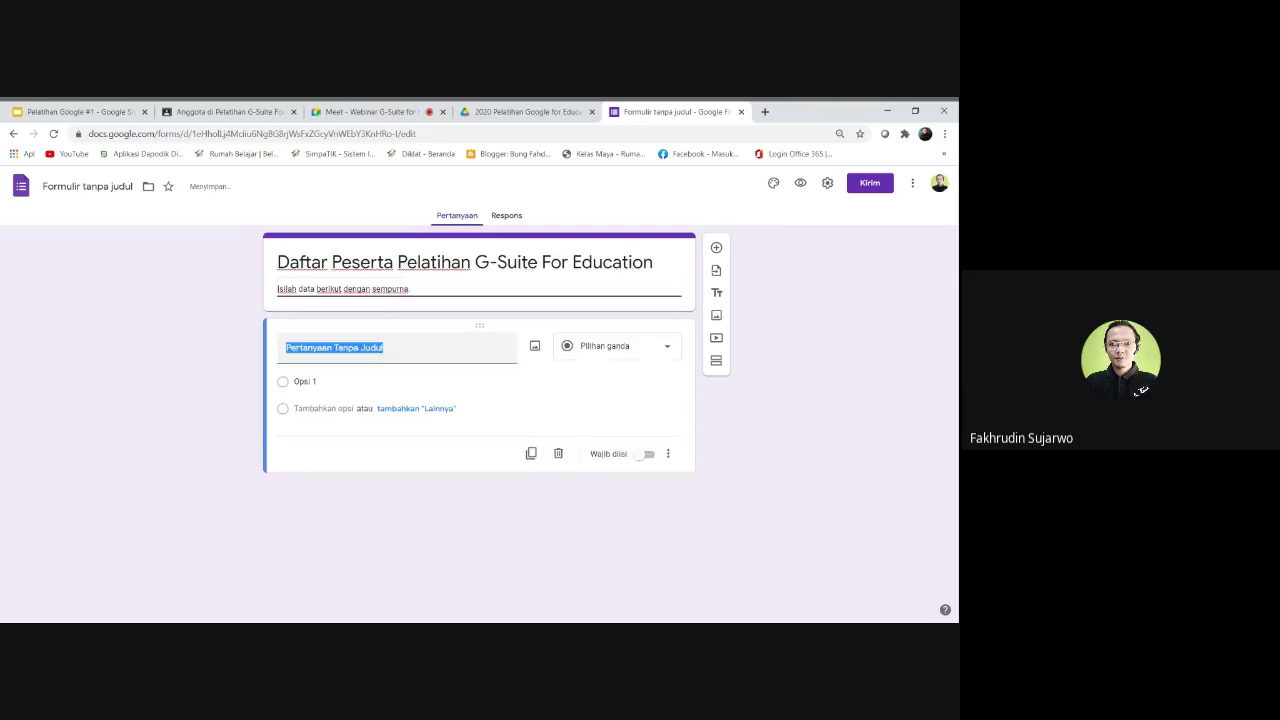
text(Na)
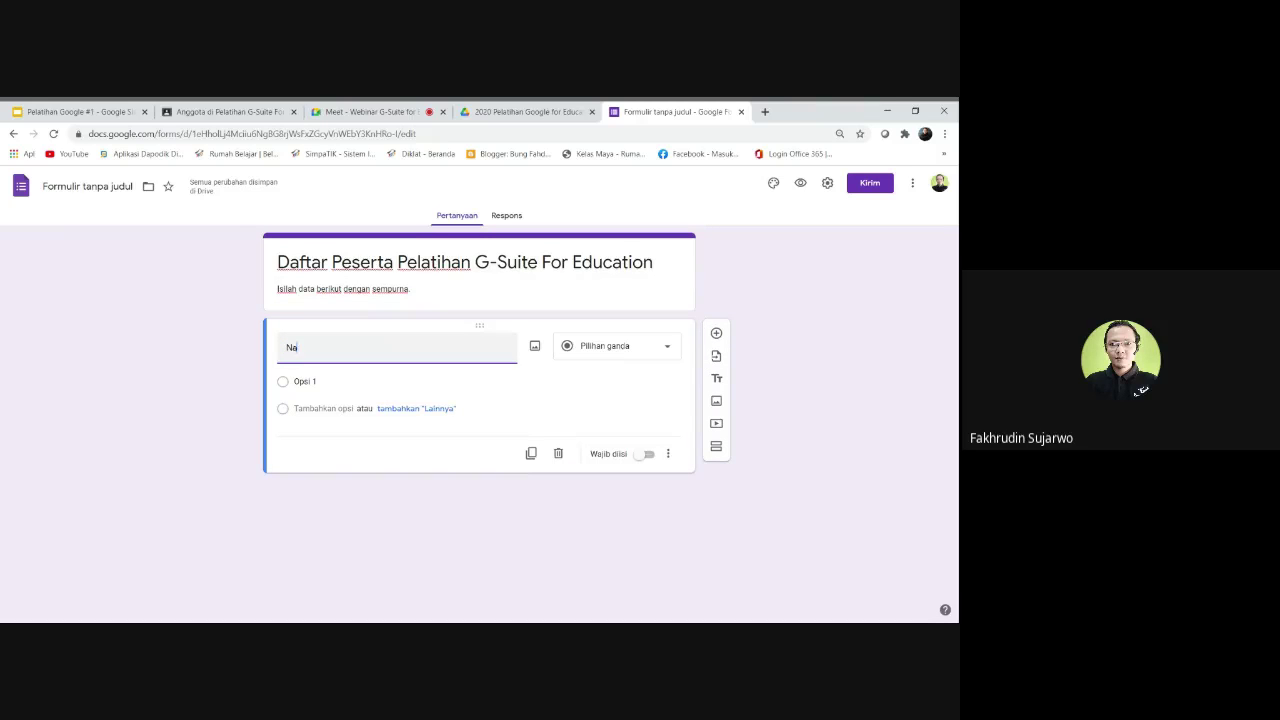
text(ma Lengka)
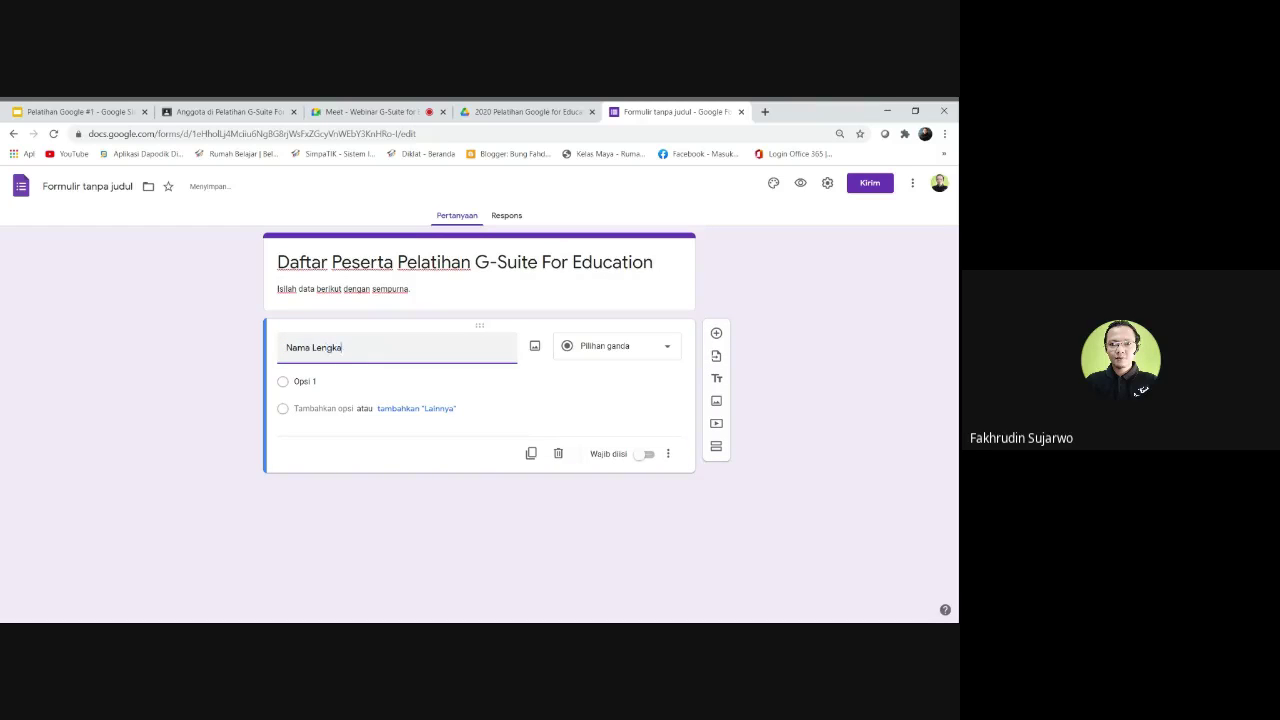
text(p)
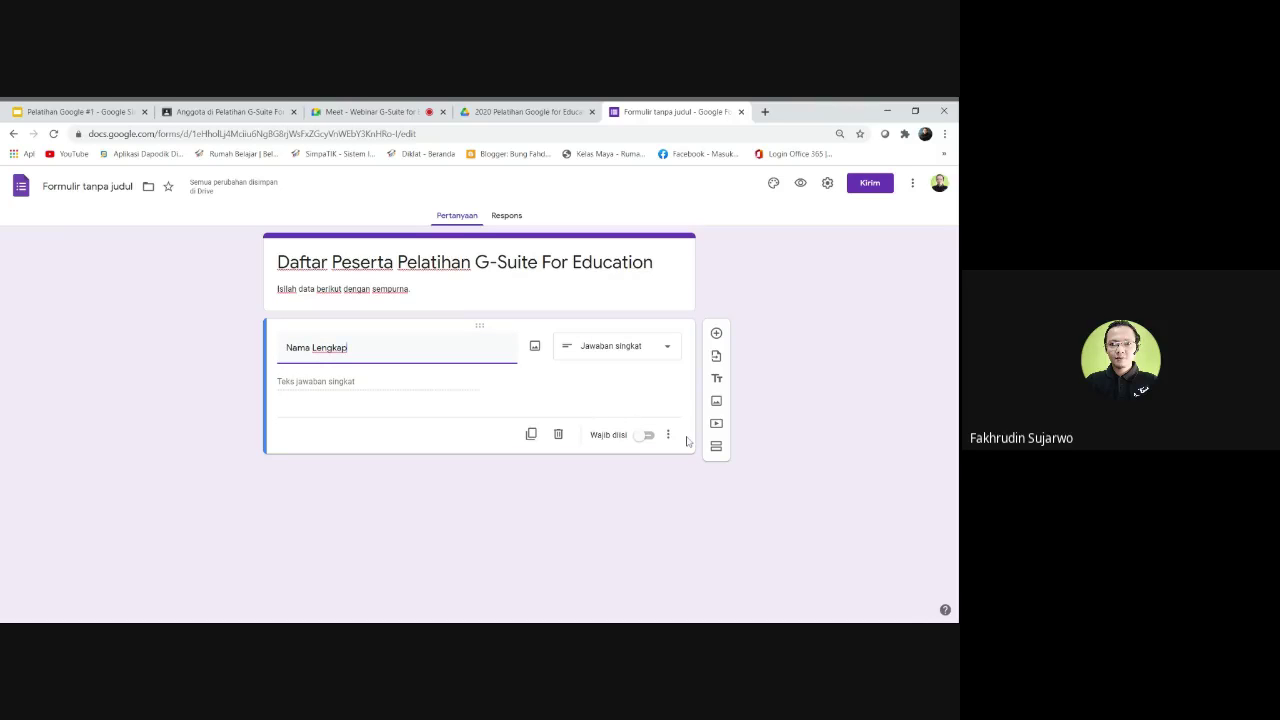
Mark the Nama Lengkap short-answer question as required and add a question below it
click(648, 436)
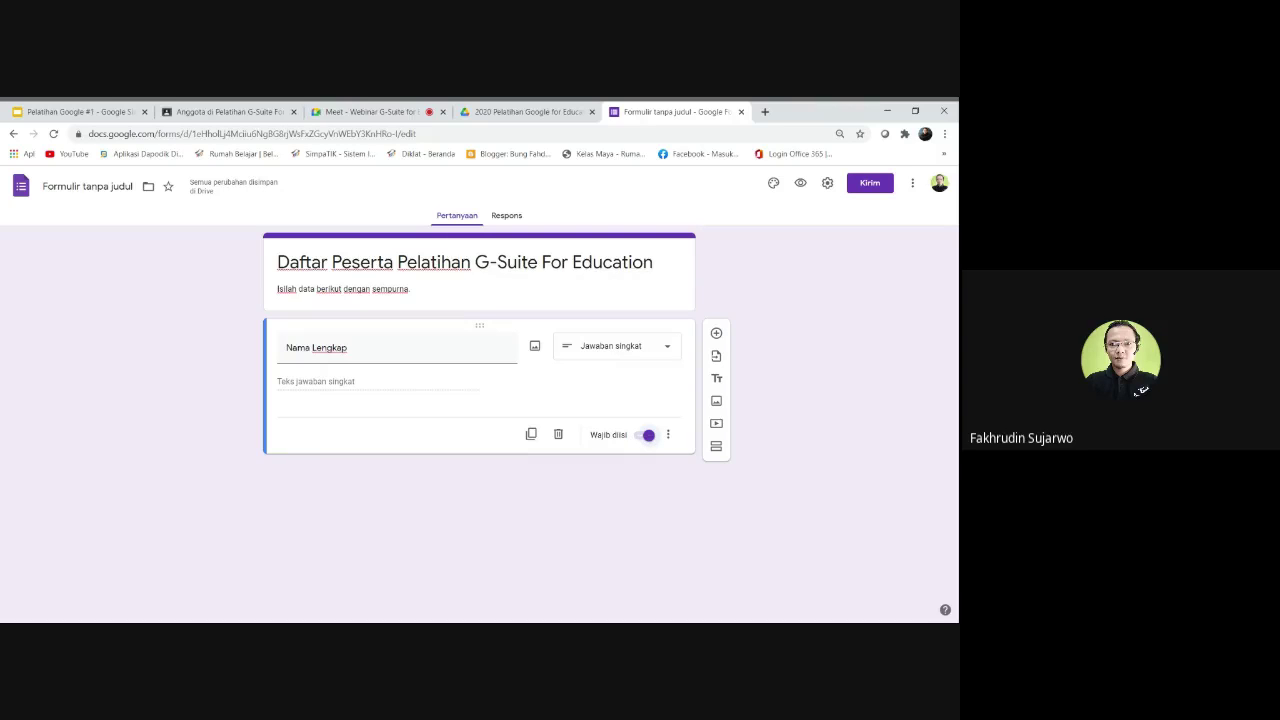
click(648, 435)
click(640, 435)
click(716, 333)
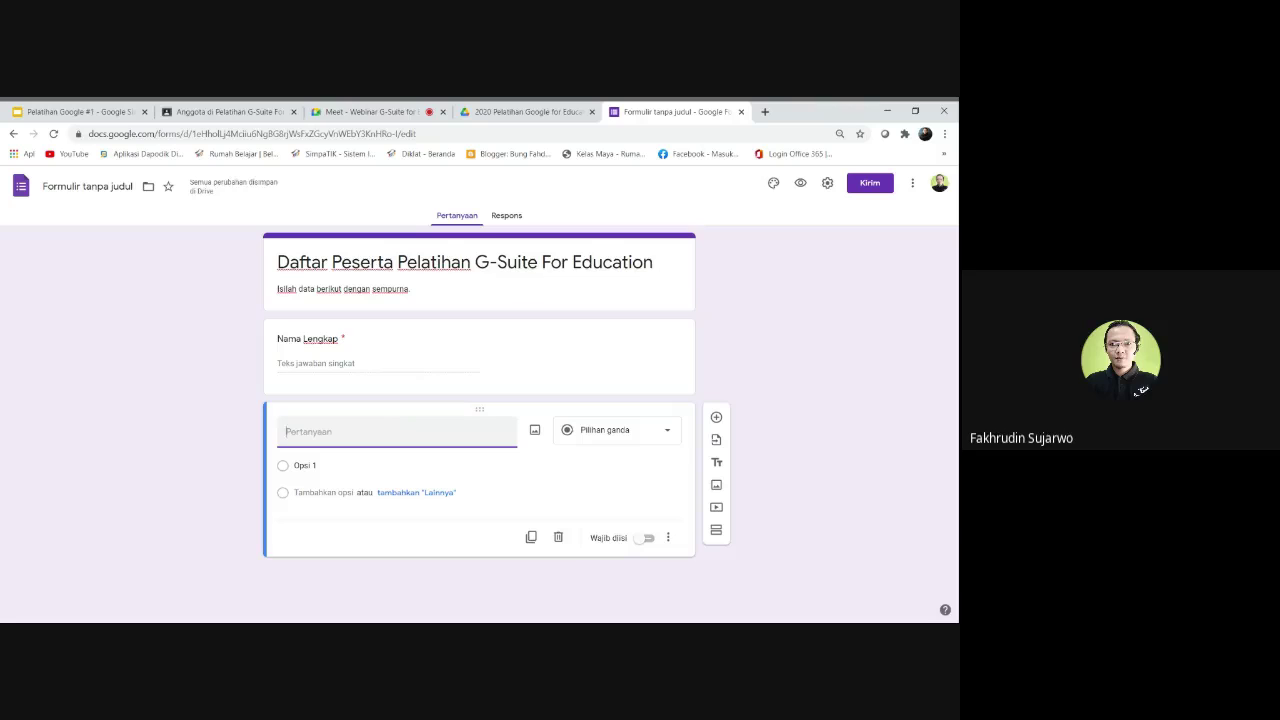
Title the new question 'Provinsi' and make it required
text(S)
key(BackSpace)
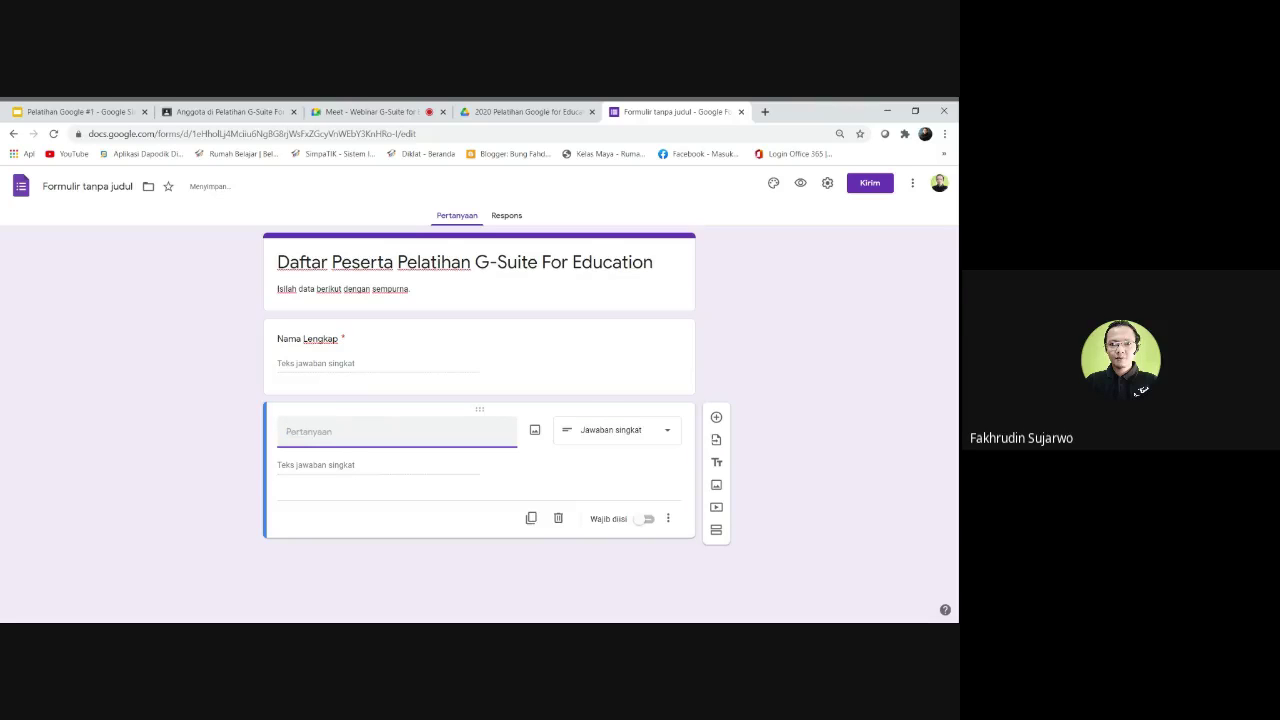
text(P)
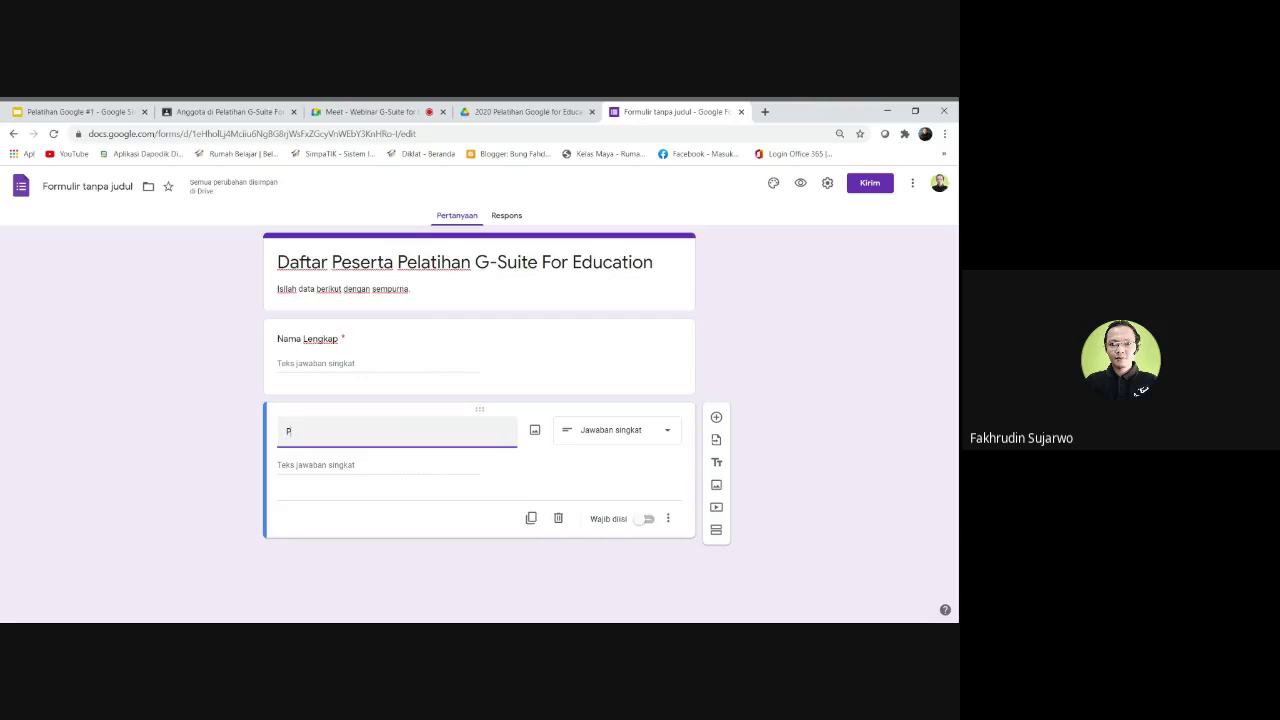
text(rovinsi)
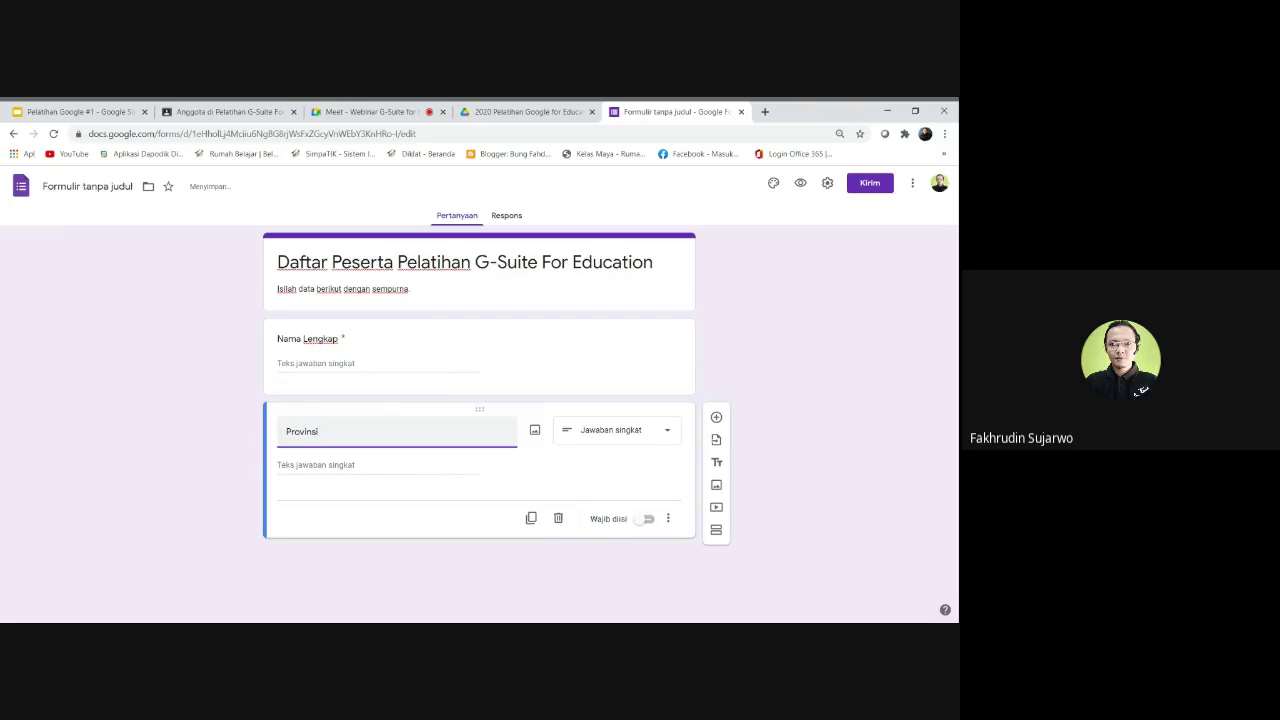
click(648, 519)
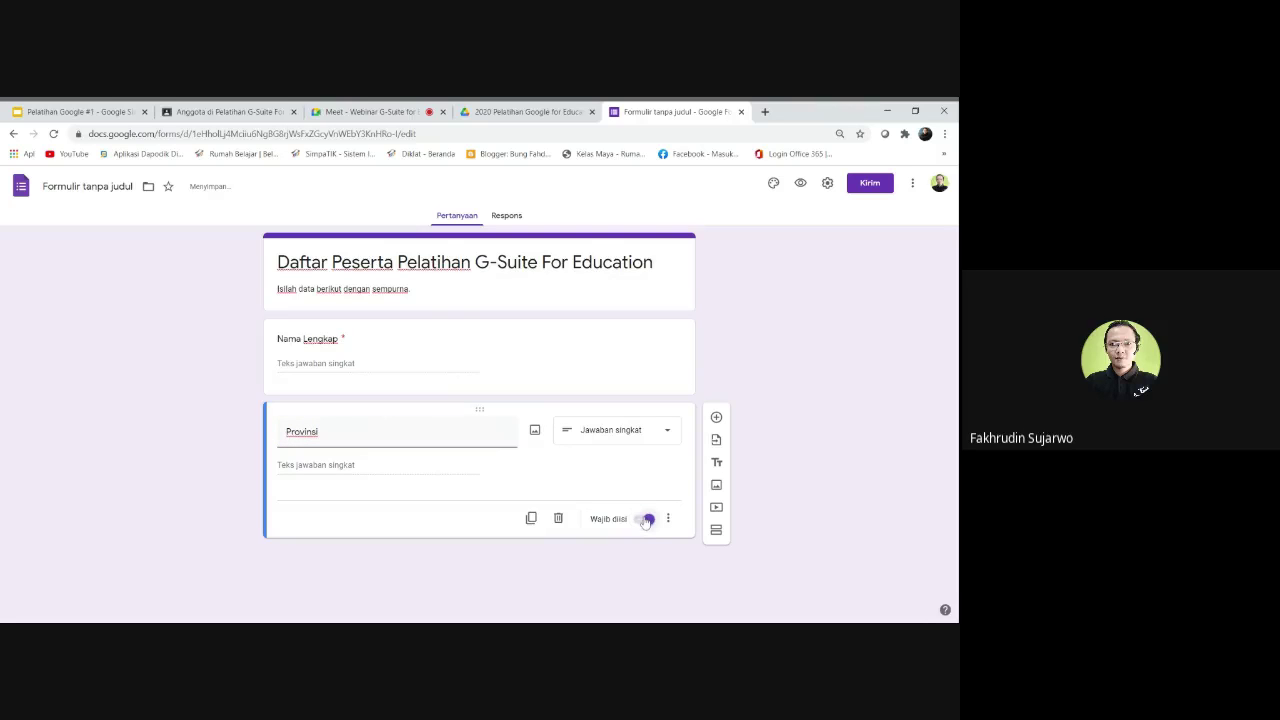
Add a required 'Kabupaten/Kota' question, then insert another blank question below it
click(716, 419)
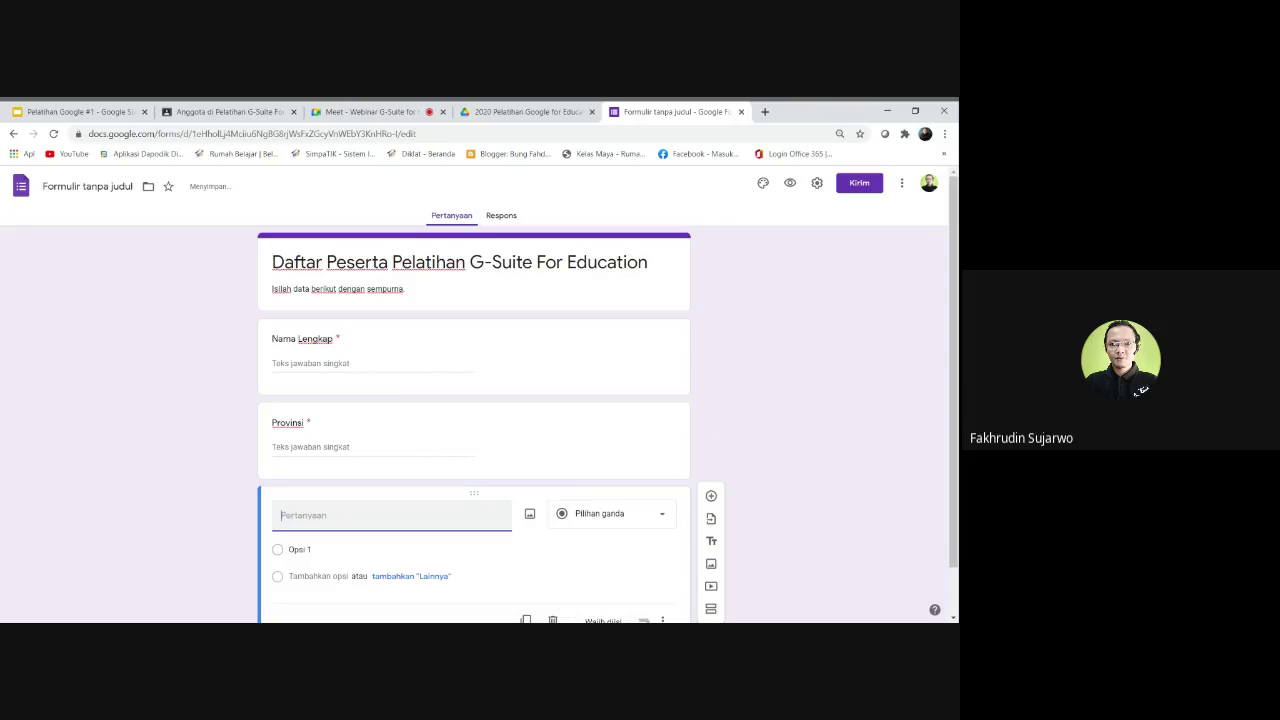
text(Kabu)
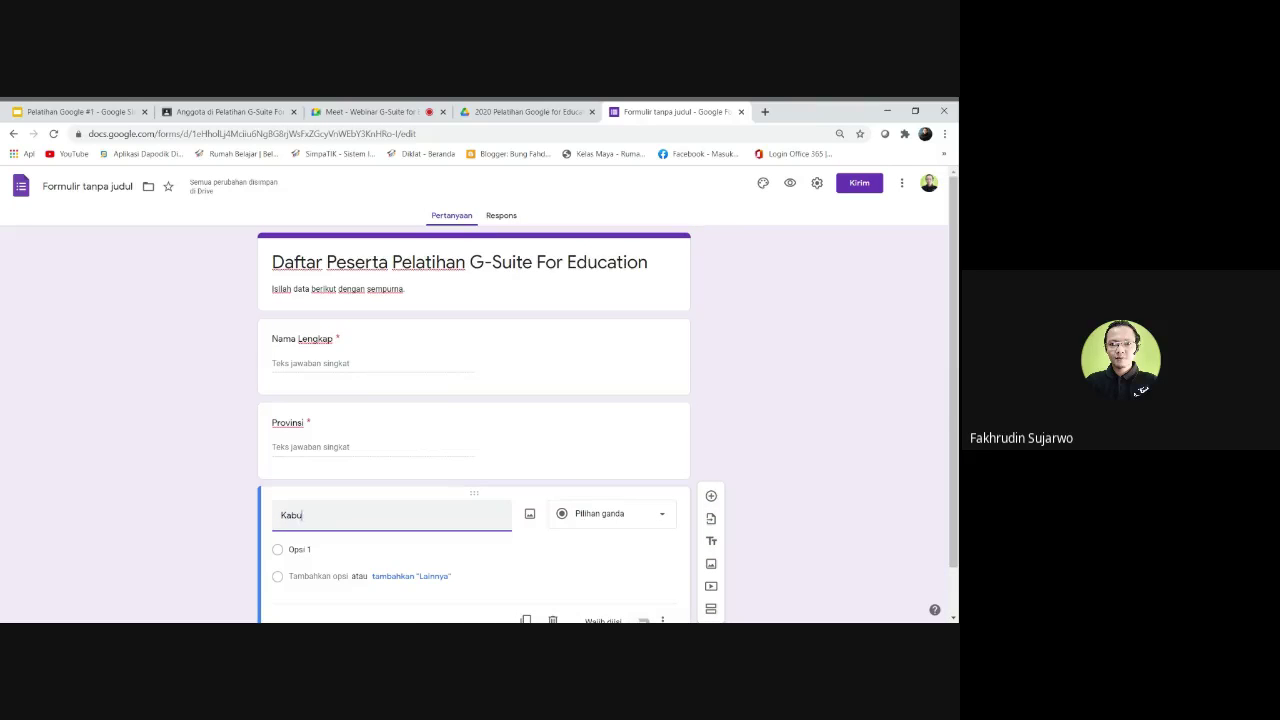
text(paten/)
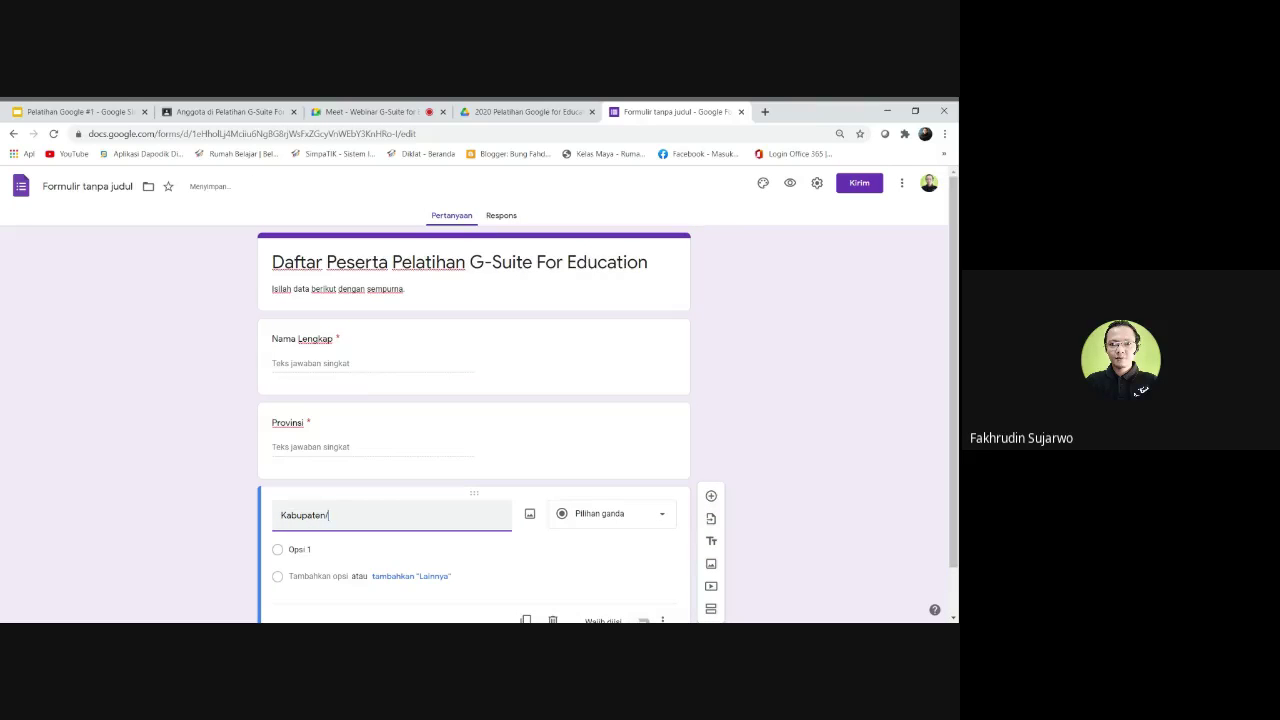
text(Kota)
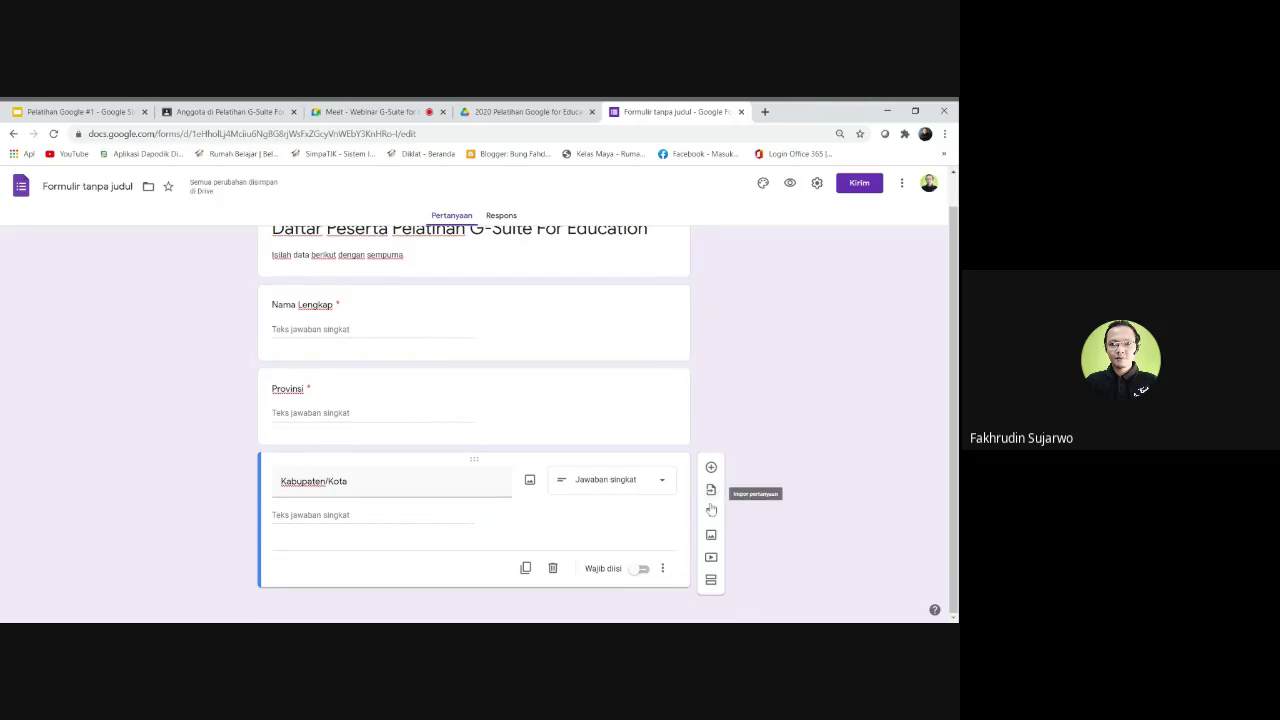
click(644, 569)
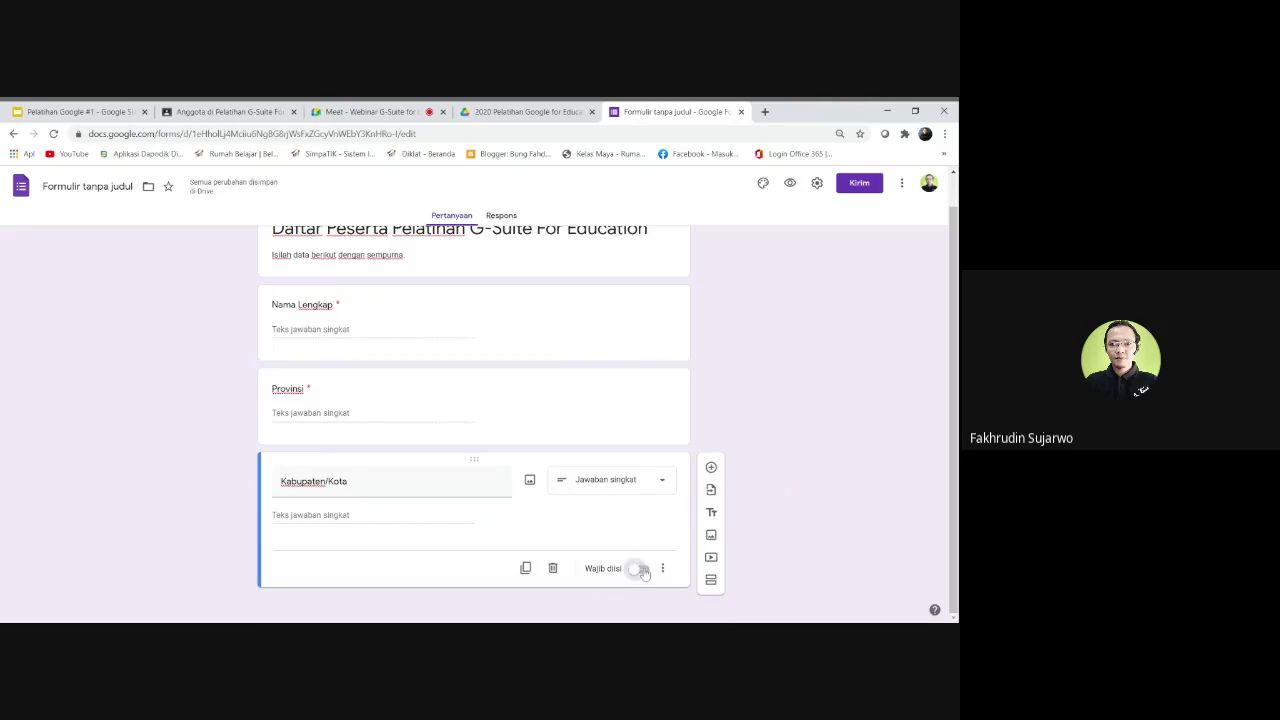
click(711, 467)
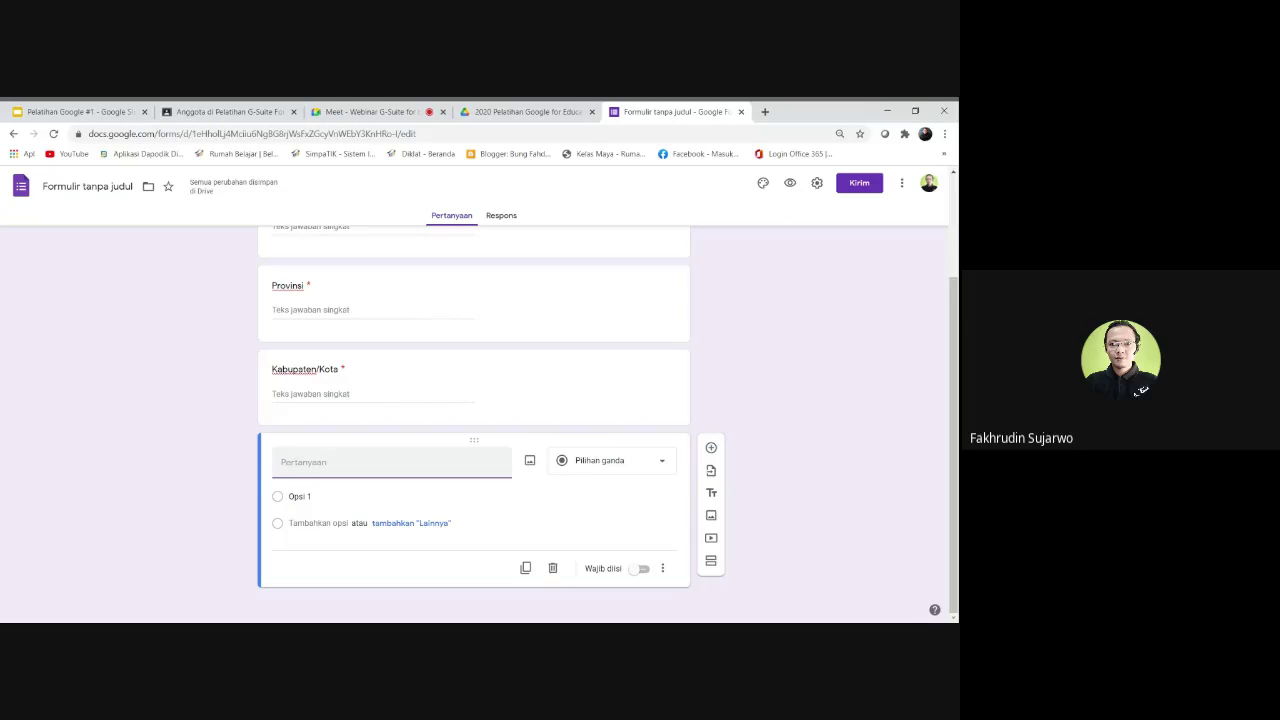
Create a required 'Kelas' drop-down with options 10 IPA 1, 10 IPS 2 and 10 IPA 3
text(Kelas)
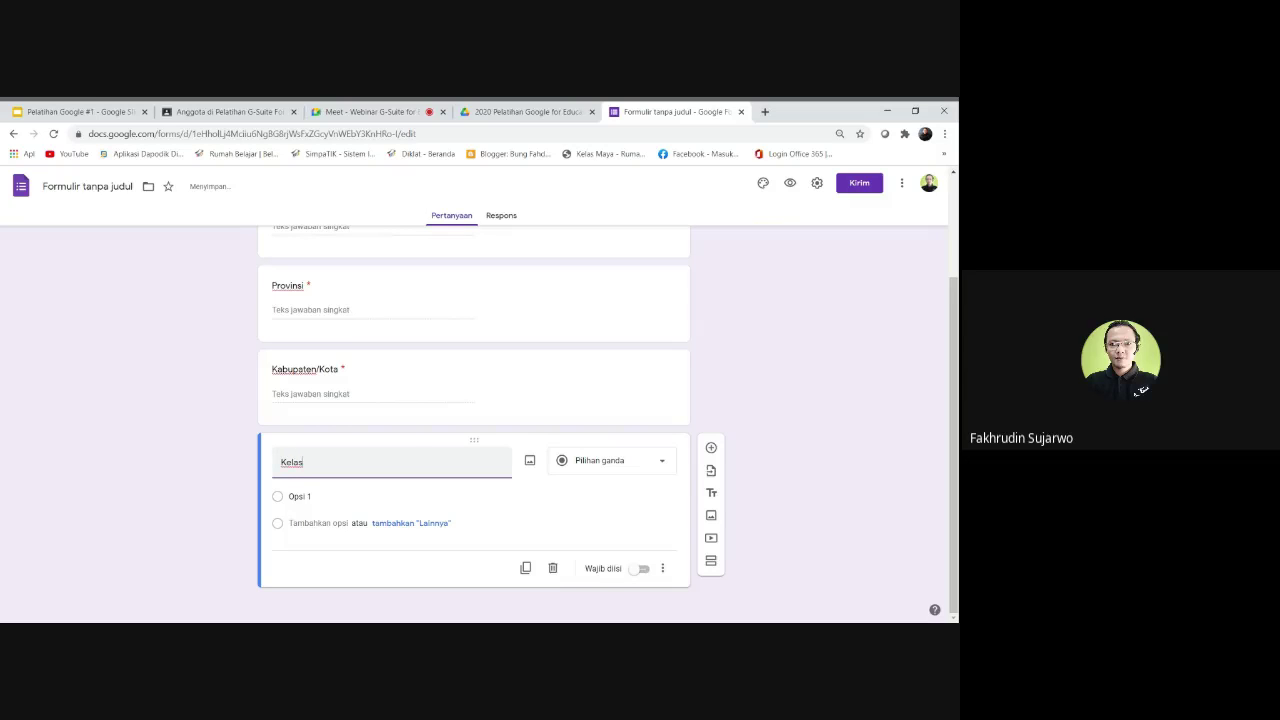
click(634, 463)
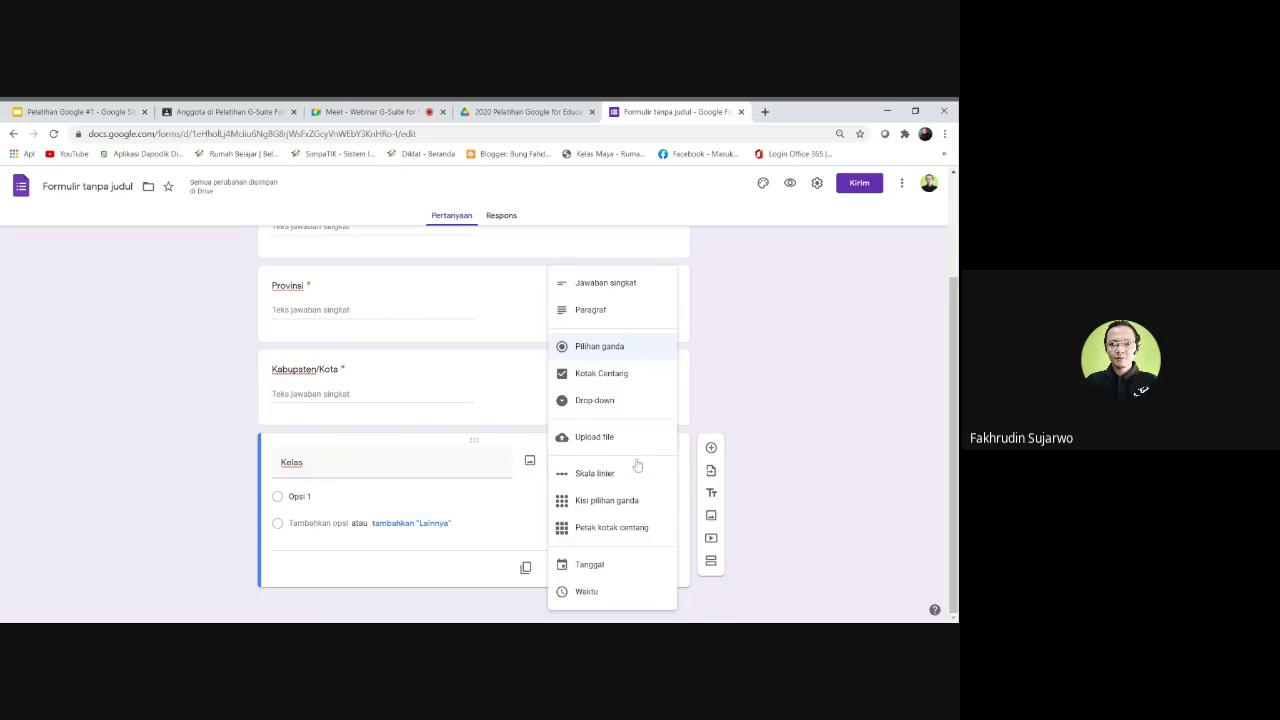
click(617, 405)
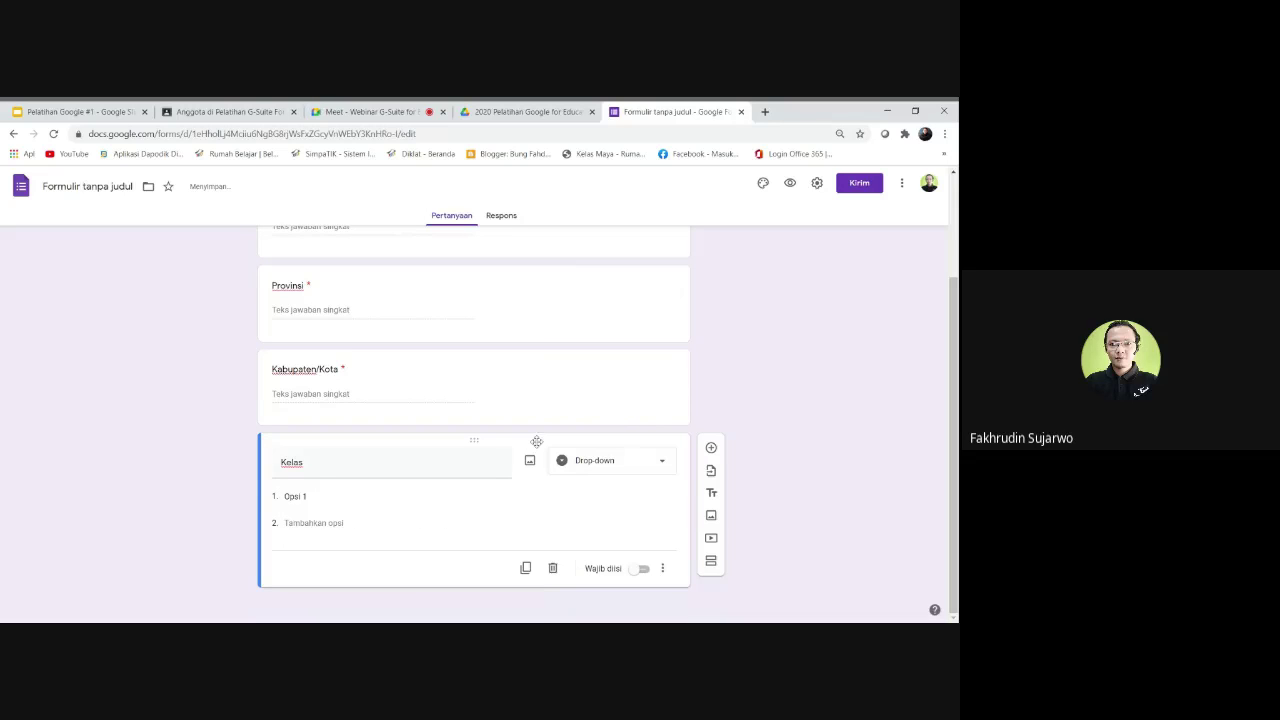
text(10)
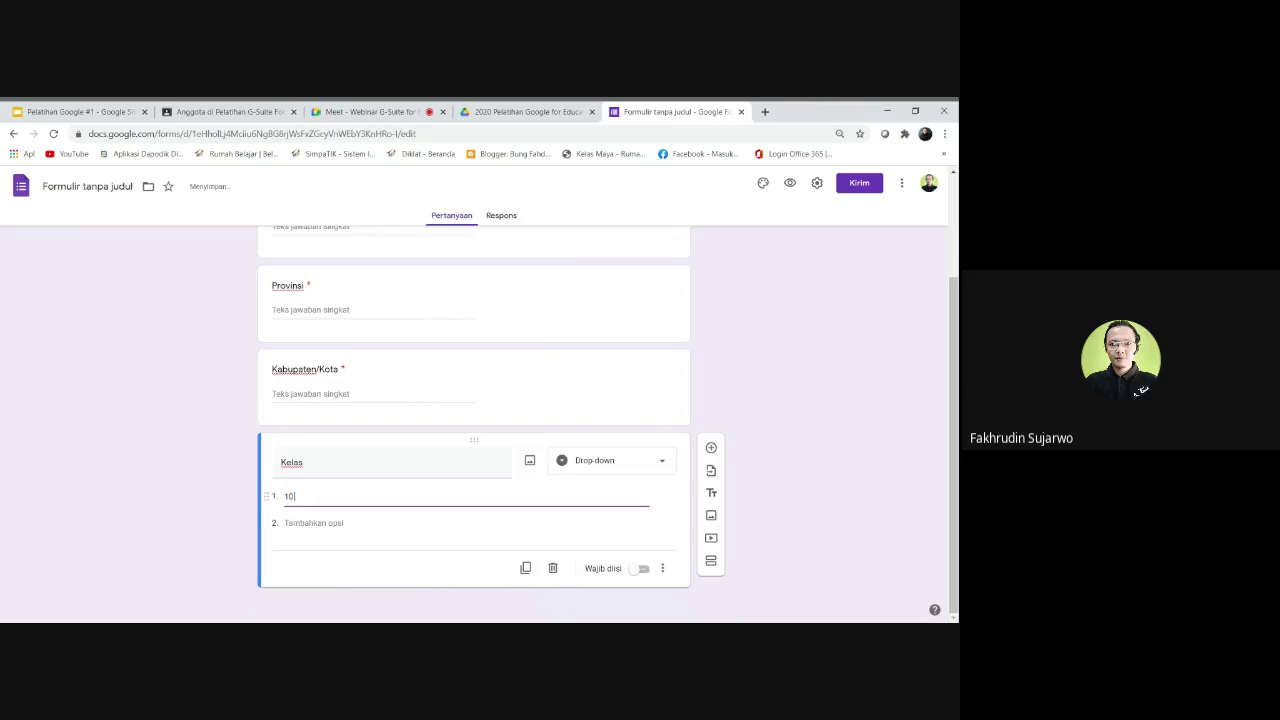
text( IPA 1)
key(Return)
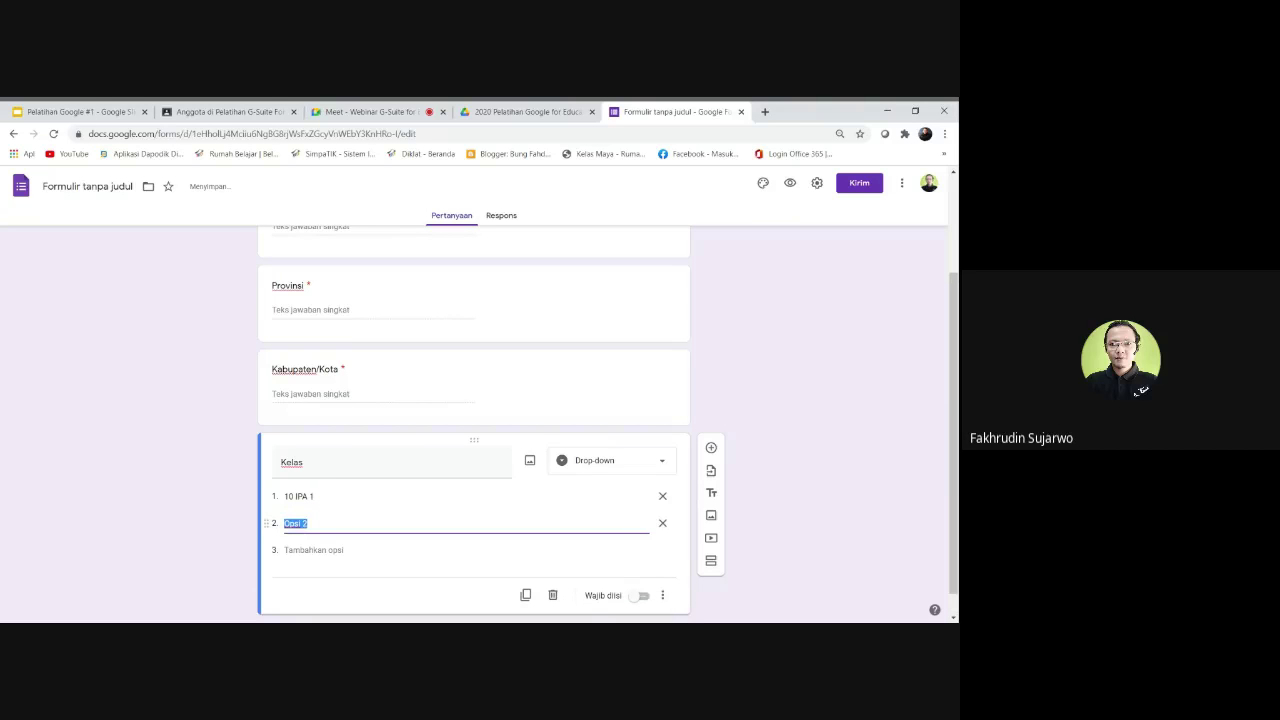
text(10)
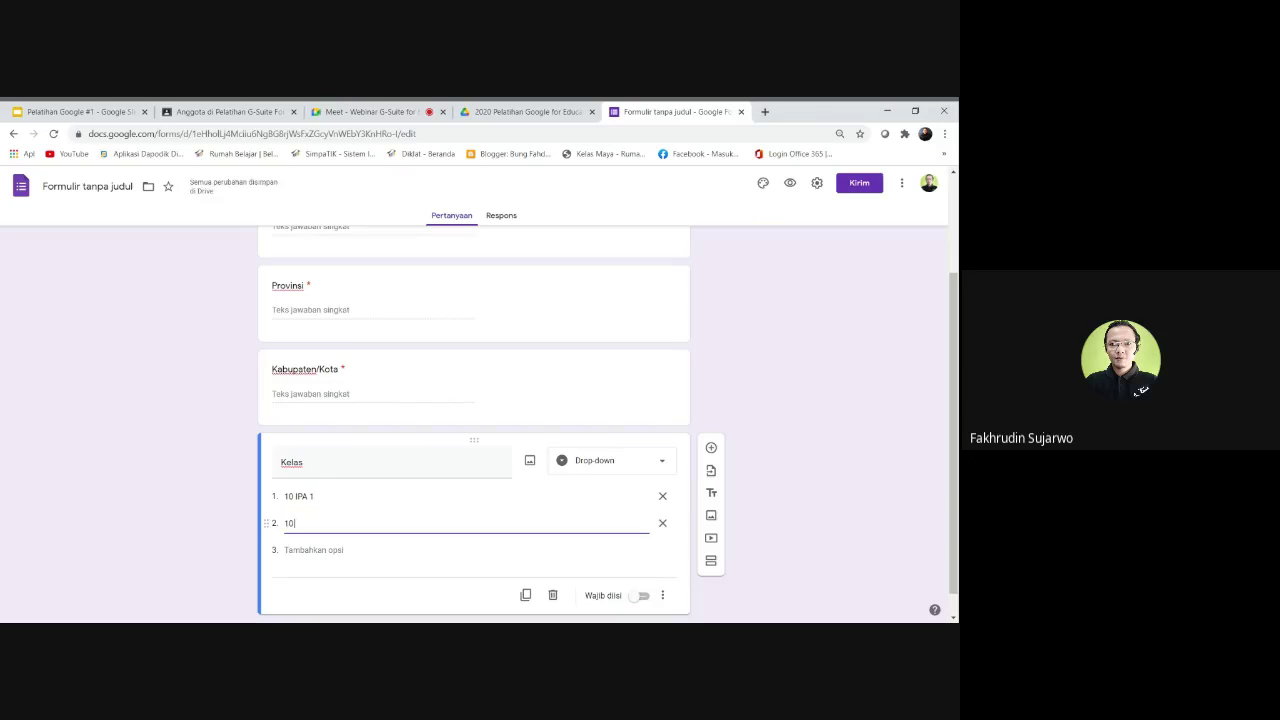
text( IPS 2)
key(Return)
text(10)
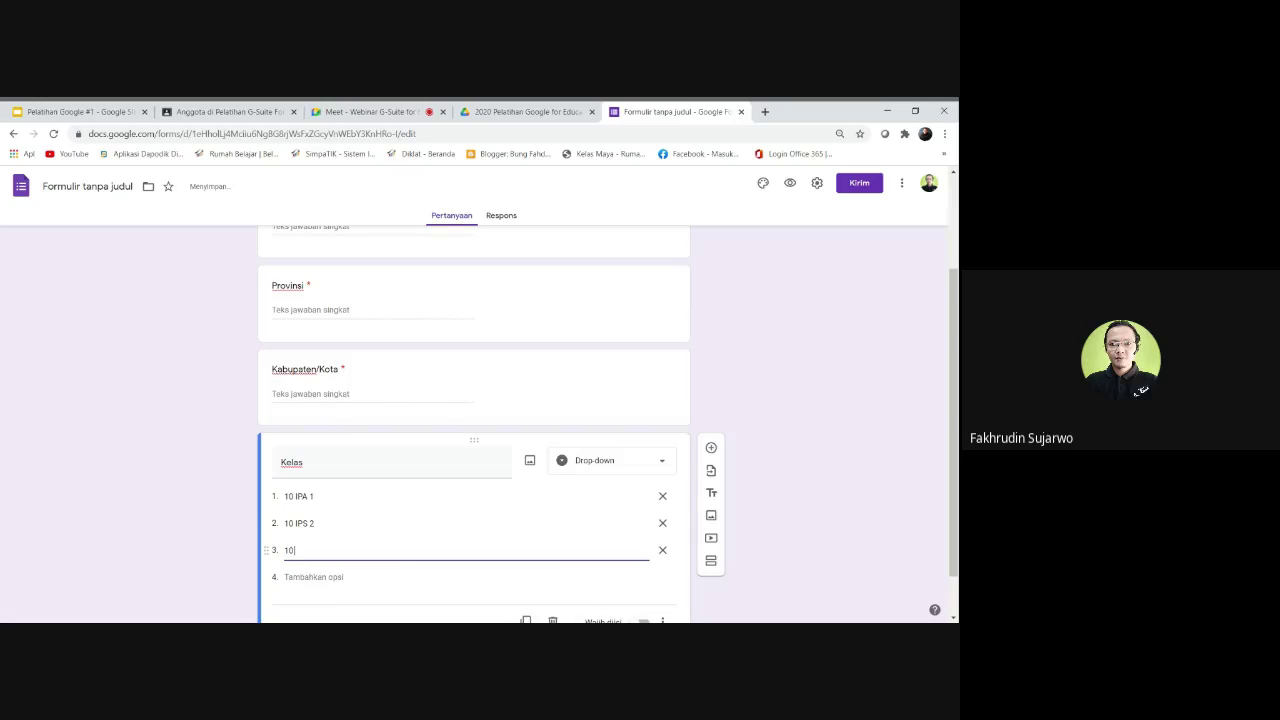
text( IPA 3)
click(794, 466)
scroll(788, 470, down, 1)
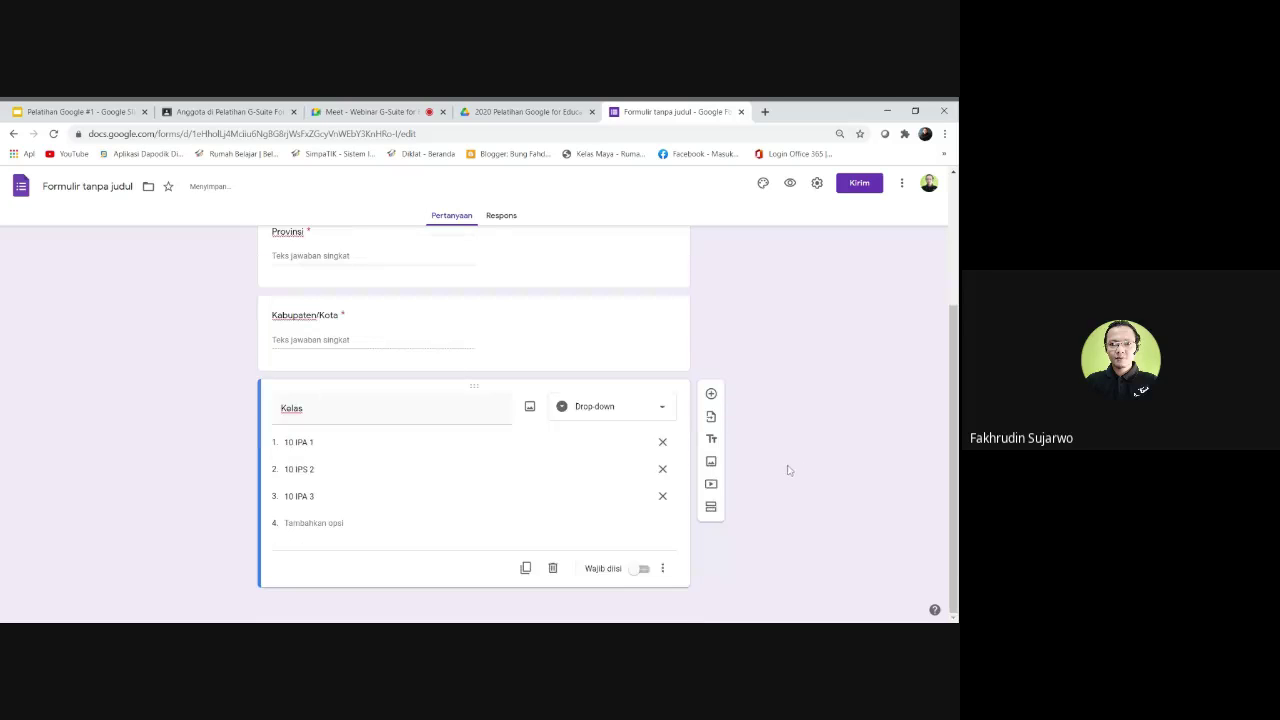
click(640, 568)
Insert a new question after Kelas titled 'Nomor Handphone' and switch on Wajib diisi
click(711, 393)
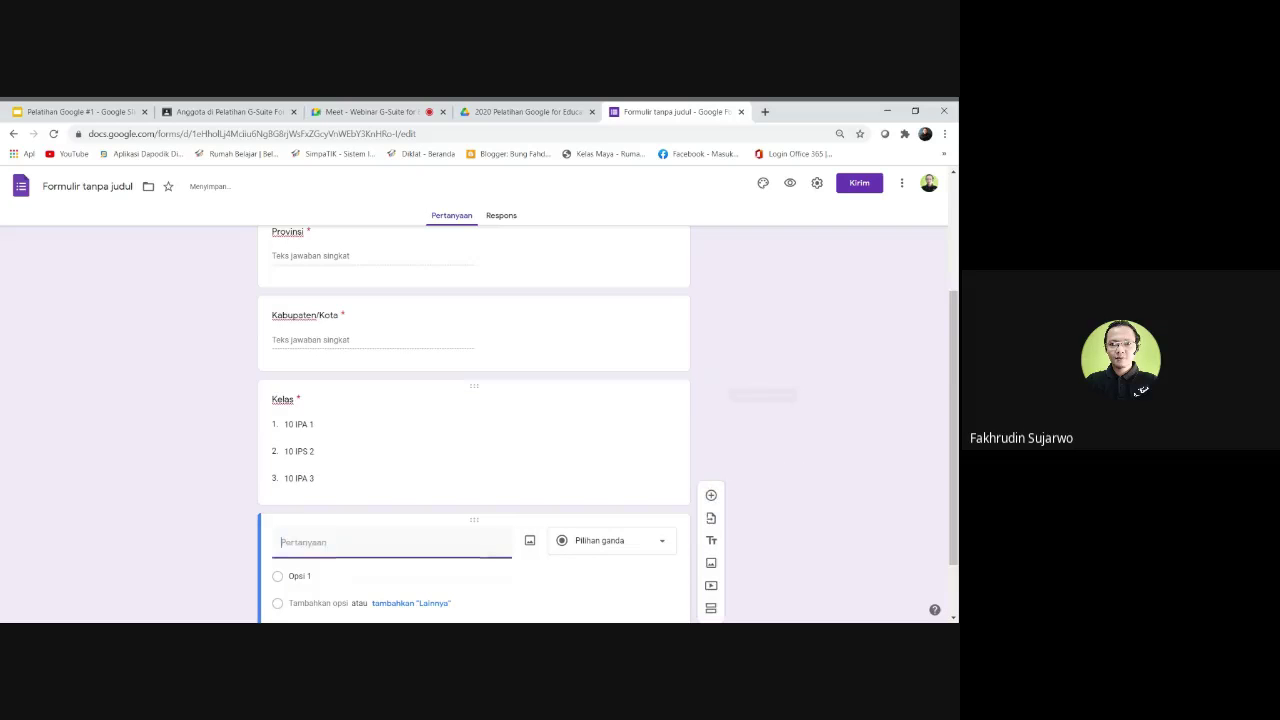
text(soal)
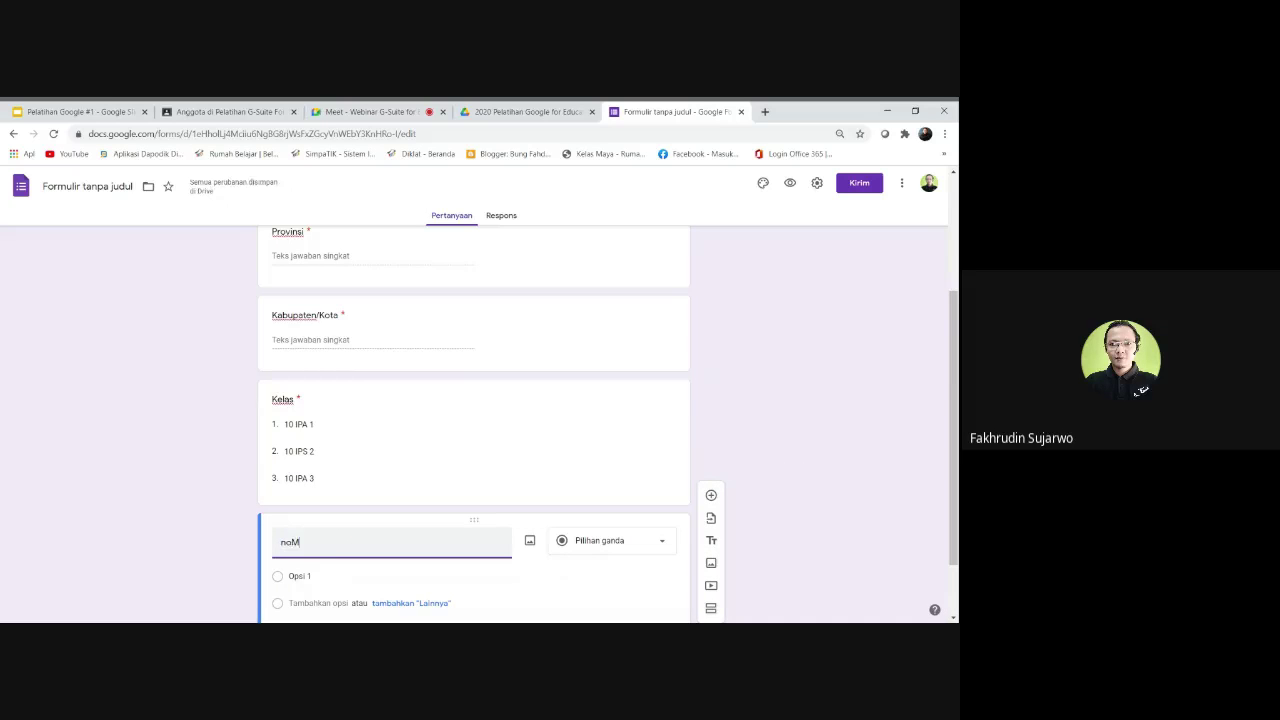
key(BackSpace)
key(BackSpace)
key(BackSpace)
key(BackSpace)
text(Nomor Ha)
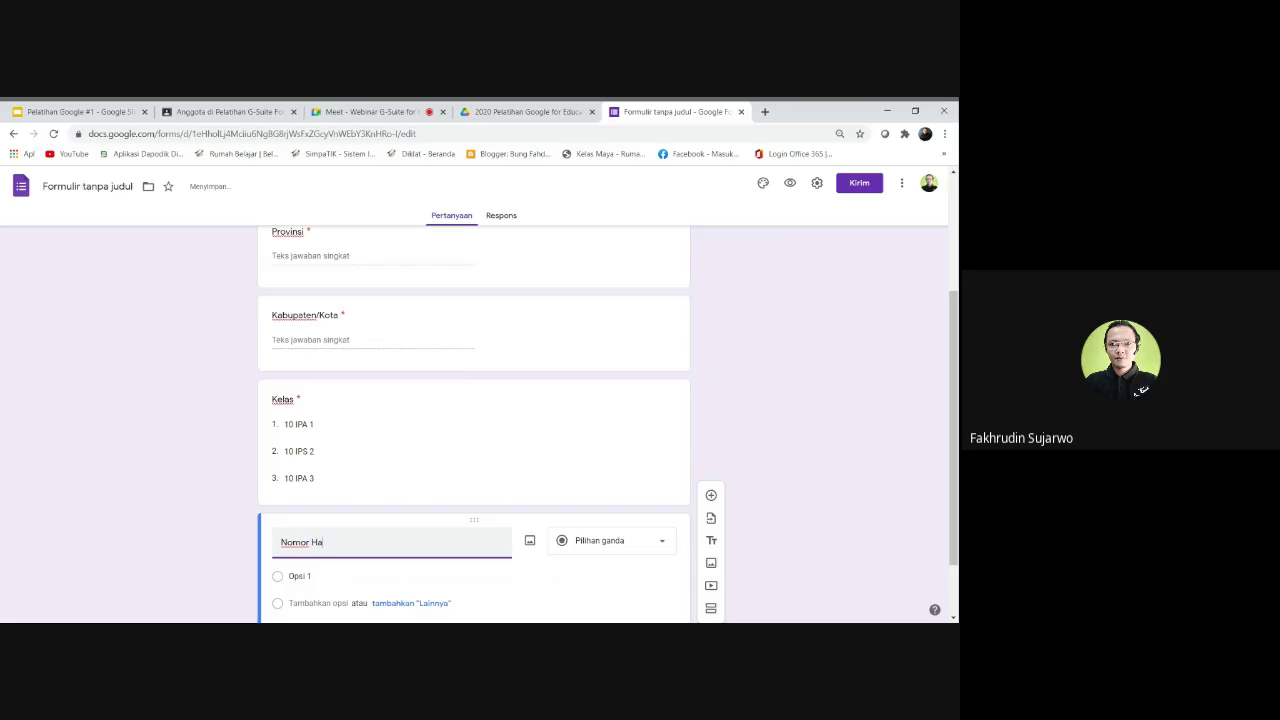
text(nd p)
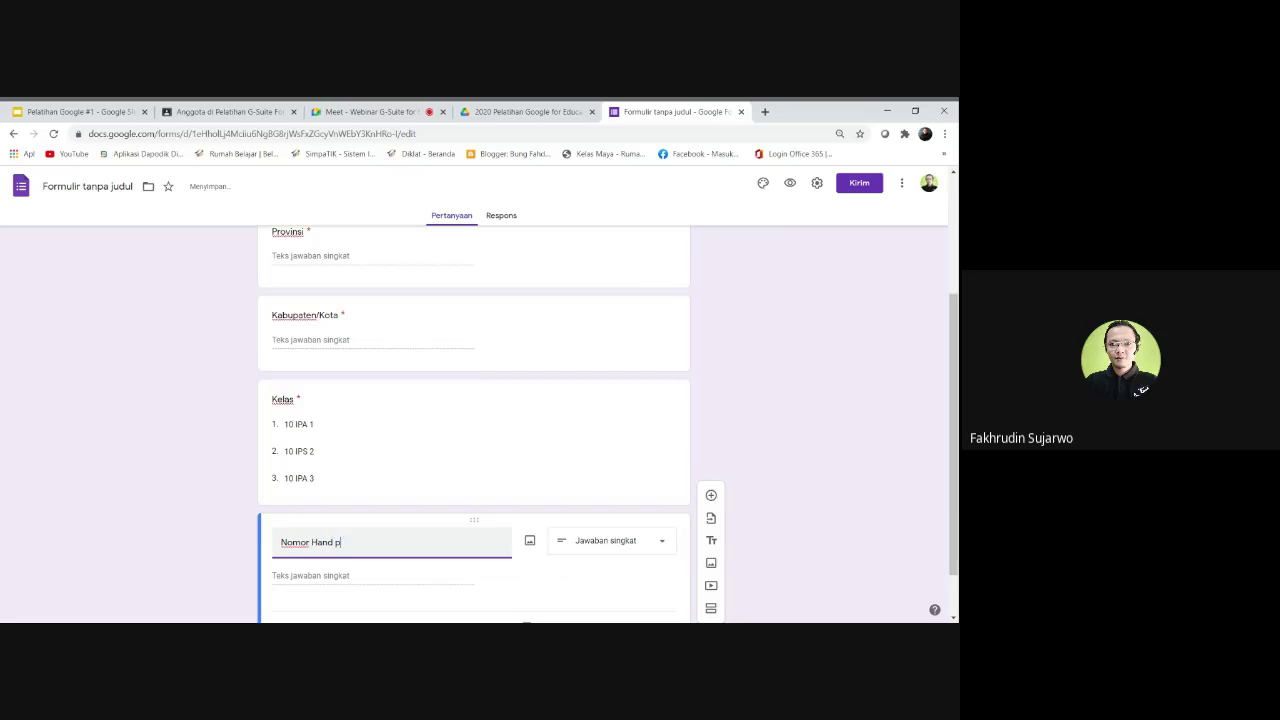
text(h)
key(BackSpace)
text(phone)
click(818, 432)
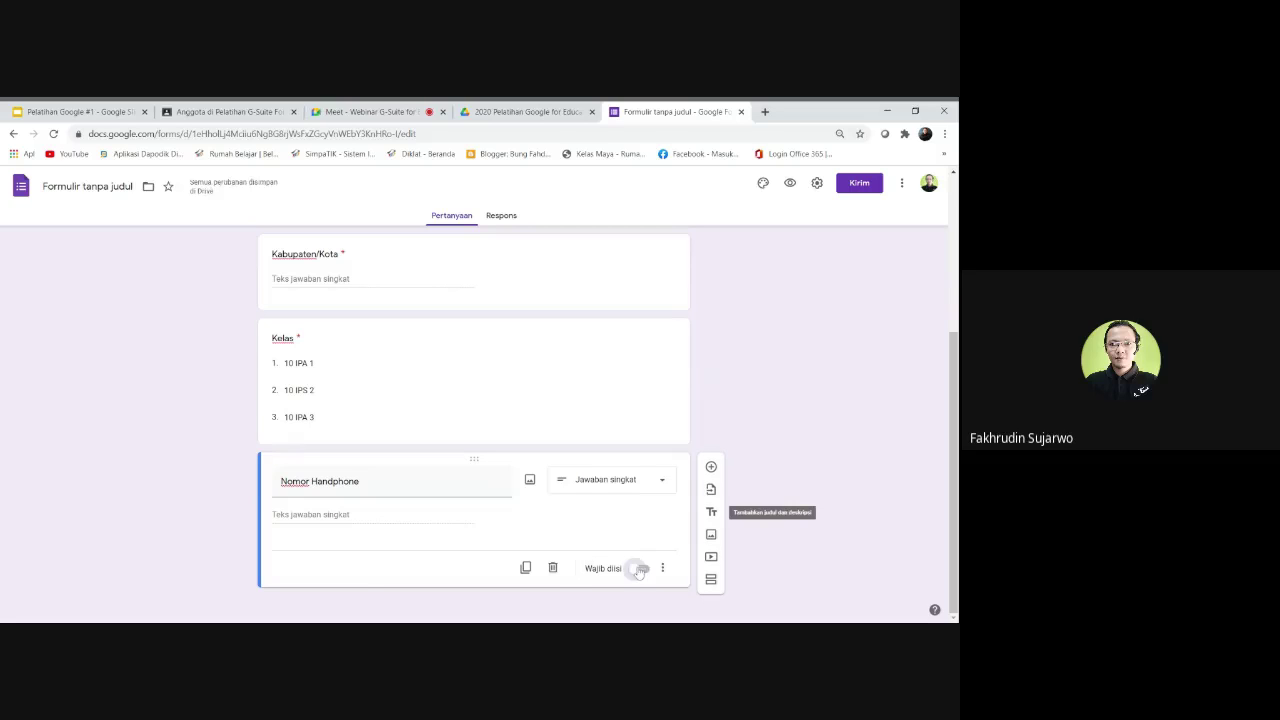
click(640, 569)
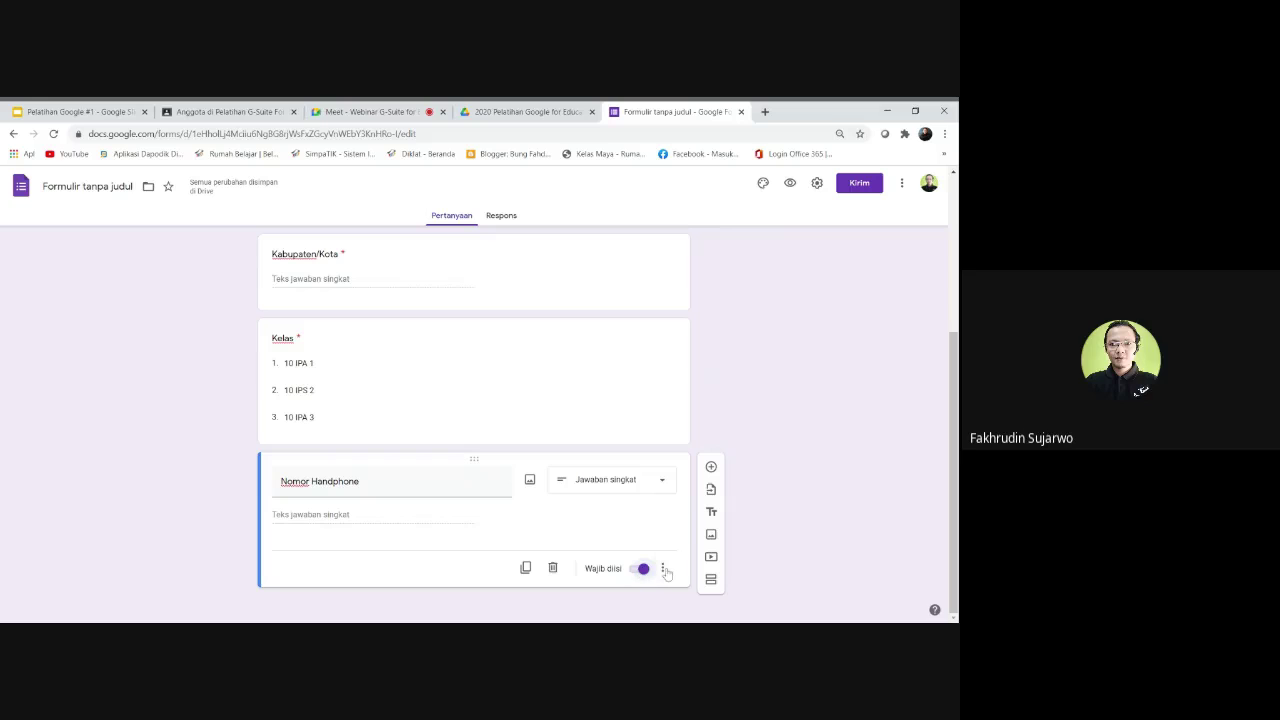
Add response validation to Nomor Handphone with type Angka and the condition Lebih dari
click(662, 569)
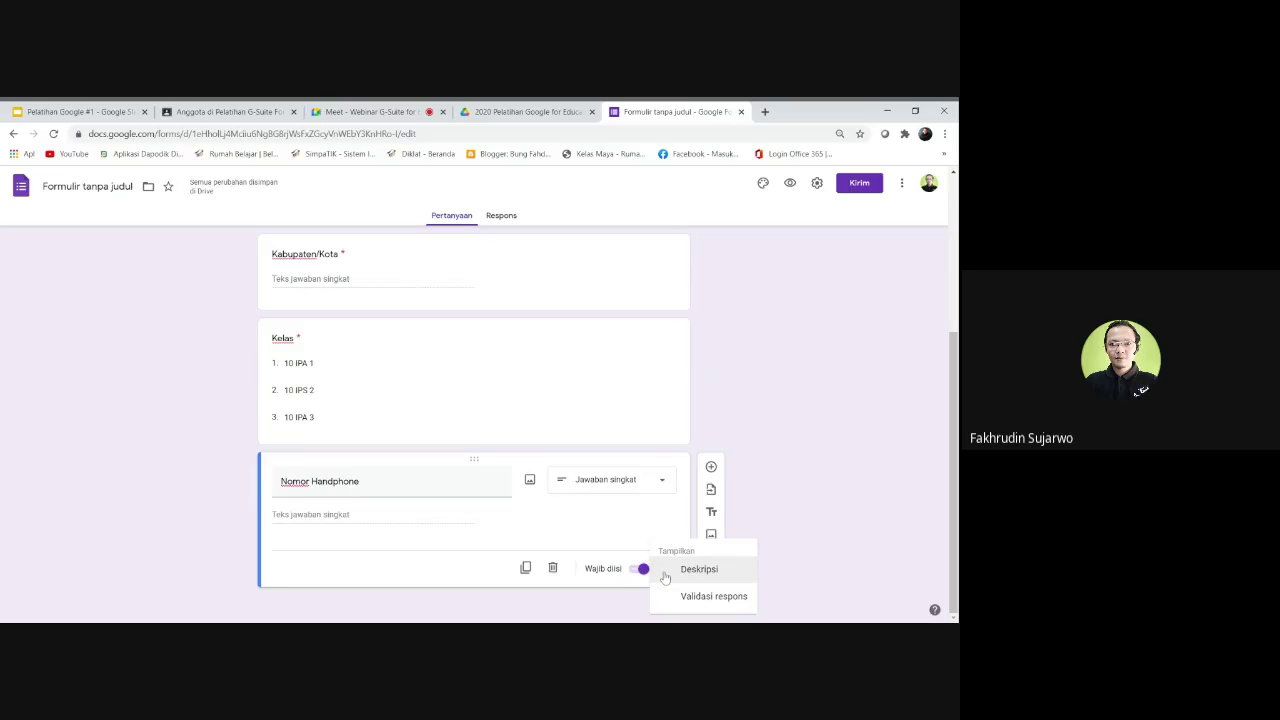
click(714, 596)
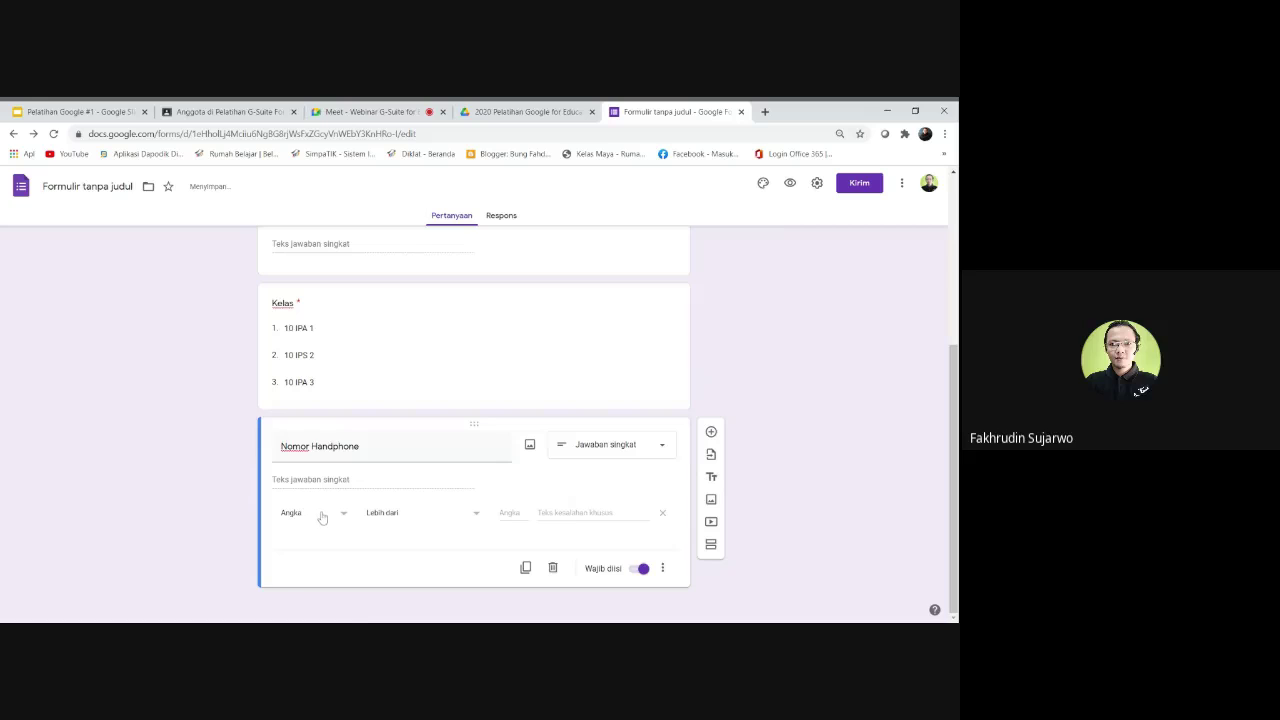
click(320, 517)
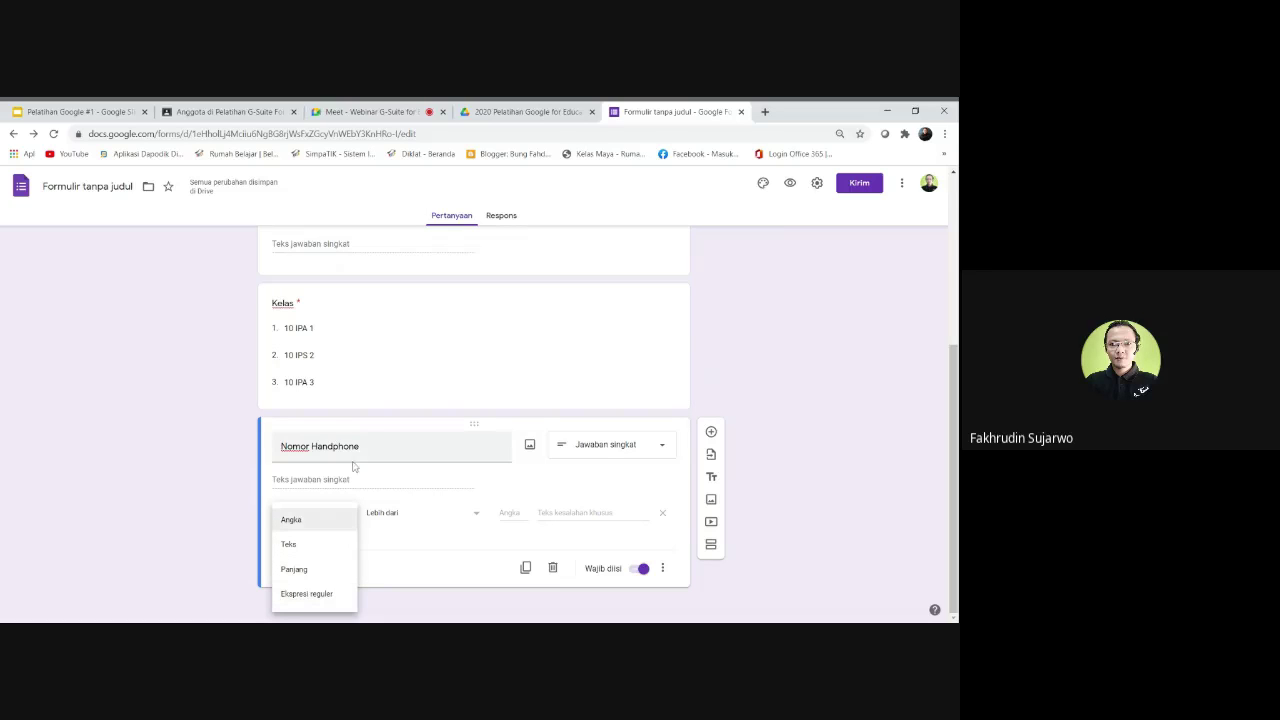
click(306, 522)
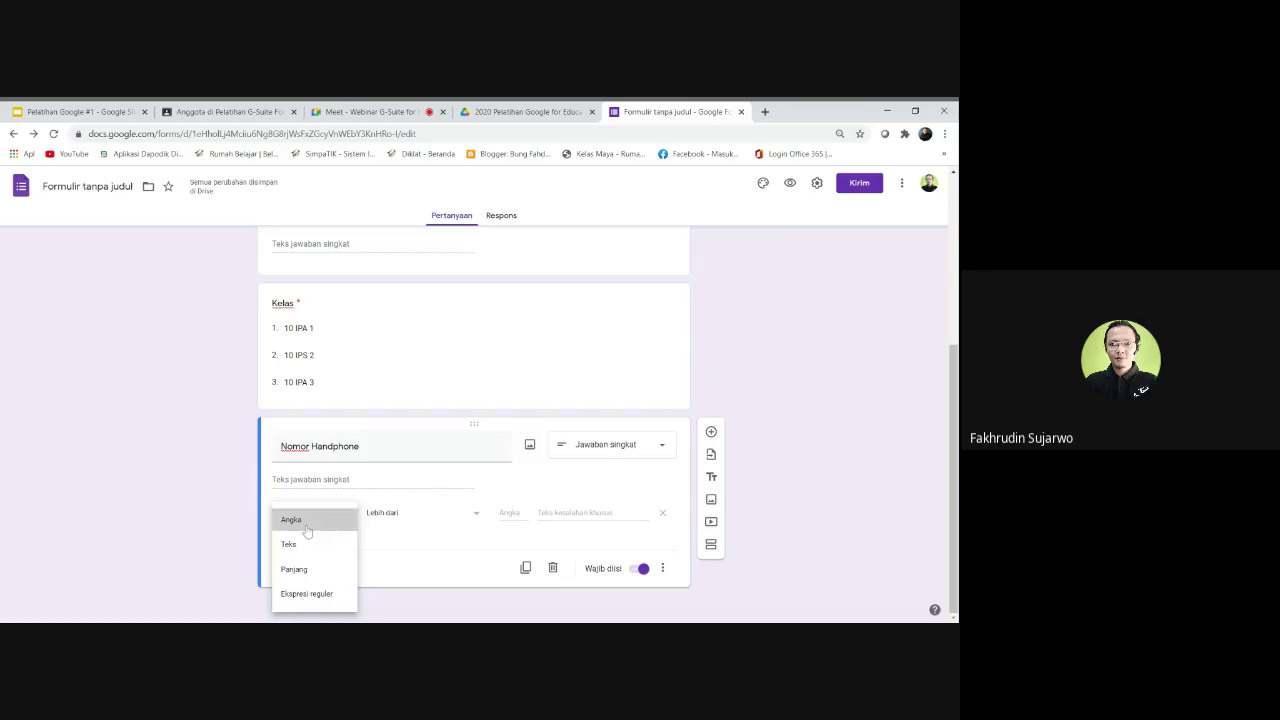
click(445, 517)
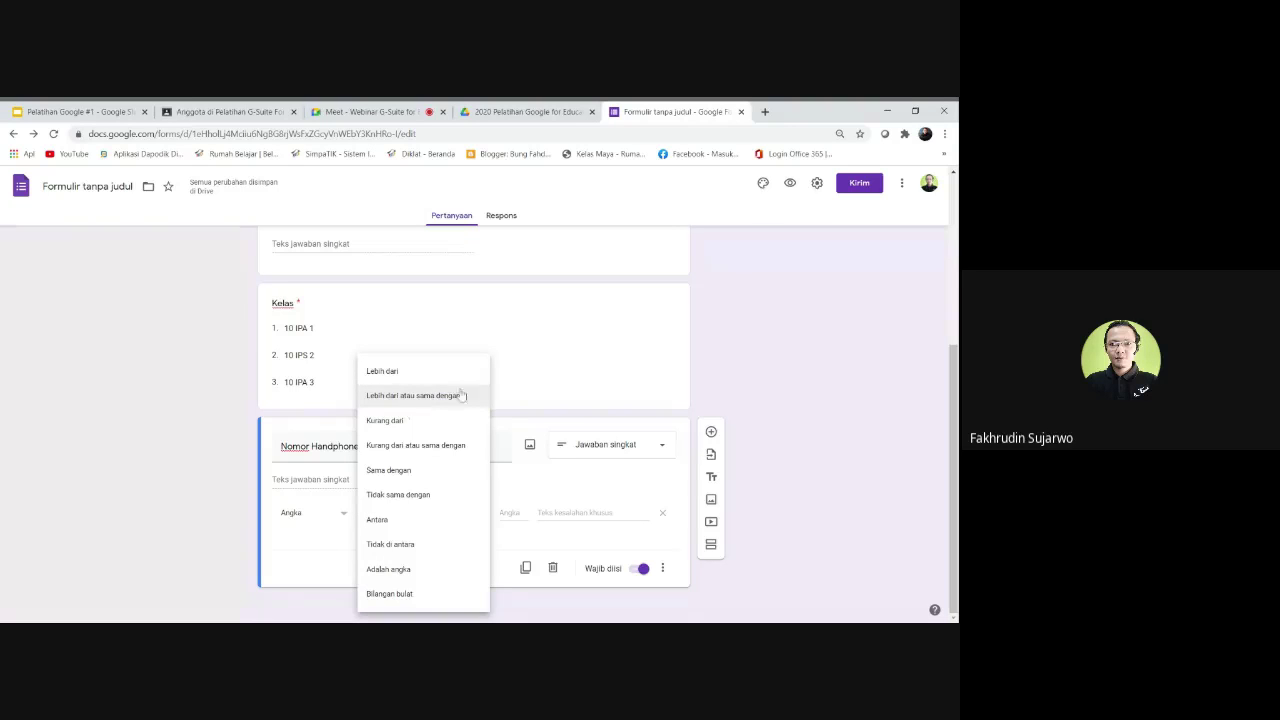
click(788, 403)
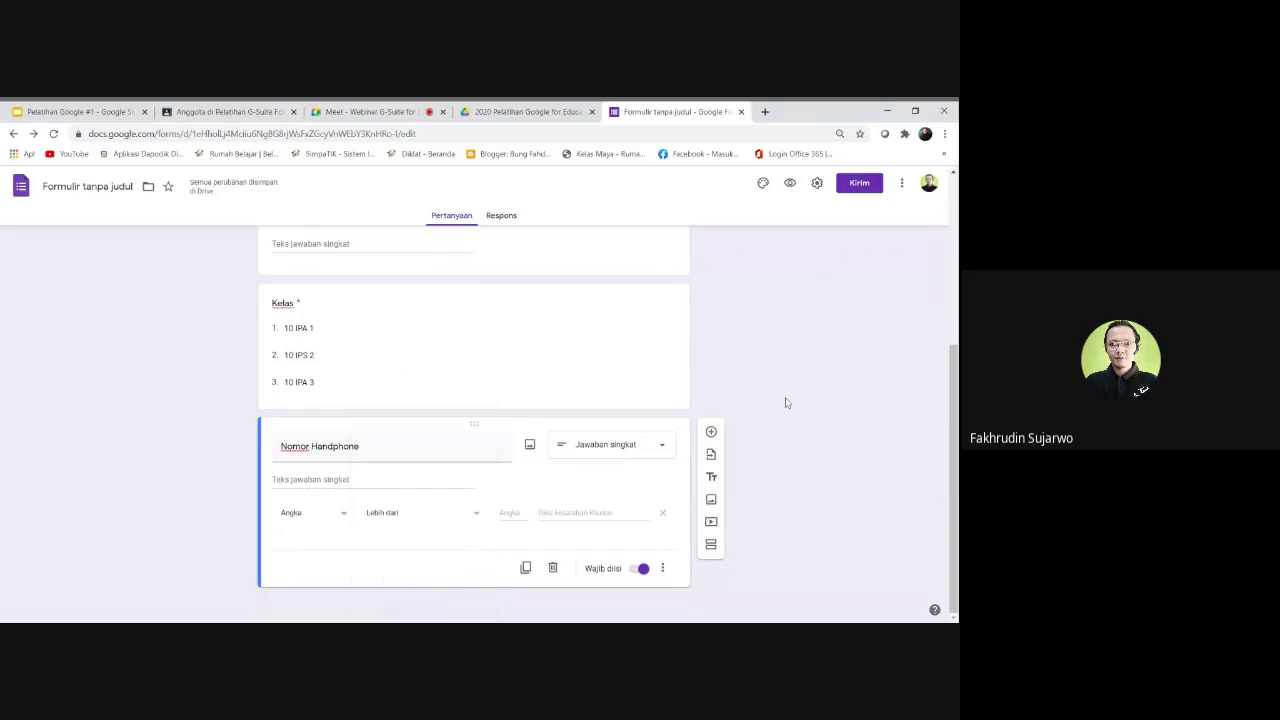
click(391, 364)
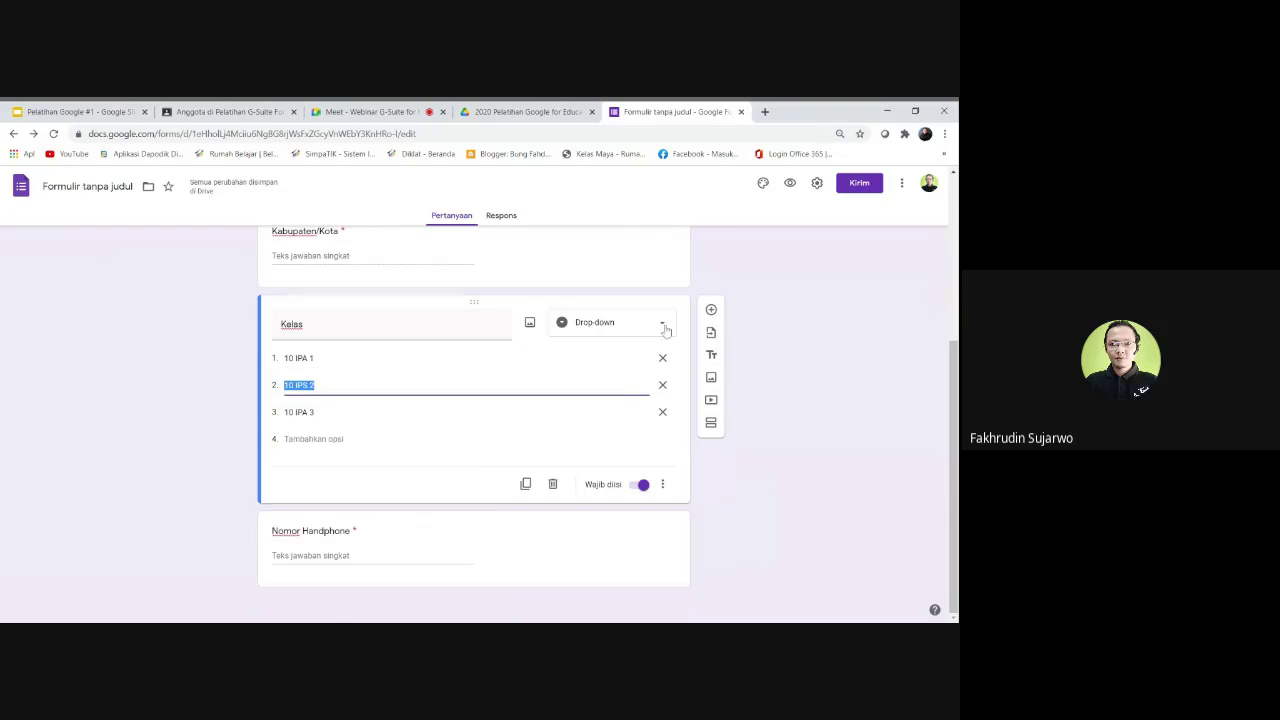
Delete the Kelas drop-down question and check that Nomor Handphone now follows Kabupaten/Kota
click(553, 485)
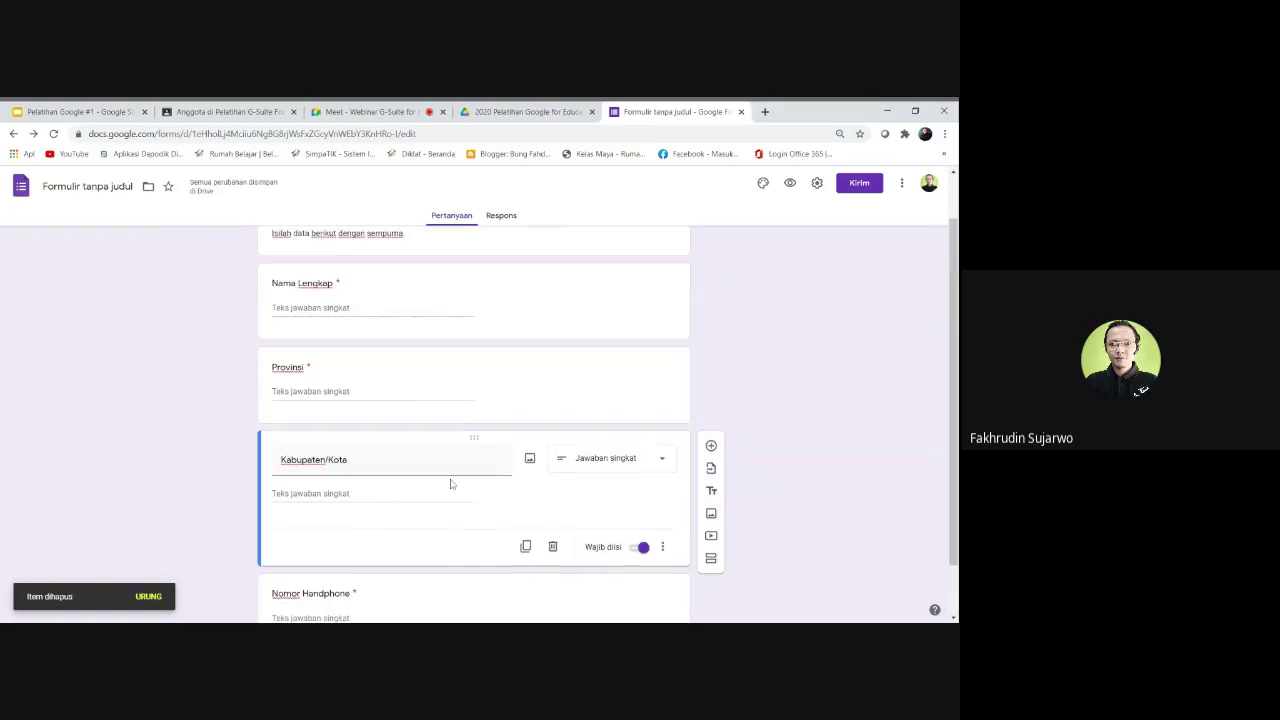
scroll(424, 305, up, 1)
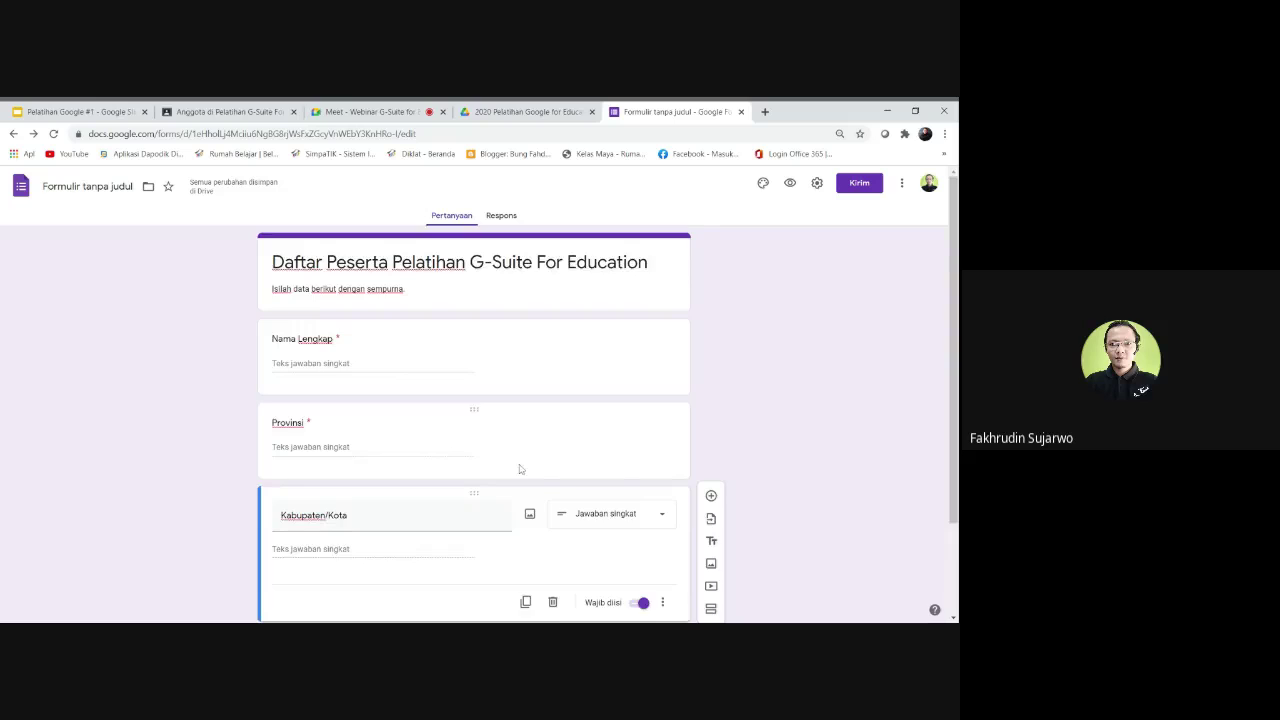
scroll(520, 468, down, 2)
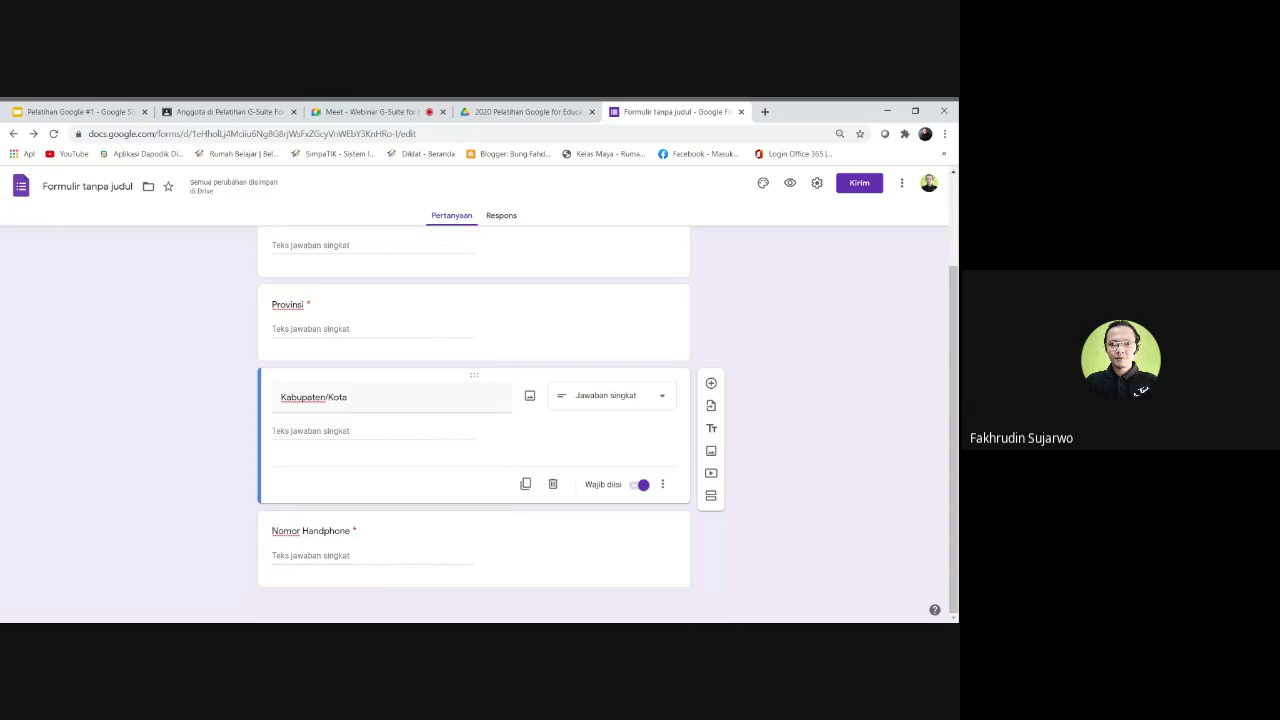
scroll(517, 466, up, 2)
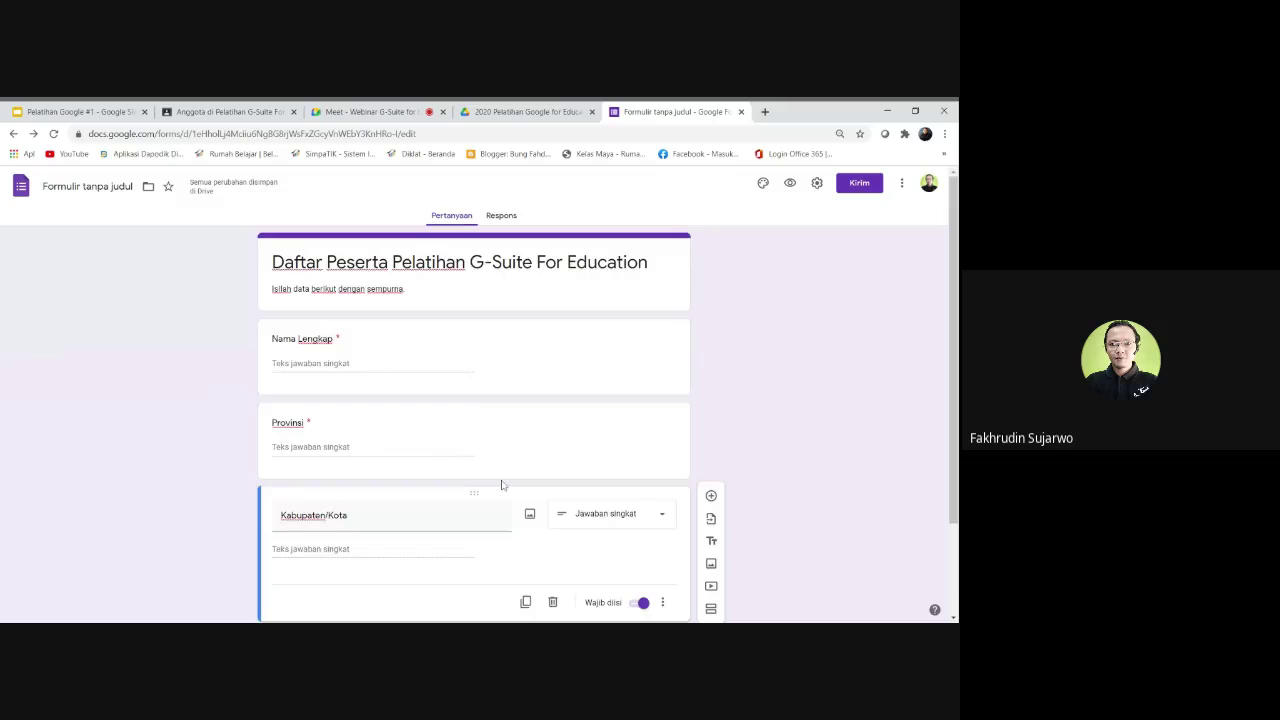
Insert a required short-answer question 'Sekolah' right after Kabupaten/Kota
scroll(425, 548, down, 2)
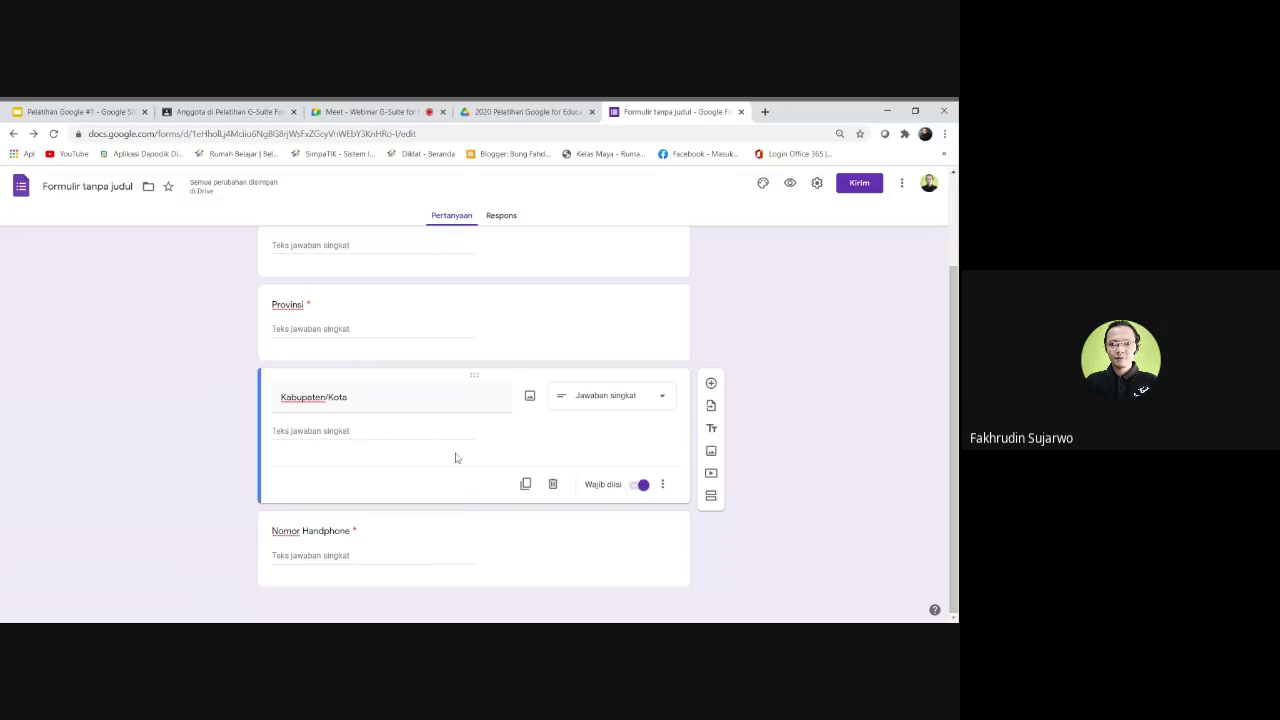
click(711, 383)
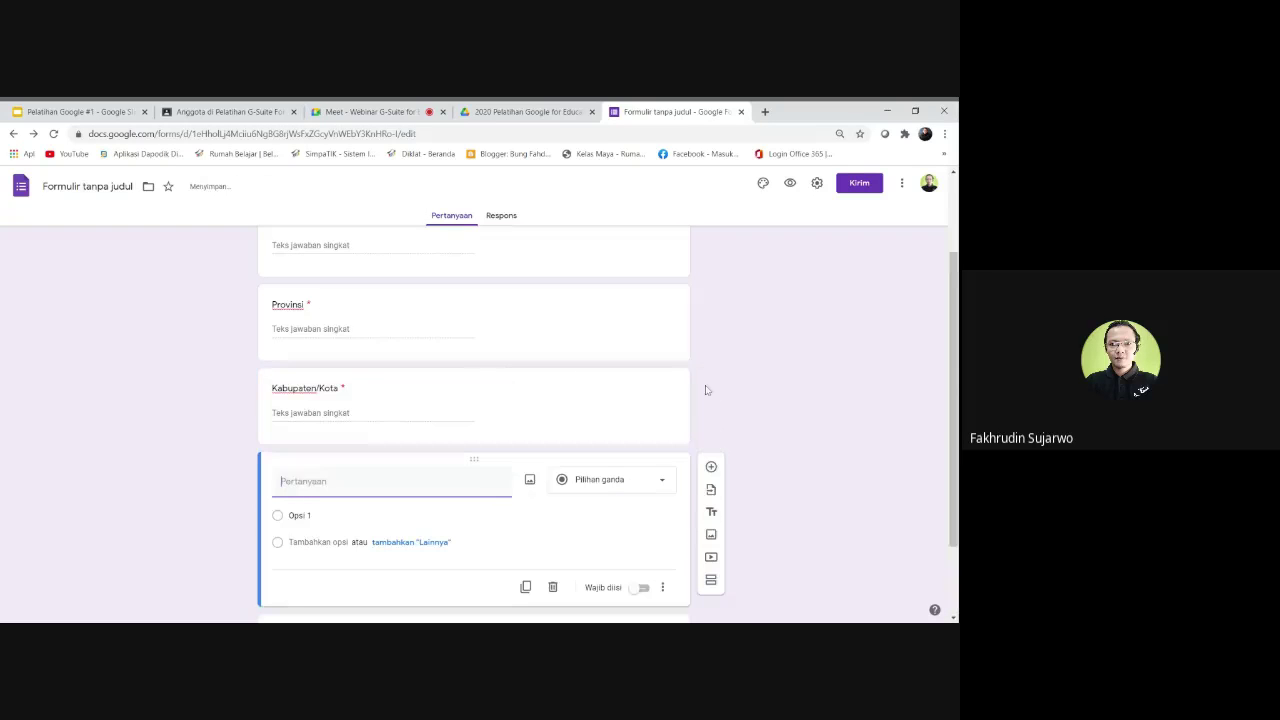
text(Sekolah)
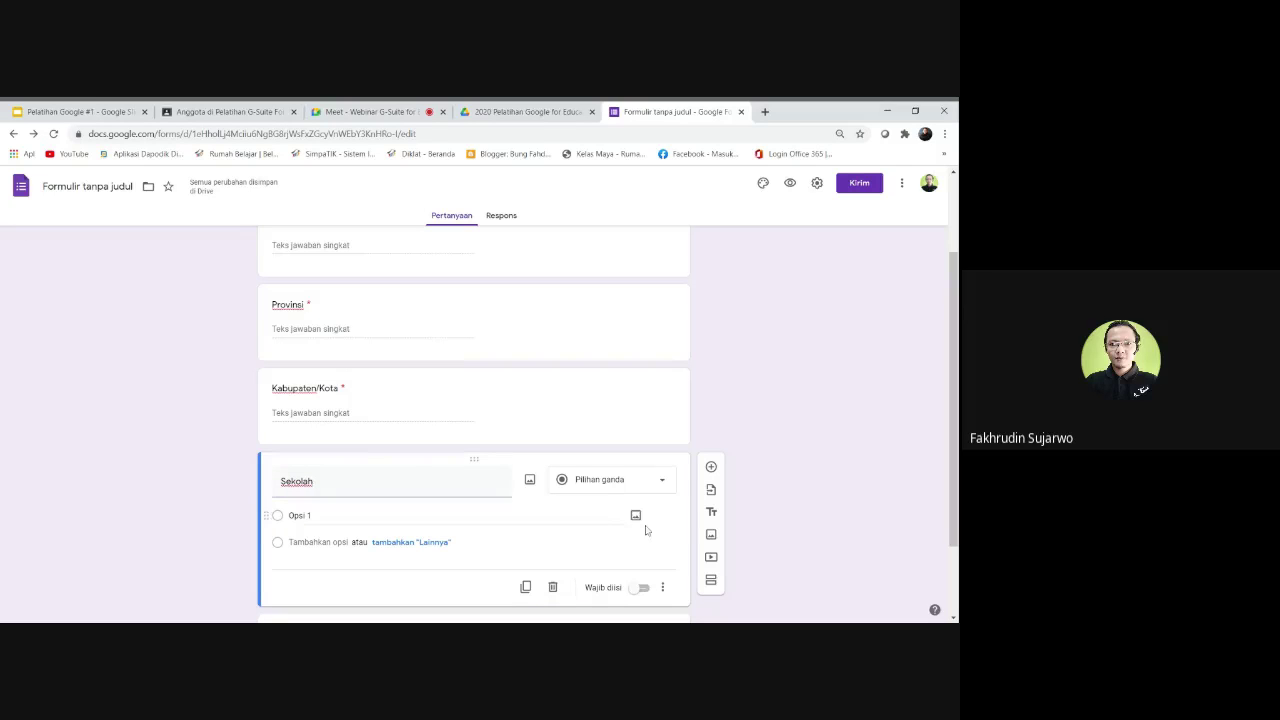
click(641, 587)
click(662, 492)
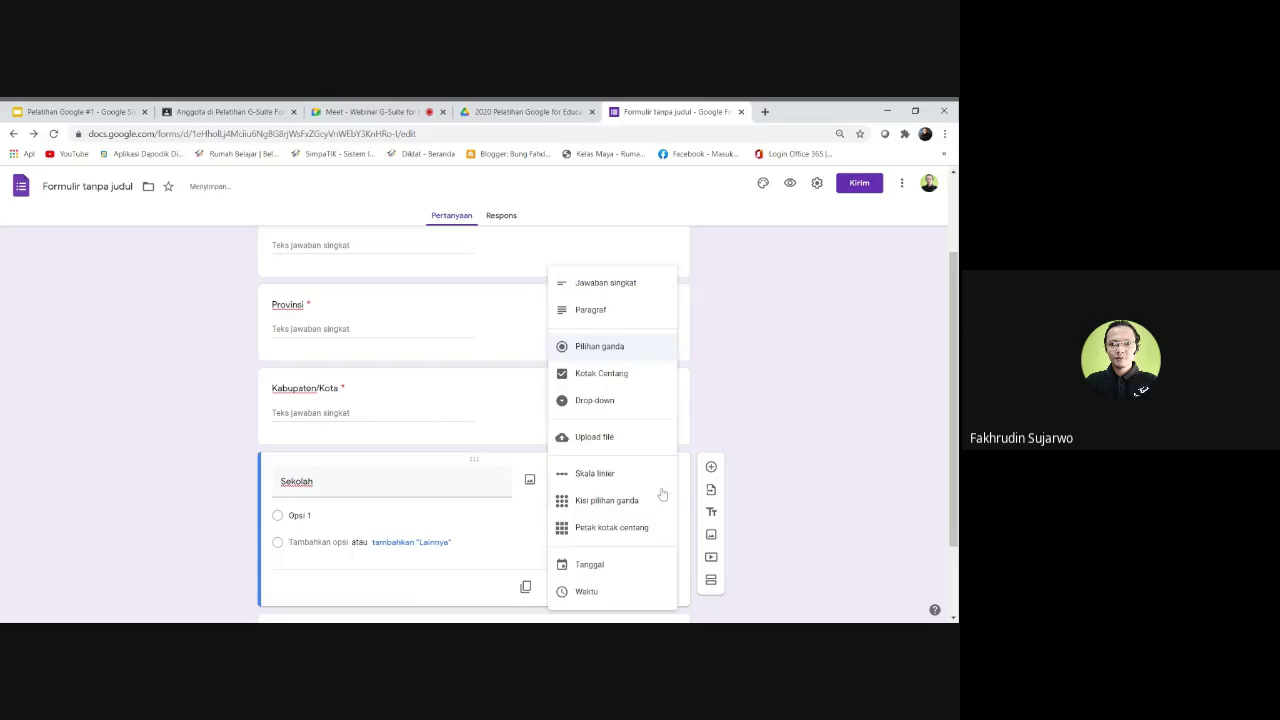
click(658, 287)
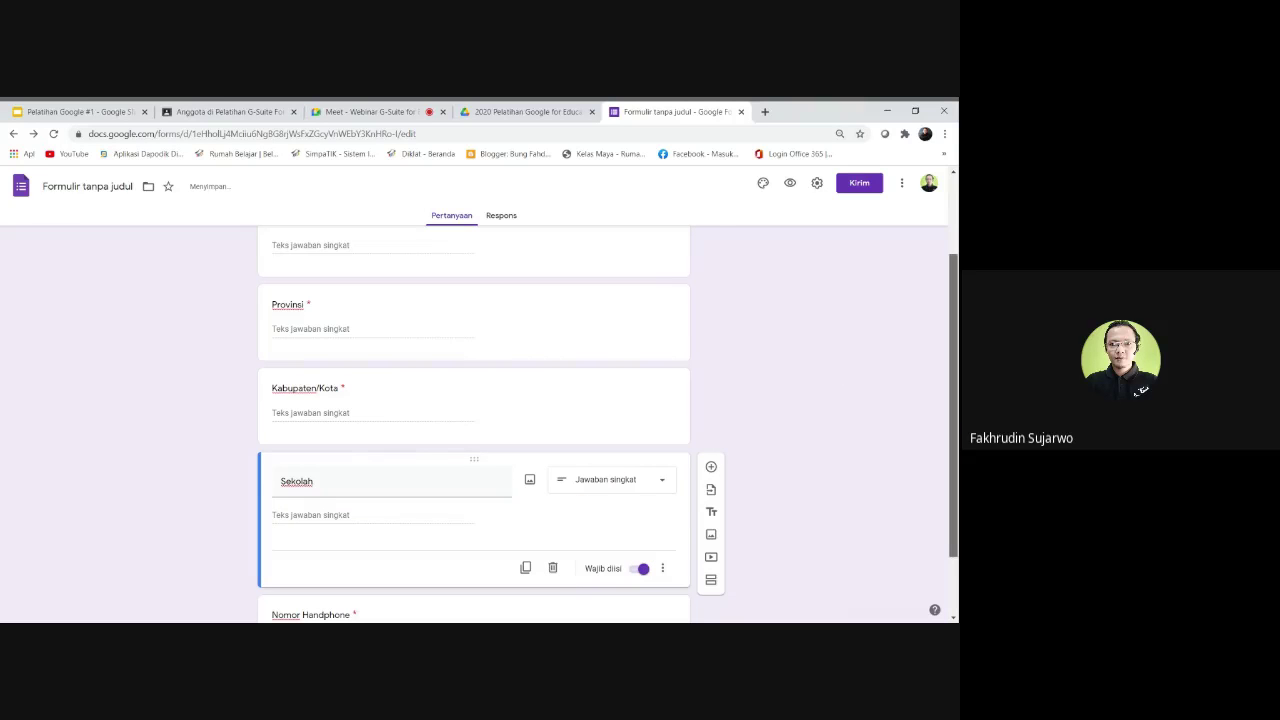
scroll(836, 377, down, 1)
scroll(474, 420, up, 3)
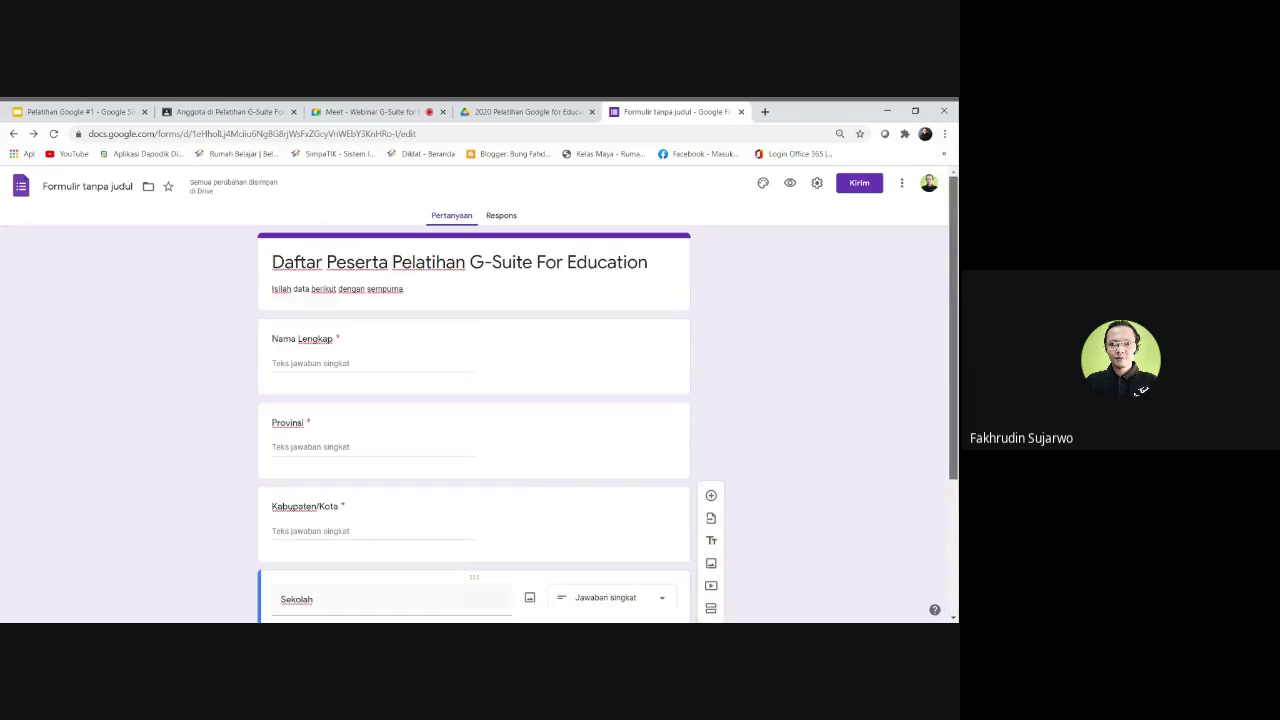
click(790, 183)
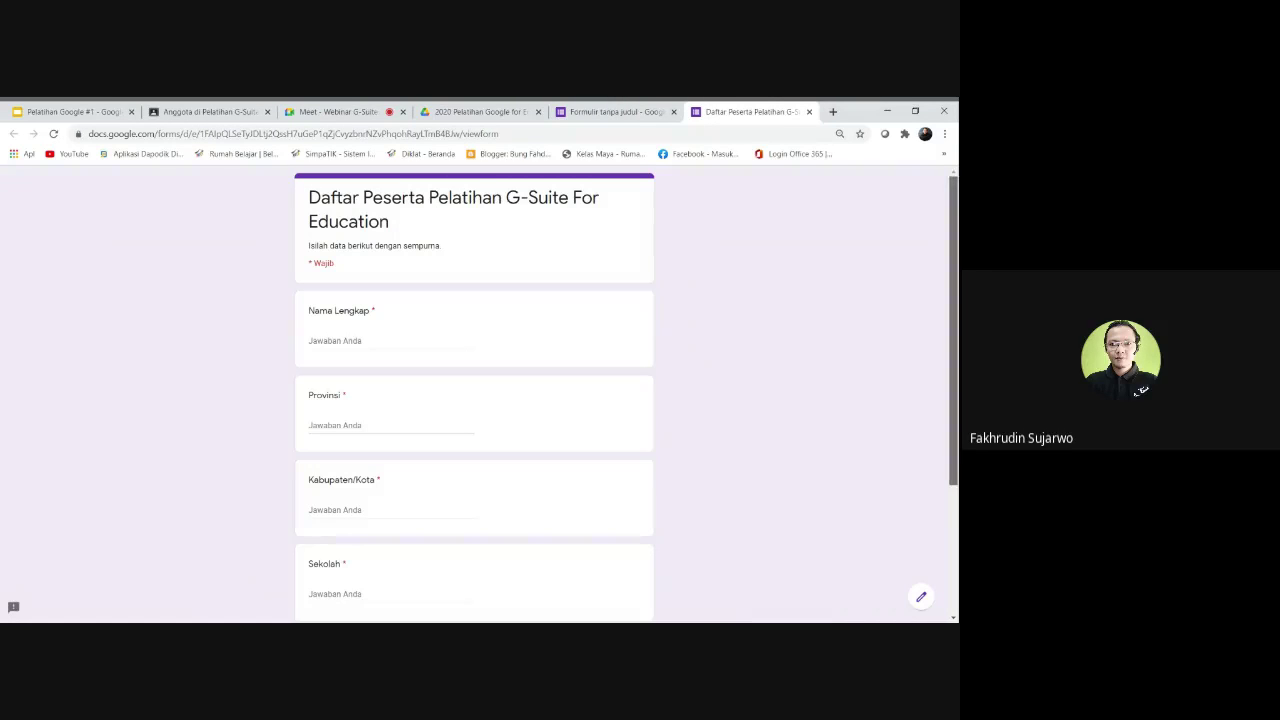
drag(953, 330, 953, 425)
scroll(937, 334, down, 1)
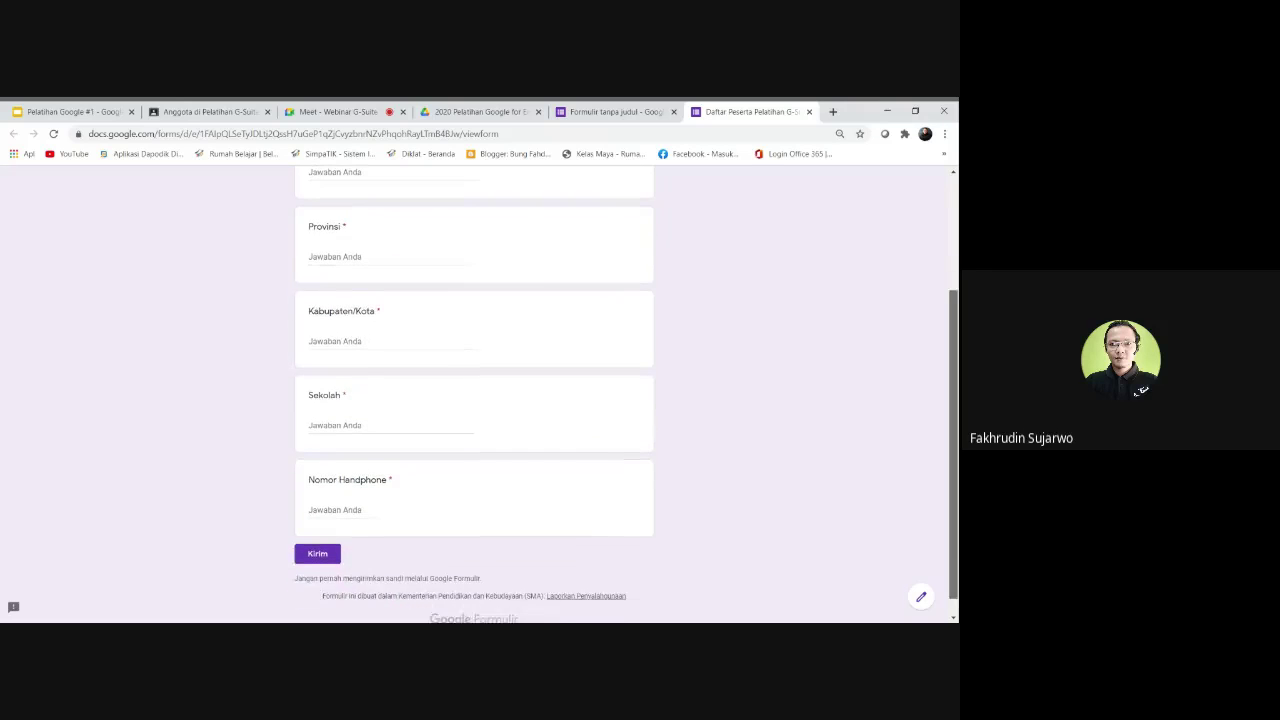
click(808, 111)
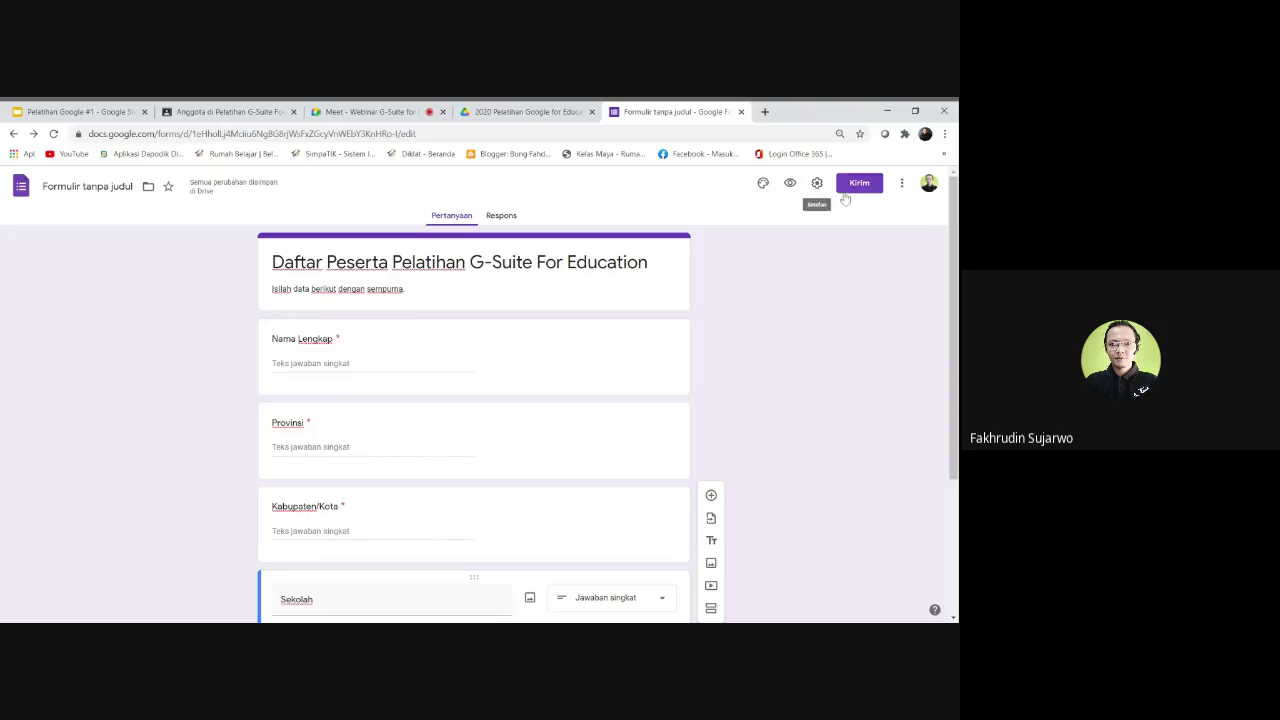
View the form's share link, toggle Perpendek URL on and off, then name the form after its title
click(852, 185)
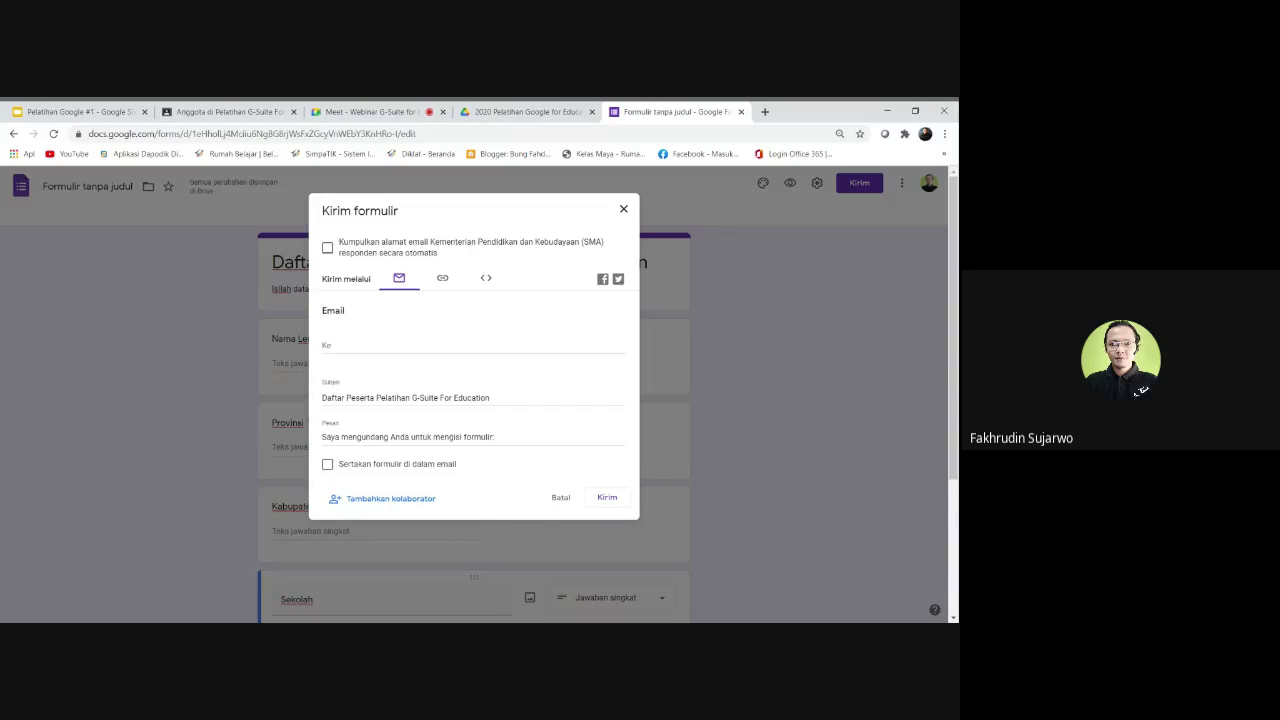
click(440, 281)
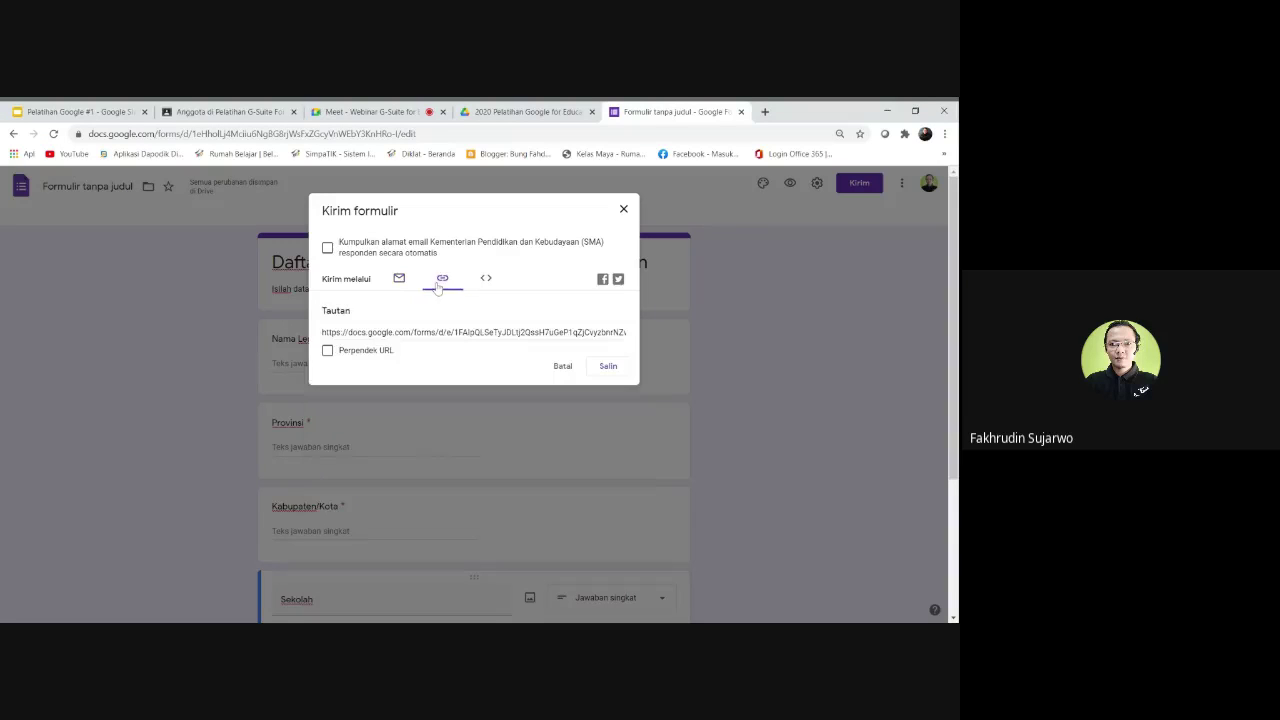
click(367, 352)
click(352, 354)
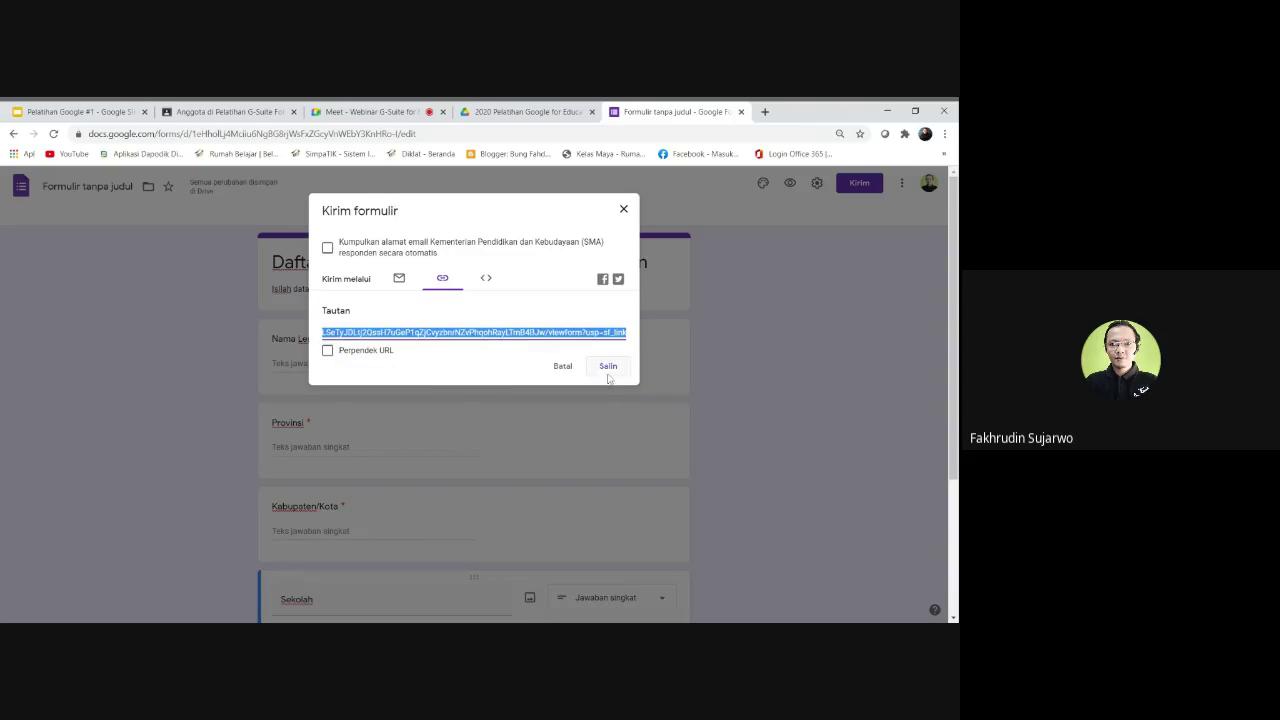
click(624, 211)
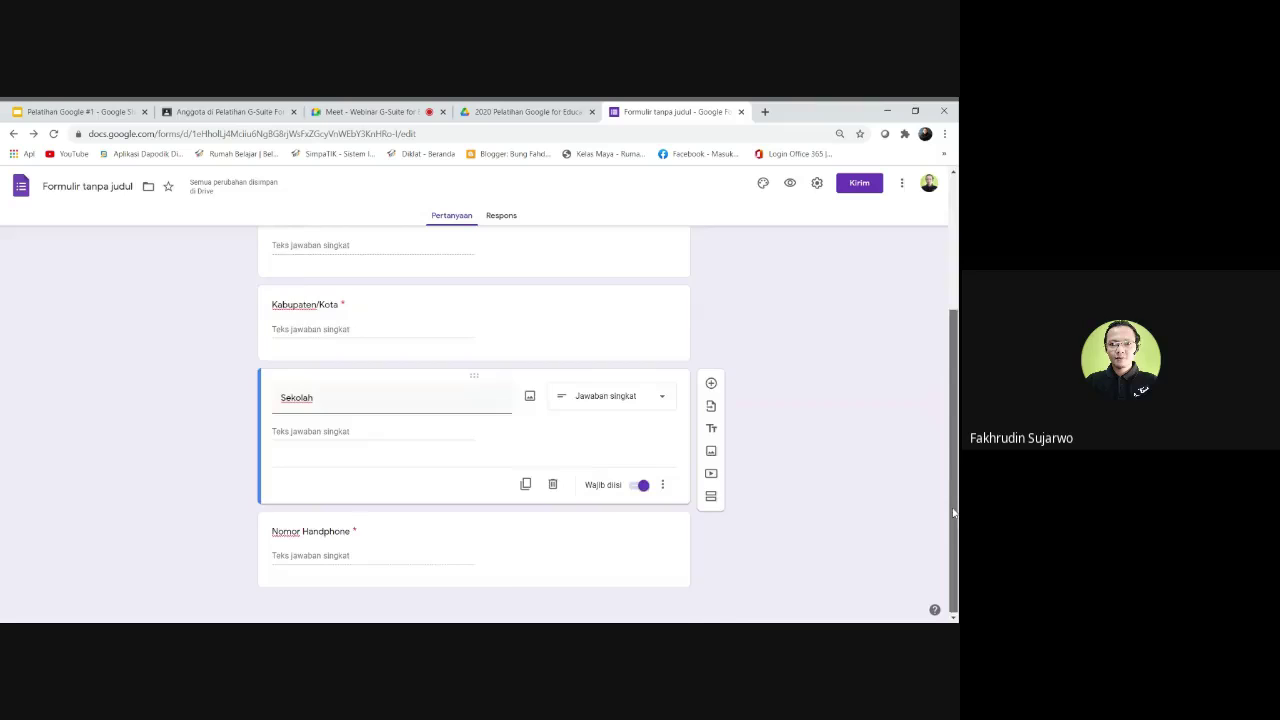
scroll(474, 420, up, 3)
click(87, 186)
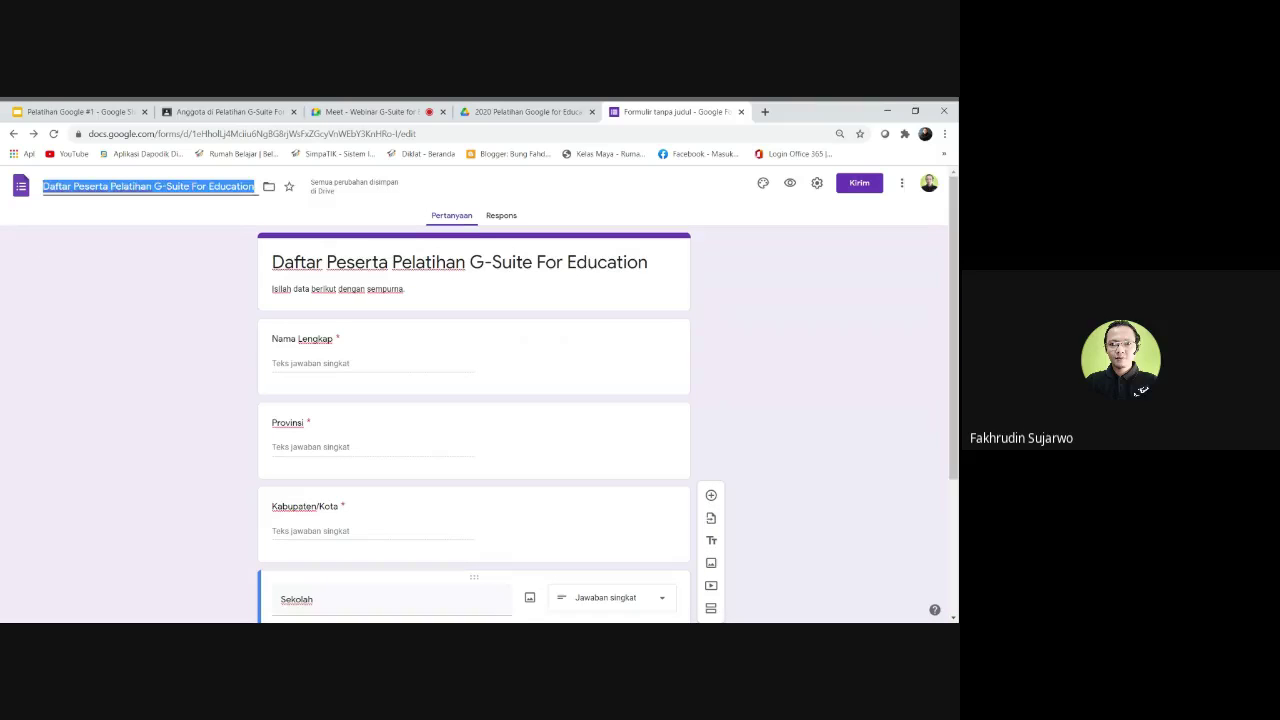
Confirm the new form name and copy the shortened forms.gle form link
click(784, 321)
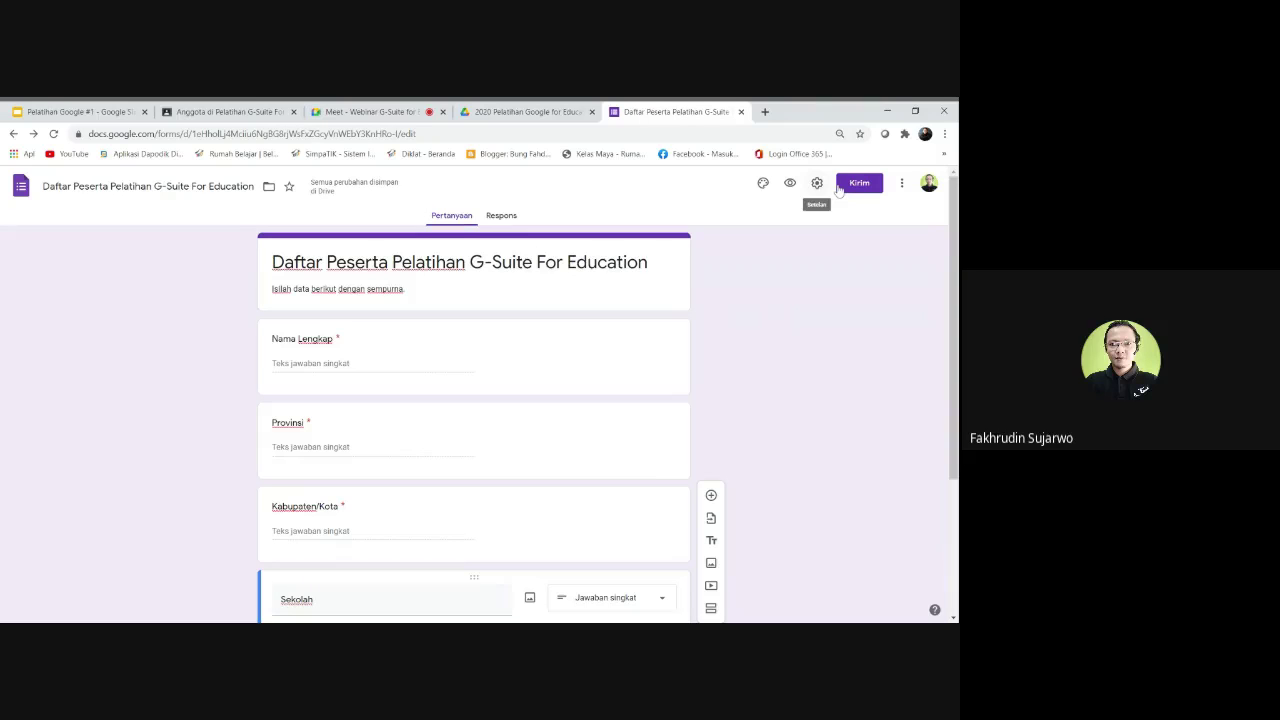
click(856, 185)
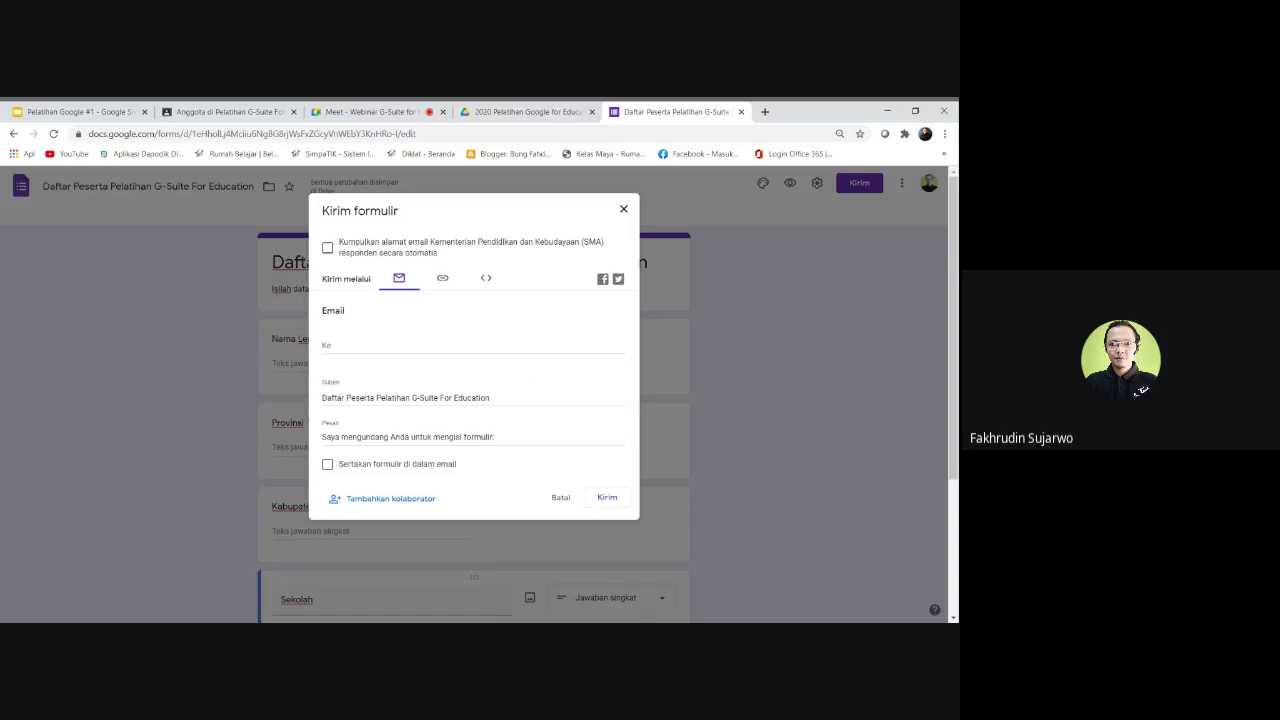
click(323, 344)
click(443, 280)
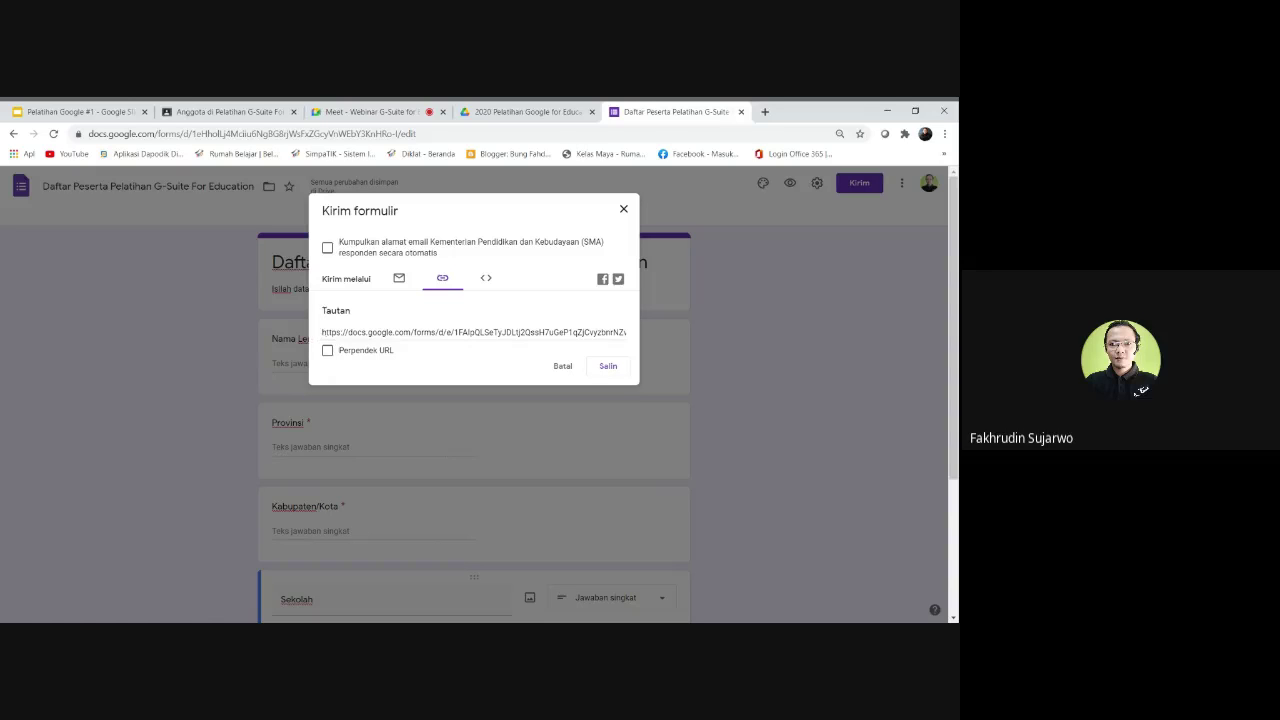
click(470, 332)
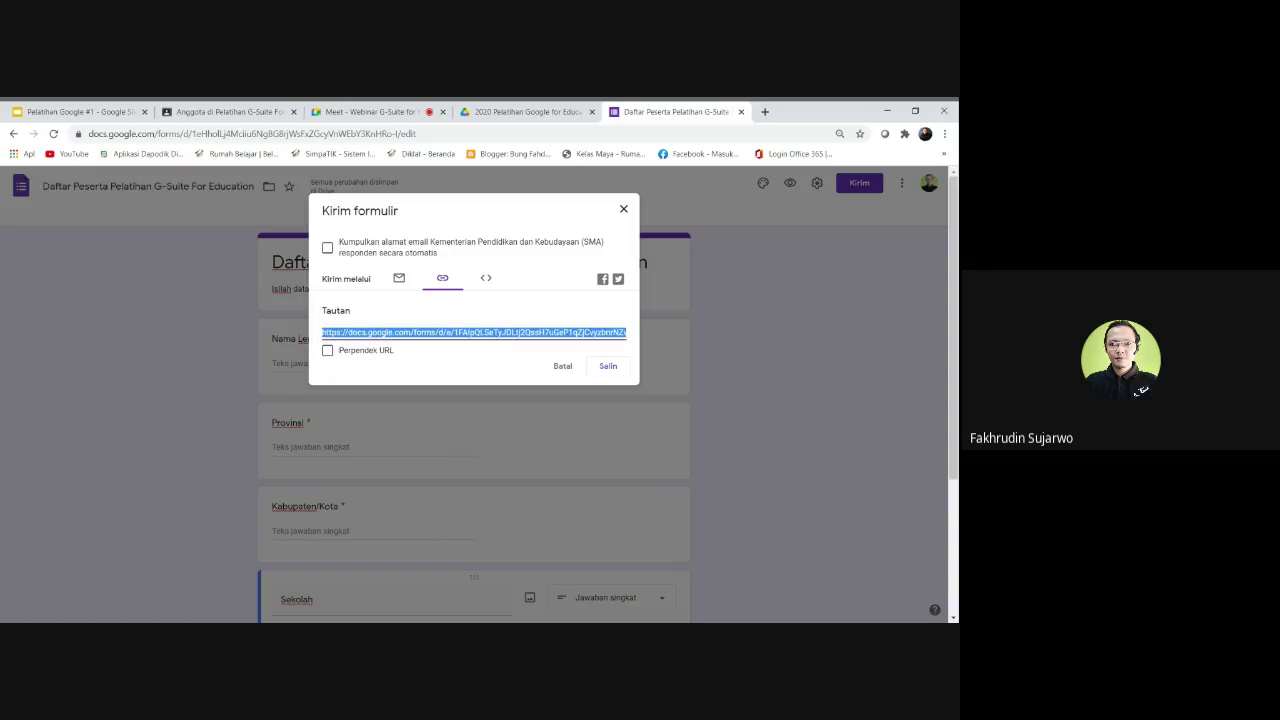
click(326, 352)
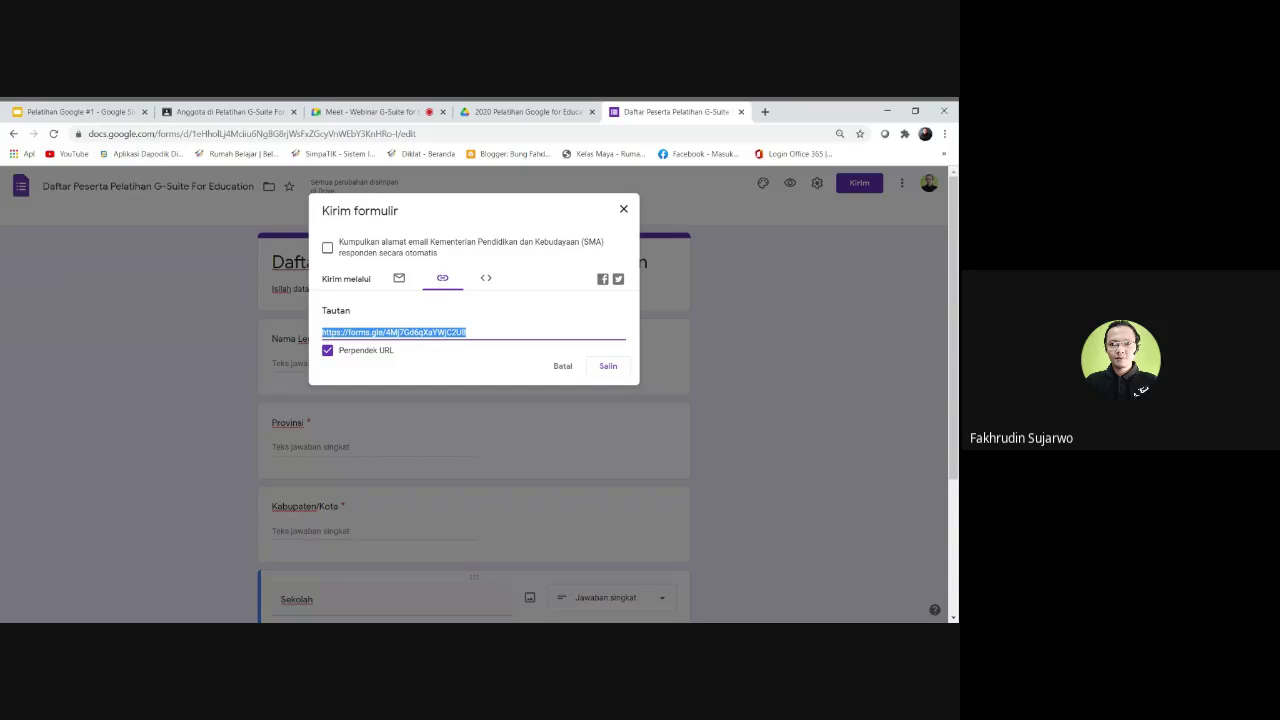
click(608, 368)
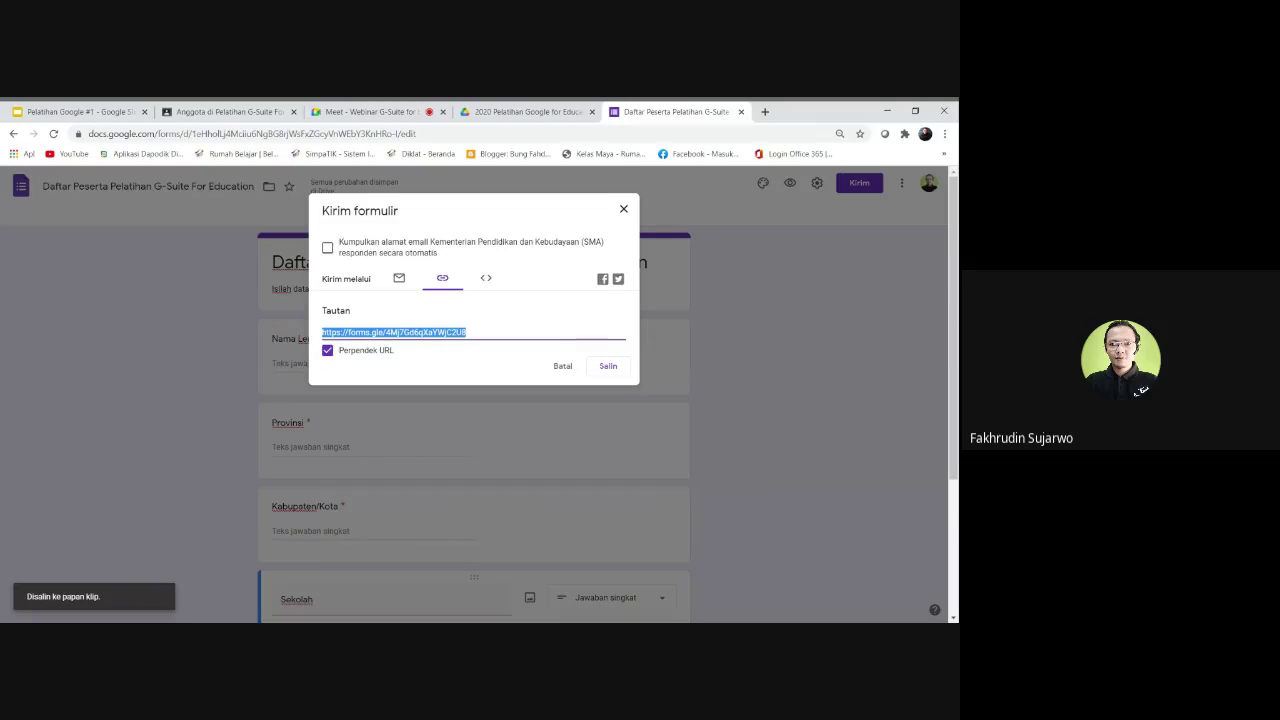
click(380, 112)
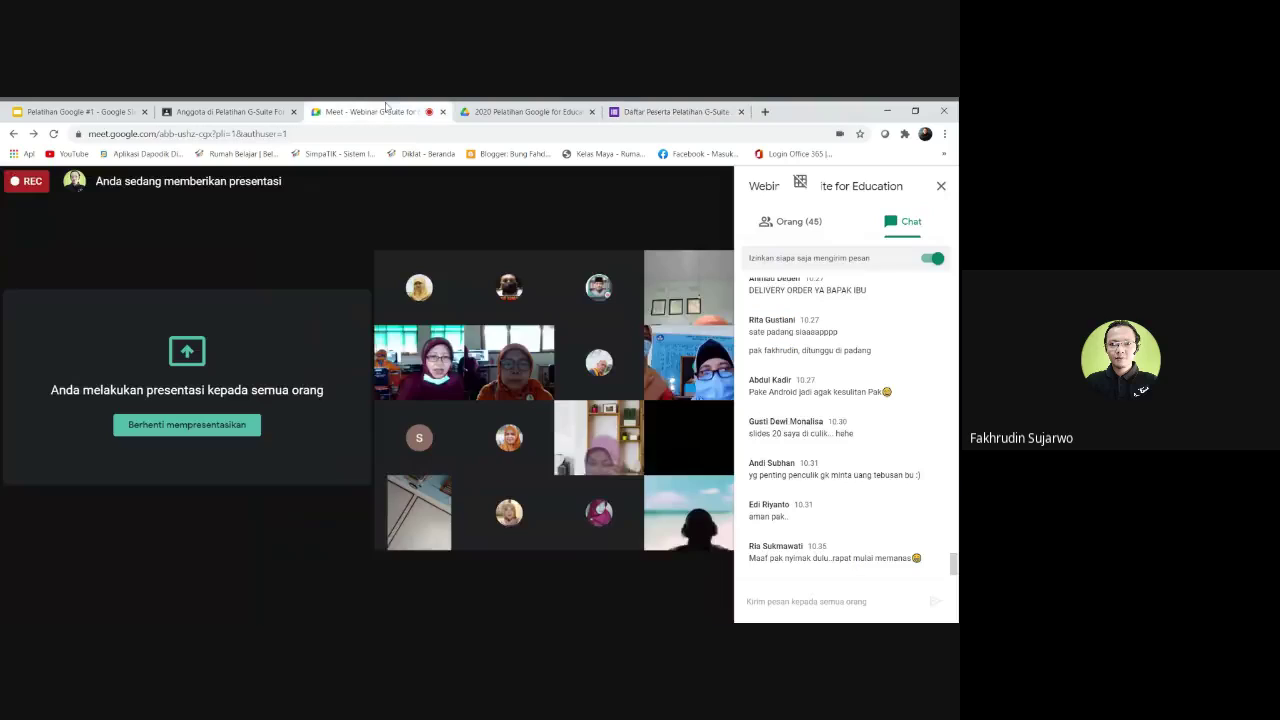
Paste and send the form's forms.gle link in the Meet chat
click(815, 601)
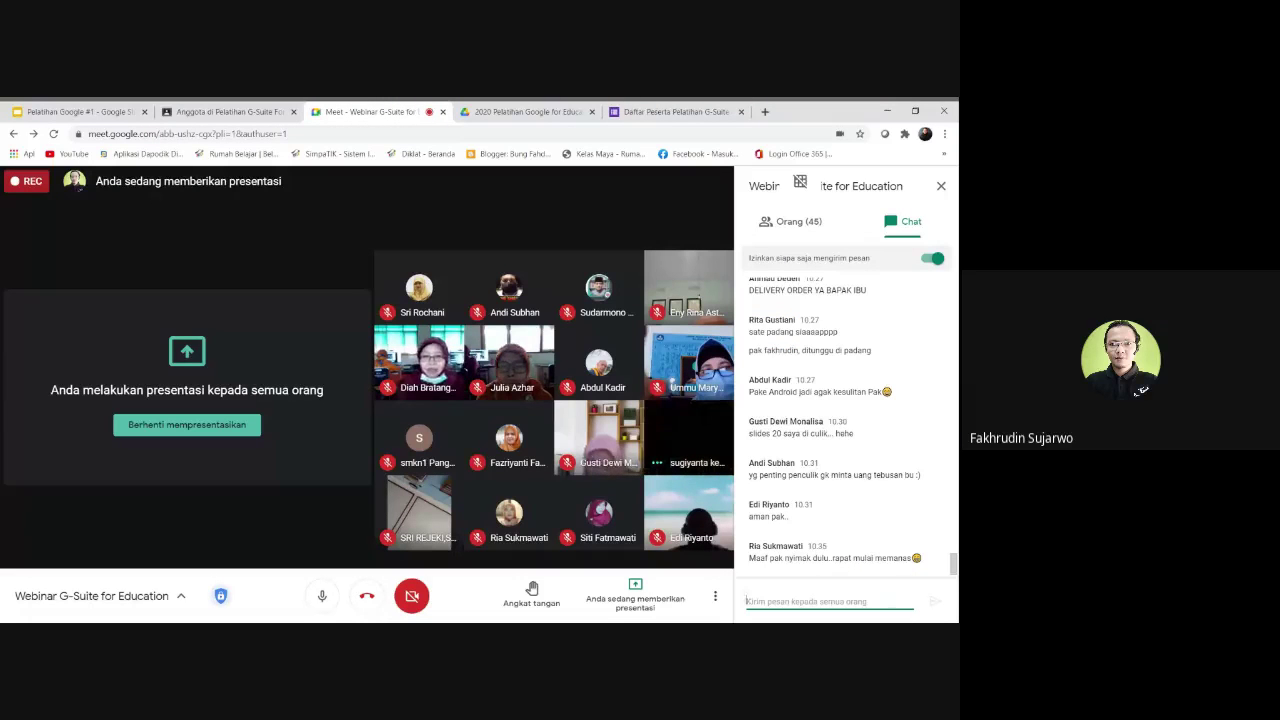
text(https://forms.gle/4Mj7Gd6qXaYWjC2U8)
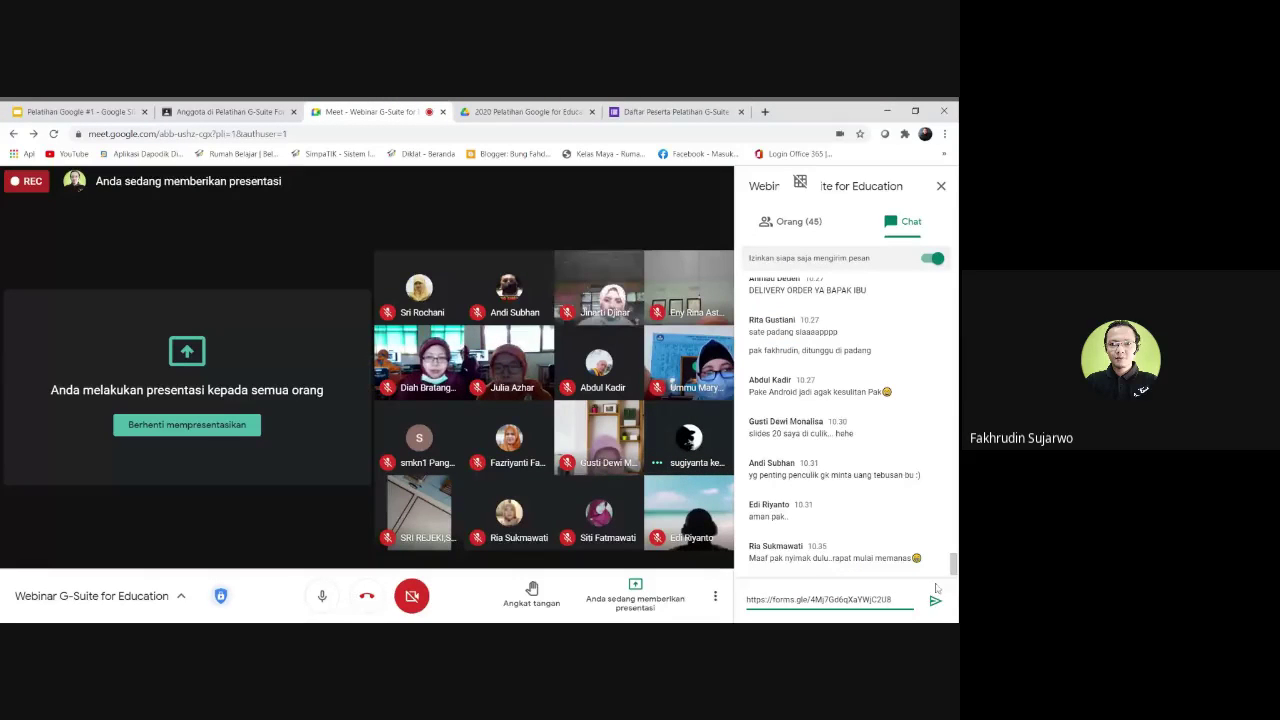
click(935, 600)
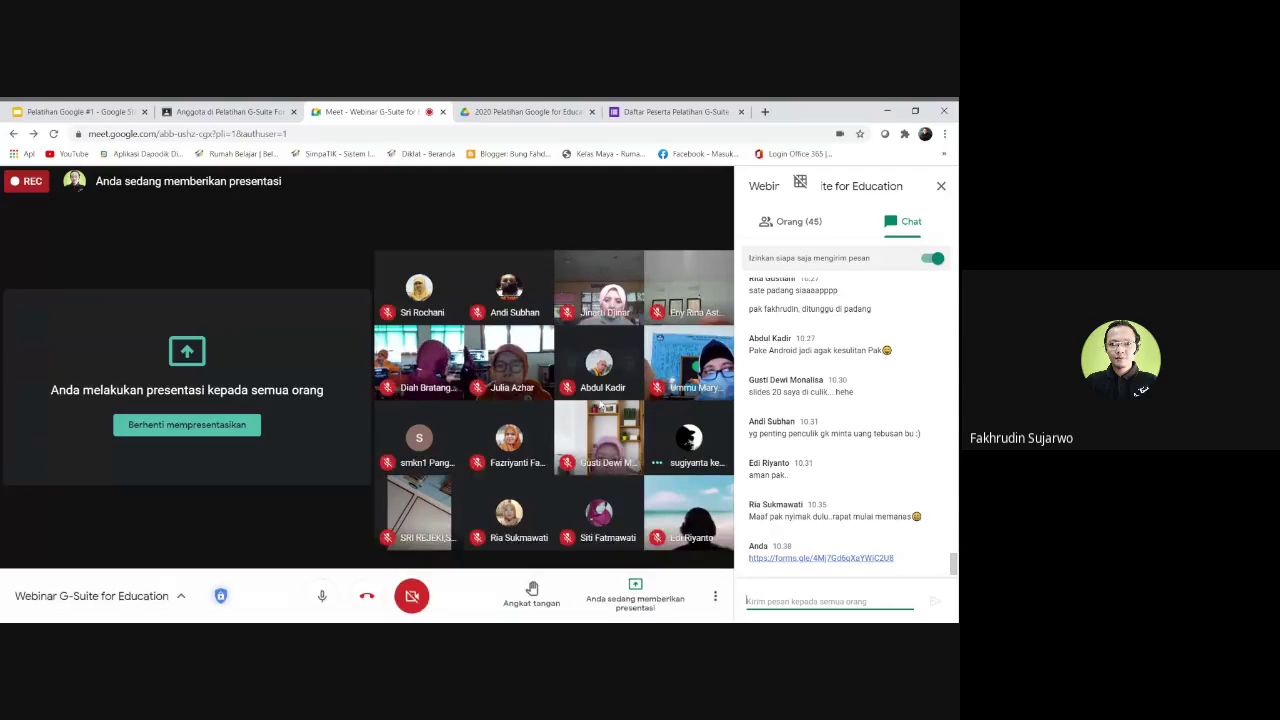
Close the form's sharing options and view its Responses tab, showing 0 responses
click(667, 111)
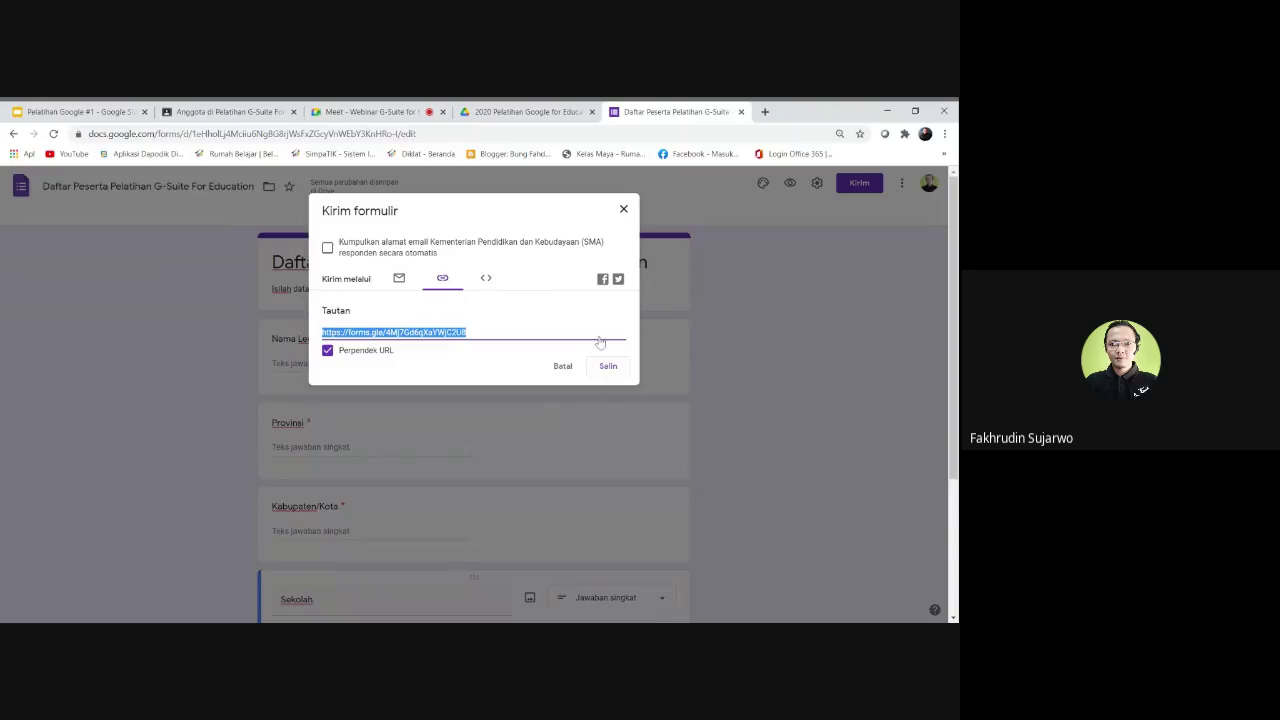
click(623, 209)
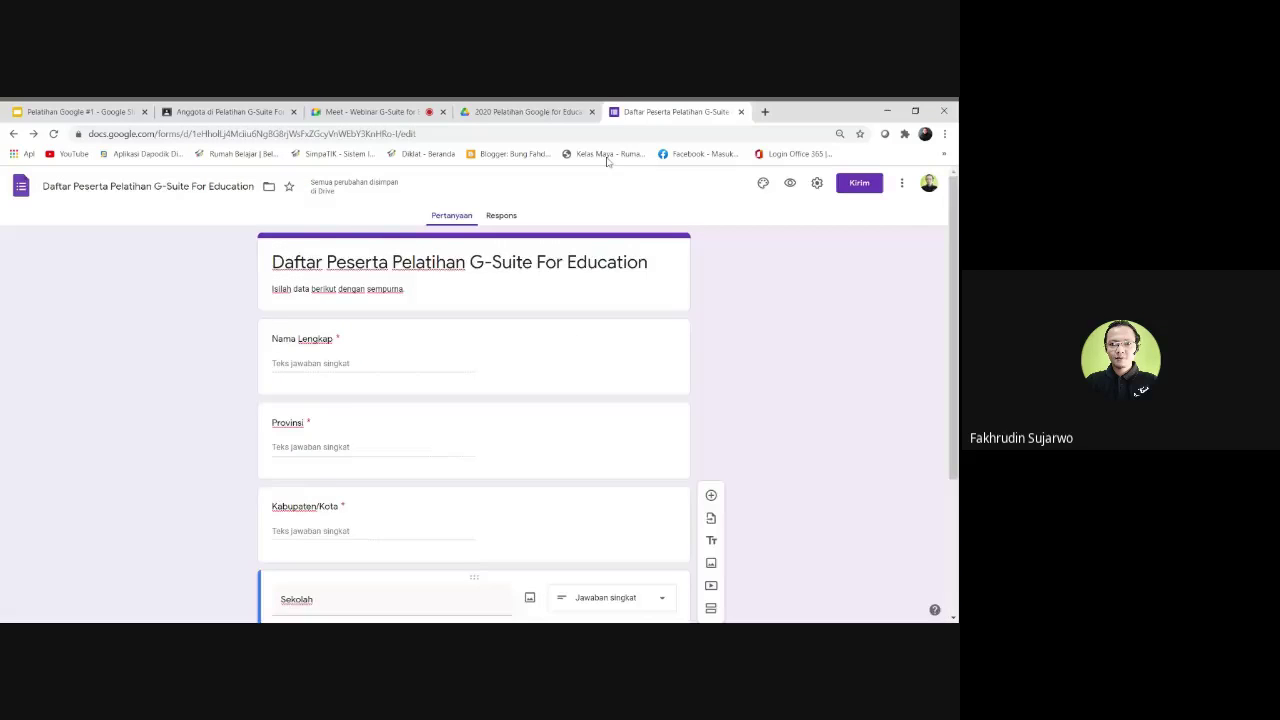
click(540, 111)
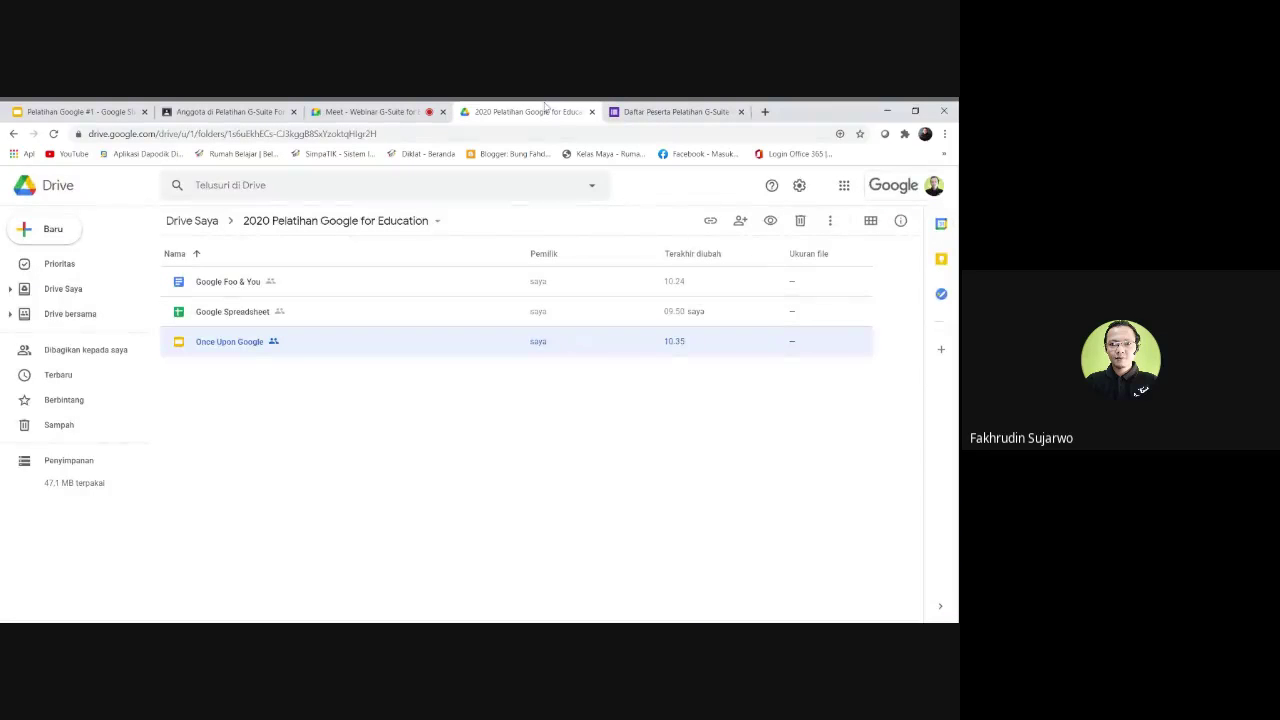
click(676, 112)
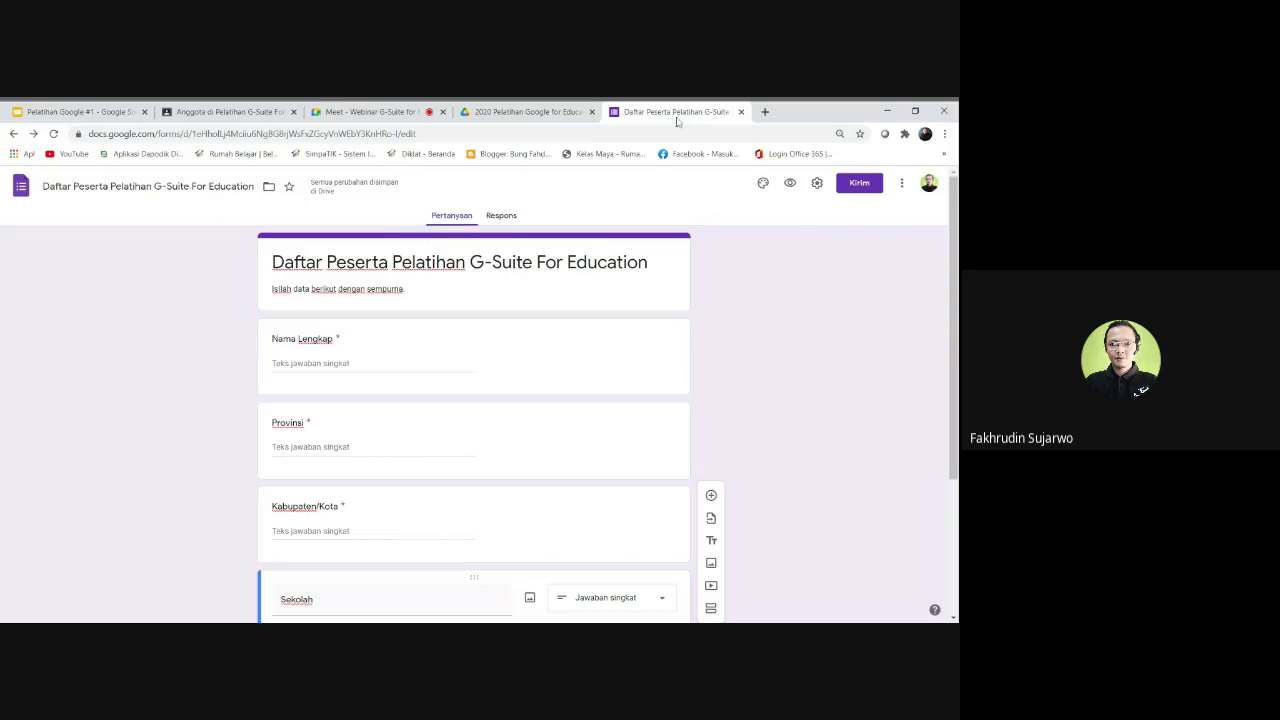
click(531, 110)
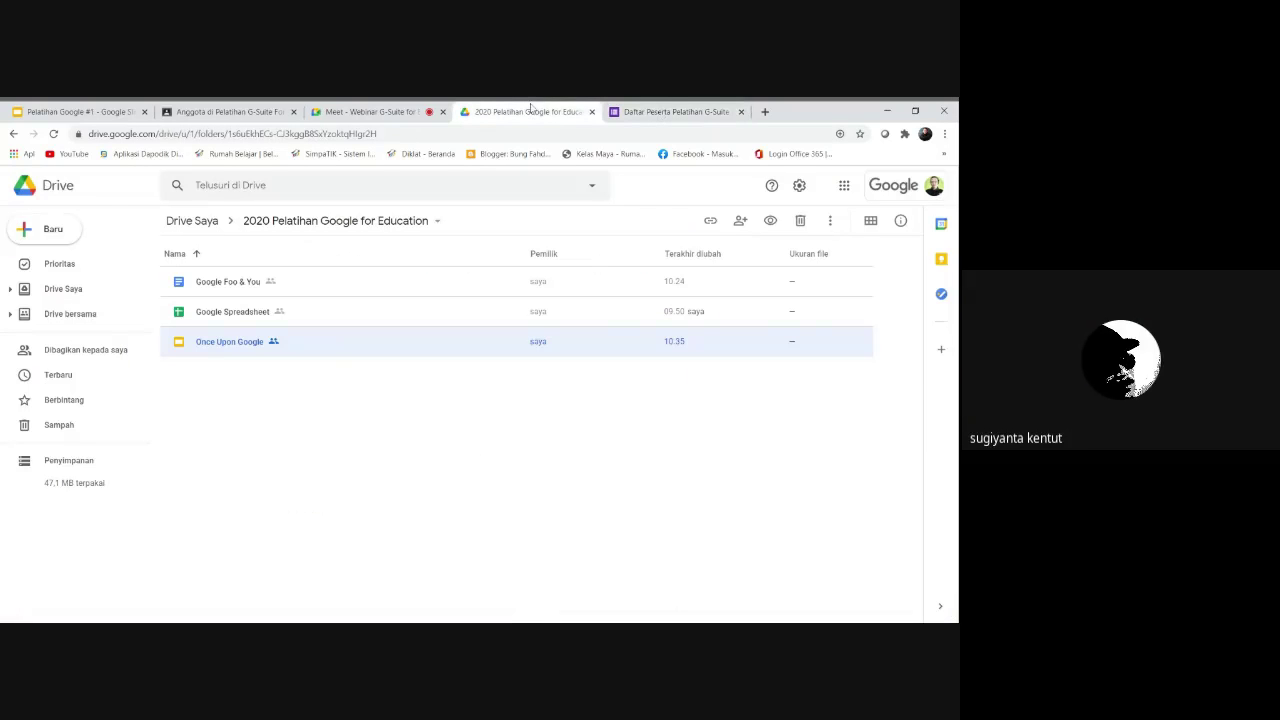
click(431, 110)
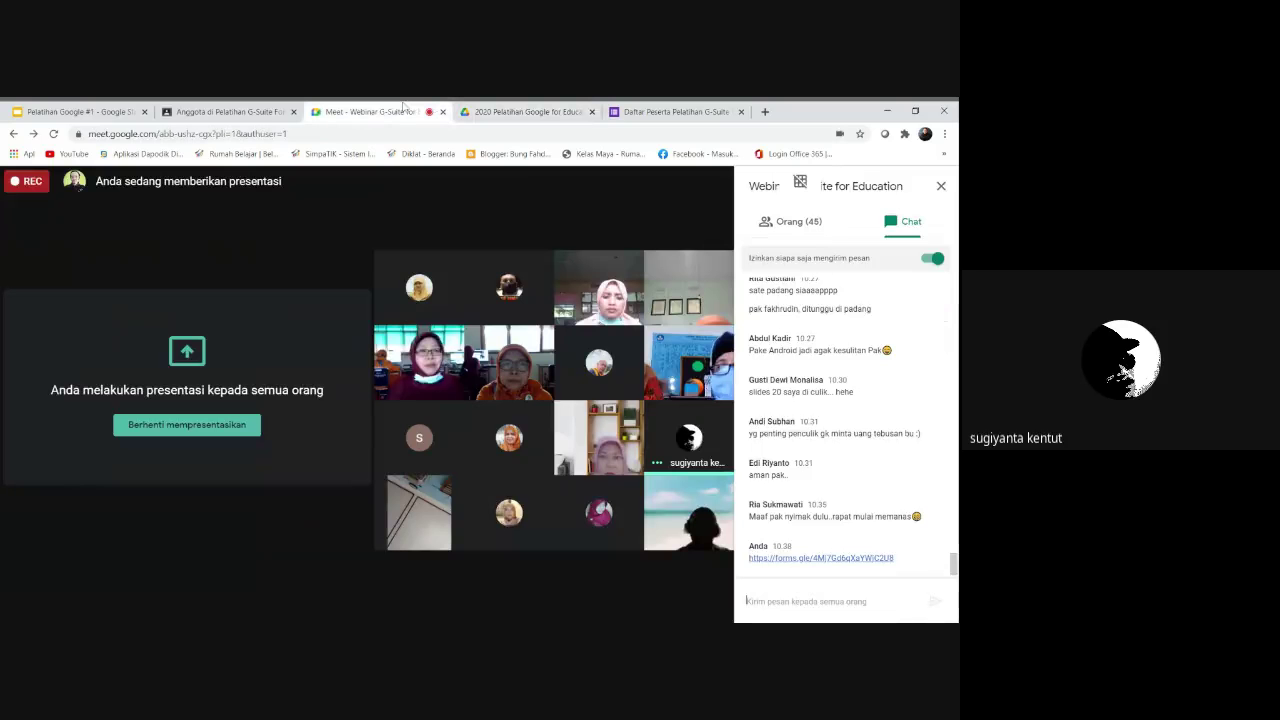
click(676, 112)
click(514, 220)
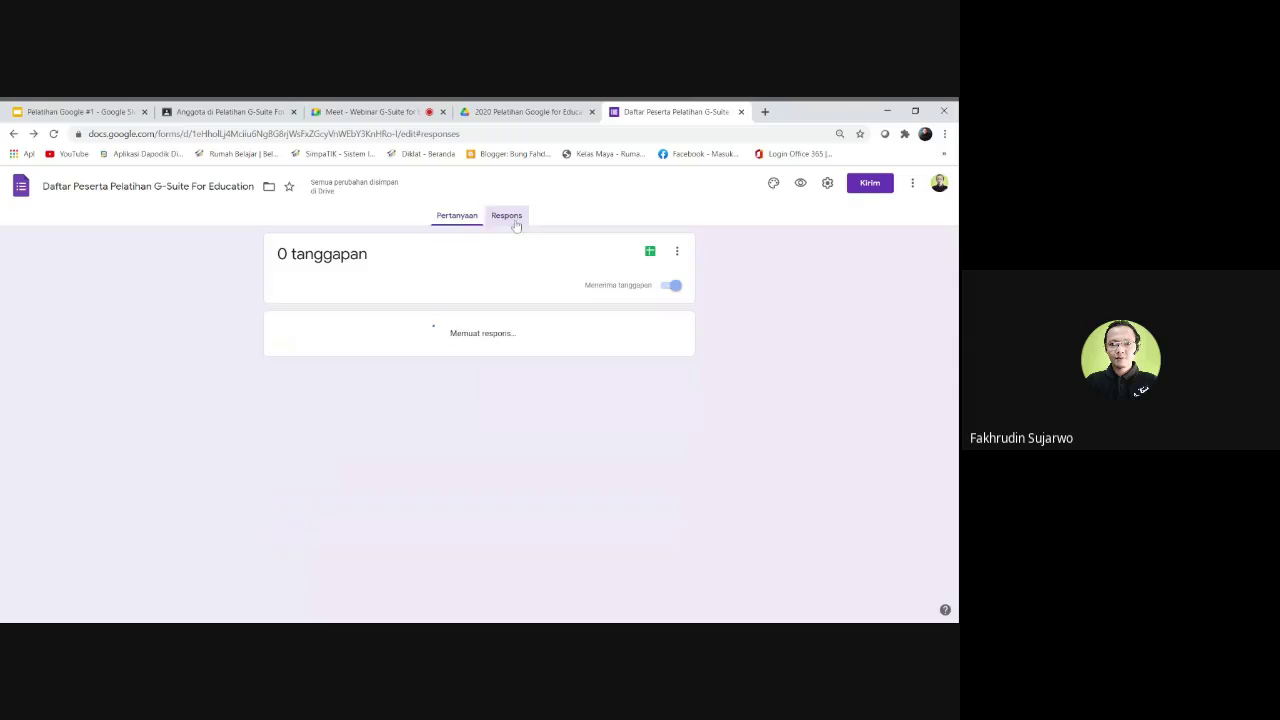
Link the form's responses to a new spreadsheet, check it, and return to Meet
click(652, 257)
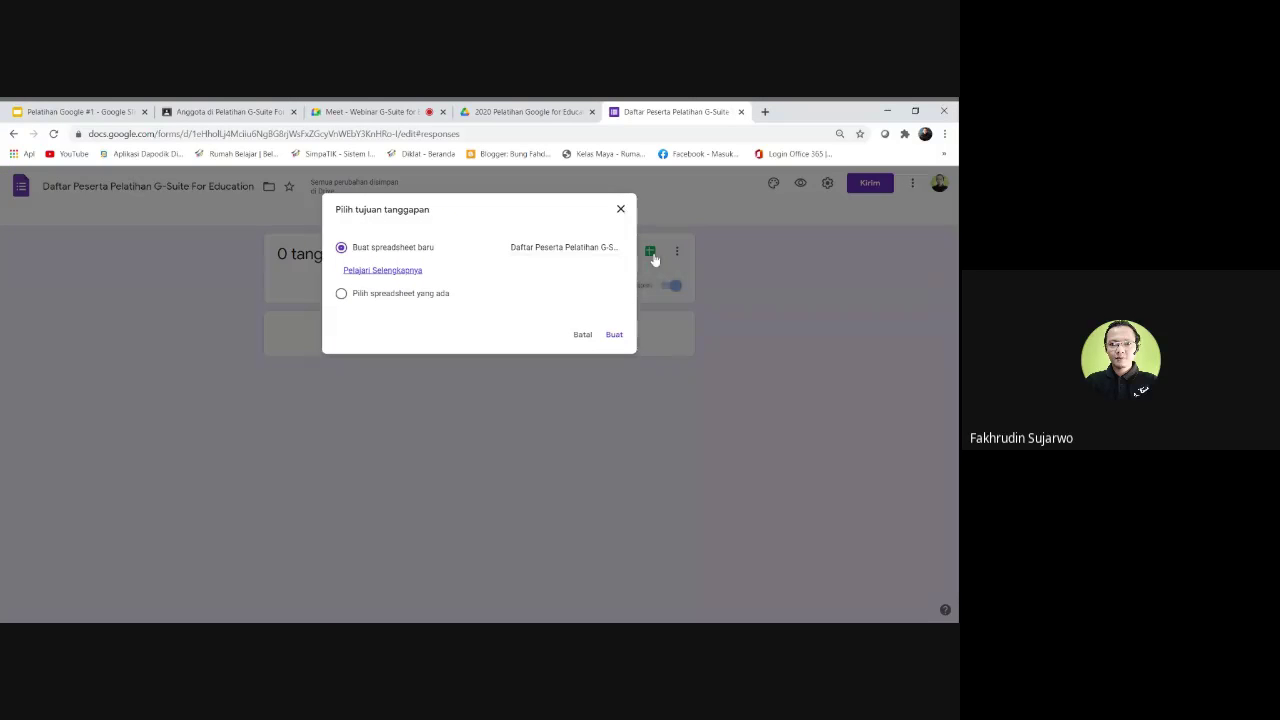
click(614, 334)
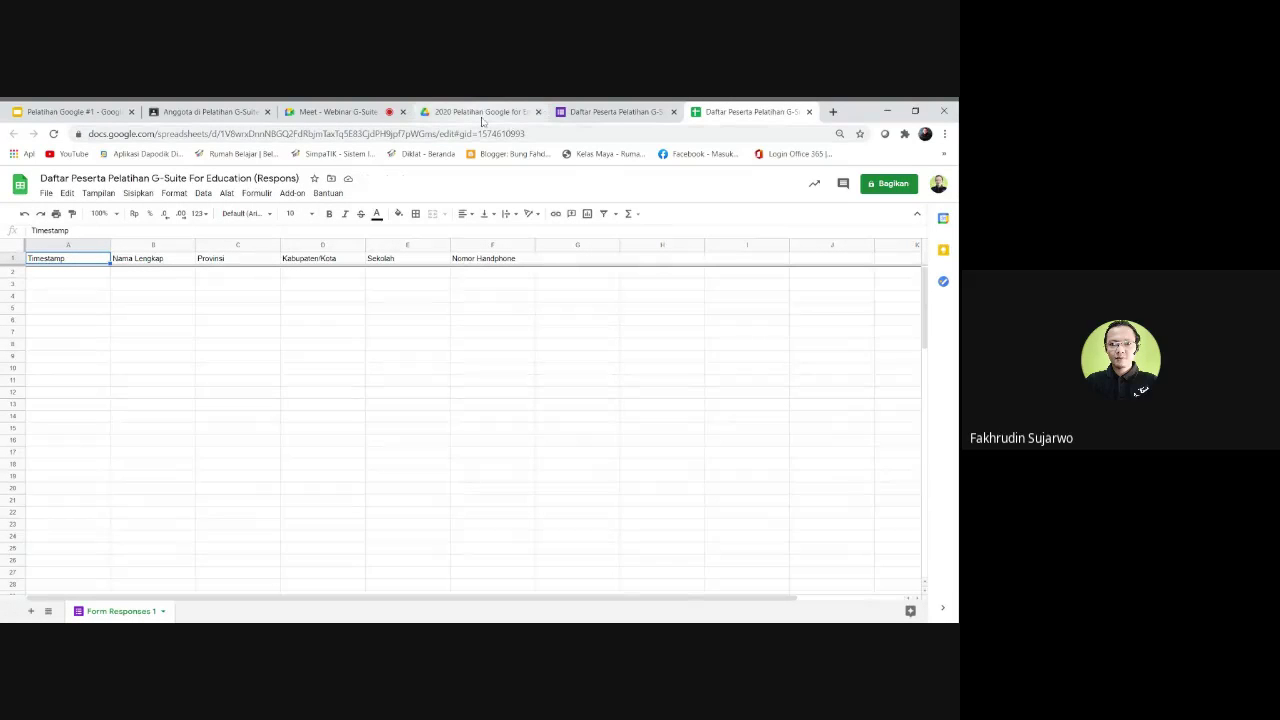
click(613, 109)
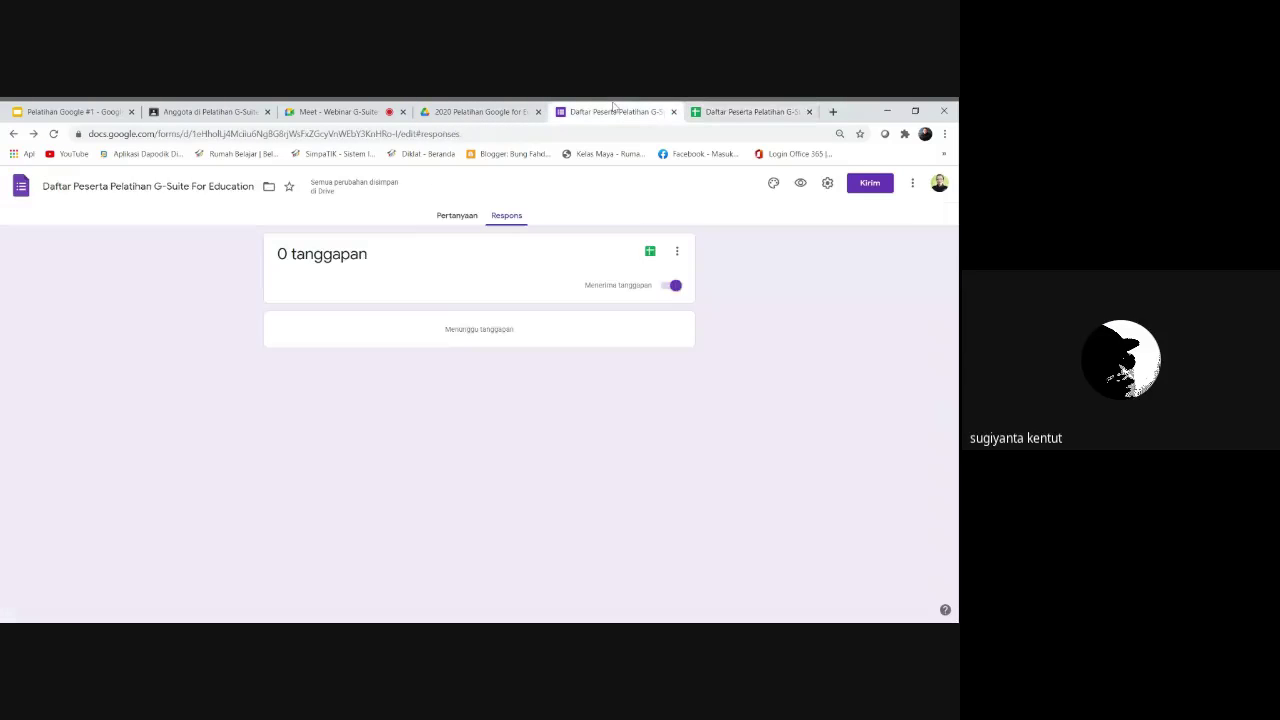
click(471, 222)
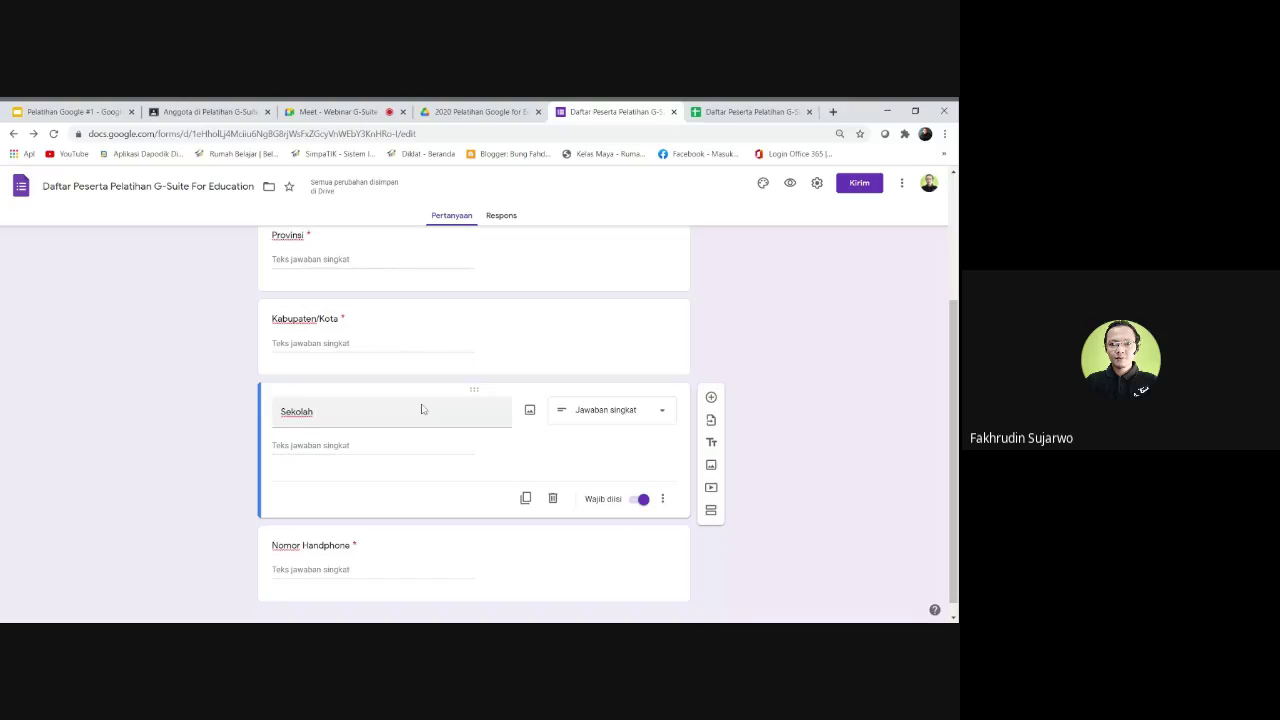
scroll(422, 410, down, 1)
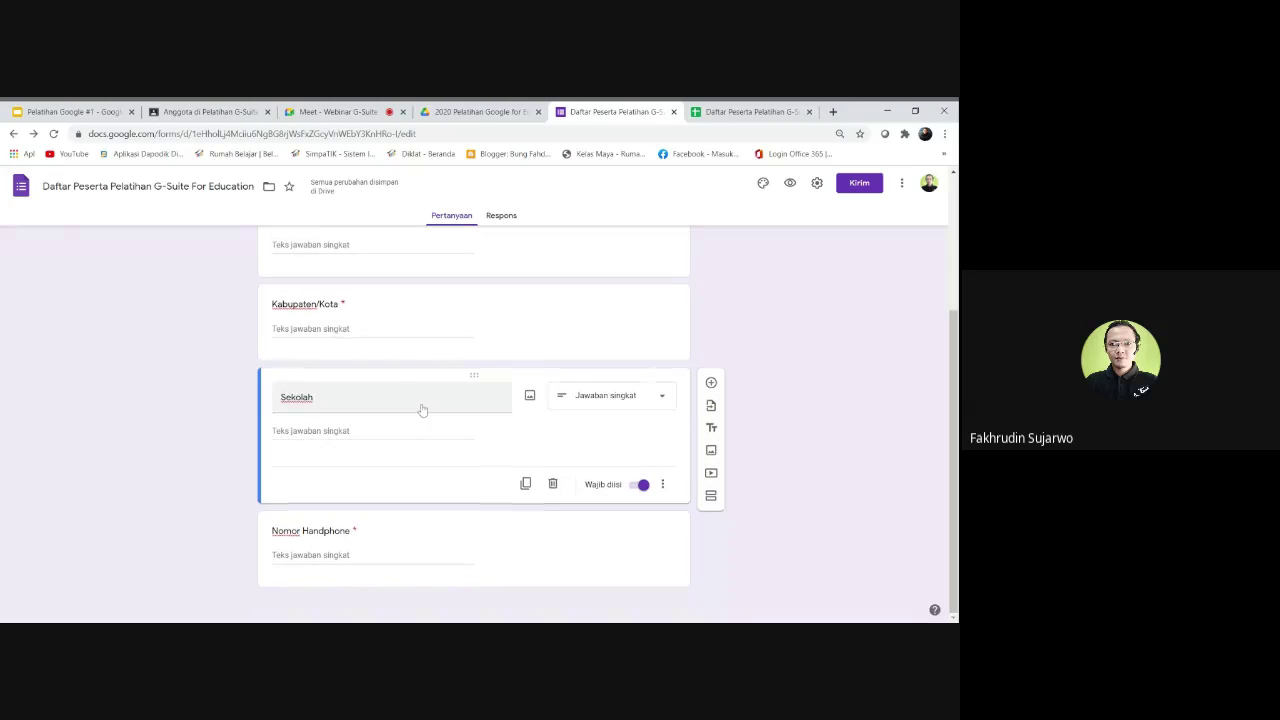
click(741, 110)
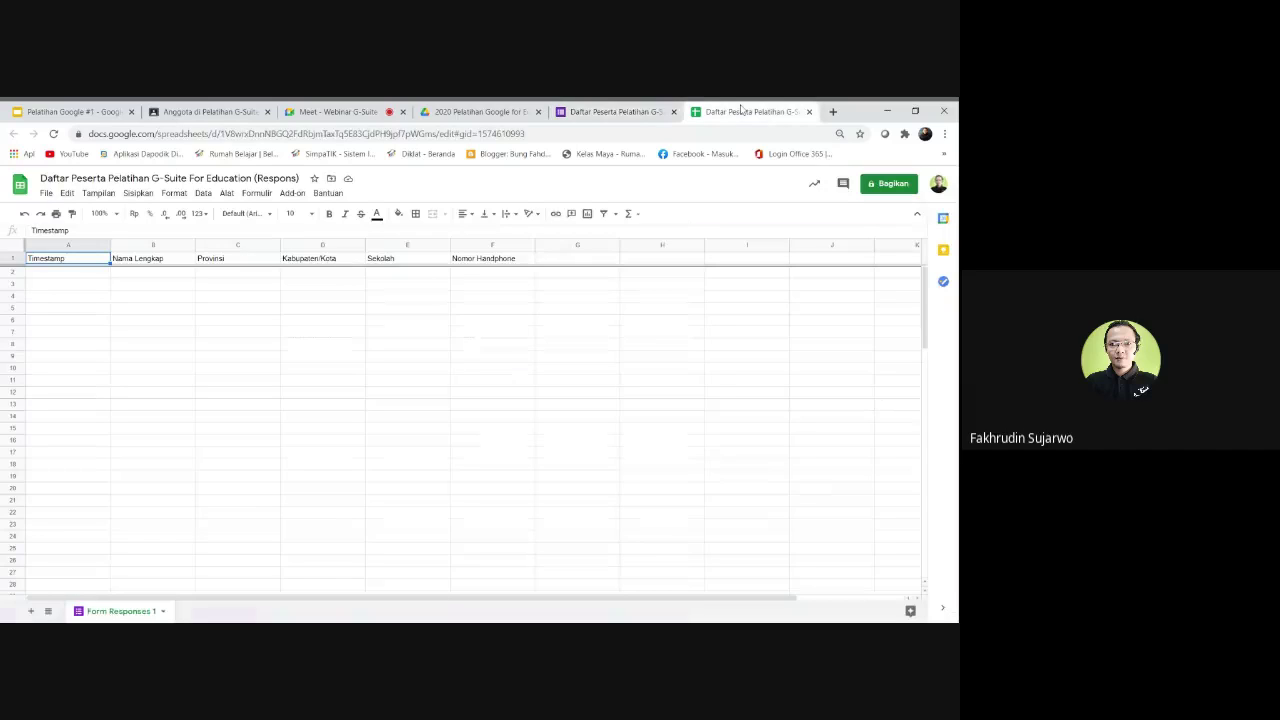
click(370, 106)
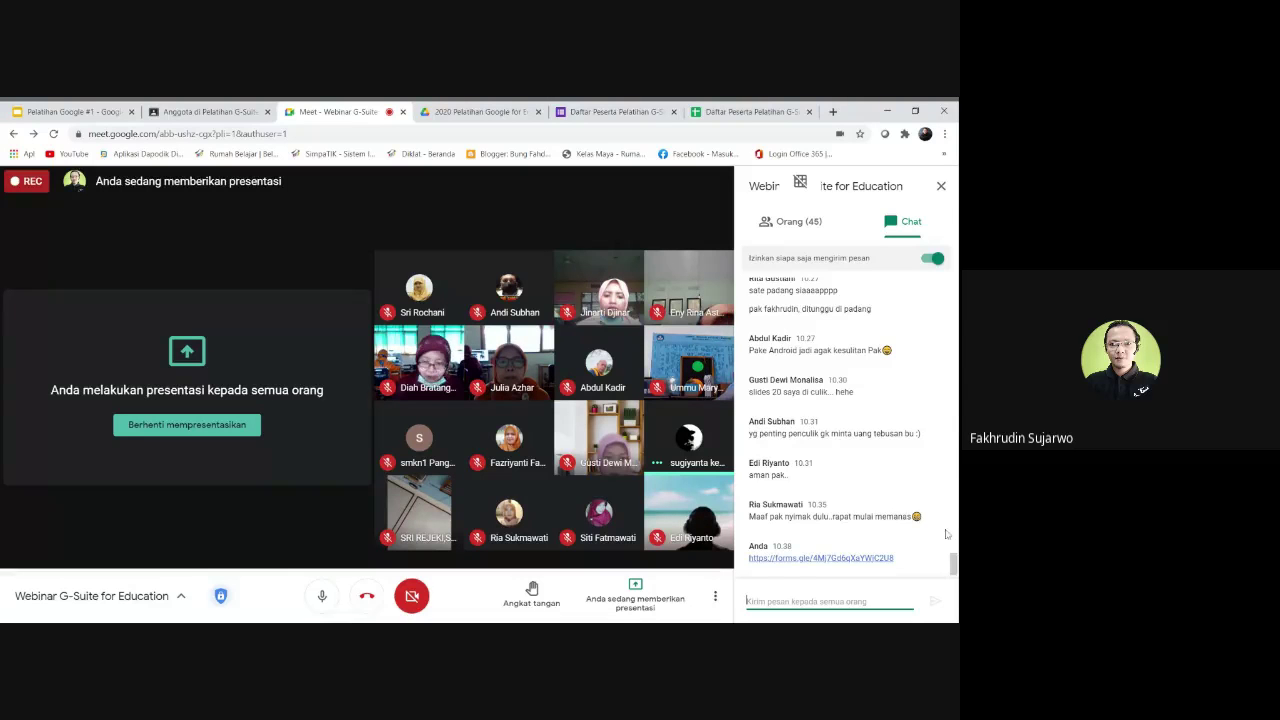
Scroll through the chat replies about the form link and bring up the presentation options
scroll(948, 520, up, 5)
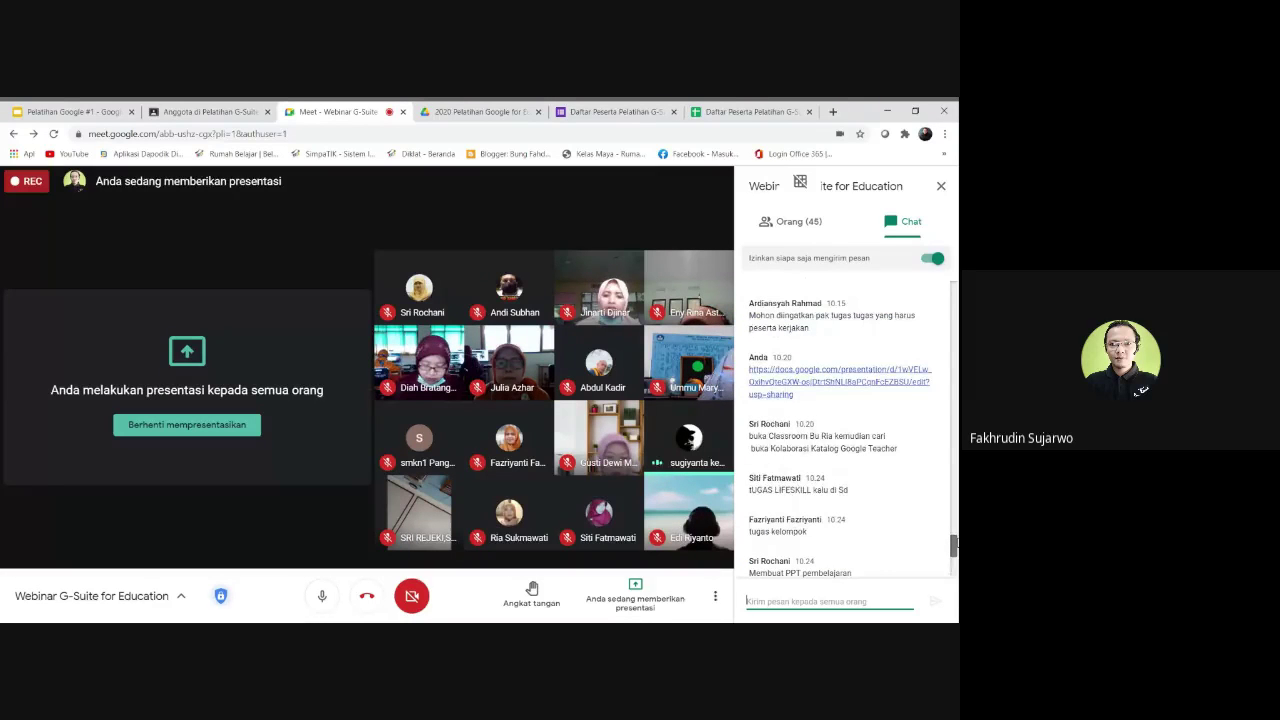
scroll(948, 520, down, 1)
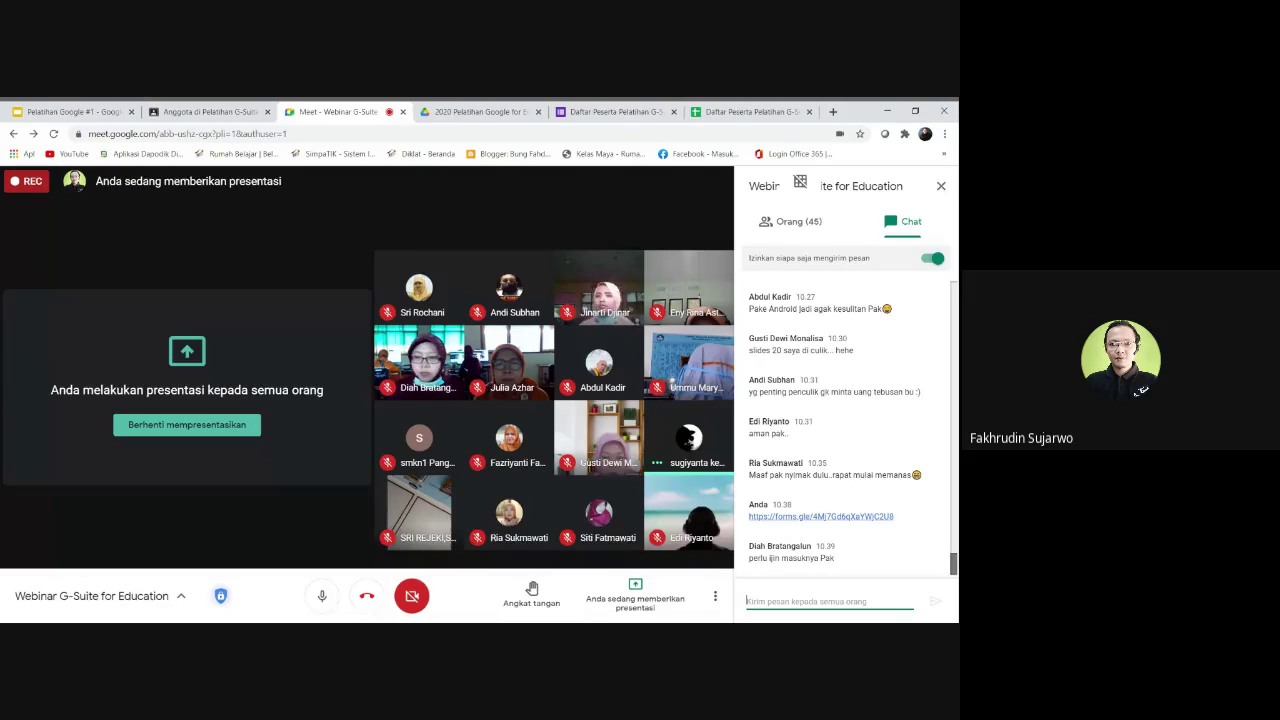
click(640, 600)
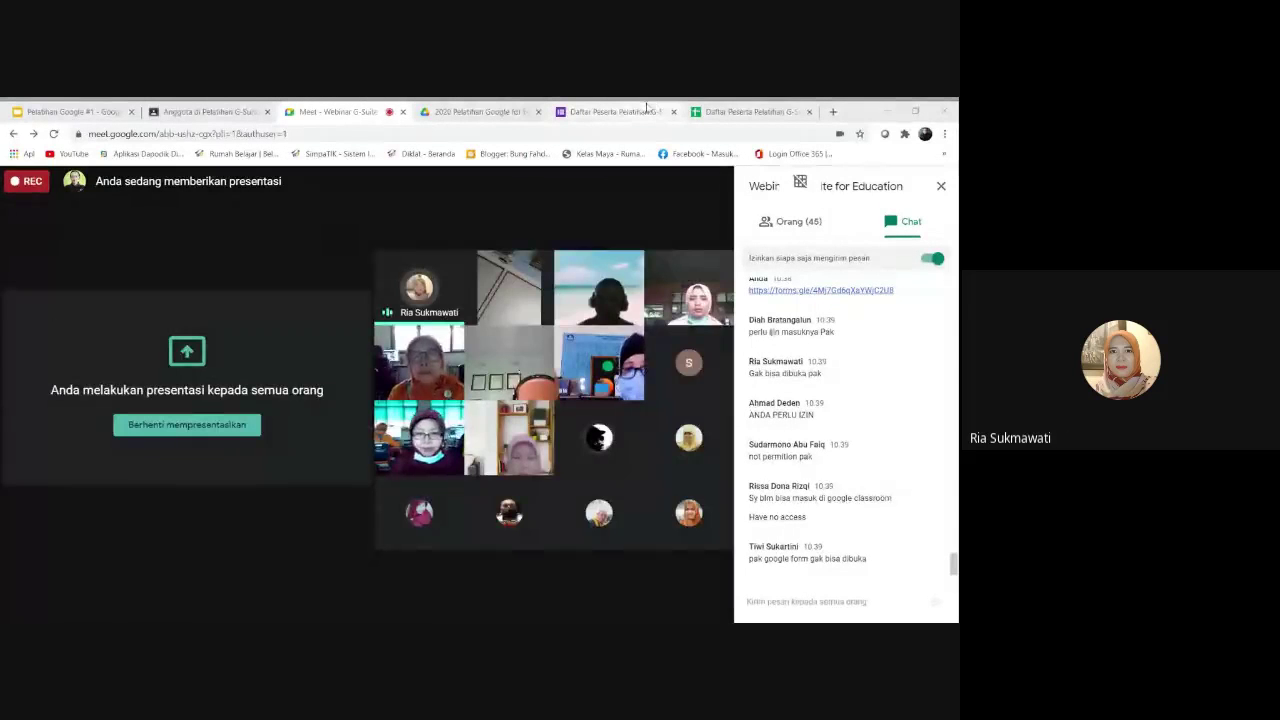
Check the linked response spreadsheet, then try shortening the form link in the send options
click(640, 111)
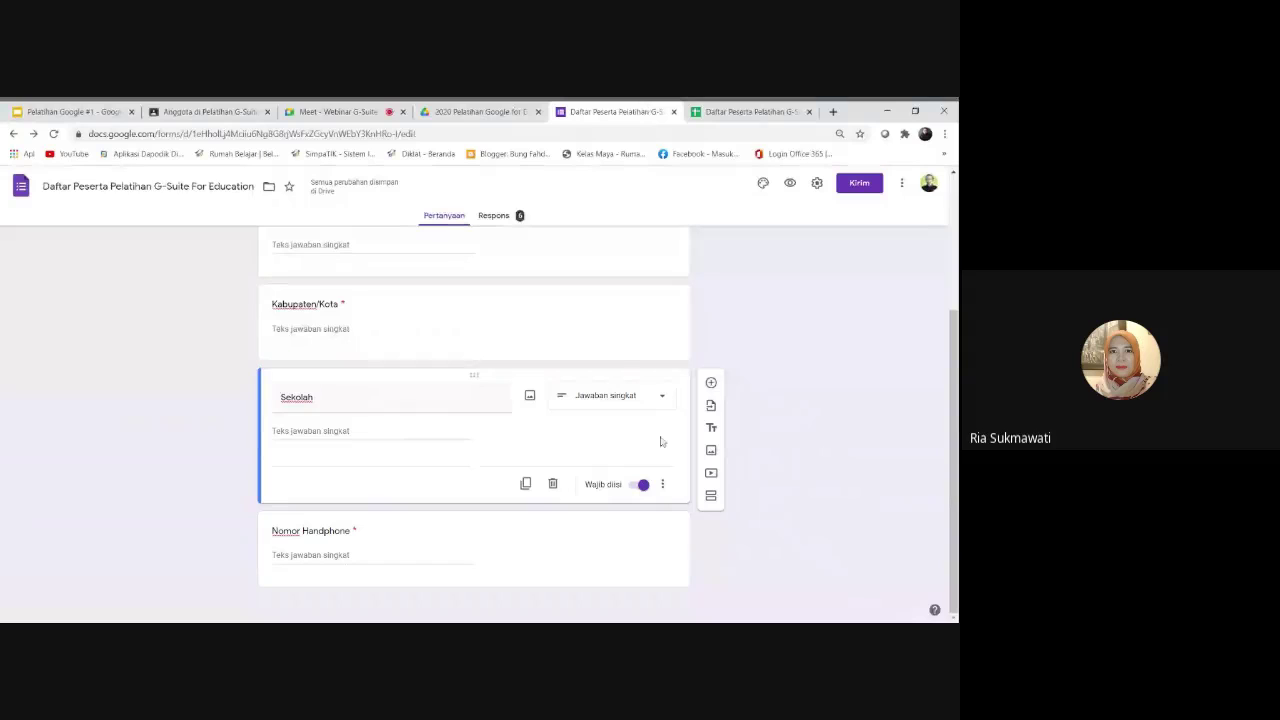
click(745, 111)
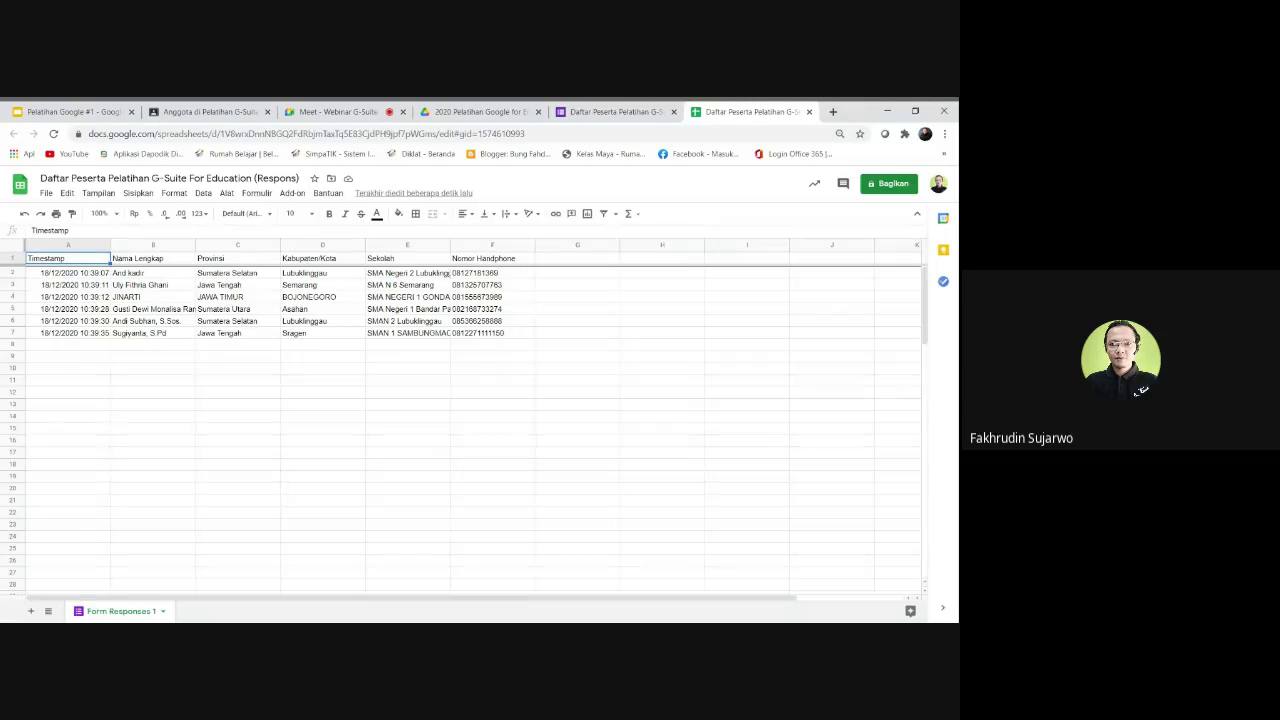
click(606, 110)
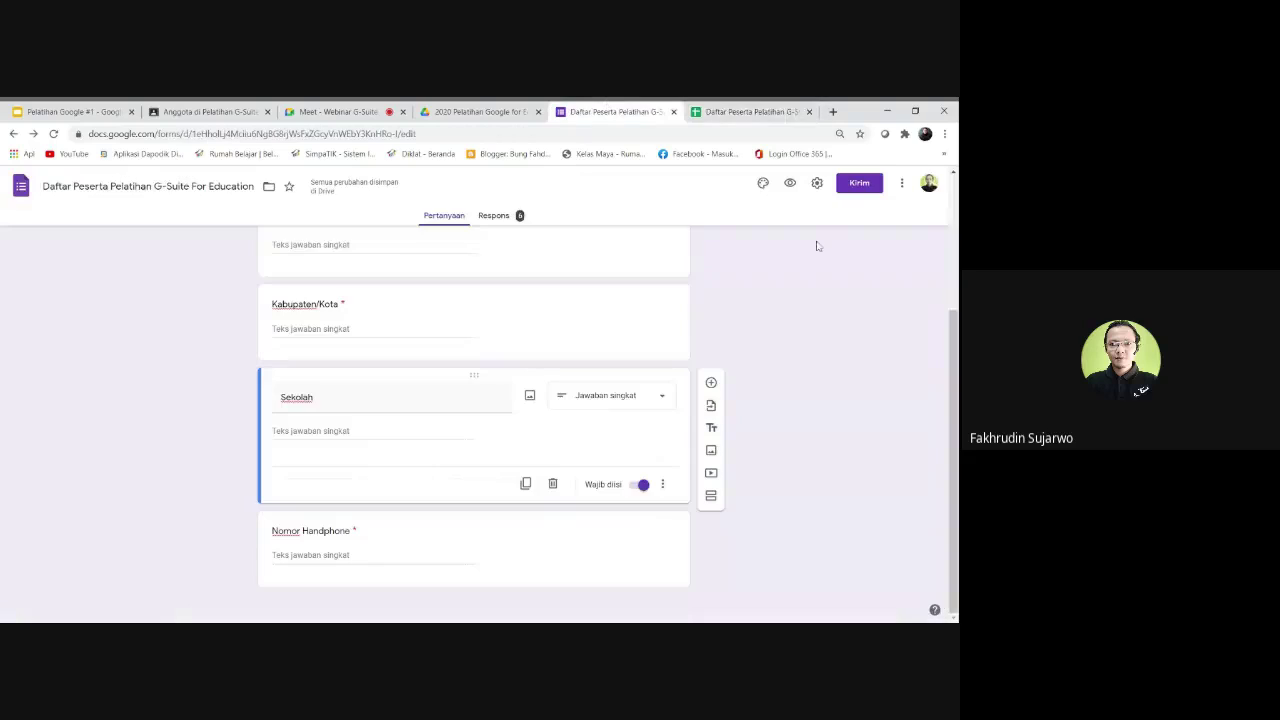
click(850, 189)
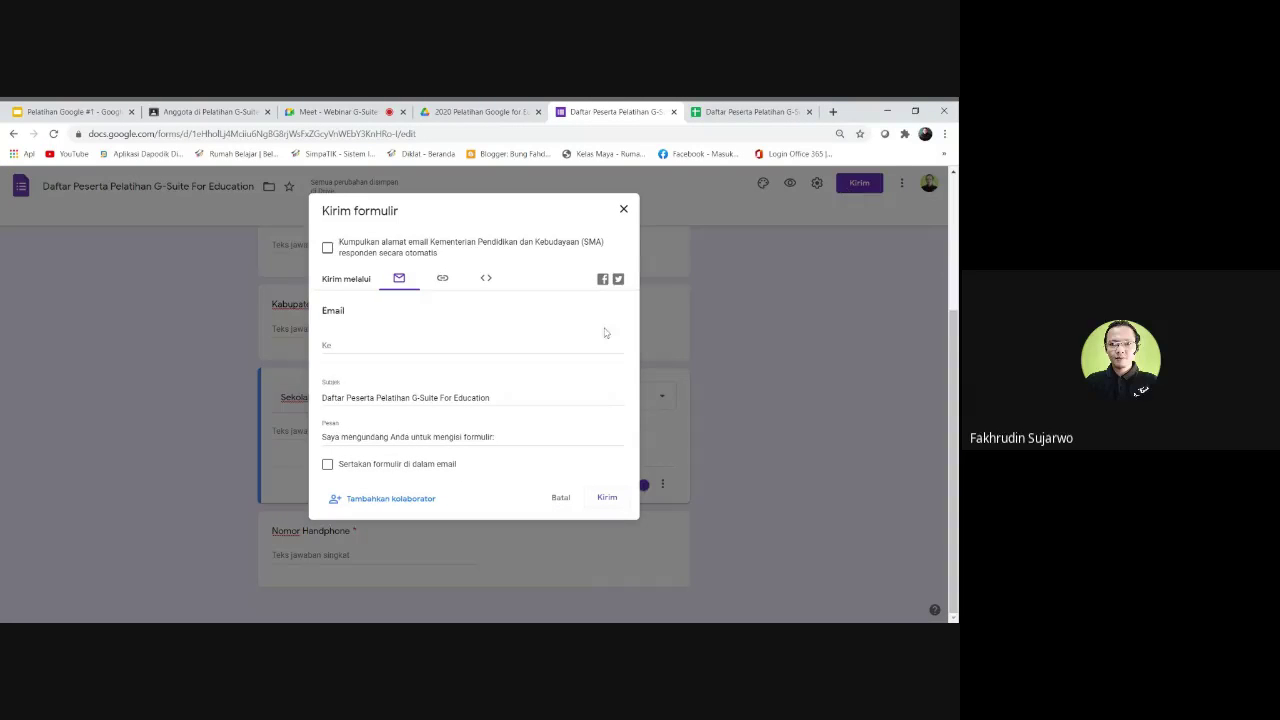
click(442, 279)
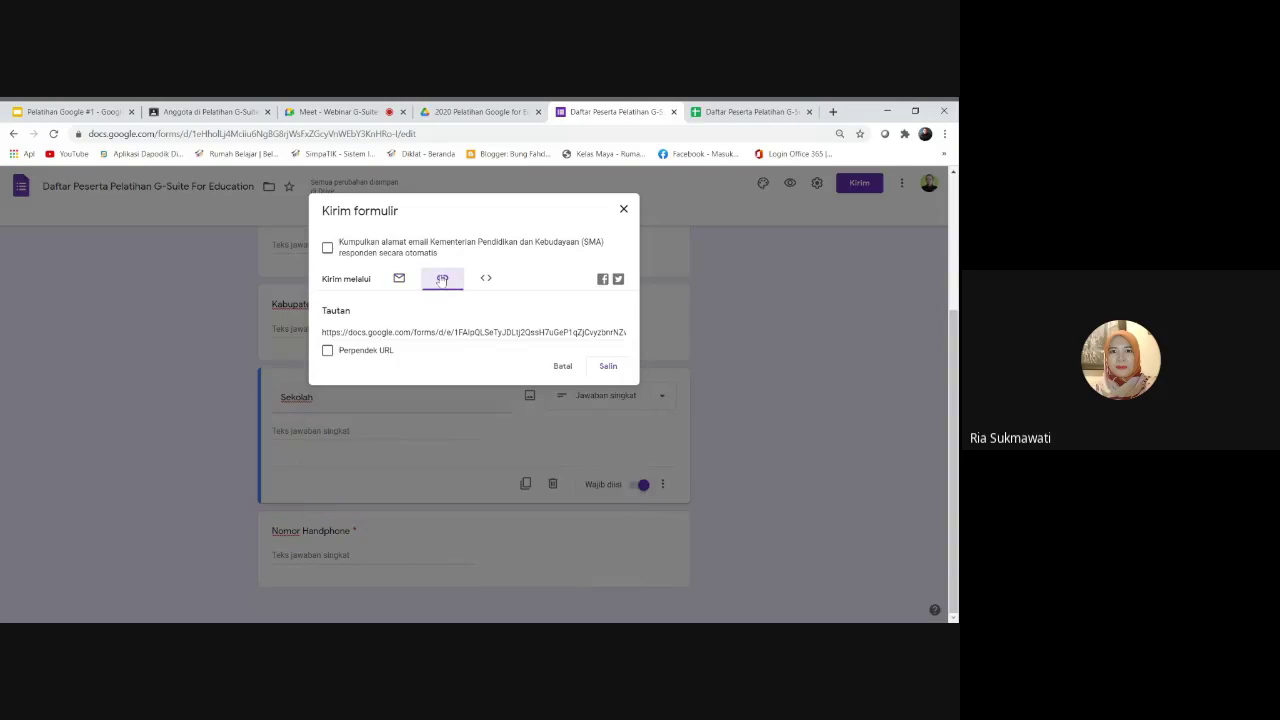
click(328, 350)
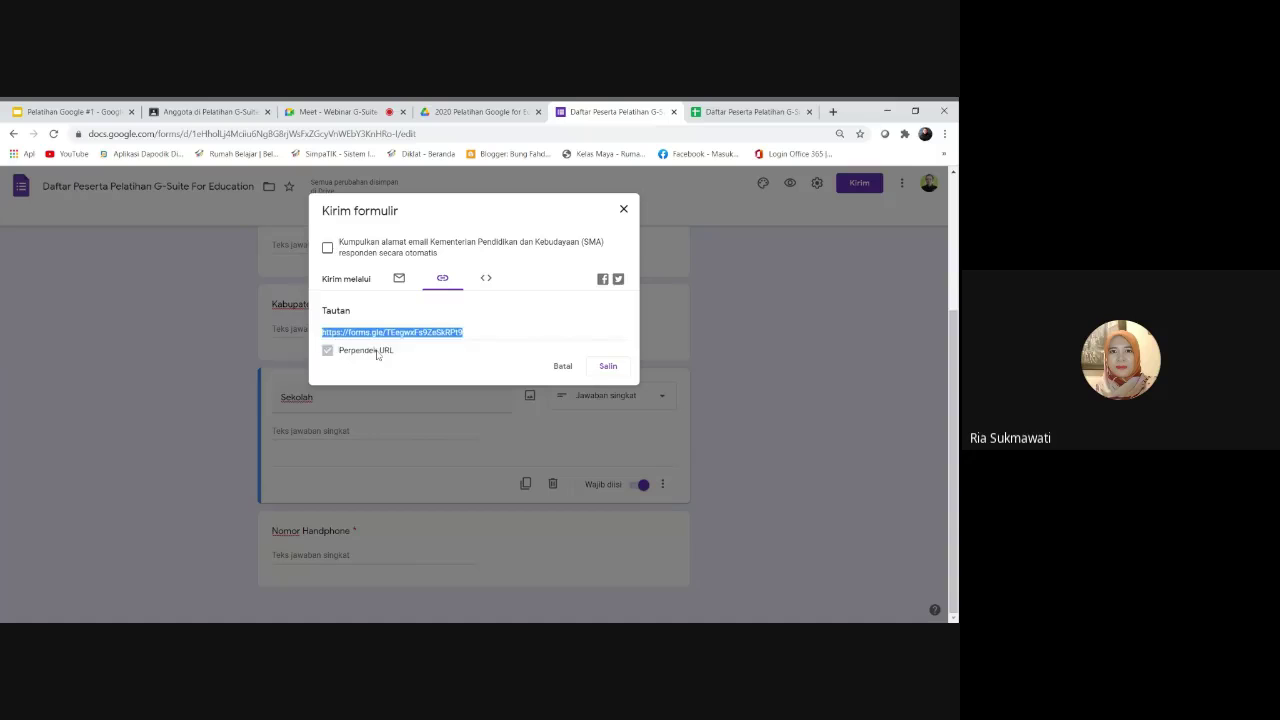
click(623, 209)
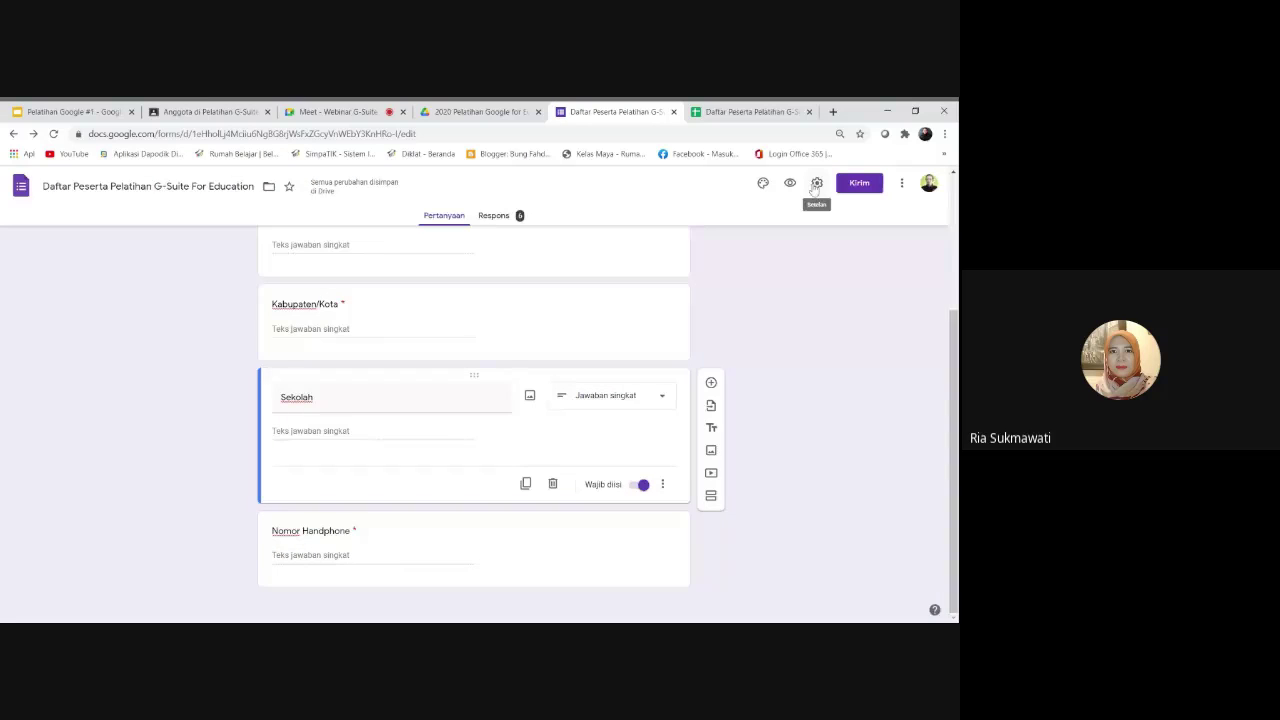
Copy a fresh shortened forms.gle link from the form's send options
click(816, 184)
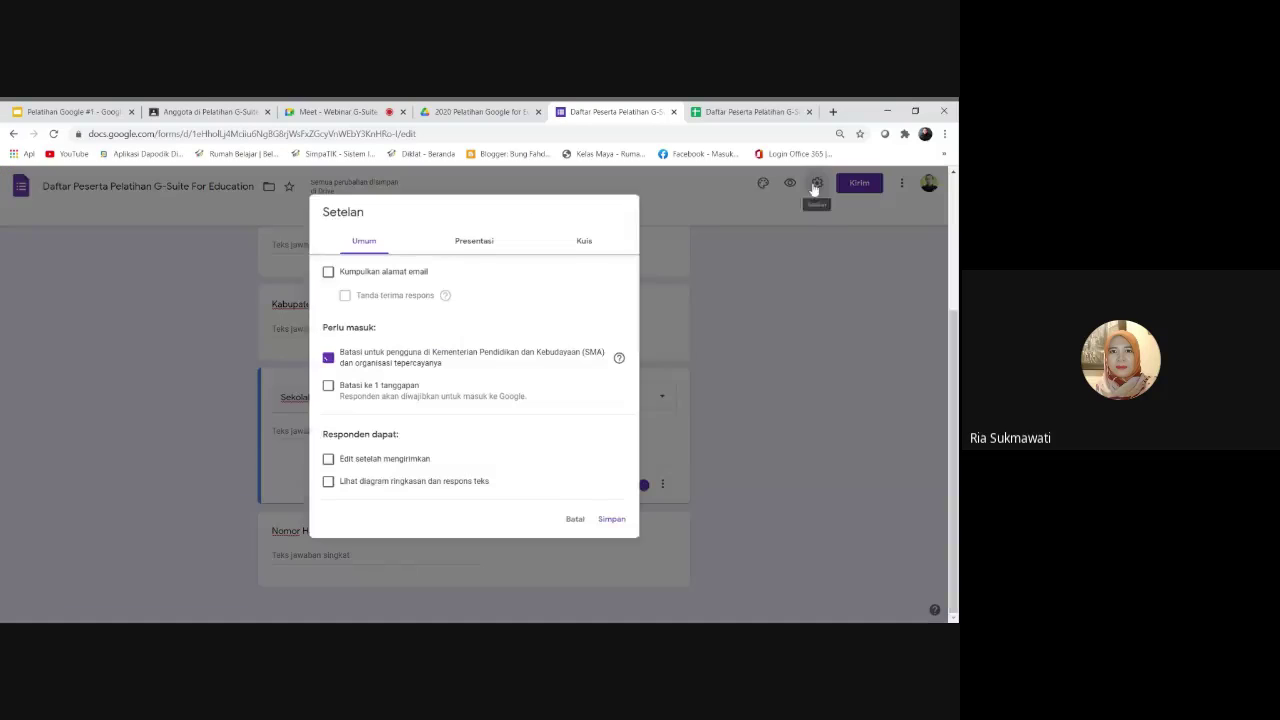
click(575, 520)
click(860, 184)
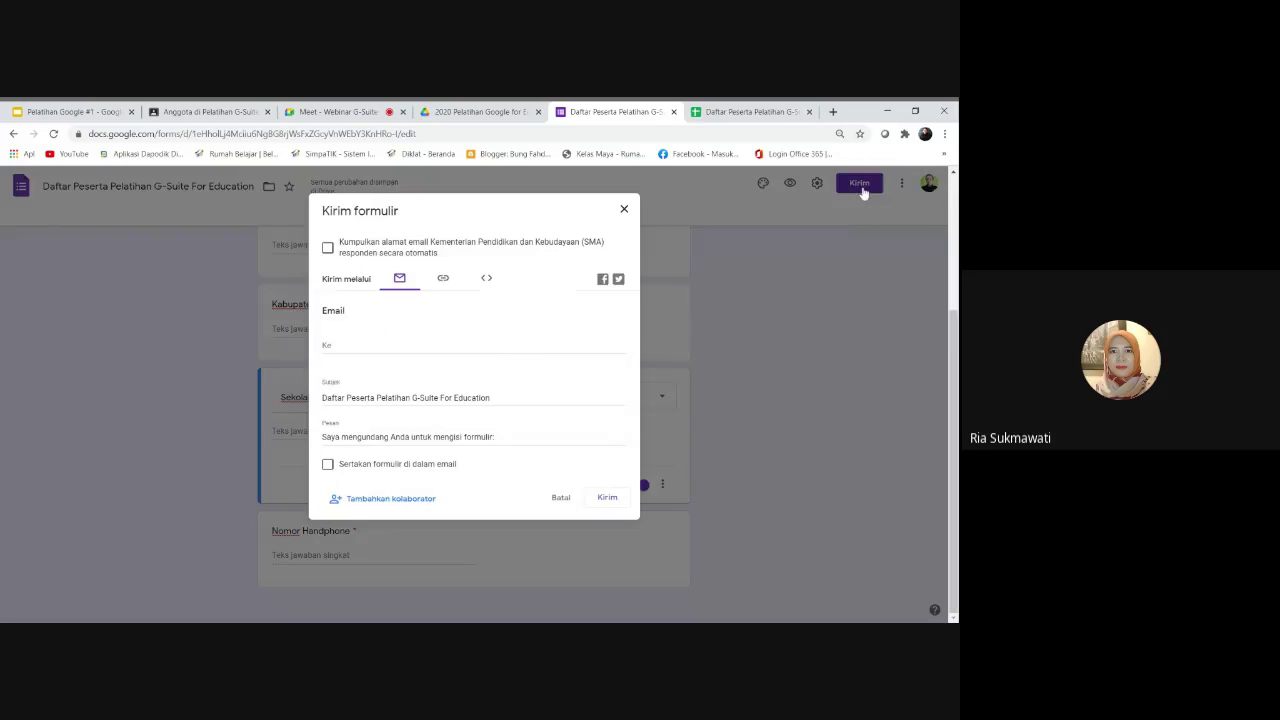
click(445, 286)
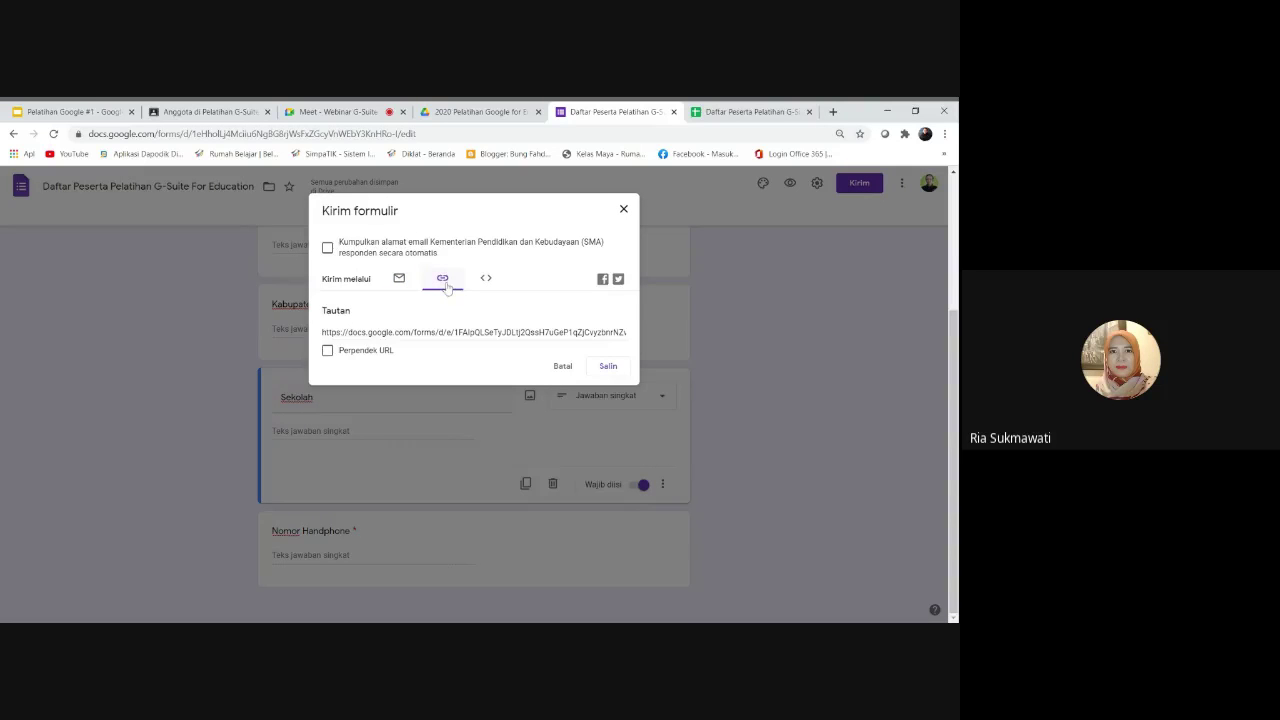
click(367, 352)
click(606, 366)
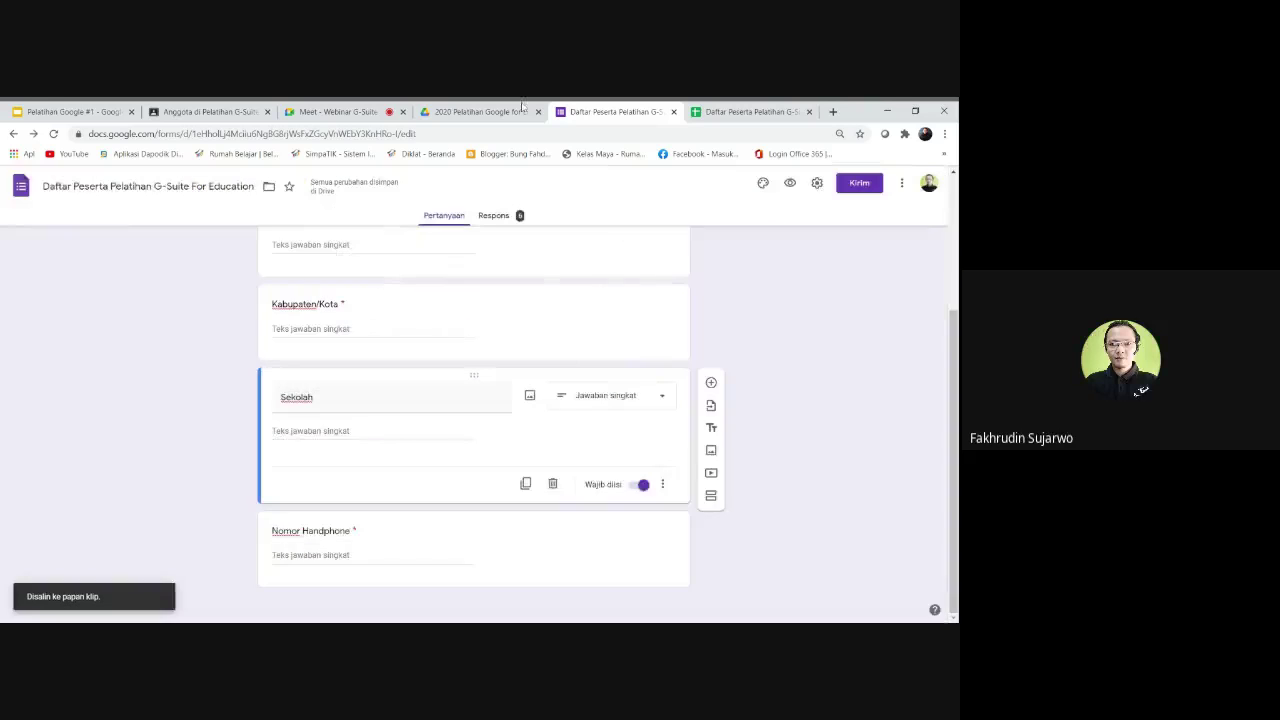
click(487, 111)
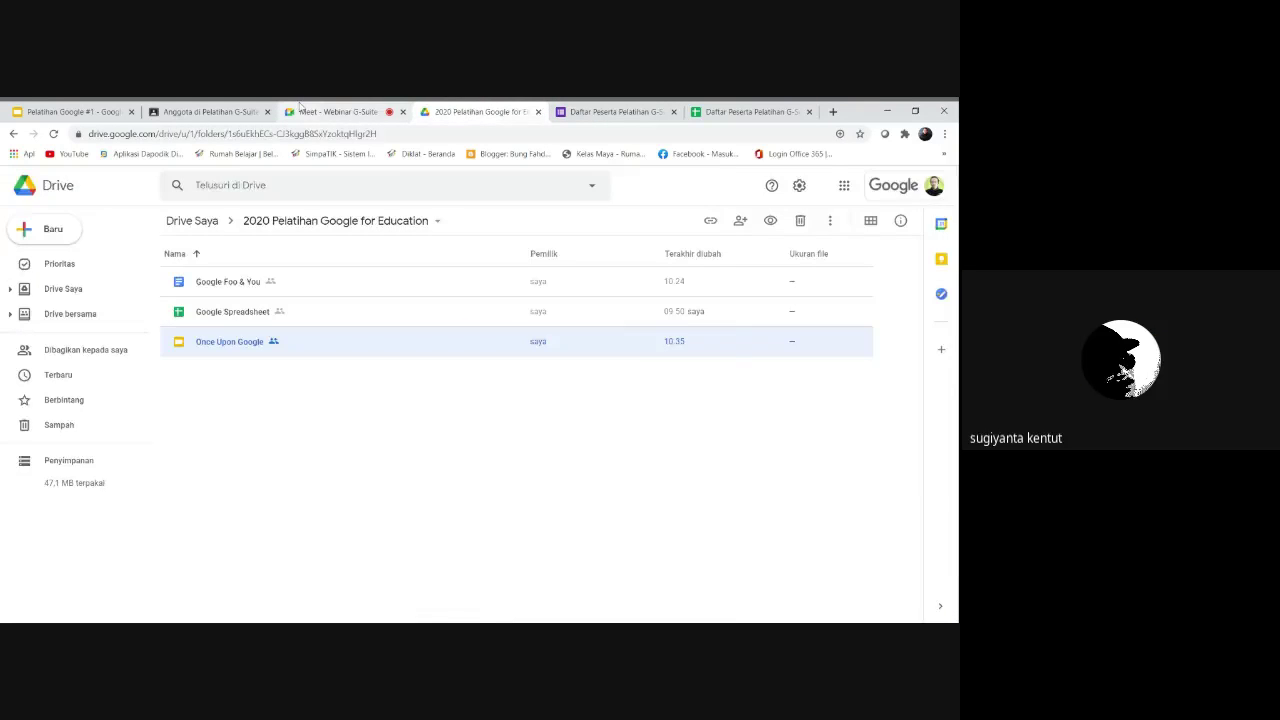
Repost the fresh forms.gle form link to everyone in the Meet chat
click(335, 111)
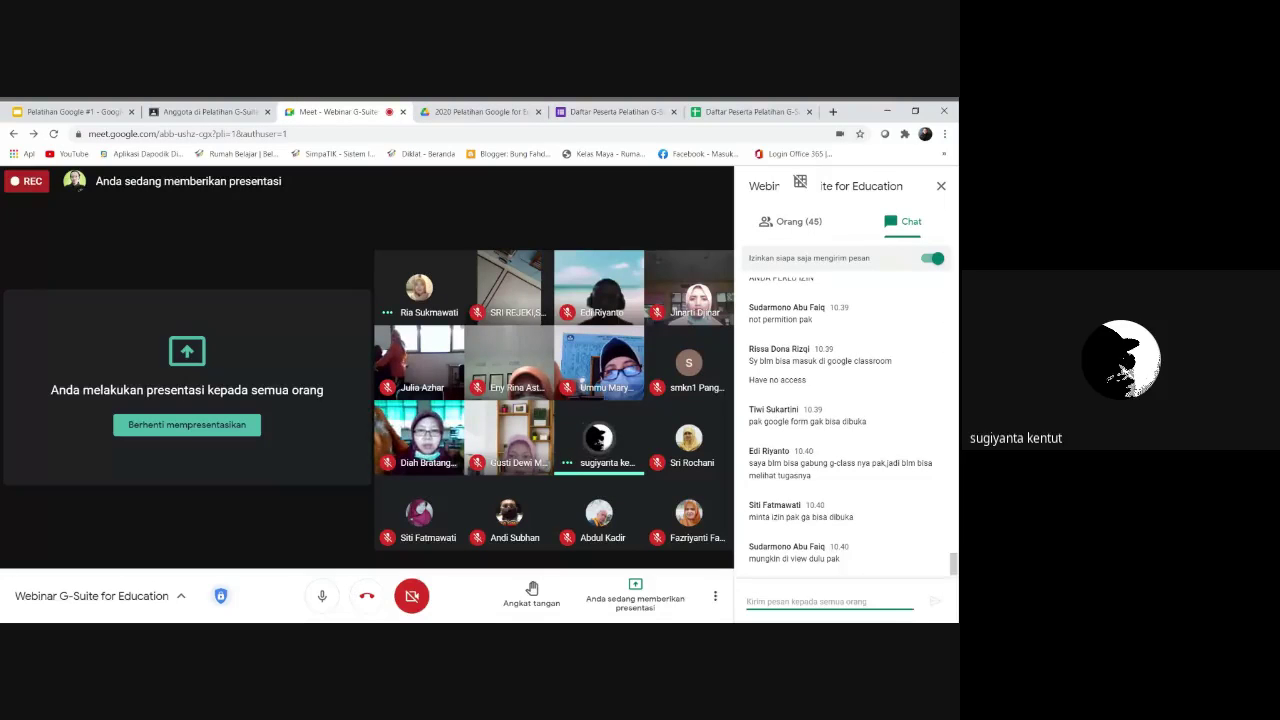
text(https://forms.gle/sCHY6SFPiiqn99Vd4q)
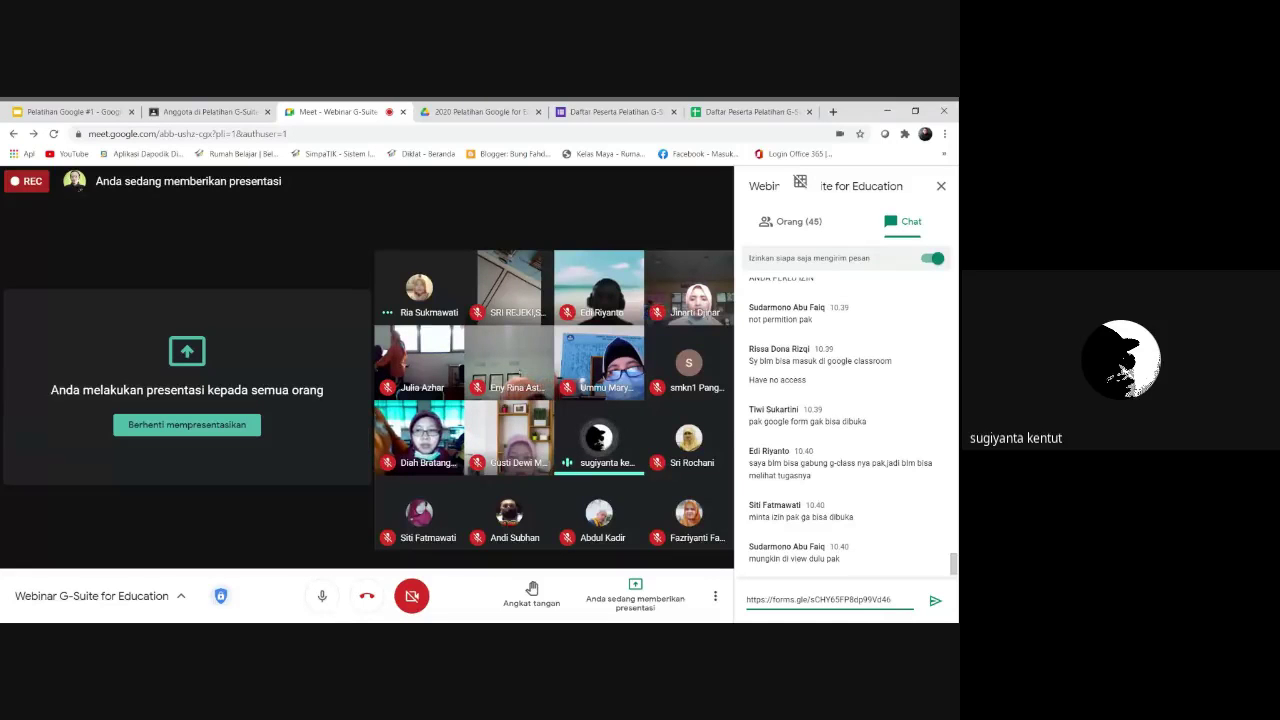
click(940, 605)
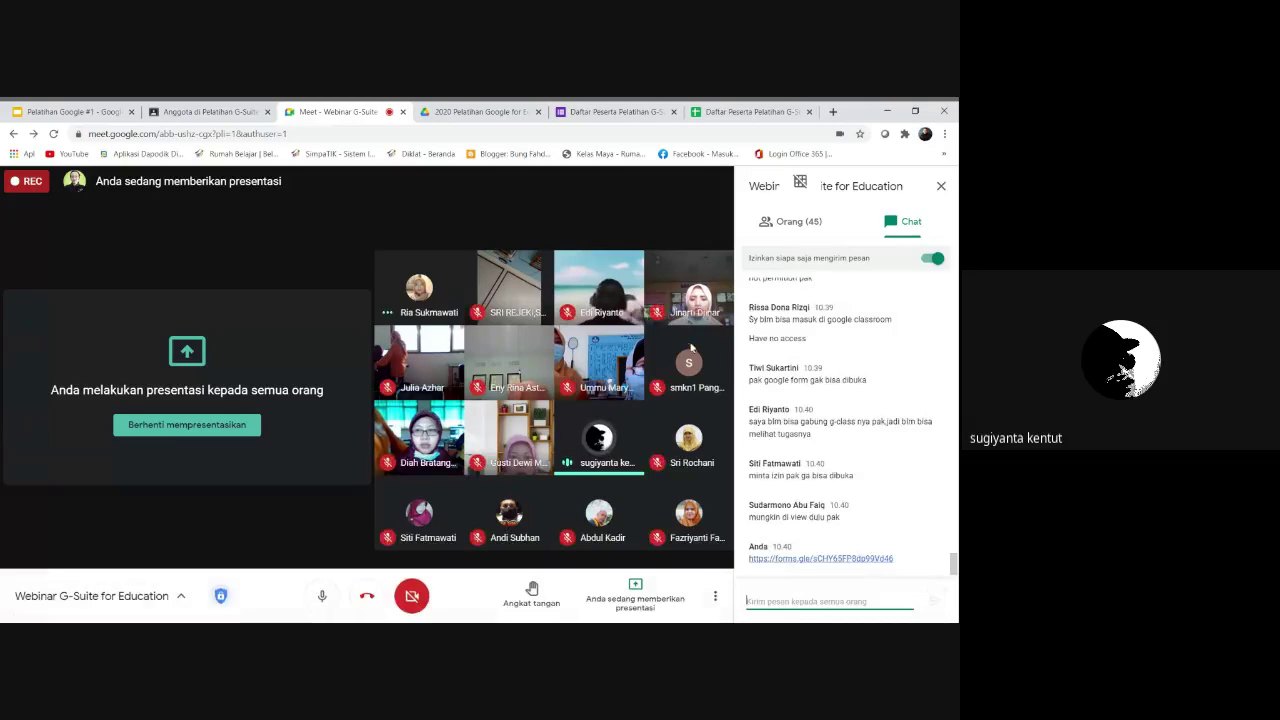
click(760, 111)
click(832, 111)
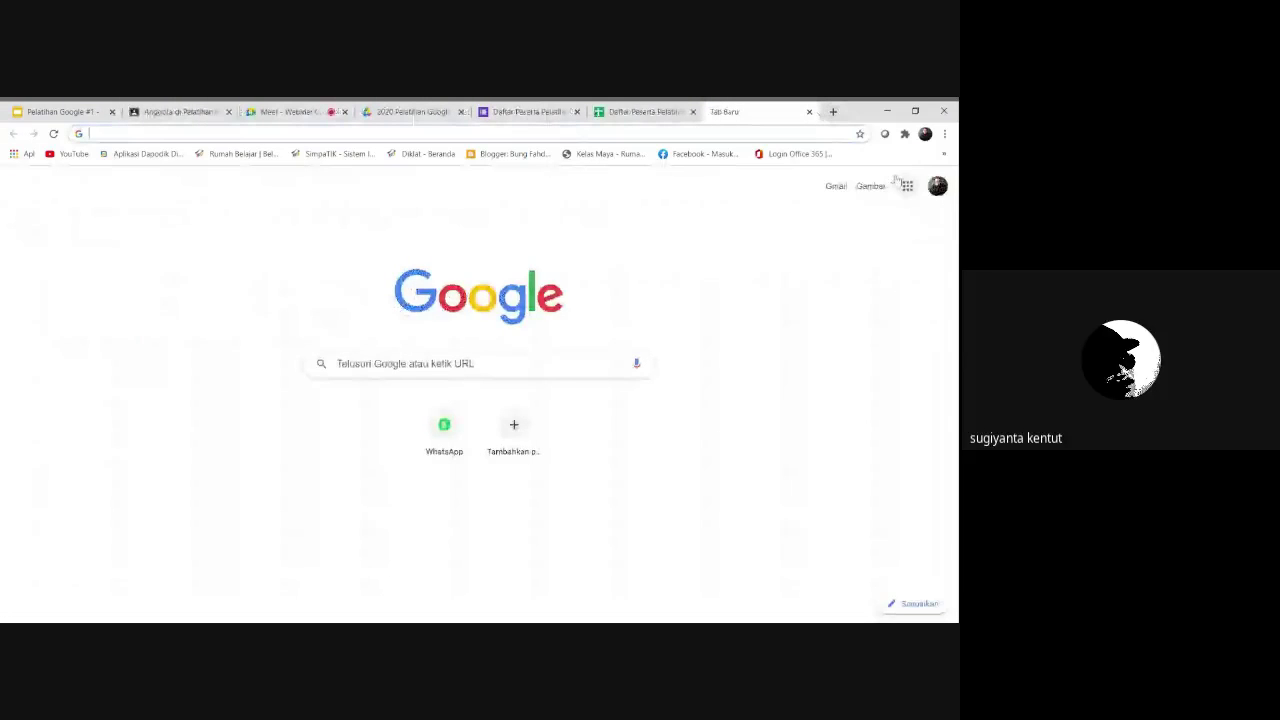
Switch Gmail to the second account, read its latest Classroom comment notification, and return to the form
click(834, 189)
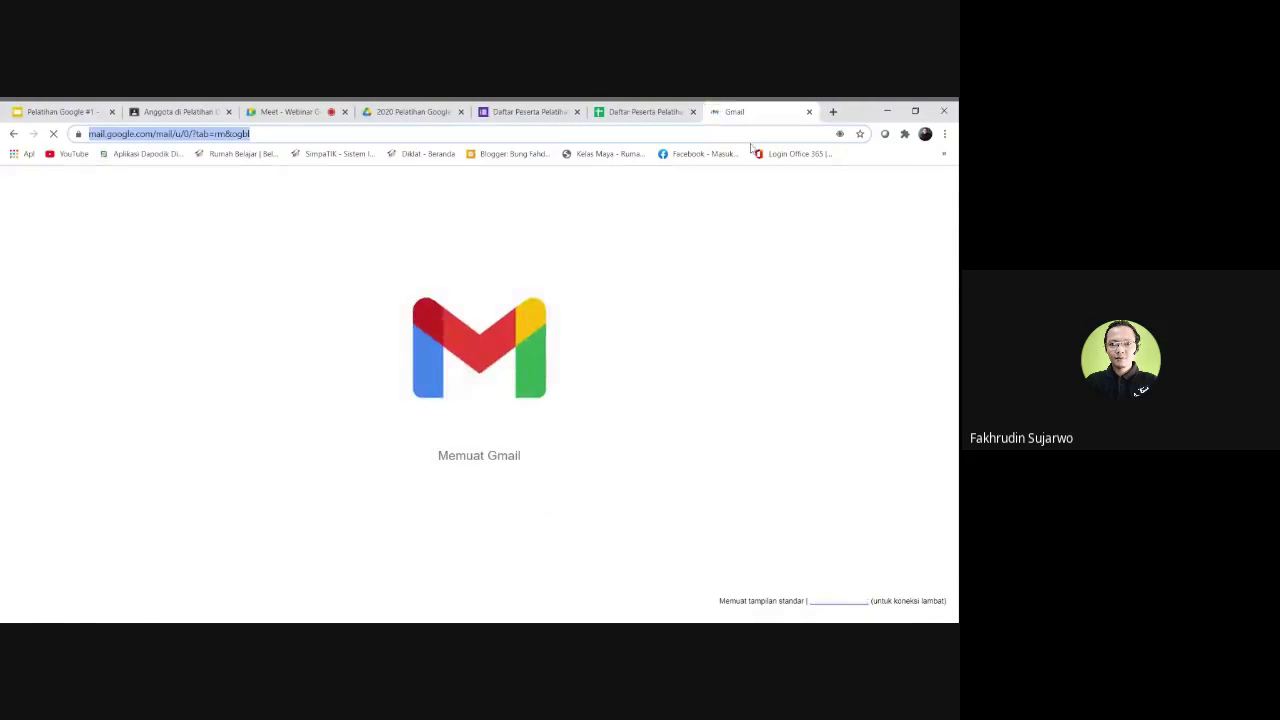
click(680, 112)
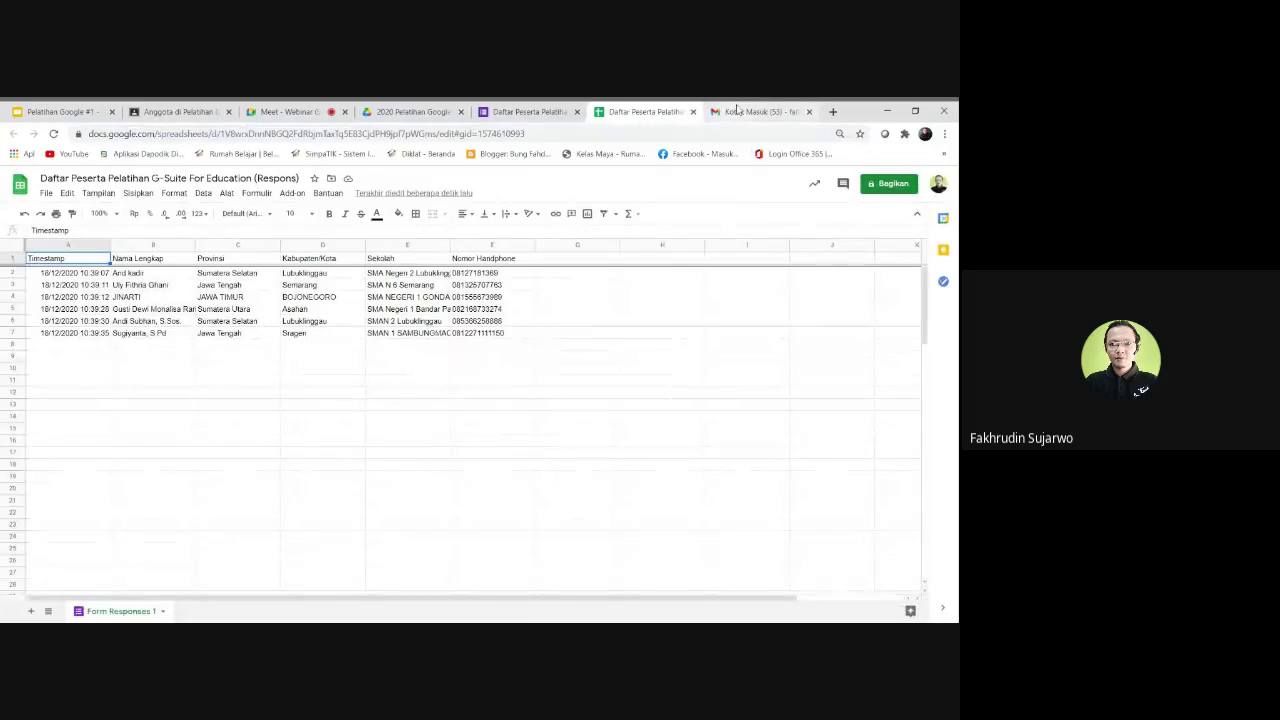
click(737, 111)
click(937, 186)
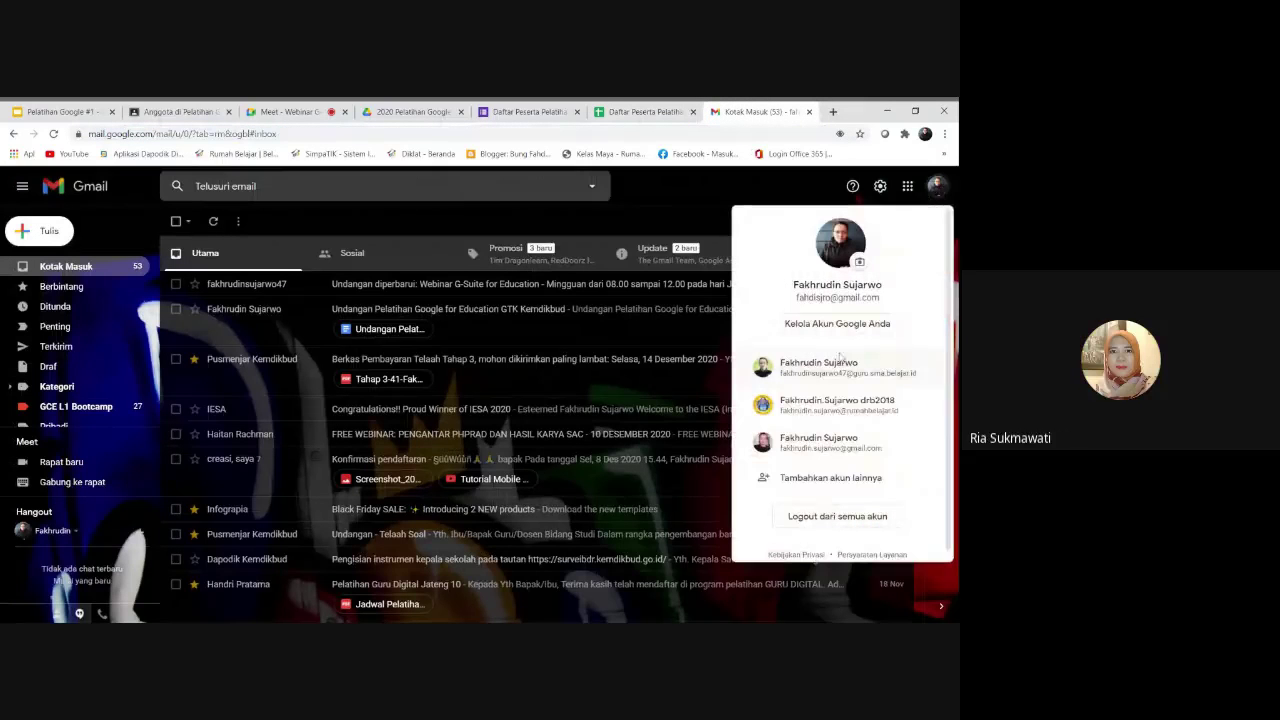
click(840, 402)
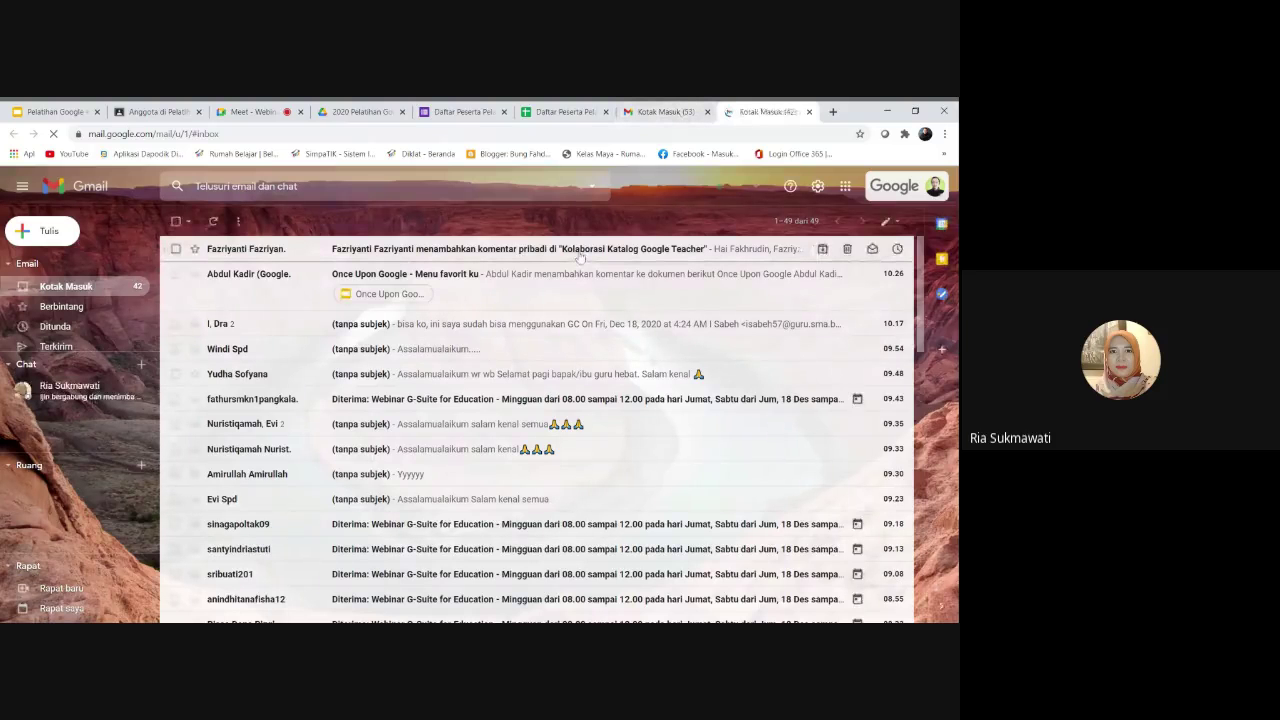
click(580, 250)
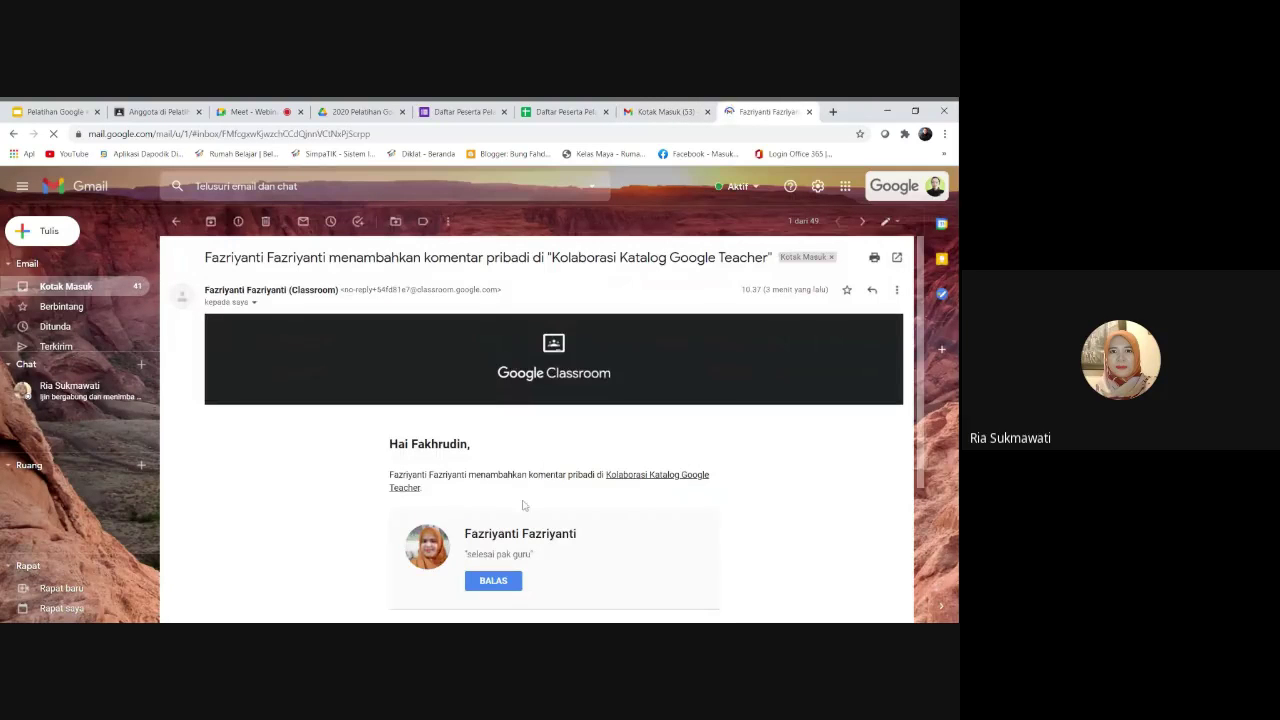
click(692, 115)
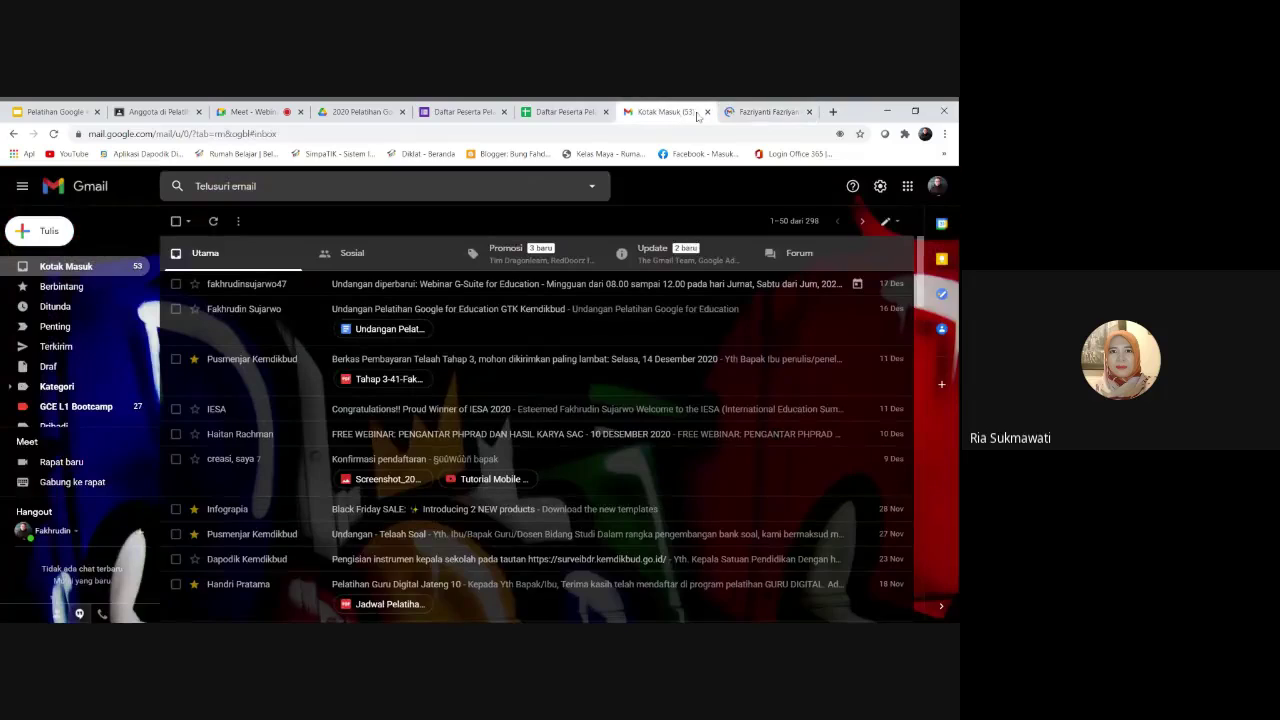
click(707, 111)
click(462, 111)
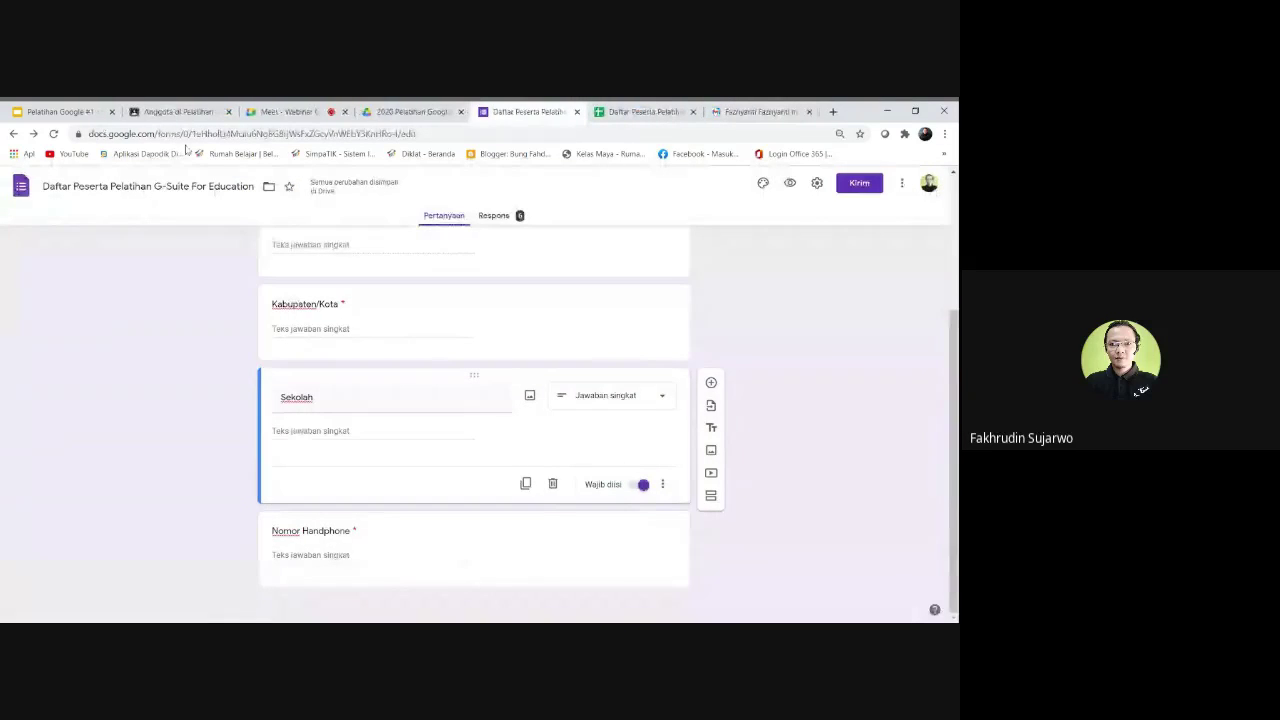
Find and select the Daftar Peserta Pelatihan G-Suite For Education form in My Drive
click(408, 111)
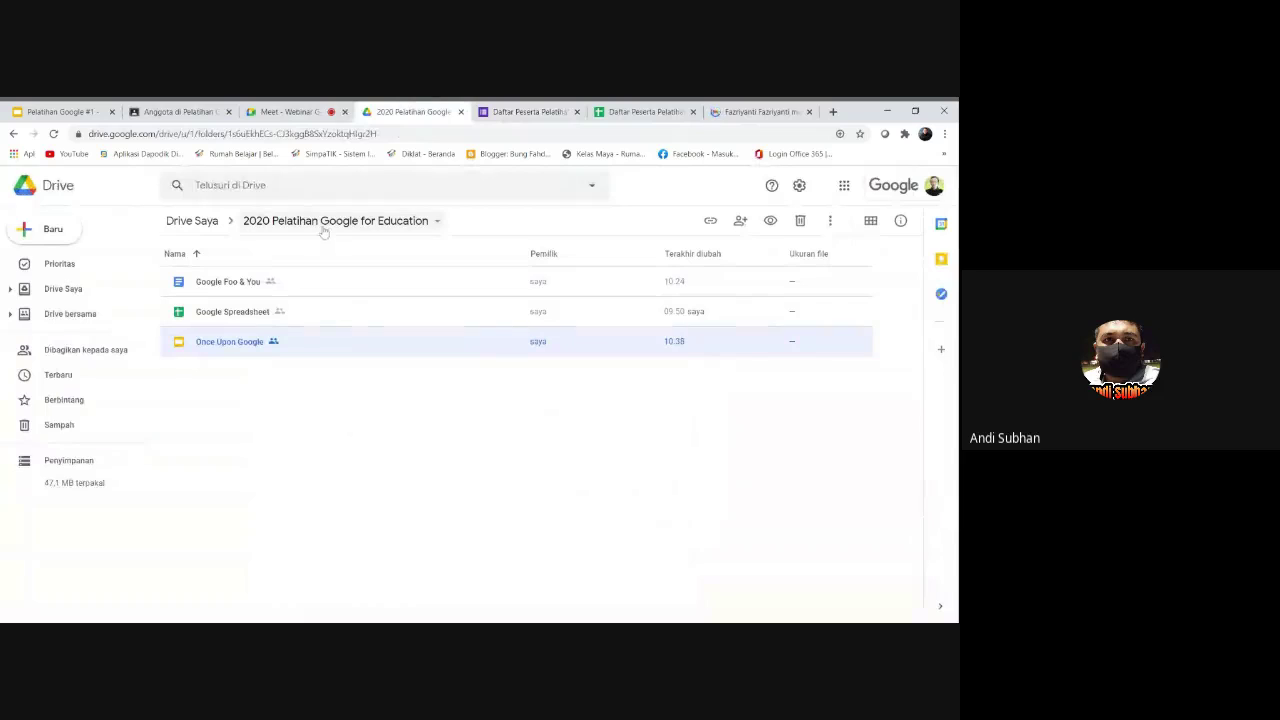
click(324, 222)
click(323, 222)
click(194, 225)
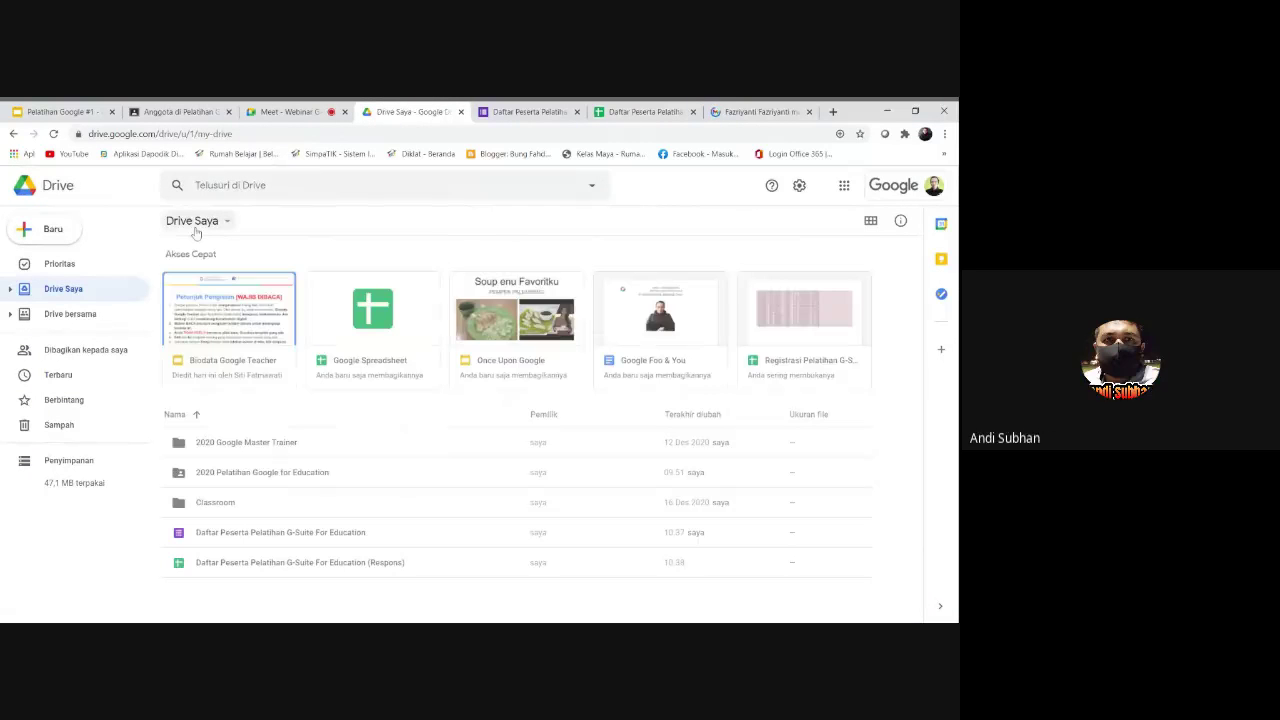
click(307, 534)
Set link access to 'Siapa saja yang memiliki link' with the Editor role
click(711, 222)
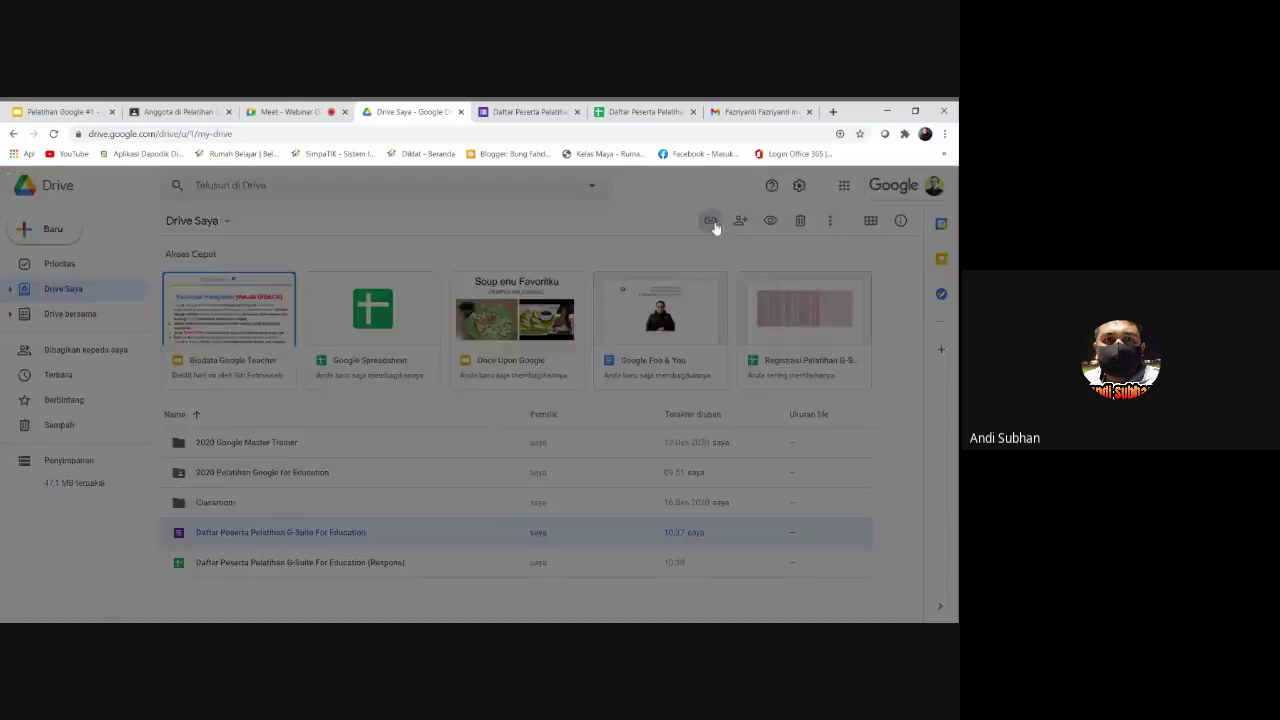
click(362, 445)
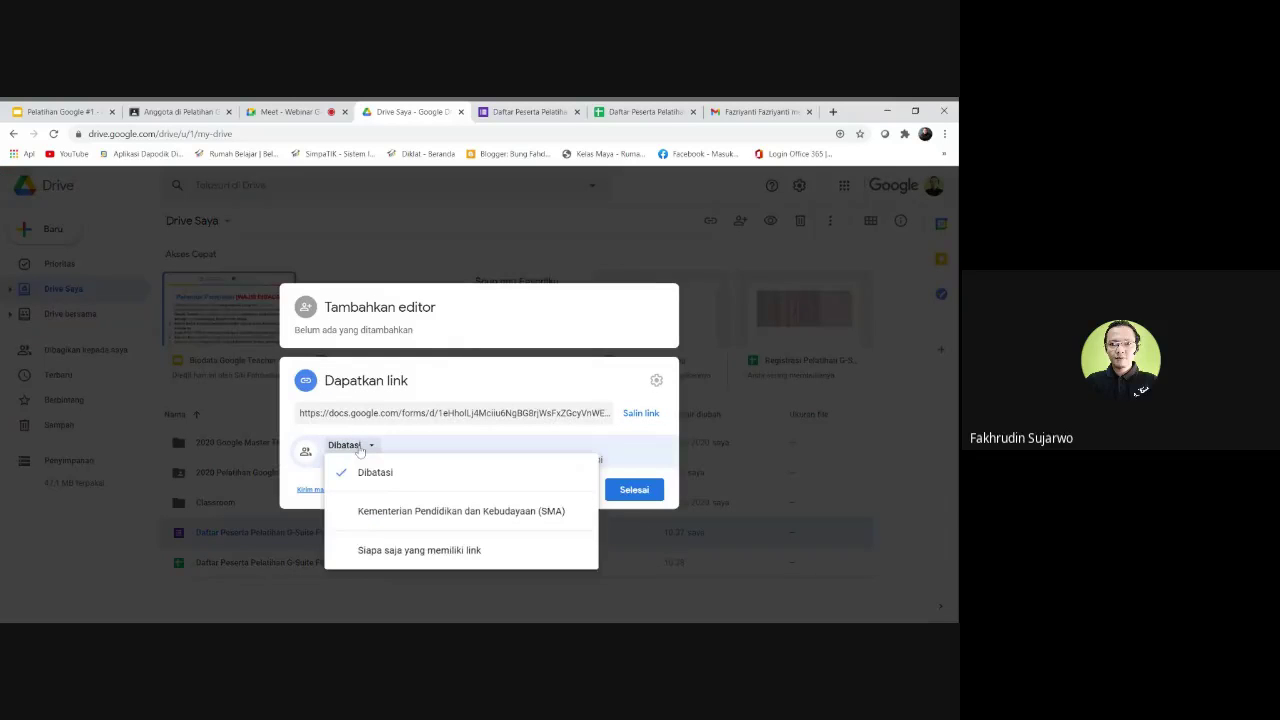
click(391, 558)
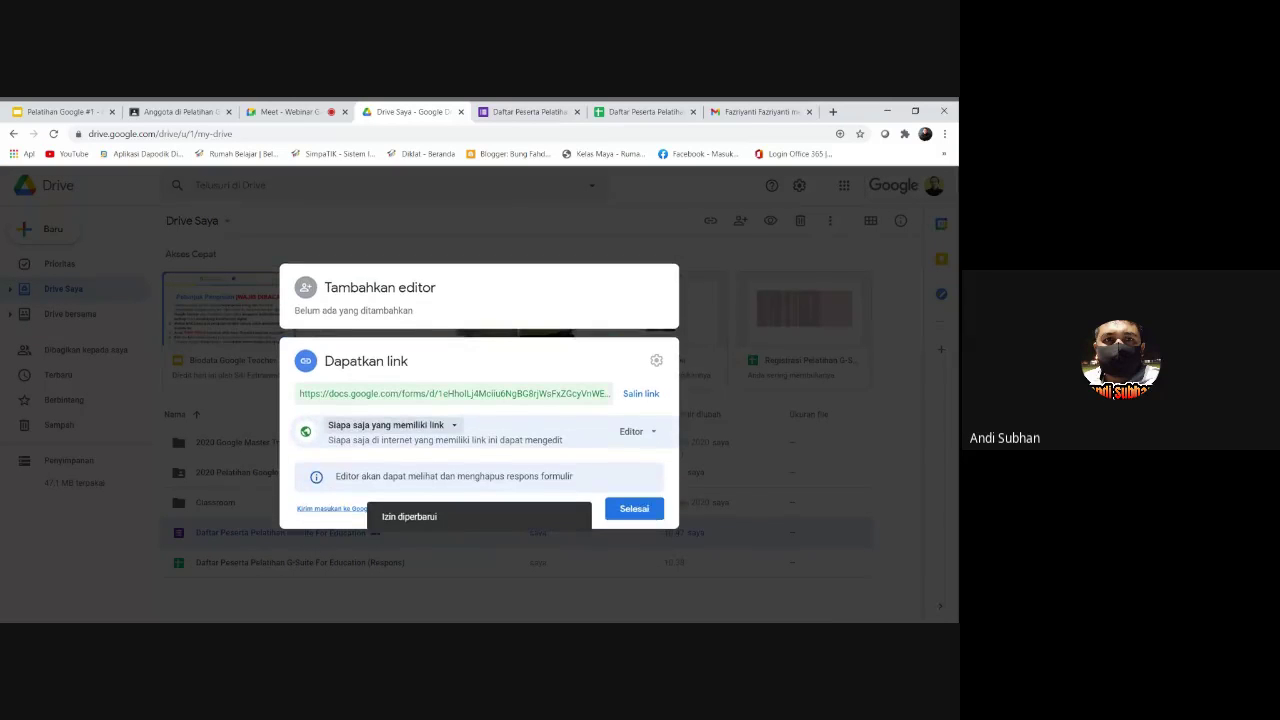
click(631, 432)
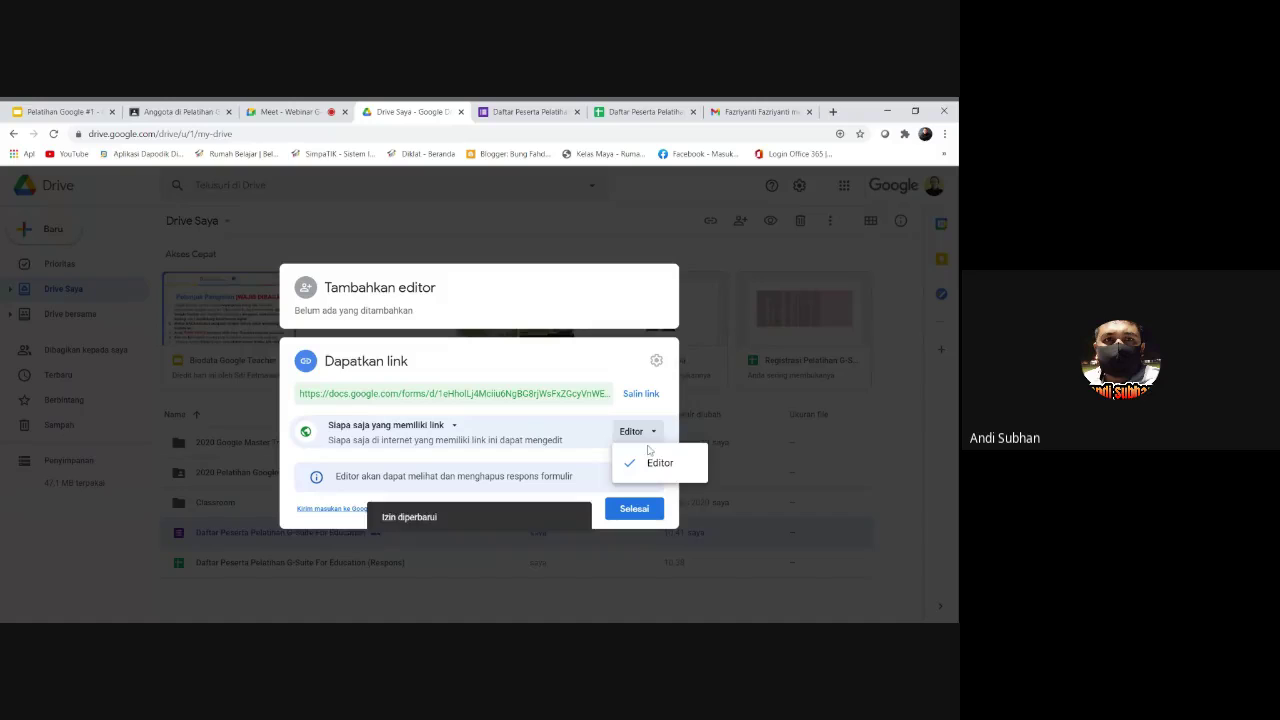
click(501, 432)
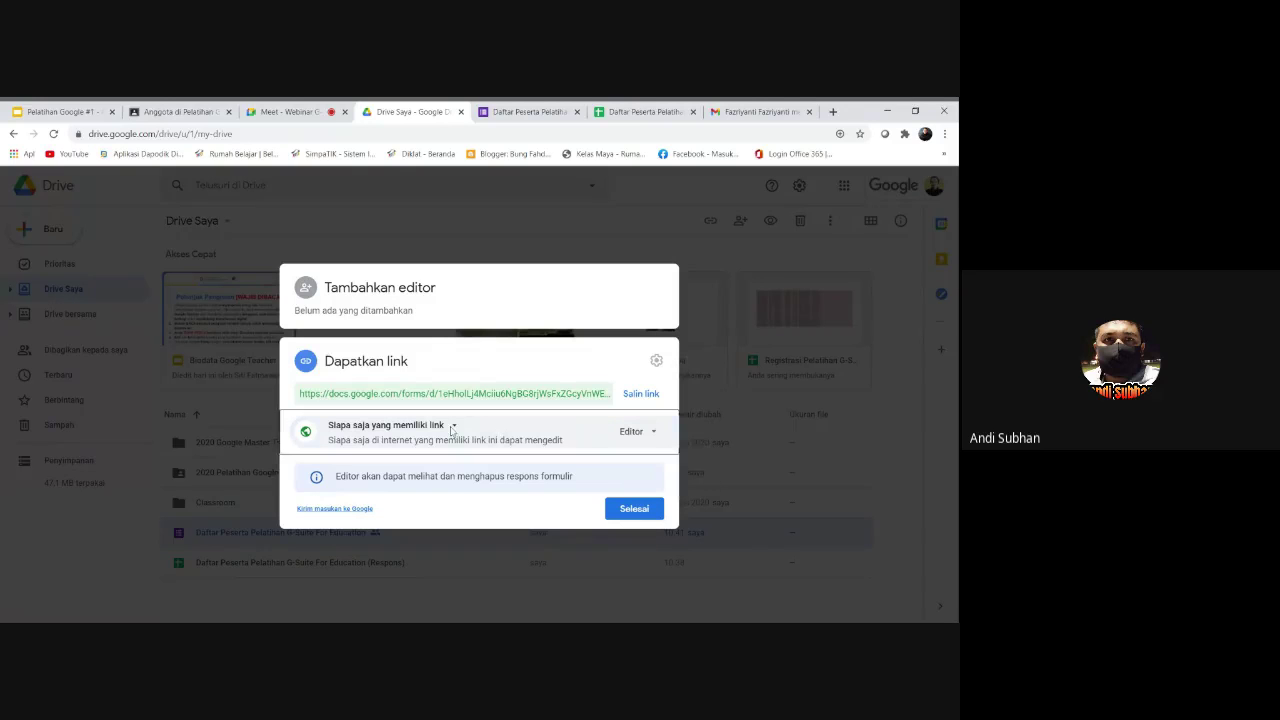
click(634, 510)
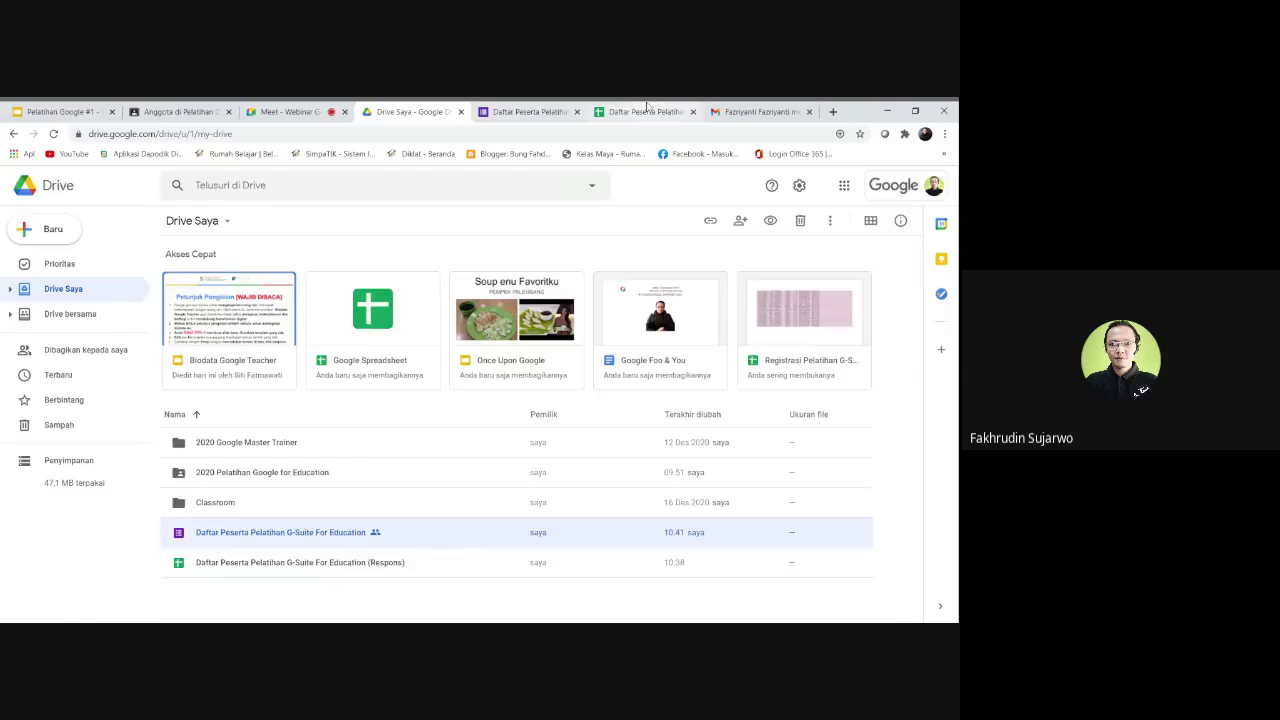
click(646, 110)
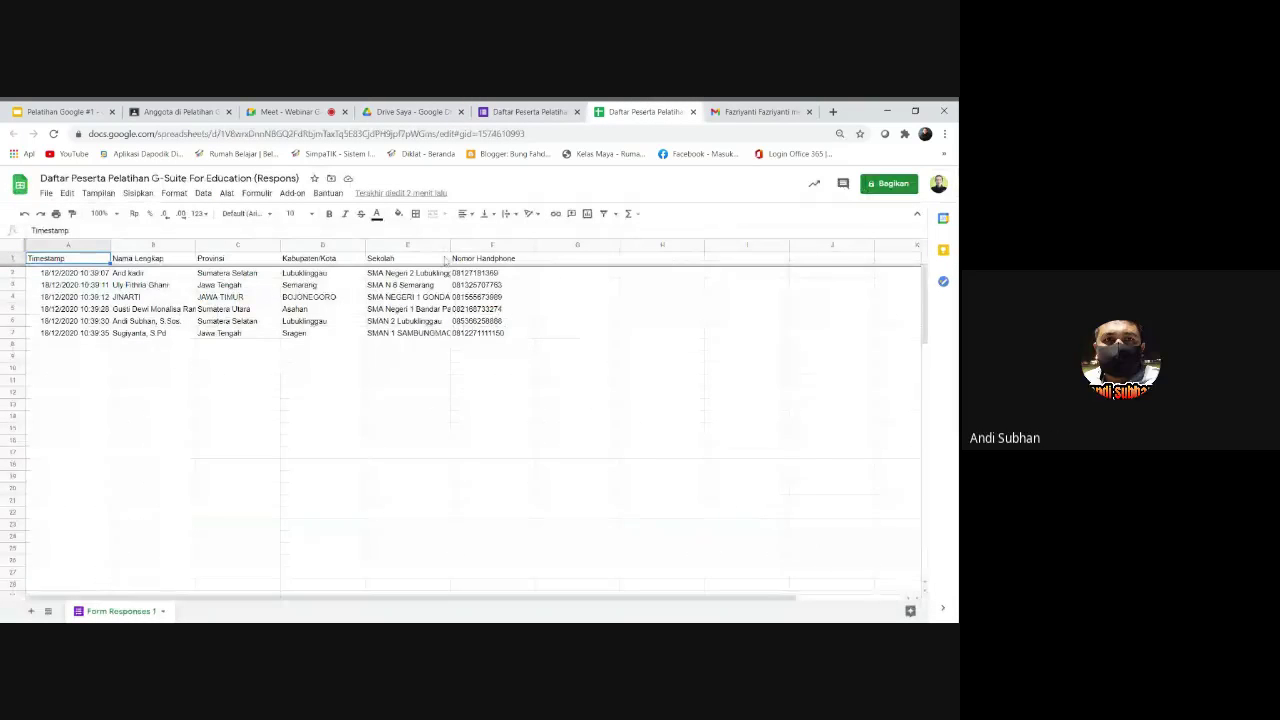
Auto-fit column E (Sekolah) to the school names, then return to the Drive file list
double_click(450, 245)
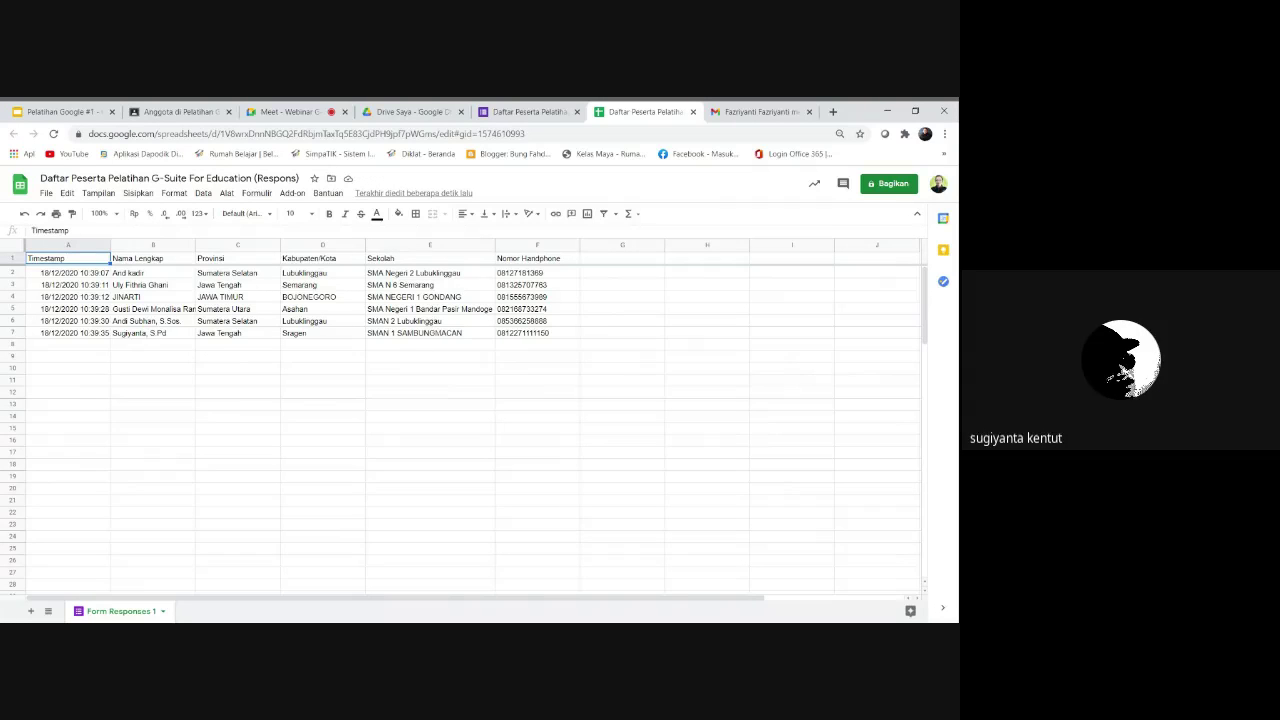
click(501, 106)
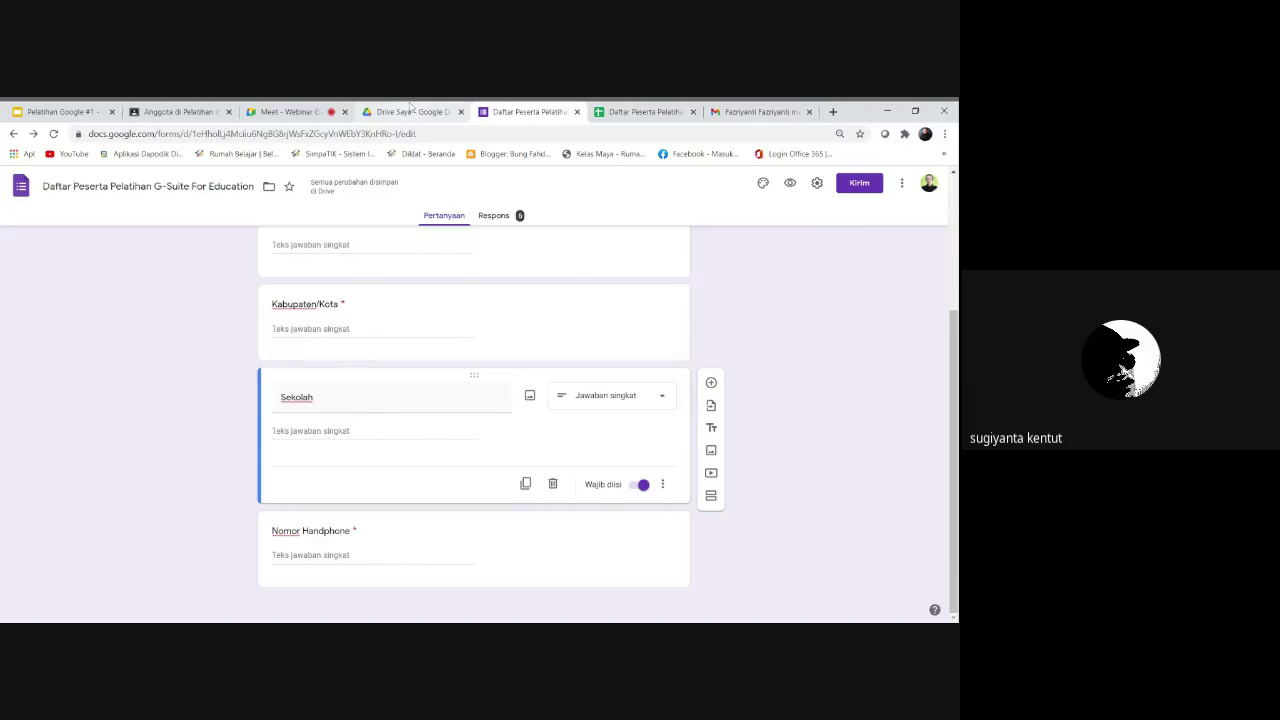
click(410, 109)
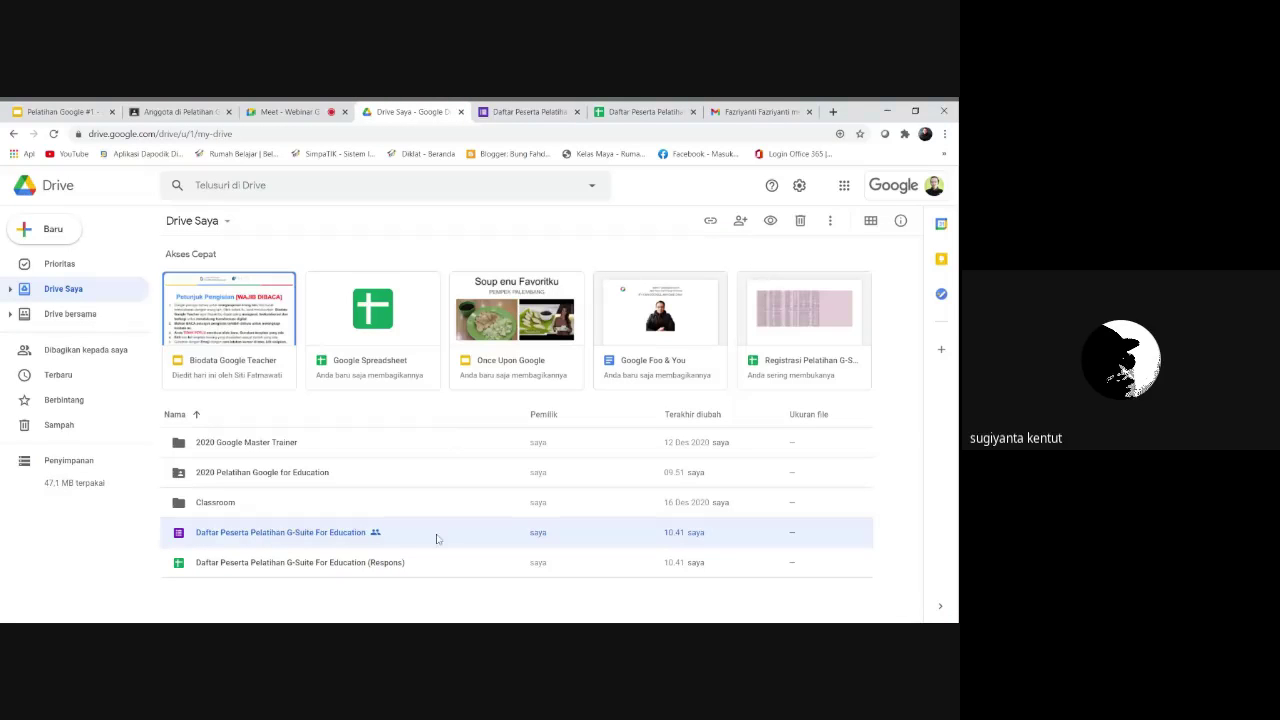
Confirm anyone with the link keeps Editor access, then open the form in Forms
click(707, 222)
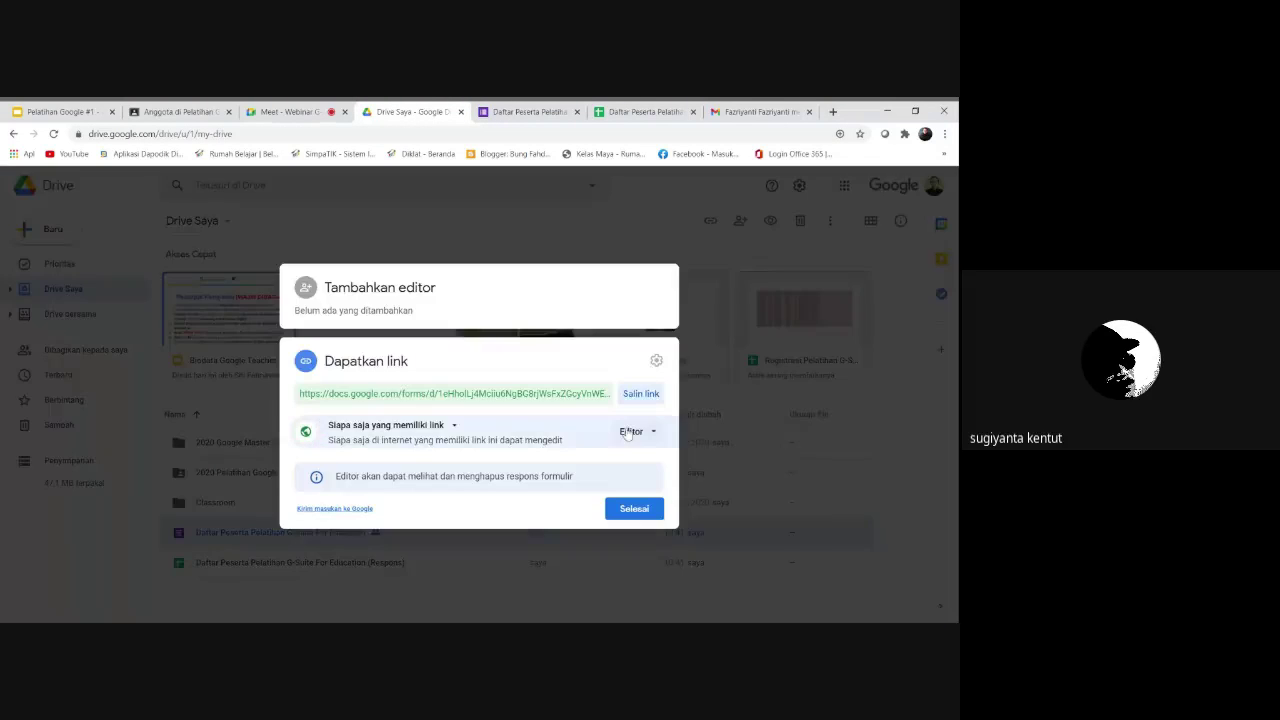
click(634, 433)
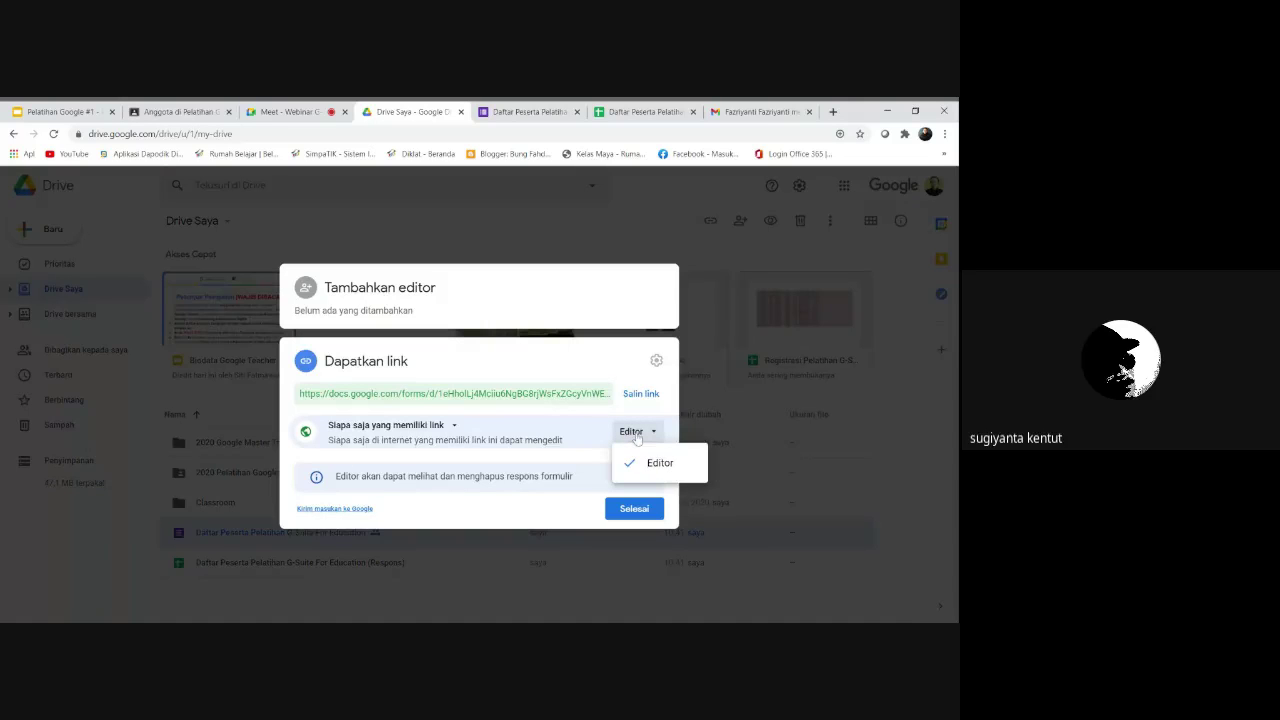
click(460, 438)
click(435, 427)
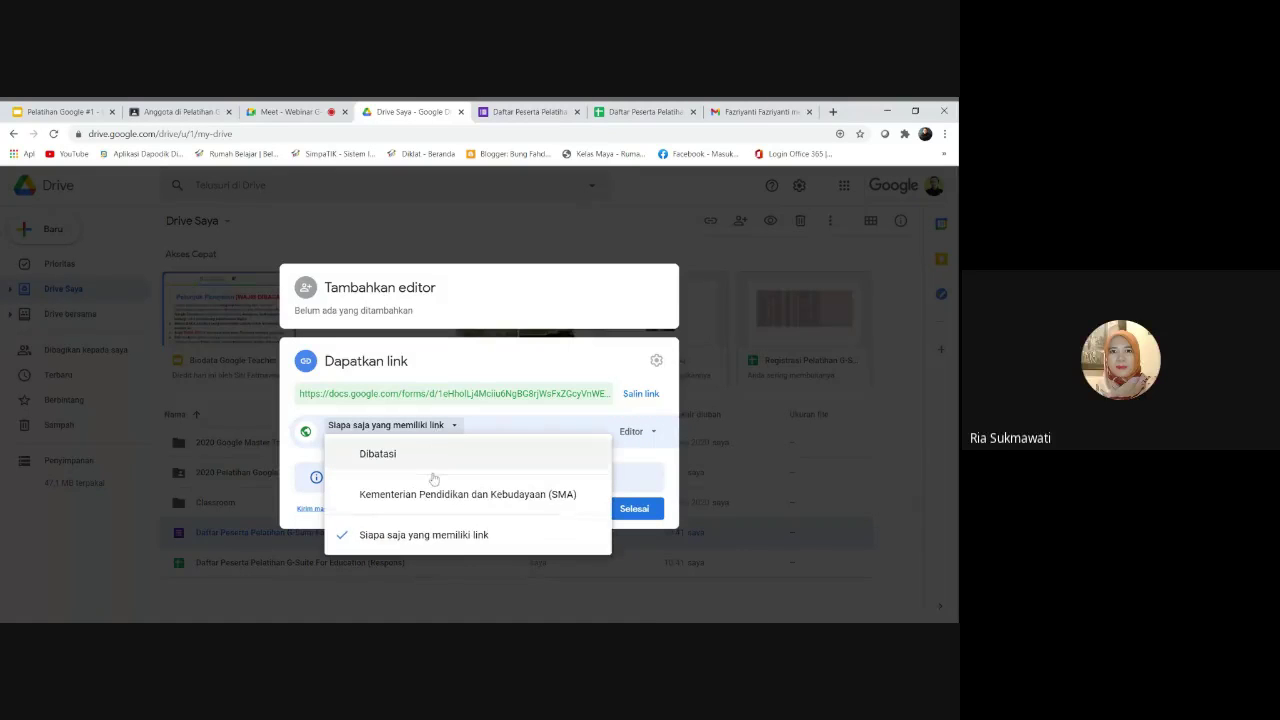
click(636, 431)
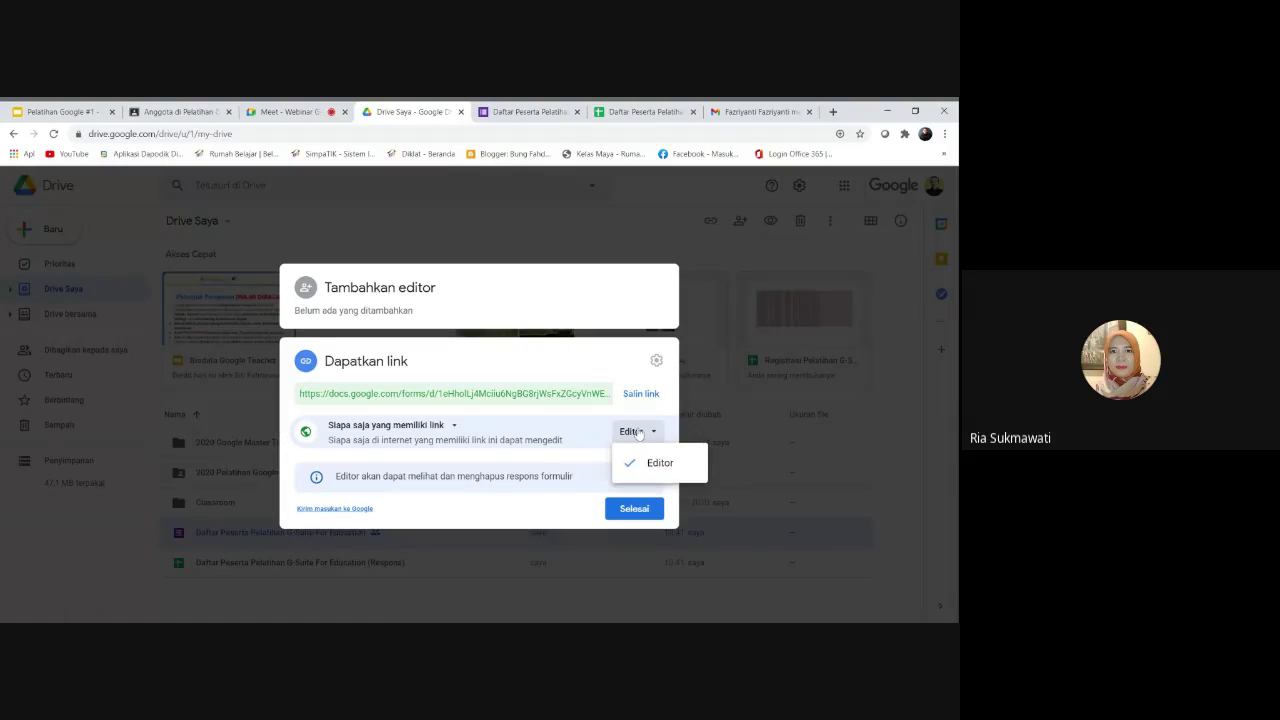
click(638, 432)
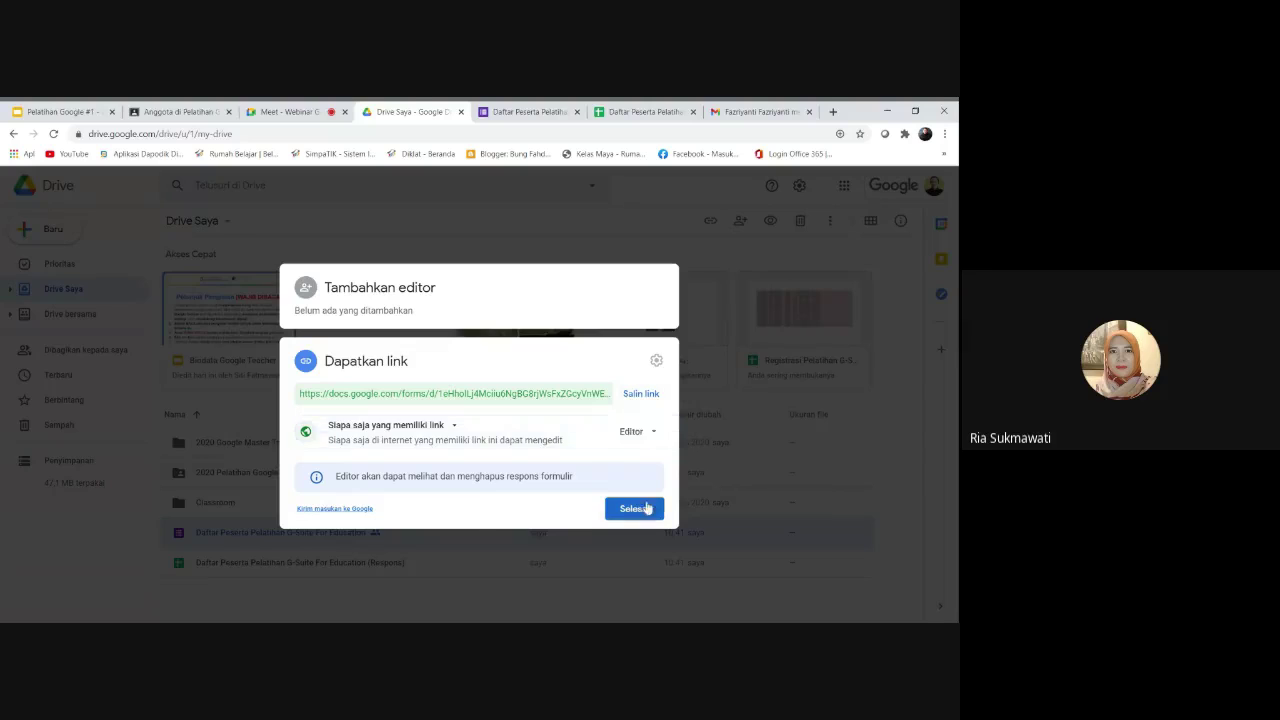
click(648, 508)
double_click(300, 532)
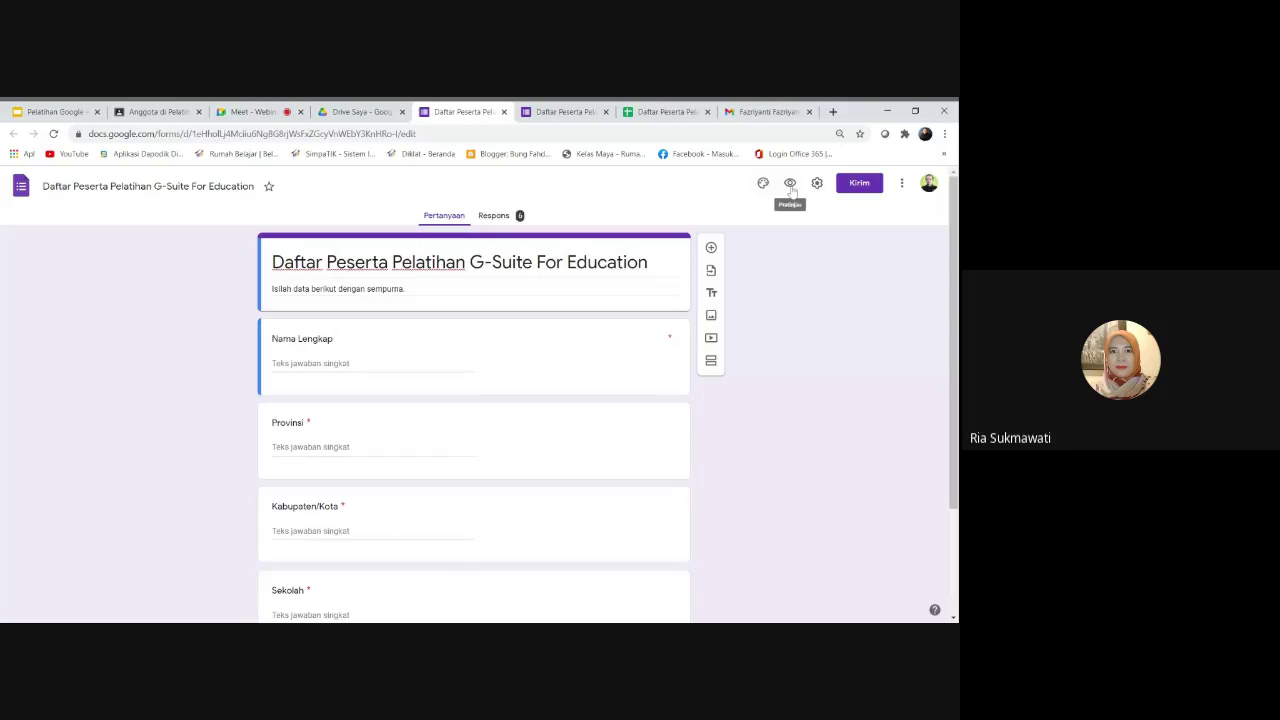
Preview the registration form as respondents see it, then close the preview
click(790, 184)
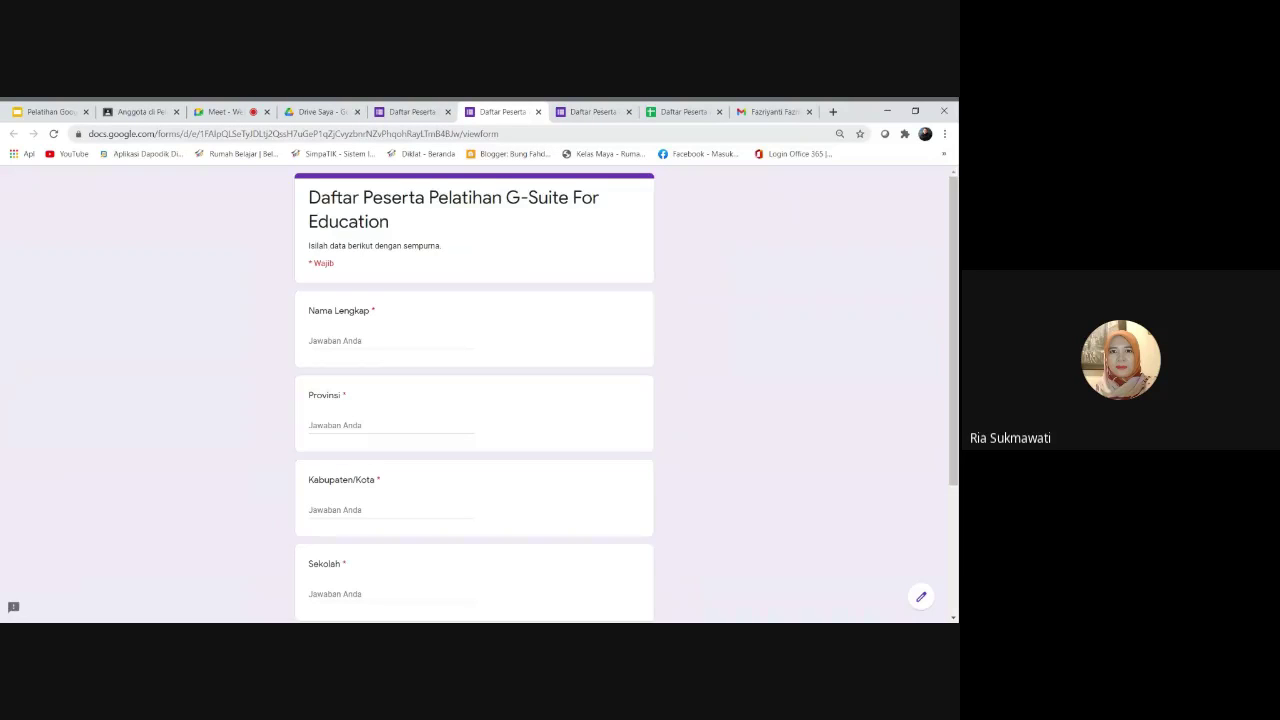
click(412, 111)
click(790, 183)
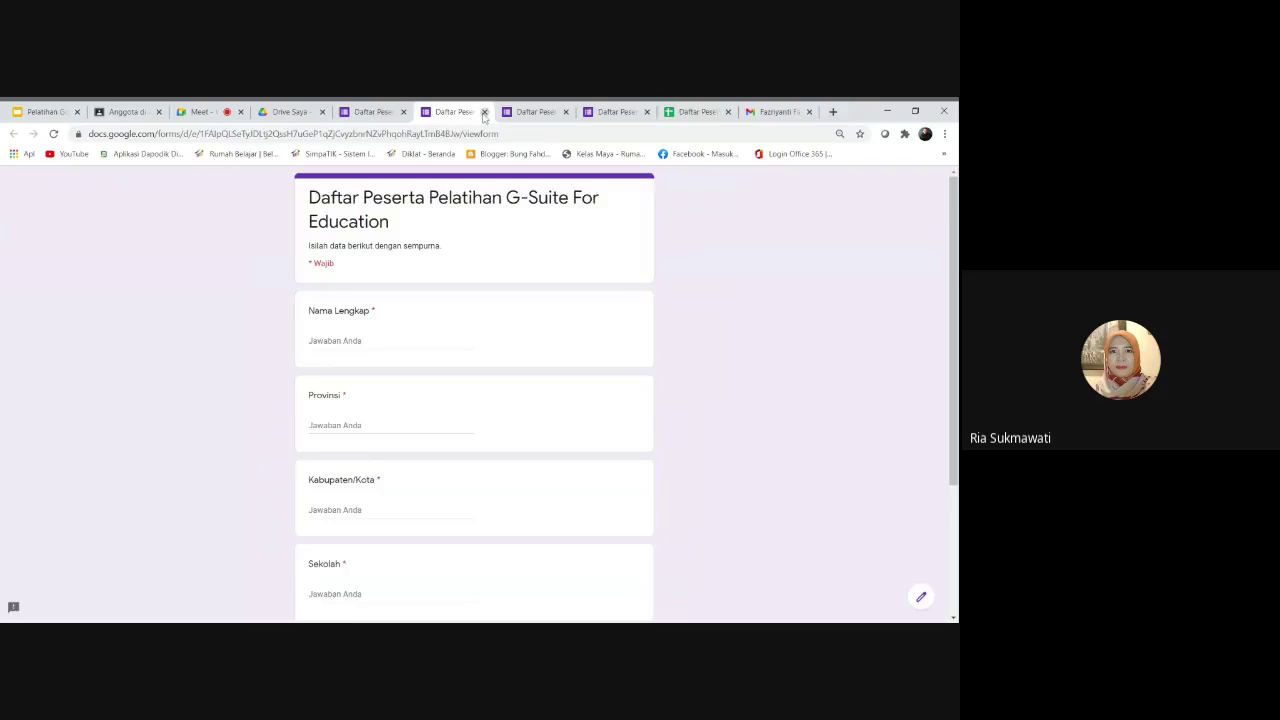
click(484, 112)
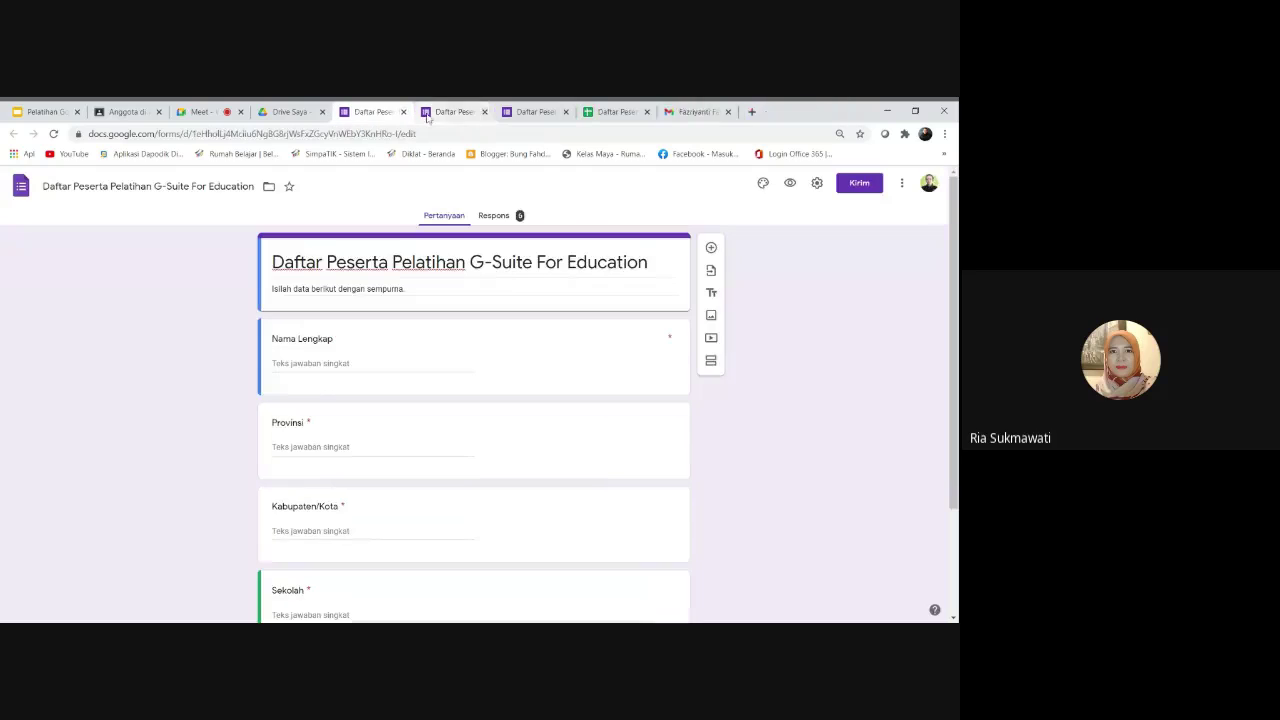
Recheck through Kirim's collaborator settings that link holders remain Editors
click(856, 186)
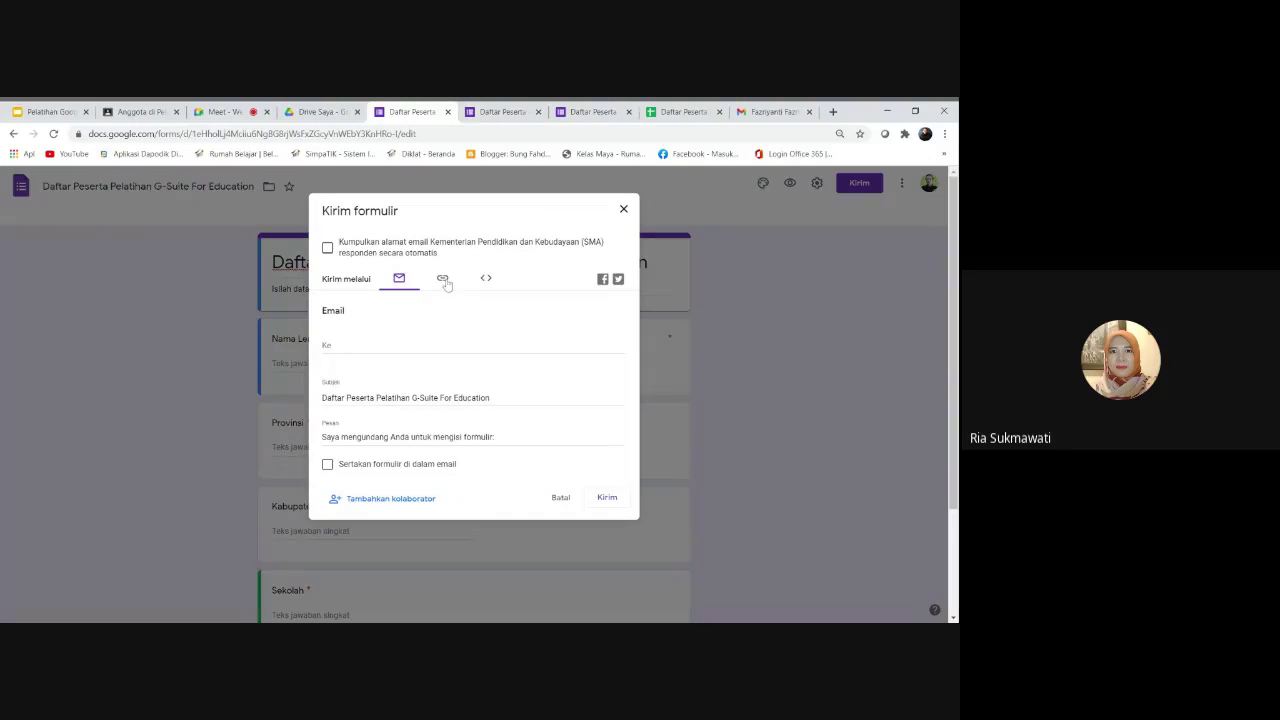
click(418, 499)
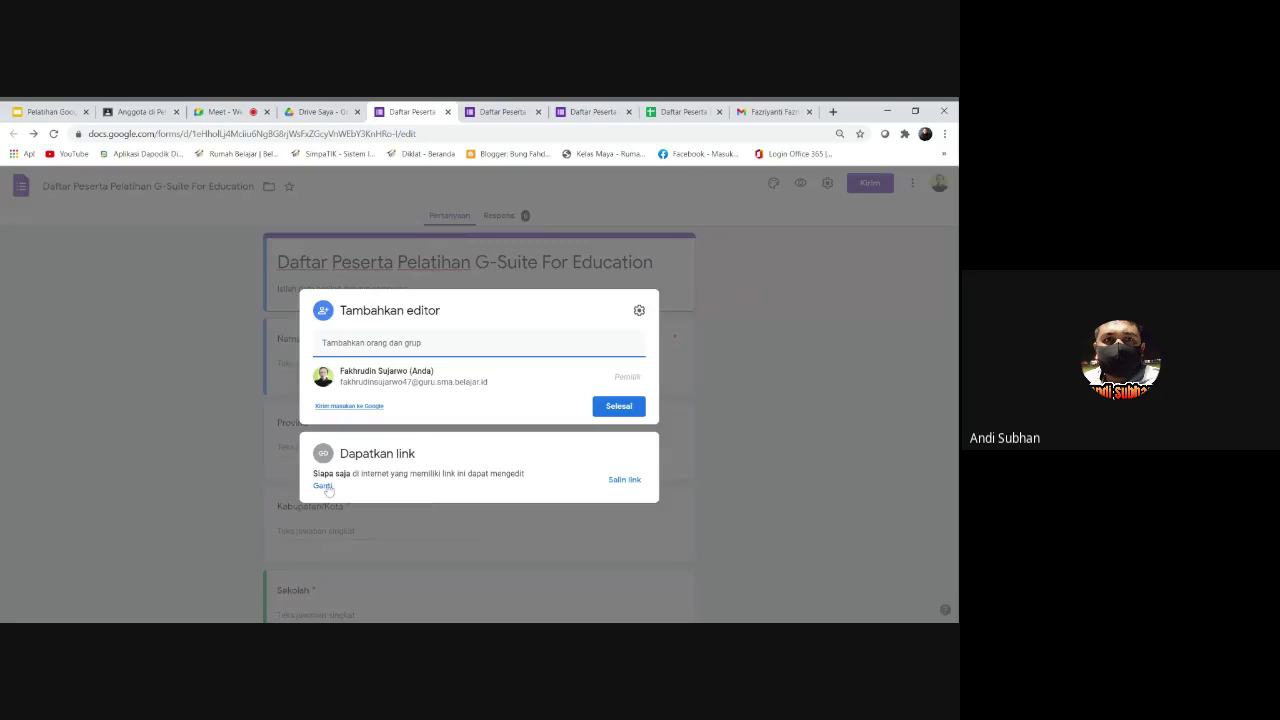
click(323, 486)
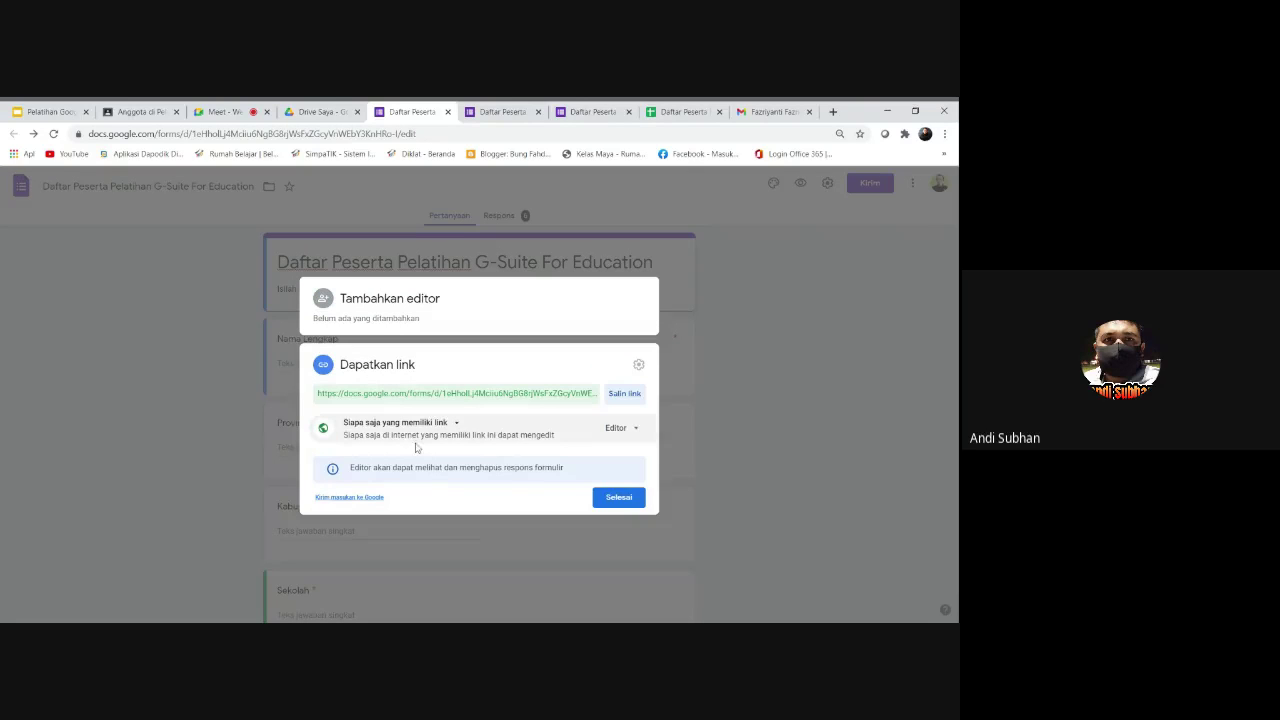
click(451, 424)
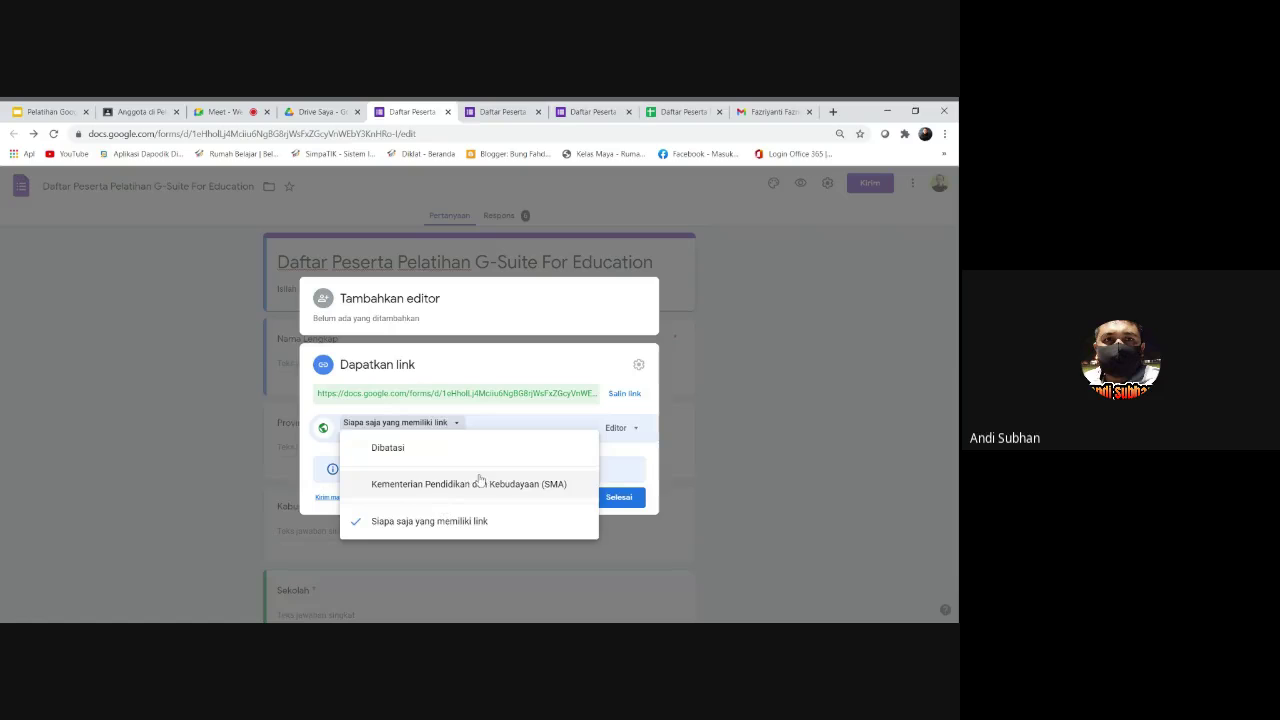
click(622, 430)
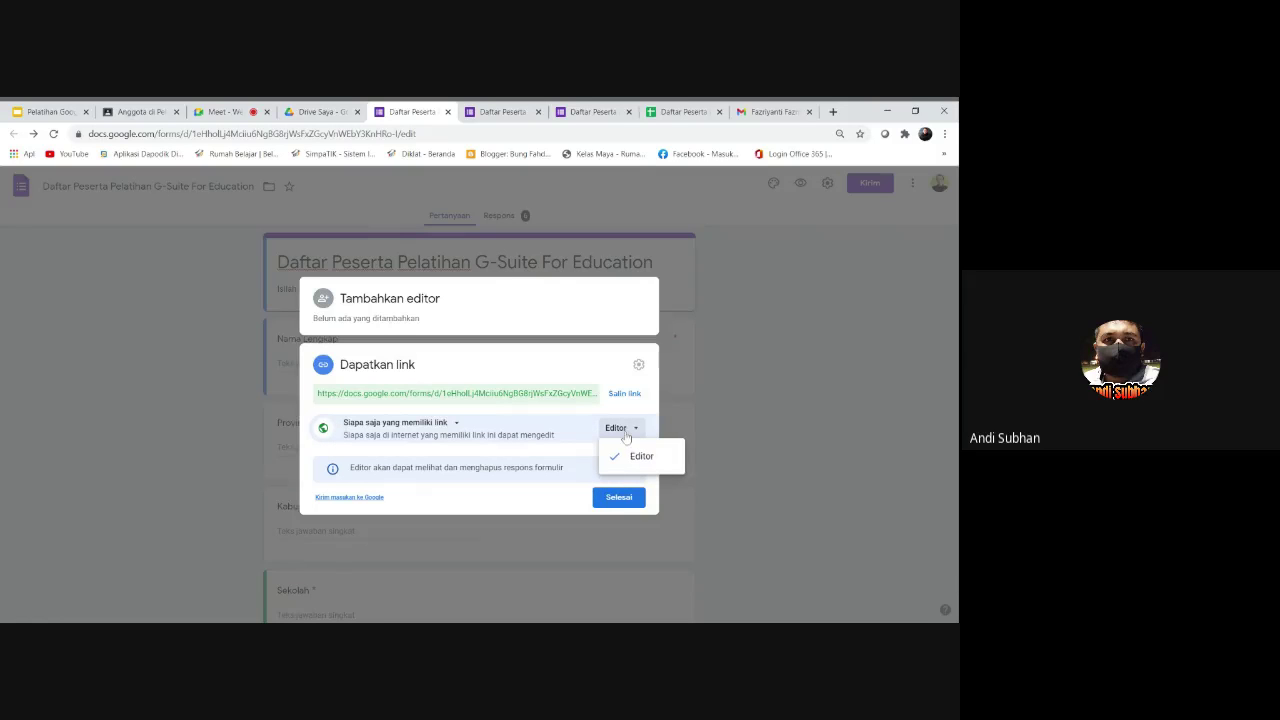
click(626, 437)
click(619, 497)
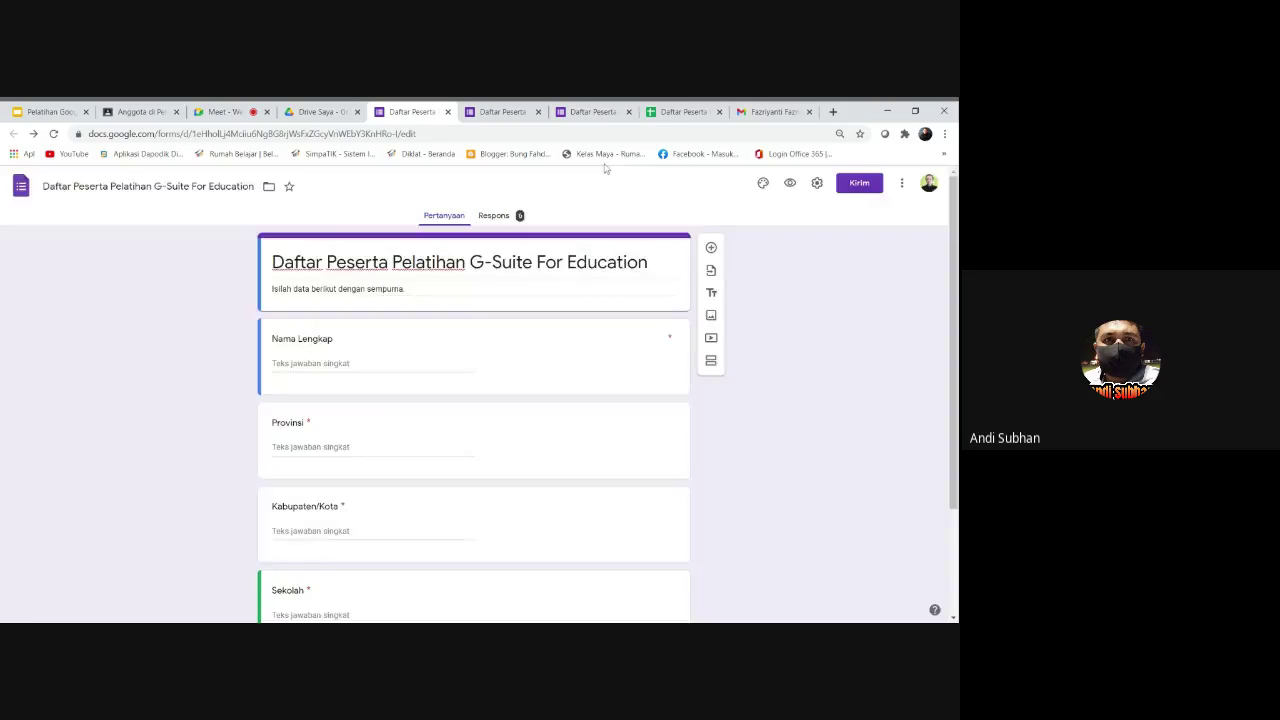
click(683, 111)
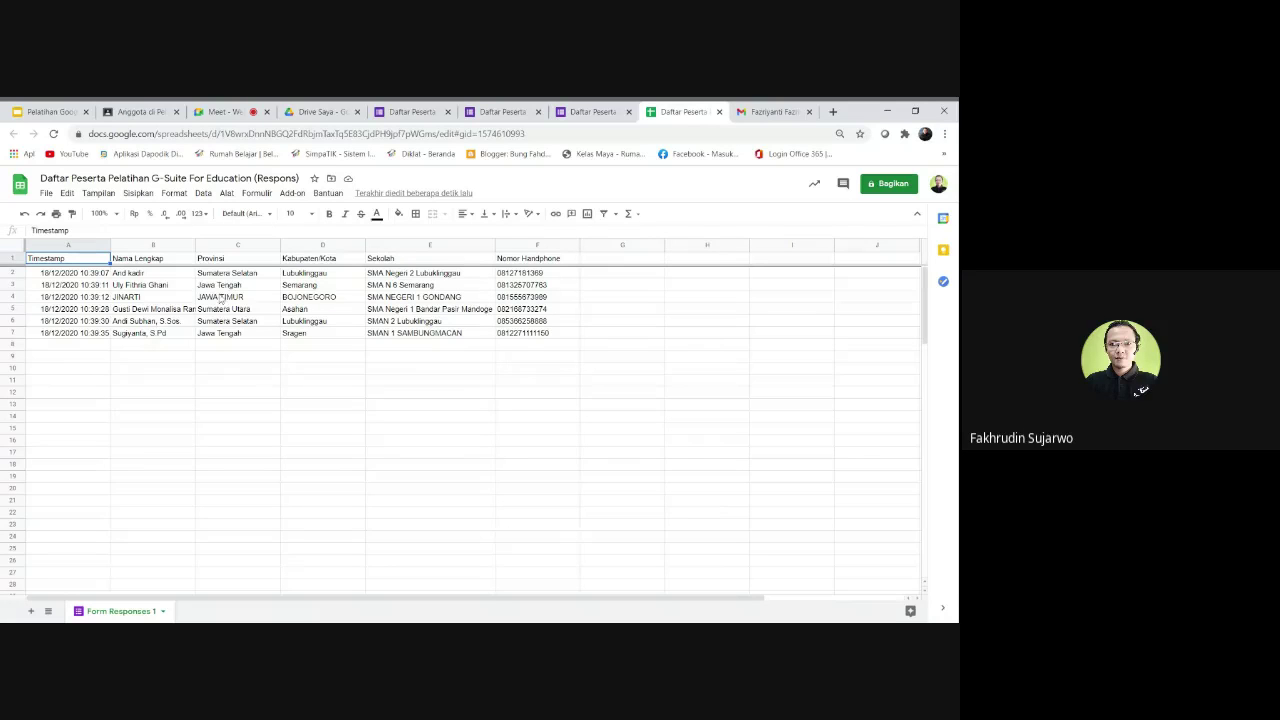
Widen column B to fit the longest name and close the spare Daftar Peserta tab
double_click(195, 245)
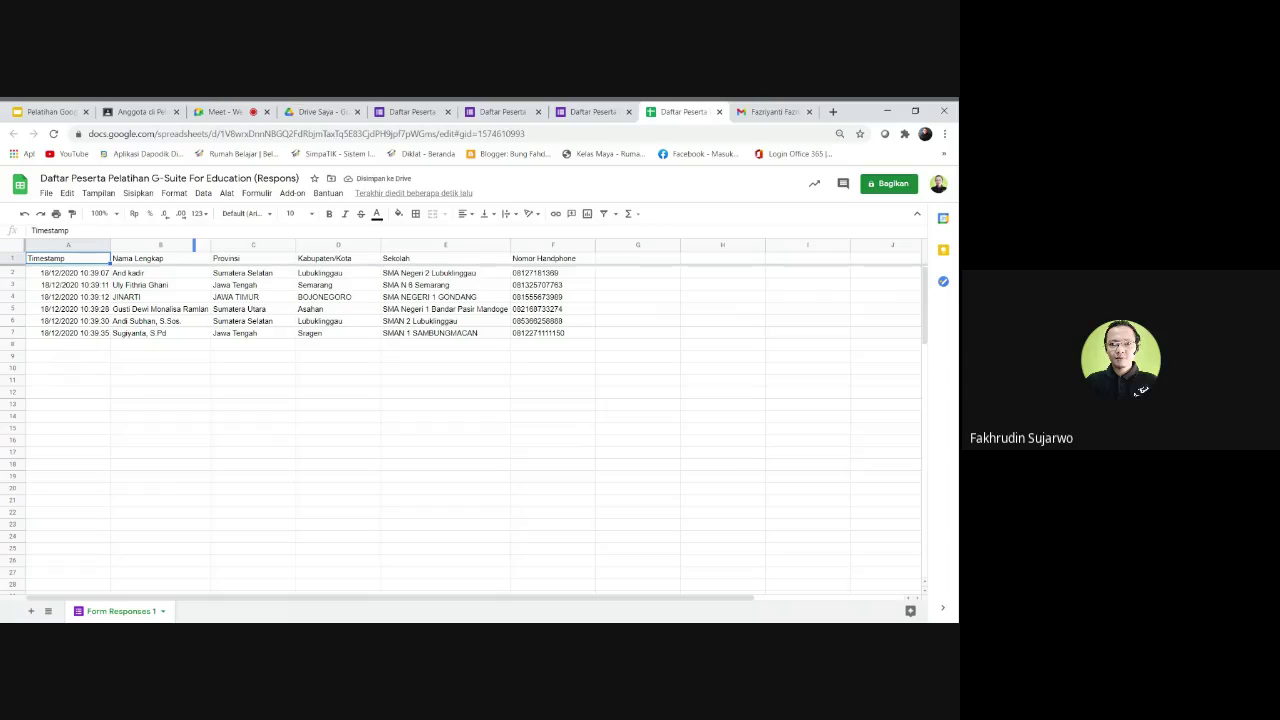
mouse_move(211, 247)
mouse_down()
mouse_move(224, 247)
mouse_move(217, 256)
mouse_up()
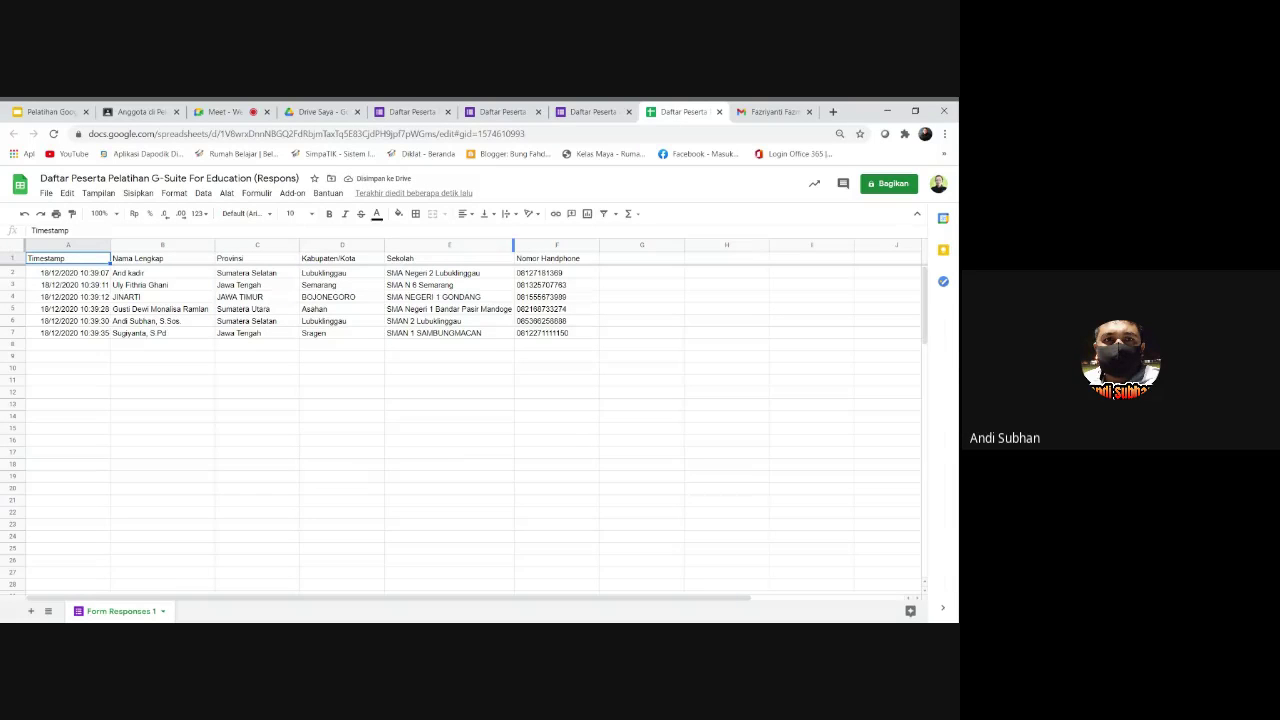
click(628, 111)
click(535, 112)
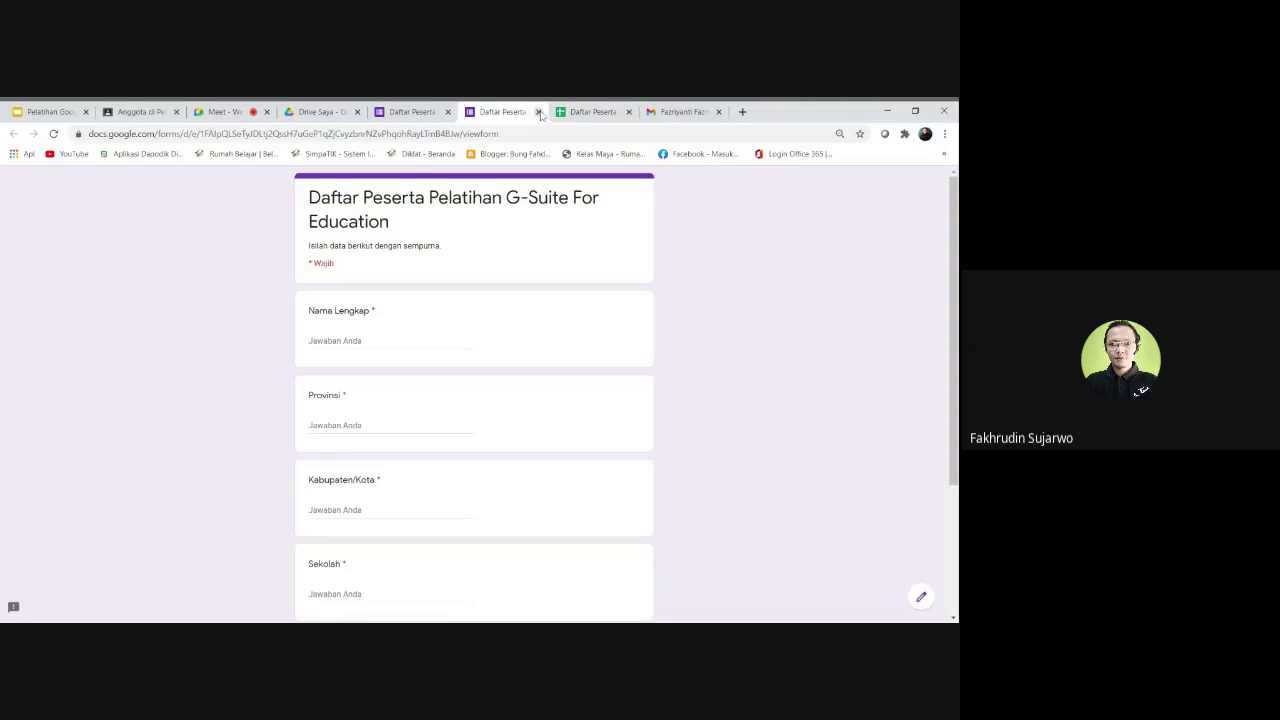
Close the form's public view tab, return to the editor and preview the form once more
click(538, 111)
click(408, 111)
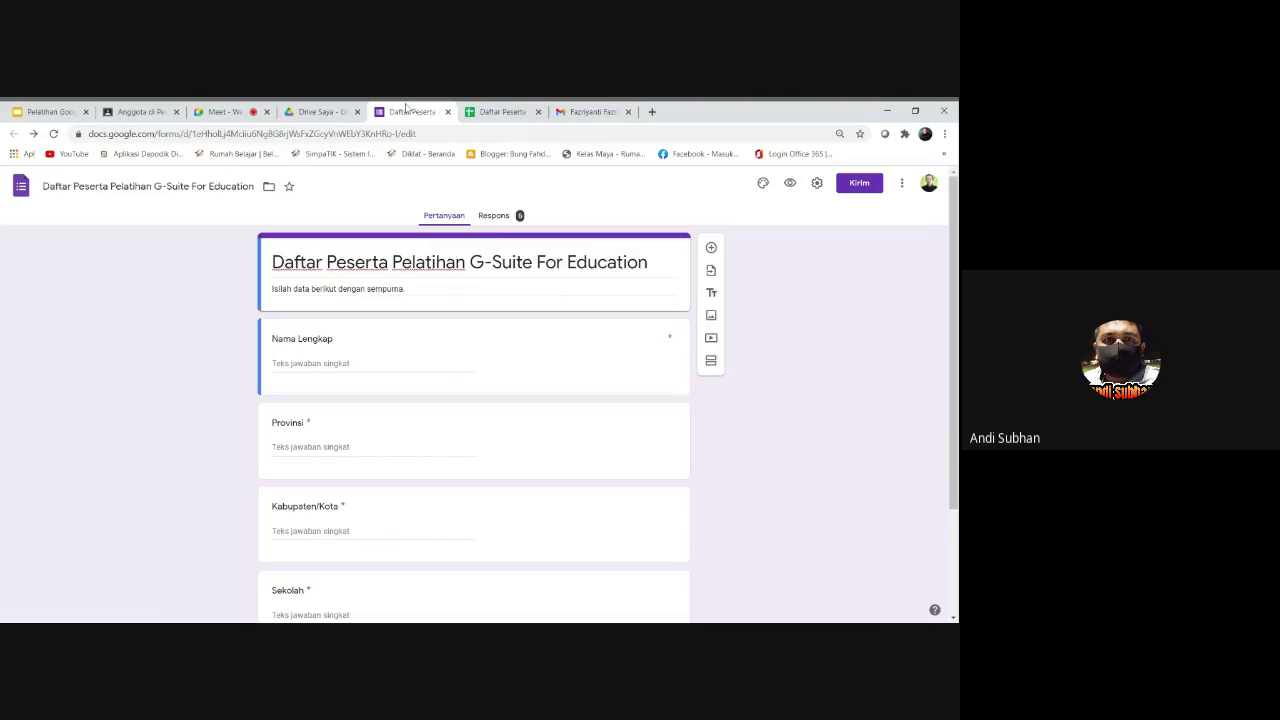
click(790, 184)
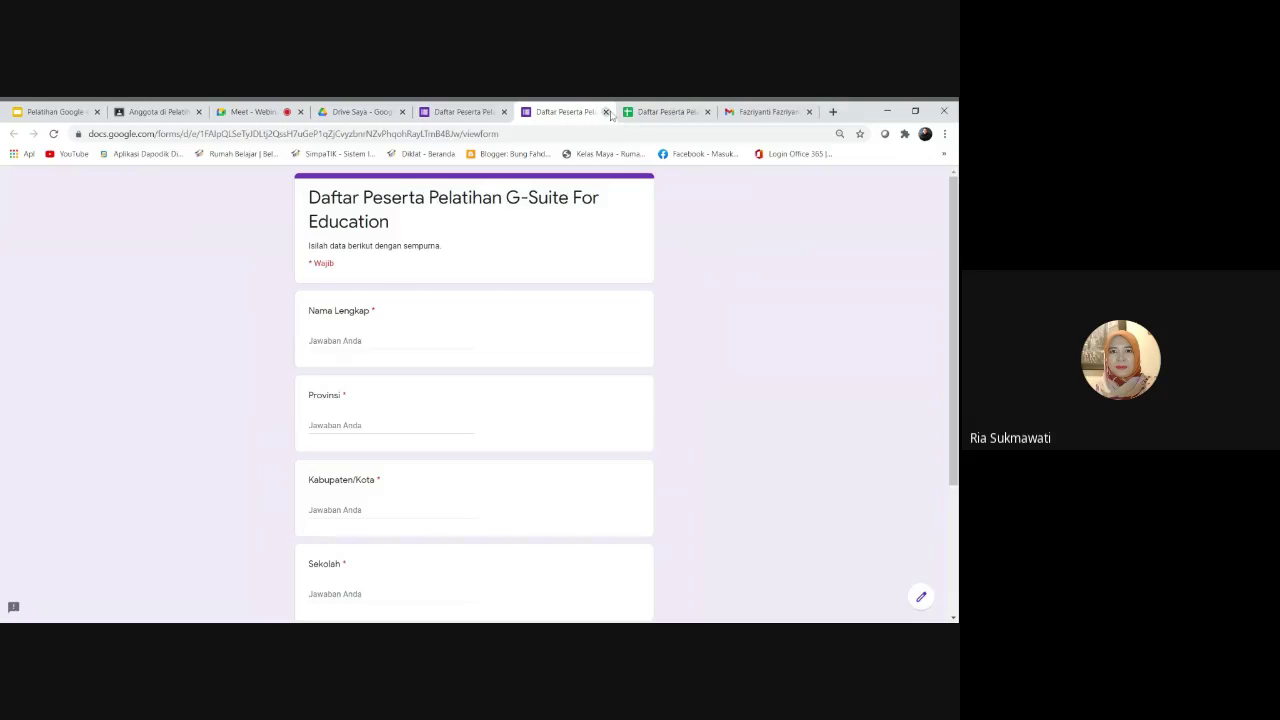
click(605, 111)
Admit the waiting participant to the Meet call, then close the Kirim dialog
click(856, 186)
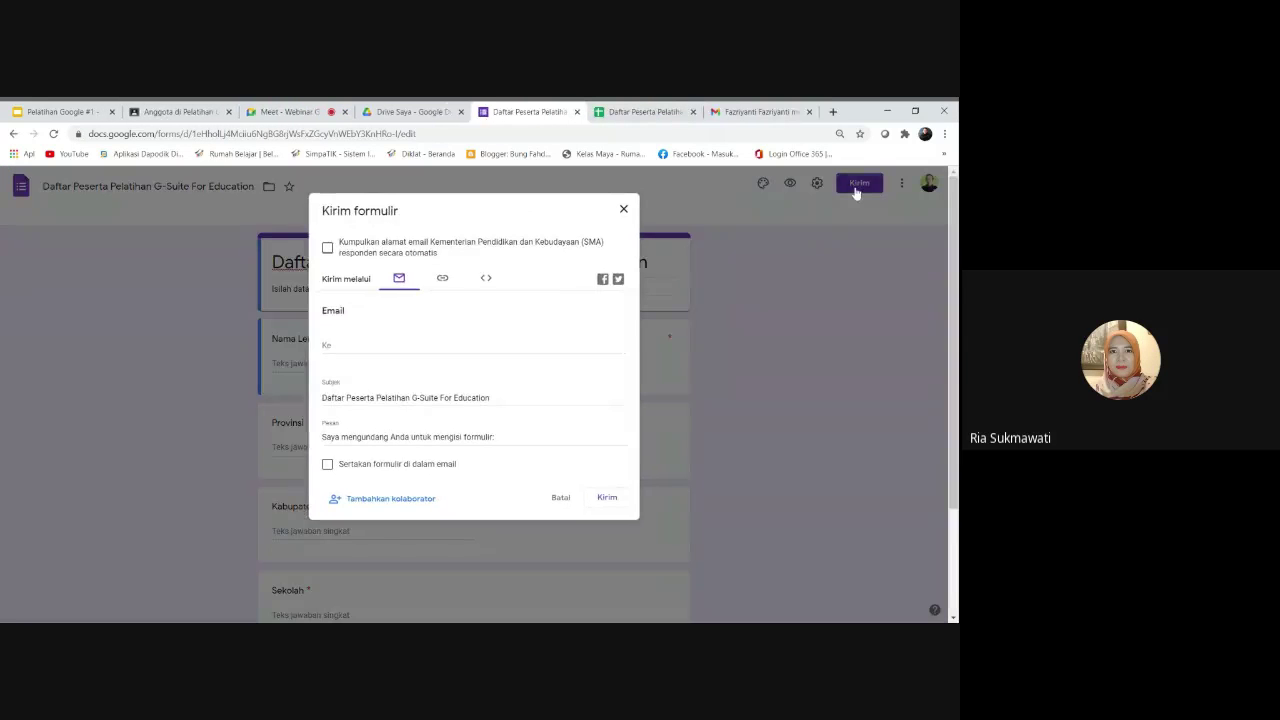
click(443, 281)
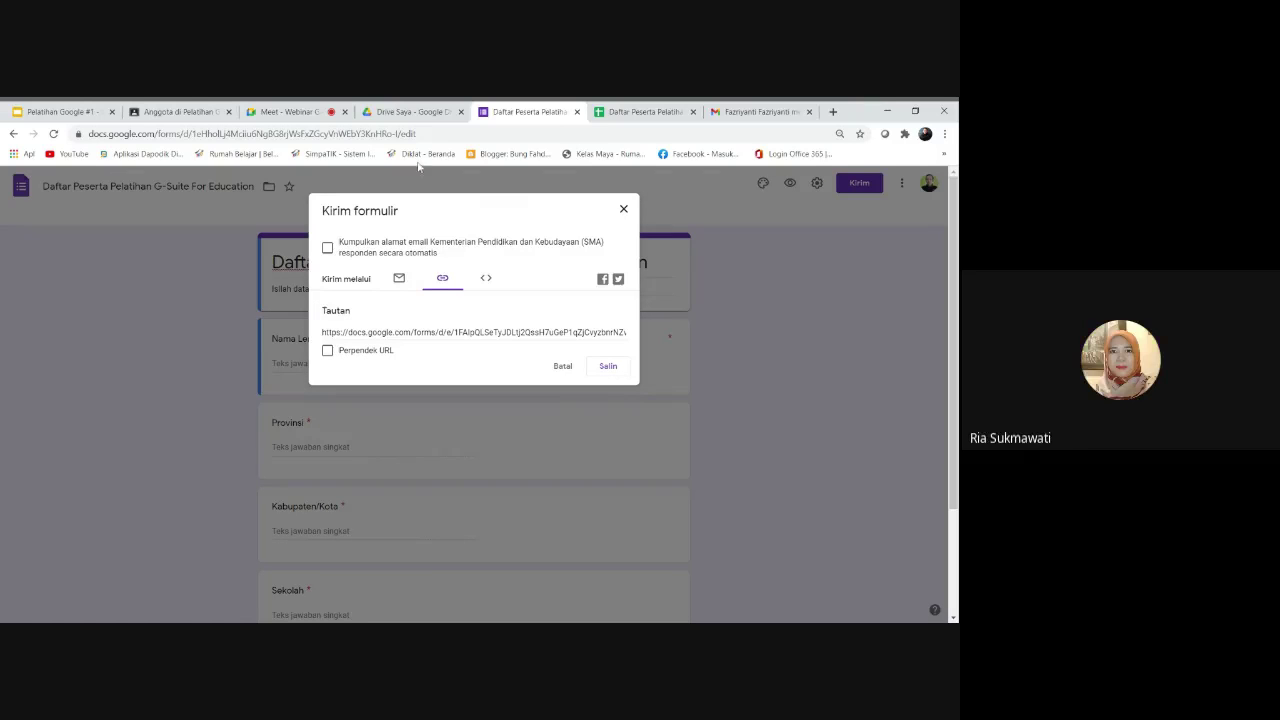
click(290, 111)
click(612, 257)
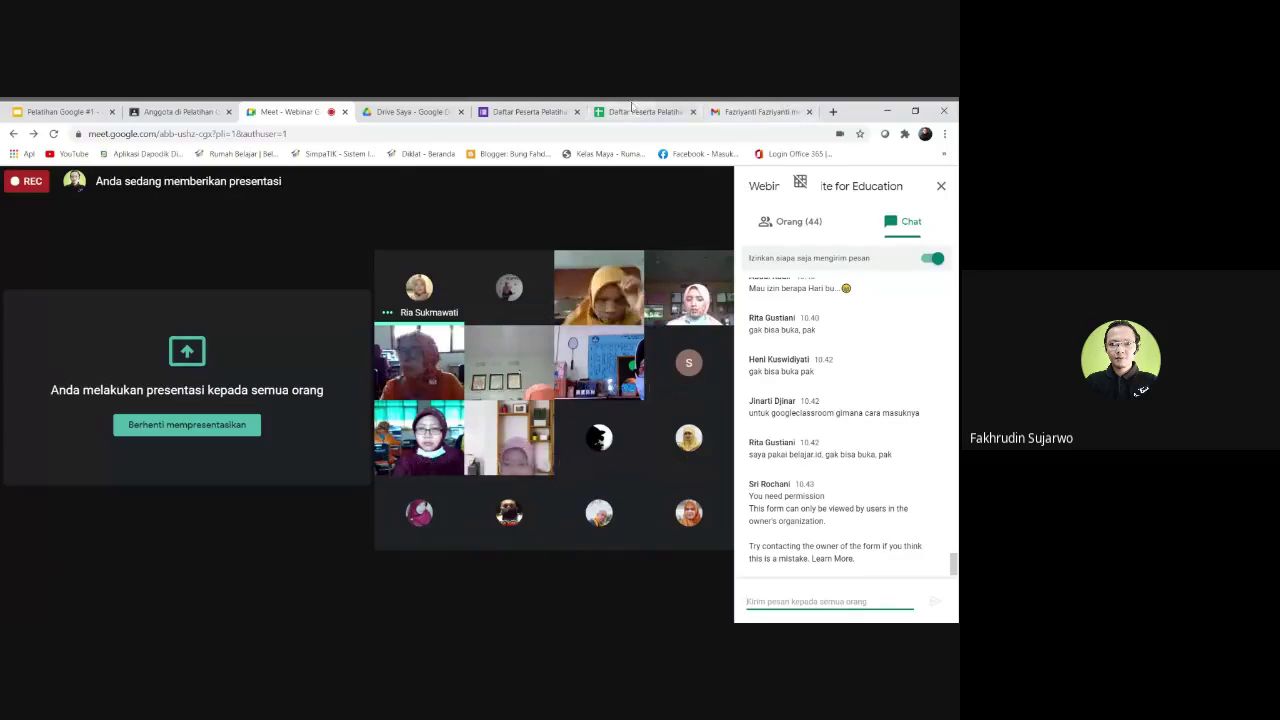
click(527, 111)
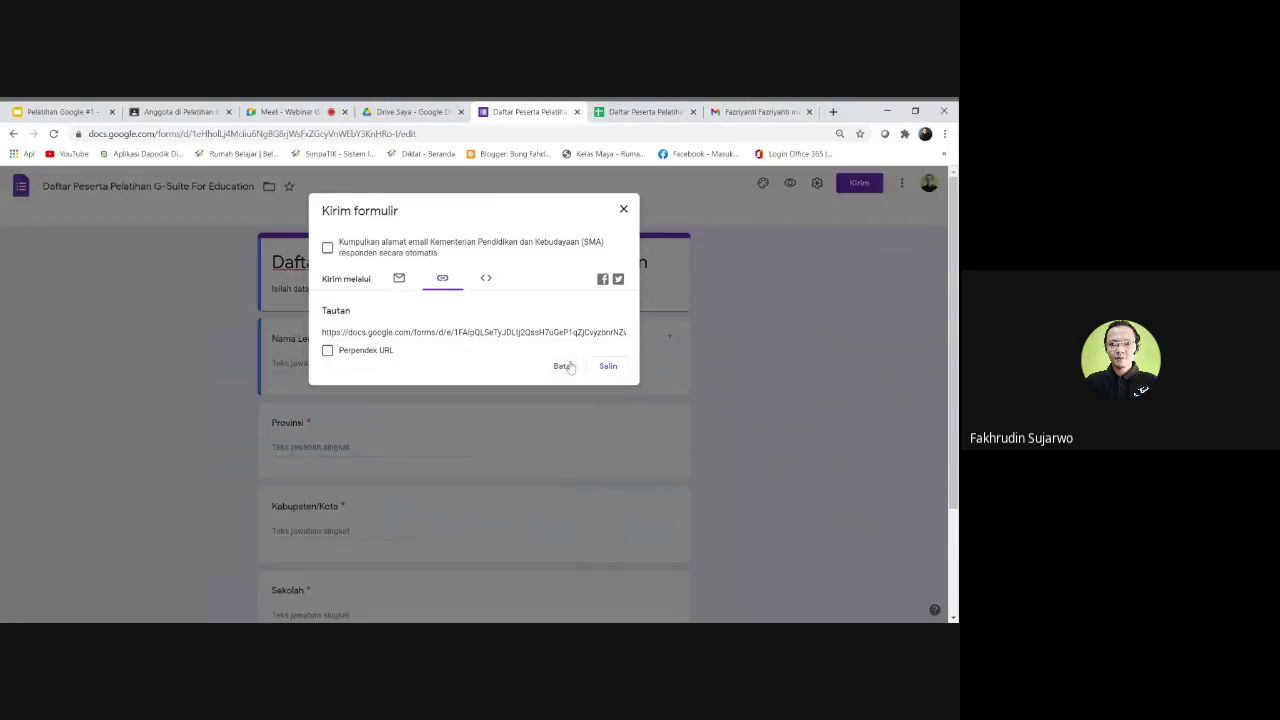
click(621, 212)
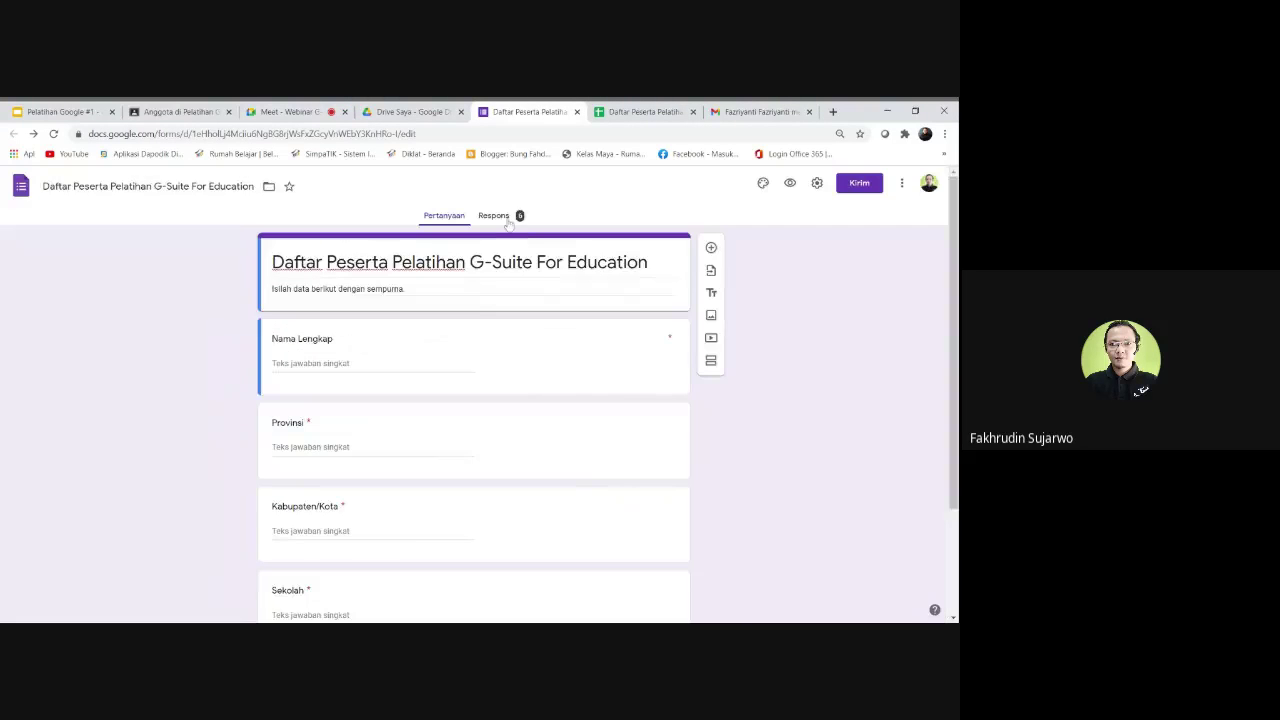
click(507, 222)
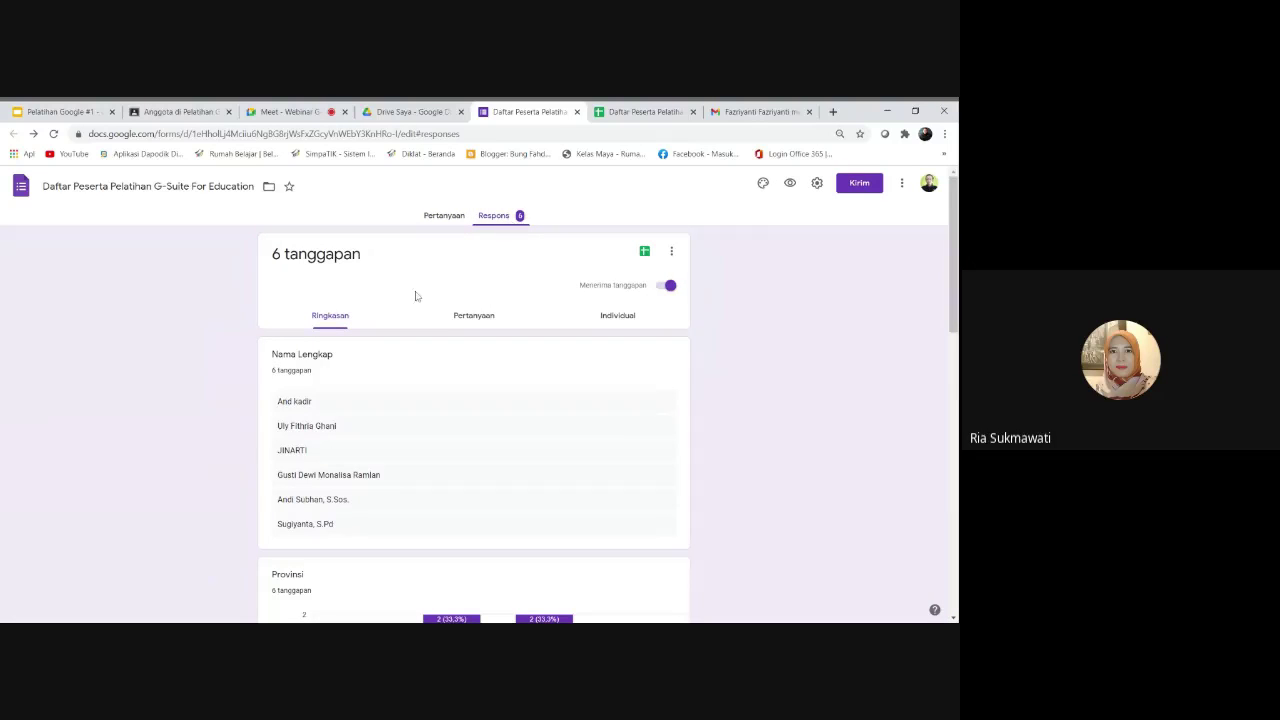
click(671, 251)
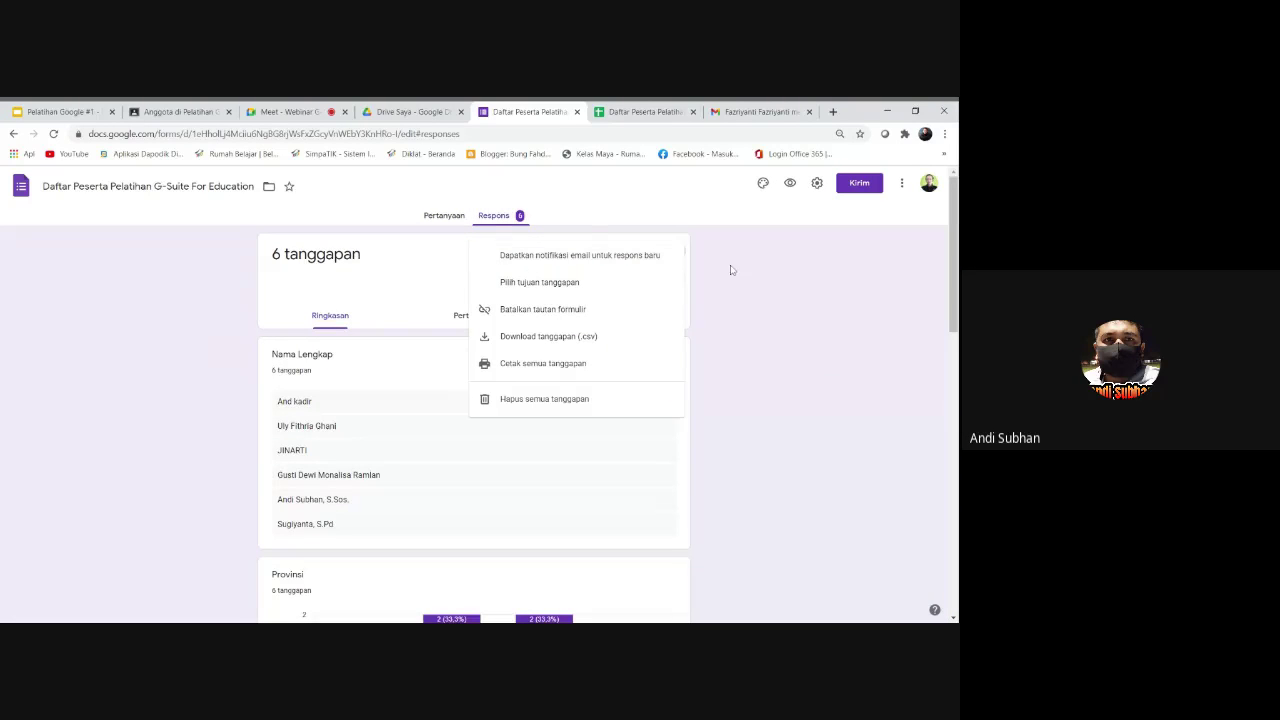
click(761, 281)
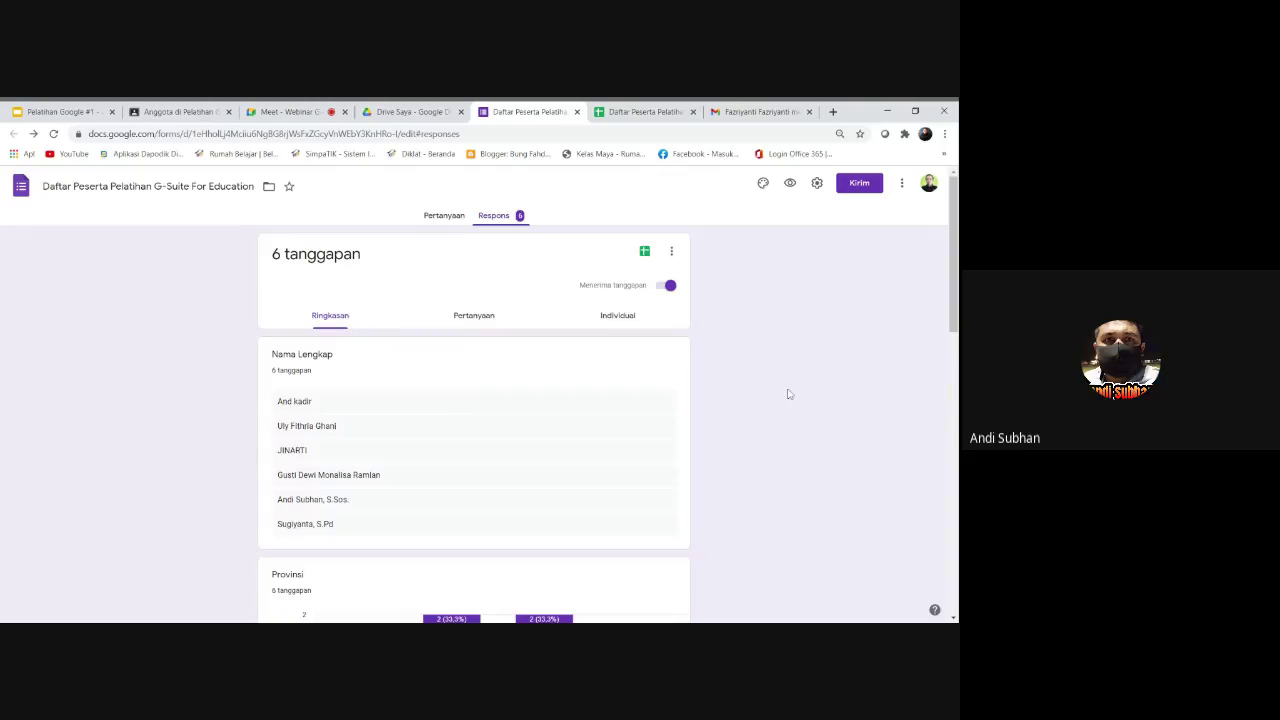
click(462, 317)
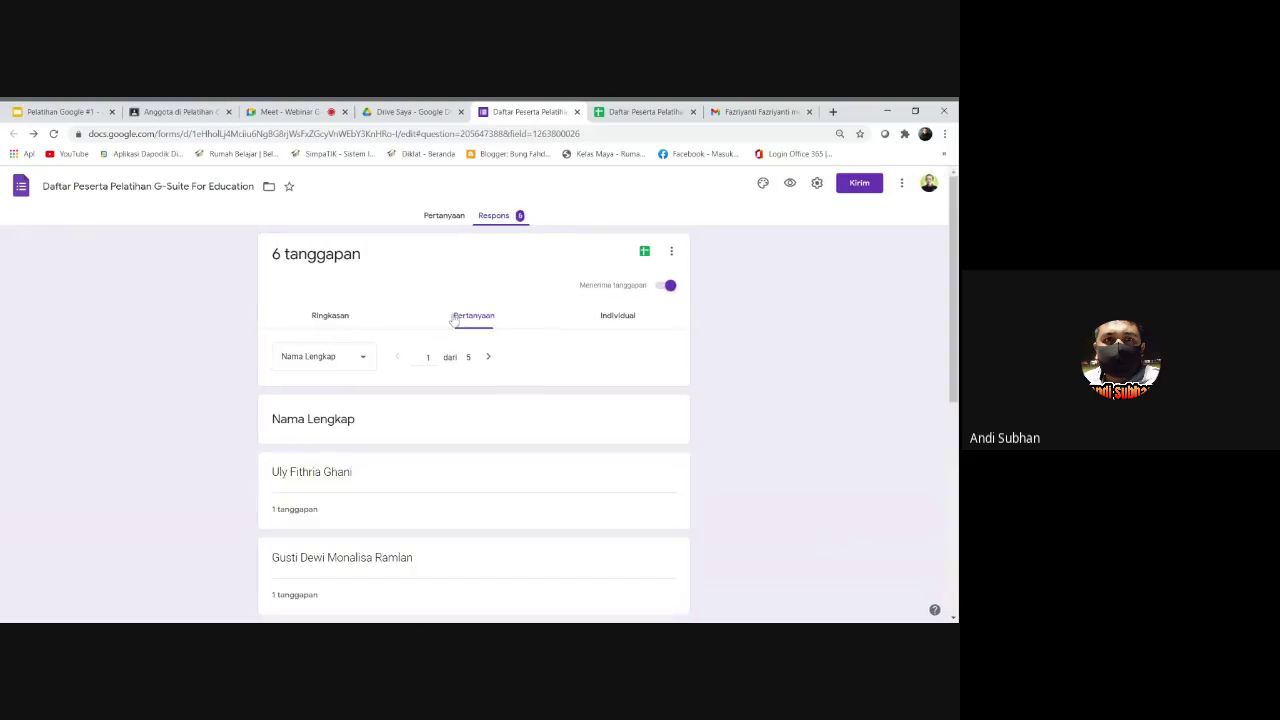
click(353, 318)
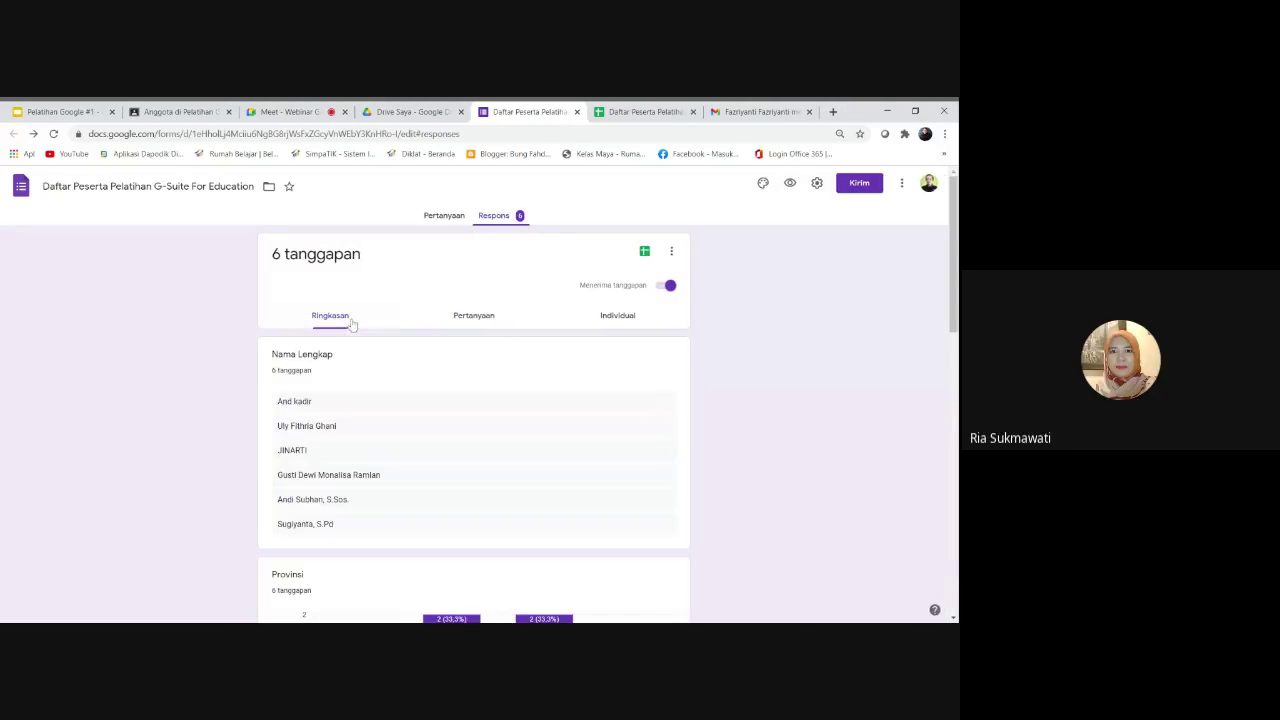
click(444, 215)
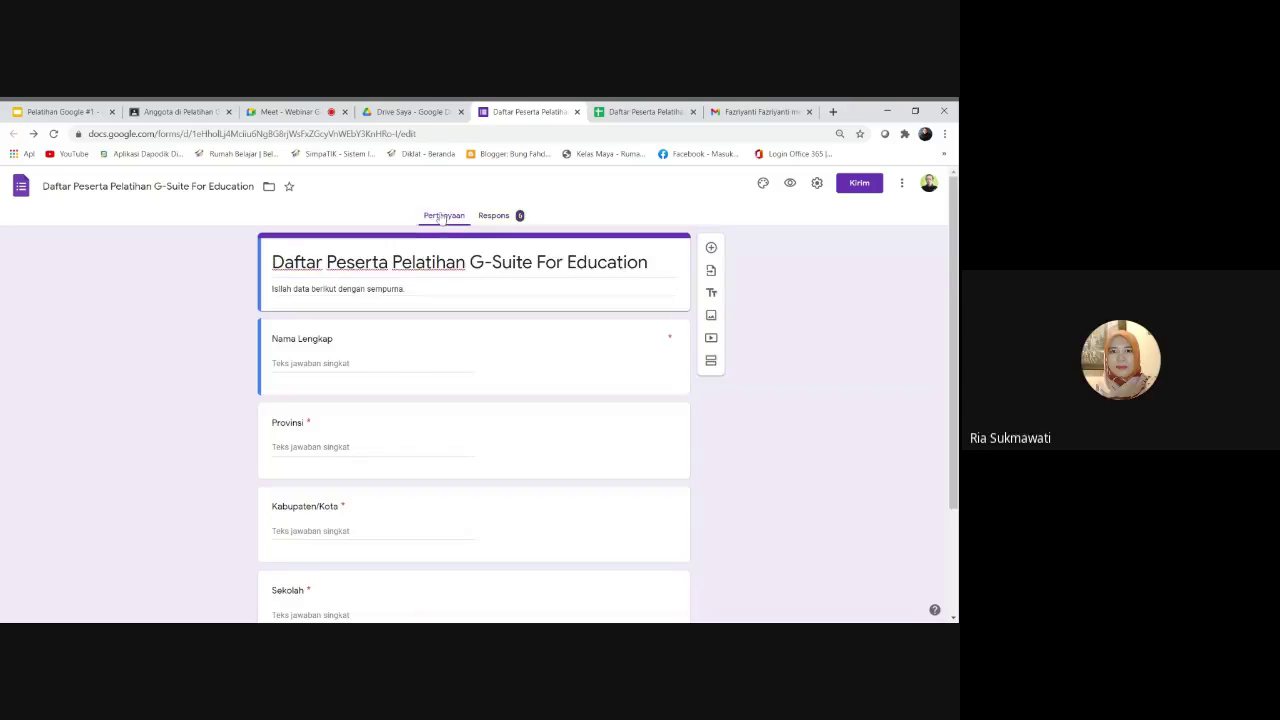
Untick 'Batasi untuk pengguna…', tick 'Batasi ke 1 tanggapan' and save the settings
click(817, 184)
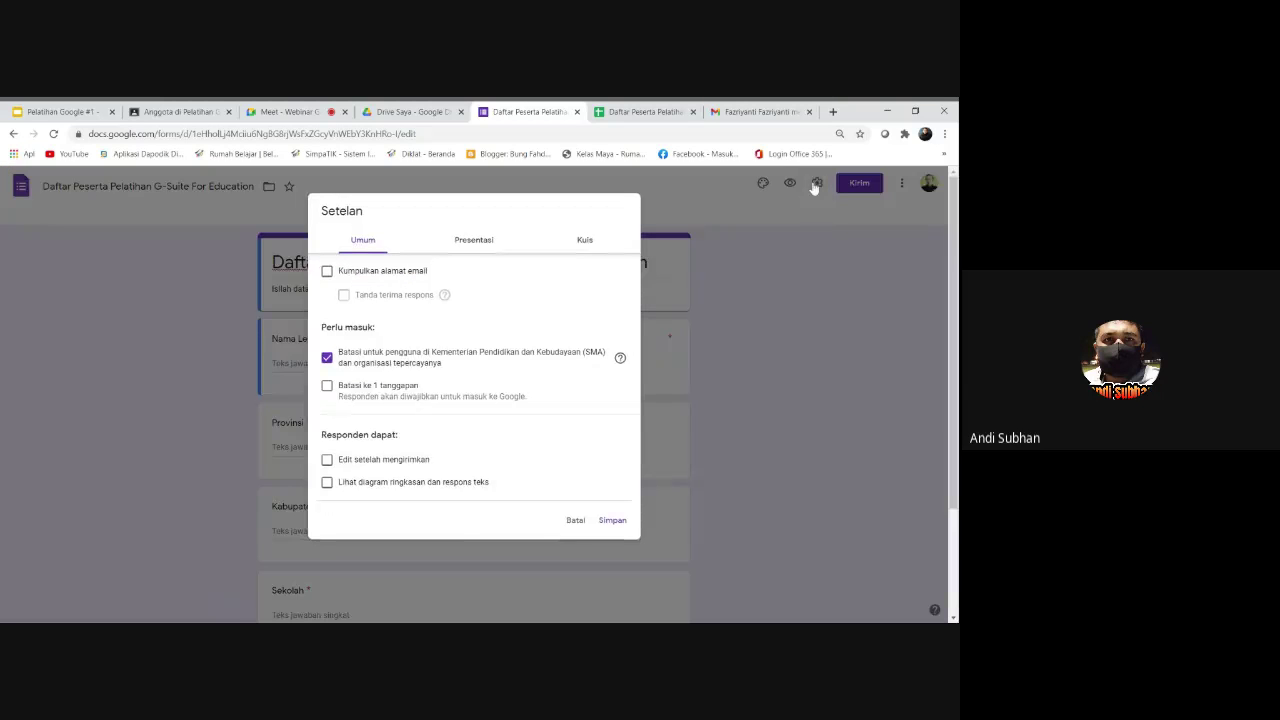
click(327, 358)
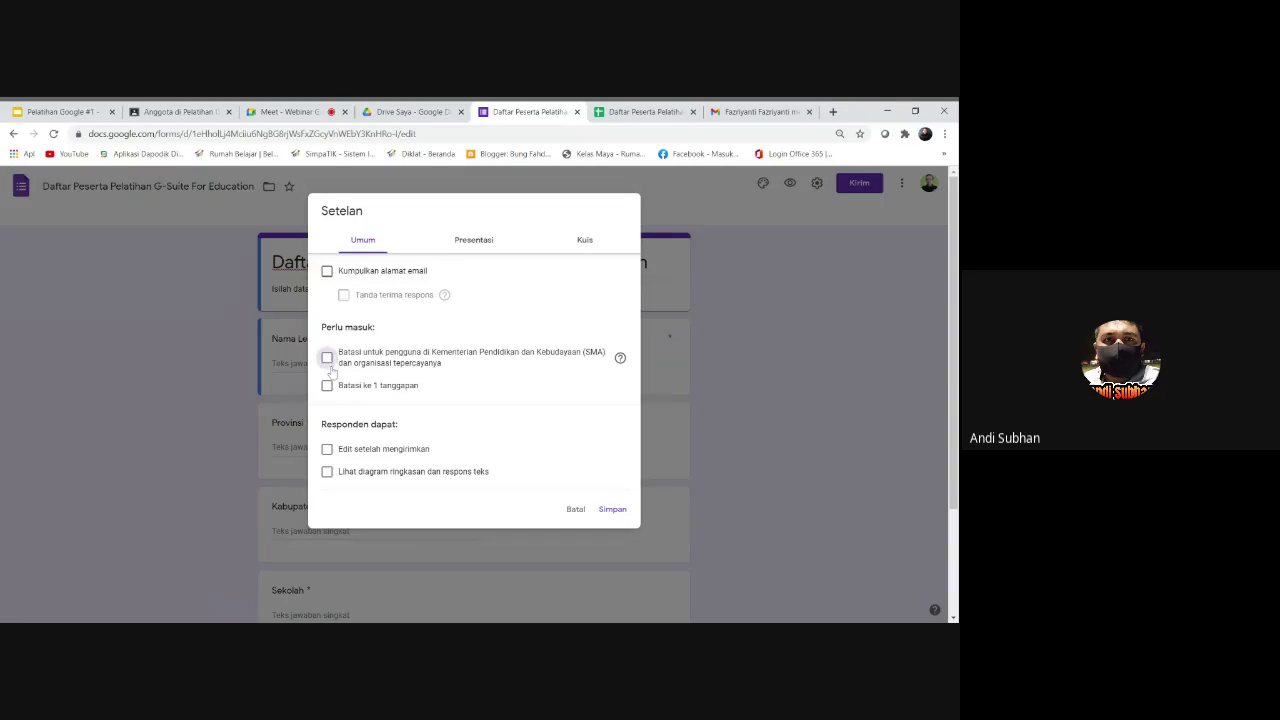
click(327, 386)
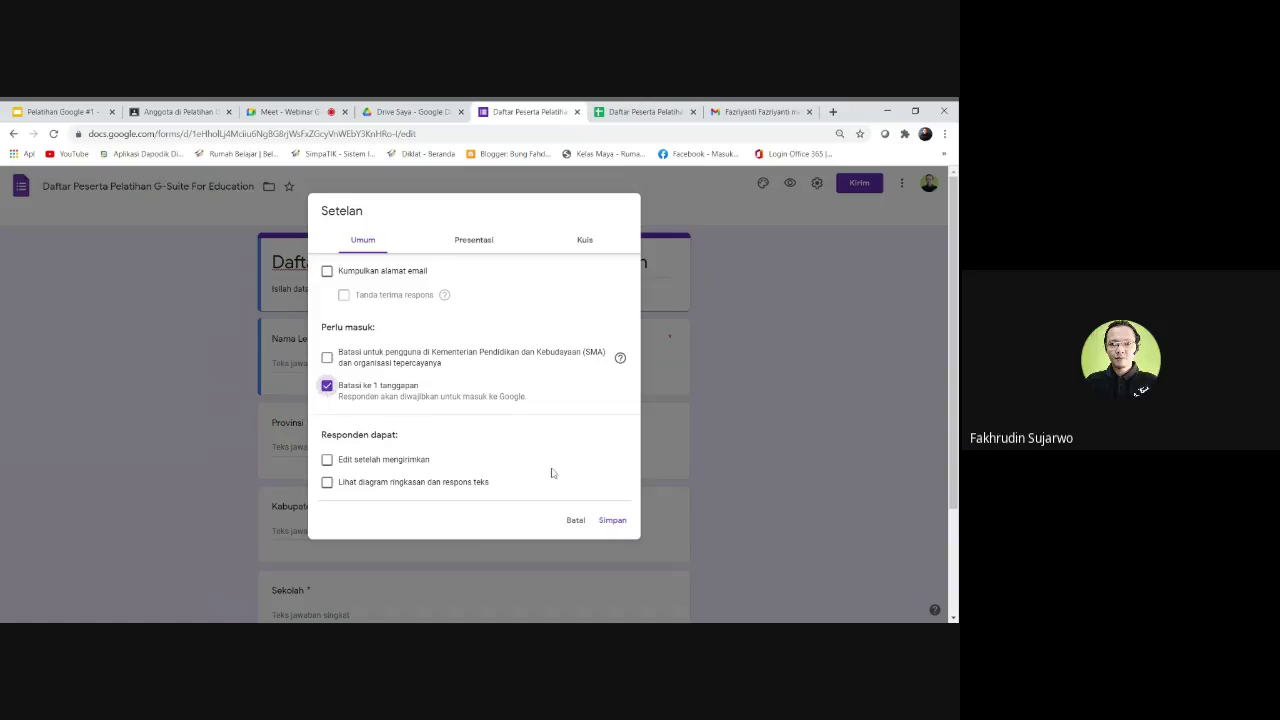
click(614, 522)
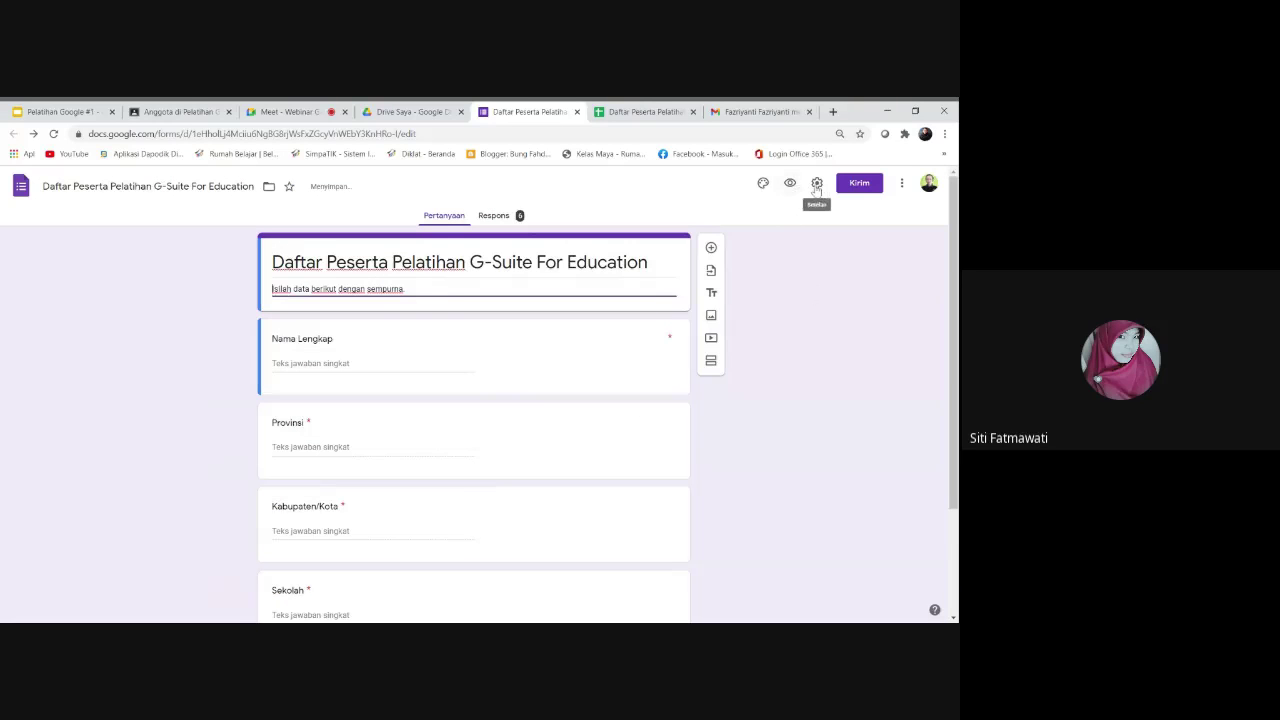
Copy the form link shortened with Perpendek URL to forms.gle
click(858, 184)
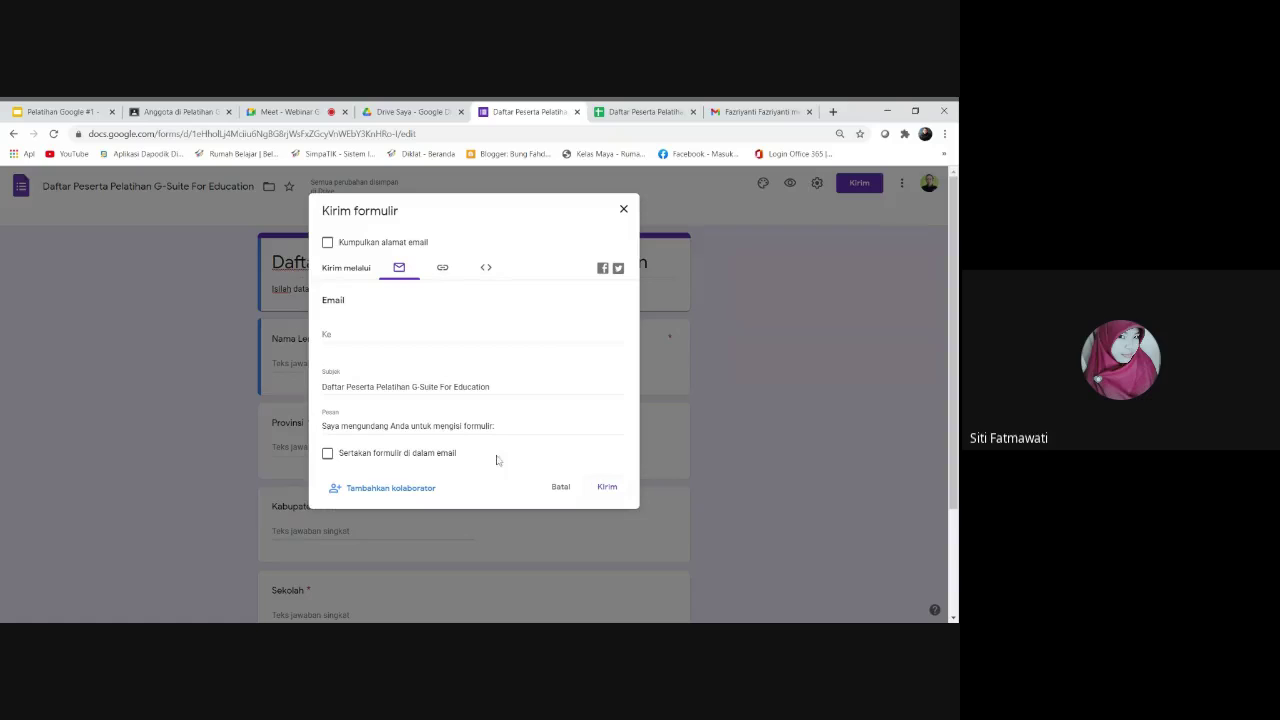
click(443, 268)
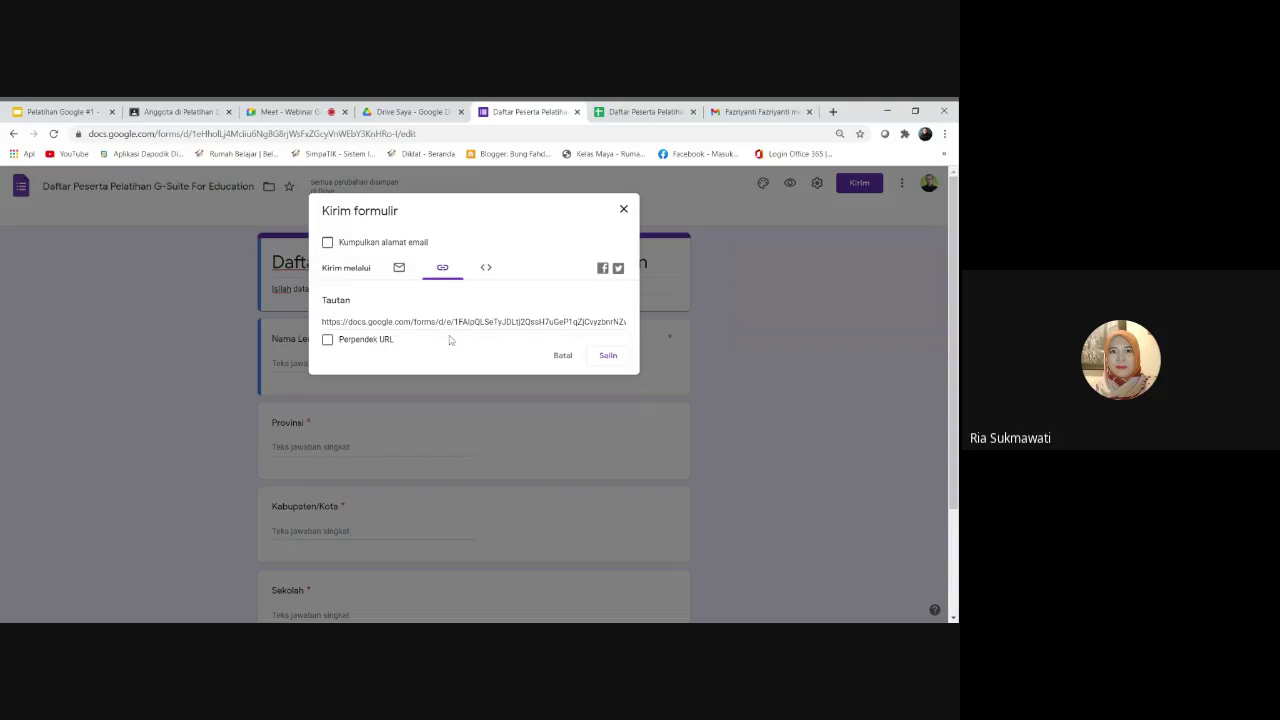
click(327, 339)
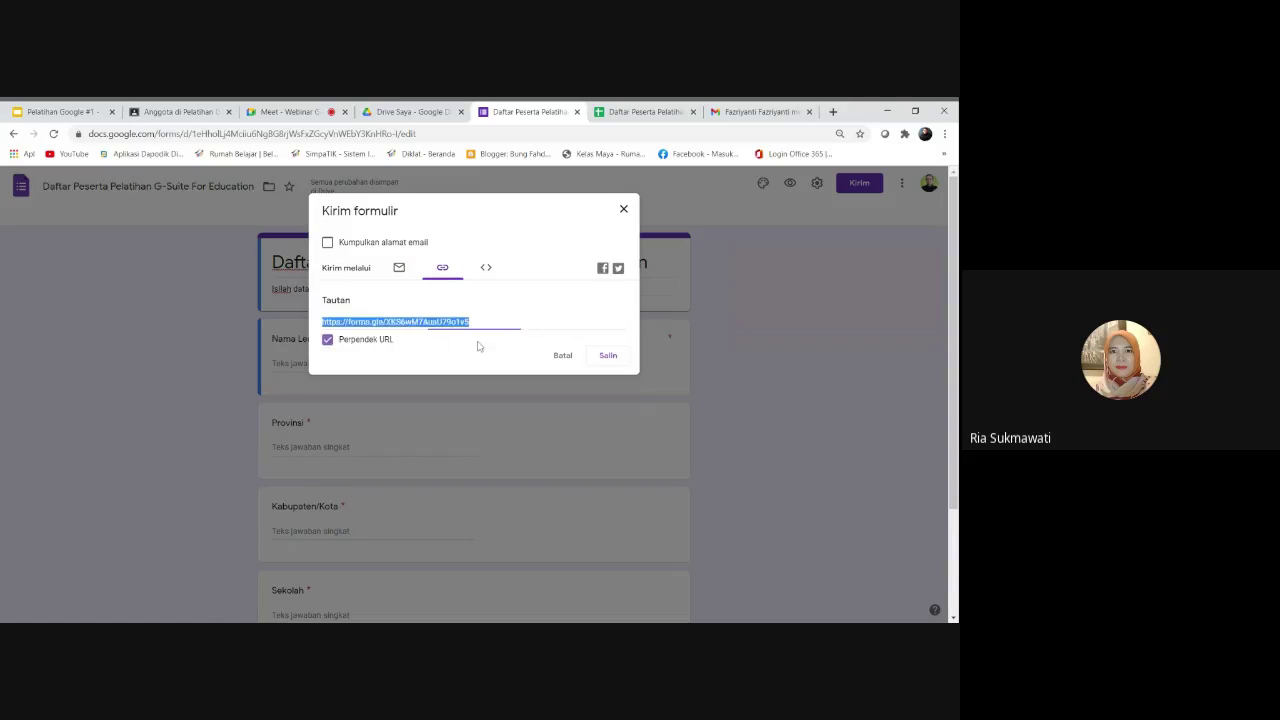
click(607, 357)
click(290, 111)
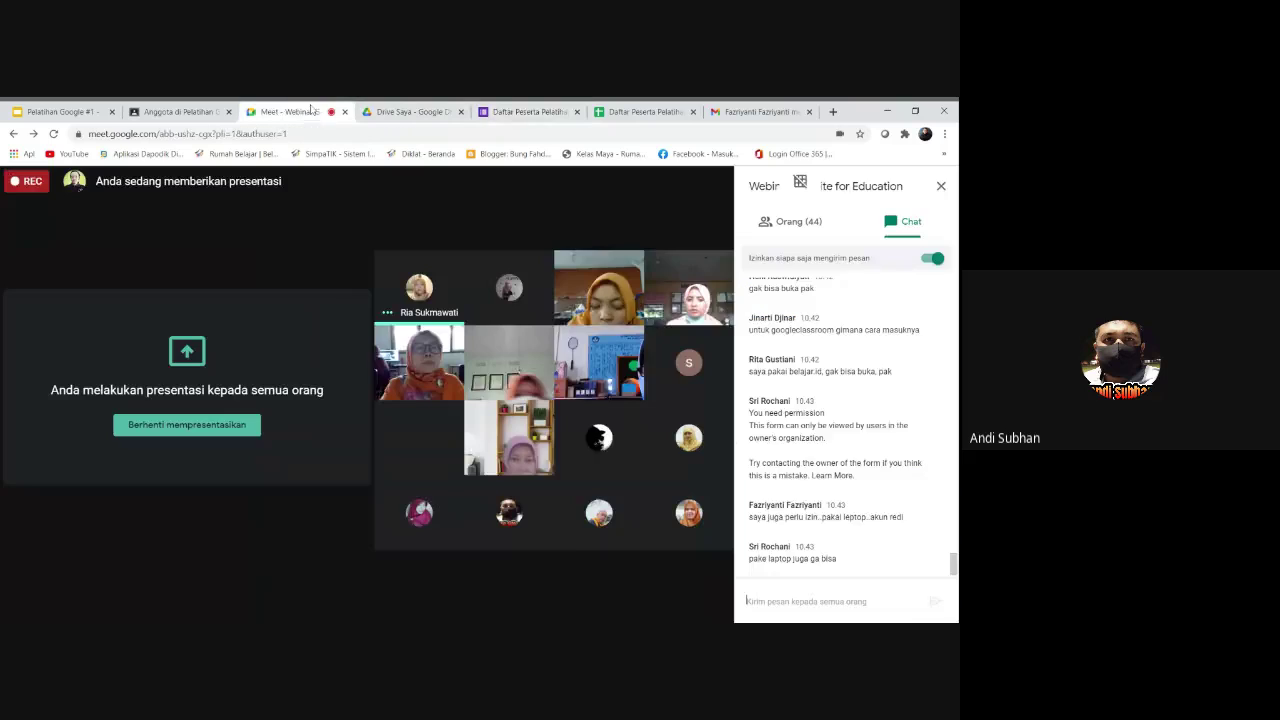
Paste the copied forms.gle link into the Meet chat and send it
text(https://forms.gle/XKS6wM7AuaU79o1v5)
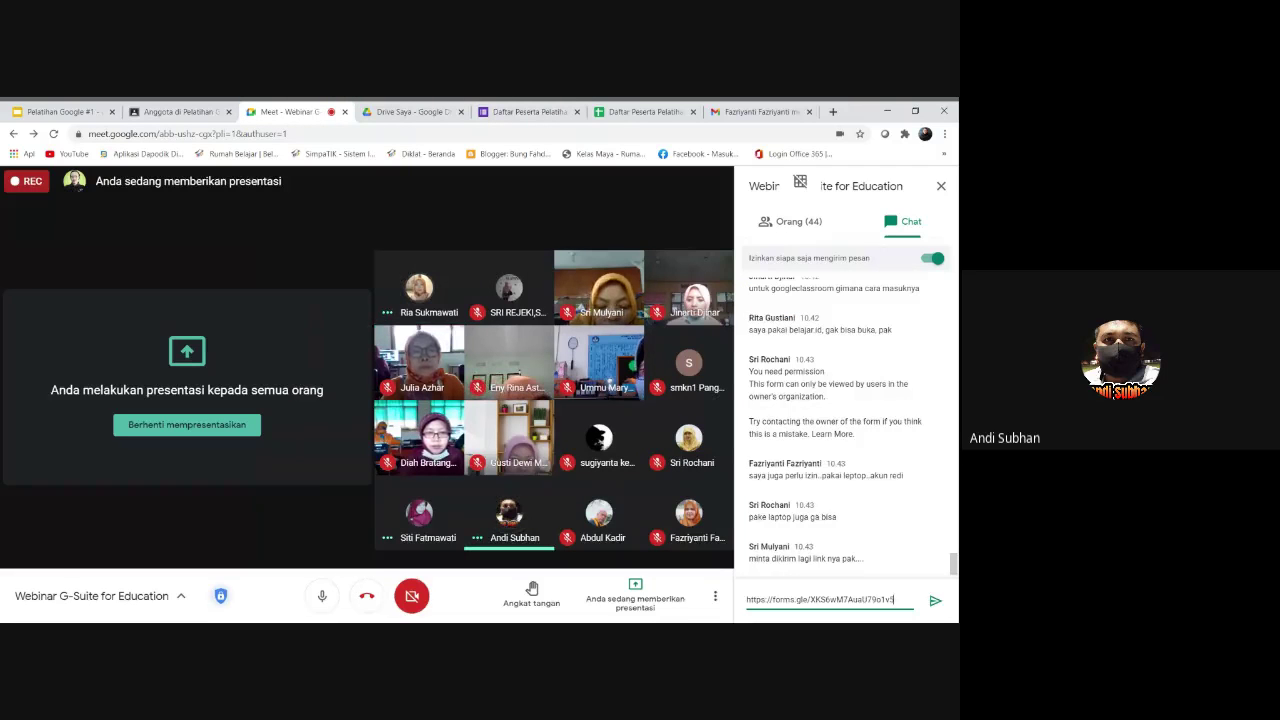
click(935, 601)
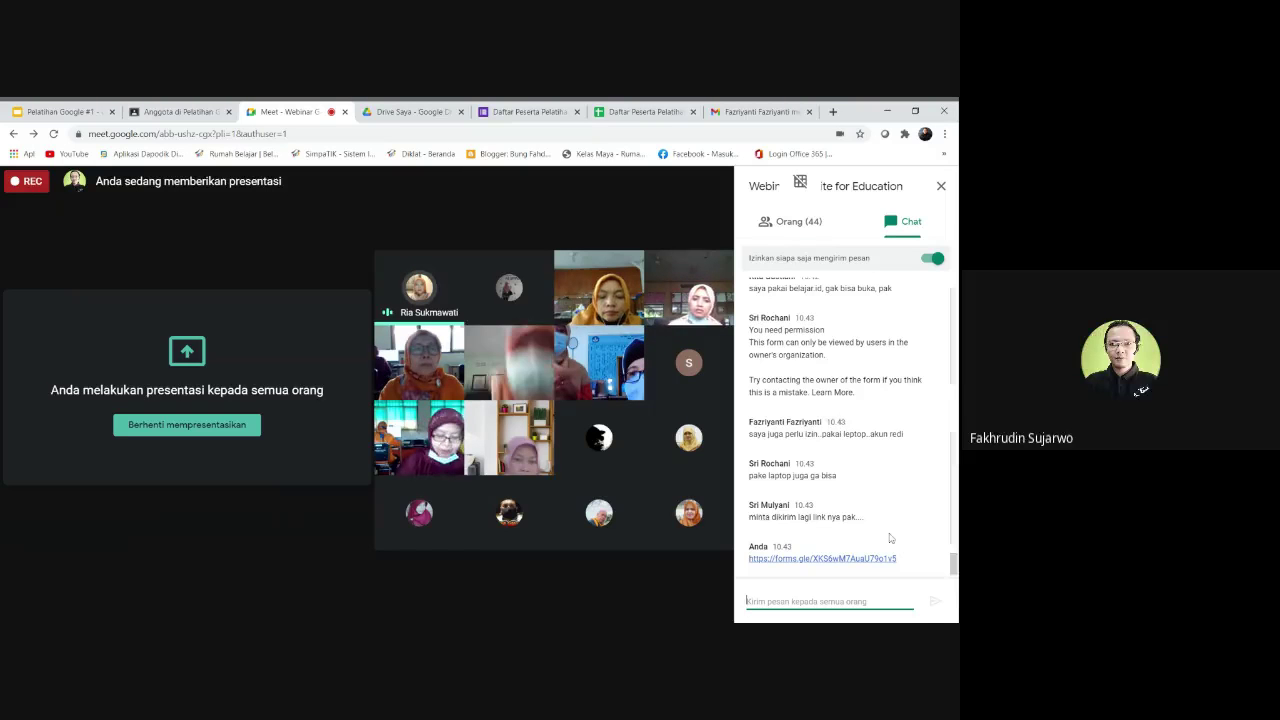
click(407, 111)
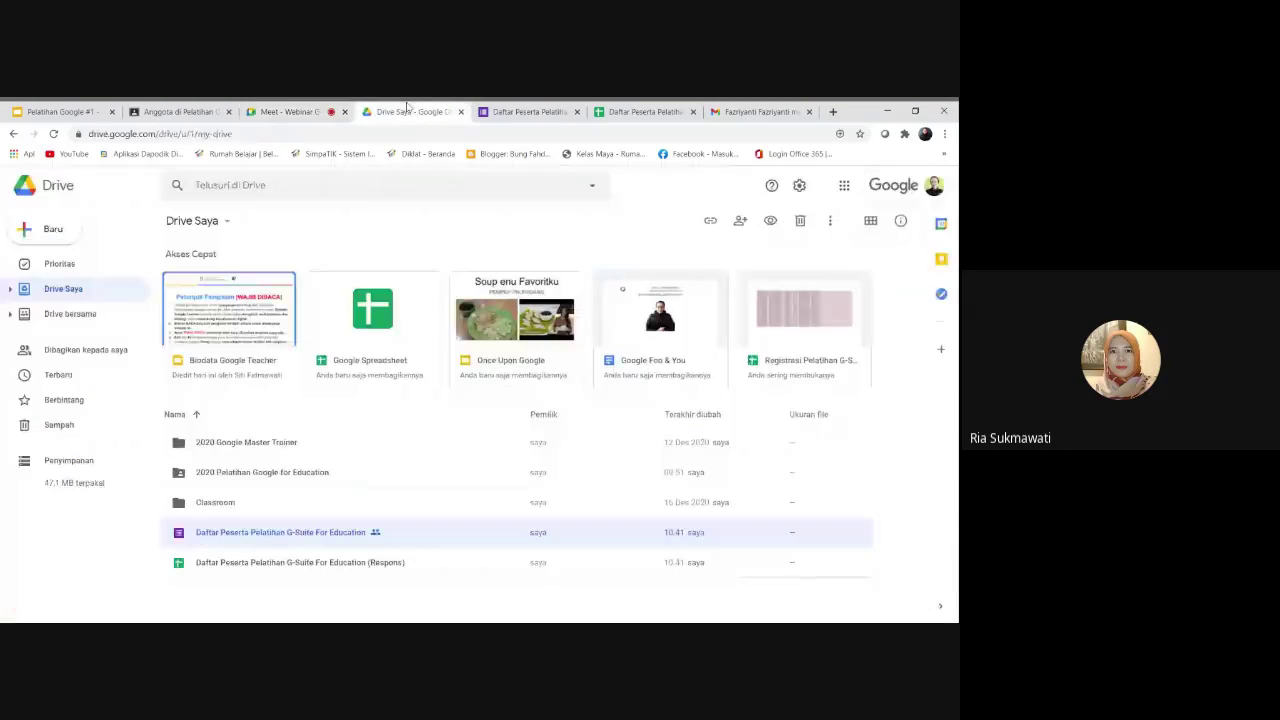
Close the Kirim formulir dialog and scroll through the Daftar Peserta form
click(525, 111)
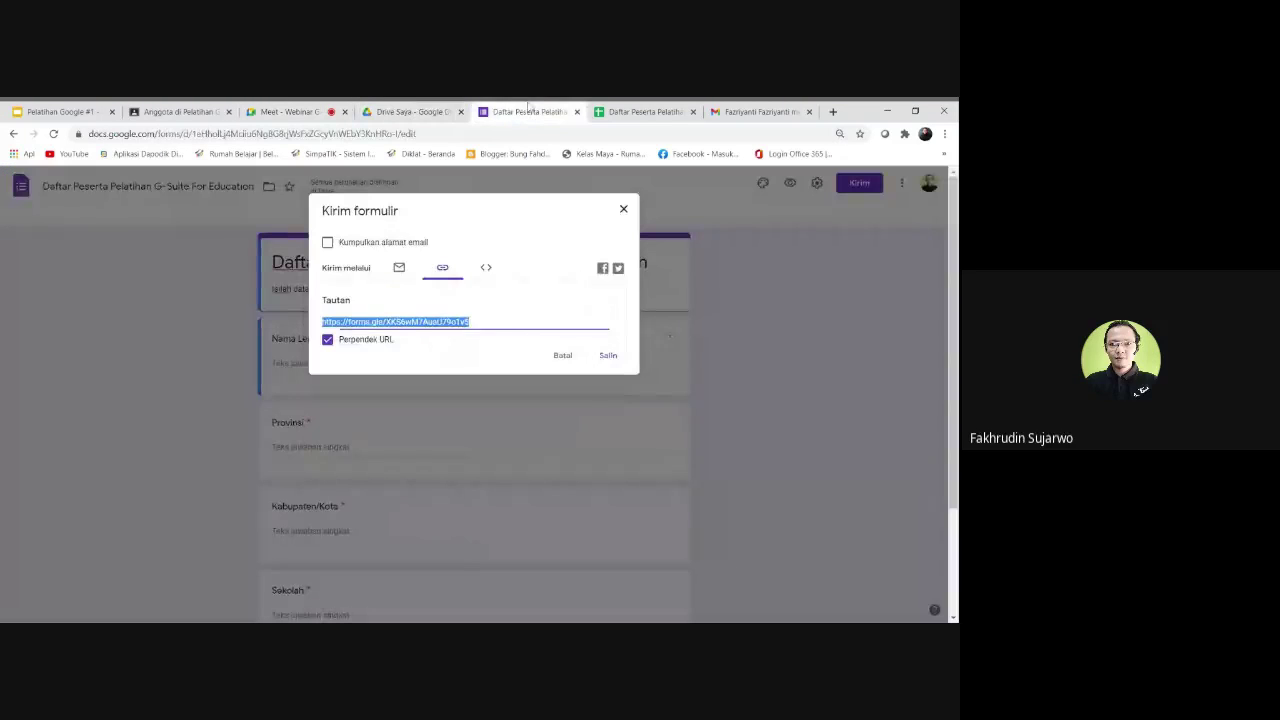
click(624, 209)
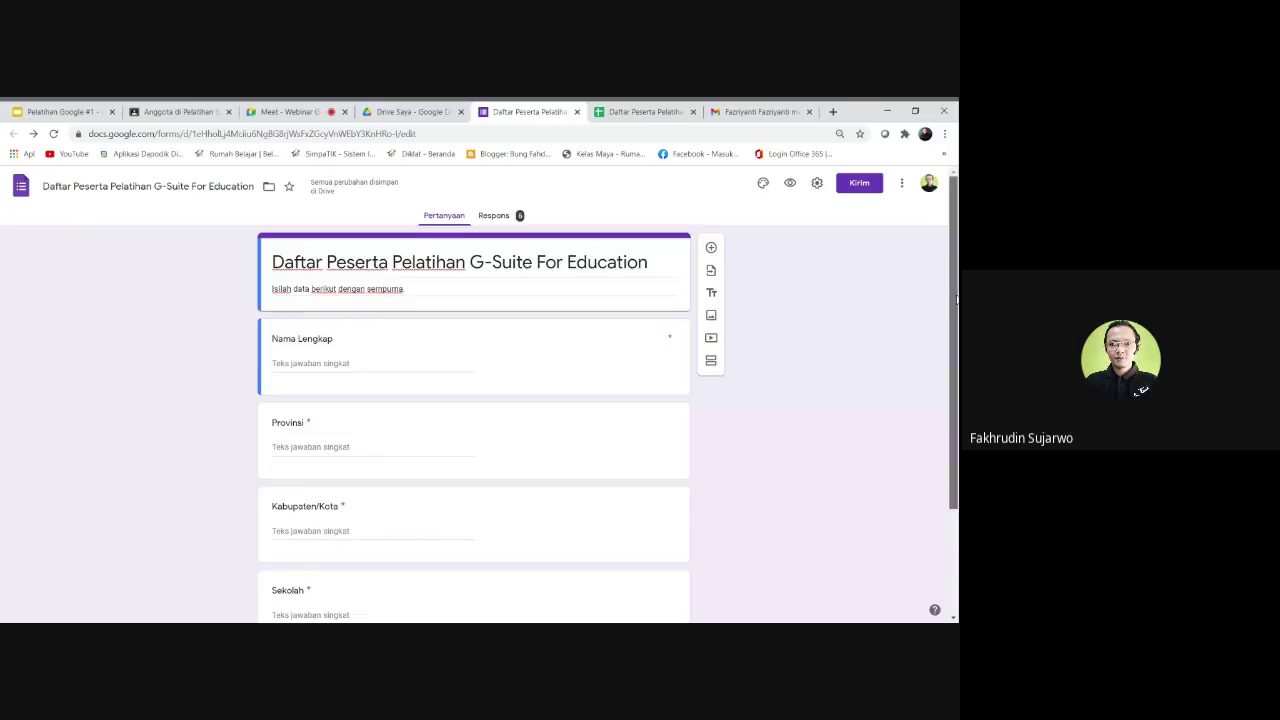
scroll(950, 287, down, 2)
scroll(950, 300, up, 2)
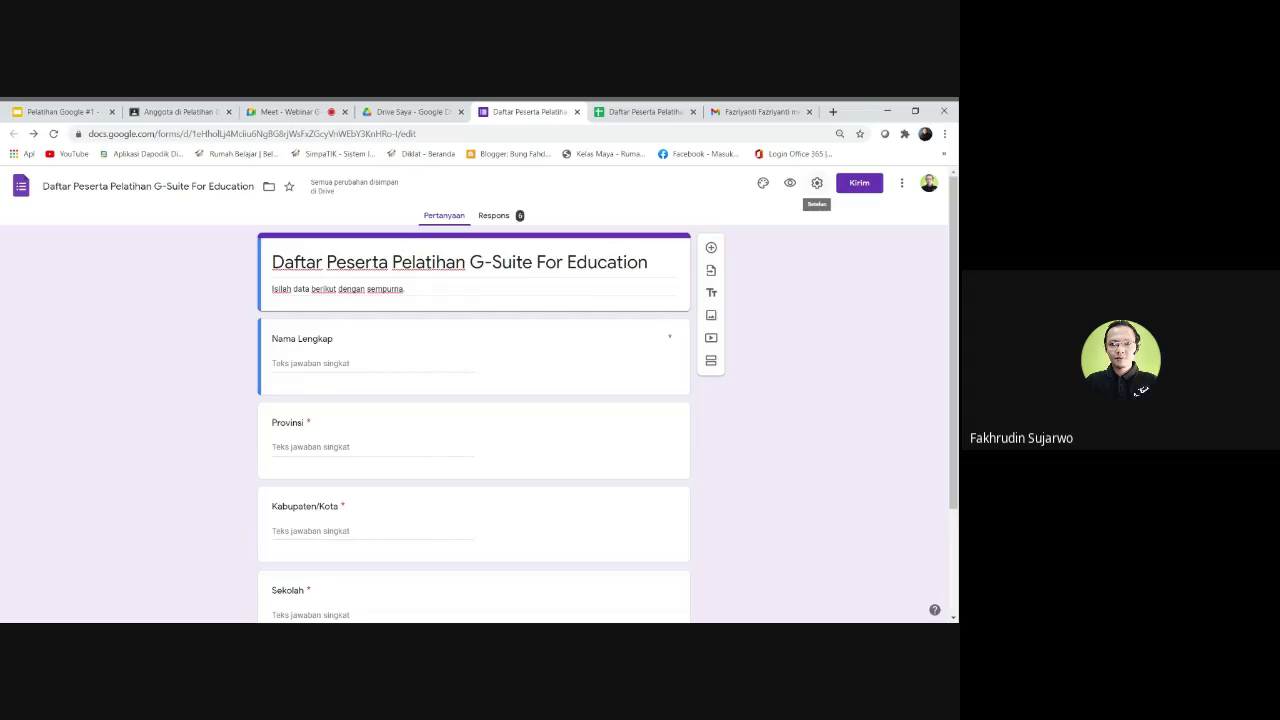
Leave only 'Batasi ke 1 tanggapan' ticked in Settings, with the ministry-users restriction off
click(818, 186)
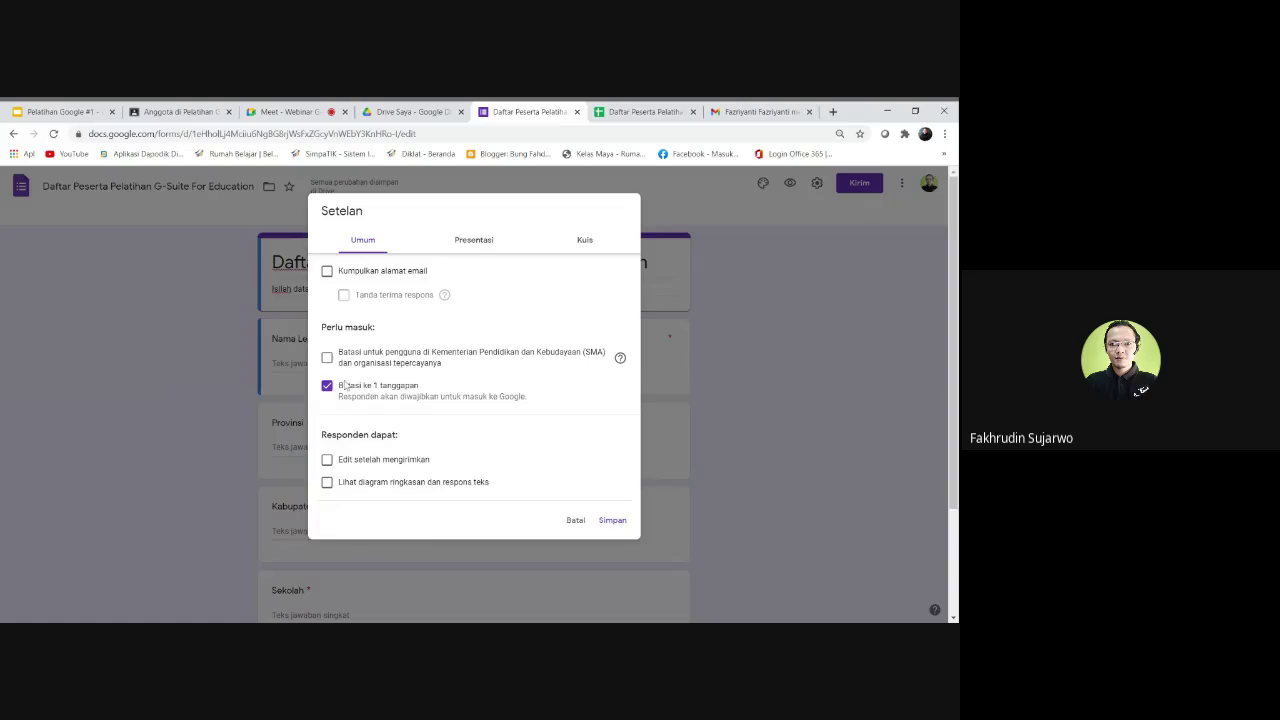
click(327, 386)
click(328, 360)
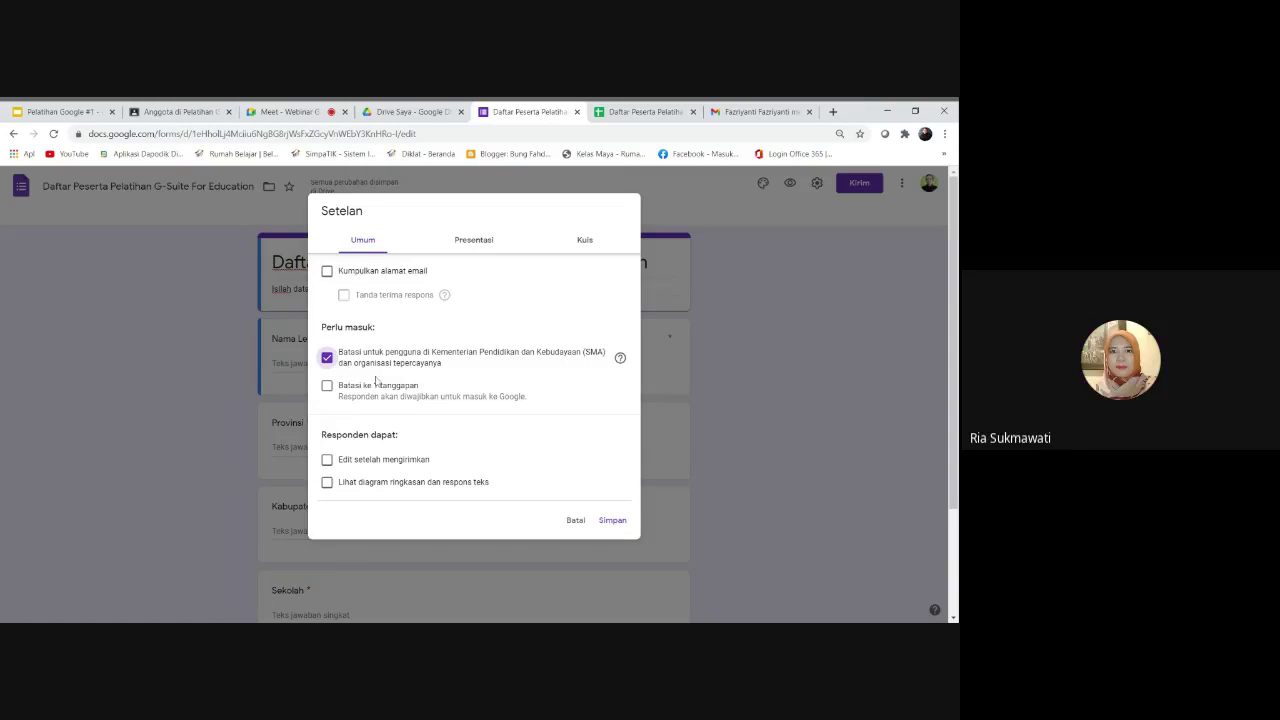
click(328, 358)
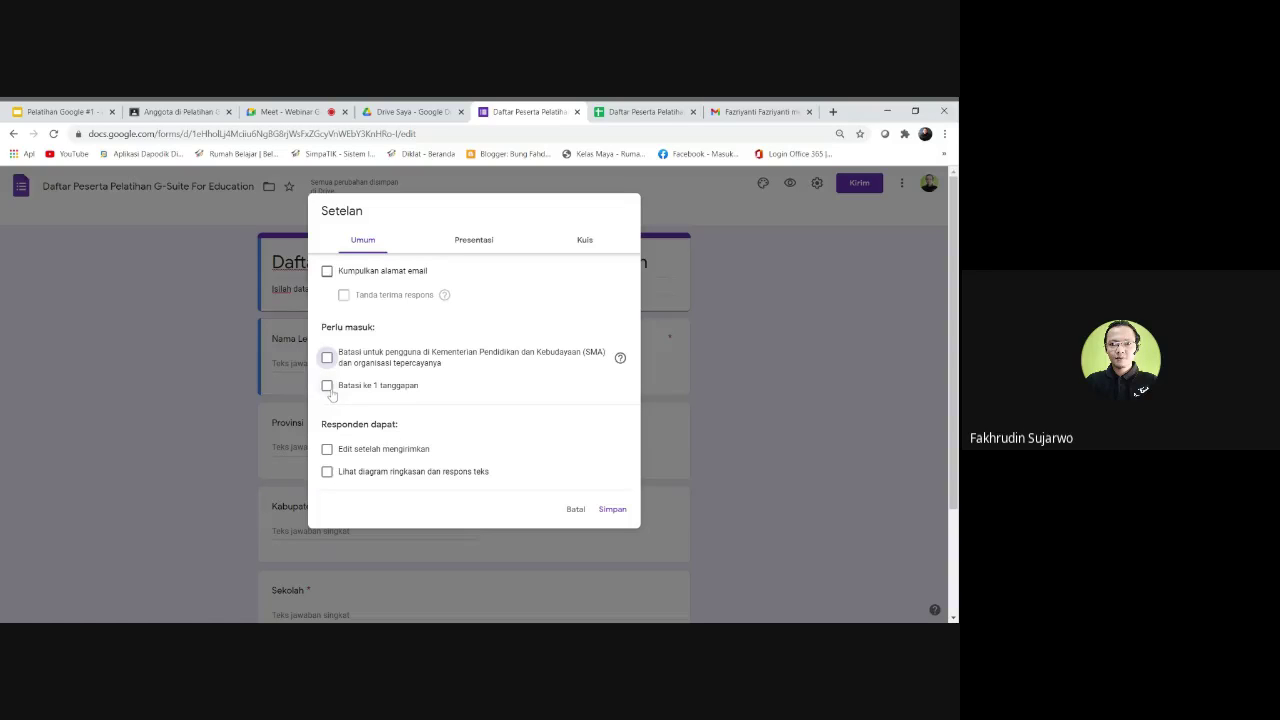
click(327, 387)
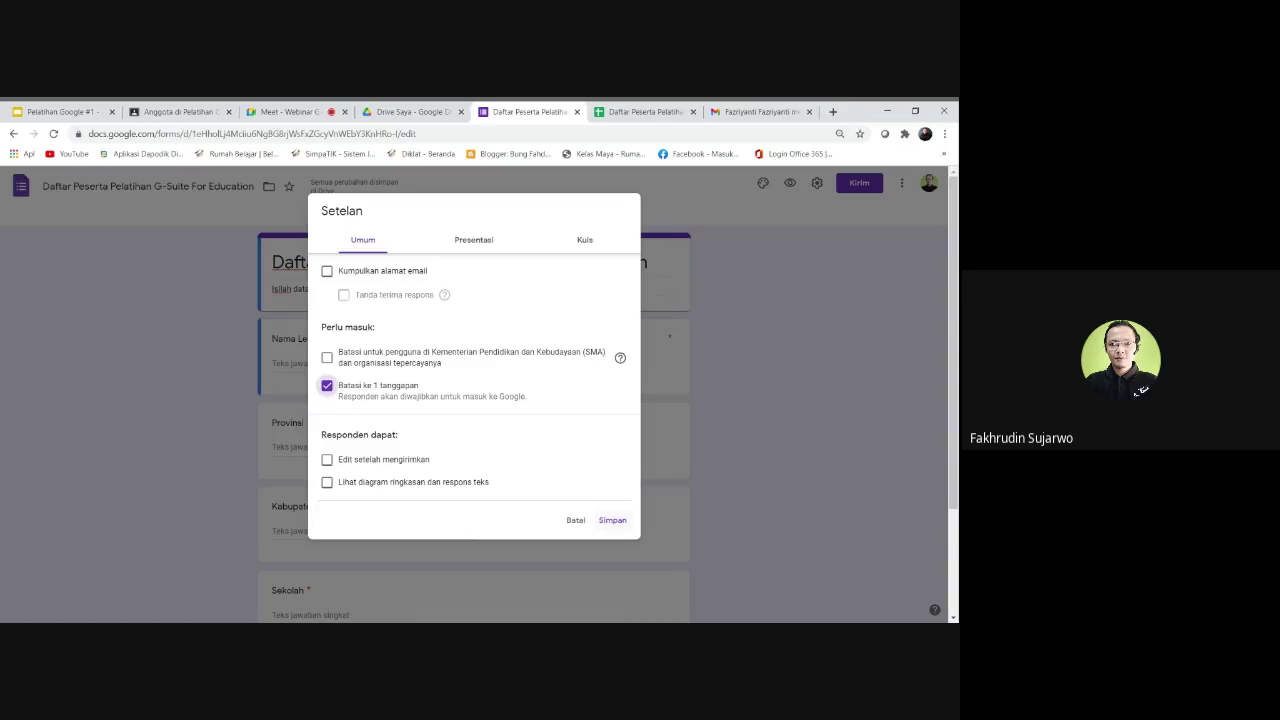
Save the form settings with Simpan
click(605, 531)
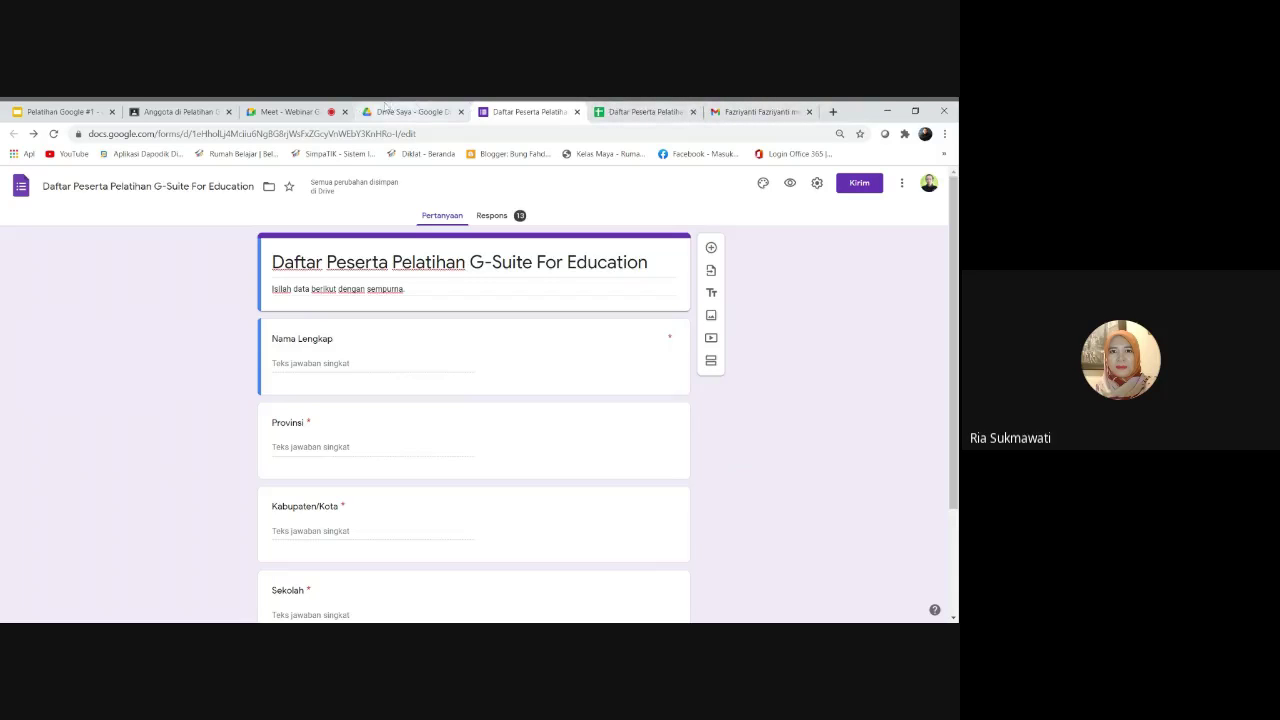
Show the Daftar Peserta responses spreadsheet with its 13 participant entries
click(682, 109)
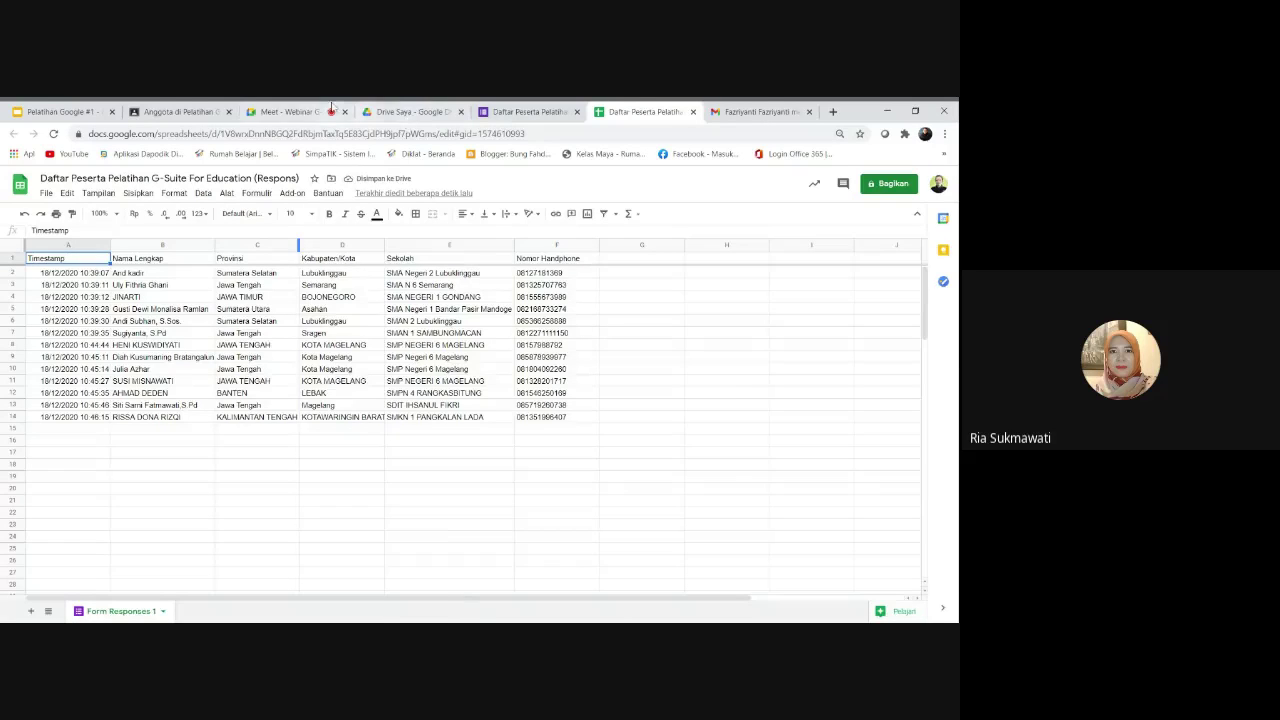
click(300, 112)
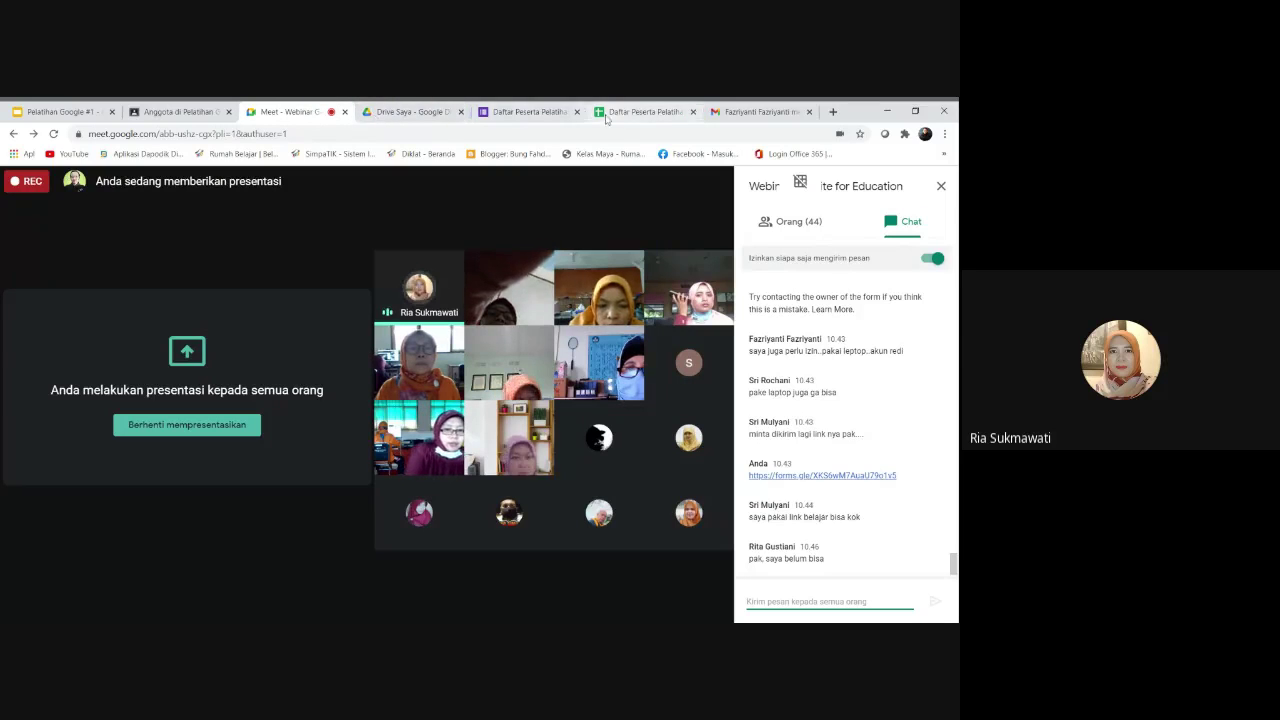
click(646, 117)
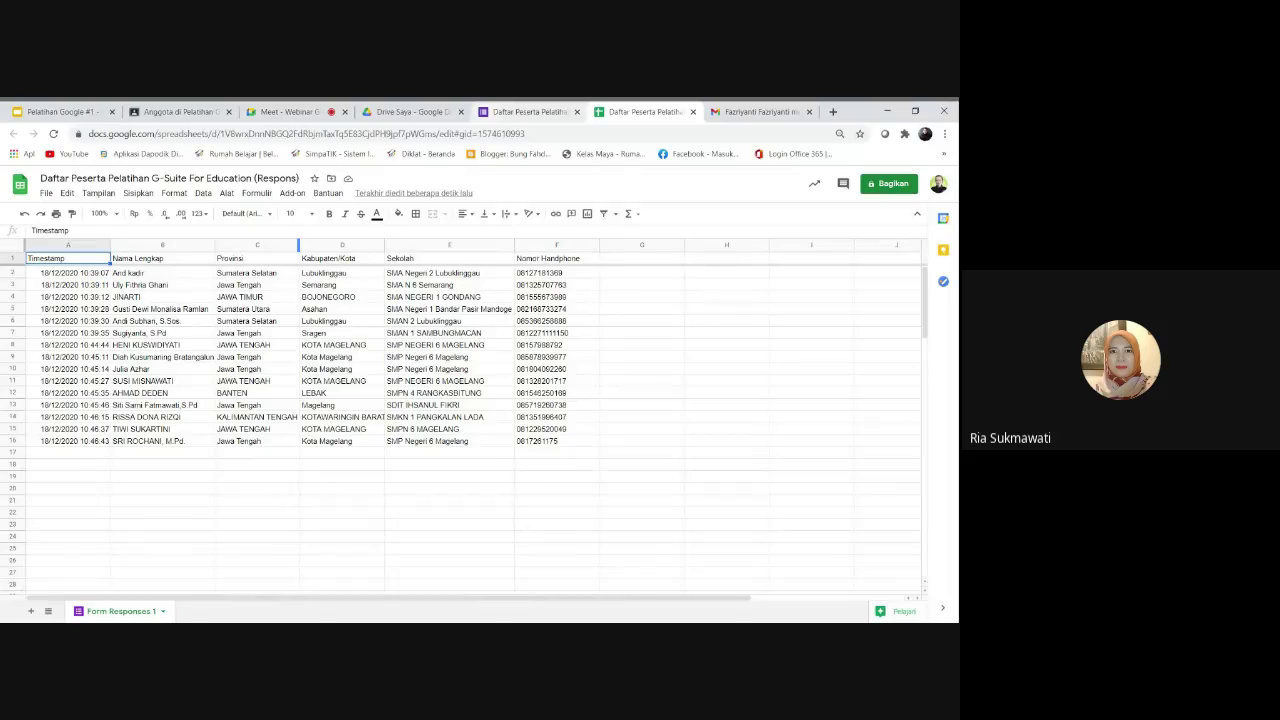
Return to the Meet - Webinar call, where the chat shows a new reply
click(269, 107)
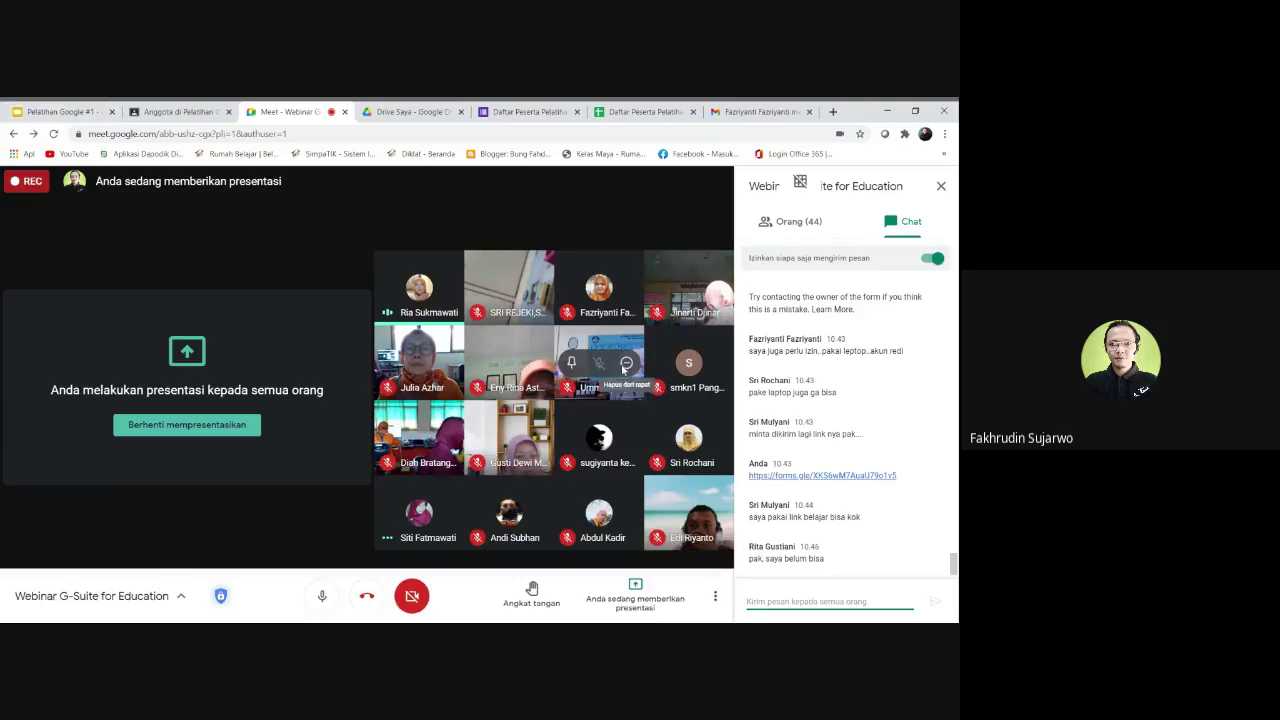
Keep the Meet chat open with the posted forms.gle registration link visible
mouse_move(622, 370)
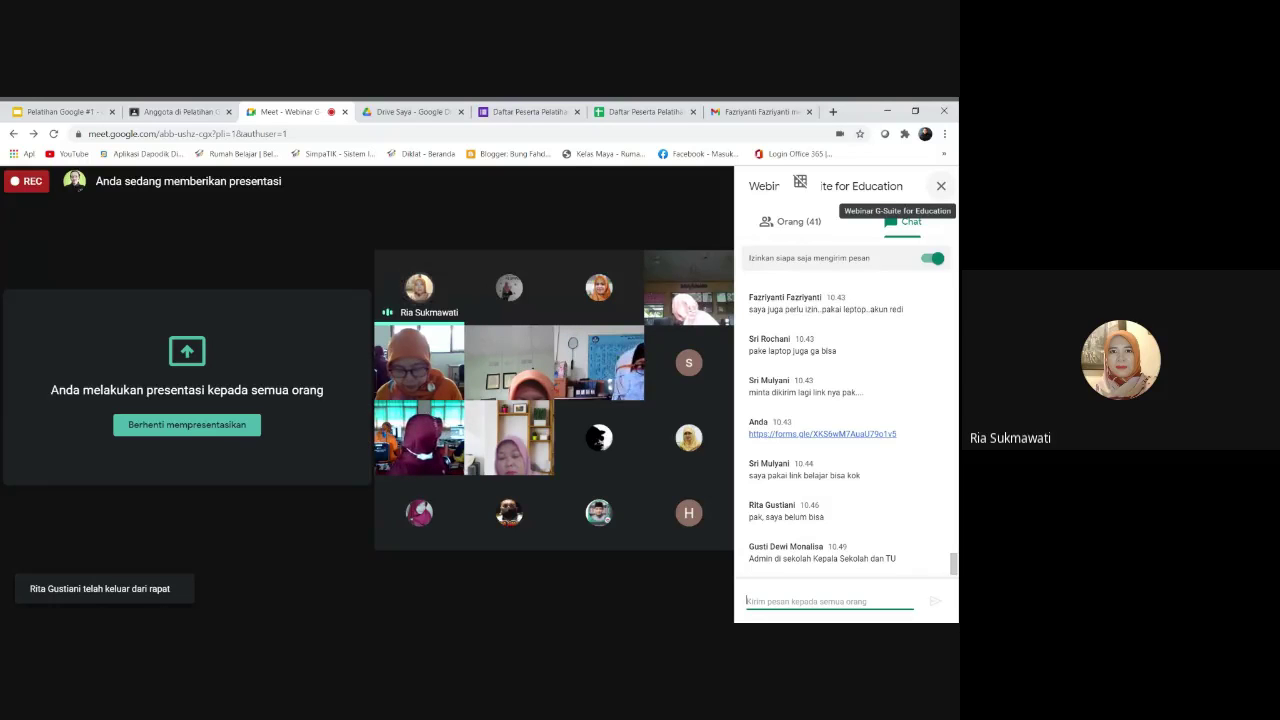
Widen the Kabupaten/Kota column slightly, auto-fit Nomor Handphone, then go back to Meet
click(646, 111)
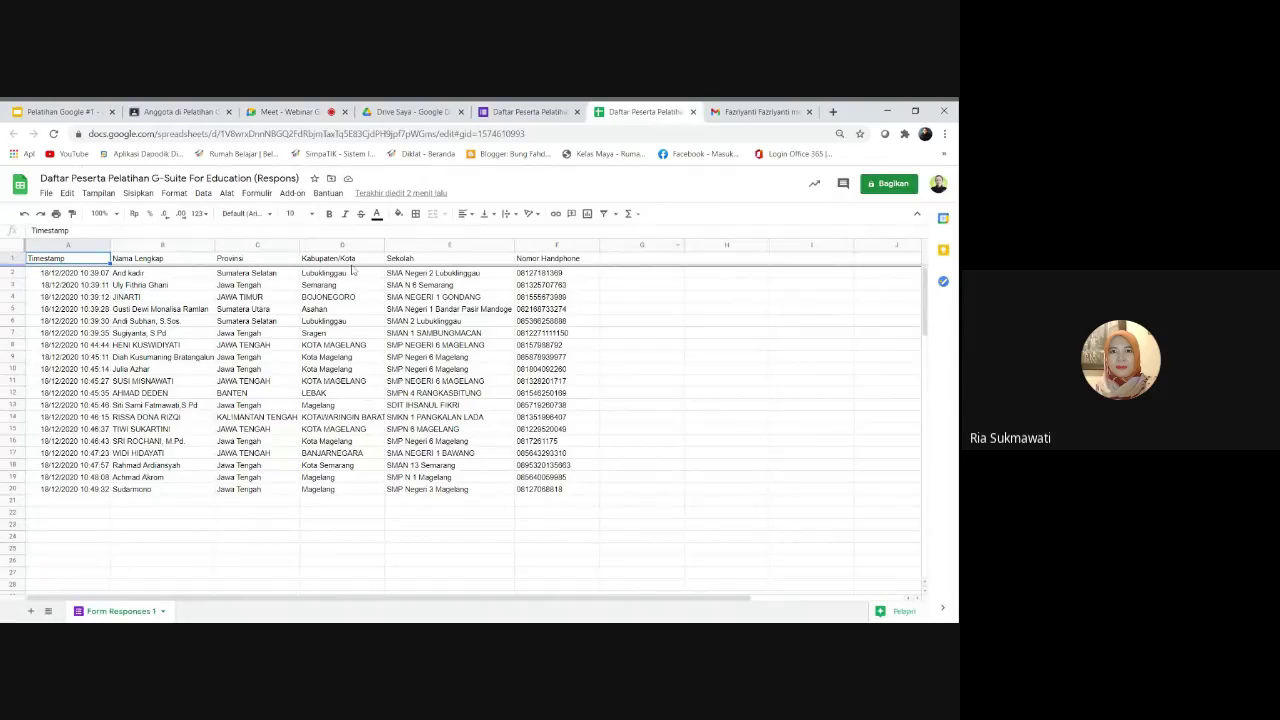
click(297, 244)
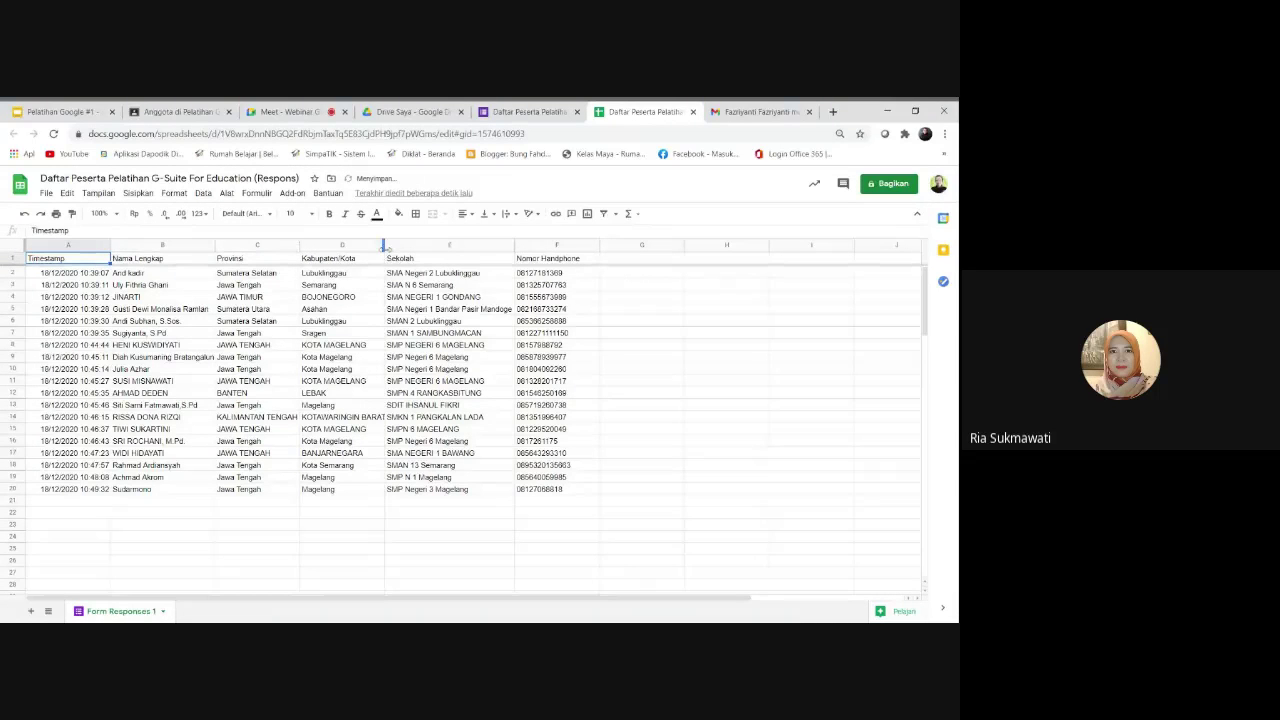
drag(384, 249, 388, 246)
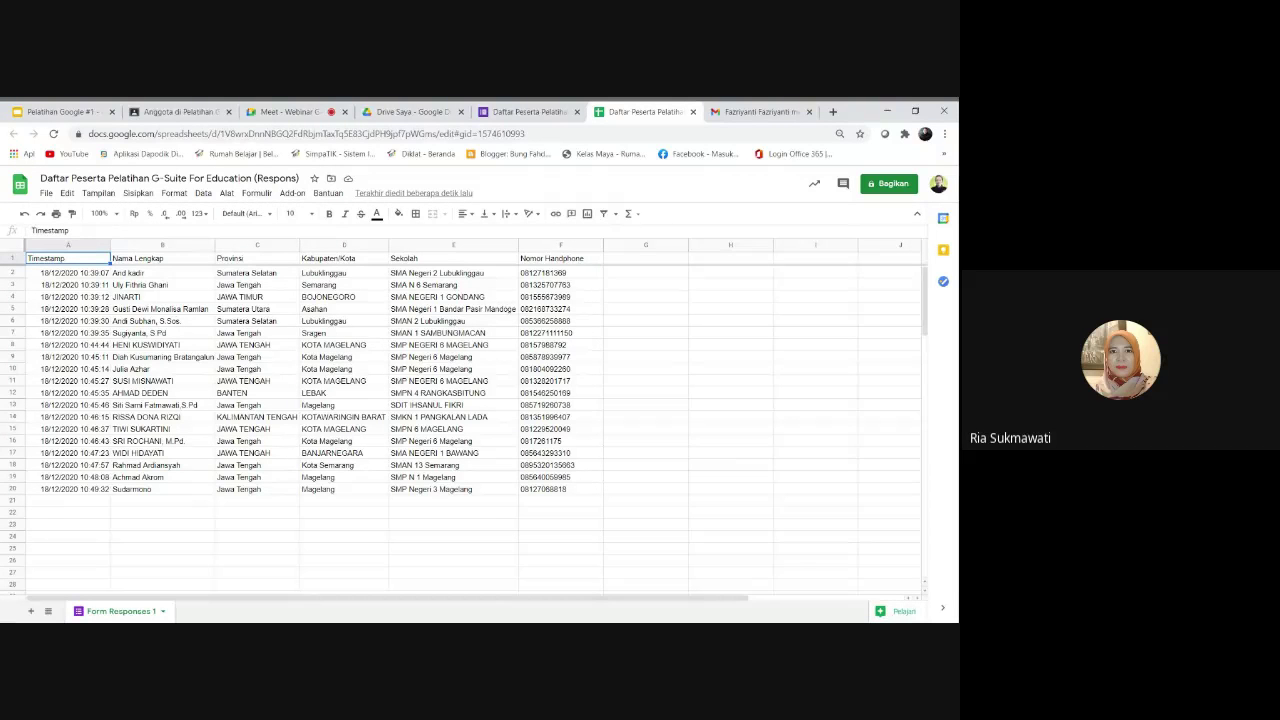
double_click(602, 247)
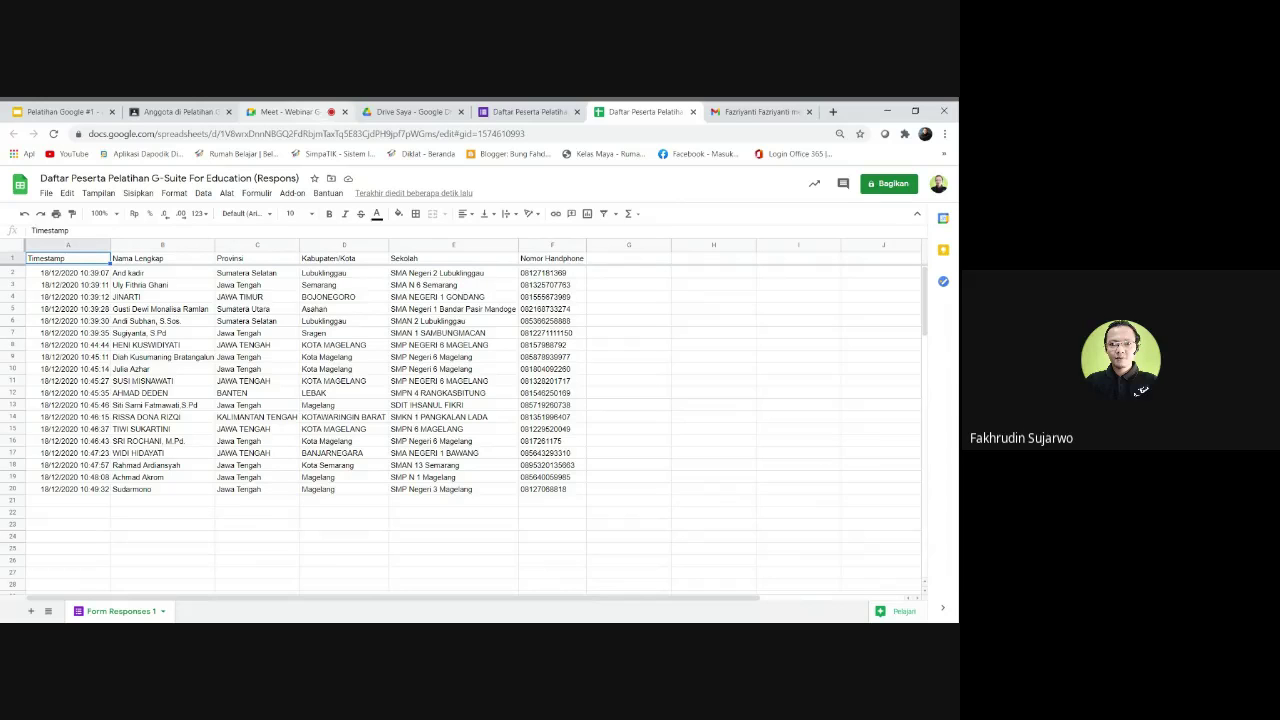
click(288, 111)
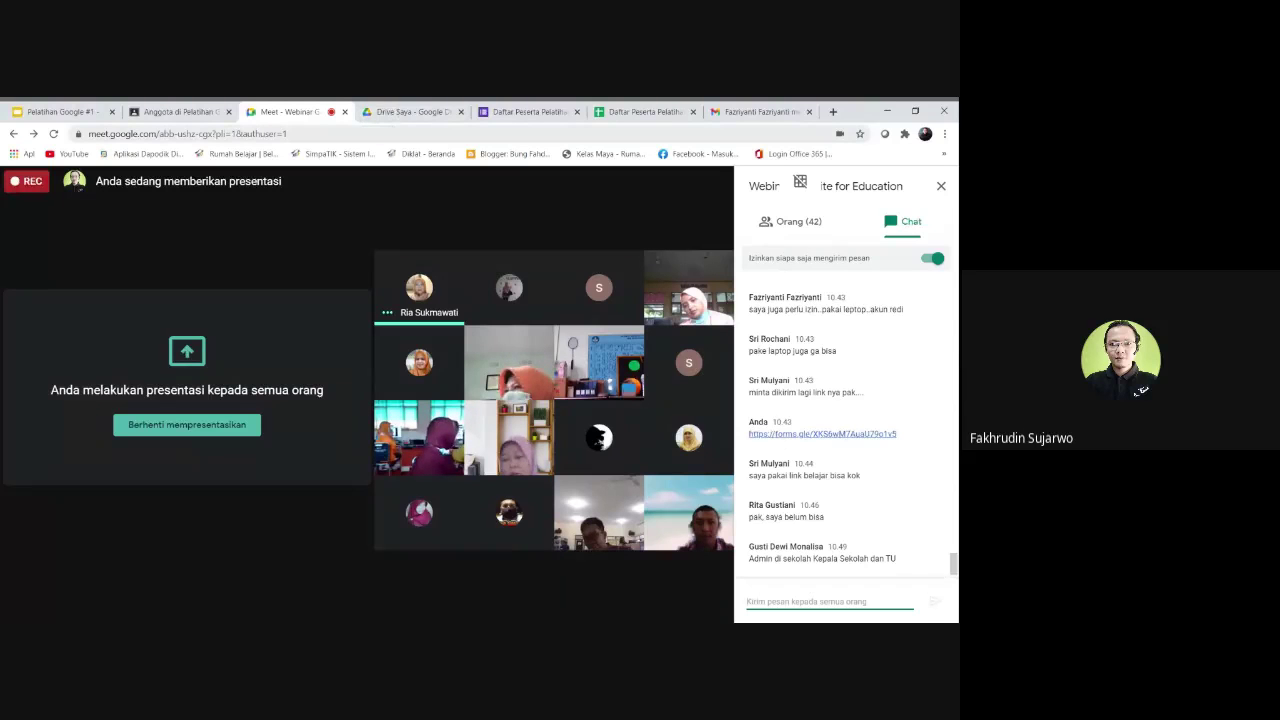
click(636, 111)
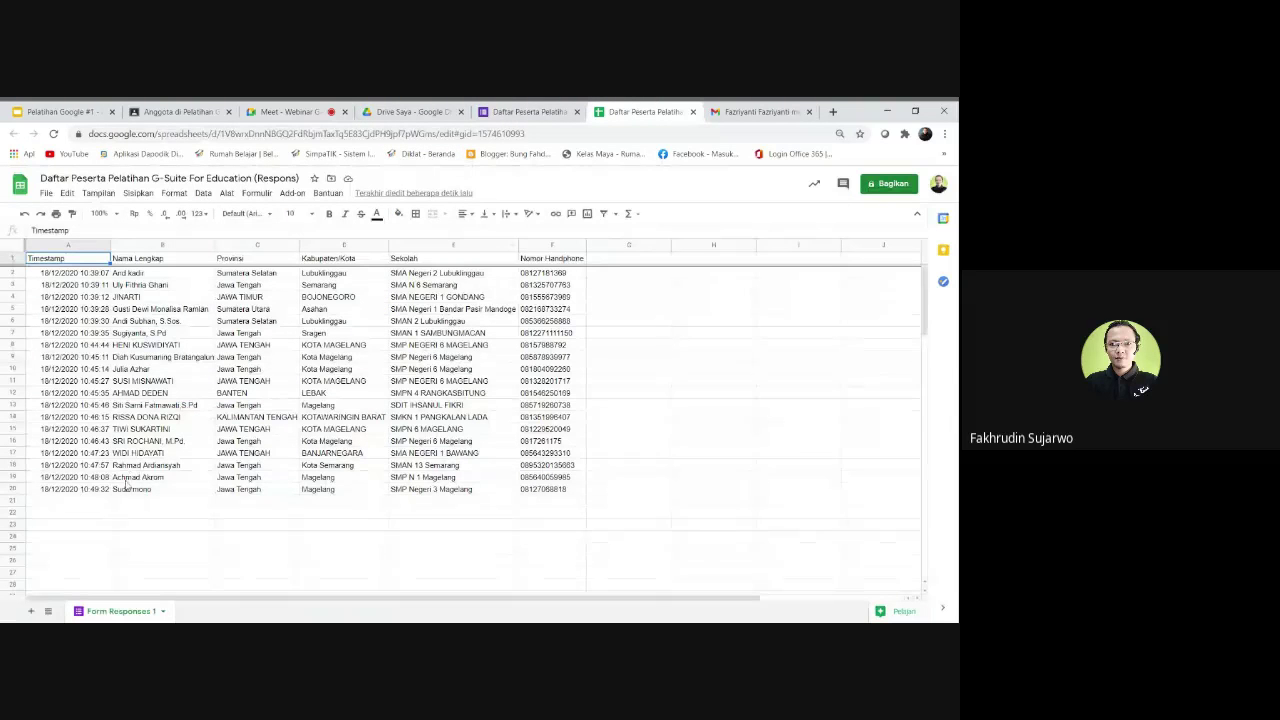
click(406, 492)
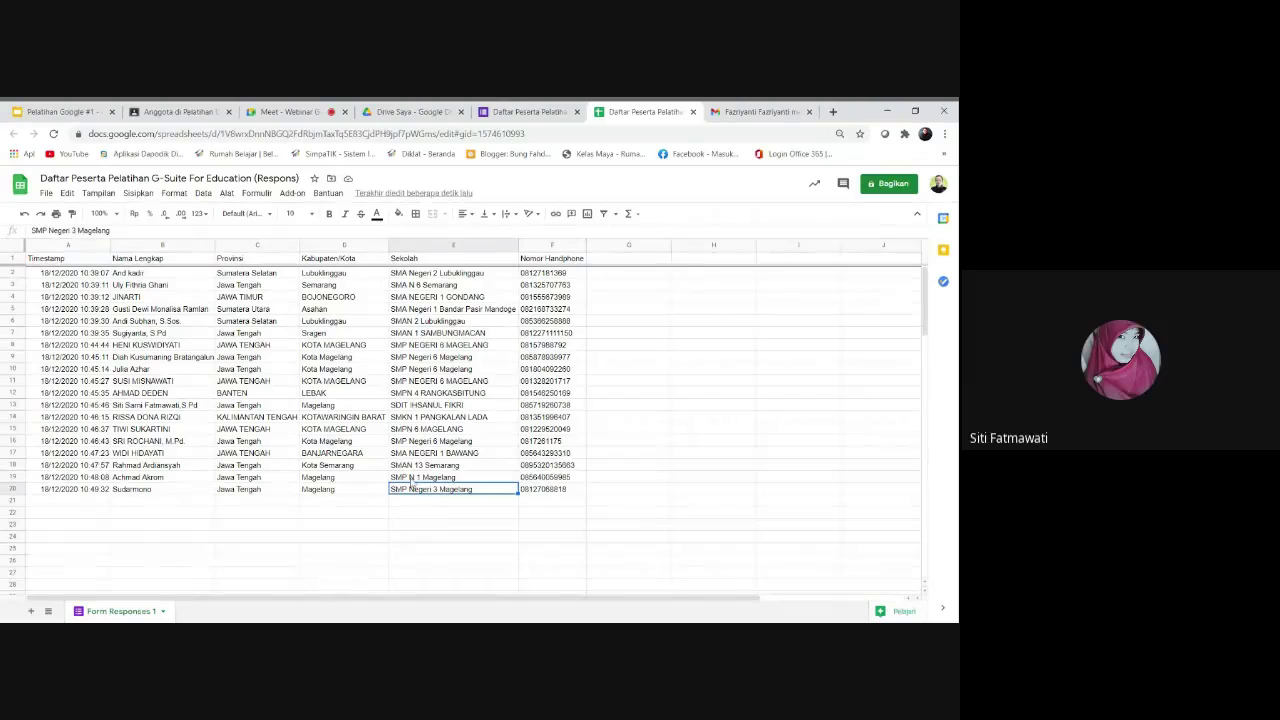
click(312, 116)
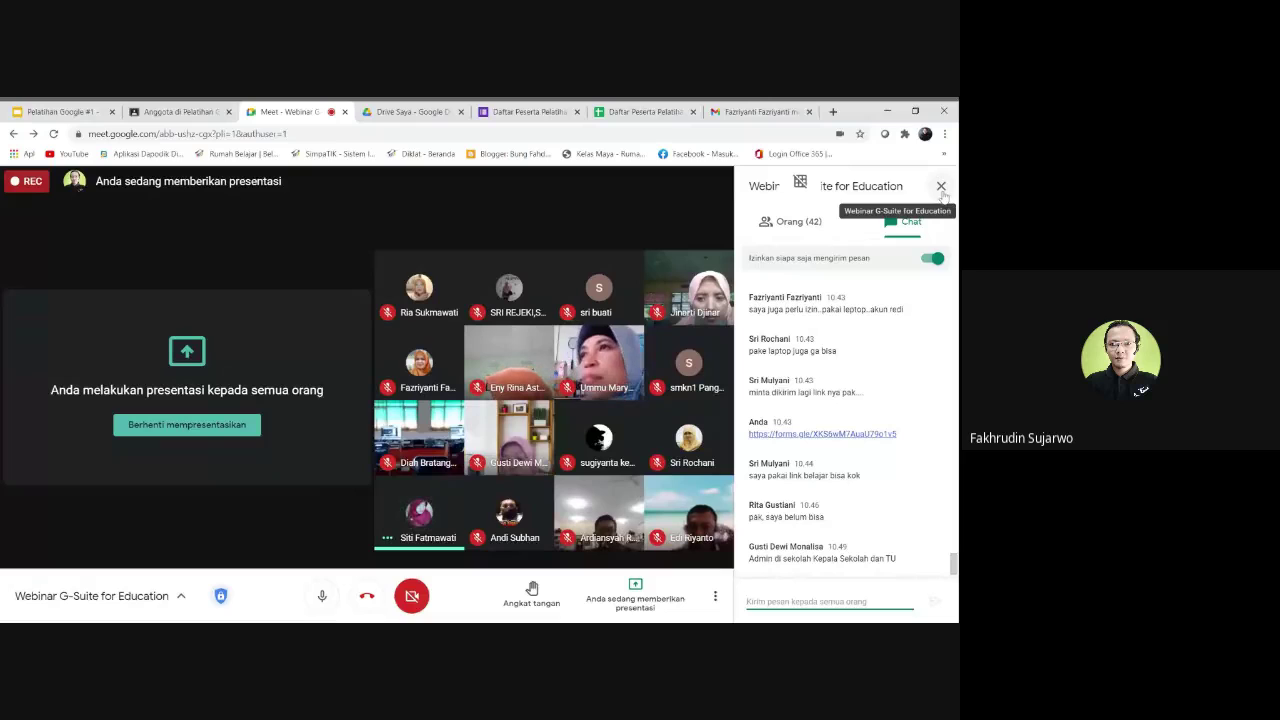
Close the Meet chat and stop presenting via 'Berhenti mempresentasikan'
click(941, 187)
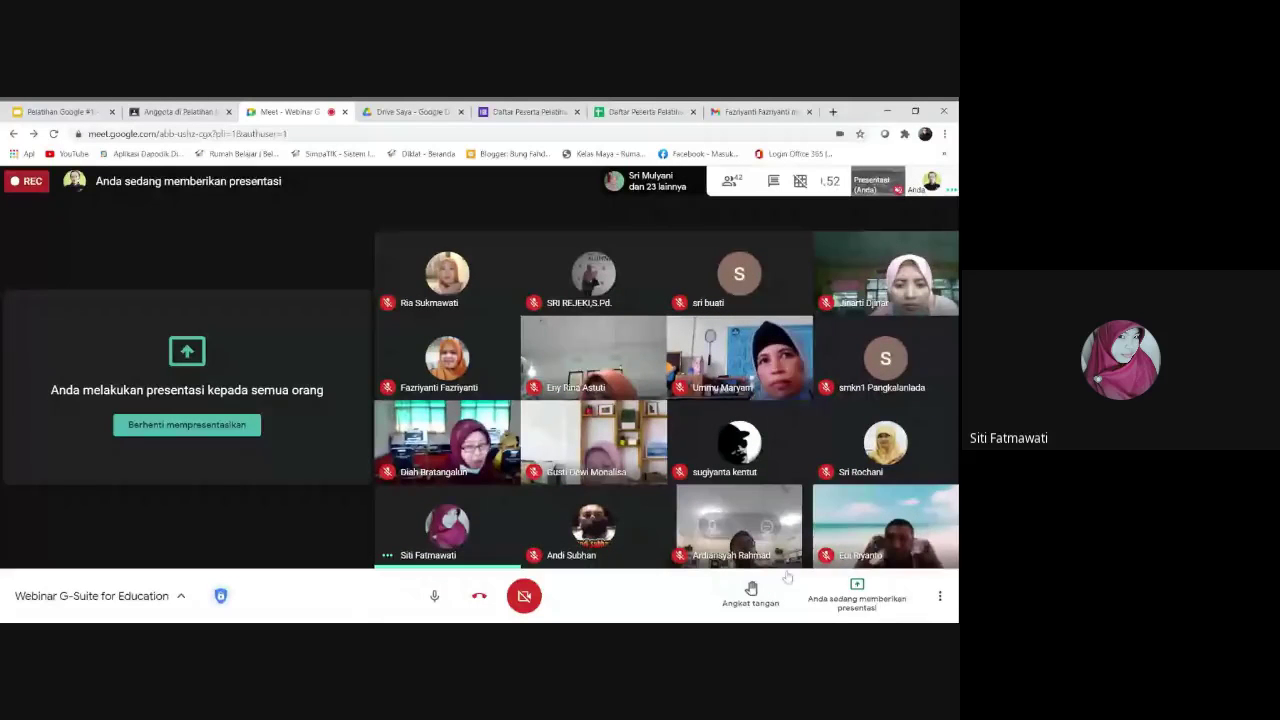
click(856, 594)
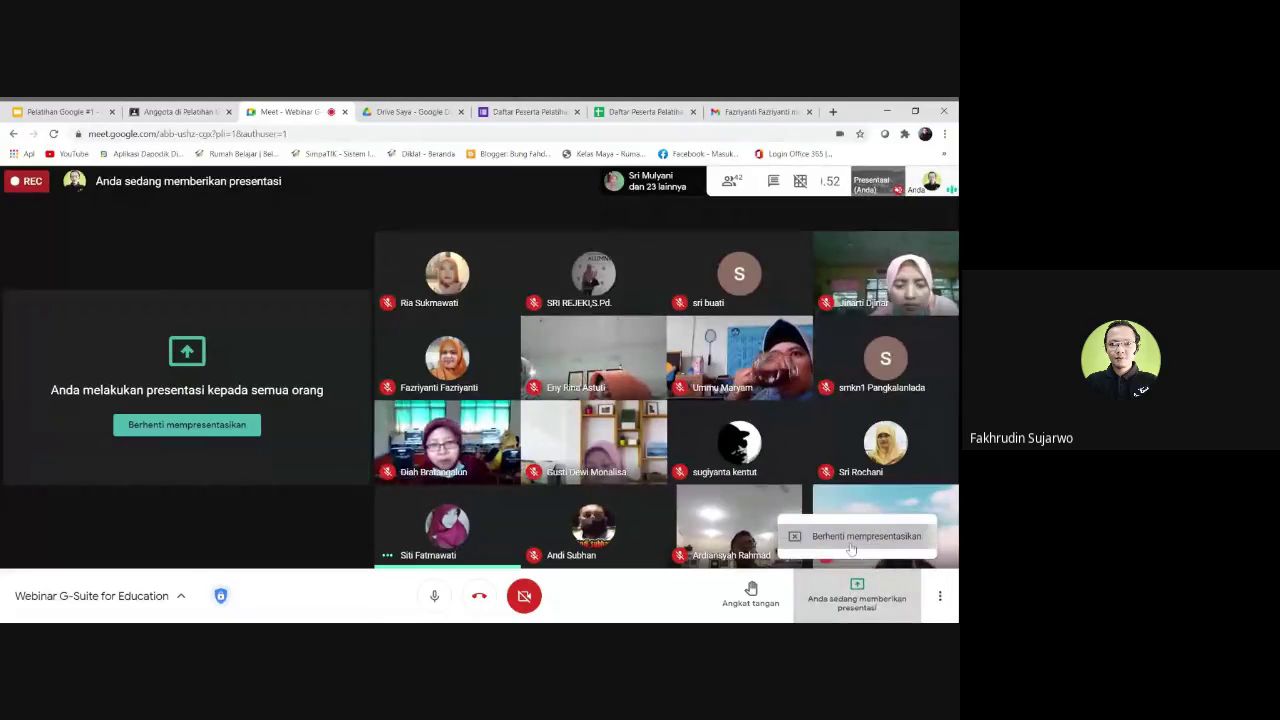
click(850, 537)
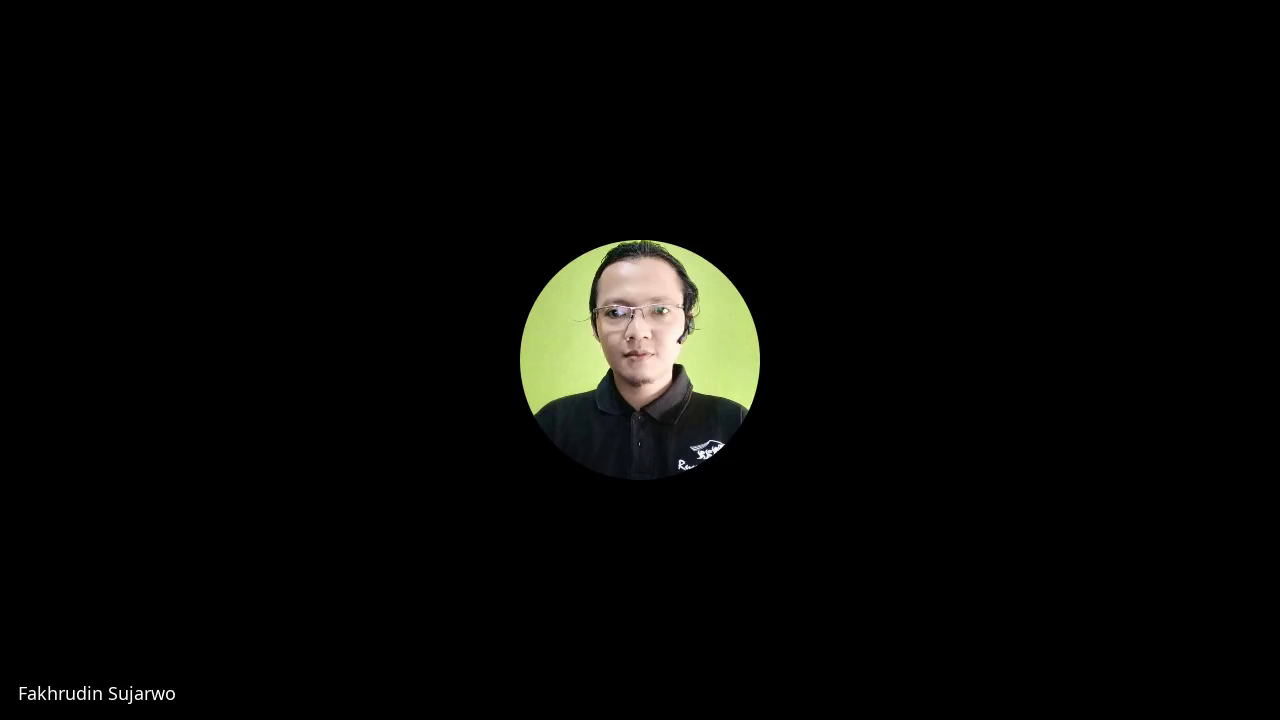